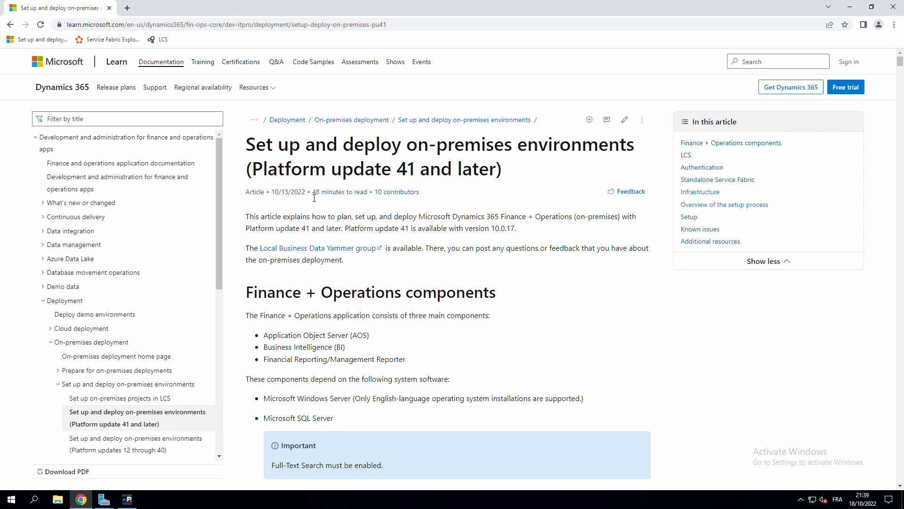
Skim the article title, then jump to the 'Overview of the setup process' section listing 23 steps.
{"action": "left_click_drag", "start_coordinate": [257, 149], "coordinate": [426, 149]}
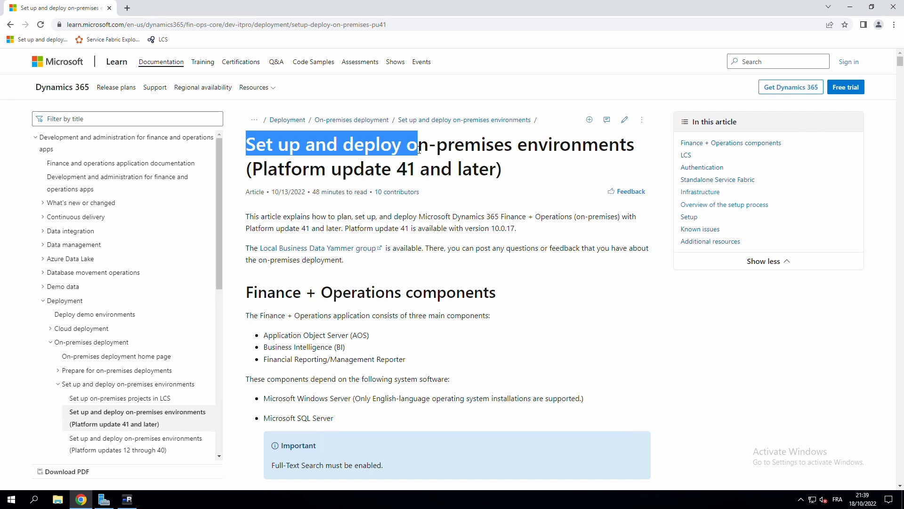
{"action": "left_click", "coordinate": [445, 173]}
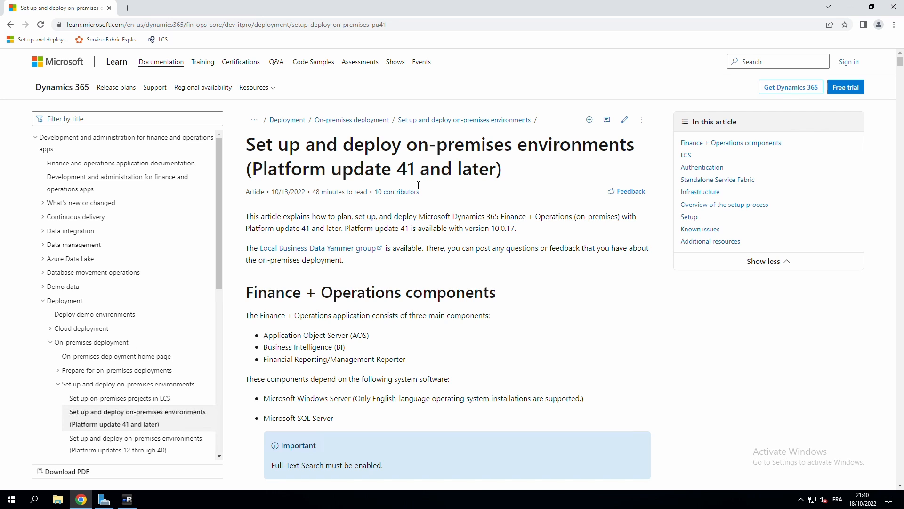
{"action": "left_click", "coordinate": [702, 205]}
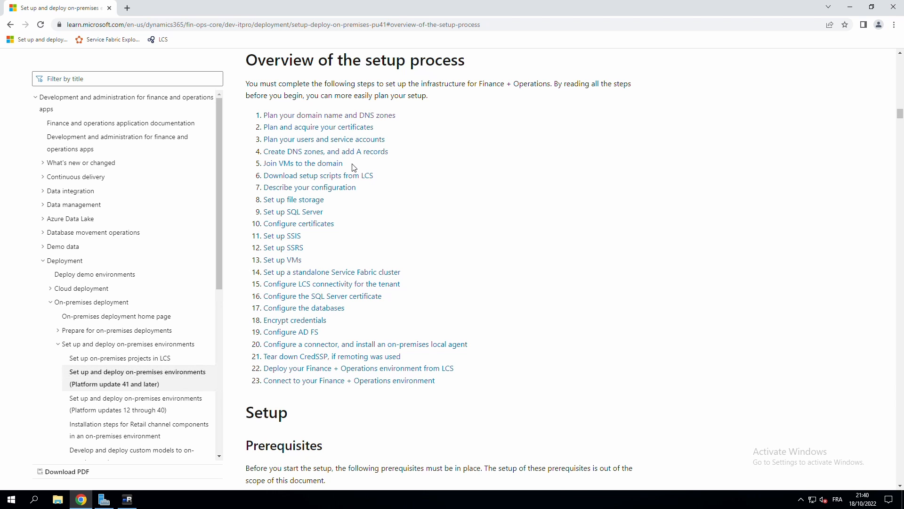
Review the hardware layout tables above, then open Step 1, 'Plan your domain name and DNS zones'.
{"action": "scroll", "coordinate": [475, 174], "scroll_direction": "up", "scroll_amount": 2}
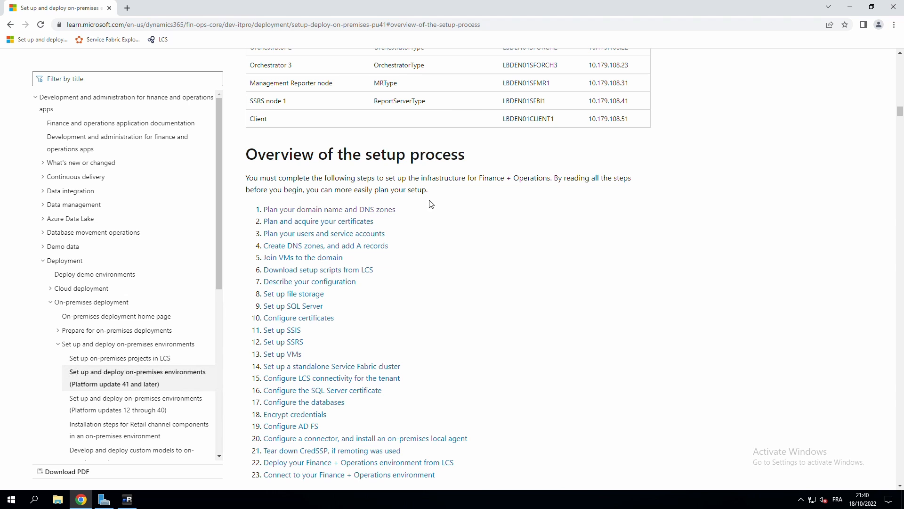
{"action": "scroll", "coordinate": [372, 118], "scroll_direction": "up", "scroll_amount": 5}
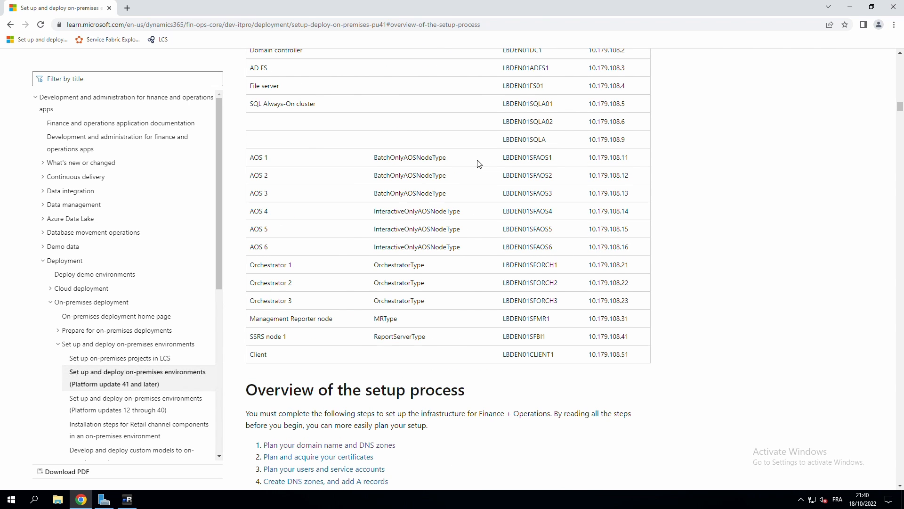
{"action": "scroll", "coordinate": [447, 197], "scroll_direction": "up", "scroll_amount": 7}
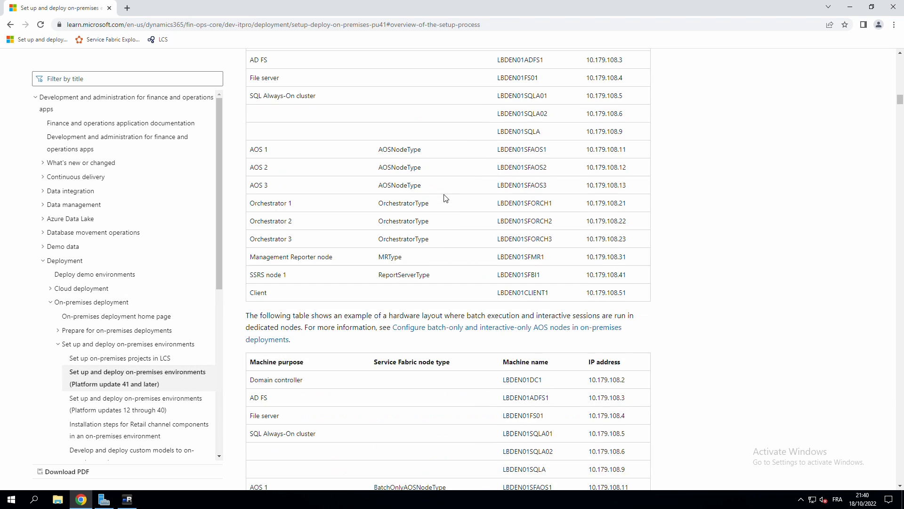
{"action": "scroll", "coordinate": [442, 194], "scroll_direction": "up", "scroll_amount": 6}
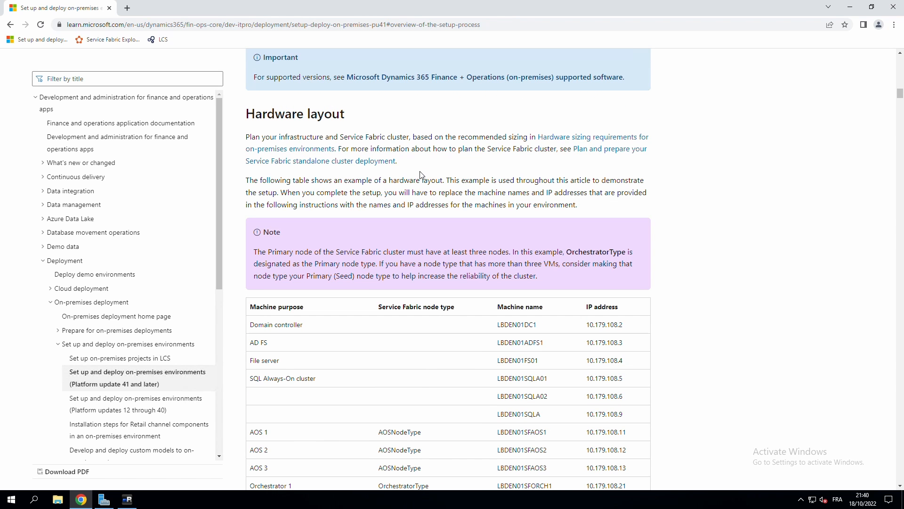
{"action": "scroll", "coordinate": [422, 175], "scroll_direction": "down", "scroll_amount": 6}
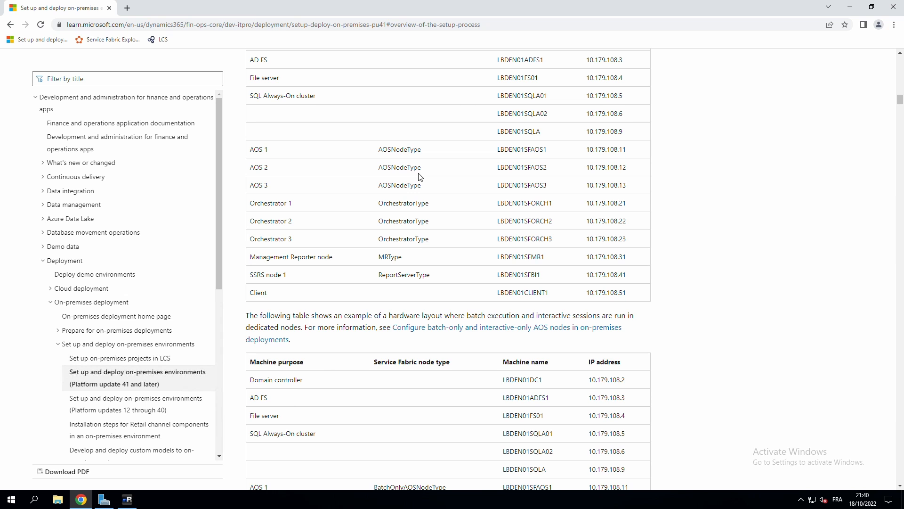
{"action": "scroll", "coordinate": [416, 178], "scroll_direction": "down", "scroll_amount": 13}
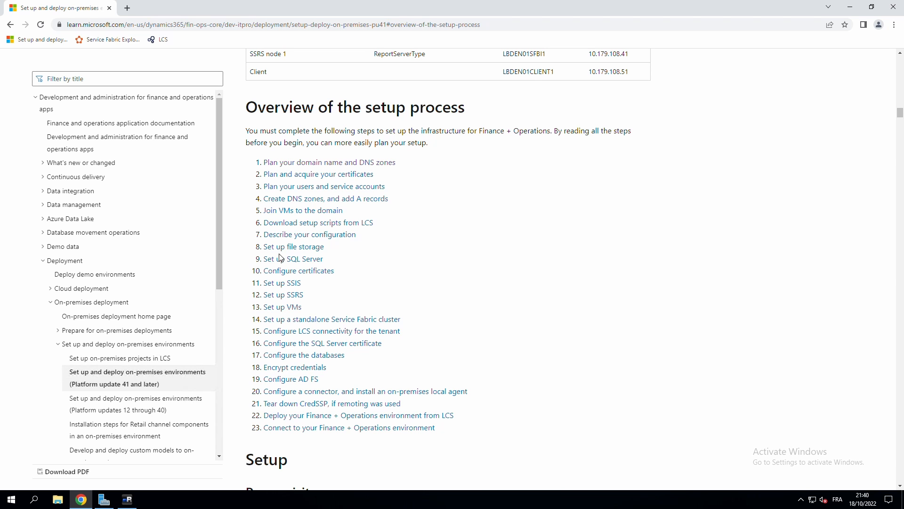
{"action": "left_click", "coordinate": [322, 163]}
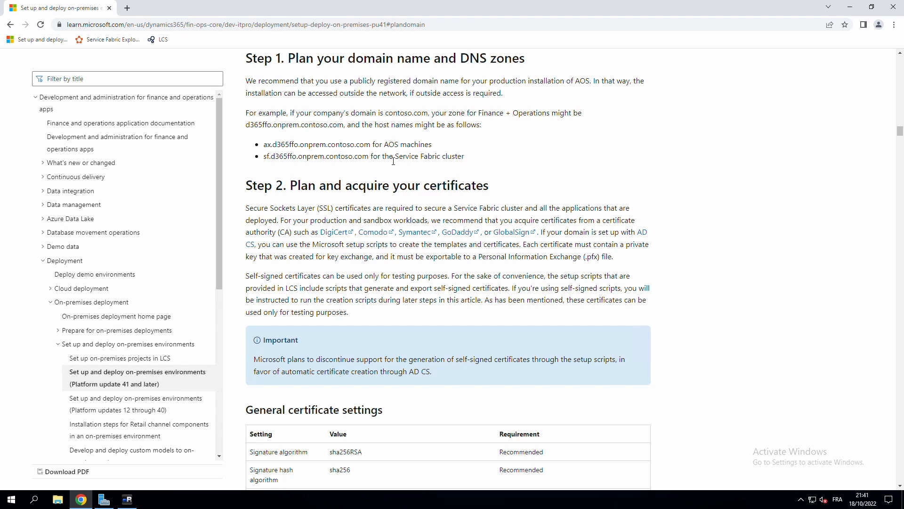
Read the Step 1 and Step 2 certificate guidance down to the 'Overview of required certificates' table.
{"action": "left_click_drag", "start_coordinate": [394, 161], "coordinate": [468, 164]}
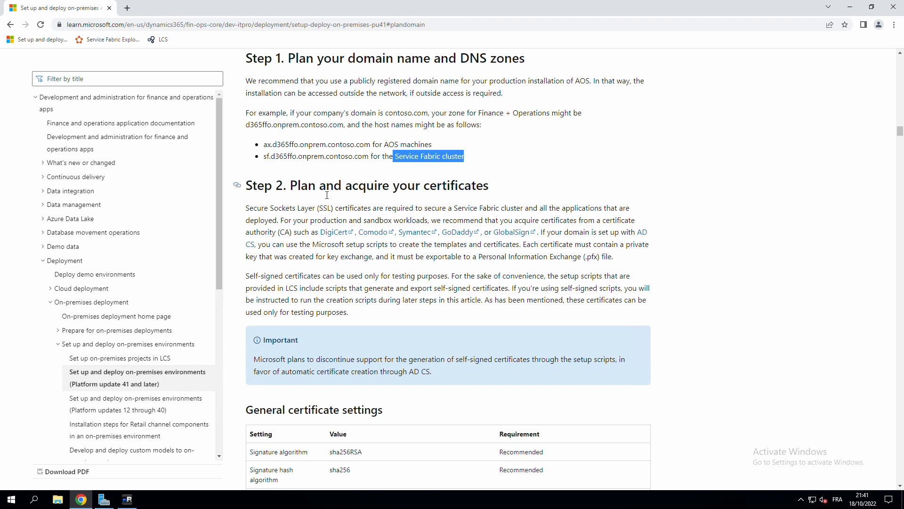
{"action": "scroll", "coordinate": [344, 194], "scroll_direction": "down", "scroll_amount": 3}
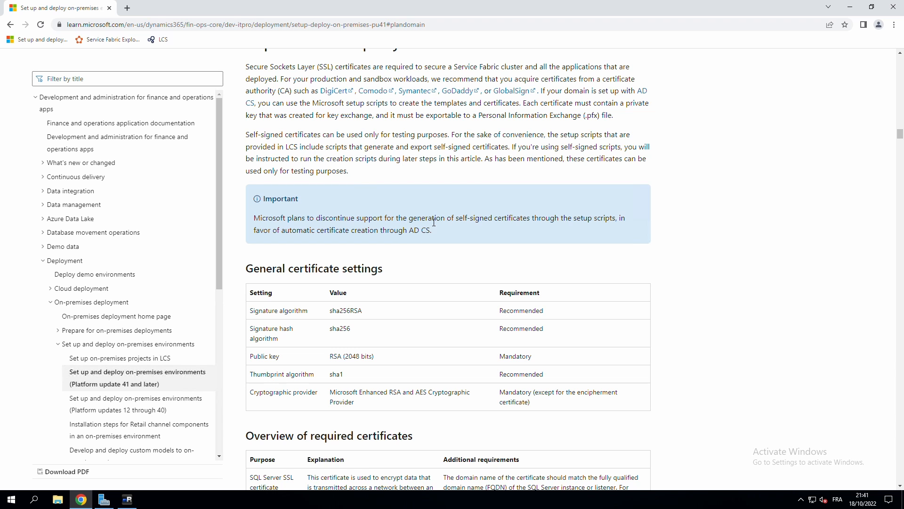
{"action": "scroll", "coordinate": [474, 277], "scroll_direction": "up", "scroll_amount": 2}
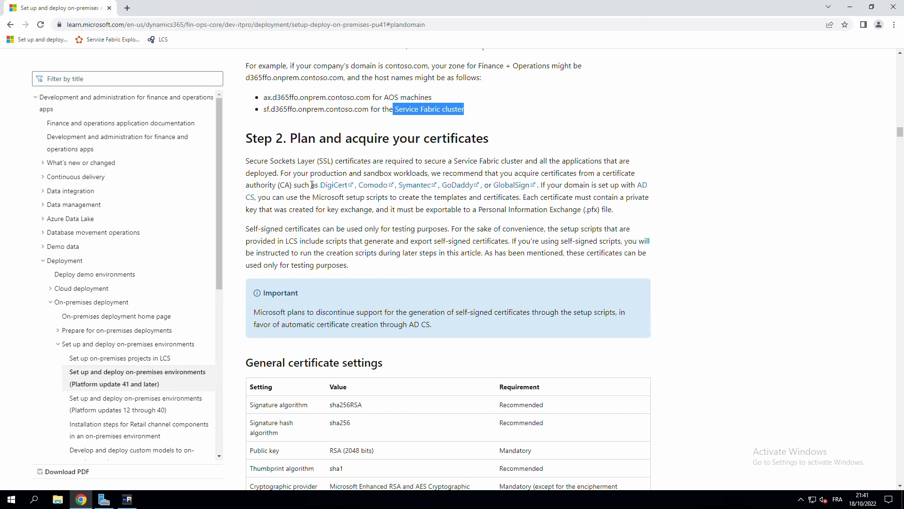
{"action": "left_click_drag", "start_coordinate": [301, 185], "coordinate": [552, 188]}
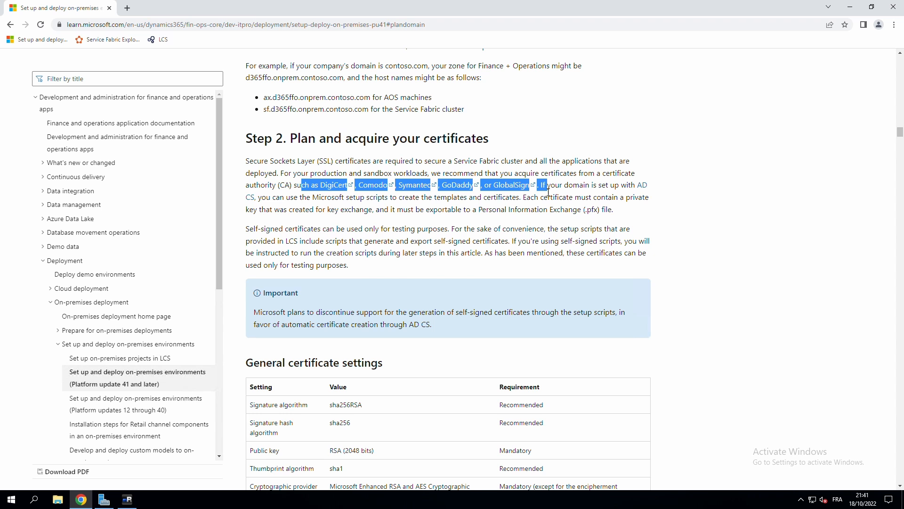
{"action": "left_click", "coordinate": [435, 222]}
{"action": "scroll", "coordinate": [435, 222], "scroll_direction": "down", "scroll_amount": 6}
Scroll through the required certificates table down to the wildcard certificate note.
{"action": "scroll", "coordinate": [434, 223], "scroll_direction": "down", "scroll_amount": 3}
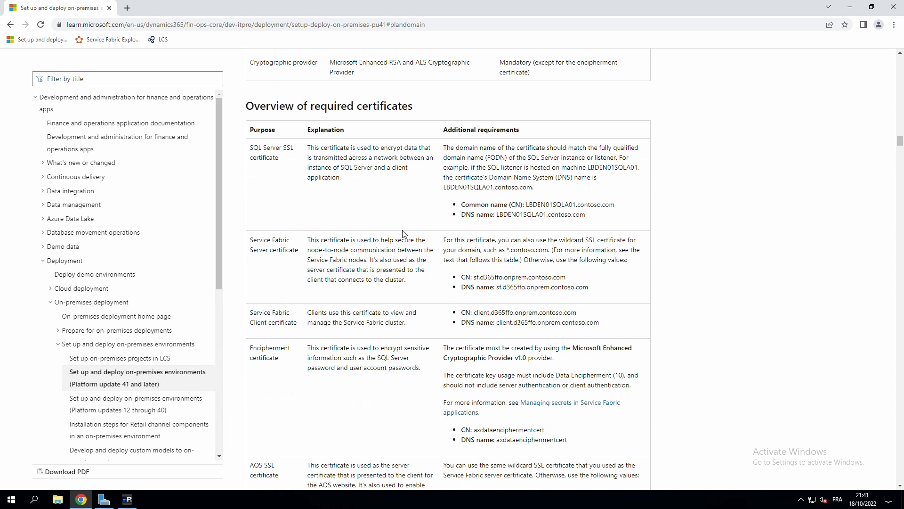
{"action": "left_click_drag", "start_coordinate": [258, 147], "coordinate": [281, 158]}
{"action": "left_click", "coordinate": [351, 156]}
{"action": "scroll", "coordinate": [344, 164], "scroll_direction": "down", "scroll_amount": 1}
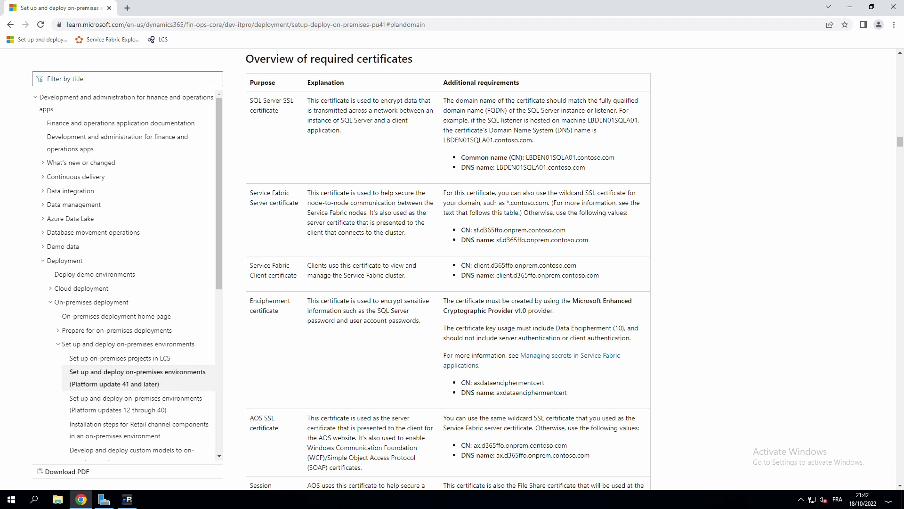
{"action": "scroll", "coordinate": [342, 237], "scroll_direction": "down", "scroll_amount": 7}
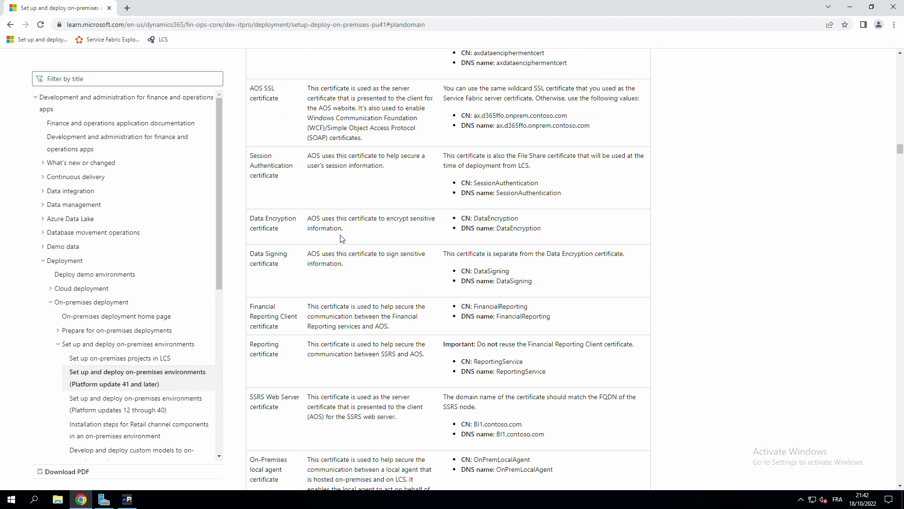
{"action": "scroll", "coordinate": [342, 238], "scroll_direction": "down", "scroll_amount": 6}
{"action": "scroll", "coordinate": [347, 236], "scroll_direction": "down", "scroll_amount": 2}
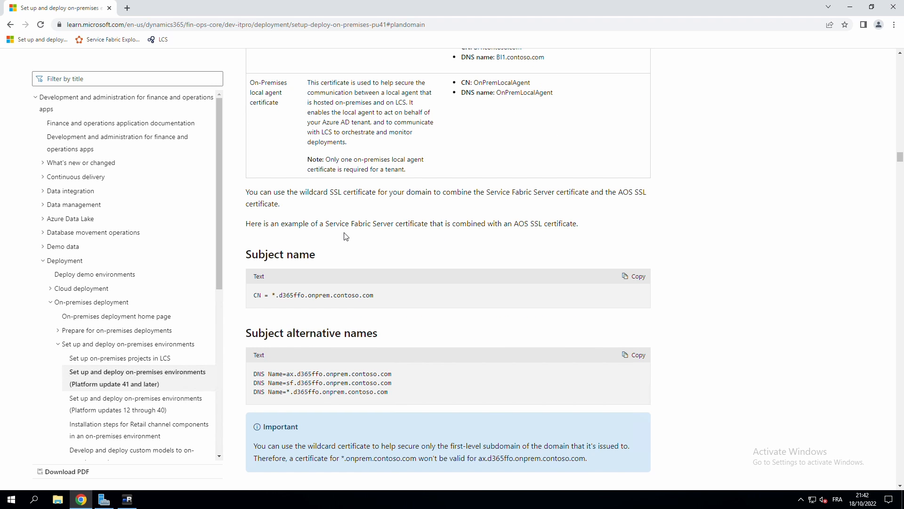
{"action": "scroll", "coordinate": [347, 237], "scroll_direction": "down", "scroll_amount": 2}
{"action": "right_click", "coordinate": [288, 354]}
{"action": "left_click", "coordinate": [264, 356]}
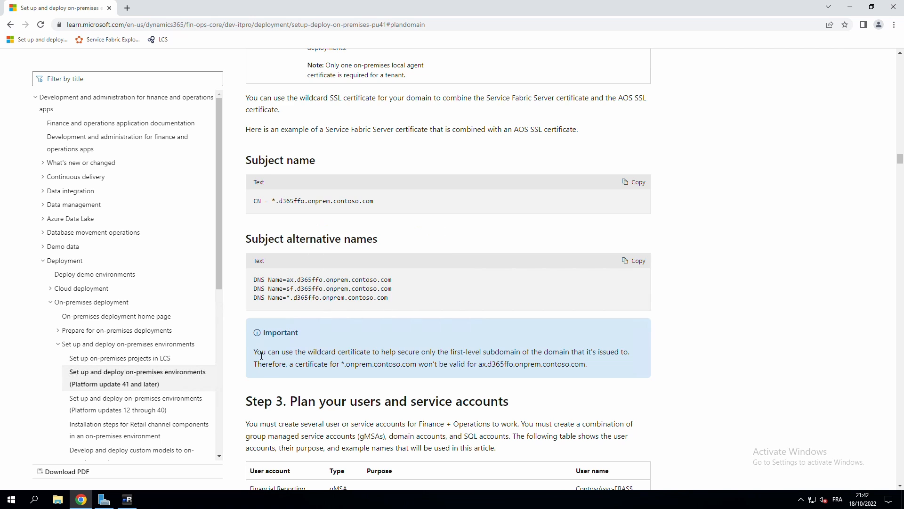
{"action": "scroll", "coordinate": [351, 346], "scroll_direction": "down", "scroll_amount": 1}
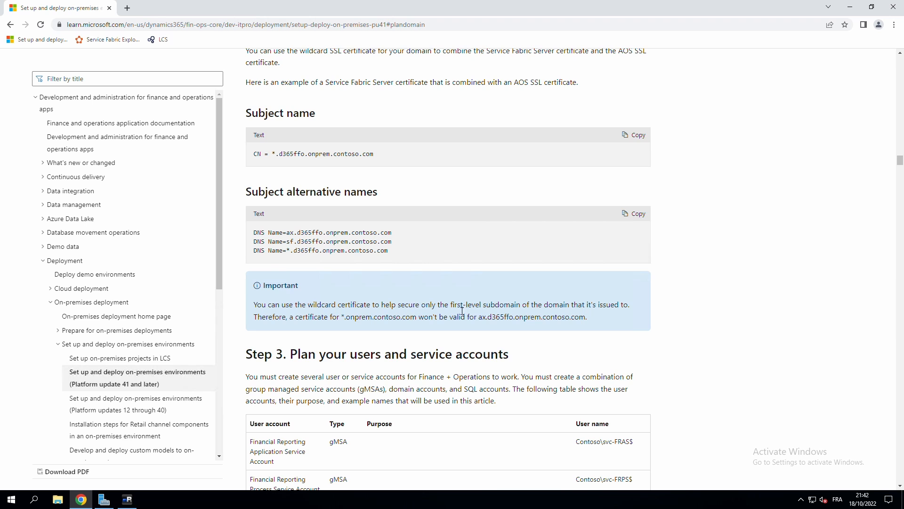
Study the wildcard note's subdomain and AOS host name, then continue to Step 3's accounts table.
{"action": "left_click_drag", "start_coordinate": [448, 305], "coordinate": [521, 305]}
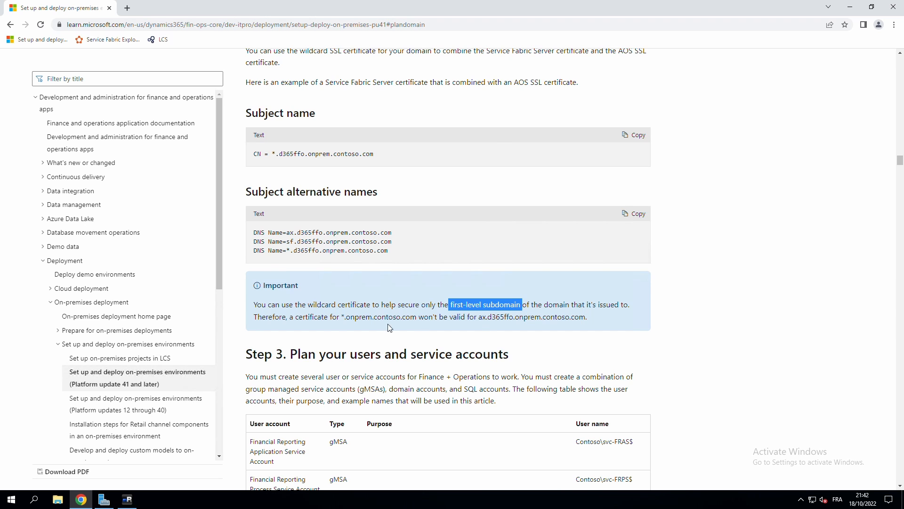
{"action": "left_click", "coordinate": [351, 321]}
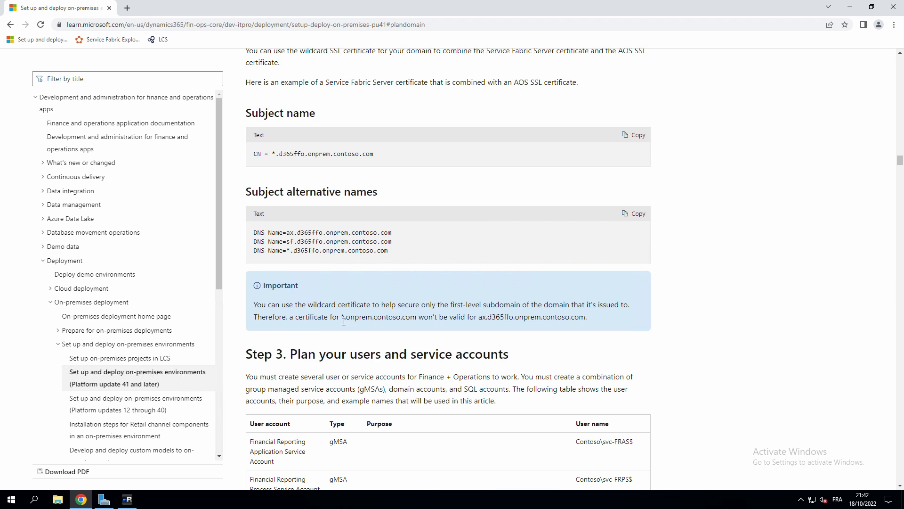
{"action": "left_click_drag", "start_coordinate": [346, 321], "coordinate": [341, 321]}
{"action": "left_click_drag", "start_coordinate": [486, 322], "coordinate": [492, 322]}
{"action": "left_click_drag", "start_coordinate": [510, 322], "coordinate": [491, 323]}
{"action": "left_click", "coordinate": [482, 323]}
{"action": "scroll", "coordinate": [340, 206], "scroll_direction": "down", "scroll_amount": 3}
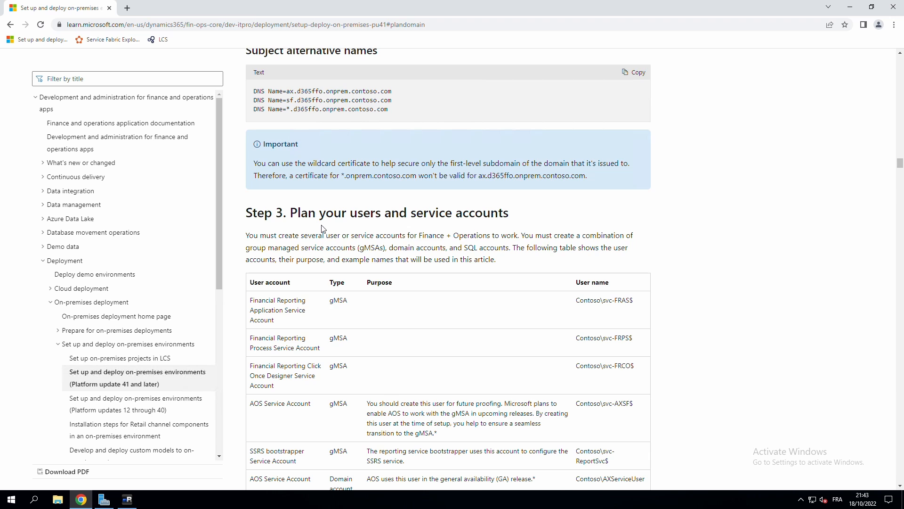
{"action": "scroll", "coordinate": [323, 228], "scroll_direction": "down", "scroll_amount": 2}
{"action": "scroll", "coordinate": [301, 215], "scroll_direction": "down", "scroll_amount": 1}
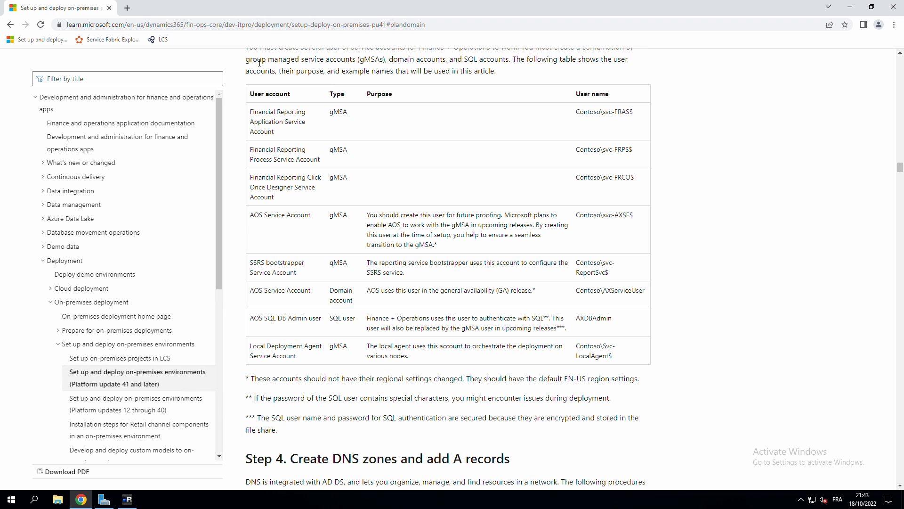
{"action": "left_click_drag", "start_coordinate": [247, 59], "coordinate": [391, 62]}
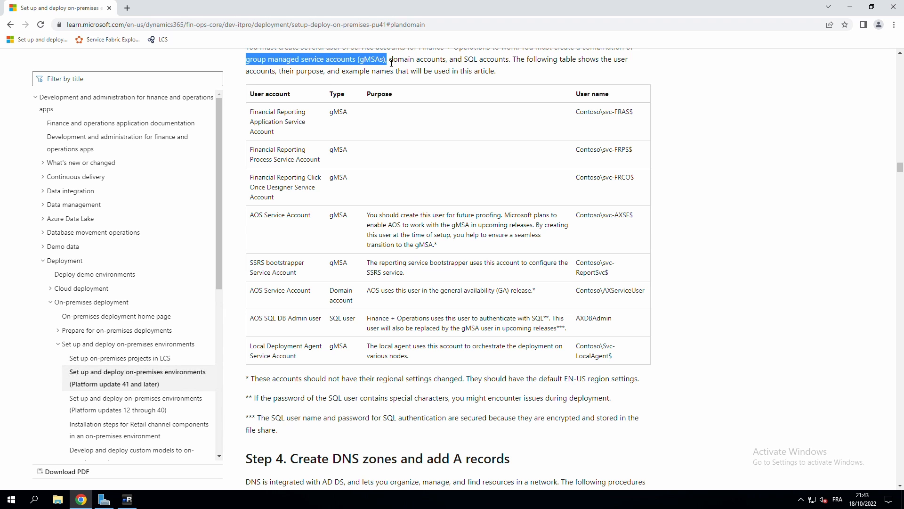
{"action": "left_click_drag", "start_coordinate": [250, 319], "coordinate": [613, 324]}
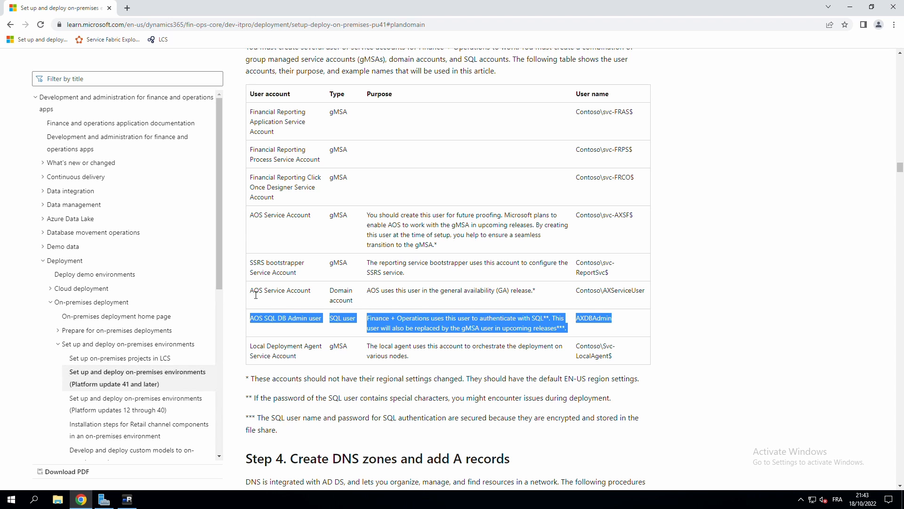
{"action": "left_click_drag", "start_coordinate": [246, 292], "coordinate": [648, 289]}
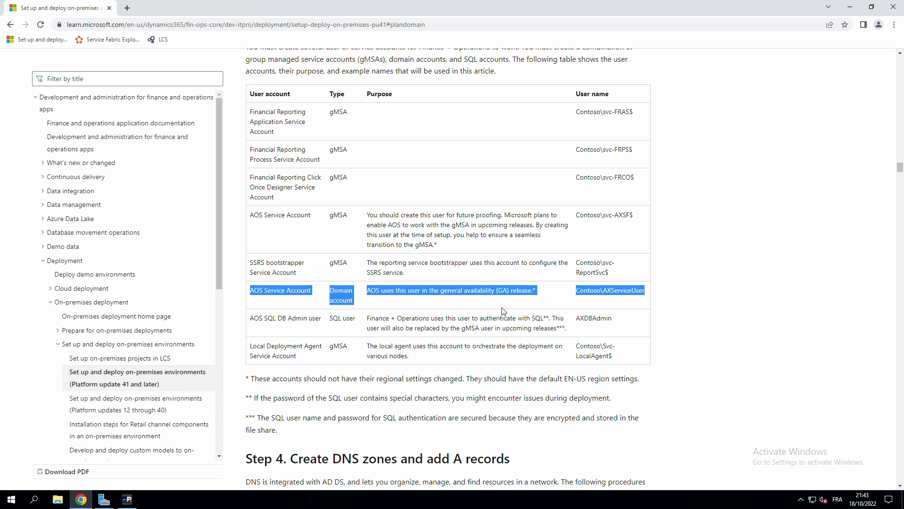
{"action": "left_click", "coordinate": [386, 297]}
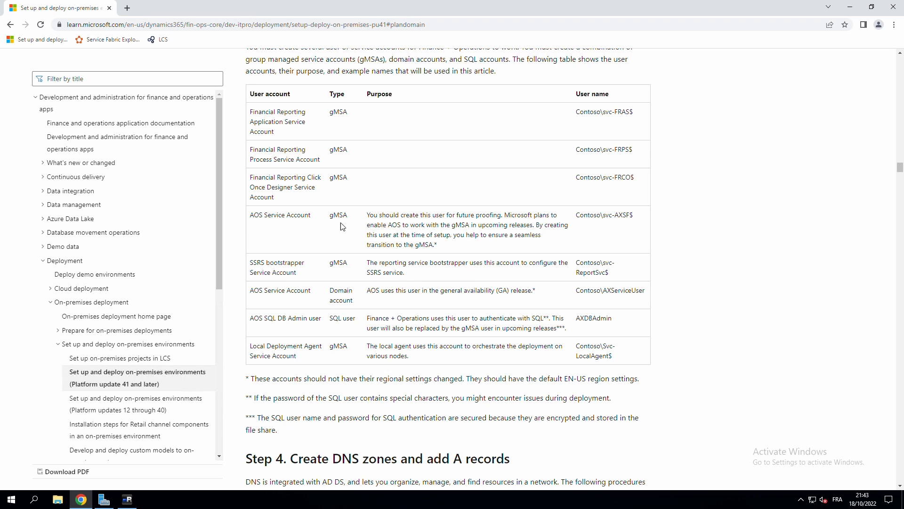
{"action": "left_click_drag", "start_coordinate": [258, 219], "coordinate": [361, 220]}
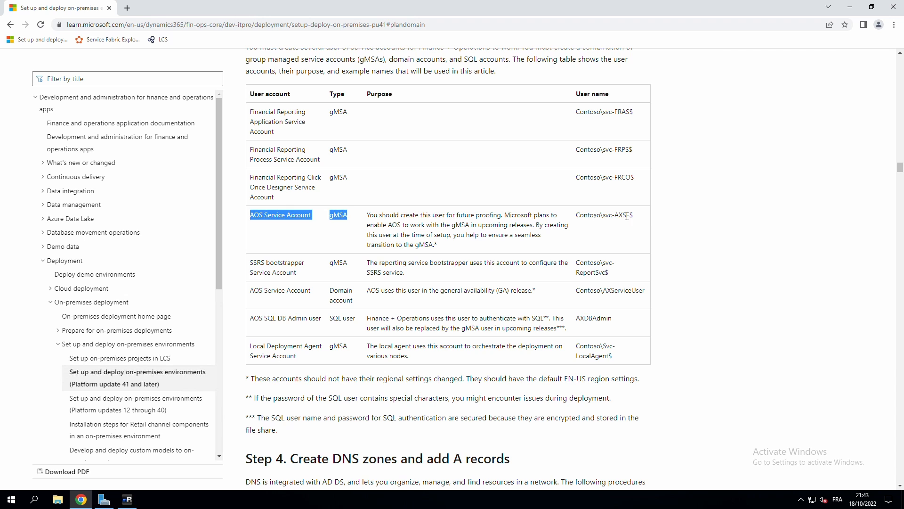
{"action": "left_click_drag", "start_coordinate": [633, 215], "coordinate": [574, 218]}
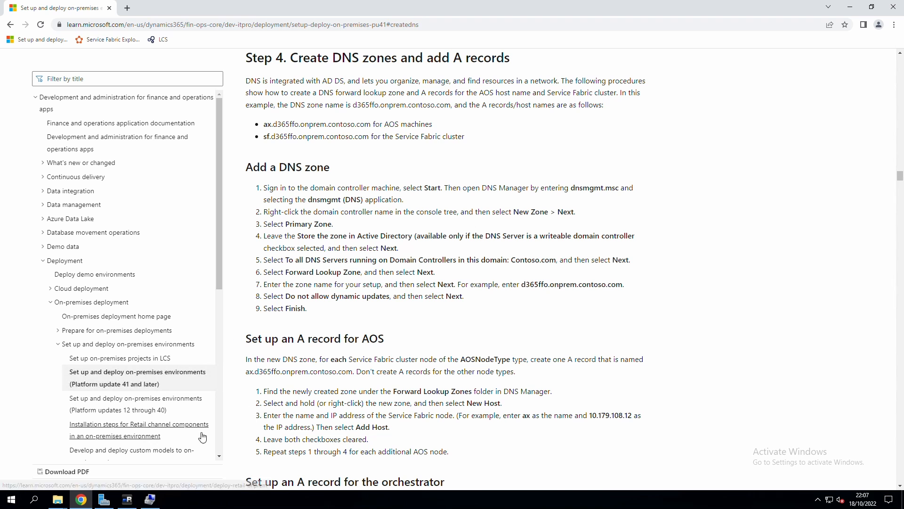
Switch to the Remote Desktop session showing DNS Manager on ADDS-SYD-LAB.
{"action": "left_click", "coordinate": [129, 502]}
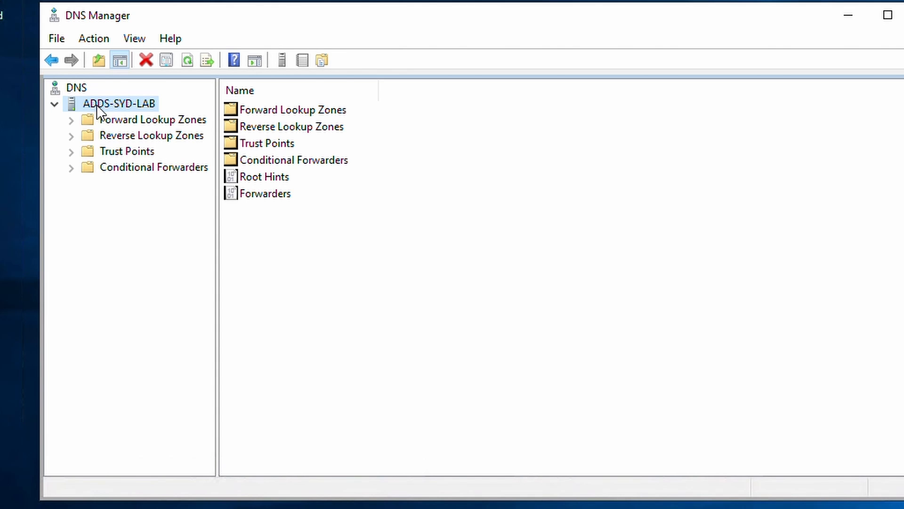
Expand the SYD.LAB zone and add host record ax pointing to 10.10.10.111.
{"action": "left_click", "coordinate": [72, 121]}
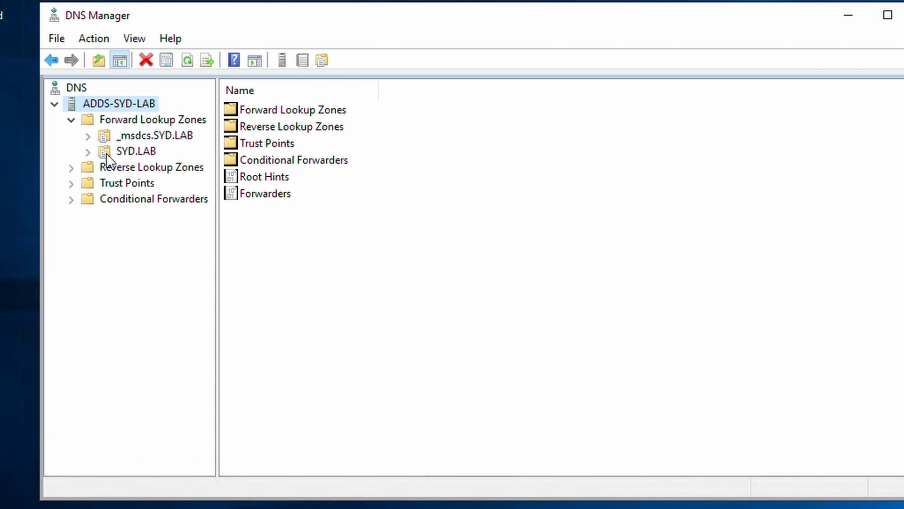
{"action": "left_click", "coordinate": [128, 148]}
{"action": "left_click", "coordinate": [89, 151]}
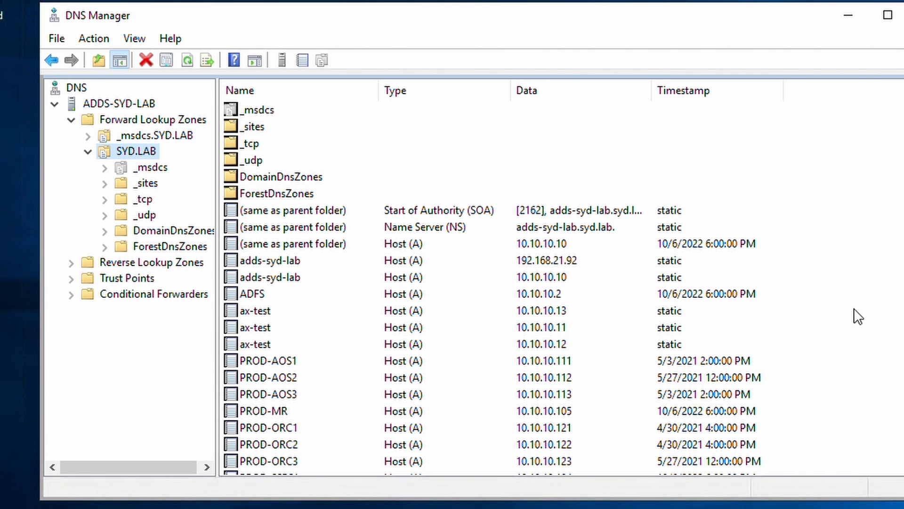
{"action": "right_click", "coordinate": [824, 288]}
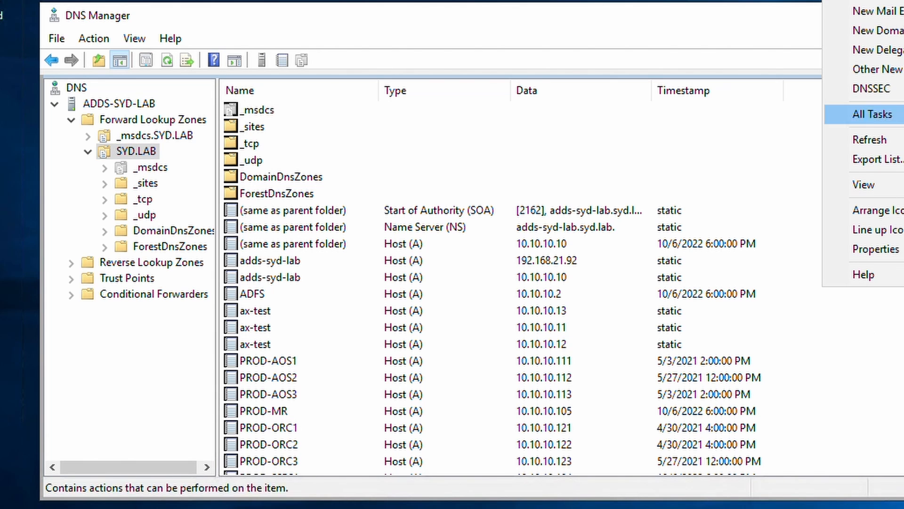
{"action": "left_click", "coordinate": [876, 0]}
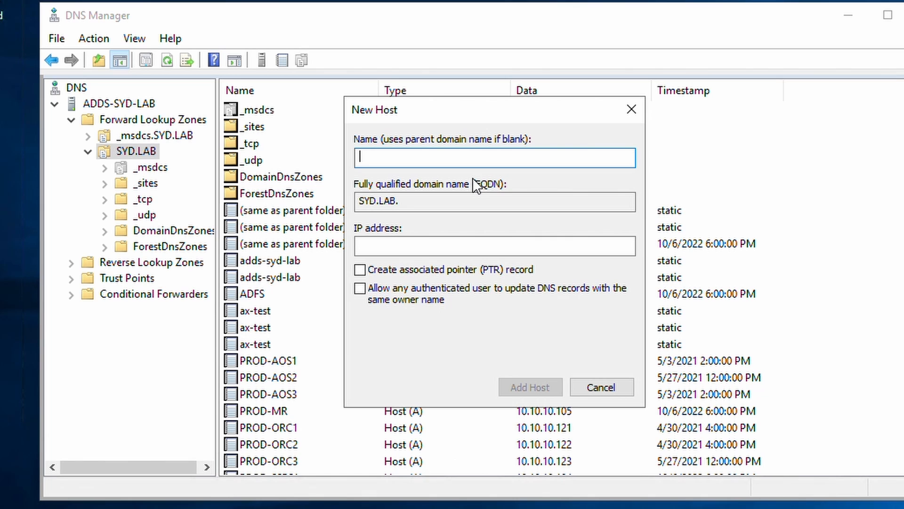
{"action": "type", "text": "ax"}
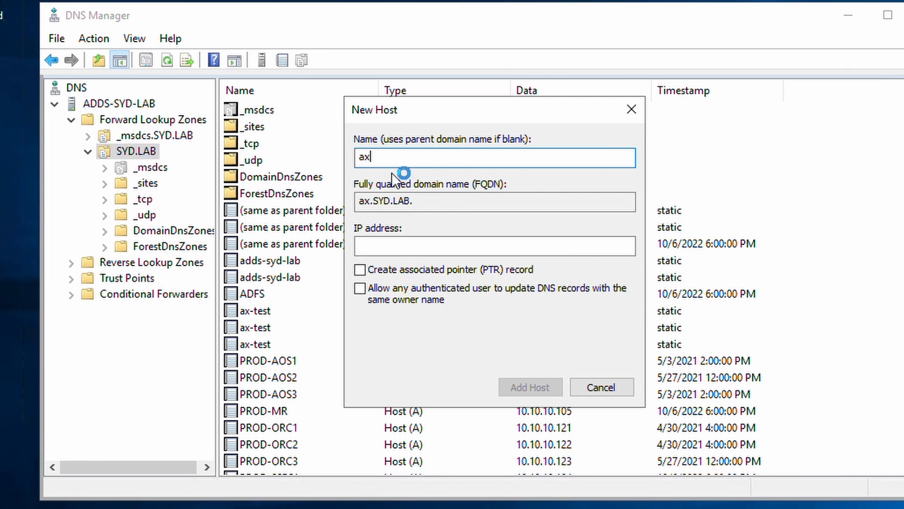
{"action": "left_click", "coordinate": [406, 253]}
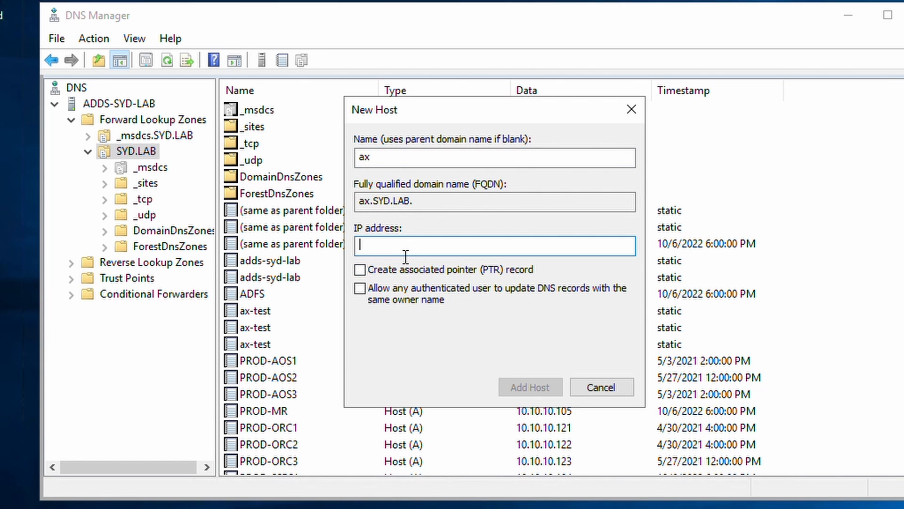
{"action": "type", "text": "10.10.10.111"}
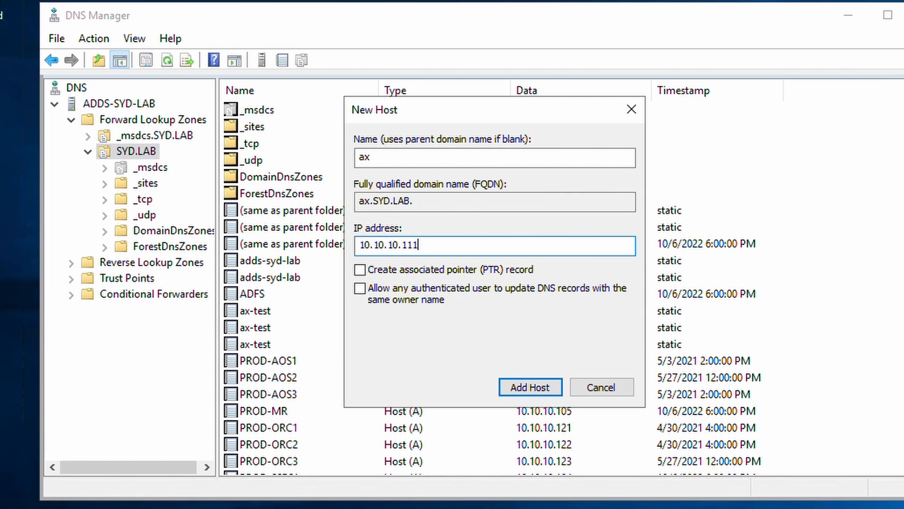
{"action": "left_click", "coordinate": [522, 384]}
{"action": "left_click", "coordinate": [796, 324]}
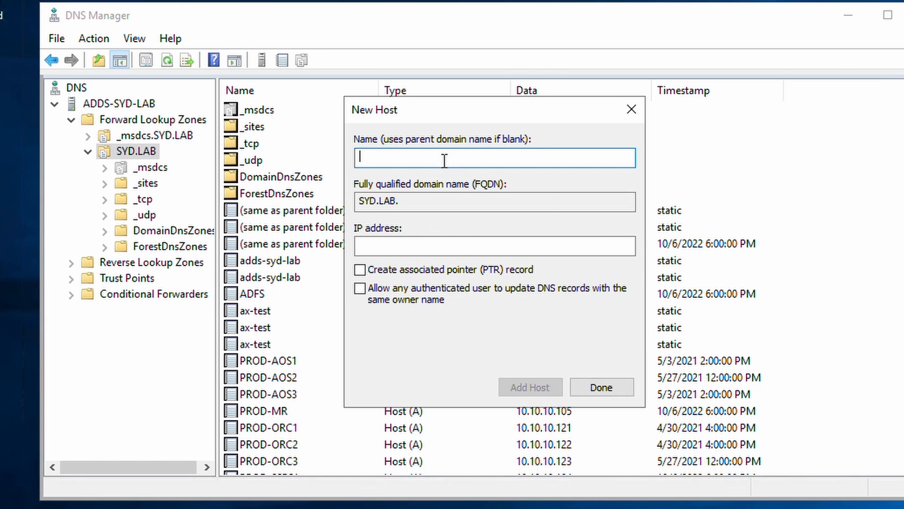
Add two more ax host records at 10.10.10.112 and 10.10.10.113.
{"action": "type", "text": "ax"}
{"action": "left_click", "coordinate": [402, 246]}
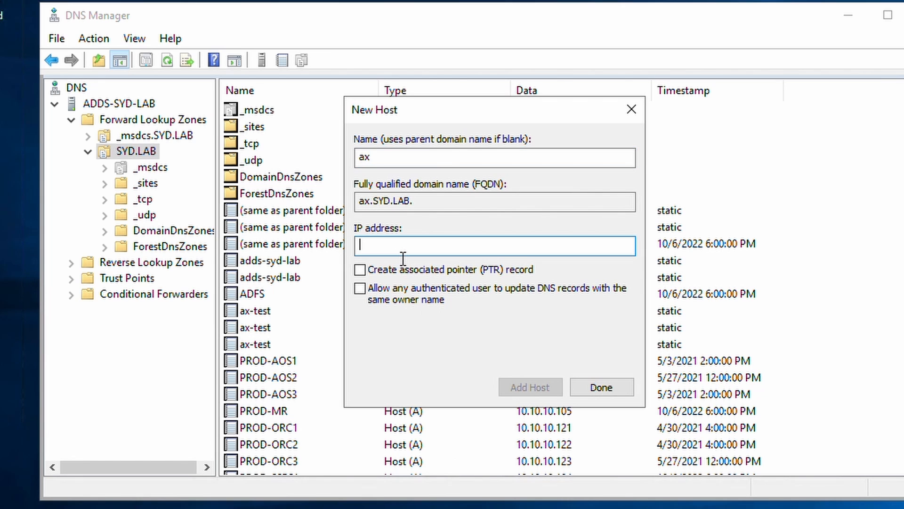
{"action": "type", "text": "10.10.10.1"}
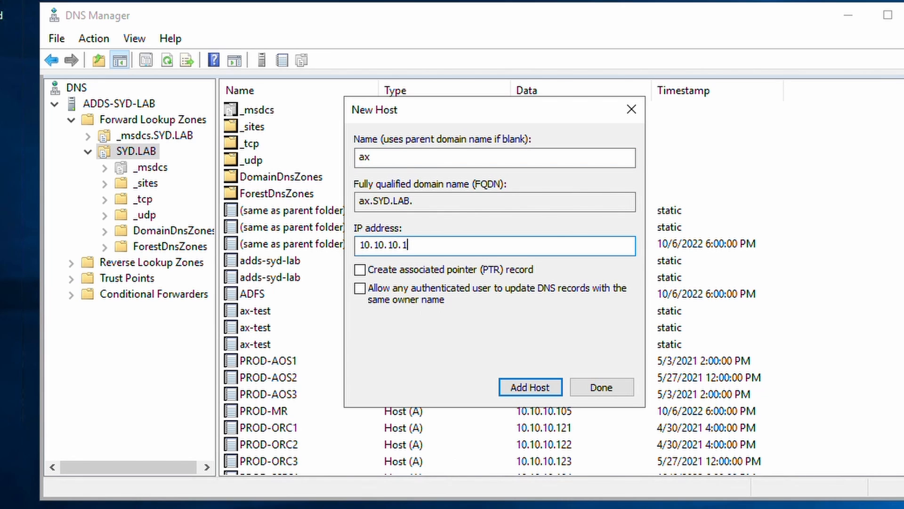
{"action": "type", "text": "12"}
{"action": "key", "text": "Return"}
{"action": "left_click", "coordinate": [771, 324]}
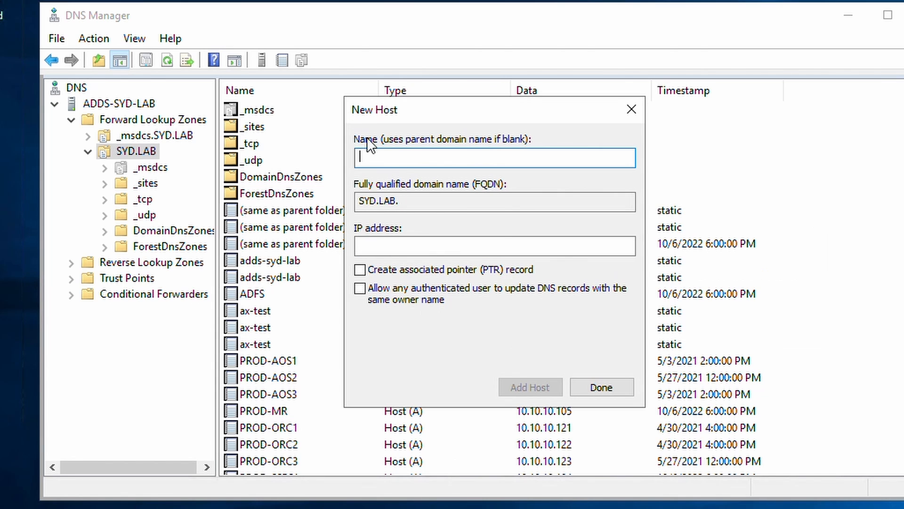
{"action": "type", "text": "ax"}
{"action": "left_click", "coordinate": [417, 250]}
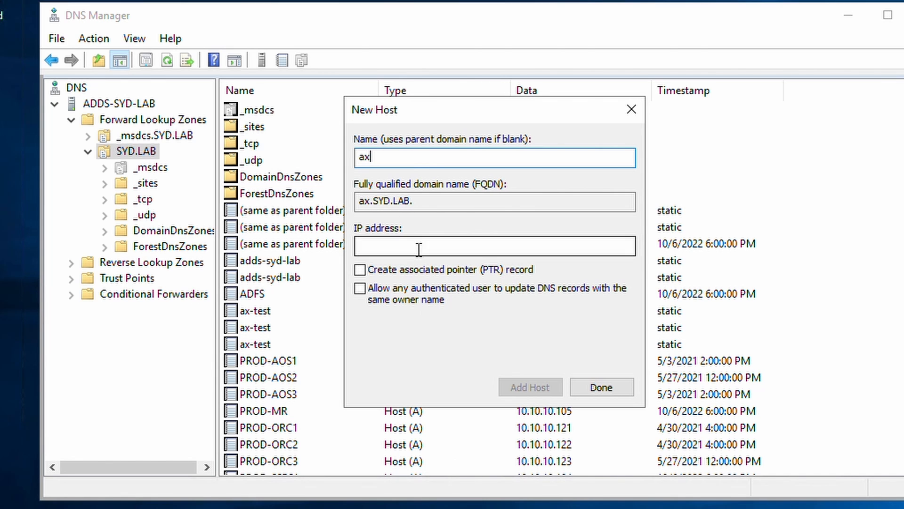
{"action": "type", "text": "10.10."}
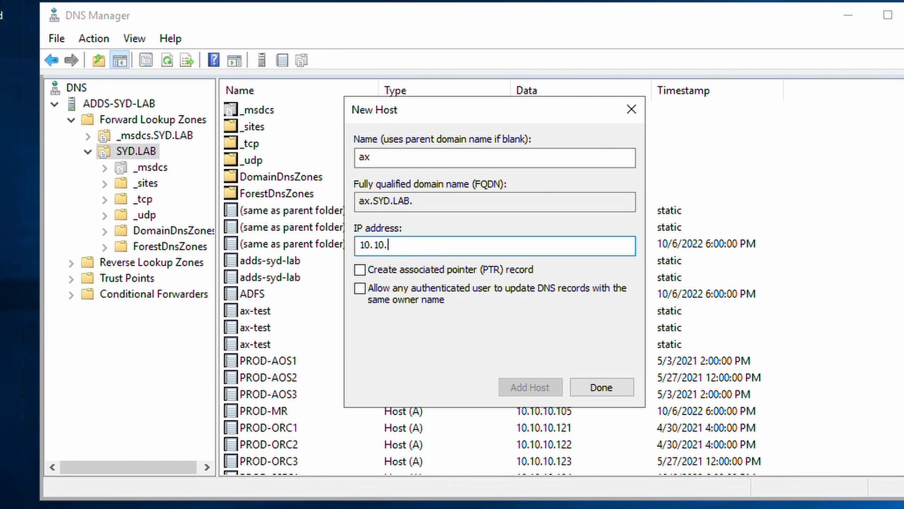
{"action": "type", "text": "10.113"}
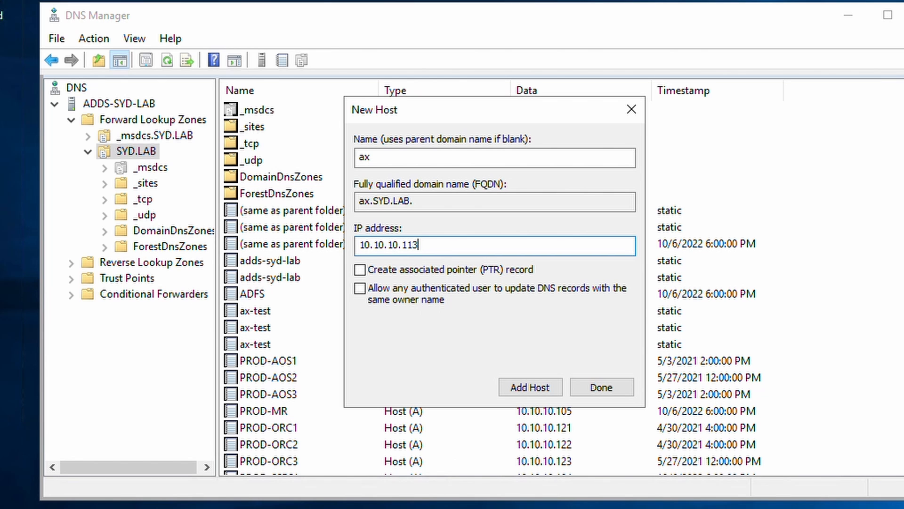
{"action": "left_click", "coordinate": [536, 386]}
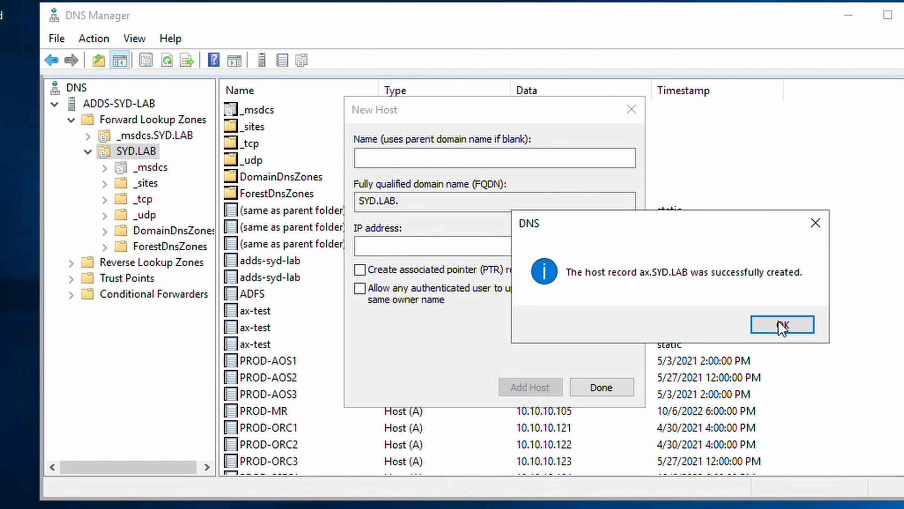
{"action": "left_click", "coordinate": [782, 325]}
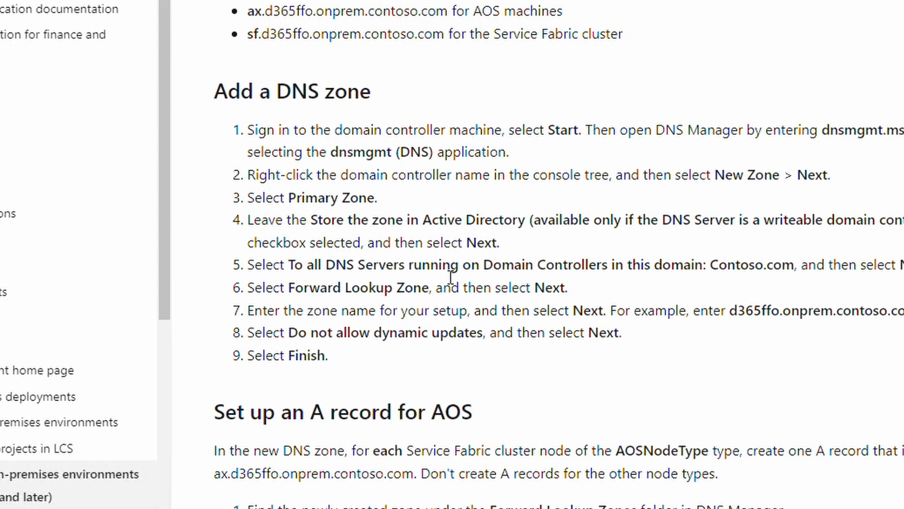
Scroll to and highlight the 'Set up an A record for the orchestrator' heading.
{"action": "scroll", "coordinate": [447, 278], "scroll_direction": "down", "scroll_amount": 5}
{"action": "left_click_drag", "start_coordinate": [263, 240], "coordinate": [590, 250]}
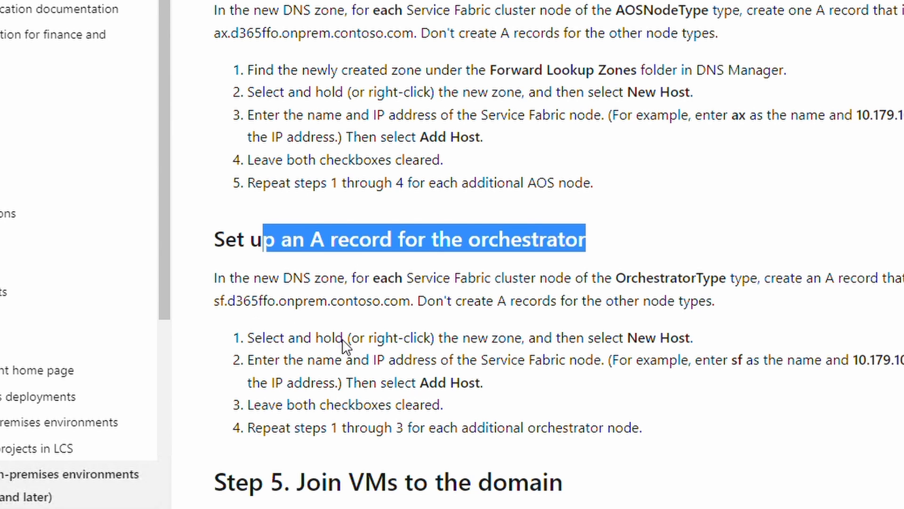
{"action": "scroll", "coordinate": [492, 305], "scroll_direction": "down", "scroll_amount": 3}
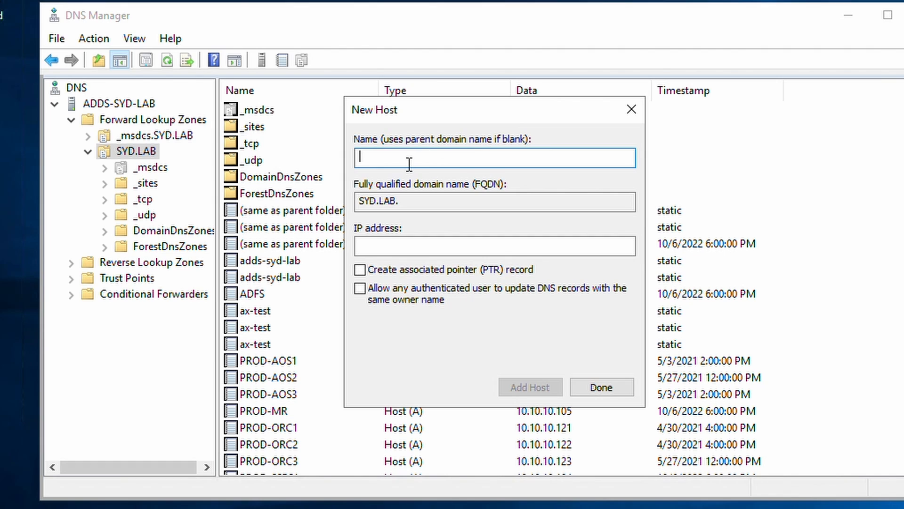
Add host record sf in SYD.LAB pointing to 10.10.10.121.
{"action": "type", "text": "sf"}
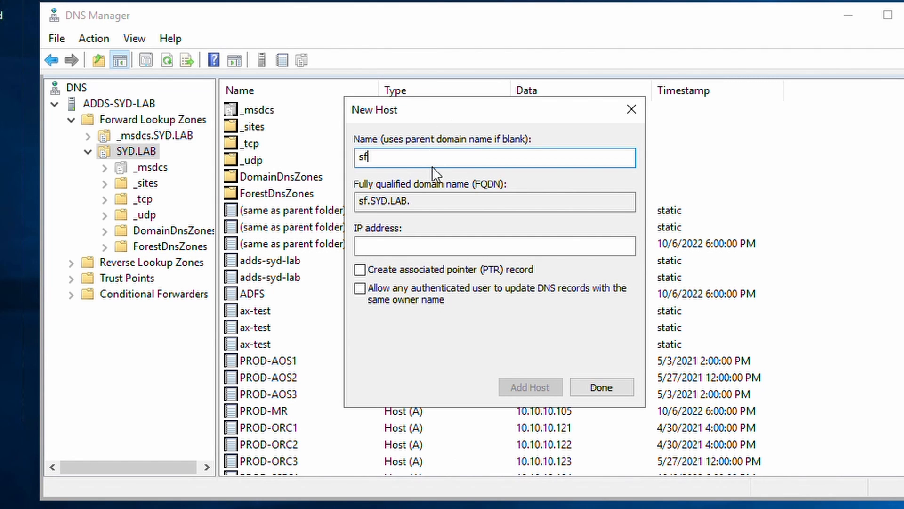
{"action": "left_click", "coordinate": [432, 249]}
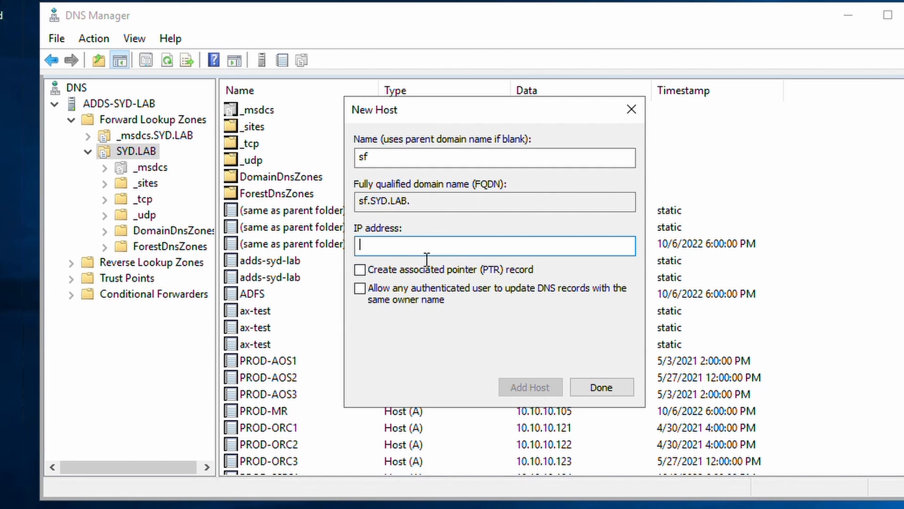
{"action": "type", "text": "10.10.10.121"}
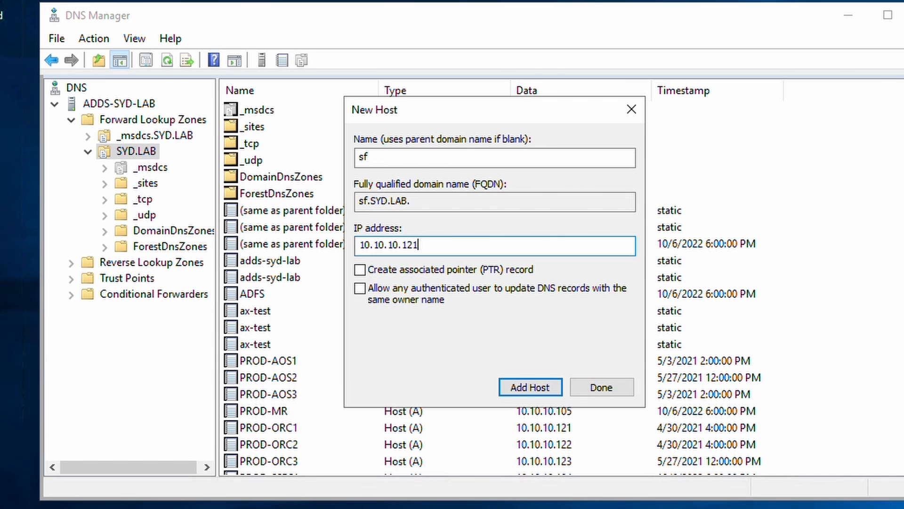
{"action": "key", "text": "ctrl+a"}
{"action": "key", "text": "ctrl+c"}
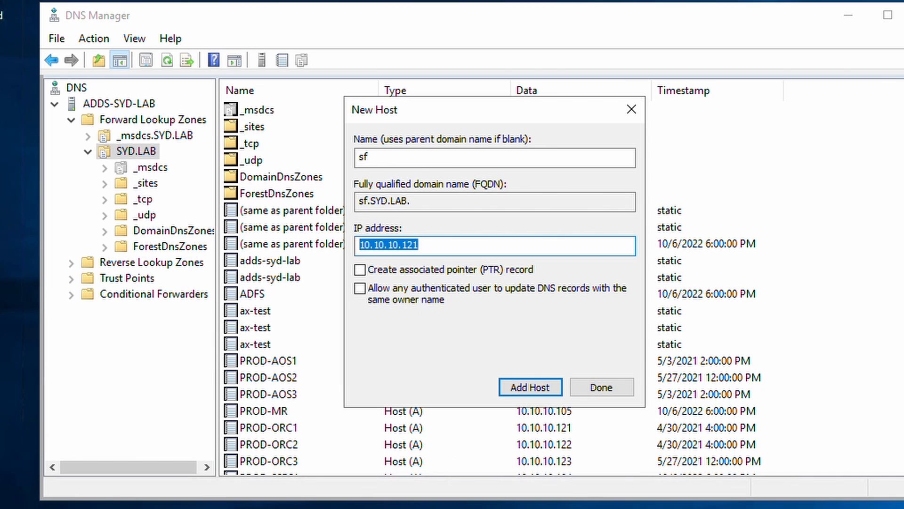
{"action": "left_click", "coordinate": [527, 385]}
{"action": "left_click", "coordinate": [782, 323]}
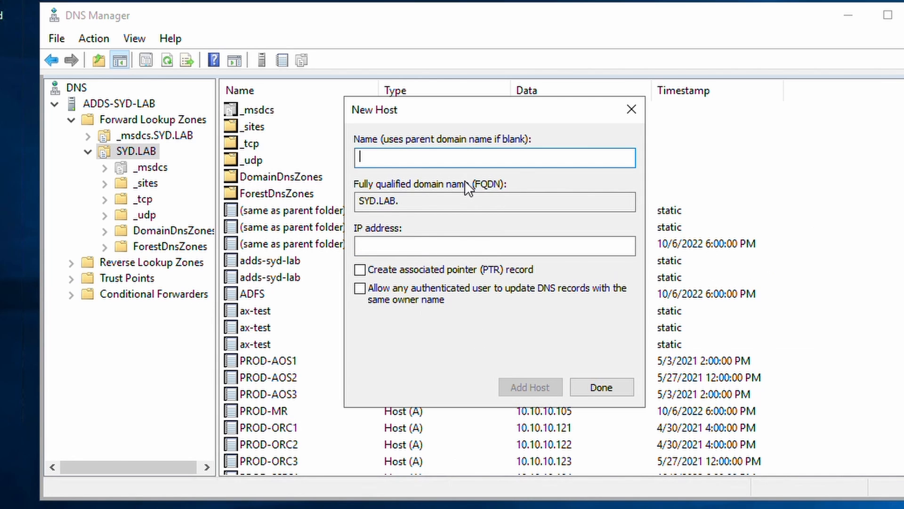
Add two more sf host records at 10.10.10.122 and 10.10.10.123.
{"action": "type", "text": "sf"}
{"action": "key", "text": "Tab"}
{"action": "key", "text": "ctrl+v"}
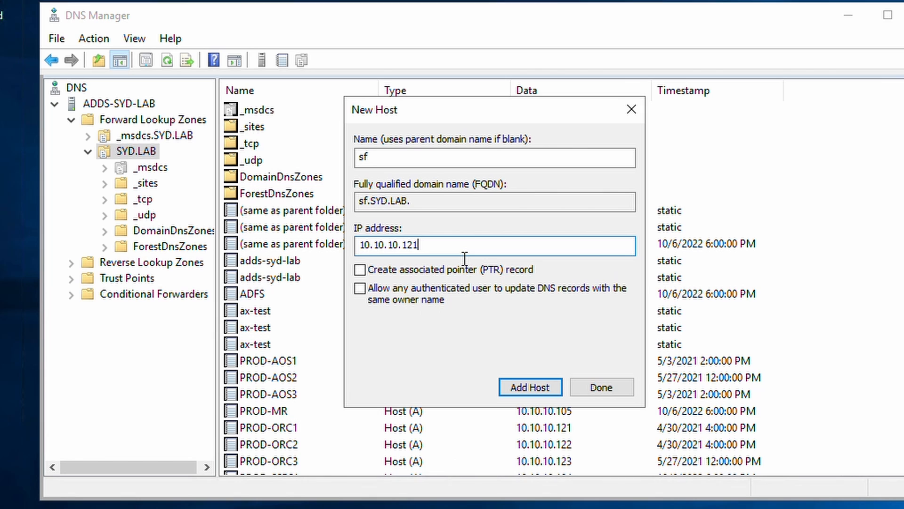
{"action": "key", "text": "BackSpace"}
{"action": "type", "text": "2"}
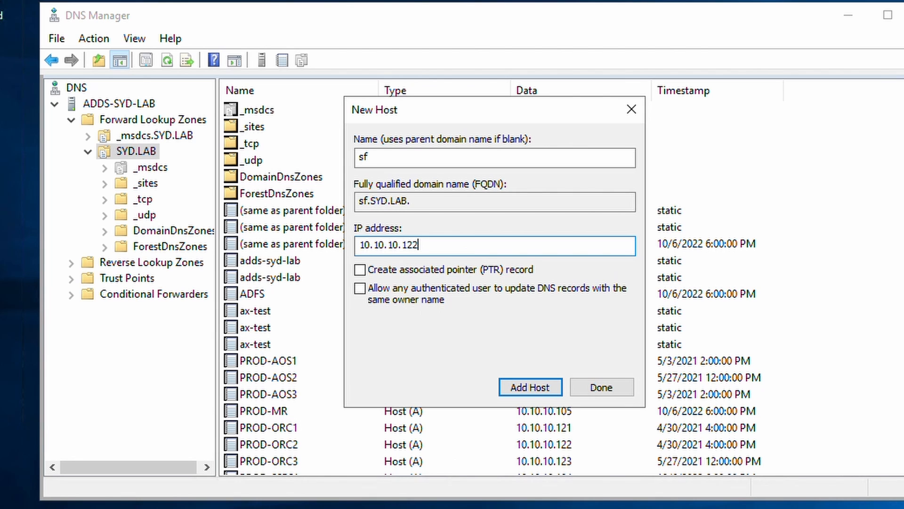
{"action": "left_click", "coordinate": [541, 385]}
{"action": "left_click", "coordinate": [798, 326]}
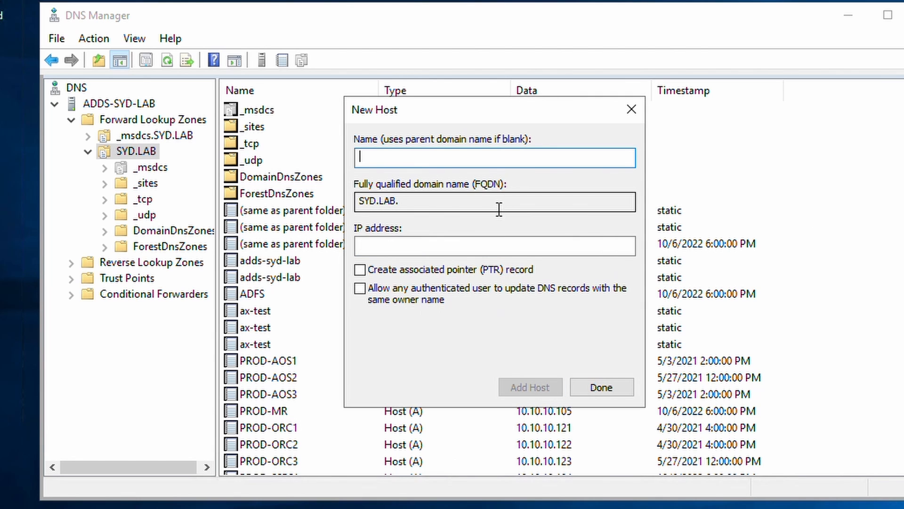
{"action": "type", "text": "sf"}
{"action": "key", "text": "Tab"}
{"action": "key", "text": "ctrl+v"}
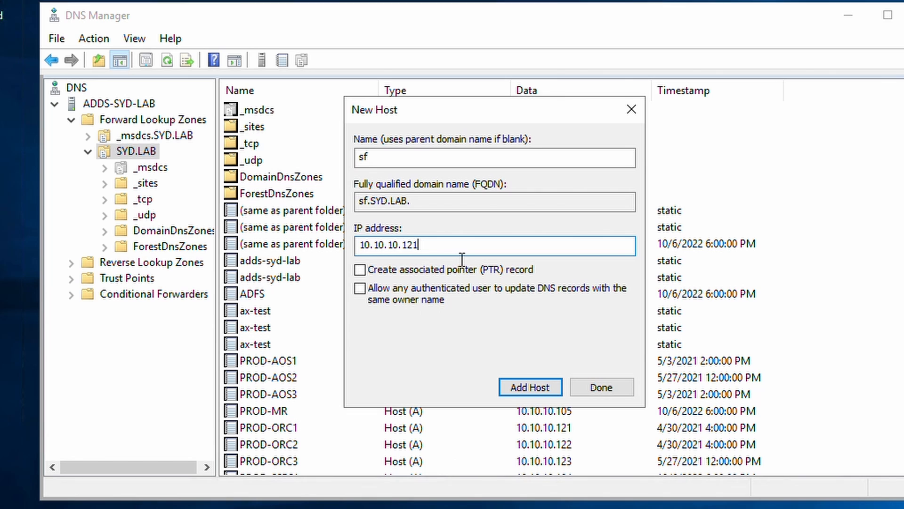
{"action": "key", "text": "BackSpace"}
{"action": "type", "text": "3"}
{"action": "left_click", "coordinate": [538, 386]}
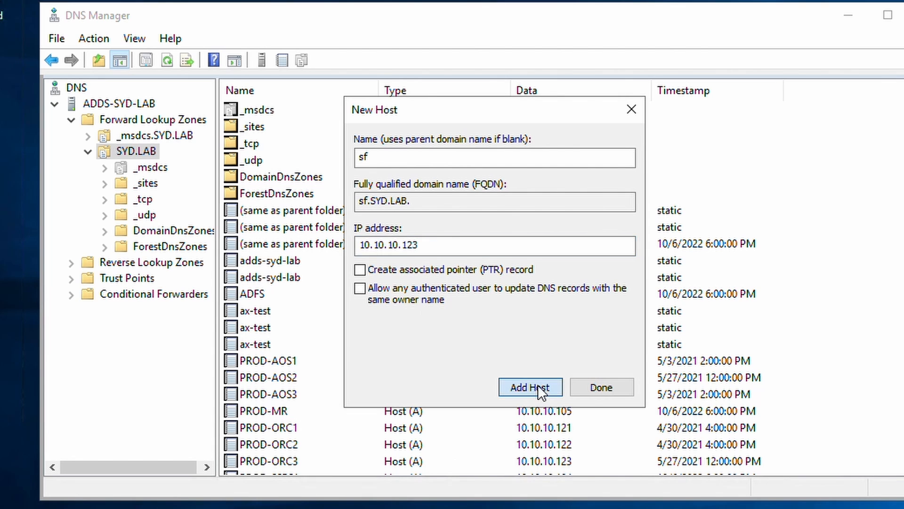
{"action": "left_click", "coordinate": [780, 328]}
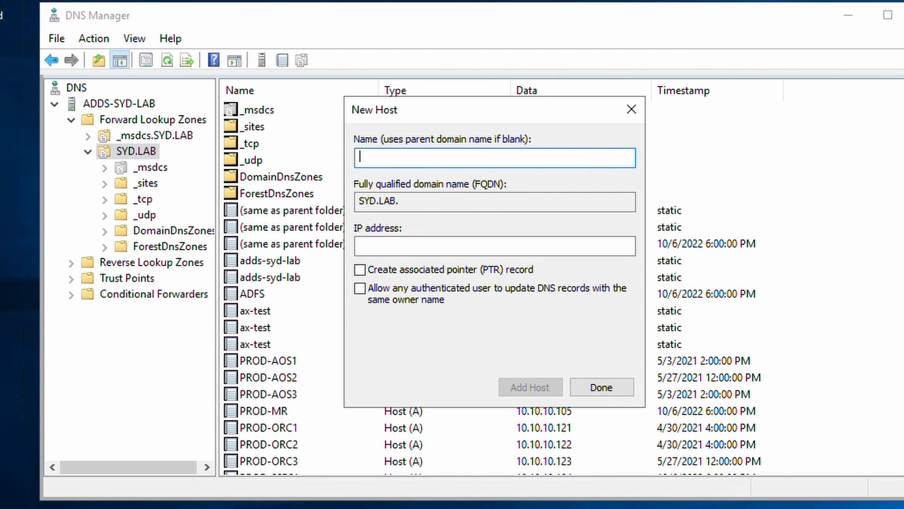
Open PowerShell beside DNS Manager and confirm sf.syd.lab resolves to 10.10.10.121–123.
{"action": "key", "text": "super"}
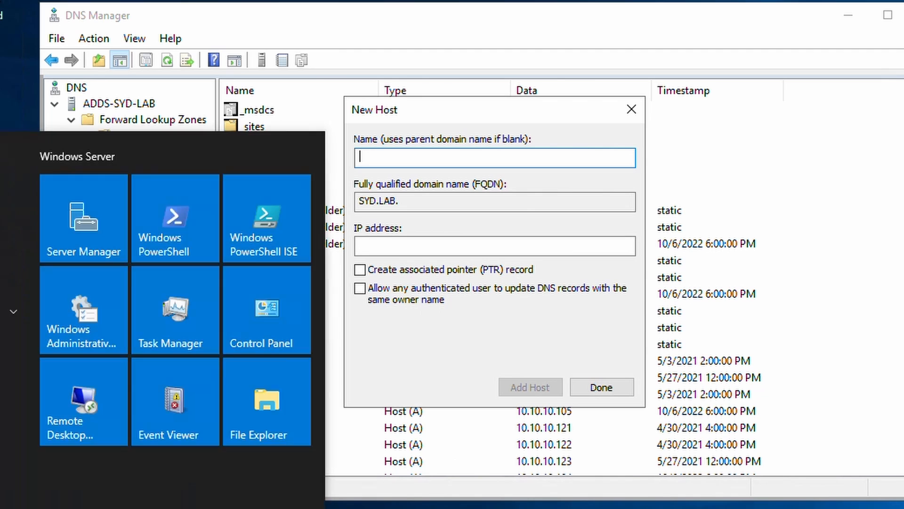
{"action": "left_click", "coordinate": [165, 216]}
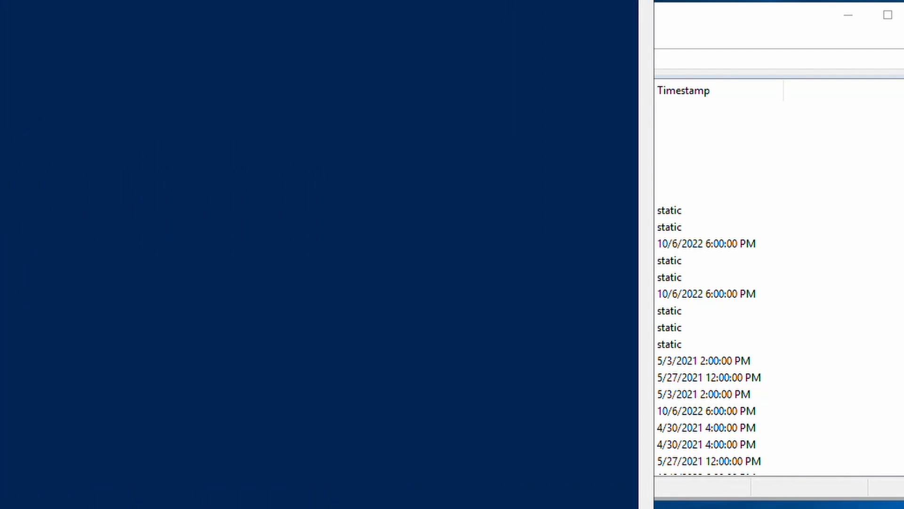
{"action": "left_click_drag", "start_coordinate": [424, 0], "coordinate": [903, 28]}
{"action": "type", "text": "nslookup "}
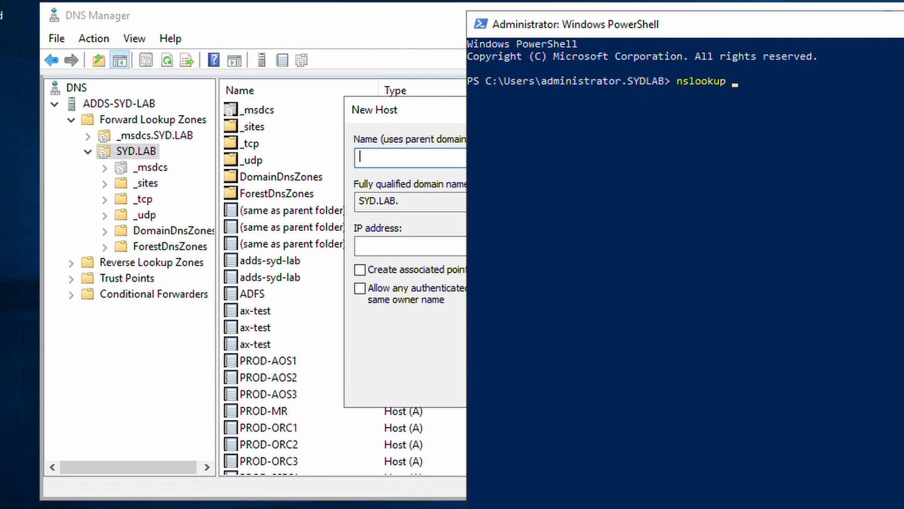
{"action": "type", "text": "sf.syd.lab"}
{"action": "key", "text": "Return"}
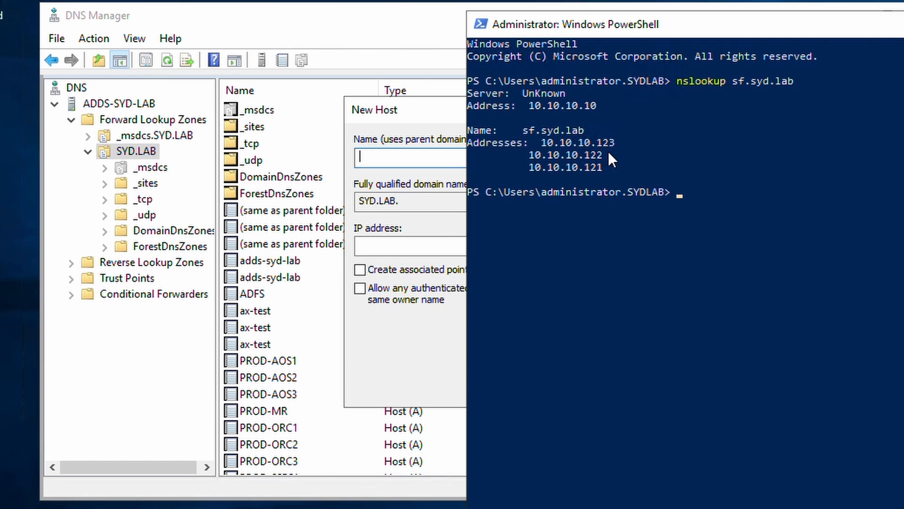
{"action": "left_click_drag", "start_coordinate": [609, 167], "coordinate": [524, 144]}
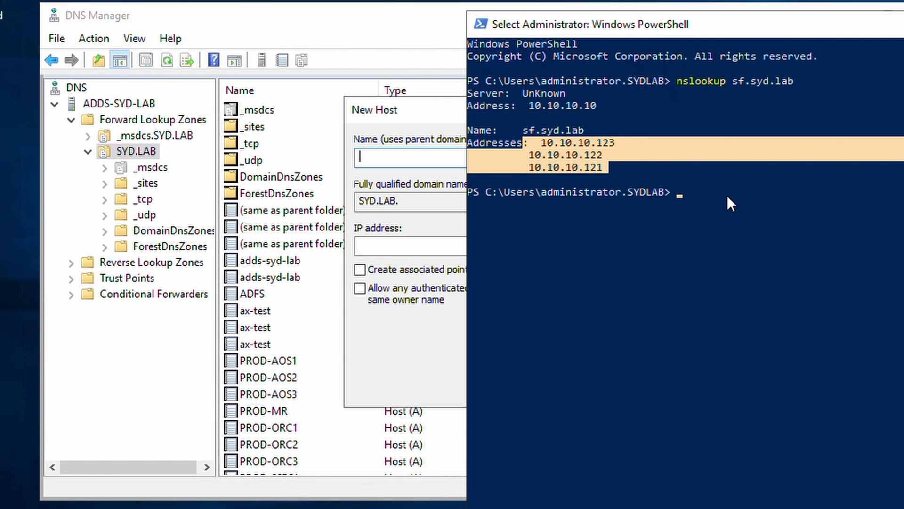
Run nslookup ax.syd.lab and confirm it resolves to 10.10.10.111–113.
{"action": "key", "text": "Return"}
{"action": "key", "text": "Up"}
{"action": "key", "text": "Left"}
{"action": "key", "text": "Left"}
{"action": "key", "text": "Left"}
{"action": "key", "text": "Left"}
{"action": "key", "text": "Left"}
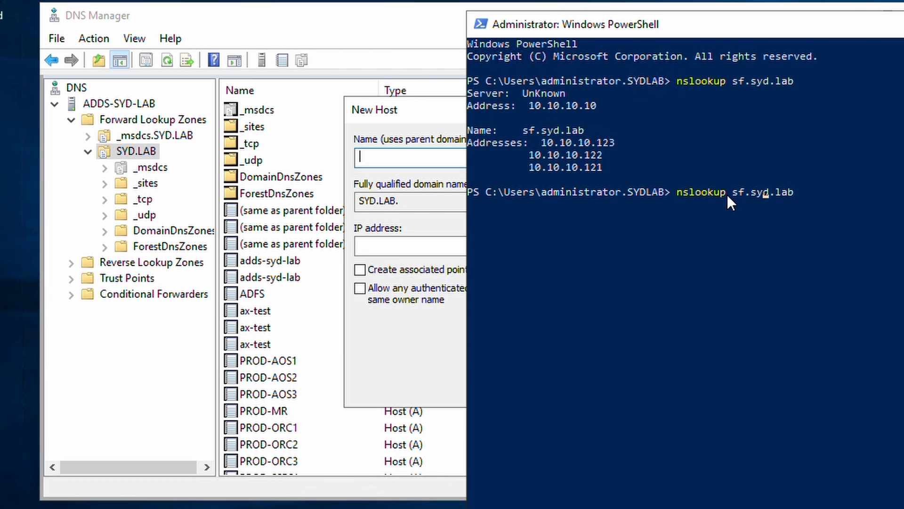
{"action": "key", "text": "Left"}
{"action": "key", "text": "Left"}
{"action": "key", "text": "Left"}
{"action": "key", "text": "BackSpace"}
{"action": "key", "text": "BackSpace"}
{"action": "type", "text": "ax"}
{"action": "key", "text": "Return"}
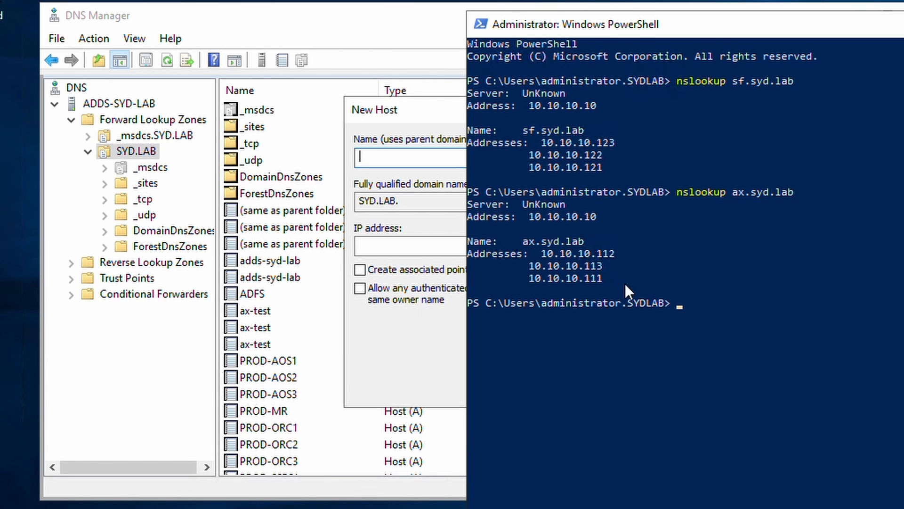
{"action": "left_click_drag", "start_coordinate": [626, 284], "coordinate": [529, 255]}
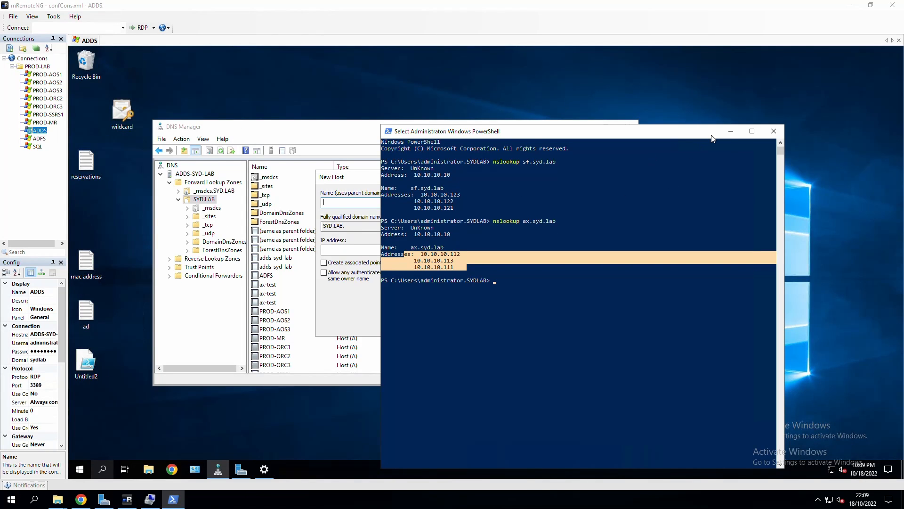
Return to the deployment guide in Chrome and jump to Step 6, 'Download setup scripts from LCS'.
{"action": "left_click", "coordinate": [727, 128]}
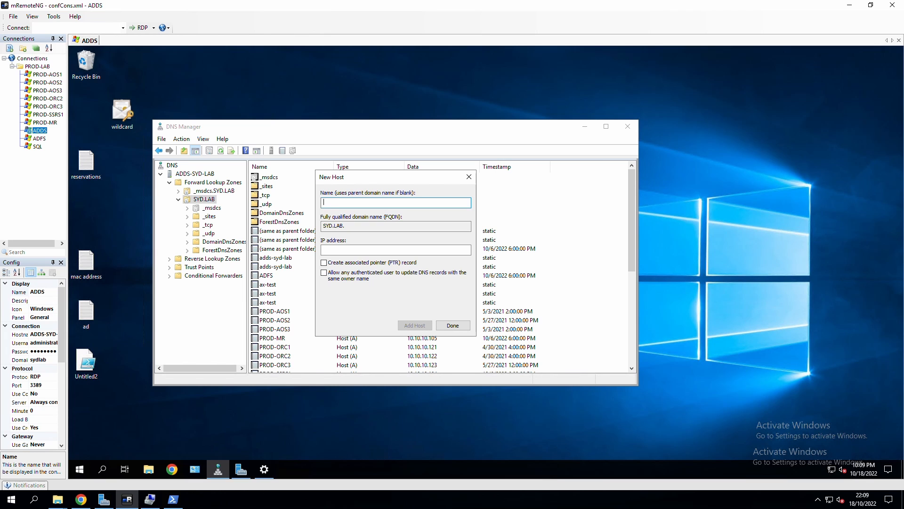
{"action": "left_click", "coordinate": [81, 499]}
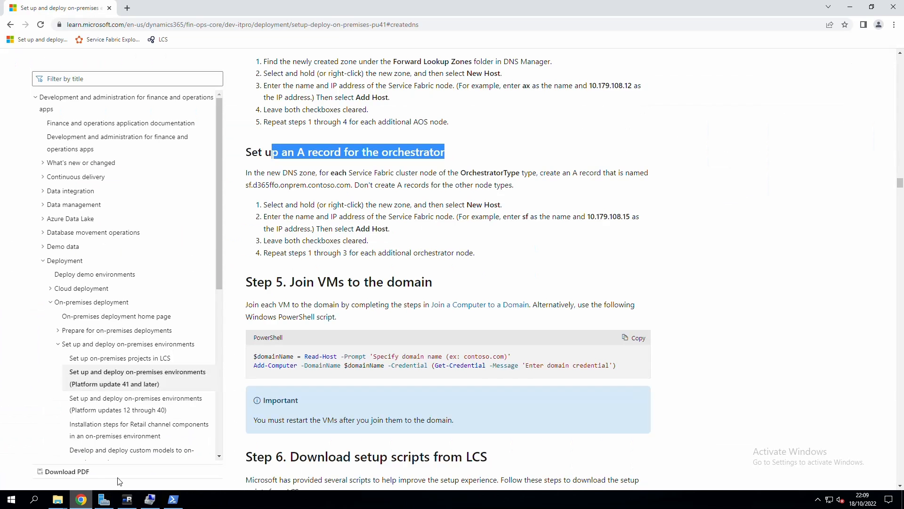
{"action": "scroll", "coordinate": [413, 276], "scroll_direction": "down", "scroll_amount": 1}
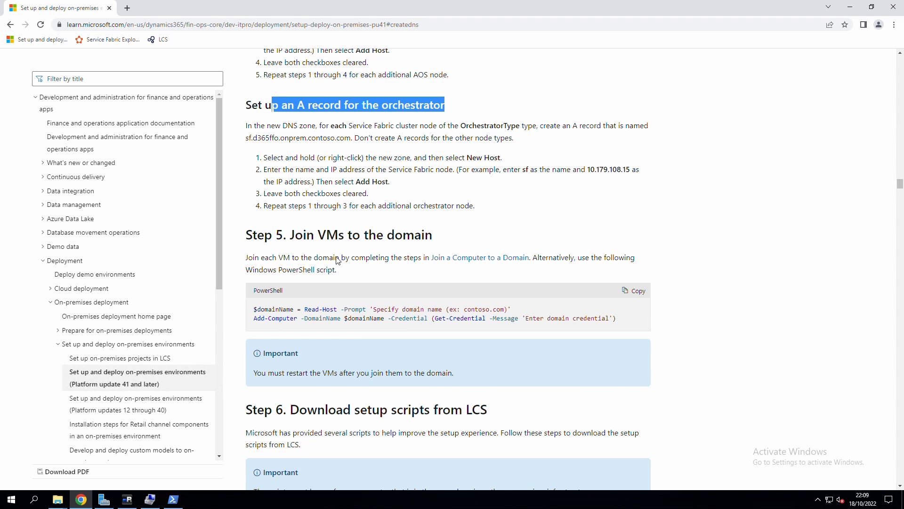
{"action": "scroll", "coordinate": [338, 261], "scroll_direction": "down", "scroll_amount": 1}
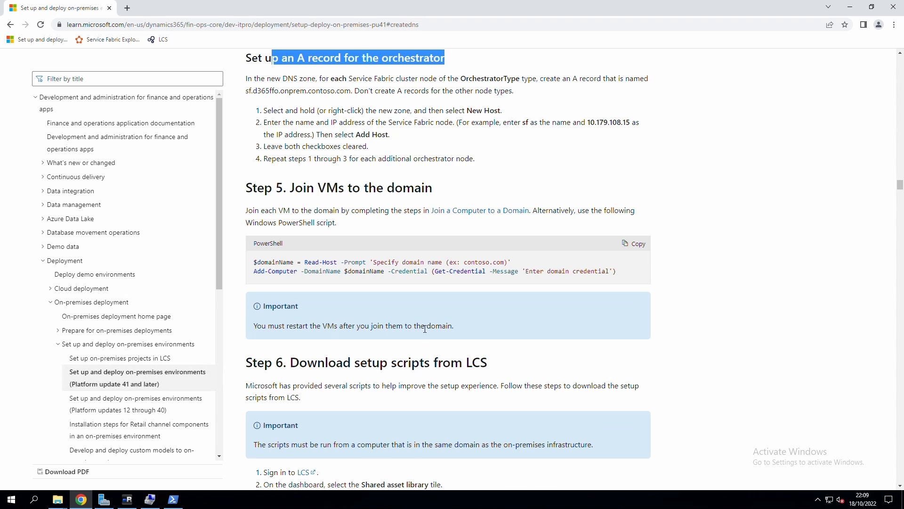
{"action": "scroll", "coordinate": [425, 328], "scroll_direction": "down", "scroll_amount": 2}
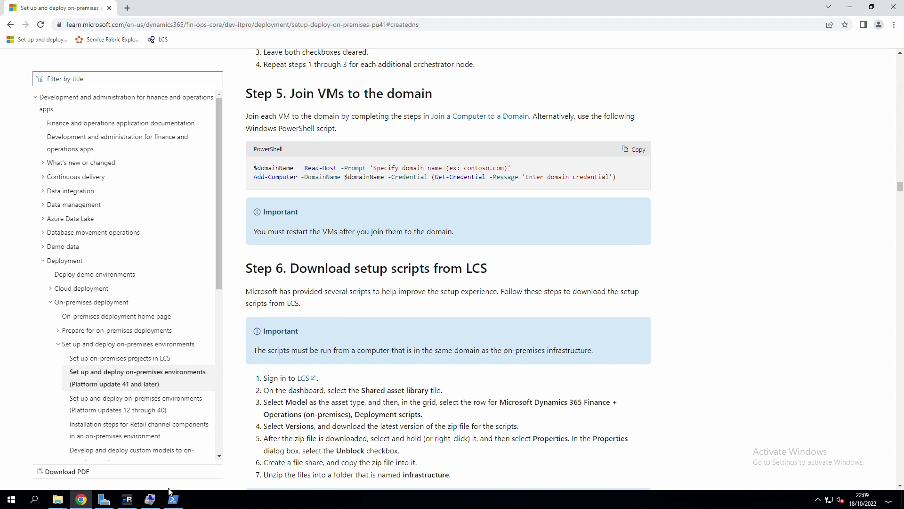
{"action": "left_click", "coordinate": [240, 272]}
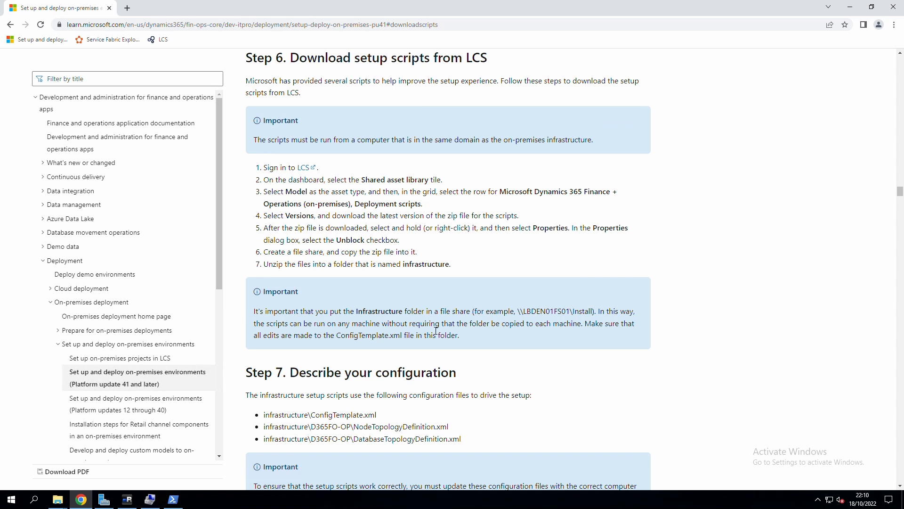
Open the LCS sign-in link from Step 6's first instruction in a second browser tab.
{"action": "left_click_drag", "start_coordinate": [299, 311], "coordinate": [436, 316]}
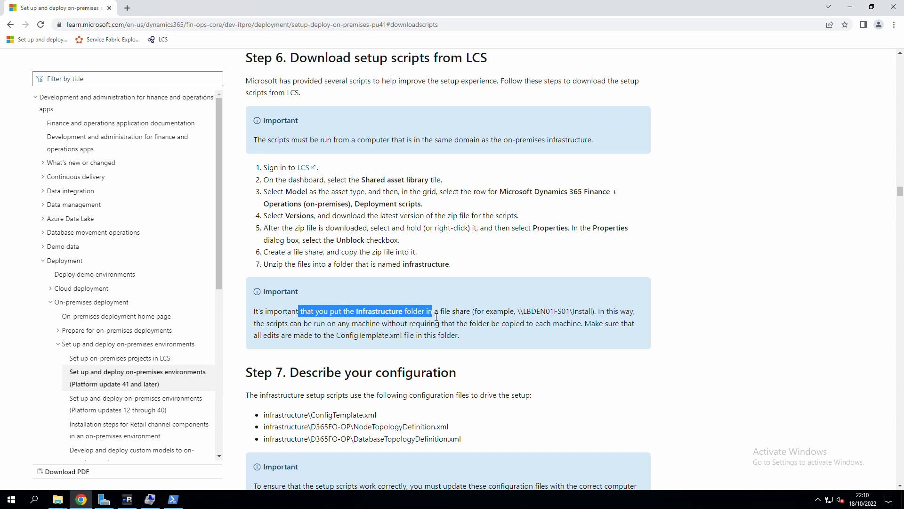
{"action": "left_click", "coordinate": [537, 313]}
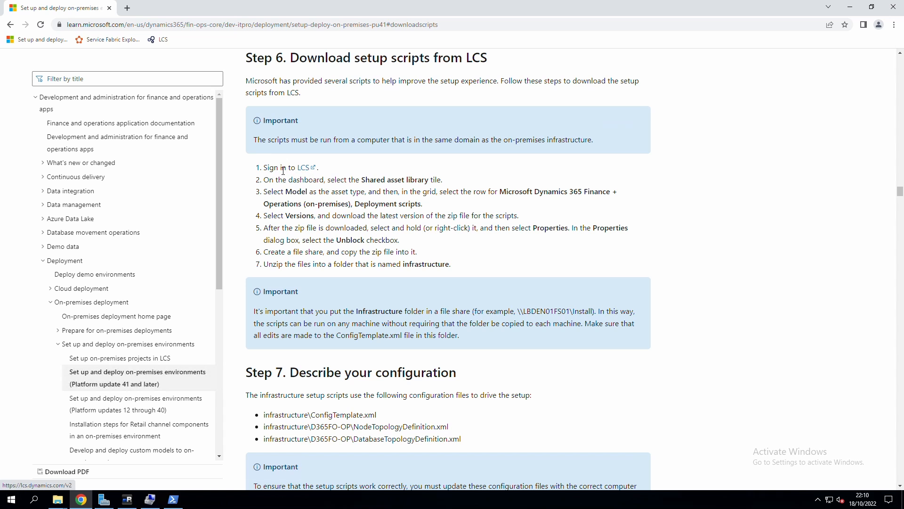
{"action": "left_click_drag", "start_coordinate": [269, 168], "coordinate": [300, 172]}
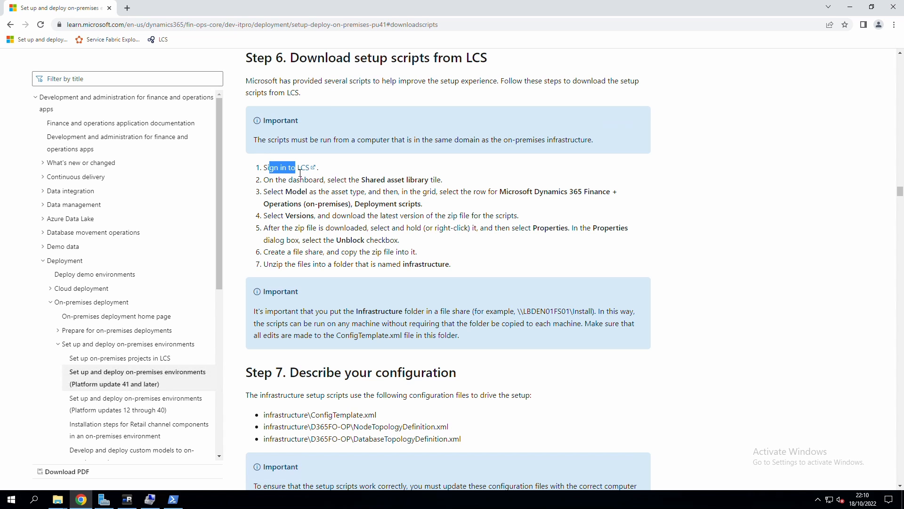
{"action": "middle_click", "coordinate": [309, 171]}
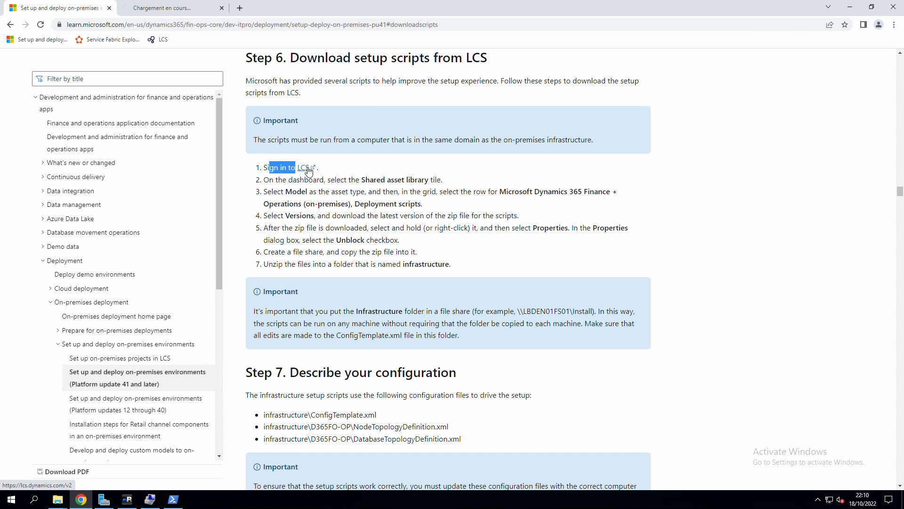
Navigate Lifecycle Services to the Model assets in the Shared asset library.
{"action": "left_click", "coordinate": [175, 11]}
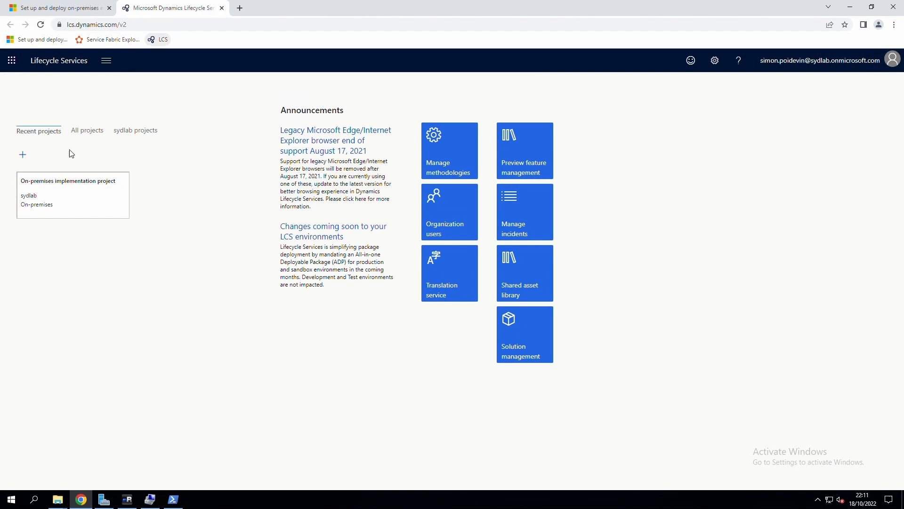
{"action": "left_click", "coordinate": [67, 198]}
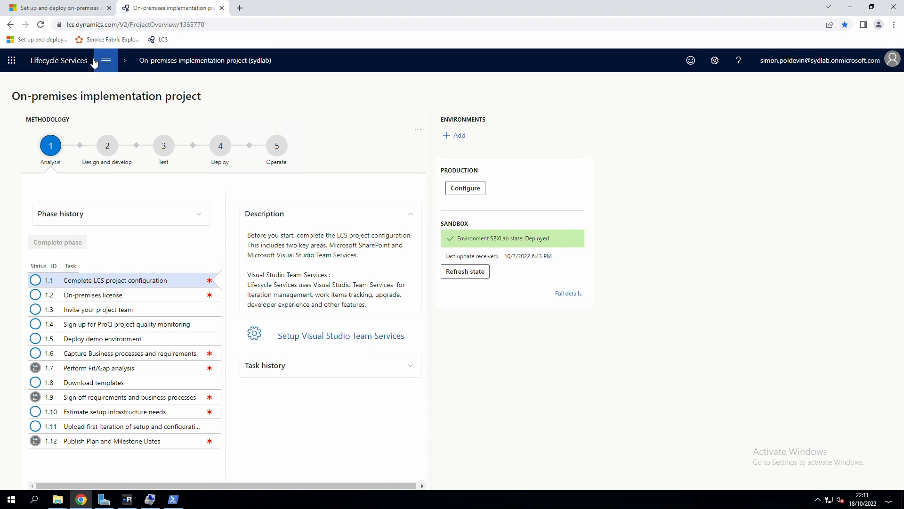
{"action": "left_click", "coordinate": [10, 24]}
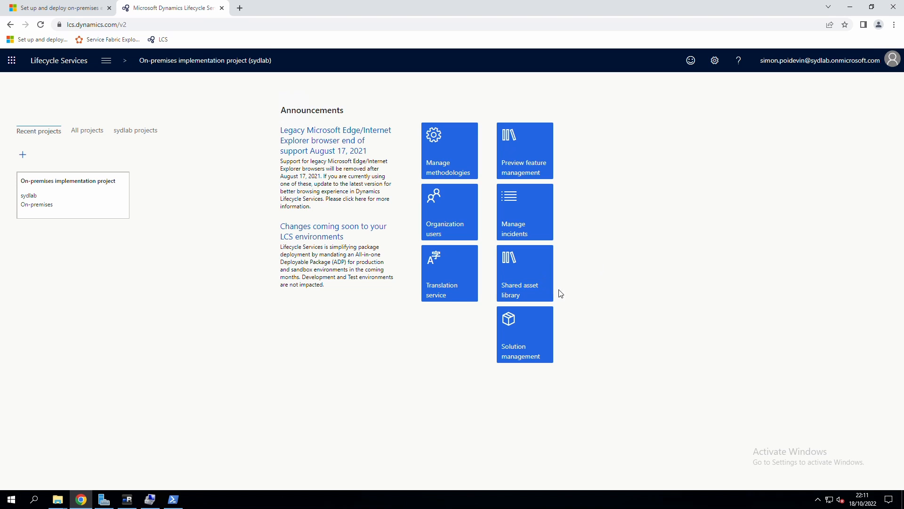
{"action": "left_click", "coordinate": [526, 271]}
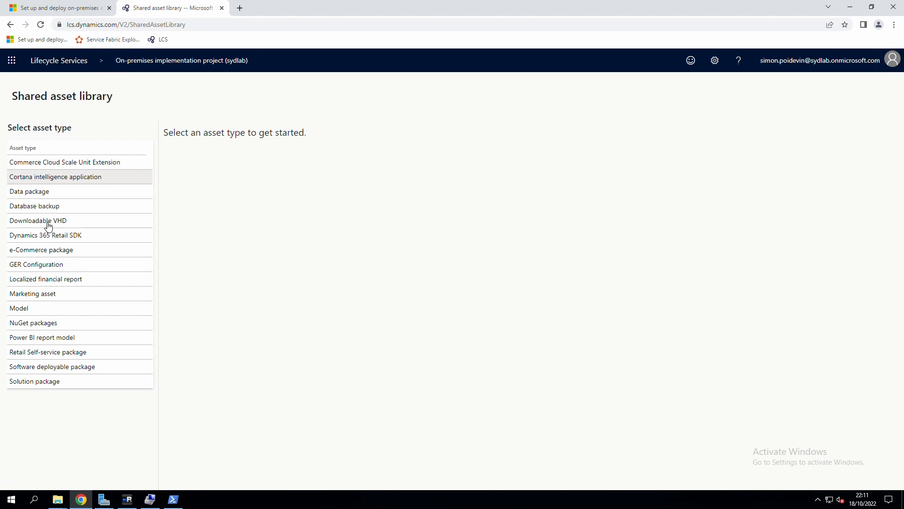
{"action": "left_click", "coordinate": [30, 311]}
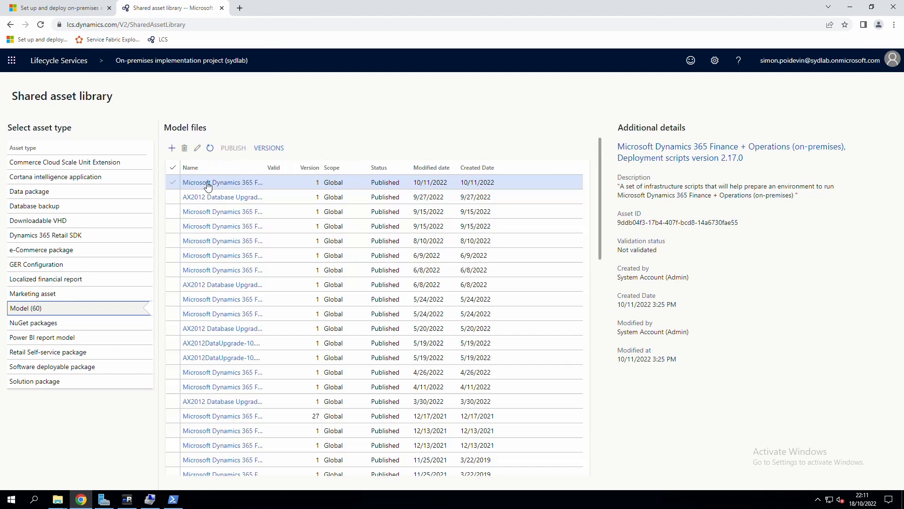
Widen the Name column and download Deployment scripts version 2.17.0.
{"action": "left_click_drag", "start_coordinate": [270, 171], "coordinate": [495, 174]}
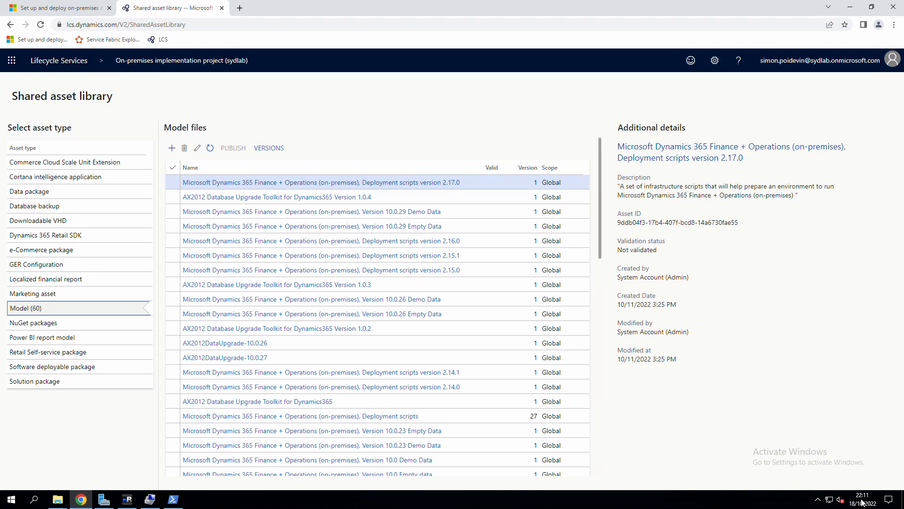
{"action": "mouse_move", "coordinate": [869, 504]}
{"action": "left_click_drag", "start_coordinate": [626, 363], "coordinate": [651, 364]}
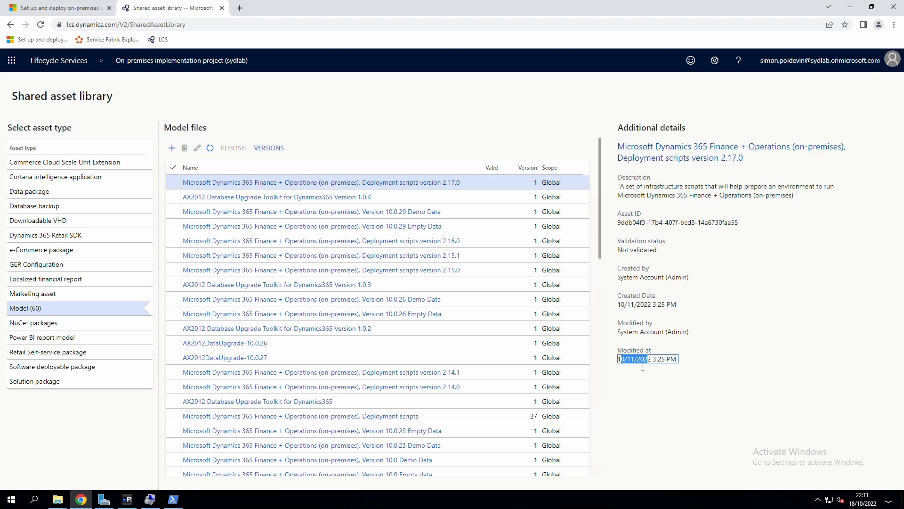
{"action": "left_click", "coordinate": [639, 364]}
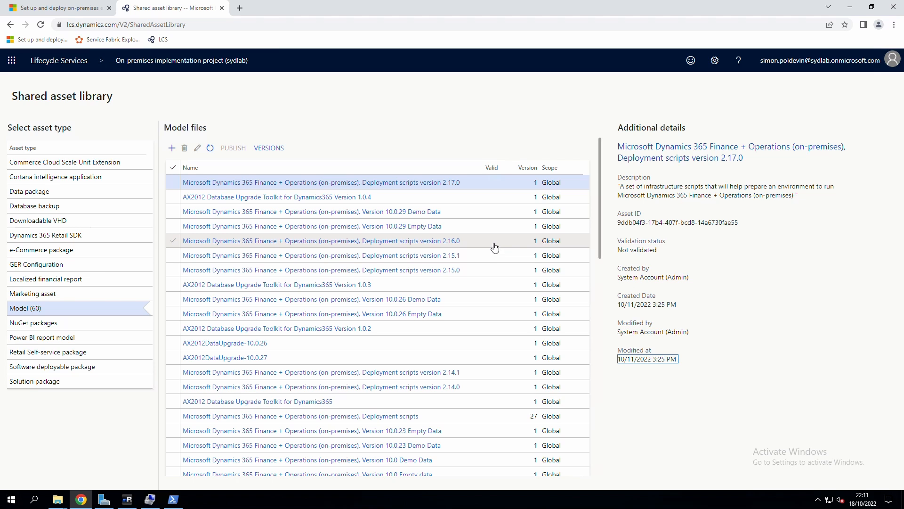
{"action": "left_click", "coordinate": [427, 187]}
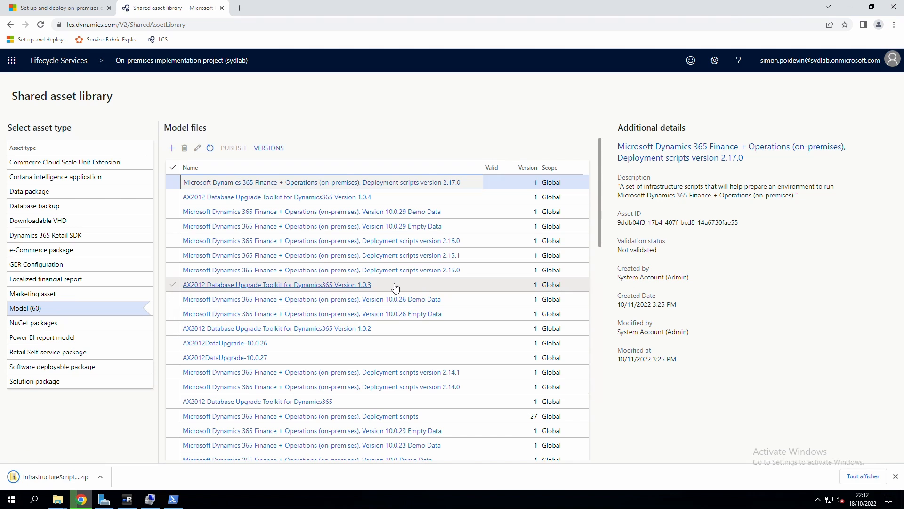
Arrange C:\sources and Downloads in two File Explorer windows side by side.
{"action": "left_click", "coordinate": [58, 499]}
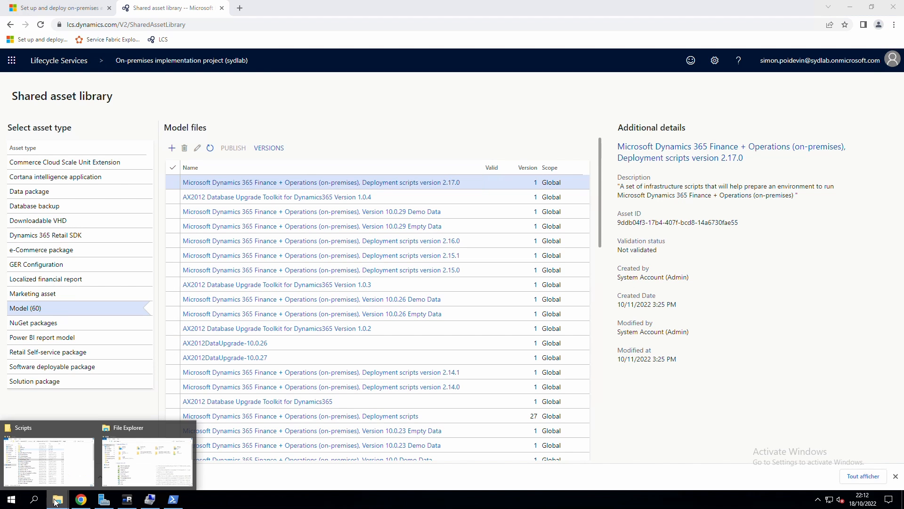
{"action": "left_click", "coordinate": [43, 467]}
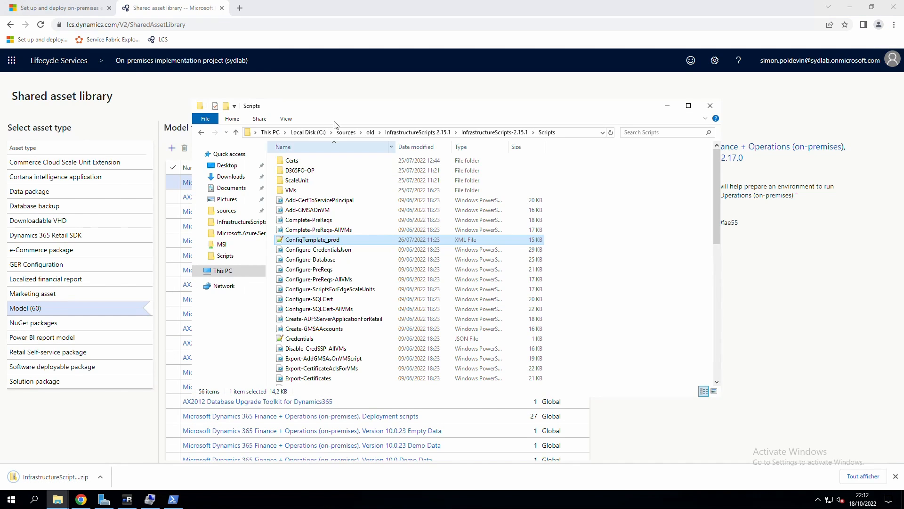
{"action": "left_click", "coordinate": [295, 133]}
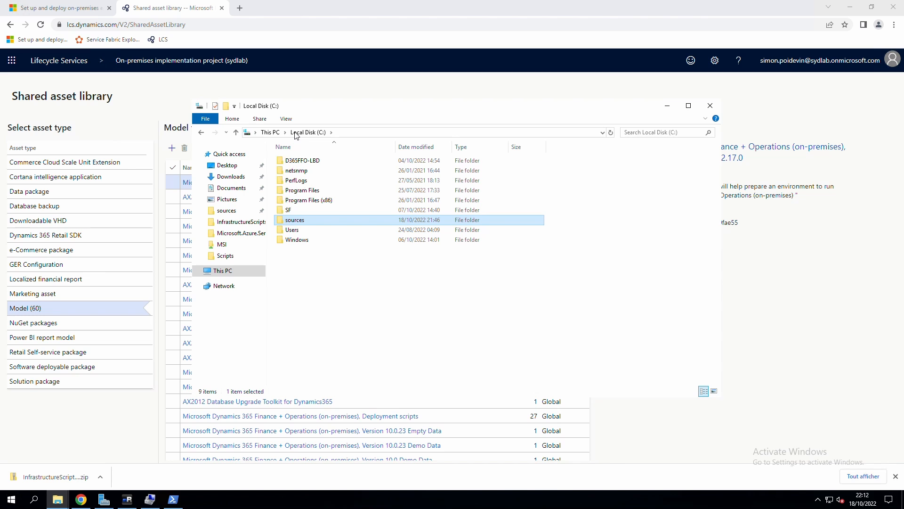
{"action": "double_click", "coordinate": [291, 223]}
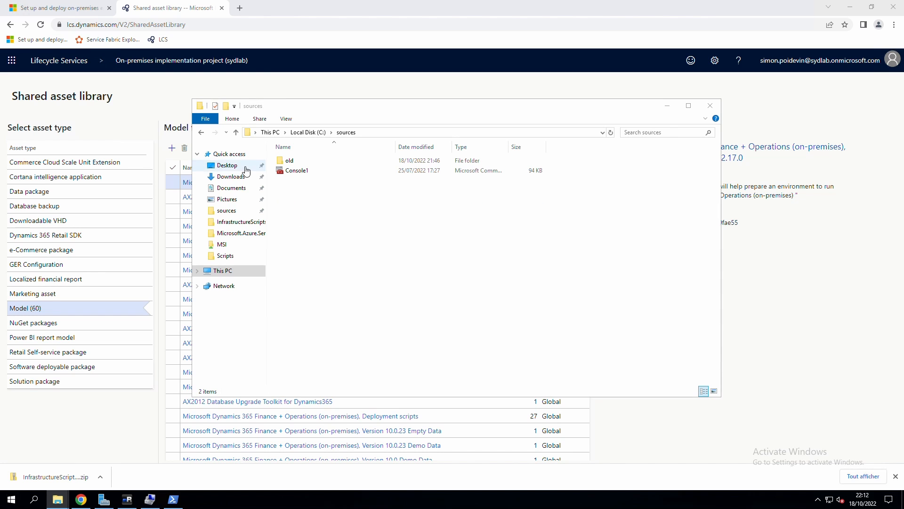
{"action": "key", "text": "ctrl+n"}
{"action": "left_click", "coordinate": [244, 189]}
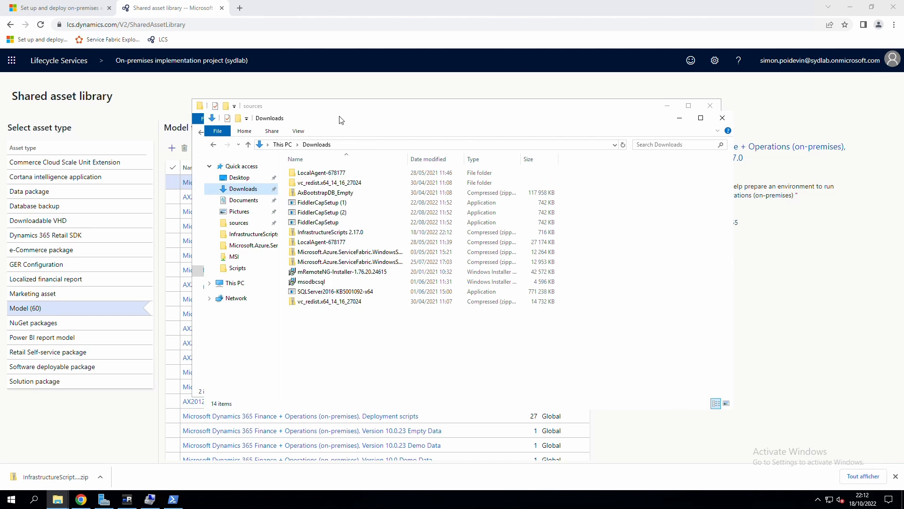
{"action": "left_click_drag", "start_coordinate": [341, 117], "coordinate": [548, 128]}
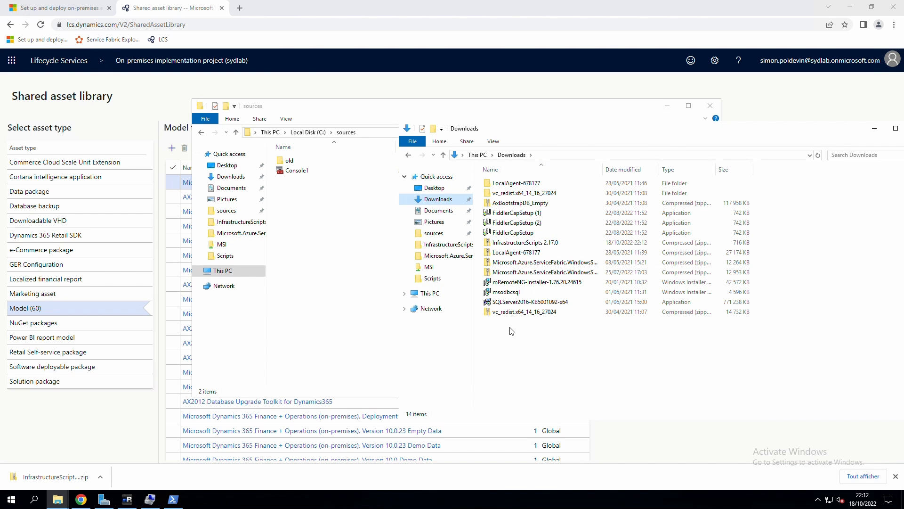
Unblock the InfrastructureScripts 2.17.0 zip in its Properties and apply.
{"action": "left_click", "coordinate": [512, 243]}
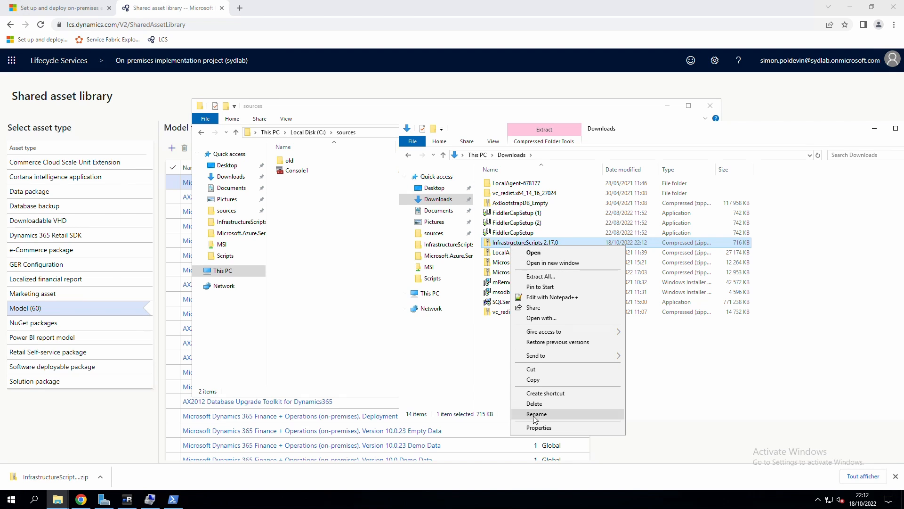
{"action": "left_click", "coordinate": [539, 427]}
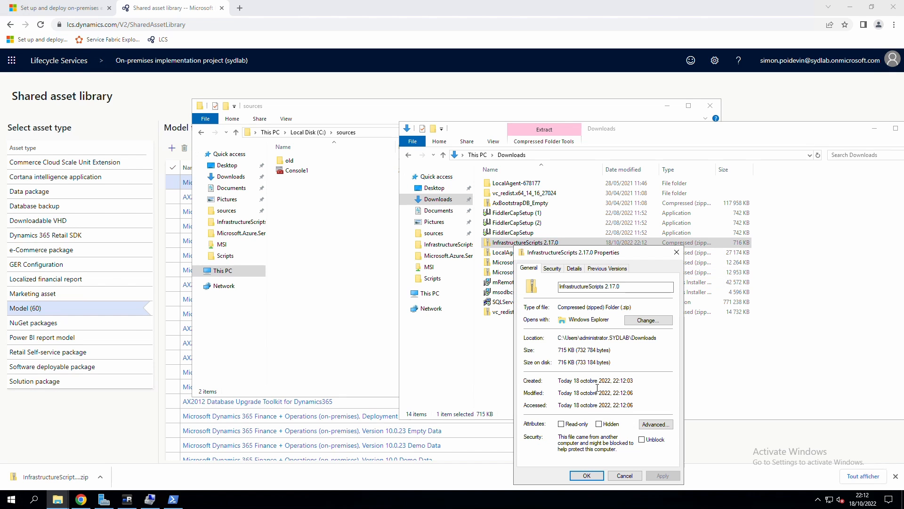
{"action": "left_click", "coordinate": [641, 440]}
{"action": "left_click", "coordinate": [663, 476]}
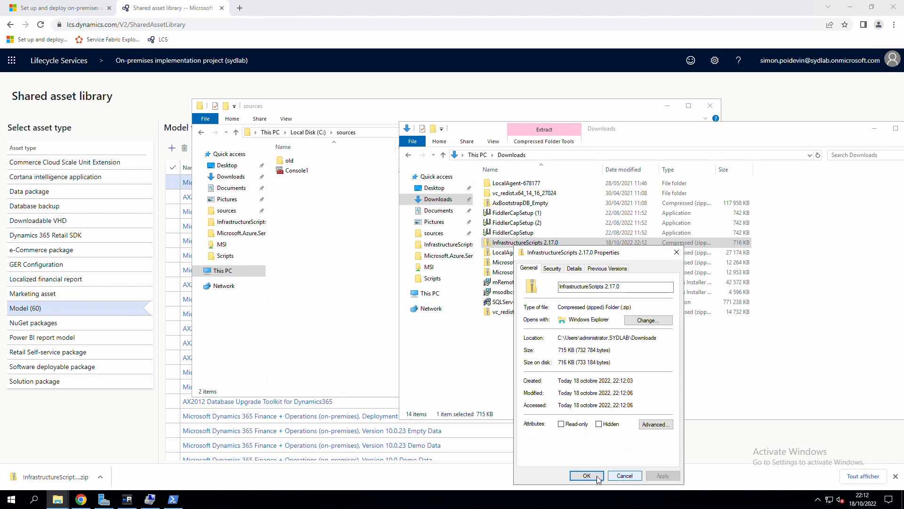
{"action": "left_click", "coordinate": [586, 476]}
Extract the zip into C:\sources\InfrastructureScripts 2.17.0.
{"action": "left_click_drag", "start_coordinate": [525, 242], "coordinate": [315, 192]}
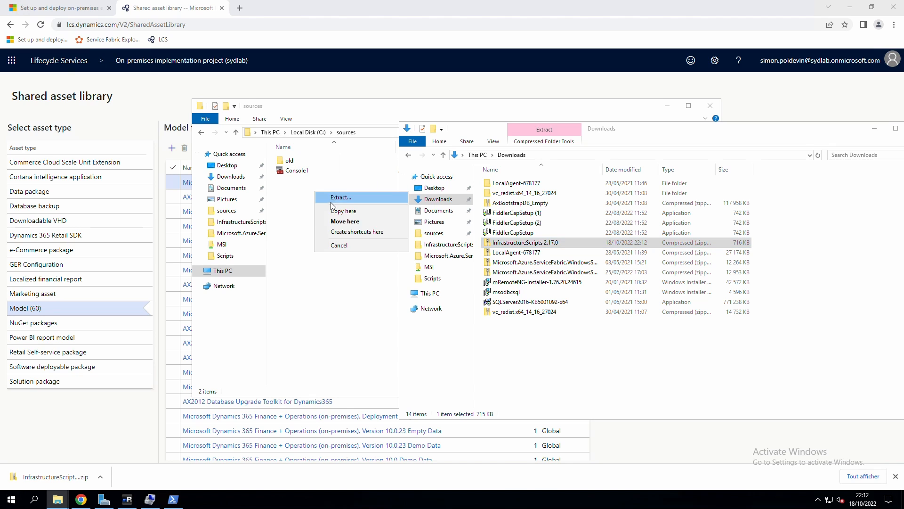
{"action": "left_click", "coordinate": [345, 198]}
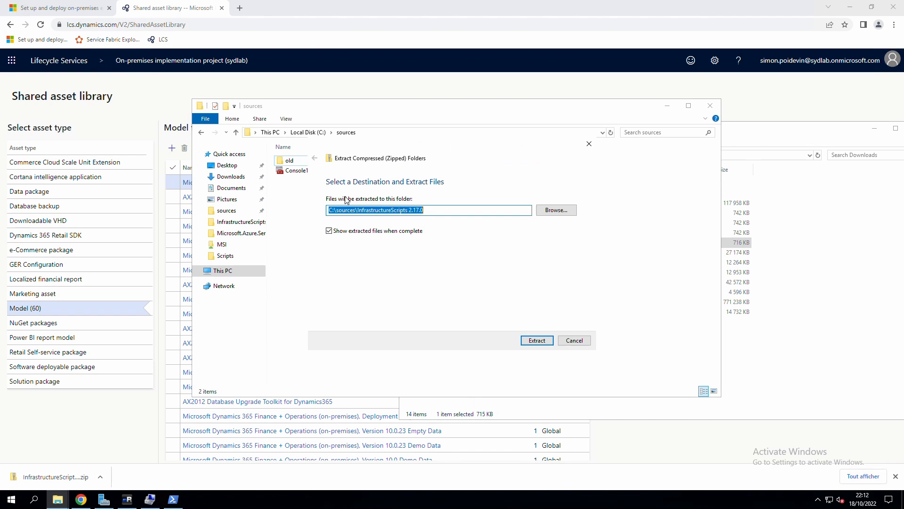
{"action": "left_click", "coordinate": [541, 342]}
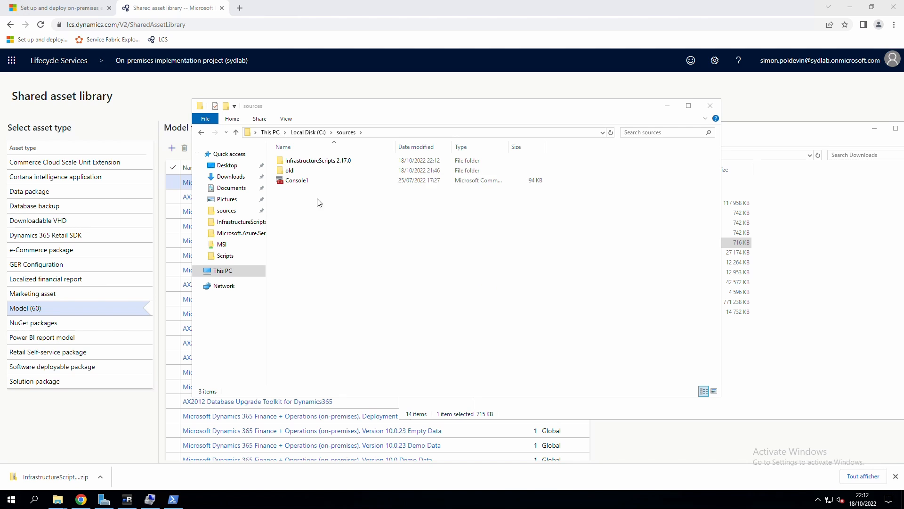
Open InfrastructureScripts 2.17.0 > InfrastructureScripts-2.17.0 > Scripts, widen the Type column and sort by Name.
{"action": "left_click", "coordinate": [298, 163]}
{"action": "double_click", "coordinate": [298, 162]}
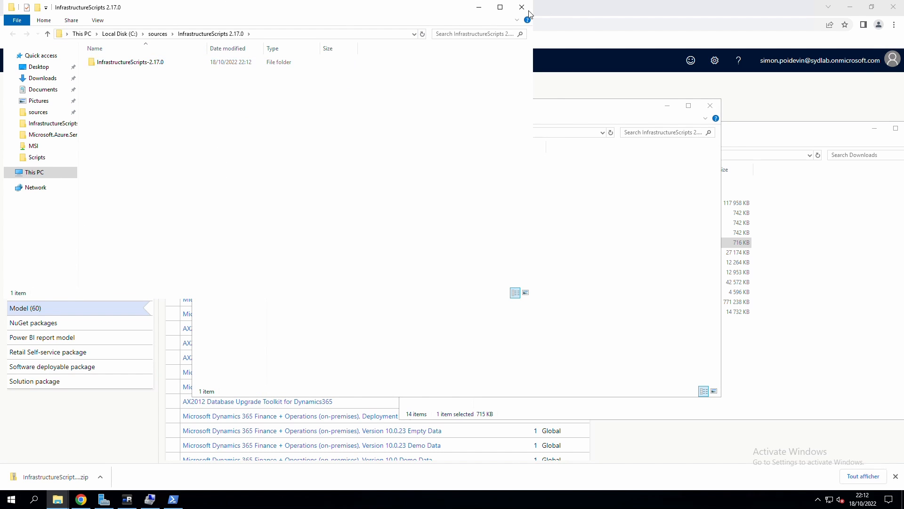
{"action": "double_click", "coordinate": [311, 161]}
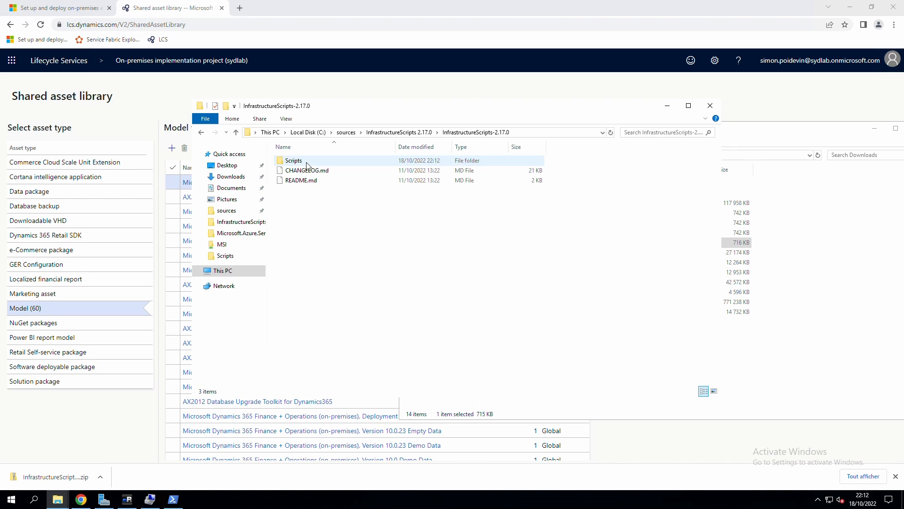
{"action": "left_click", "coordinate": [323, 179]}
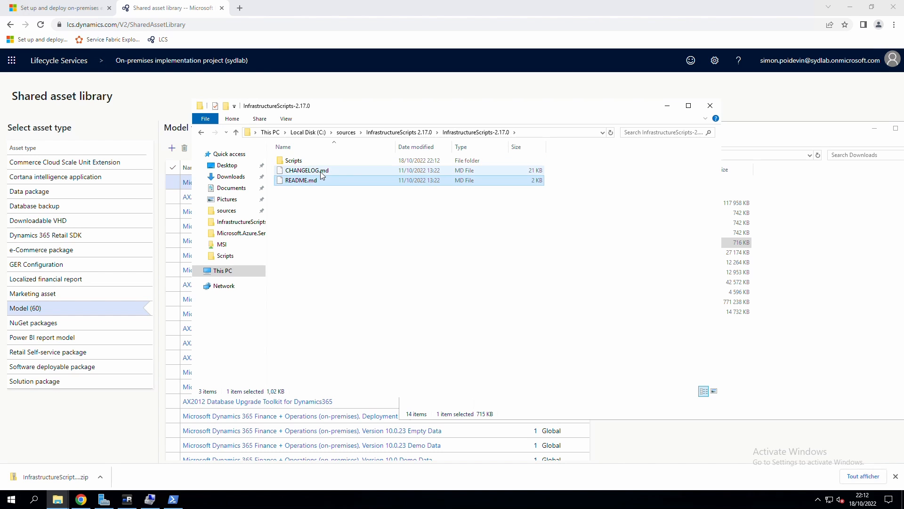
{"action": "double_click", "coordinate": [297, 162]}
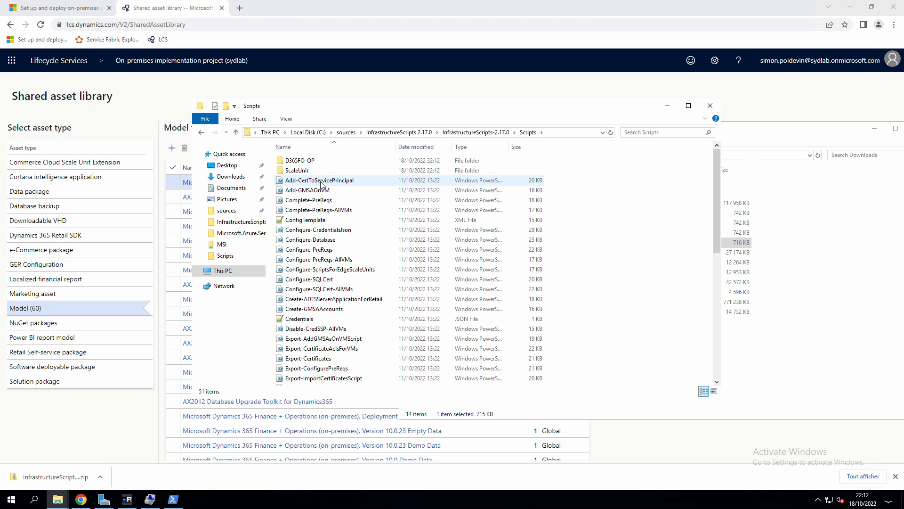
{"action": "double_click", "coordinate": [508, 147]}
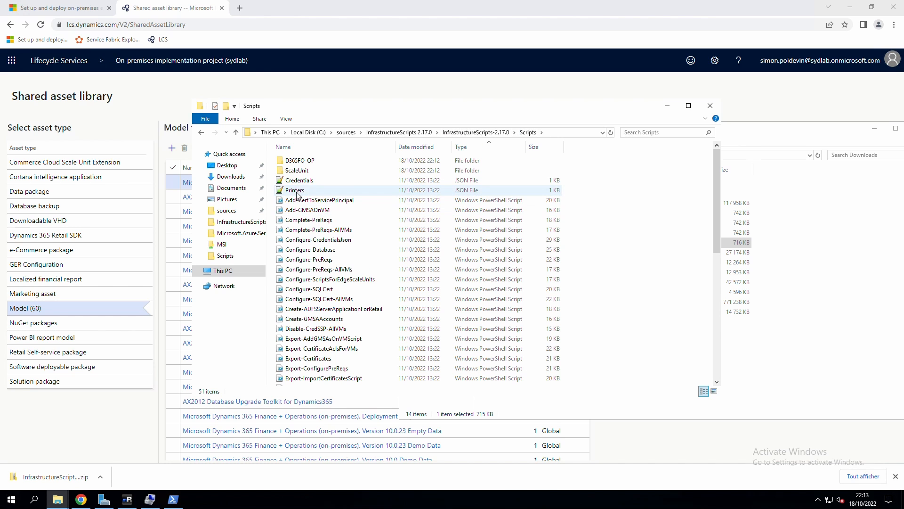
{"action": "left_click", "coordinate": [342, 150]}
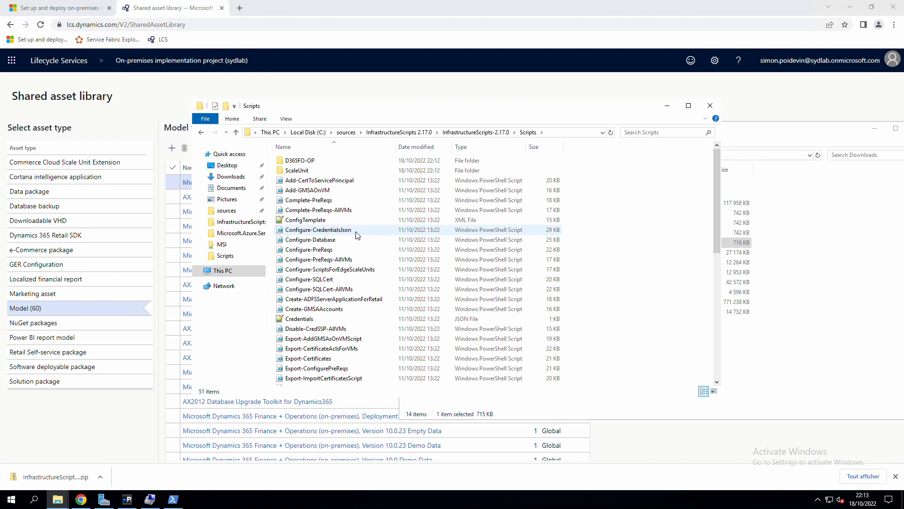
{"action": "scroll", "coordinate": [381, 252], "scroll_direction": "down", "scroll_amount": 1}
{"action": "scroll", "coordinate": [368, 252], "scroll_direction": "down", "scroll_amount": 3}
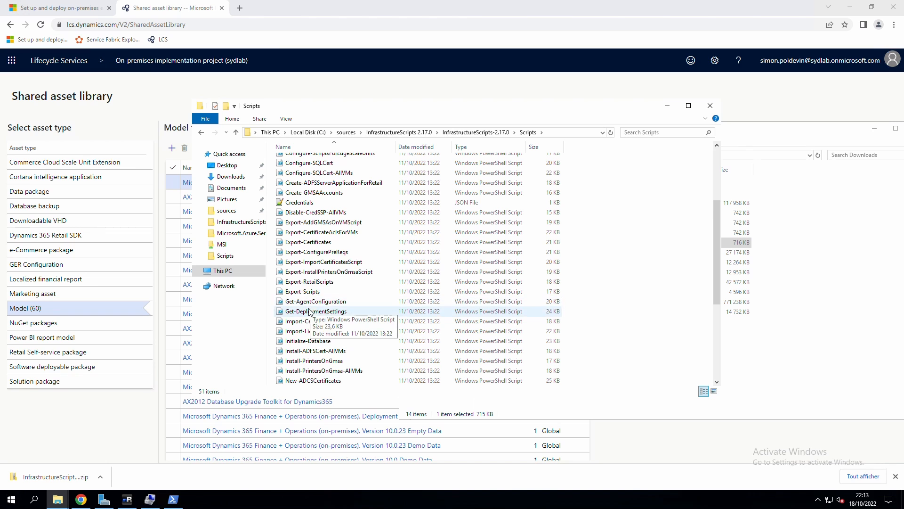
{"action": "scroll", "coordinate": [315, 264], "scroll_direction": "up", "scroll_amount": 5}
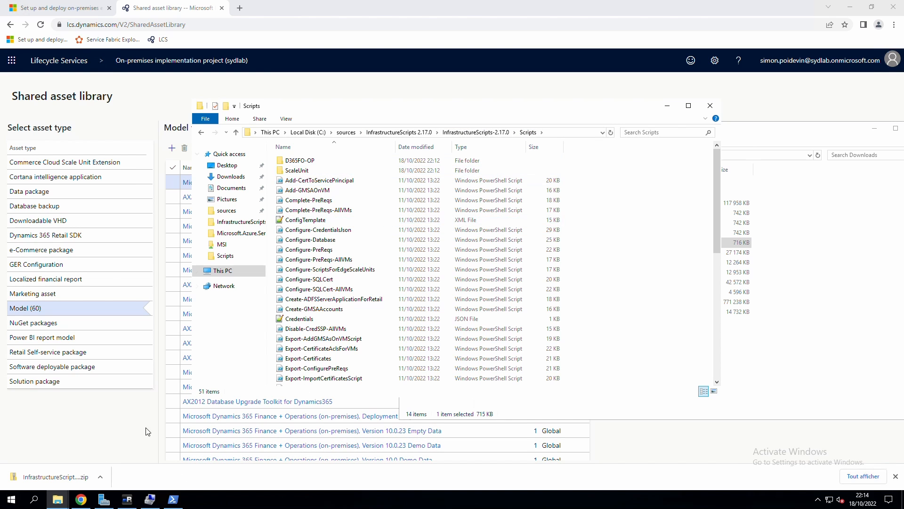
Return to Microsoft Learn Step 7 and highlight ConfigTemplate.xml in the configuration file list.
{"action": "left_click", "coordinate": [81, 499]}
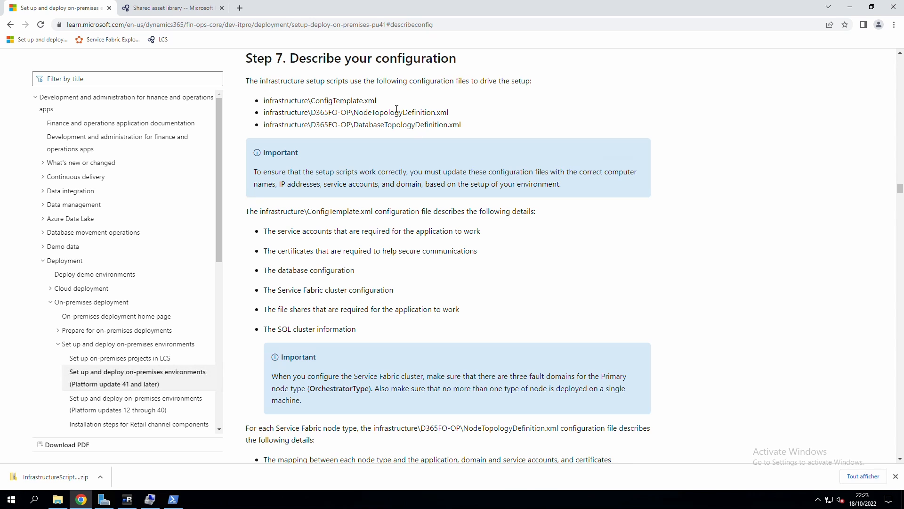
{"action": "left_click_drag", "start_coordinate": [378, 100], "coordinate": [316, 108]}
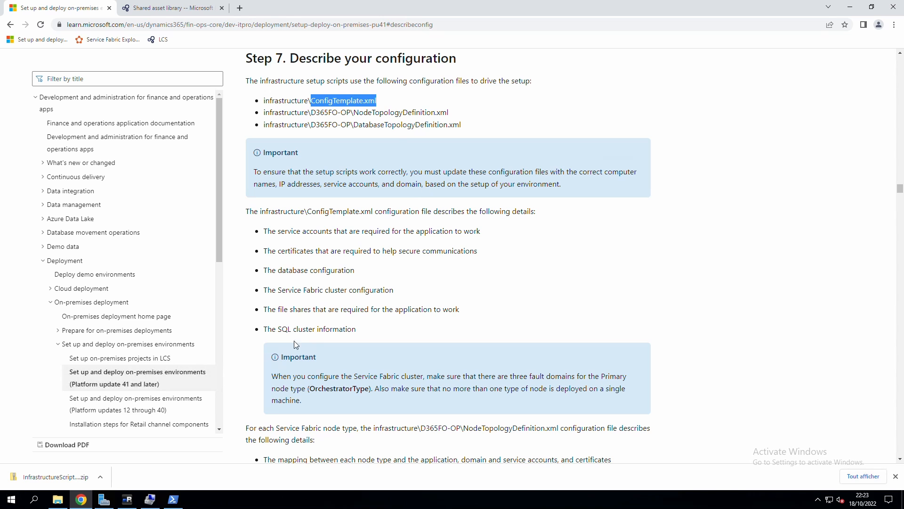
Append -oct-2022-prod to the ConfigTemplate XML file name in the Scripts folder.
{"action": "left_click", "coordinate": [58, 499]}
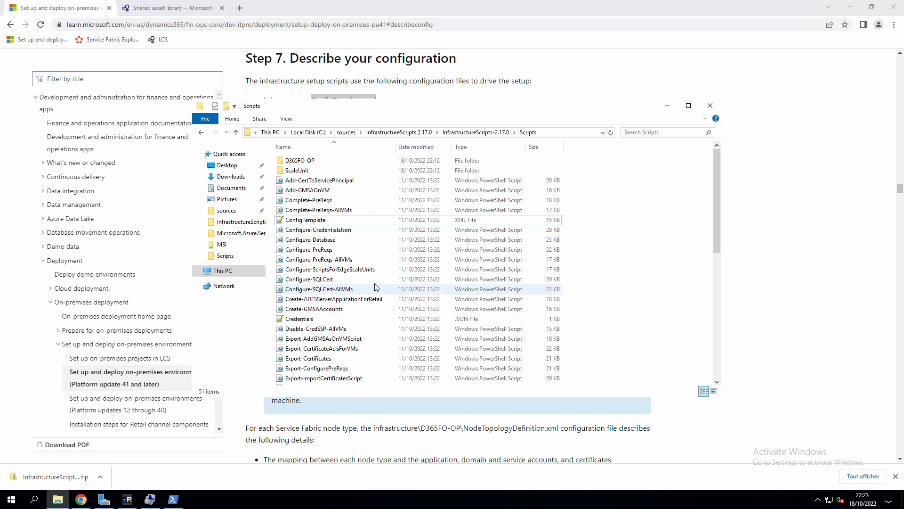
{"action": "left_click", "coordinate": [321, 221]}
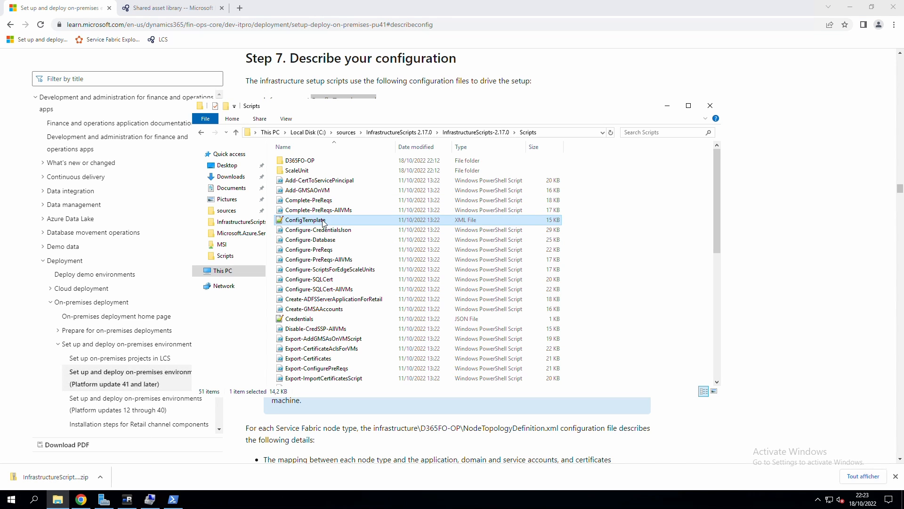
{"action": "left_click", "coordinate": [326, 221]}
{"action": "left_click", "coordinate": [334, 223]}
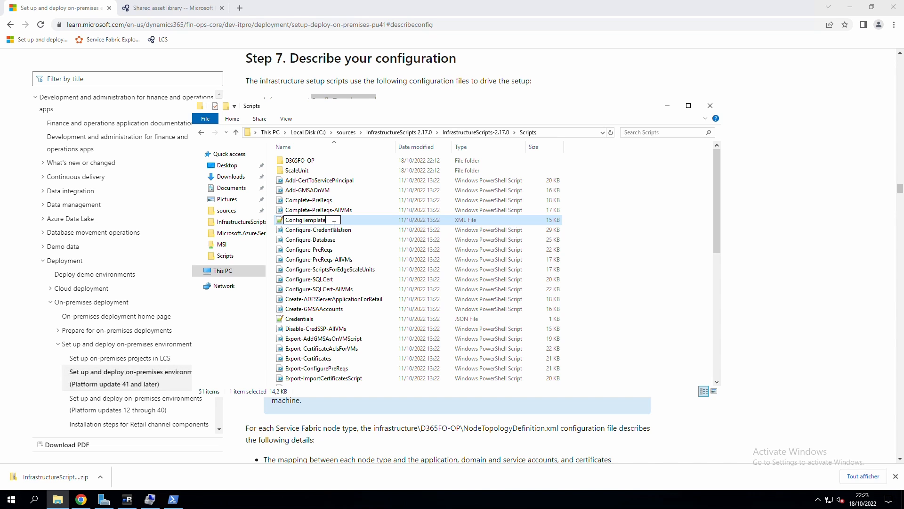
{"action": "key", "text": "alt+Tab"}
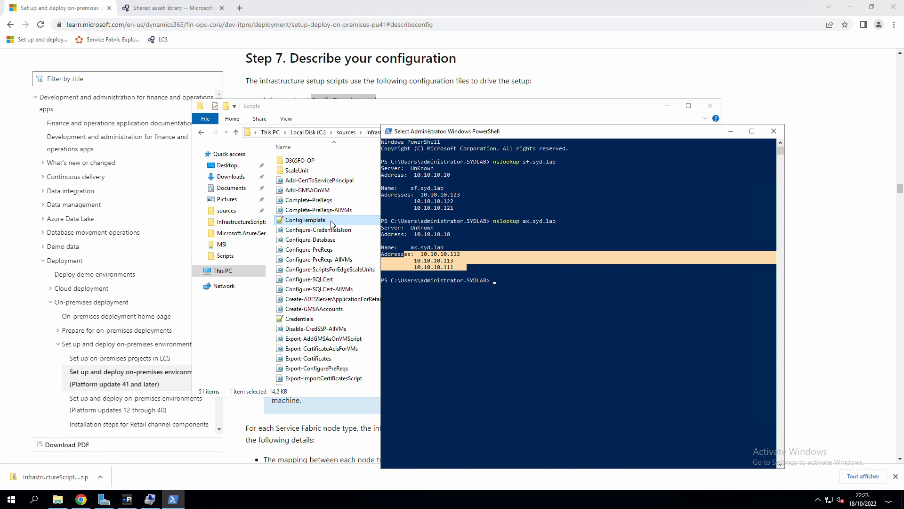
{"action": "key", "text": "alt+Tab"}
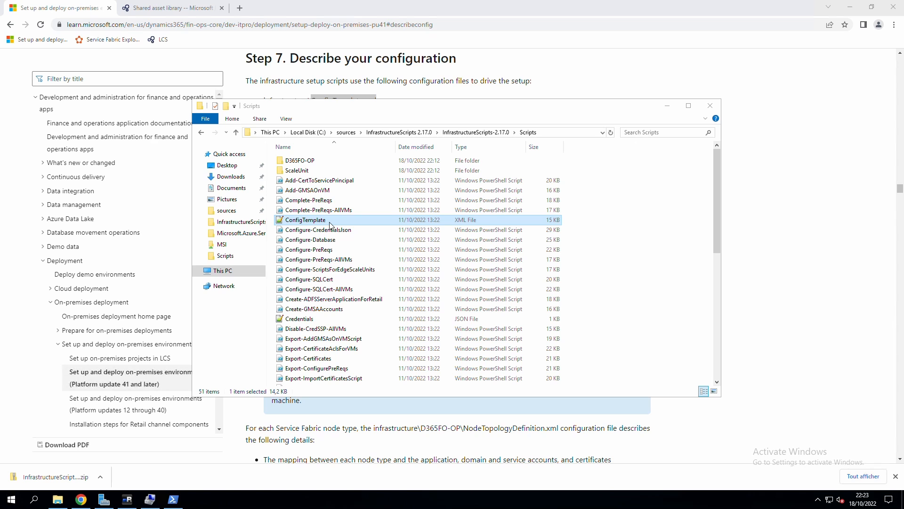
{"action": "left_click", "coordinate": [332, 224]}
{"action": "left_click", "coordinate": [333, 224]}
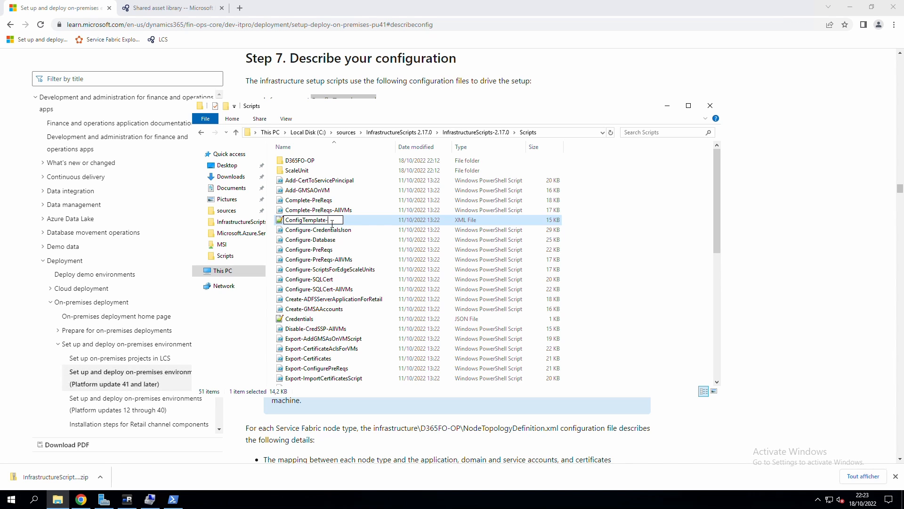
{"action": "type", "text": "oet-2022-prod"}
{"action": "key", "text": "Return"}
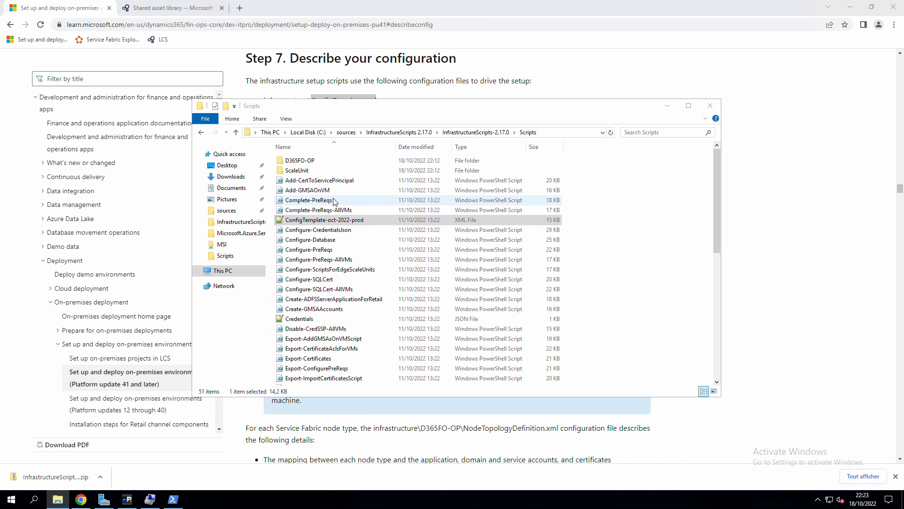
{"action": "double_click", "coordinate": [358, 220]}
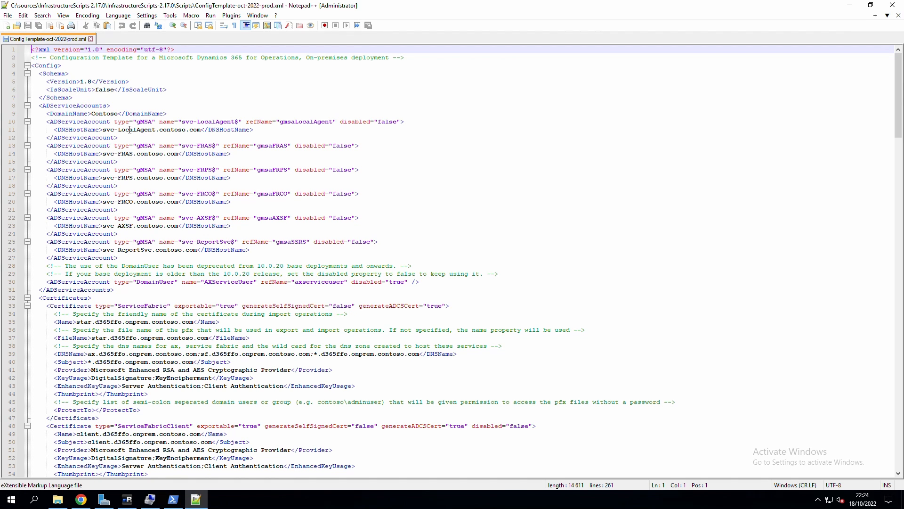
{"action": "left_click_drag", "start_coordinate": [50, 122], "coordinate": [292, 268]}
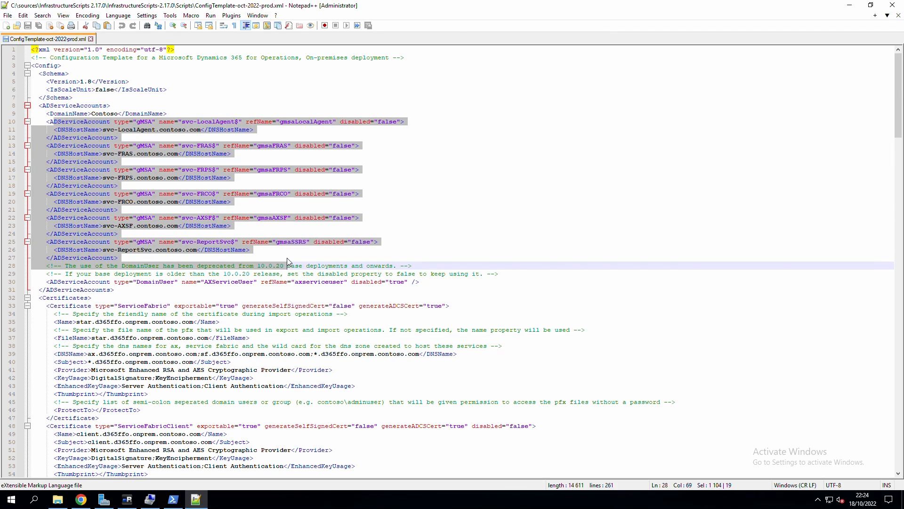
{"action": "scroll", "coordinate": [278, 254], "scroll_direction": "down", "scroll_amount": 7}
{"action": "scroll", "coordinate": [278, 255], "scroll_direction": "down", "scroll_amount": 20}
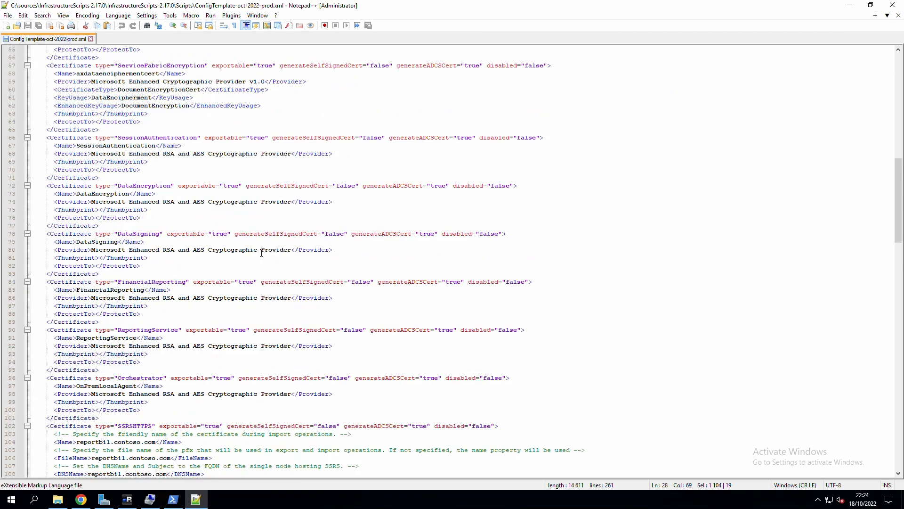
{"action": "left_click_drag", "start_coordinate": [897, 201], "coordinate": [872, 390]}
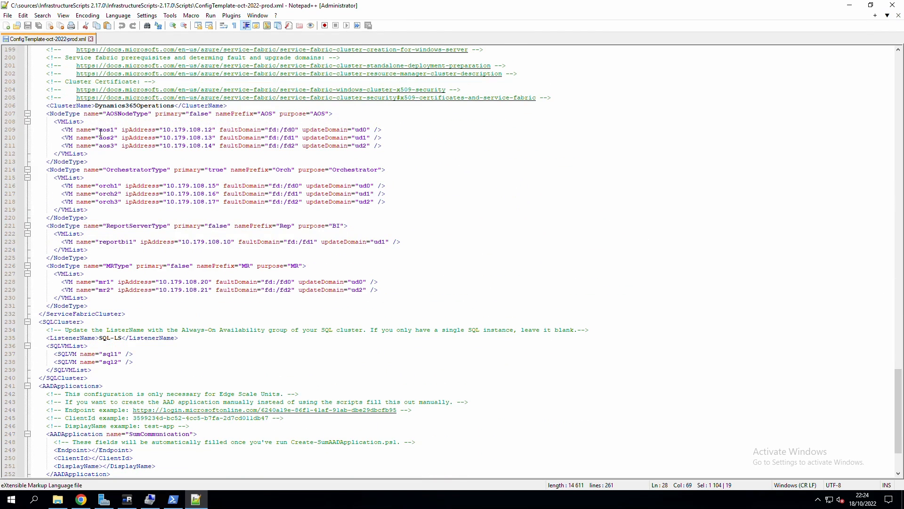
{"action": "left_click_drag", "start_coordinate": [95, 130], "coordinate": [364, 290]}
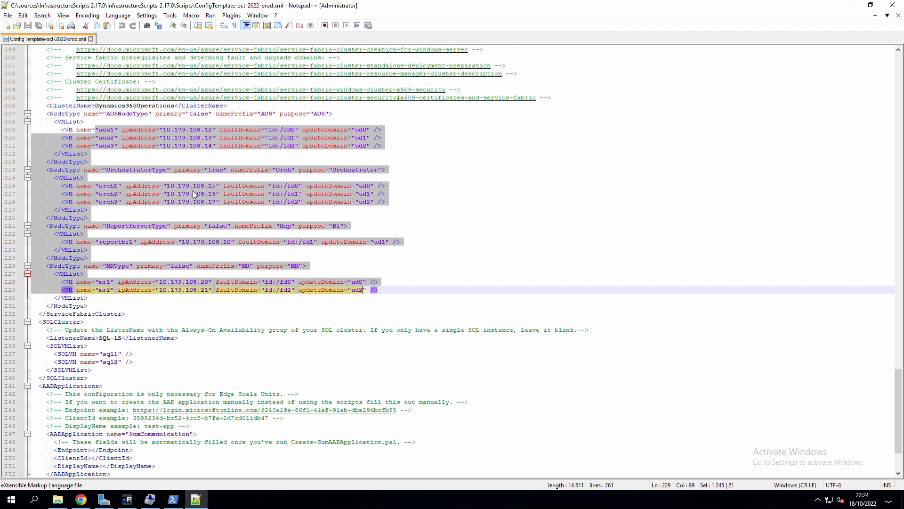
{"action": "scroll", "coordinate": [193, 190], "scroll_direction": "down", "scroll_amount": 2}
{"action": "left_click", "coordinate": [92, 289]}
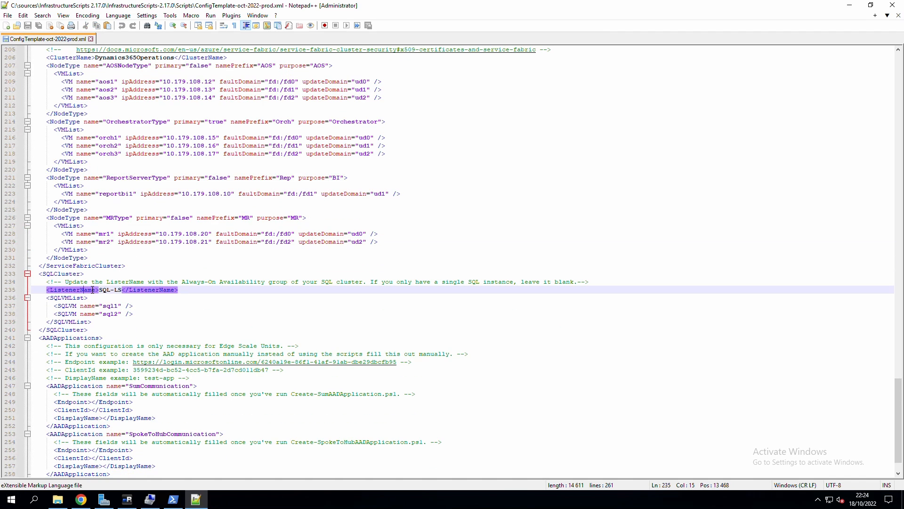
{"action": "scroll", "coordinate": [267, 259], "scroll_direction": "up", "scroll_amount": 15}
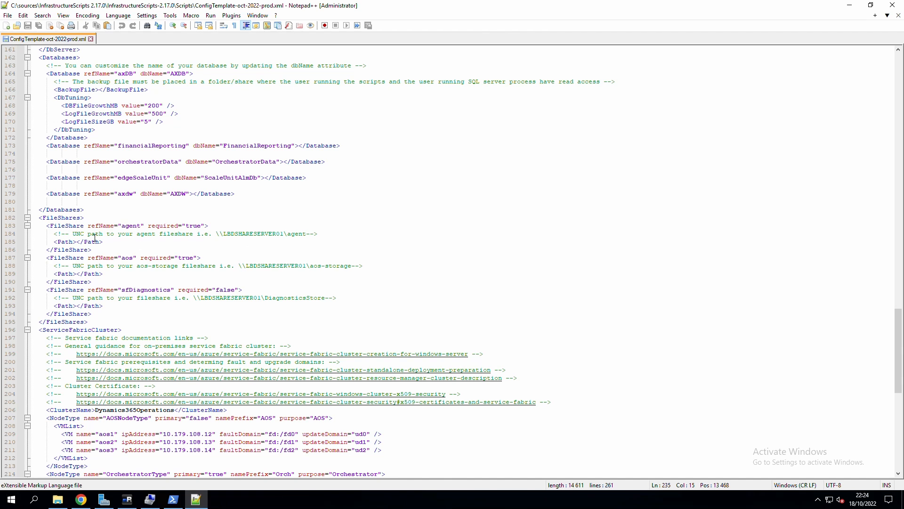
{"action": "left_click_drag", "start_coordinate": [77, 226], "coordinate": [92, 314]}
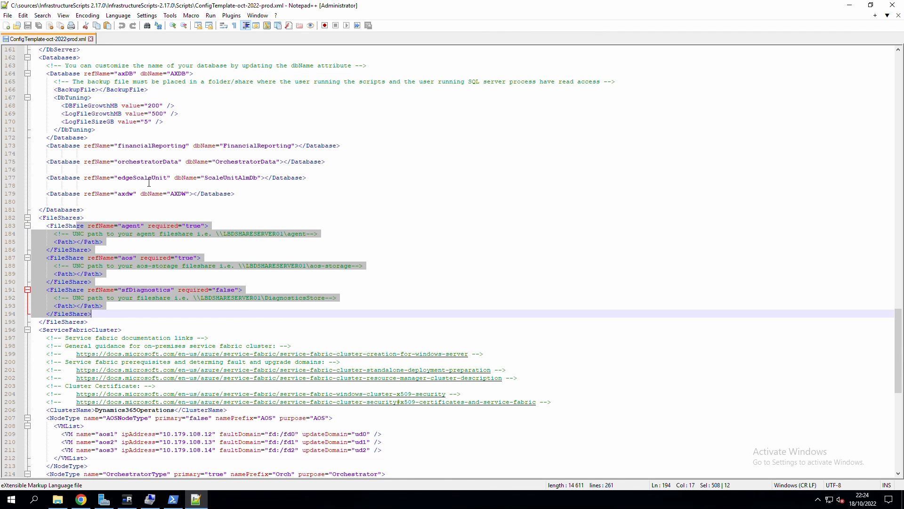
{"action": "left_click", "coordinate": [102, 146]}
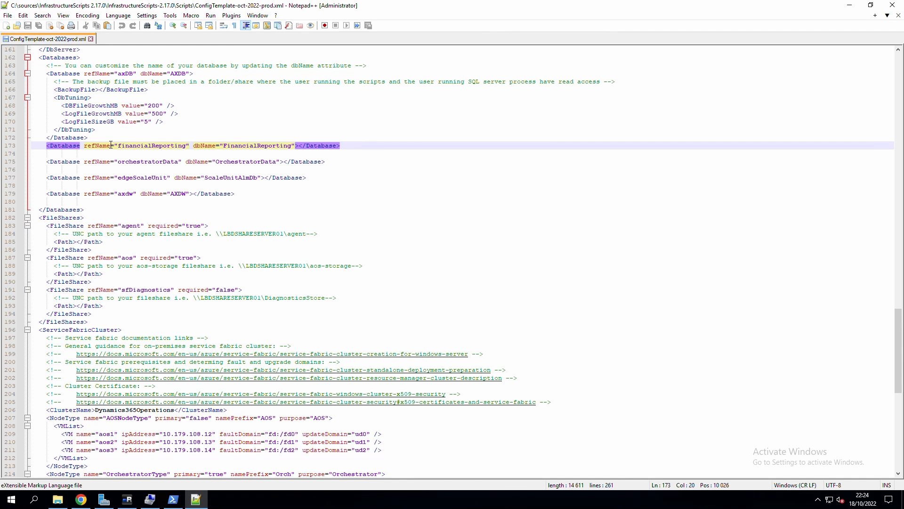
{"action": "scroll", "coordinate": [178, 199], "scroll_direction": "up", "scroll_amount": 18}
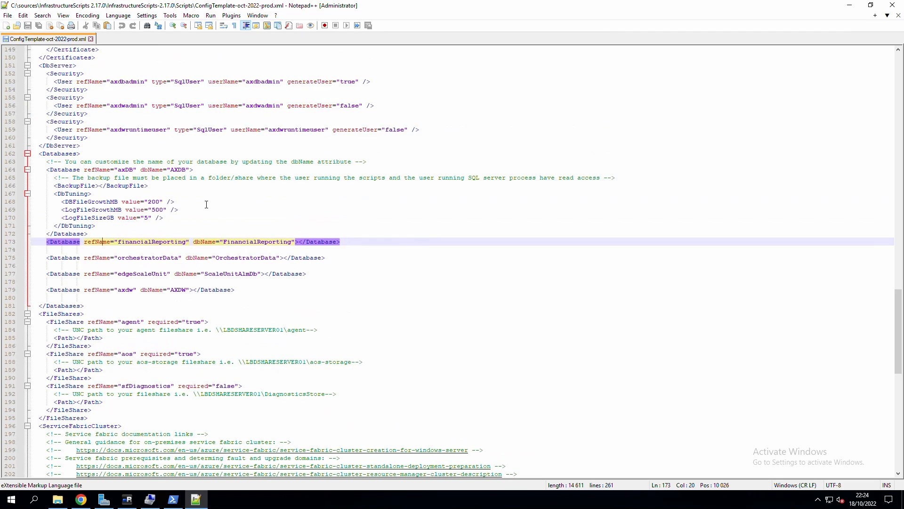
{"action": "scroll", "coordinate": [193, 233], "scroll_direction": "up", "scroll_amount": 5}
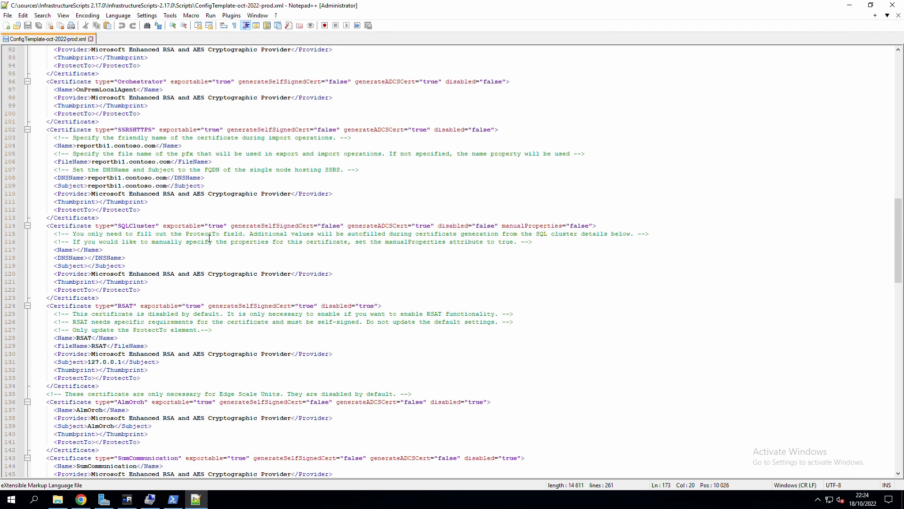
{"action": "scroll", "coordinate": [317, 311], "scroll_direction": "up", "scroll_amount": 6}
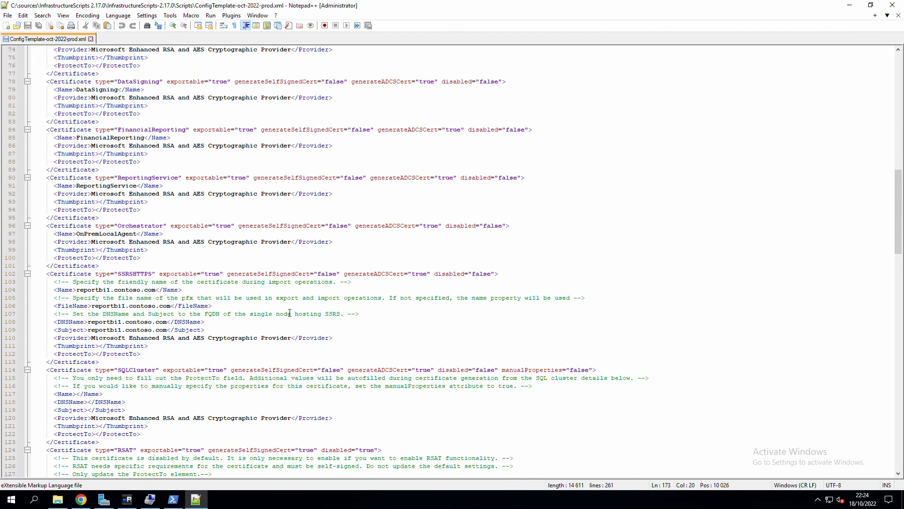
{"action": "scroll", "coordinate": [289, 313], "scroll_direction": "up", "scroll_amount": 6}
{"action": "scroll", "coordinate": [173, 241], "scroll_direction": "up", "scroll_amount": 3}
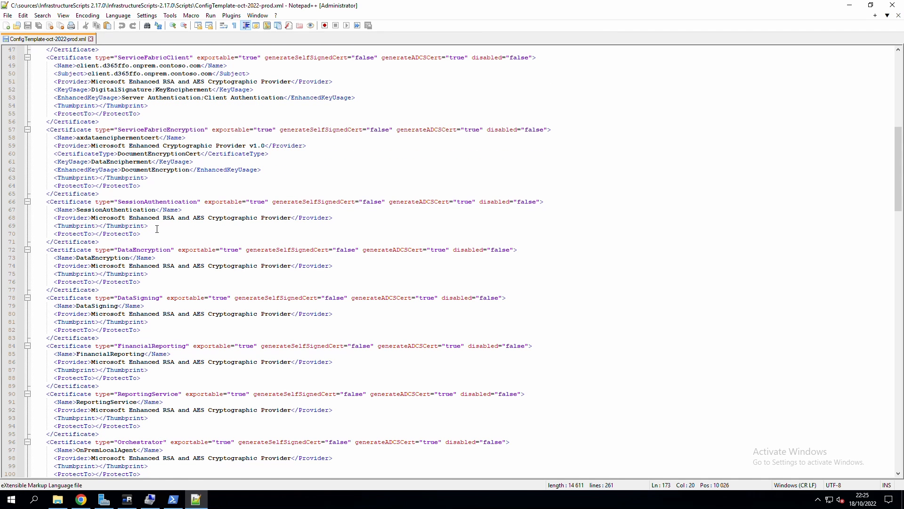
{"action": "scroll", "coordinate": [152, 228], "scroll_direction": "up", "scroll_amount": 15}
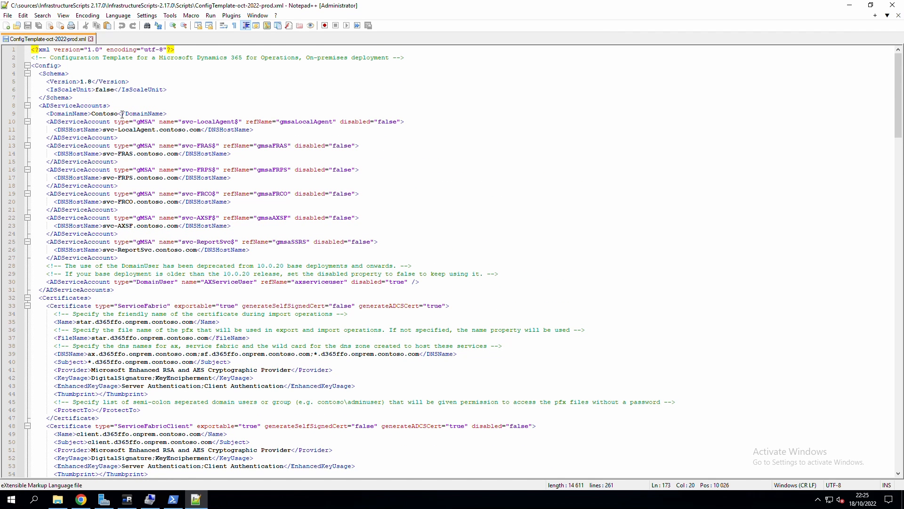
Replace Contoso with SYDLAB in the DomainName element on line 9.
{"action": "double_click", "coordinate": [122, 114]}
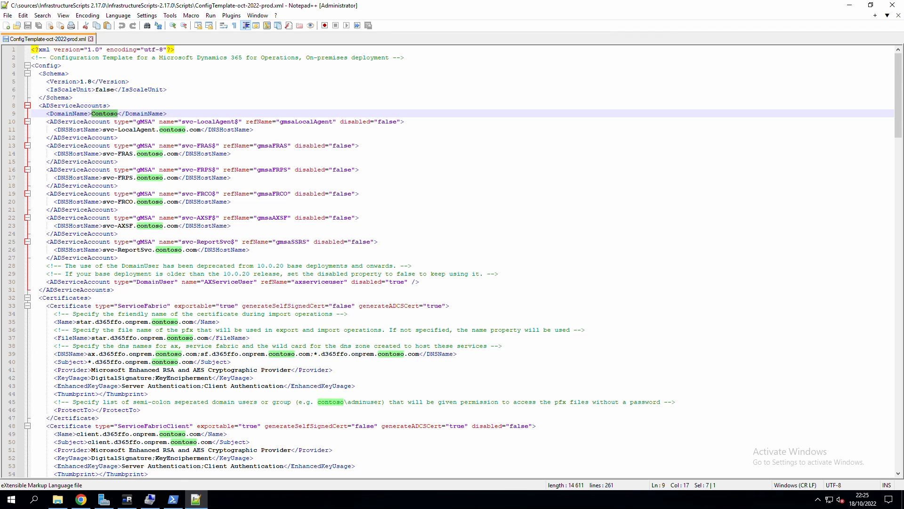
{"action": "left_click", "coordinate": [112, 114]}
{"action": "double_click", "coordinate": [113, 114]}
{"action": "type", "text": "SYD"}
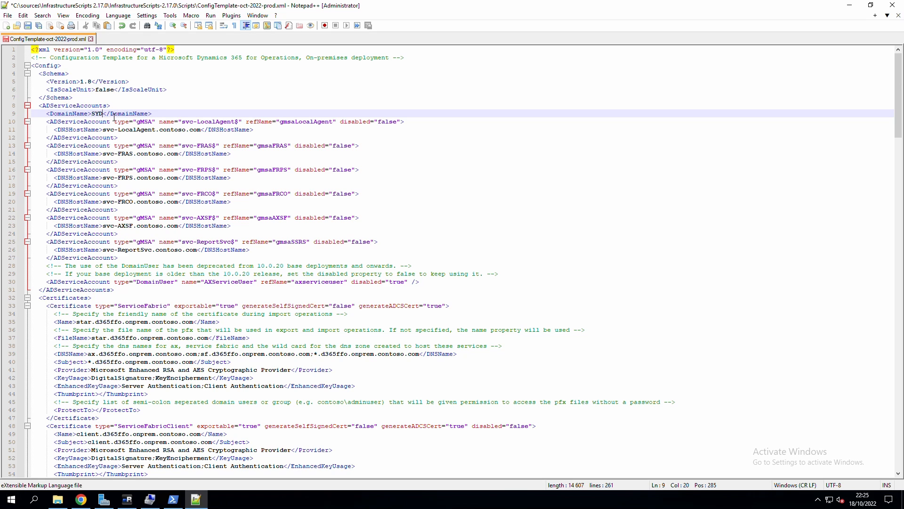
{"action": "type", "text": "LAB"}
{"action": "left_click_drag", "start_coordinate": [201, 133], "coordinate": [159, 132]}
Use Replace All to change all 18 occurrences of contoso.com to SYDLAB.
{"action": "key", "text": "ctrl+f"}
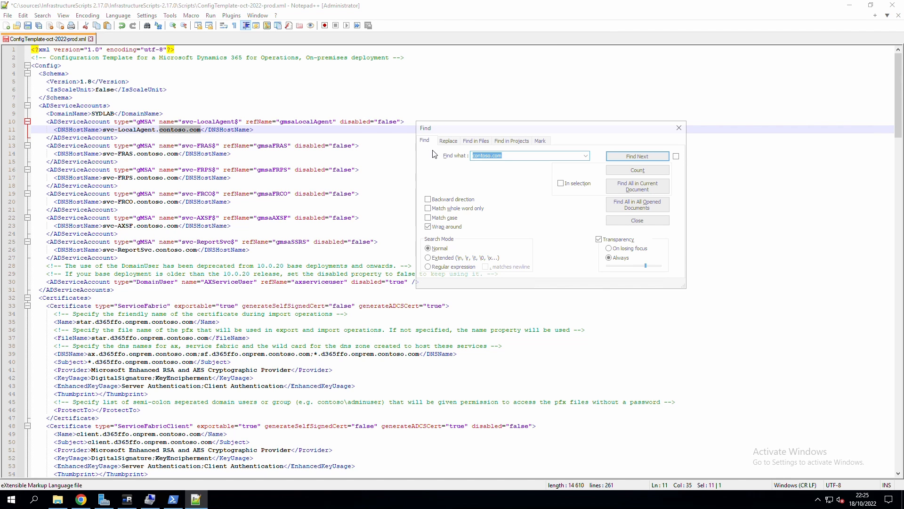
{"action": "left_click", "coordinate": [448, 140]}
{"action": "double_click", "coordinate": [510, 170]}
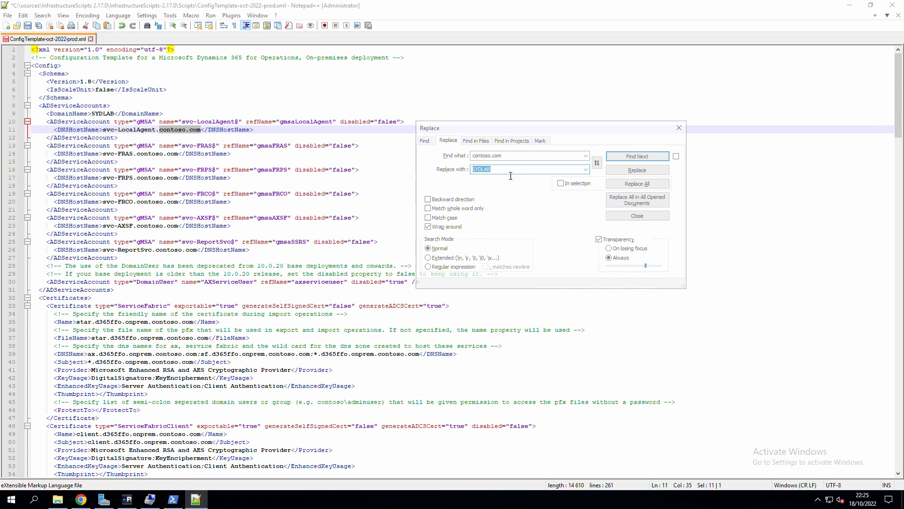
{"action": "left_click", "coordinate": [637, 184]}
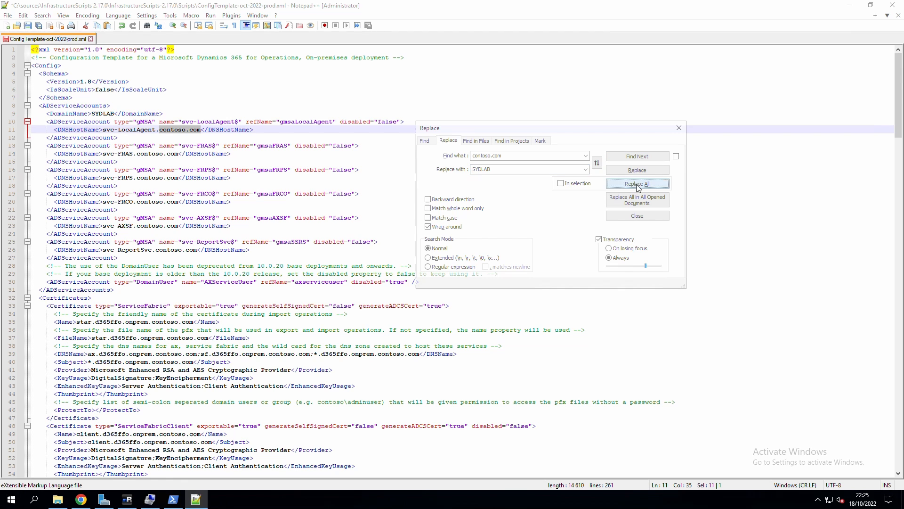
{"action": "left_click", "coordinate": [239, 122]}
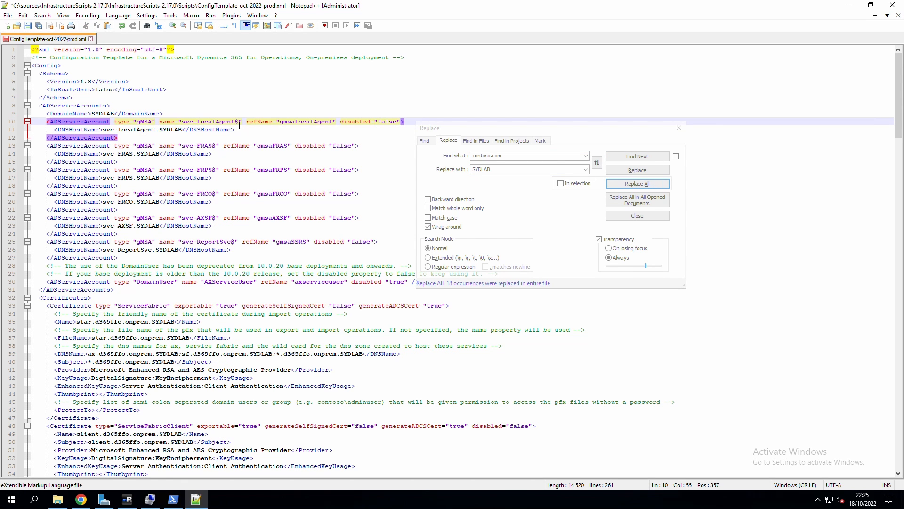
Rename the LocalAgent service account to svc-LA-prod.
{"action": "left_click_drag", "start_coordinate": [234, 122], "coordinate": [197, 122]}
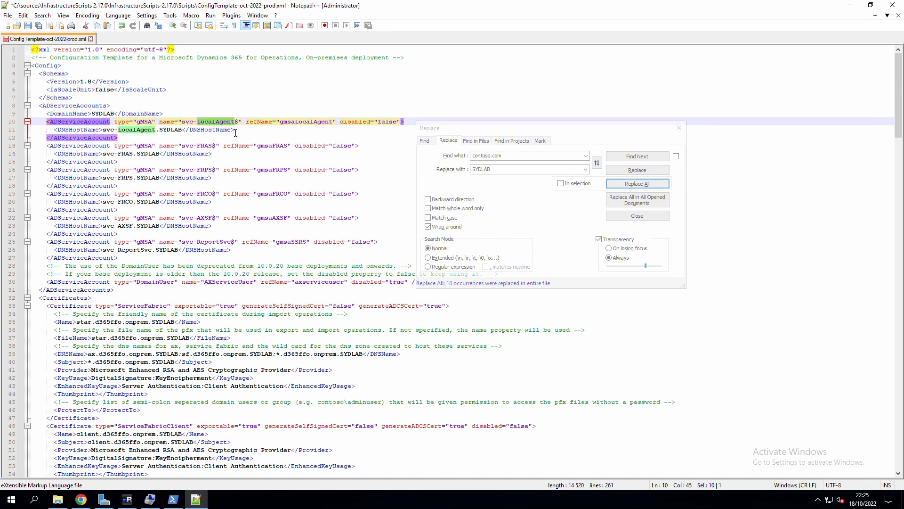
{"action": "type", "text": "LA"}
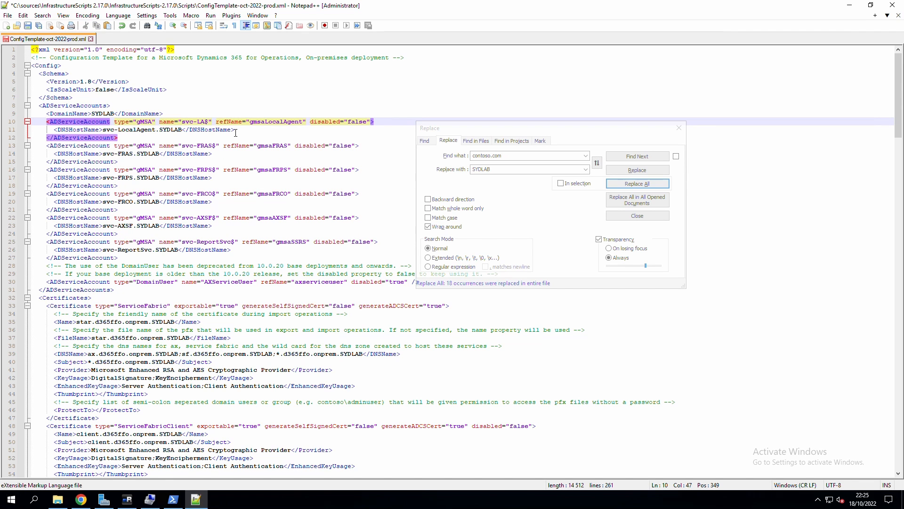
{"action": "type", "text": "-"}
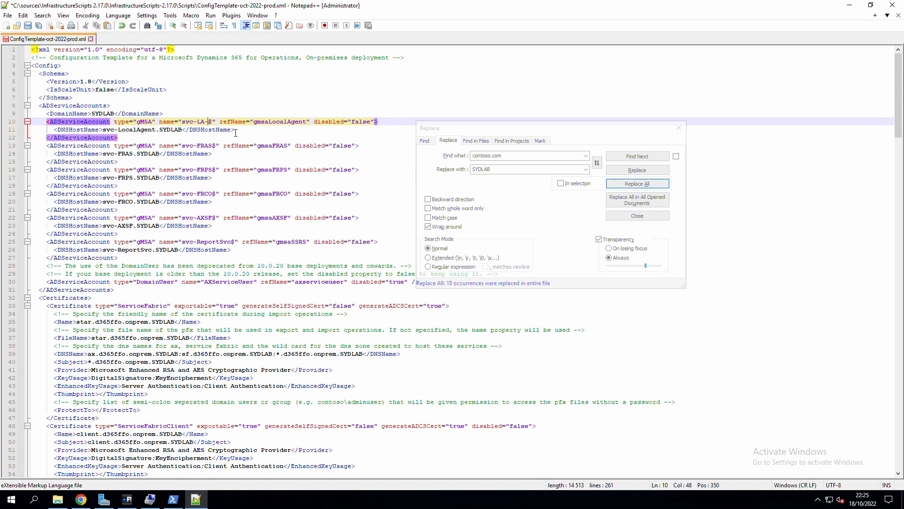
{"action": "type", "text": "prod"}
{"action": "left_click", "coordinate": [203, 123]}
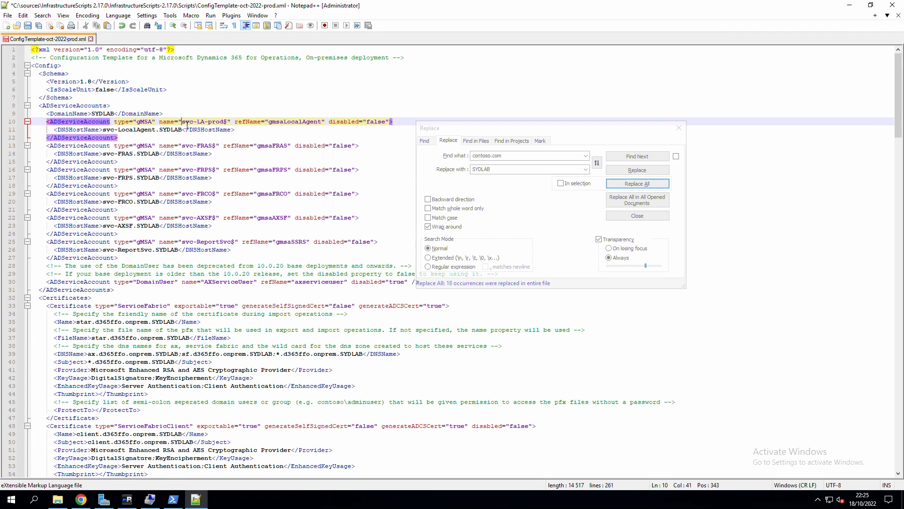
{"action": "double_click", "coordinate": [187, 124]}
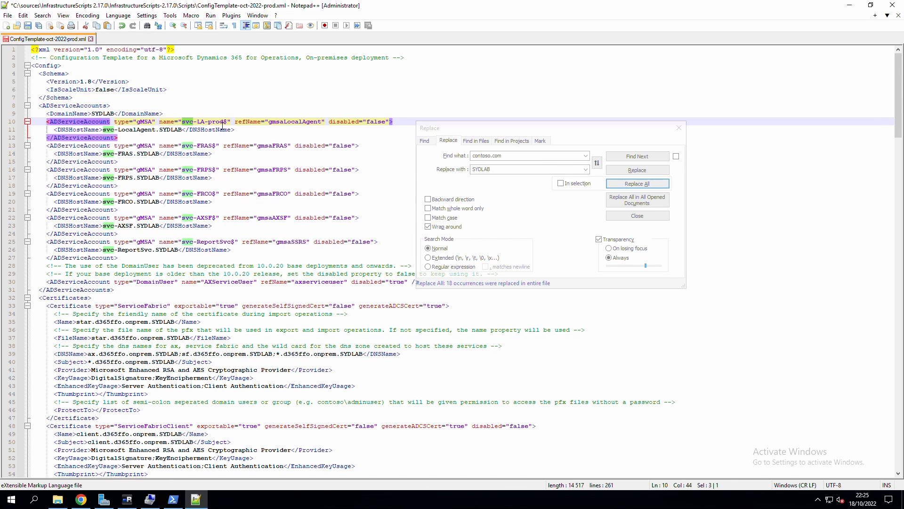
Add the -prod suffix to the FRAS, FRPS, FRCO and AXSF account names.
{"action": "left_click", "coordinate": [217, 147]}
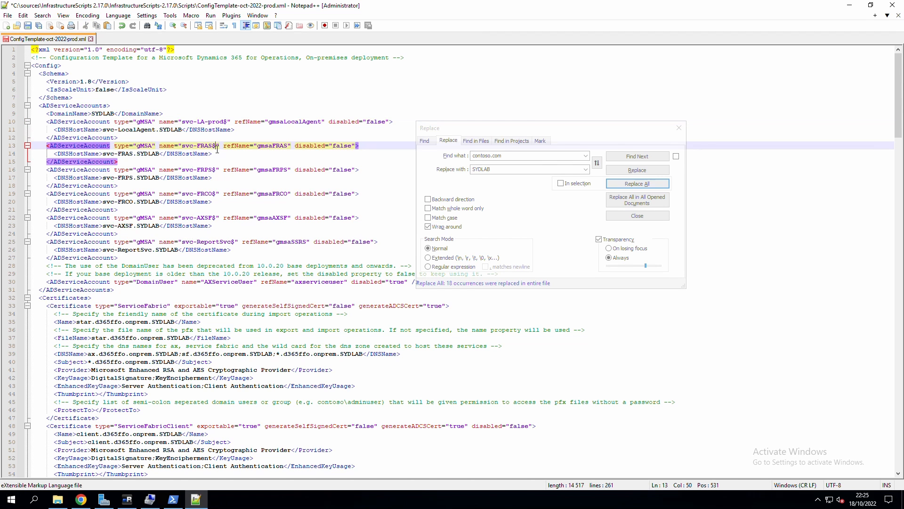
{"action": "left_click_drag", "start_coordinate": [207, 123], "coordinate": [222, 123]}
{"action": "key", "text": "ctrl+c"}
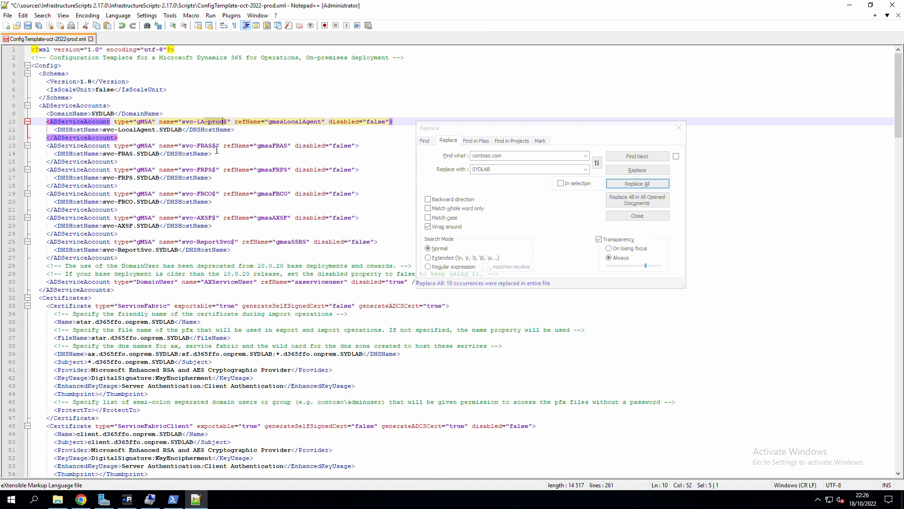
{"action": "left_click", "coordinate": [217, 146]}
{"action": "key", "text": "ctrl+v"}
{"action": "left_click", "coordinate": [214, 170]}
{"action": "key", "text": "ctrl+v"}
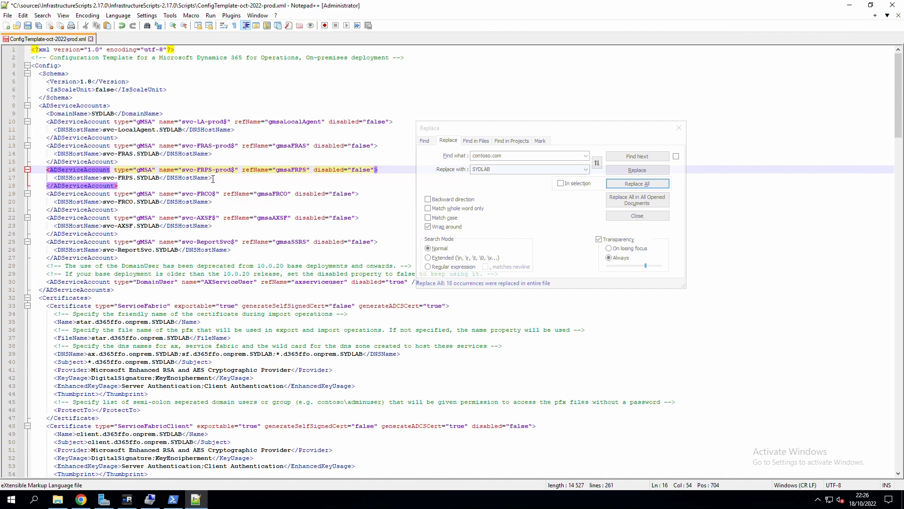
{"action": "left_click", "coordinate": [215, 194]}
{"action": "key", "text": "ctrl+v"}
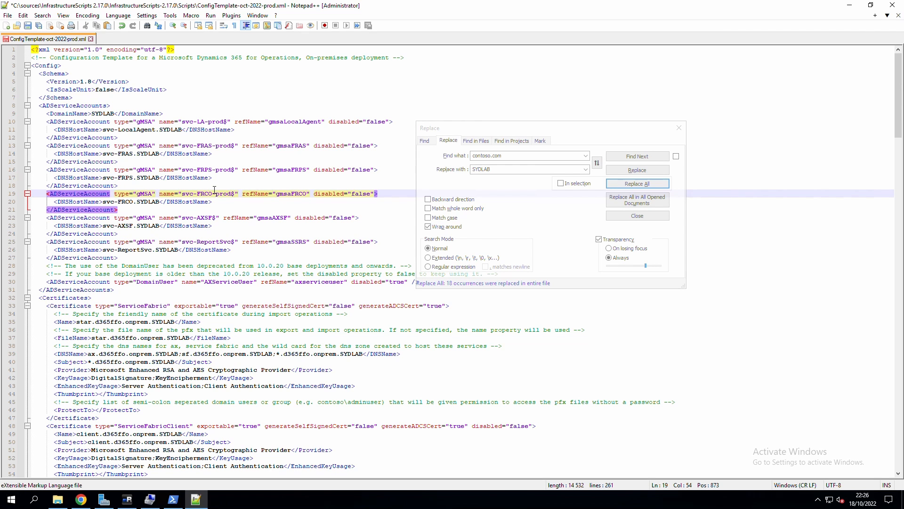
{"action": "left_click", "coordinate": [216, 219]}
{"action": "key", "text": "ctrl+v"}
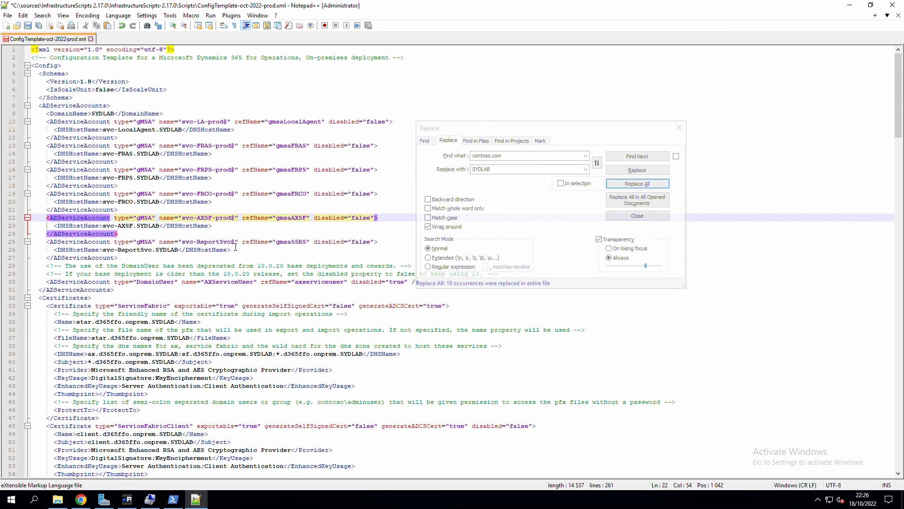
Change ReportSvc to Report-prod in both the report account name and its host name.
{"action": "key", "text": "Down"}
{"action": "key", "text": "Down"}
{"action": "key", "text": "Down"}
{"action": "mouse_move", "coordinate": [225, 247]}
{"action": "left_mouse_down"}
{"action": "mouse_move", "coordinate": [207, 247]}
{"action": "mouse_move", "coordinate": [219, 248]}
{"action": "left_mouse_up"}
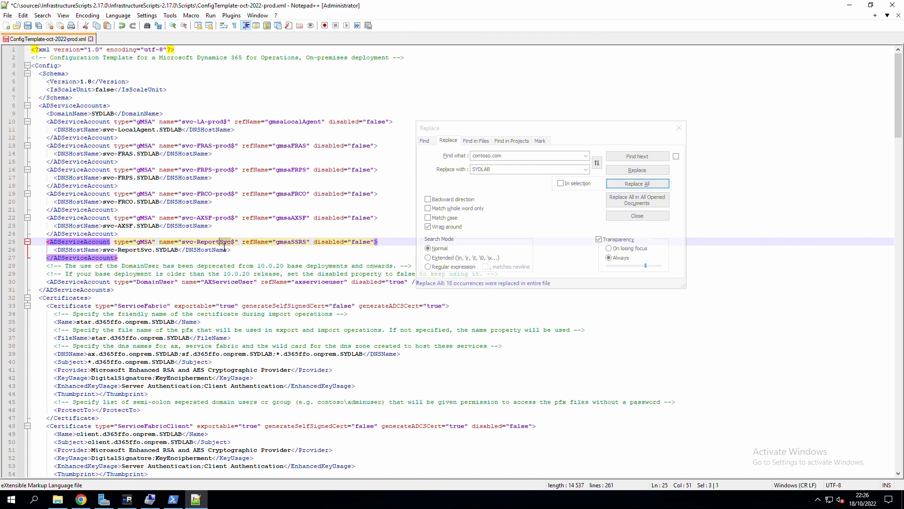
{"action": "key", "text": "ctrl+v"}
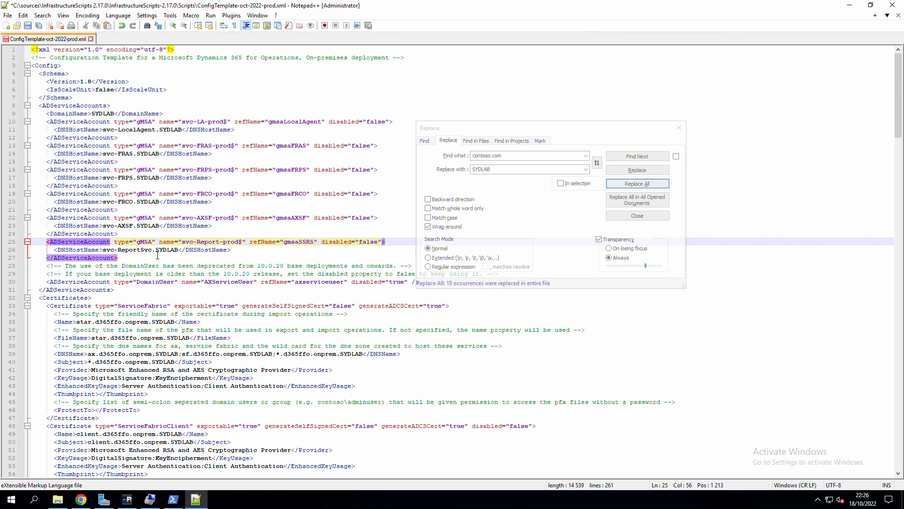
{"action": "left_click_drag", "start_coordinate": [154, 250], "coordinate": [141, 250]}
{"action": "key", "text": "ctrl+v"}
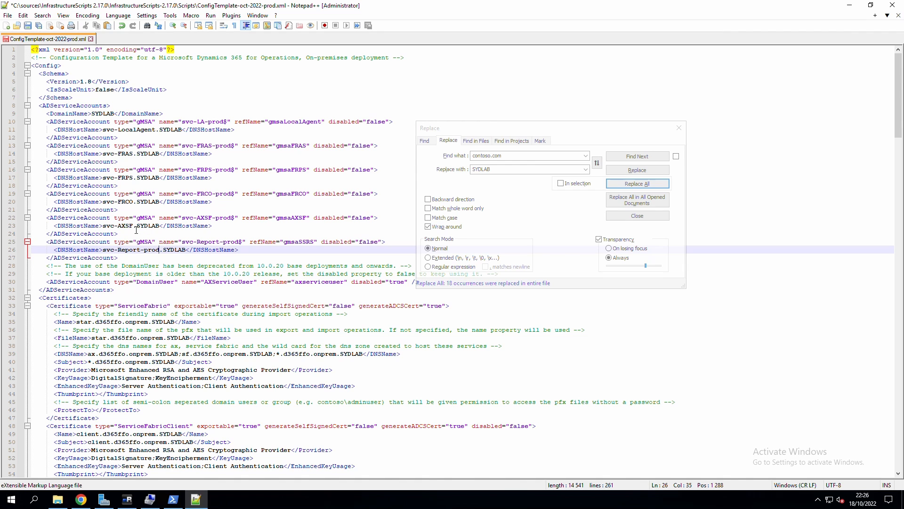
Add -prod after svc-AXSF, svc-FRCO, svc-FRPS and svc-FRAS in the DNS host names.
{"action": "left_click", "coordinate": [133, 226]}
{"action": "key", "text": "ctrl+v"}
{"action": "left_click", "coordinate": [133, 202]}
{"action": "key", "text": "ctrl+v"}
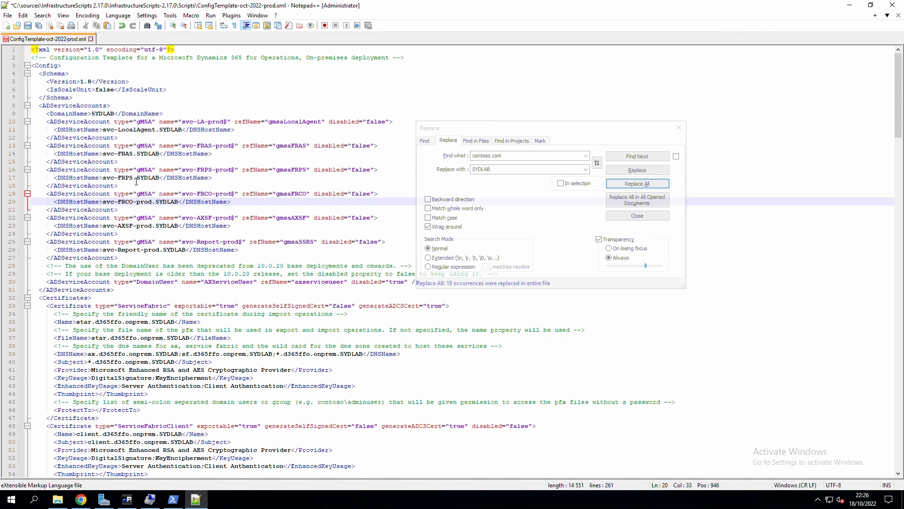
{"action": "left_click", "coordinate": [134, 178]}
{"action": "key", "text": "ctrl+v"}
{"action": "left_click", "coordinate": [133, 154]}
{"action": "key", "text": "ctrl+v"}
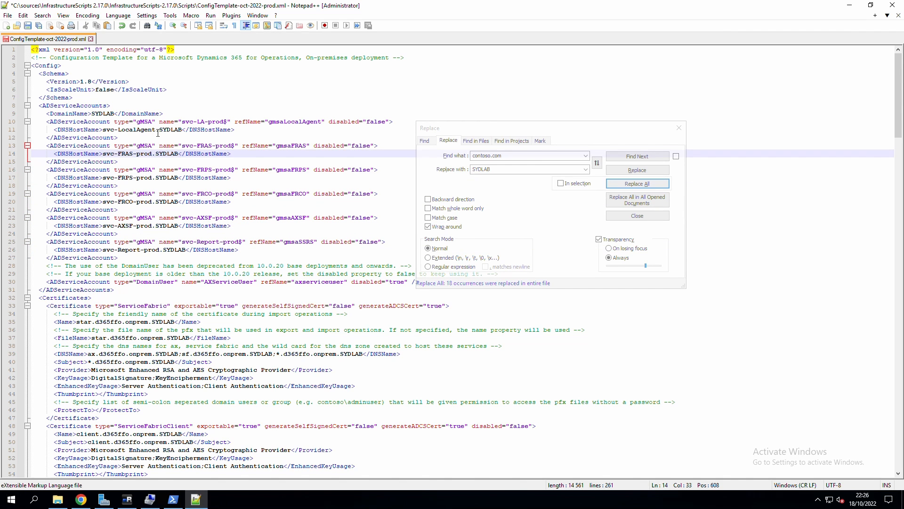
Rename the LocalAgent DNS host name to svc-LA-prod.
{"action": "left_click_drag", "start_coordinate": [155, 131], "coordinate": [126, 133]}
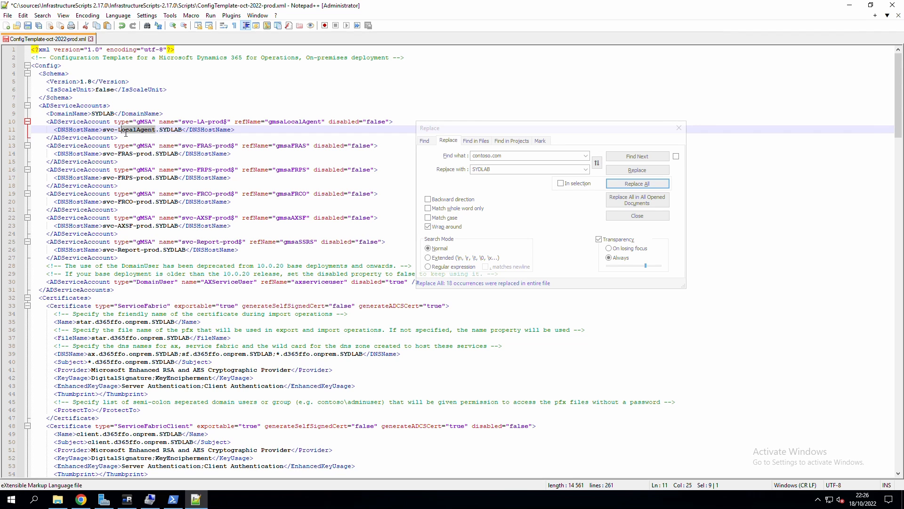
{"action": "type", "text": "A"}
{"action": "key", "text": "ctrl+v"}
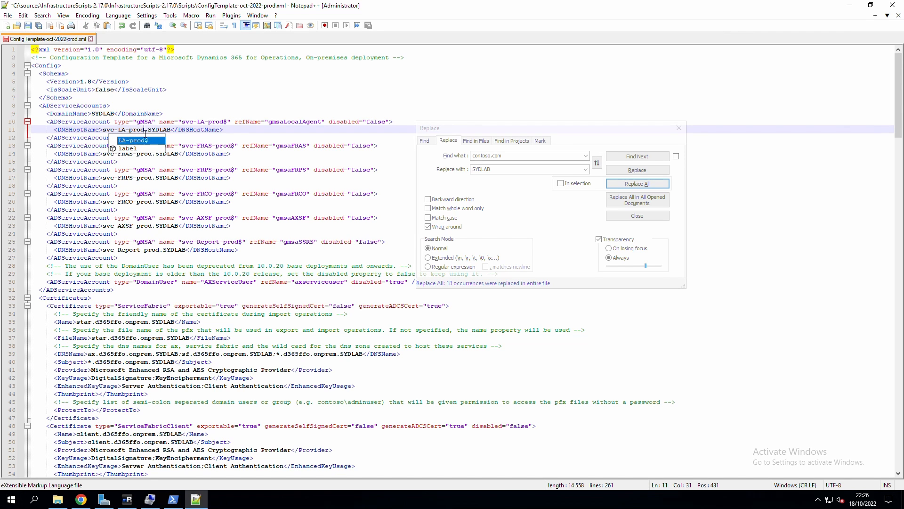
{"action": "left_click", "coordinate": [194, 130]}
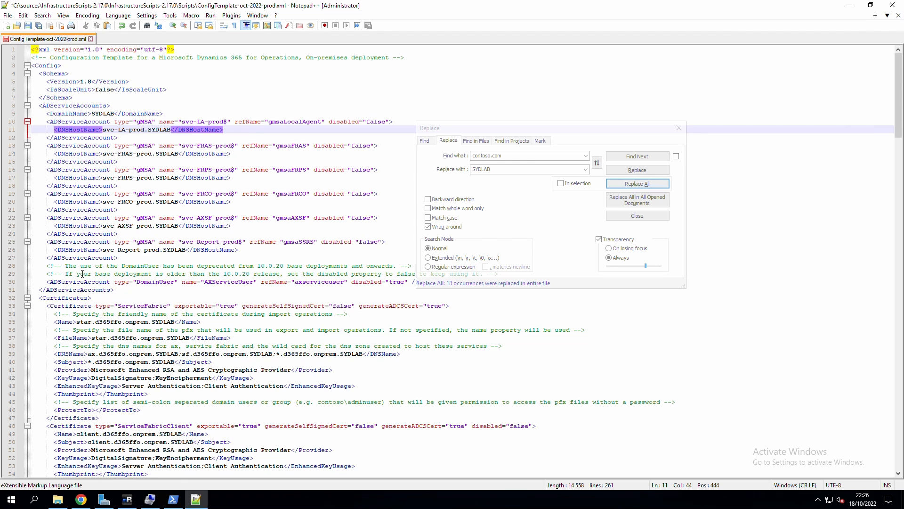
Close the Replace dialog and switch to the gMSA account setup documentation in Chrome.
{"action": "left_click_drag", "start_coordinate": [50, 266], "coordinate": [254, 274]}
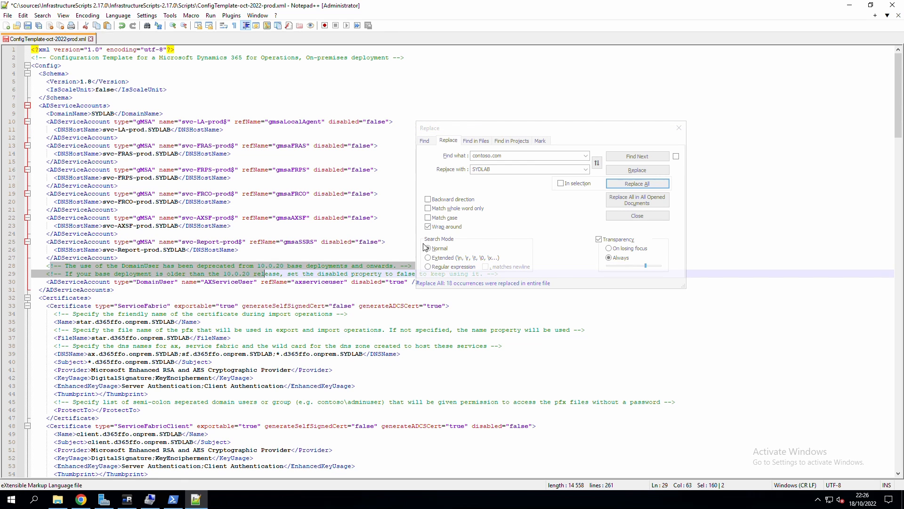
{"action": "left_click", "coordinate": [678, 128]}
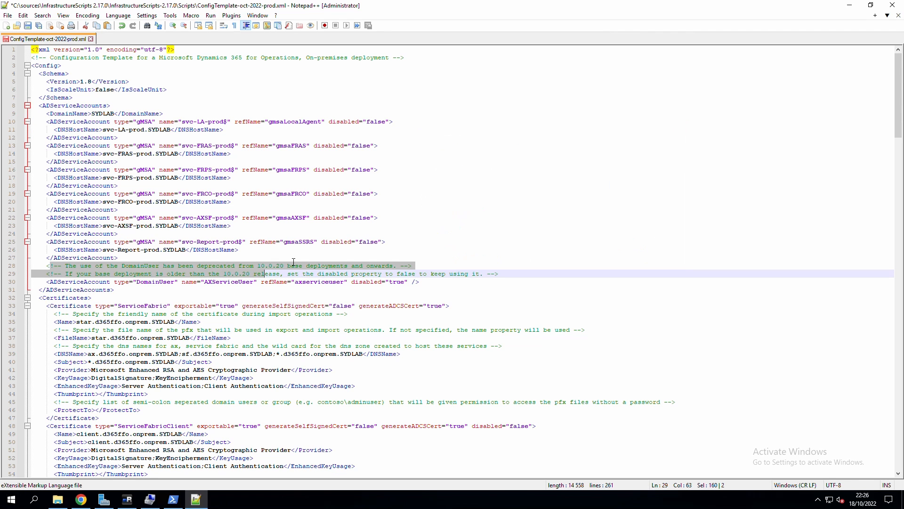
{"action": "left_click", "coordinate": [217, 275]}
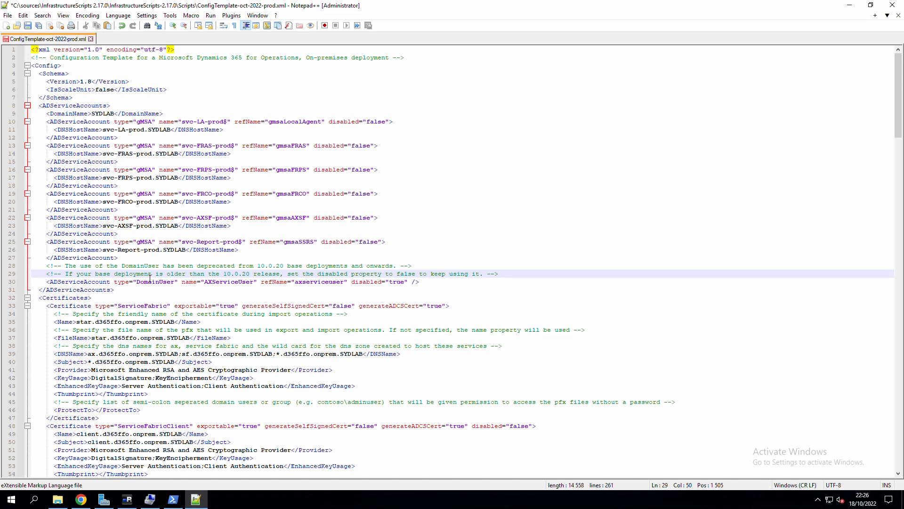
{"action": "key", "text": "alt+Tab"}
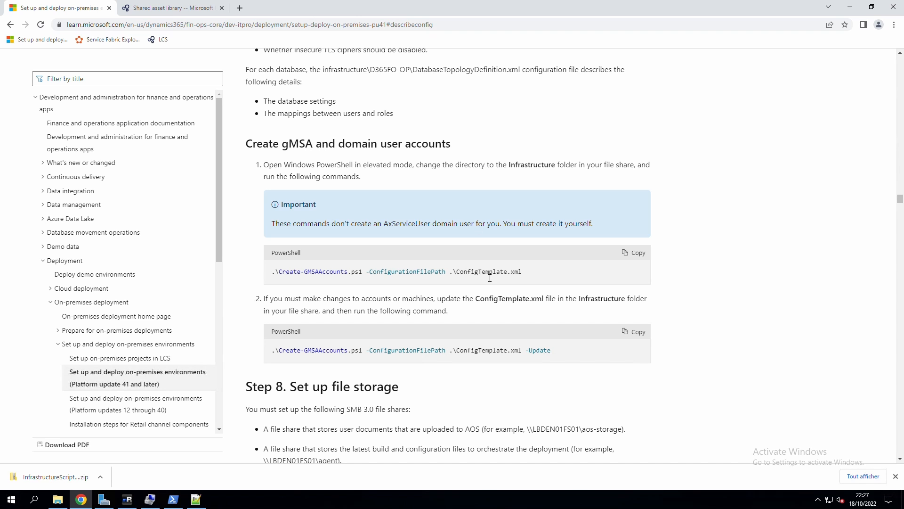
Copy the .\Create-GMSAAccounts.ps1 -ConfigurationFilePath .\ConfigTemplate.xml command from the gMSA instructions.
{"action": "left_click_drag", "start_coordinate": [488, 276], "coordinate": [271, 271]}
{"action": "right_click", "coordinate": [304, 276]}
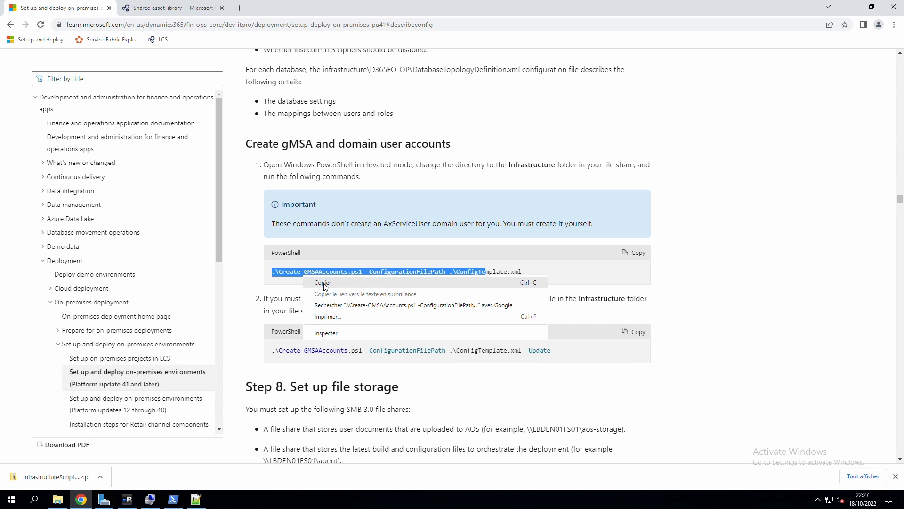
{"action": "left_click", "coordinate": [325, 284]}
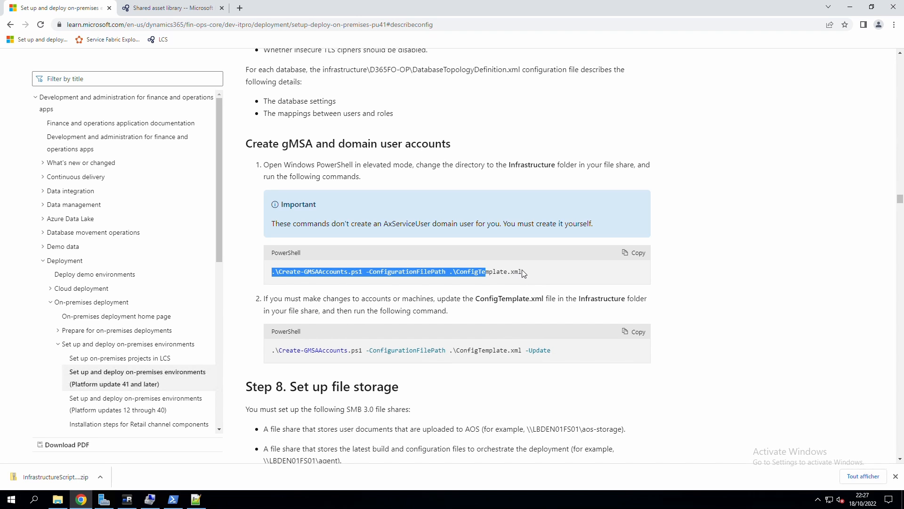
Run the pasted Create-GMSAAccounts command against ConfigTemplate-oct-2022-prod.xml in PowerShell, then run it again.
{"action": "left_click", "coordinate": [173, 501]}
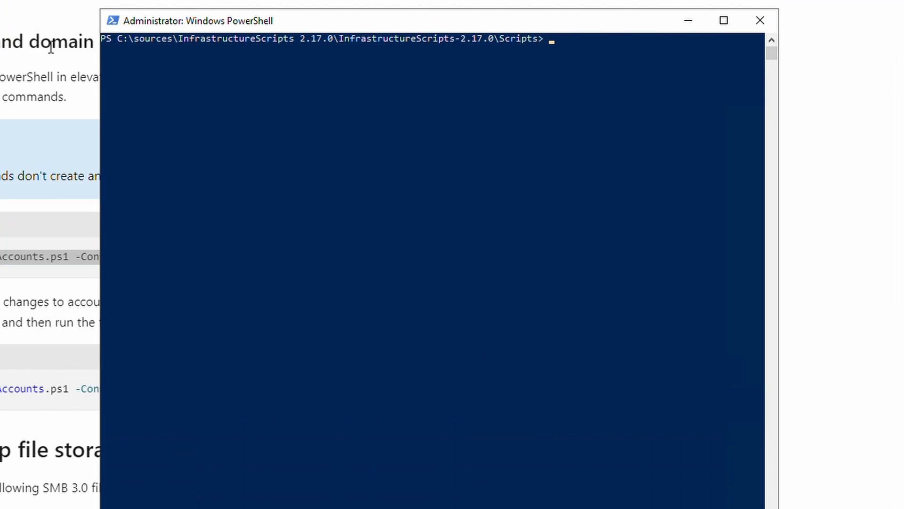
{"action": "right_click", "coordinate": [602, 202]}
{"action": "key", "text": "Tab"}
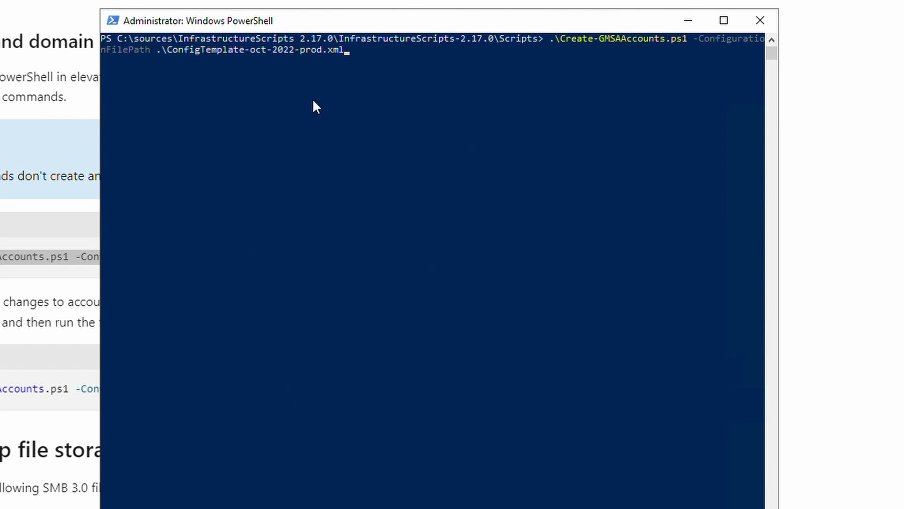
{"action": "key", "text": "Return"}
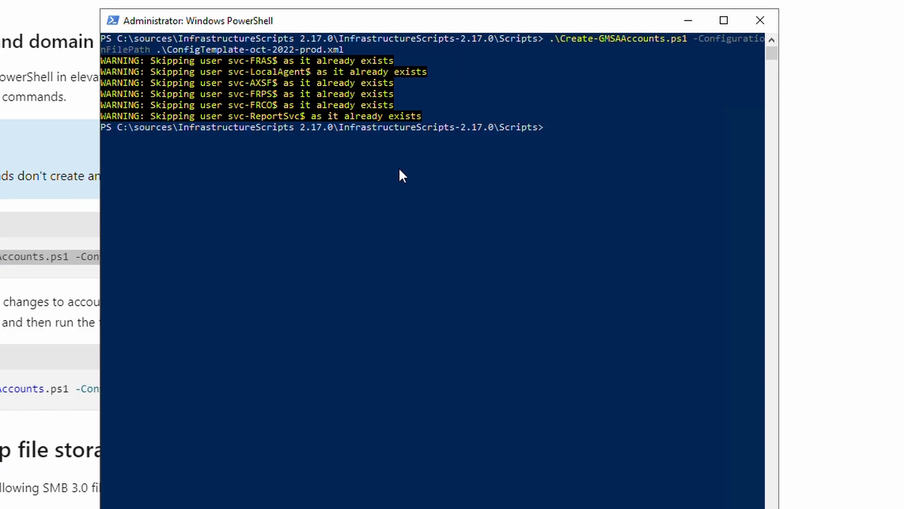
{"action": "left_click", "coordinate": [527, 95]}
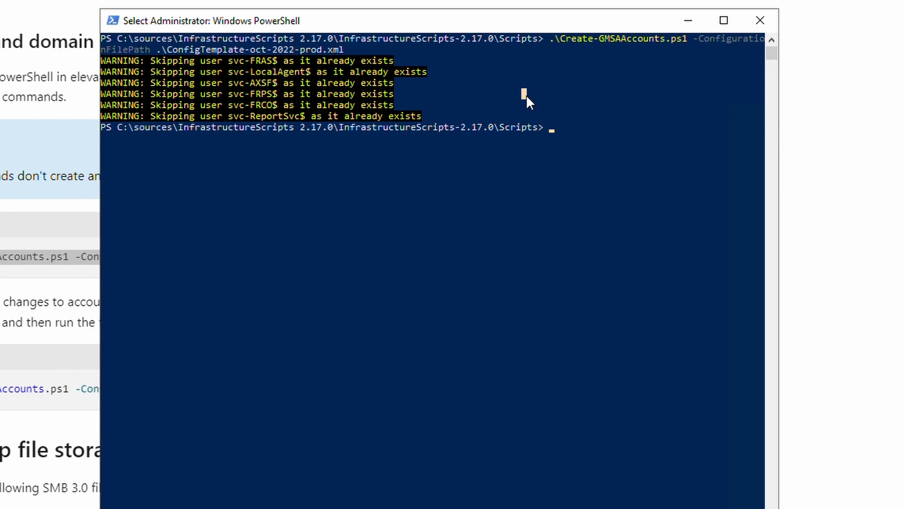
{"action": "key", "text": "Up"}
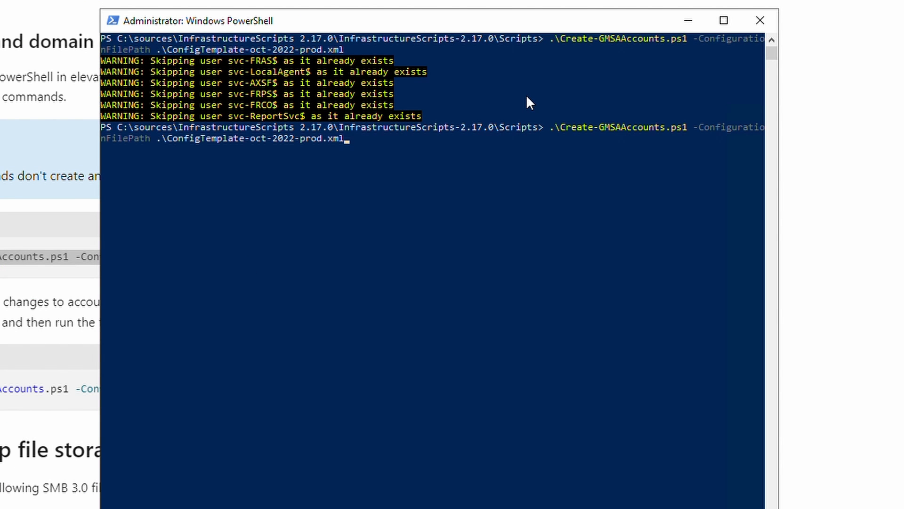
{"action": "key", "text": "Return"}
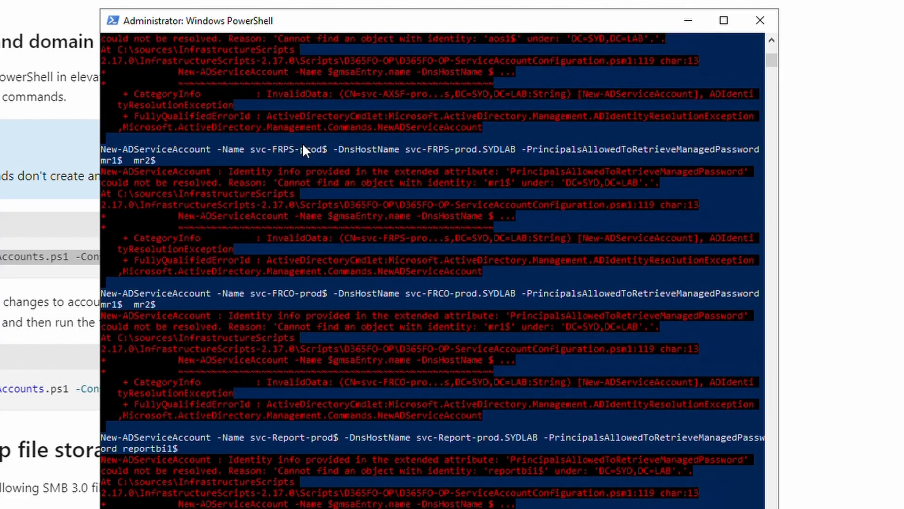
Read the errors about unresolved identities mr1$ and orch1$ under DC=LAB, then return to the XML template.
{"action": "scroll", "coordinate": [301, 143], "scroll_direction": "up", "scroll_amount": 4}
{"action": "scroll", "coordinate": [429, 134], "scroll_direction": "up", "scroll_amount": 3}
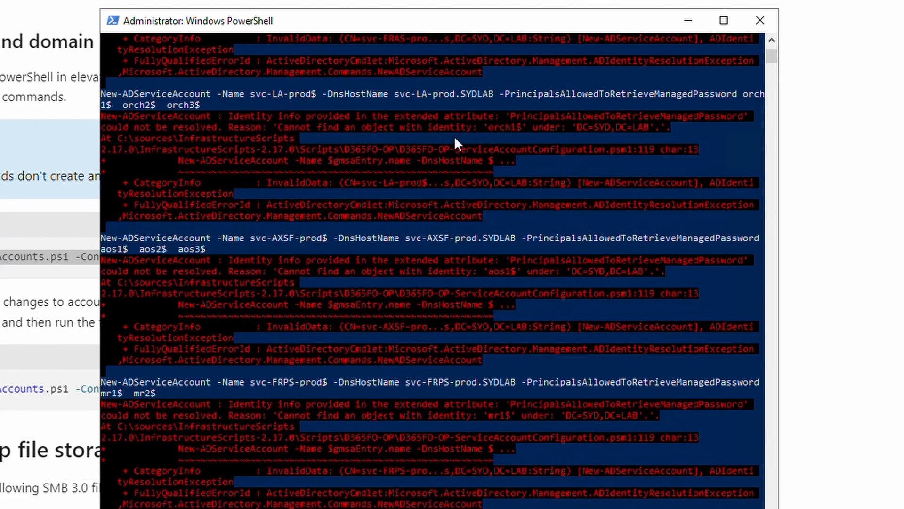
{"action": "scroll", "coordinate": [306, 221], "scroll_direction": "up", "scroll_amount": 3}
{"action": "scroll", "coordinate": [344, 174], "scroll_direction": "up", "scroll_amount": 3}
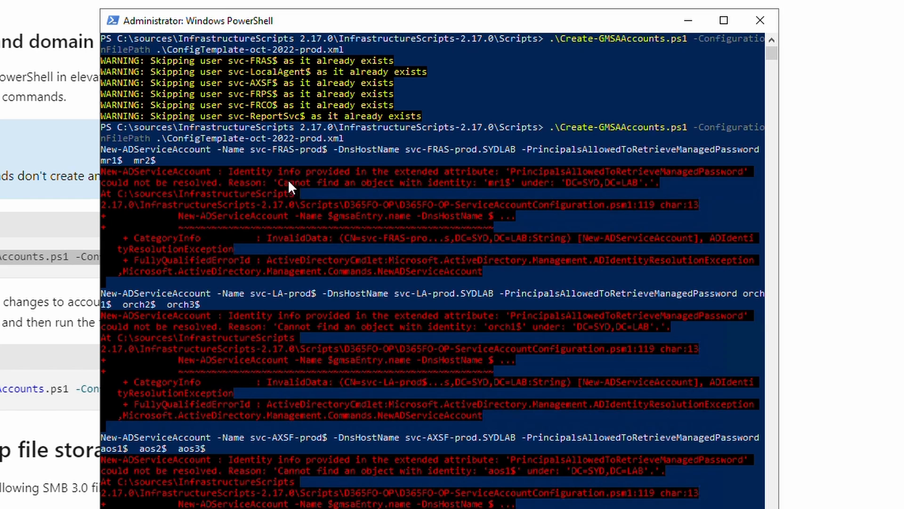
{"action": "left_click_drag", "start_coordinate": [288, 182], "coordinate": [307, 171]}
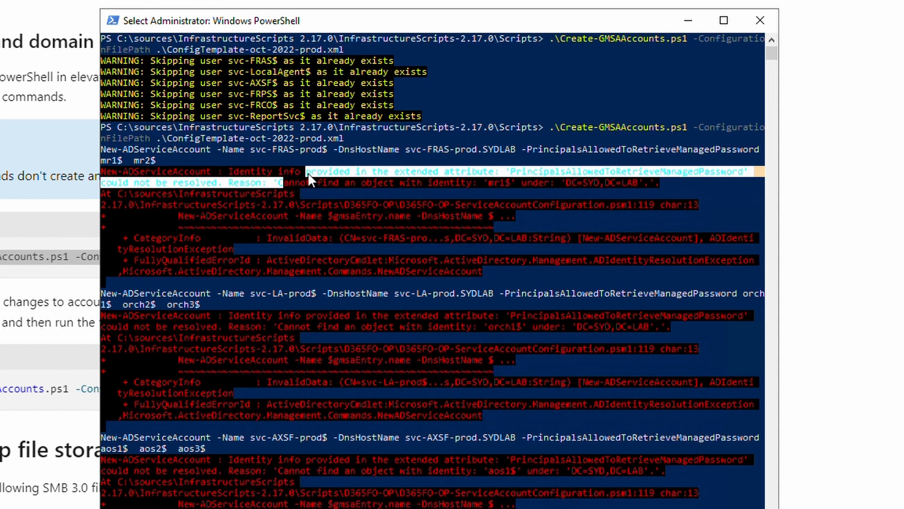
{"action": "left_click", "coordinate": [509, 186]}
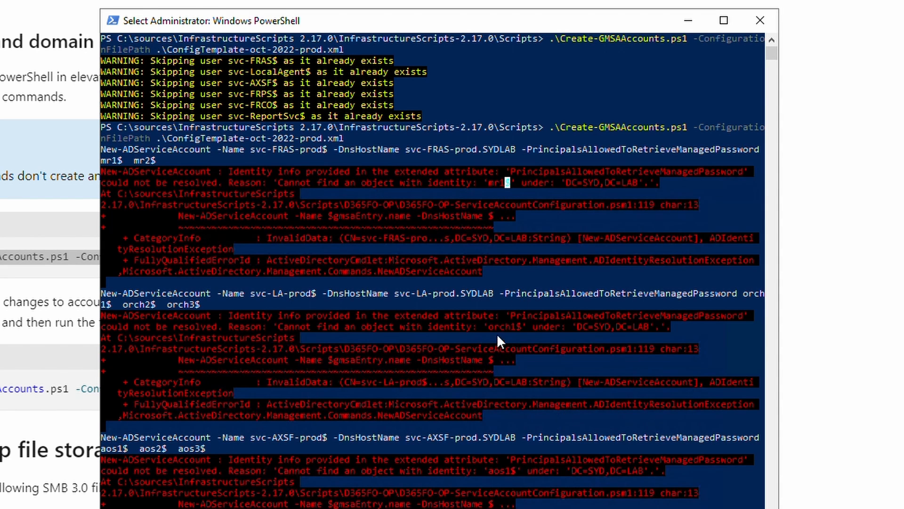
{"action": "left_click", "coordinate": [518, 326]}
{"action": "left_click", "coordinate": [629, 326]}
{"action": "left_click_drag", "start_coordinate": [486, 332], "coordinate": [529, 330]}
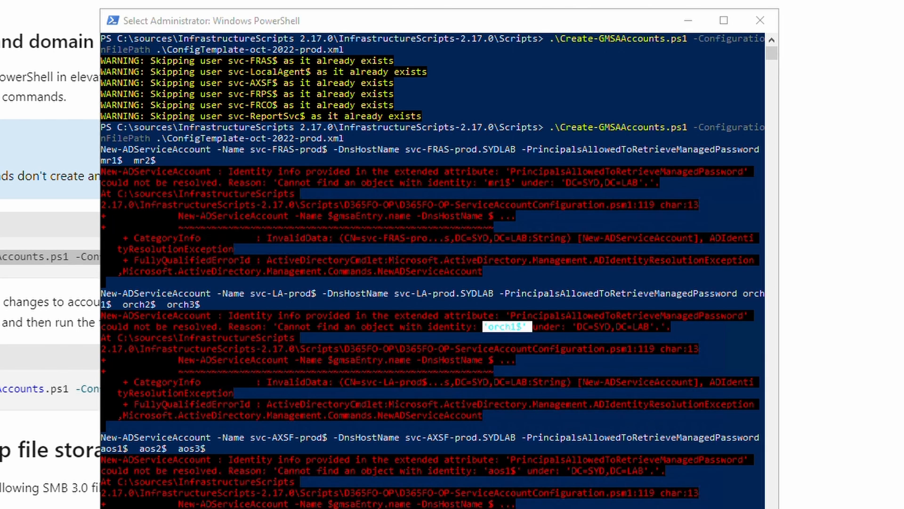
{"action": "key", "text": "alt+Tab"}
{"action": "scroll", "coordinate": [284, 243], "scroll_direction": "down", "scroll_amount": 20}
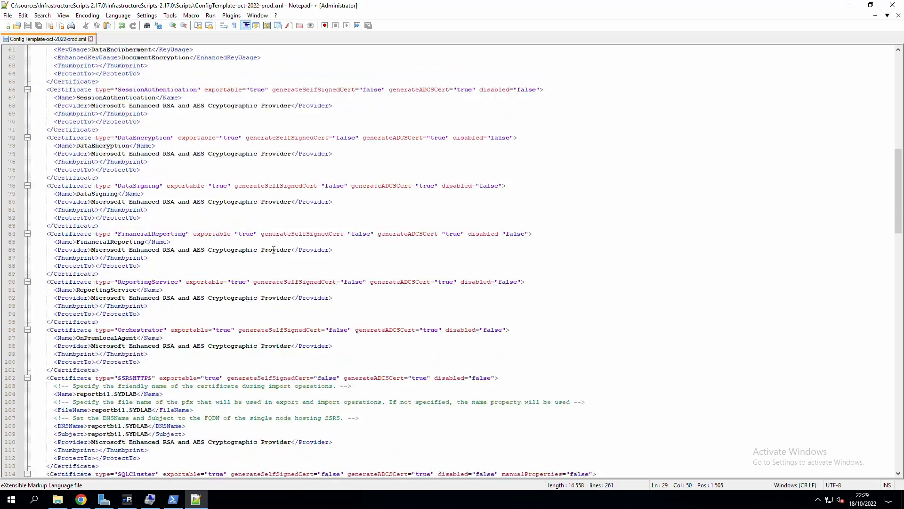
Remove the stray 'g' in front of prod-aos3 in the AOS VM list.
{"action": "scroll", "coordinate": [275, 249], "scroll_direction": "down", "scroll_amount": 20}
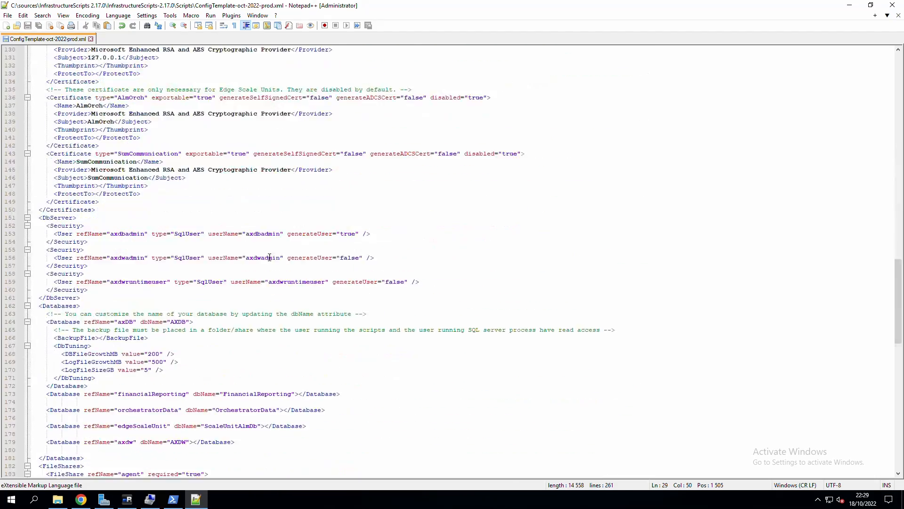
{"action": "scroll", "coordinate": [270, 259], "scroll_direction": "down", "scroll_amount": 10}
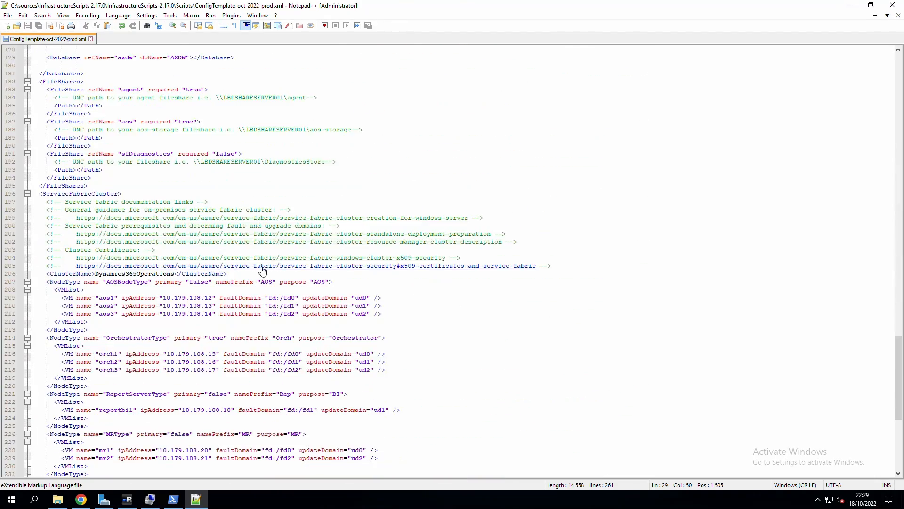
{"action": "left_click", "coordinate": [120, 292]}
{"action": "scroll", "coordinate": [197, 316], "scroll_direction": "down", "scroll_amount": 3}
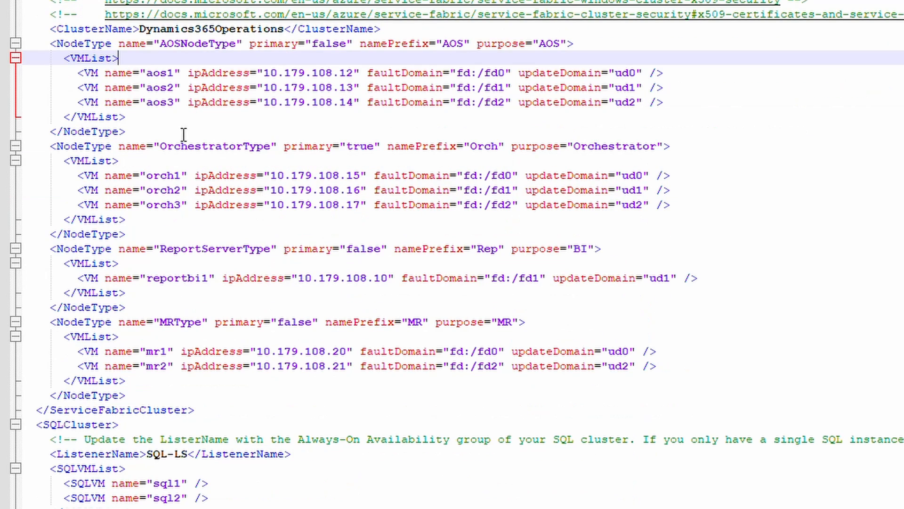
{"action": "left_click_drag", "start_coordinate": [146, 73], "coordinate": [181, 77]}
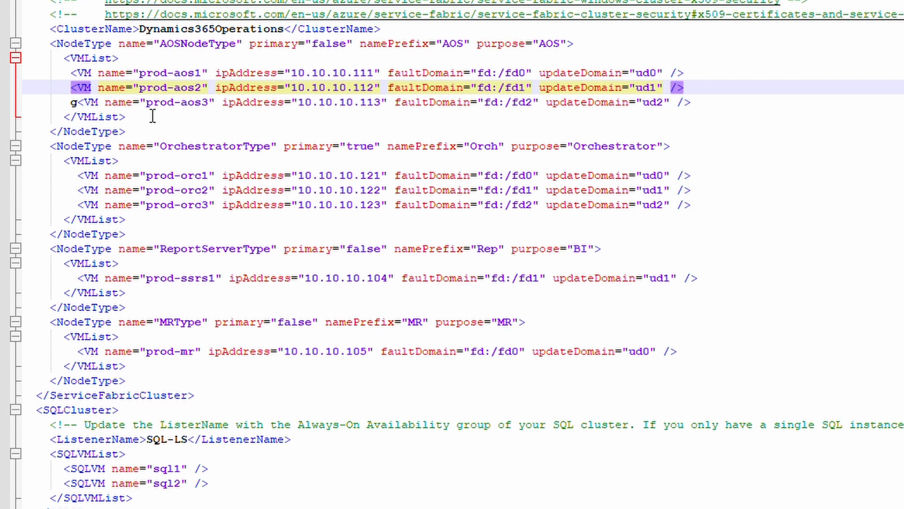
{"action": "left_click", "coordinate": [80, 105]}
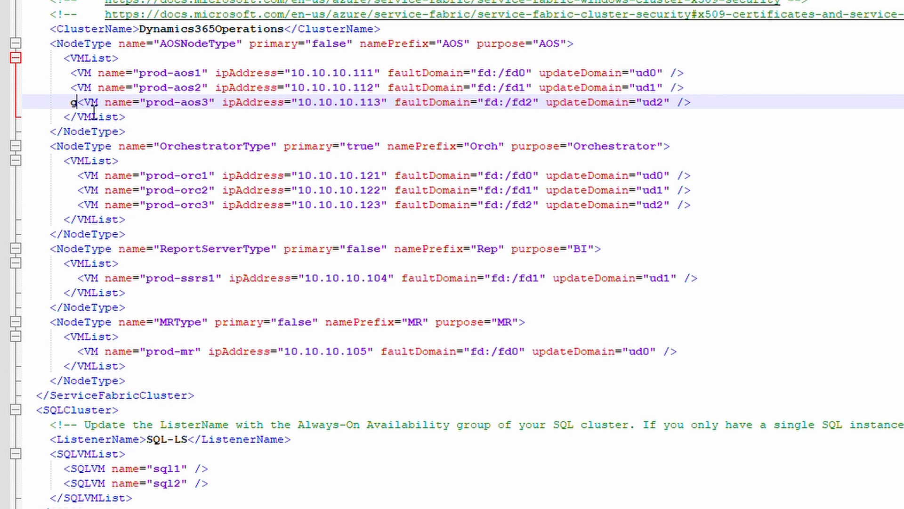
{"action": "key", "text": "super+x"}
{"action": "left_click", "coordinate": [225, 80]}
{"action": "left_click", "coordinate": [79, 105]}
{"action": "key", "text": "BackSpace"}
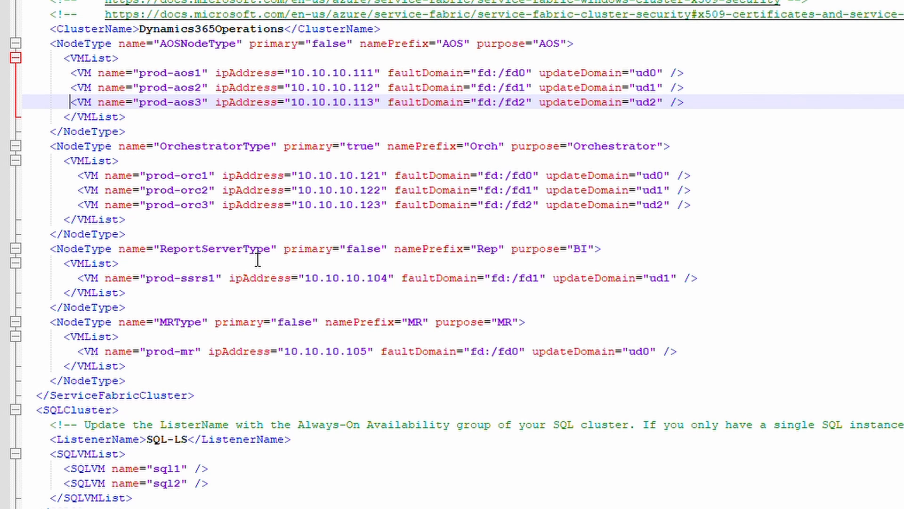
Append -PROD to the cluster name so it reads Dynamics365Operations-PROD.
{"action": "left_click", "coordinate": [288, 32]}
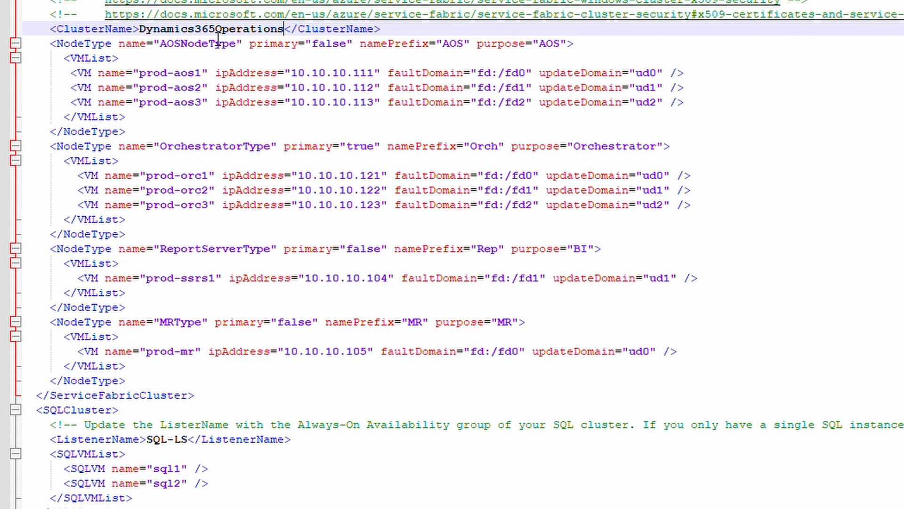
{"action": "type", "text": "-"}
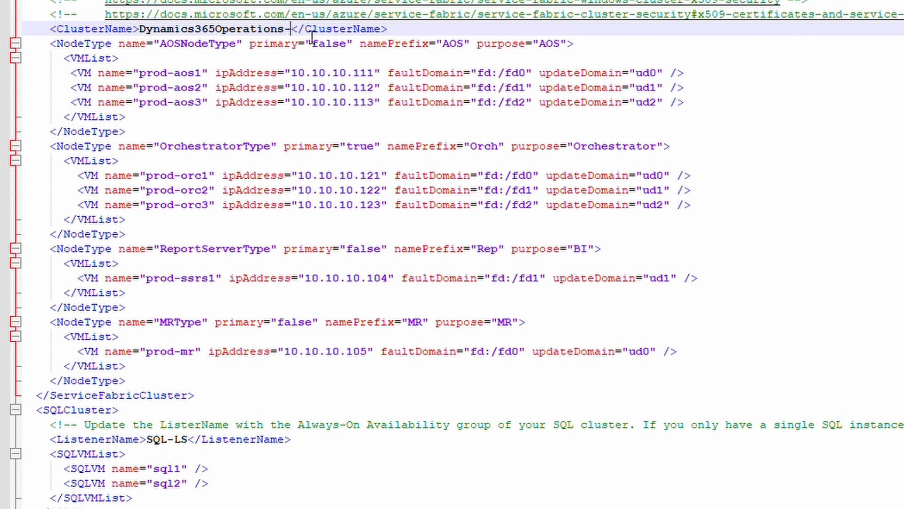
{"action": "type", "text": "PROD"}
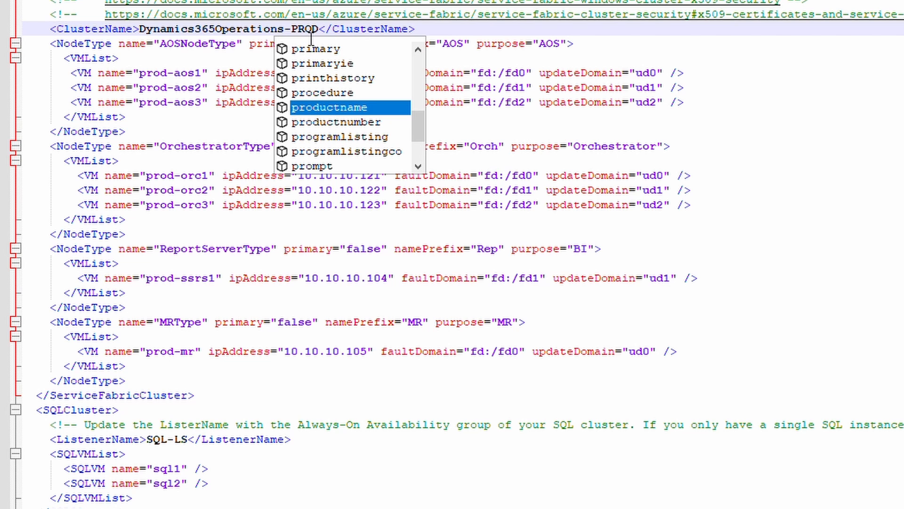
{"action": "left_click", "coordinate": [231, 88]}
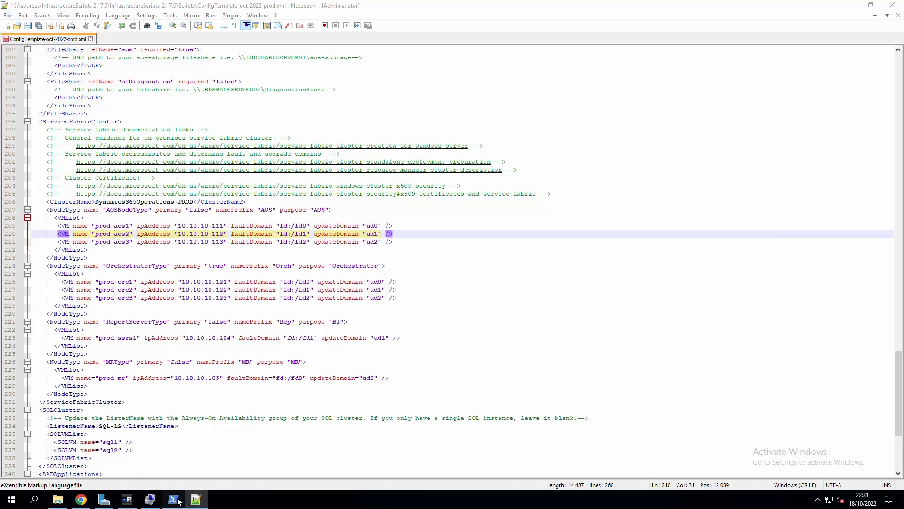
Rerun .\Create-GMSAAccounts.ps1 with ConfigTemplate-oct-2022-prod.xml, creating the prod gMSA accounts without errors.
{"action": "left_click", "coordinate": [177, 499]}
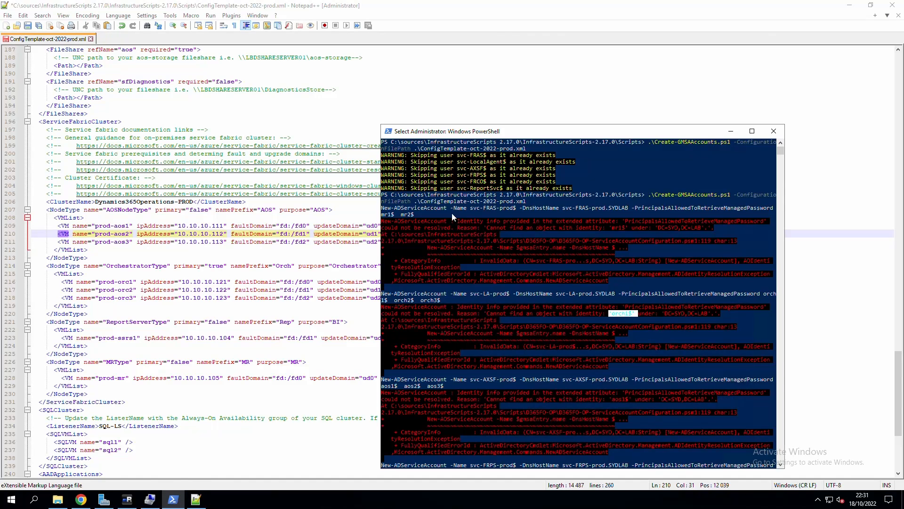
{"action": "key", "text": "Escape"}
{"action": "key", "text": "Up"}
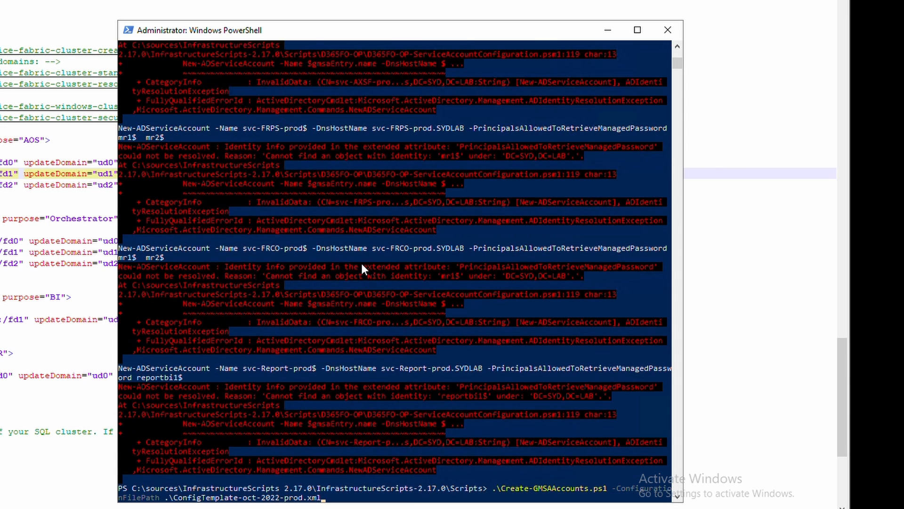
{"action": "key", "text": "Return"}
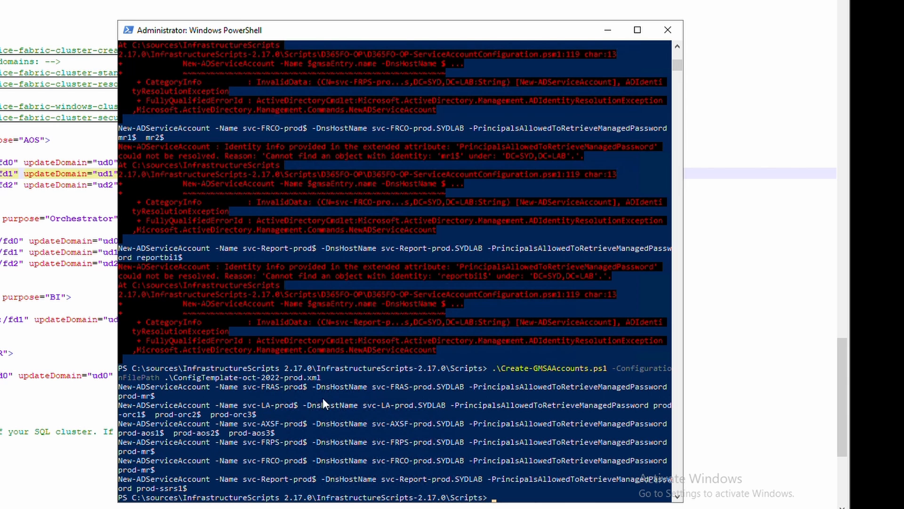
{"action": "right_click", "coordinate": [142, 414]}
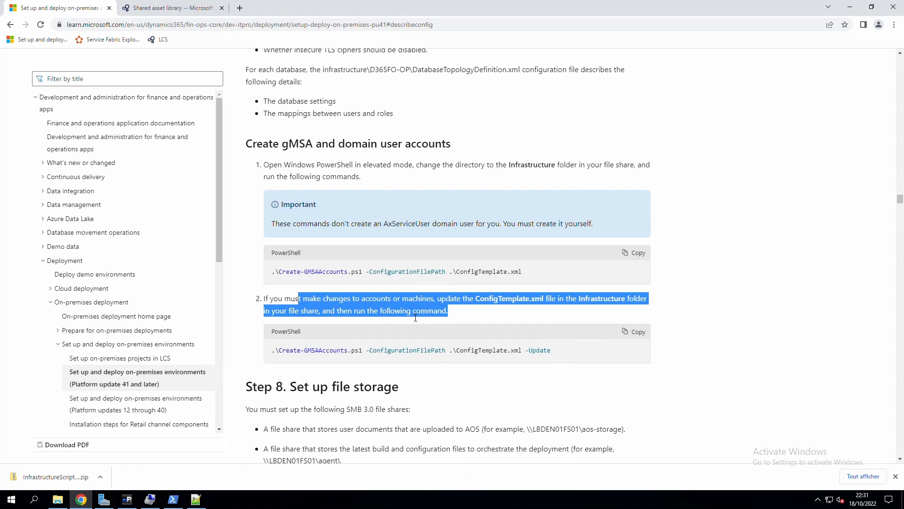
Jump to Step 8 file storage and scroll to the FS-FileServer install and aos-storage share steps.
{"action": "left_click", "coordinate": [465, 313]}
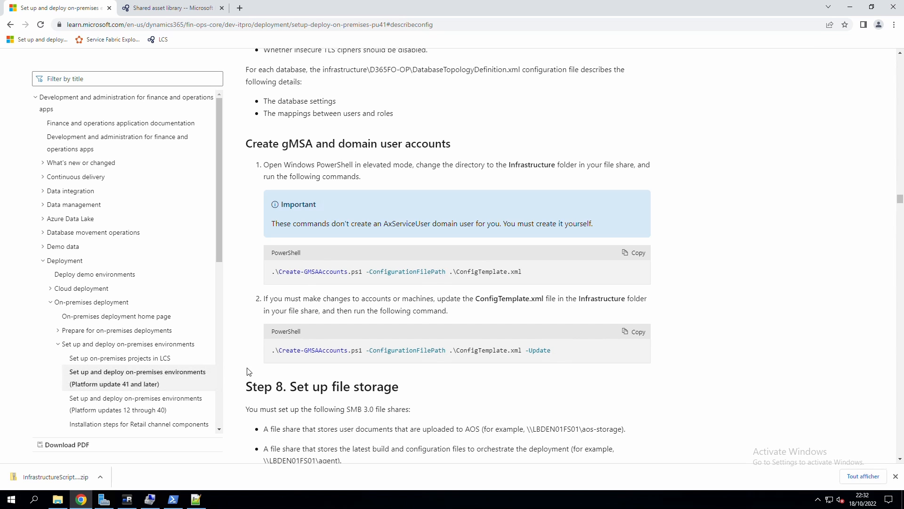
{"action": "left_click", "coordinate": [238, 386]}
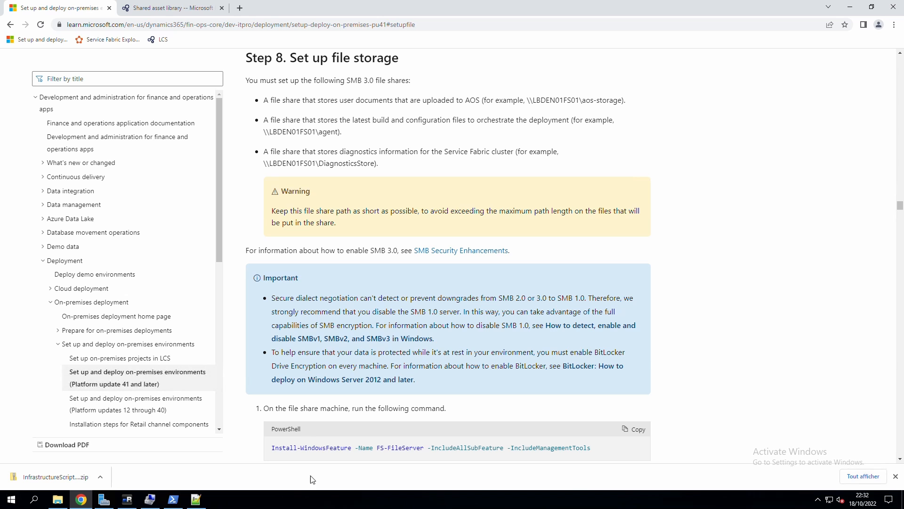
{"action": "scroll", "coordinate": [407, 303], "scroll_direction": "down", "scroll_amount": 5}
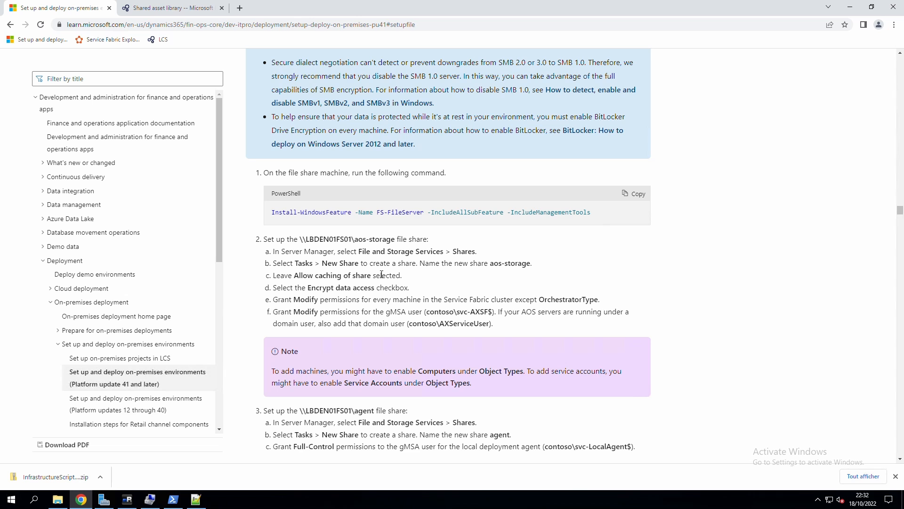
Review the agent and optional DiagnosticsStore shares and the gMSA Full-Control requirement, then switch to mRemoteNG.
{"action": "scroll", "coordinate": [348, 313], "scroll_direction": "down", "scroll_amount": 2}
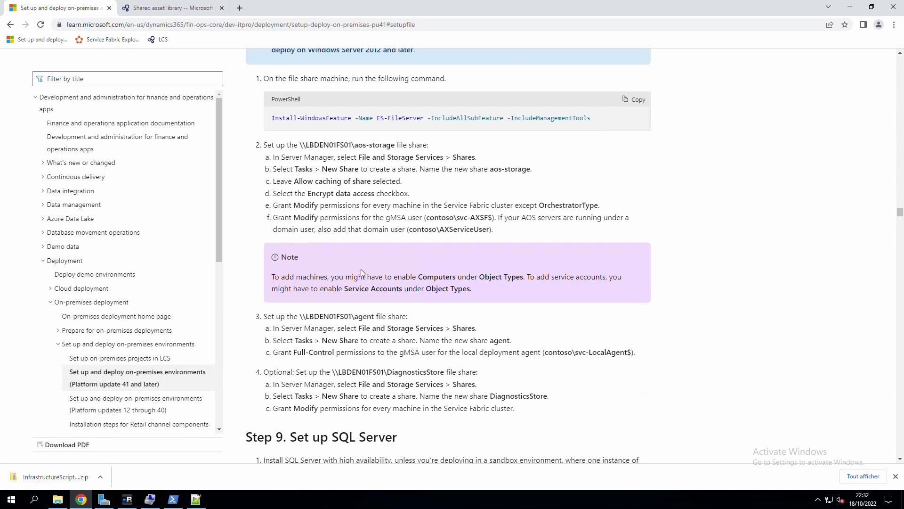
{"action": "left_click_drag", "start_coordinate": [324, 322], "coordinate": [370, 323]}
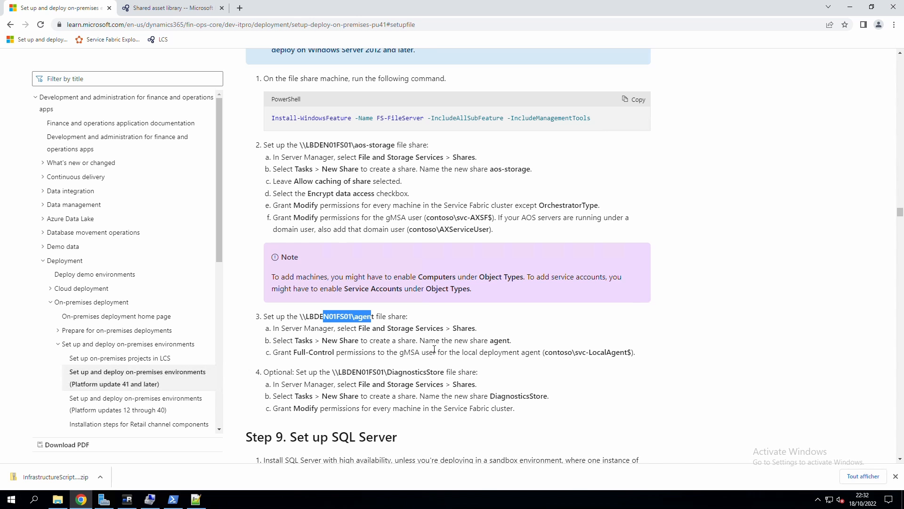
{"action": "left_click_drag", "start_coordinate": [273, 378], "coordinate": [463, 395]}
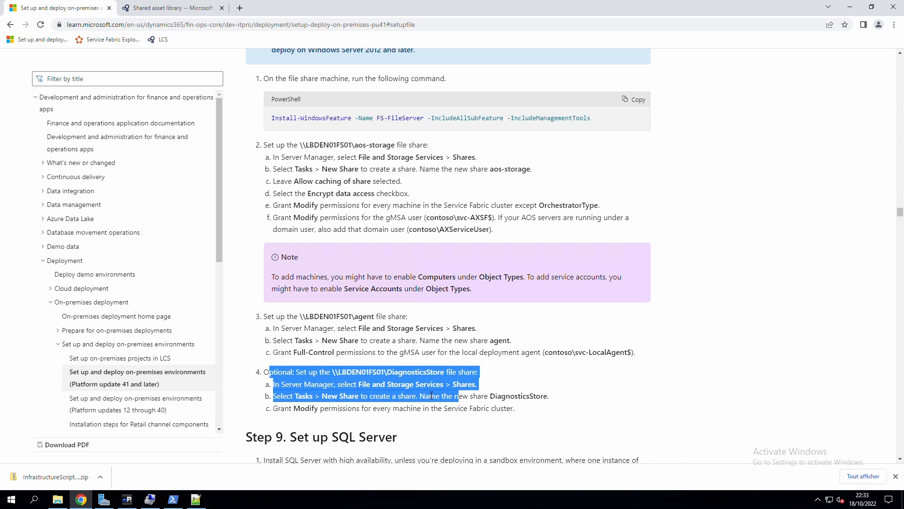
{"action": "left_click", "coordinate": [404, 402]}
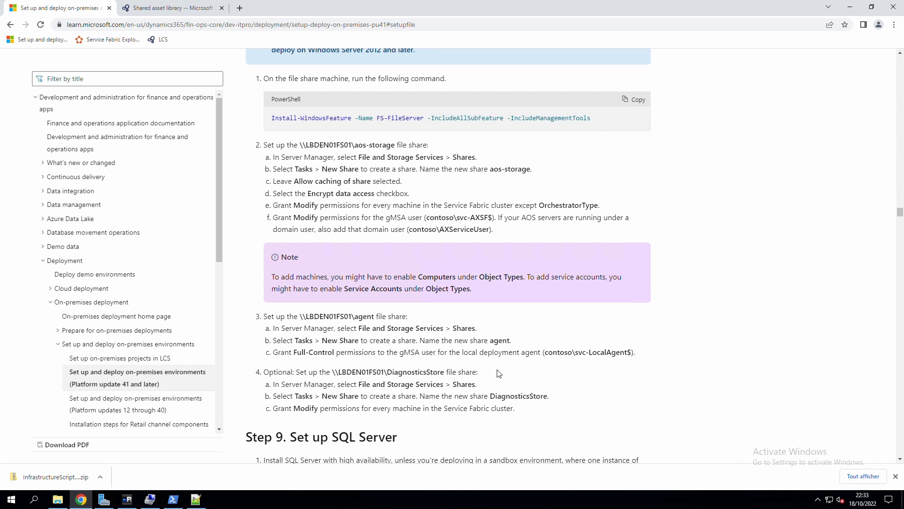
{"action": "left_click_drag", "start_coordinate": [656, 359], "coordinate": [396, 355]}
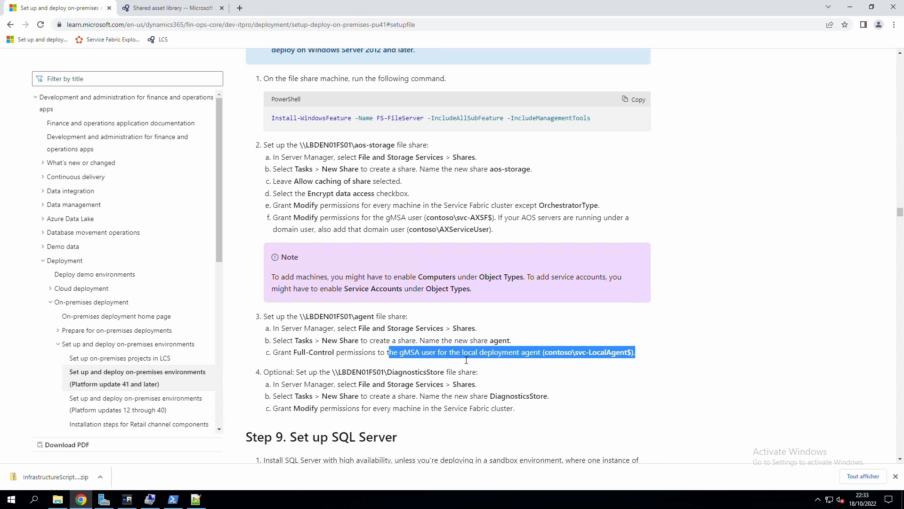
{"action": "left_click_drag", "start_coordinate": [294, 354], "coordinate": [373, 353]}
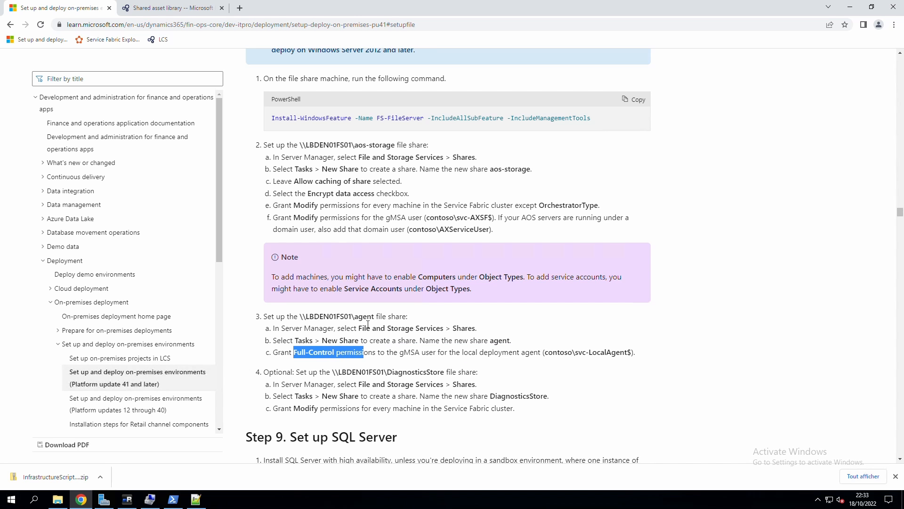
{"action": "left_click", "coordinate": [127, 499]}
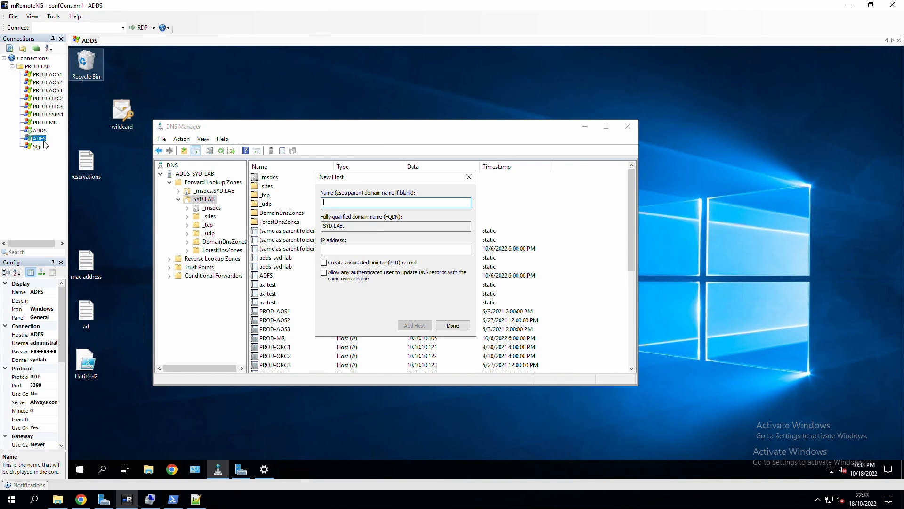
Connect to PROD-MR and bring up This PC in File Explorer.
{"action": "left_click", "coordinate": [47, 123]}
{"action": "double_click", "coordinate": [47, 123]}
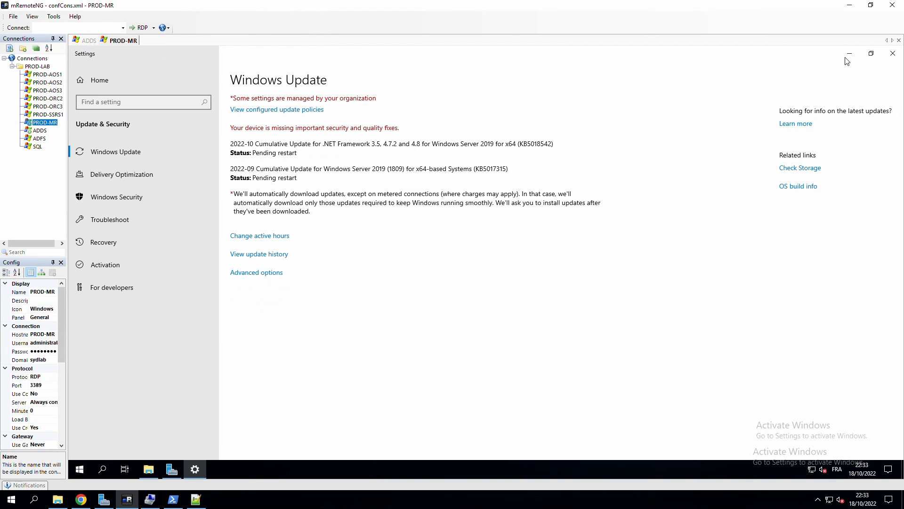
{"action": "left_click_drag", "start_coordinate": [831, 58], "coordinate": [814, 75]}
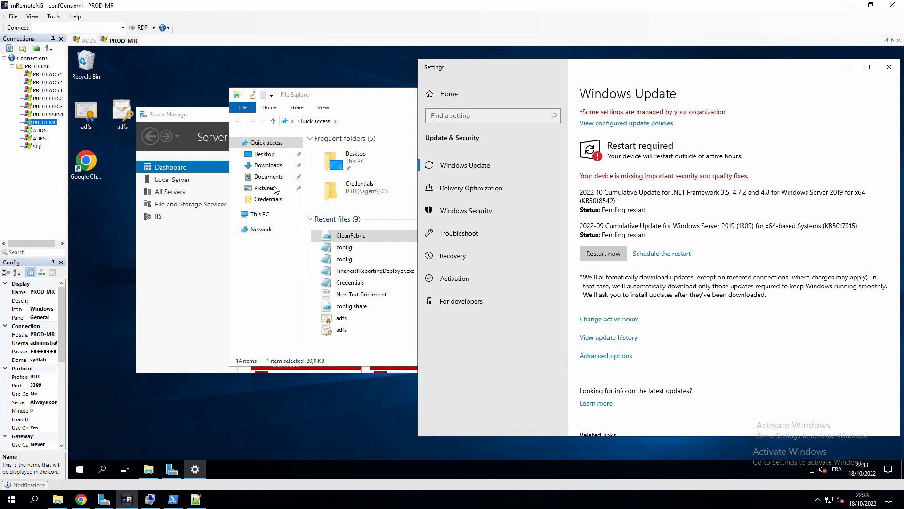
{"action": "left_click", "coordinate": [260, 215]}
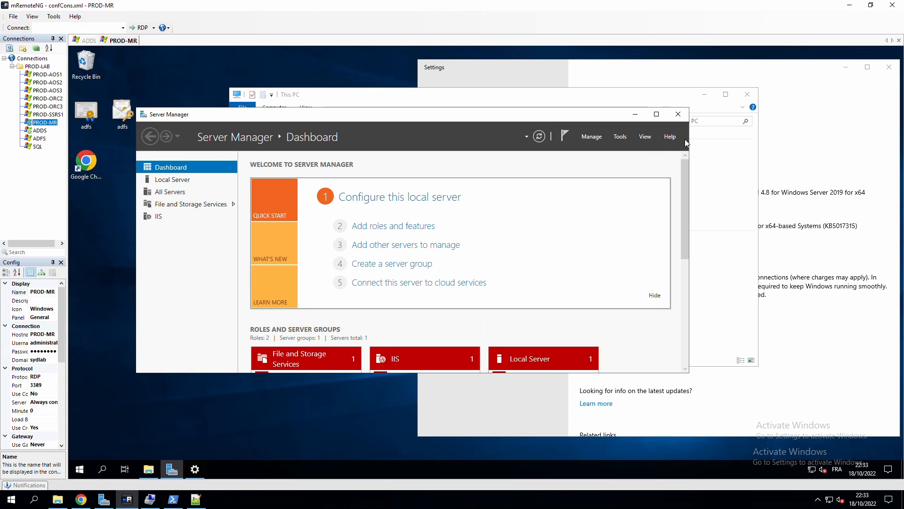
Launch Computer Management from Server Manager Tools and open drive D: with its agent and aos-storage folders.
{"action": "left_click", "coordinate": [216, 263]}
{"action": "left_click", "coordinate": [620, 137]}
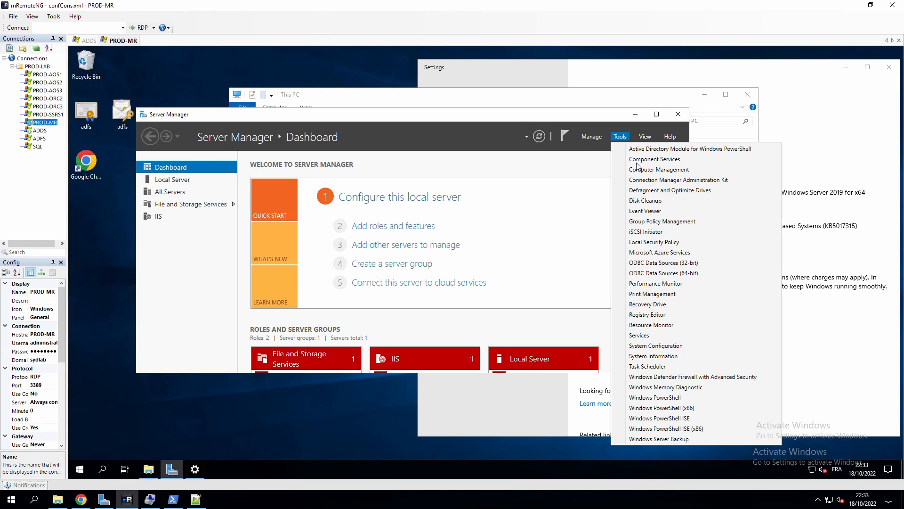
{"action": "left_click", "coordinate": [647, 173]}
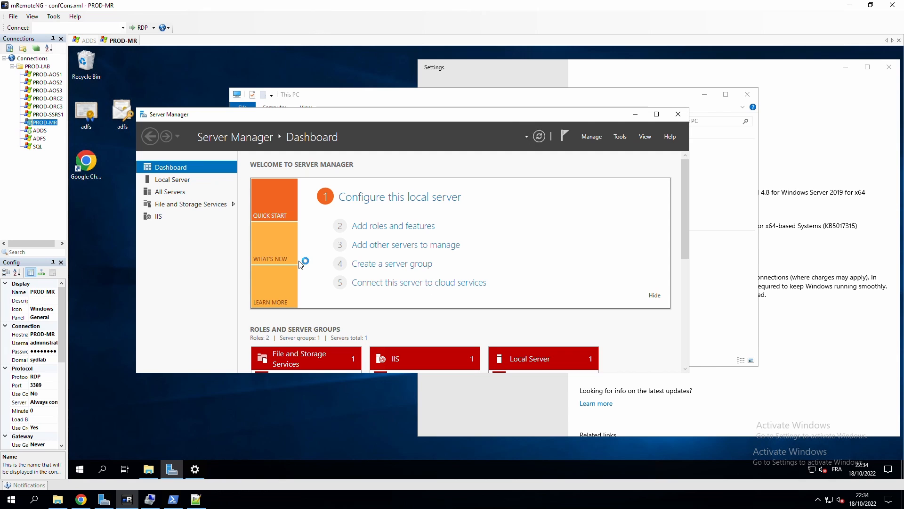
{"action": "left_click", "coordinate": [419, 103]}
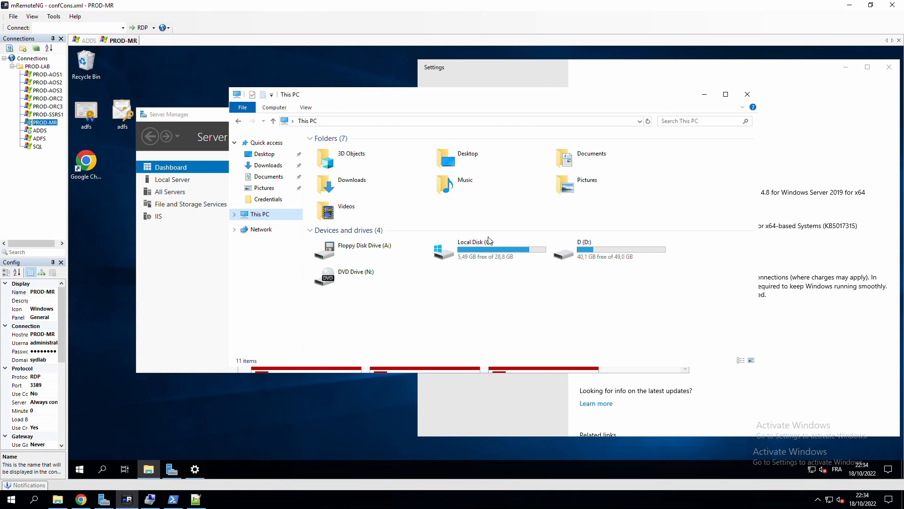
{"action": "left_click", "coordinate": [597, 253]}
{"action": "double_click", "coordinate": [597, 253]}
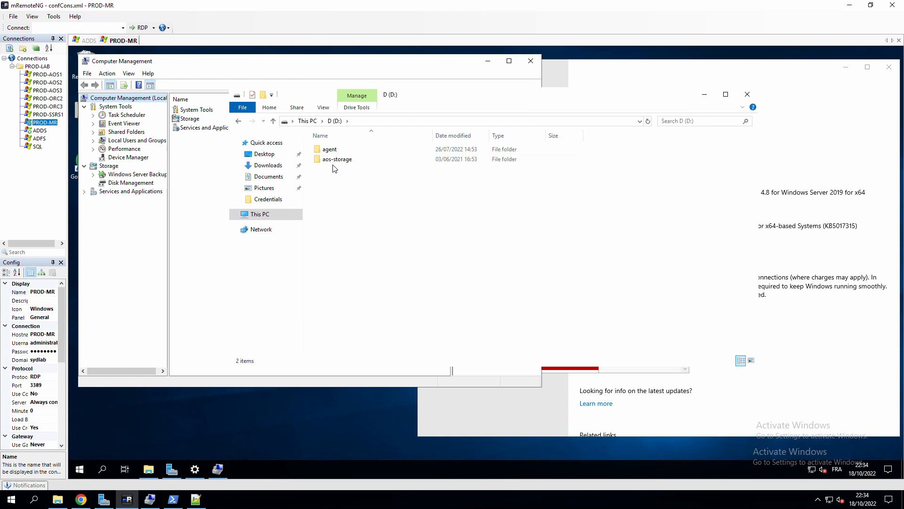
Confirm via Shares and \\prod-mr that agent and aos-storage are shared, then open Step 9 Set up SQL Server.
{"action": "double_click", "coordinate": [124, 132]}
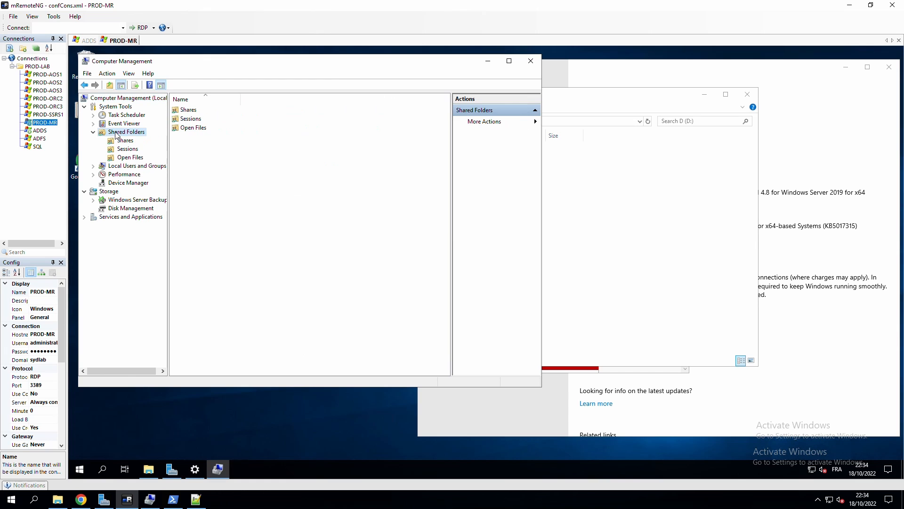
{"action": "double_click", "coordinate": [185, 111]}
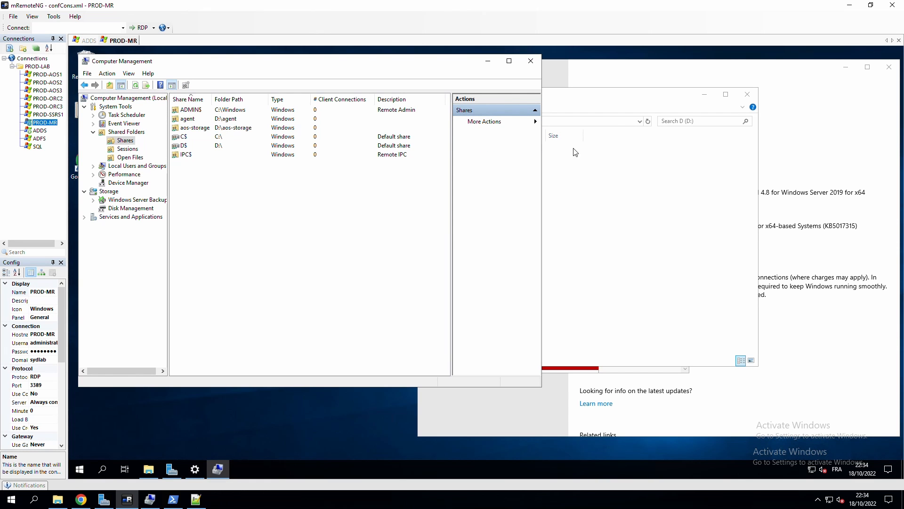
{"action": "left_click", "coordinate": [579, 125]}
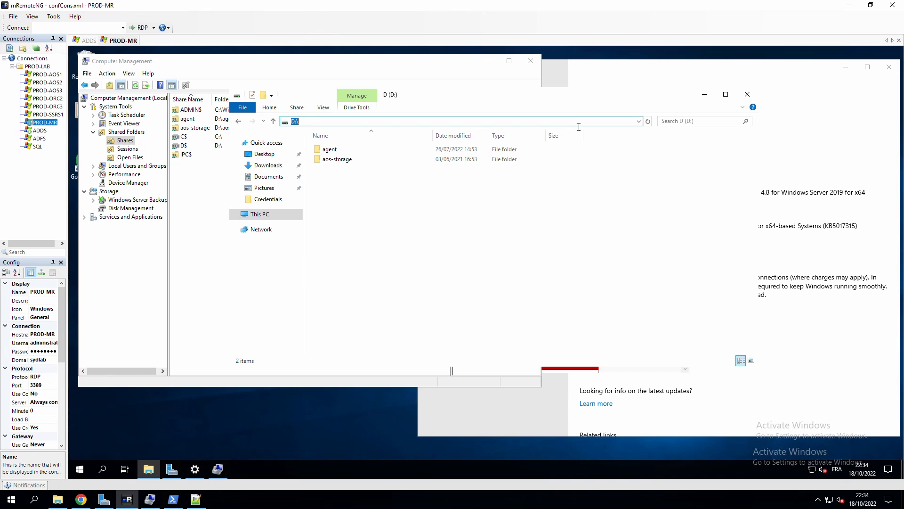
{"action": "type", "text": "\\\\prod-mr1"}
{"action": "key", "text": "BackSpace"}
{"action": "key", "text": "Return"}
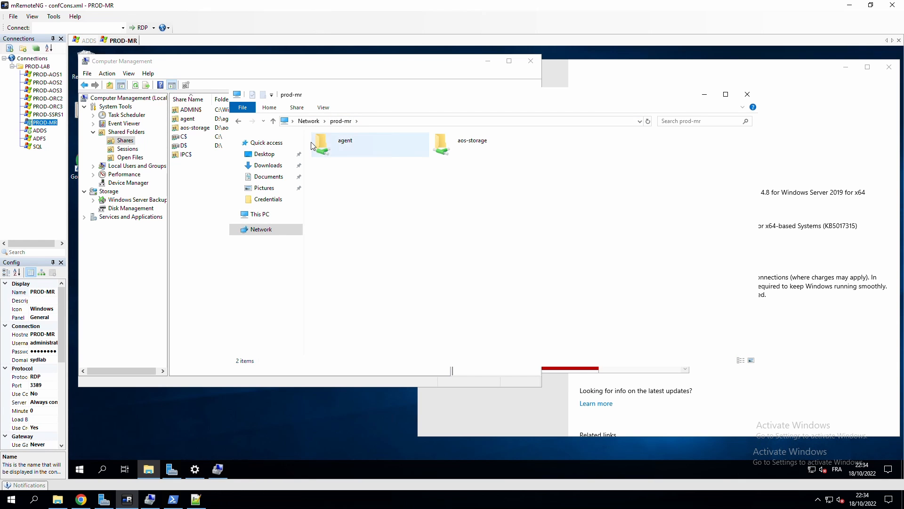
{"action": "scroll", "coordinate": [377, 349], "scroll_direction": "down", "scroll_amount": 2}
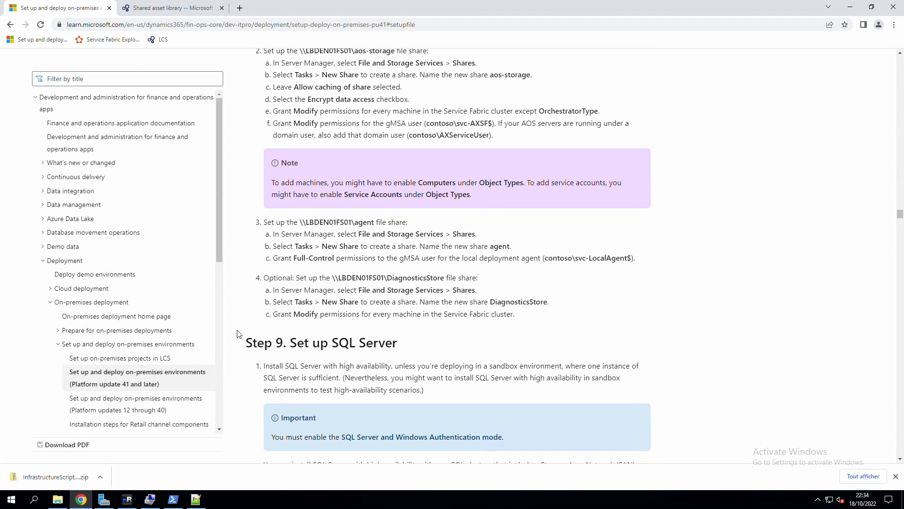
{"action": "left_click", "coordinate": [239, 343]}
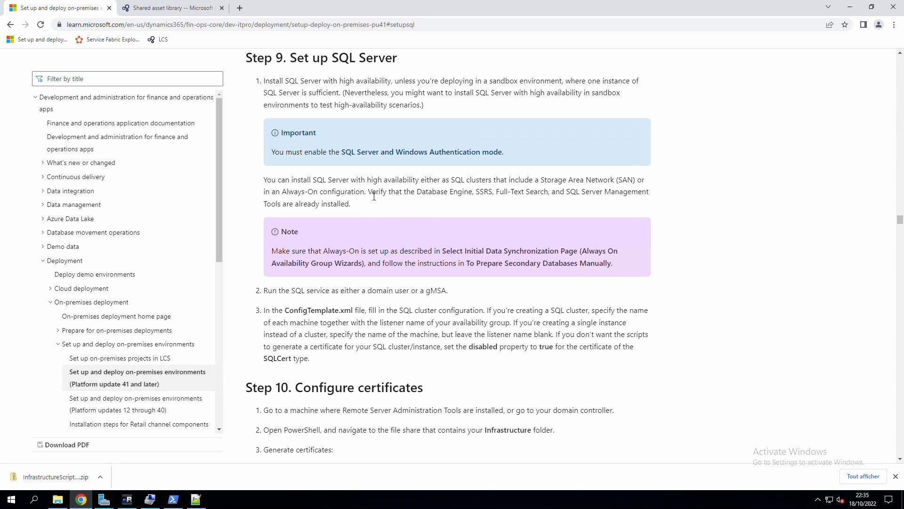
Review Step 9's SQL prerequisites: preinstalled SQL components, the gMSA service option and the disabled property.
{"action": "left_click_drag", "start_coordinate": [369, 192], "coordinate": [392, 205]}
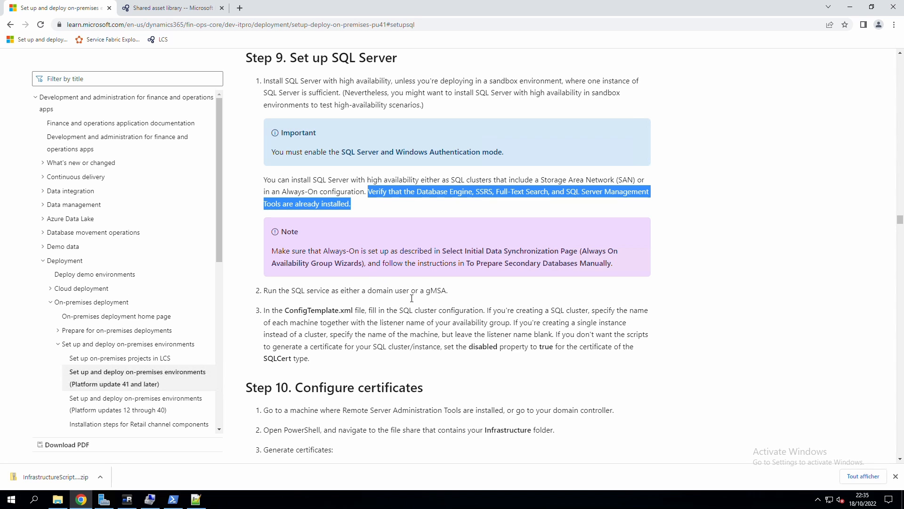
{"action": "left_click_drag", "start_coordinate": [451, 296], "coordinate": [432, 296]}
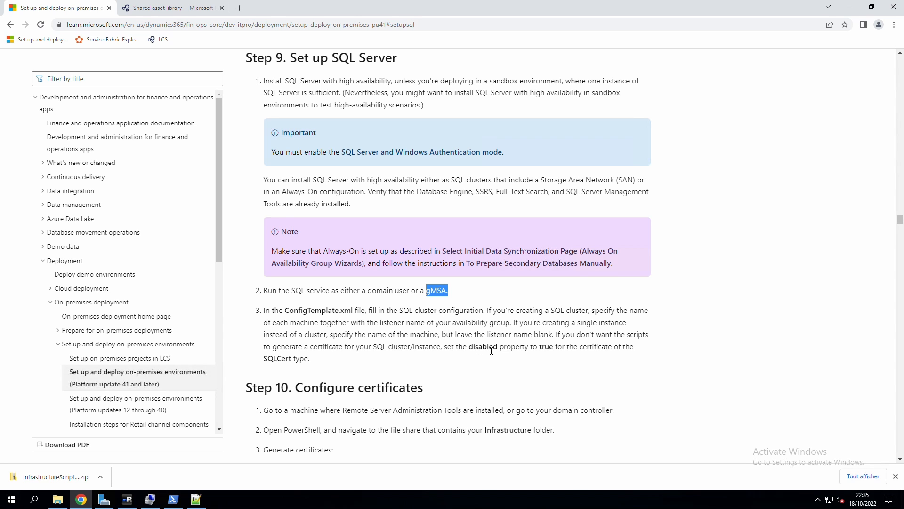
{"action": "double_click", "coordinate": [472, 350]}
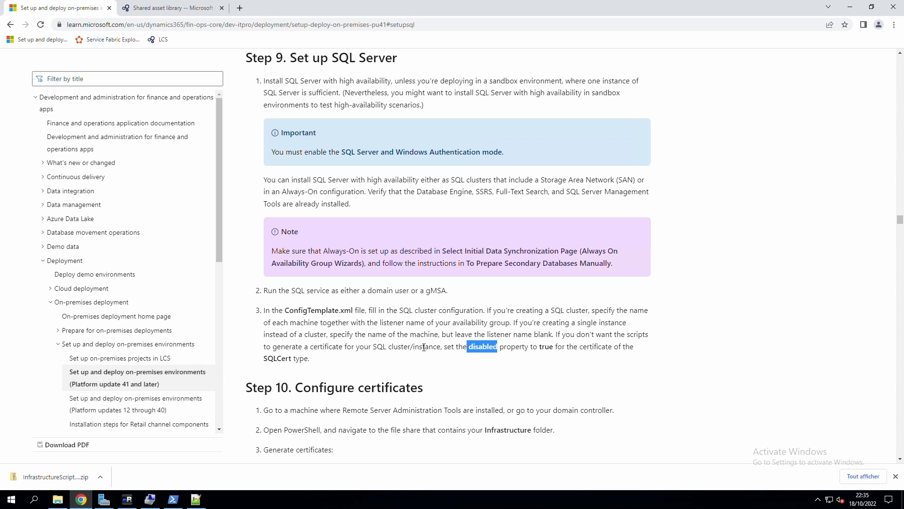
{"action": "left_click", "coordinate": [439, 338]}
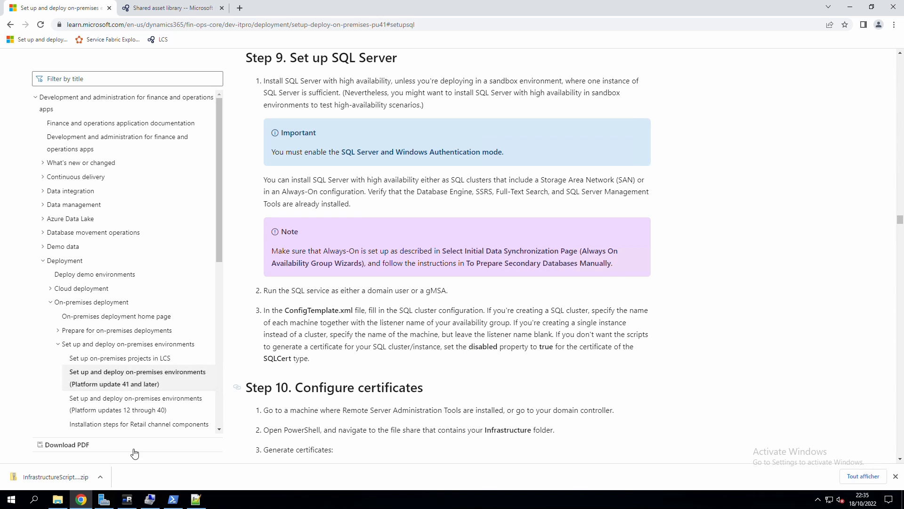
{"action": "left_click", "coordinate": [197, 499]}
Delete the sql2 SQLVM entry and rename sql1 to sql.
{"action": "scroll", "coordinate": [253, 326], "scroll_direction": "up", "scroll_amount": 5}
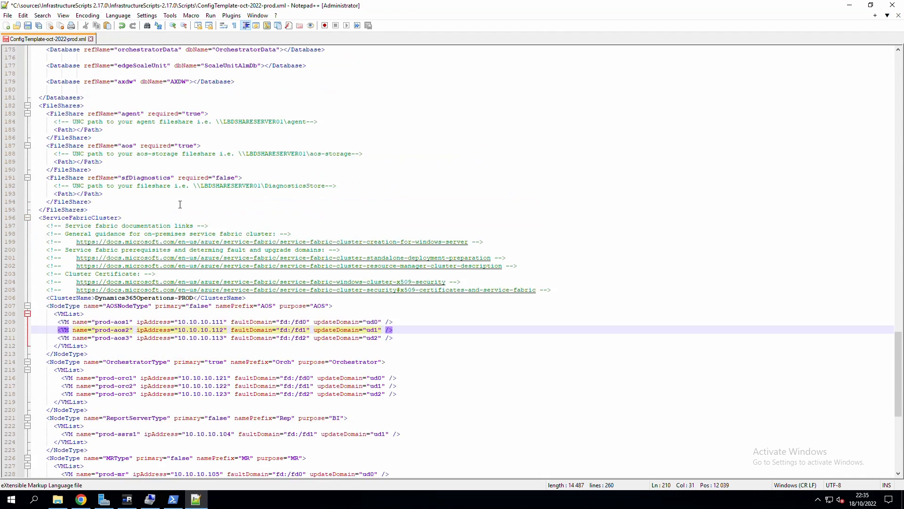
{"action": "scroll", "coordinate": [226, 337], "scroll_direction": "down", "scroll_amount": 12}
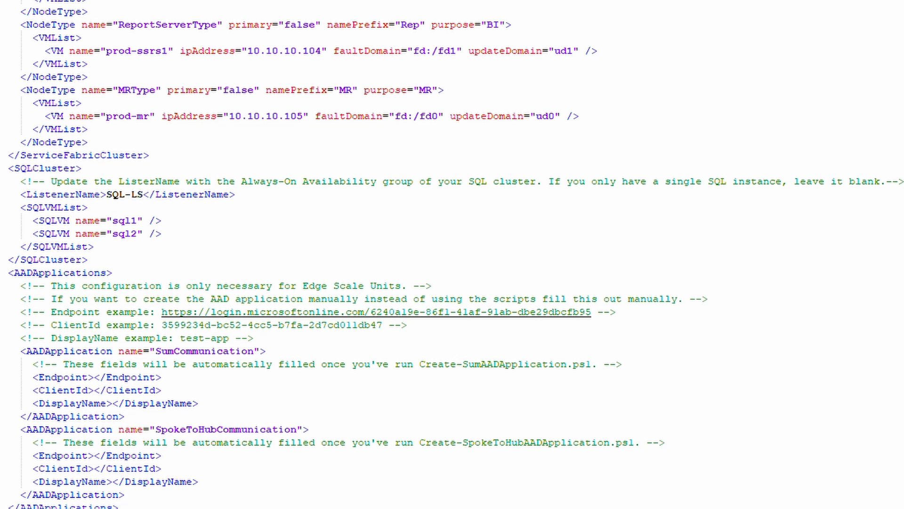
{"action": "mouse_move", "coordinate": [163, 234]}
{"action": "left_mouse_down"}
{"action": "mouse_move", "coordinate": [180, 239]}
{"action": "mouse_move", "coordinate": [168, 222]}
{"action": "left_mouse_up"}
{"action": "key", "text": "BackSpace"}
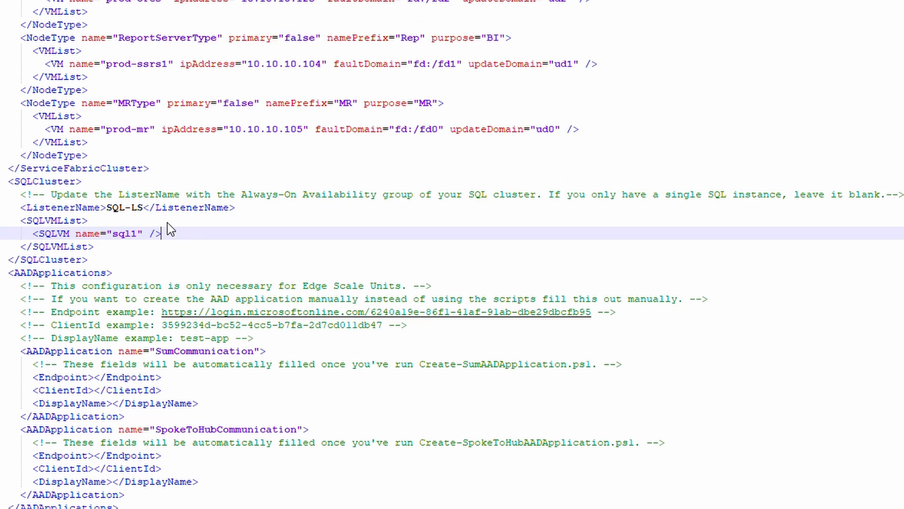
{"action": "left_click", "coordinate": [134, 237]}
{"action": "key", "text": "Delete"}
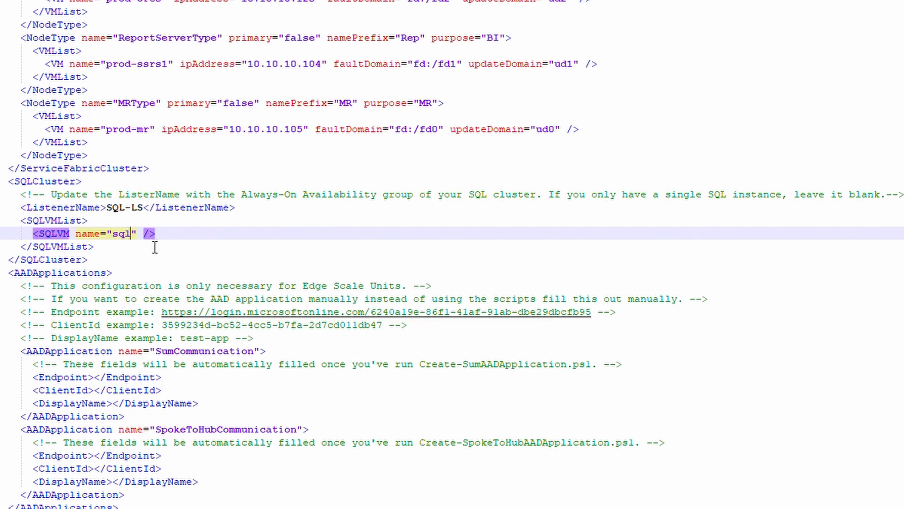
Clear the SQL-LS listener name, following the single SQL instance guidance.
{"action": "double_click", "coordinate": [55, 195]}
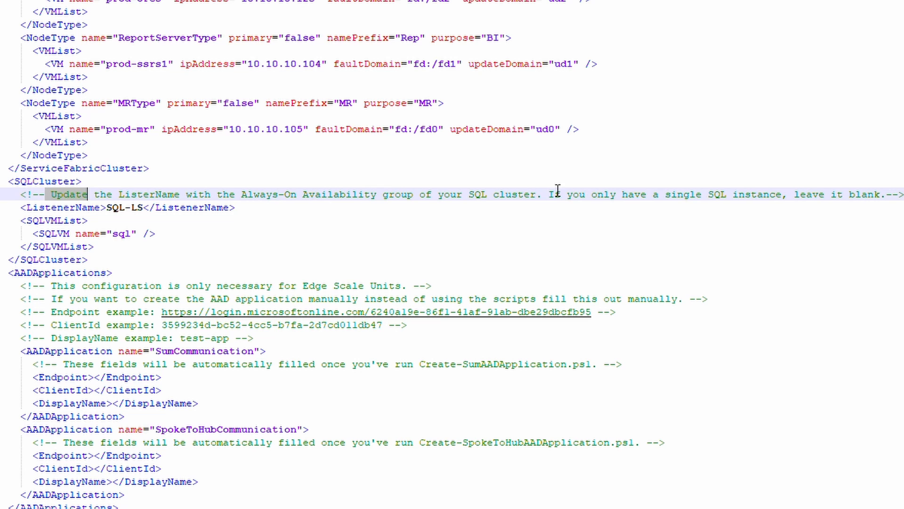
{"action": "left_click_drag", "start_coordinate": [545, 198], "coordinate": [903, 207]}
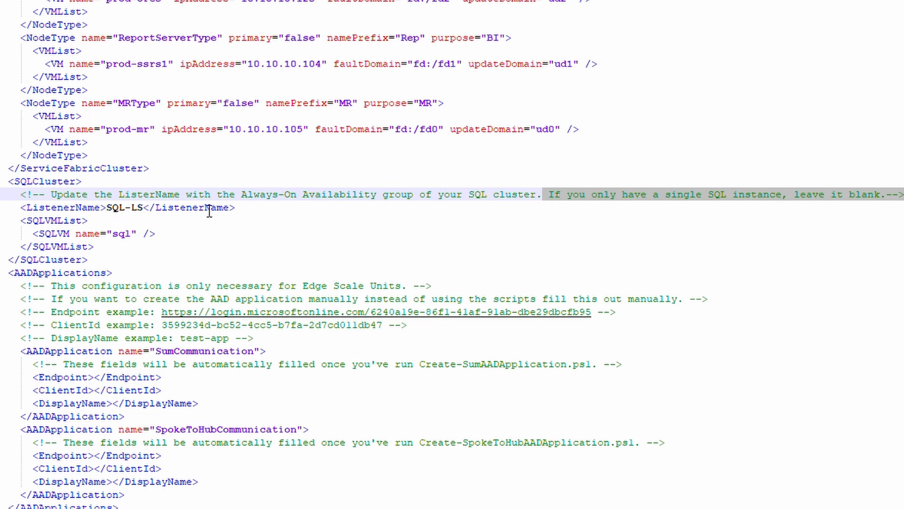
{"action": "left_click", "coordinate": [146, 210]}
{"action": "key", "text": "BackSpace"}
{"action": "key", "text": "BackSpace"}
{"action": "key", "text": "BackSpace"}
{"action": "key", "text": "BackSpace"}
{"action": "key", "text": "BackSpace"}
{"action": "key", "text": "BackSpace"}
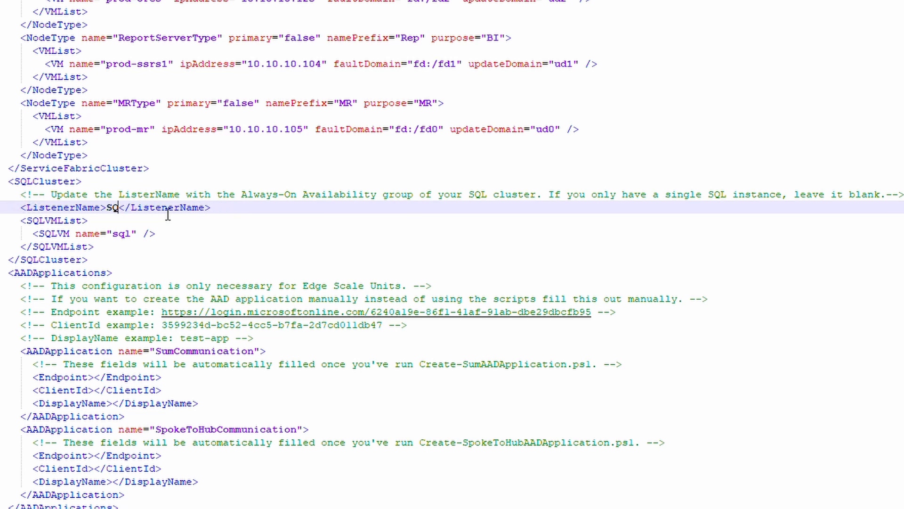
{"action": "left_click", "coordinate": [81, 499]}
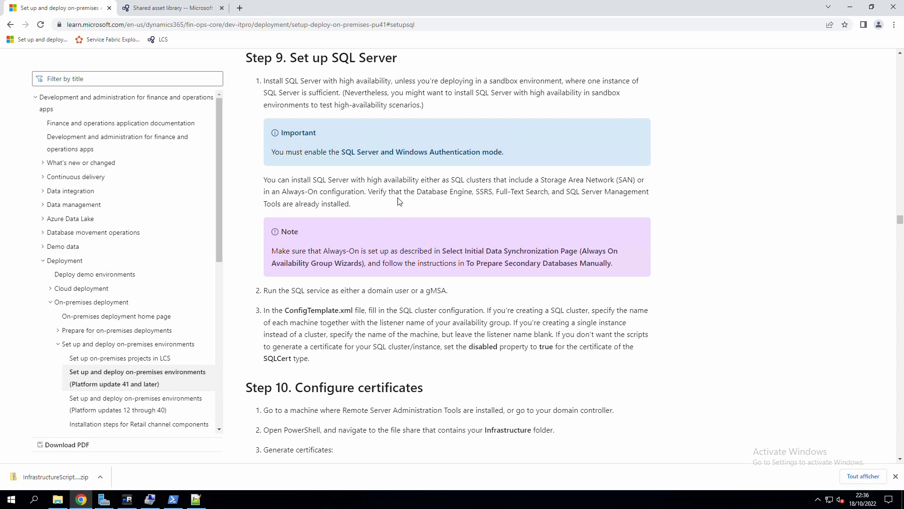
Read Step 10's New-ADCSCertificates commands and their ConfigTemplate.xml parameter.
{"action": "left_click", "coordinate": [241, 392]}
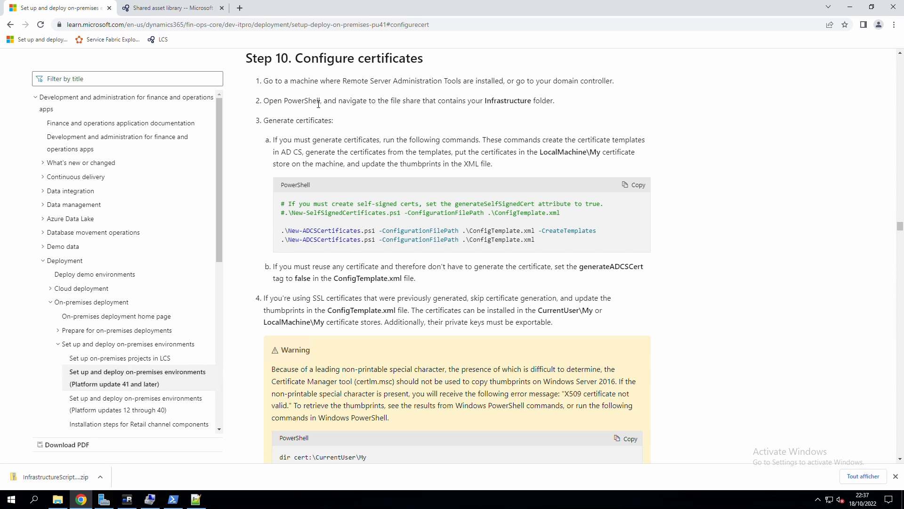
{"action": "left_click_drag", "start_coordinate": [284, 226], "coordinate": [545, 250]}
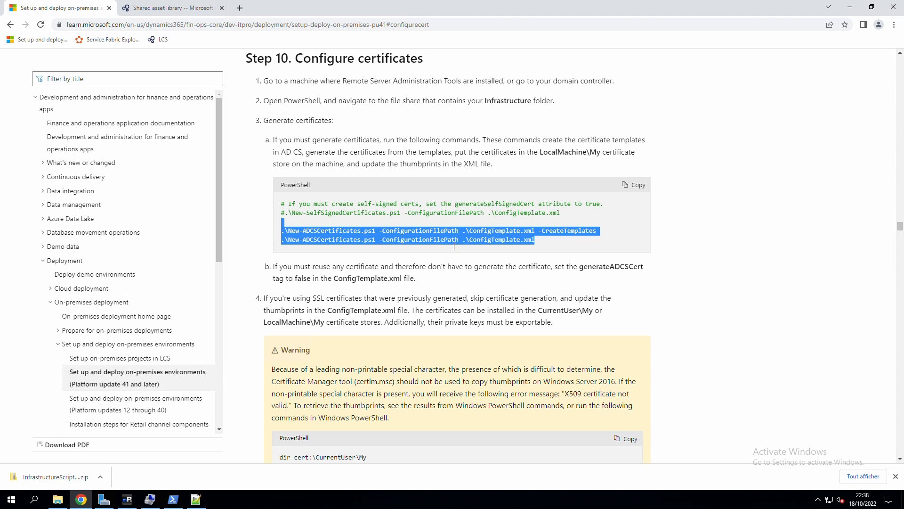
{"action": "left_click", "coordinate": [502, 238]}
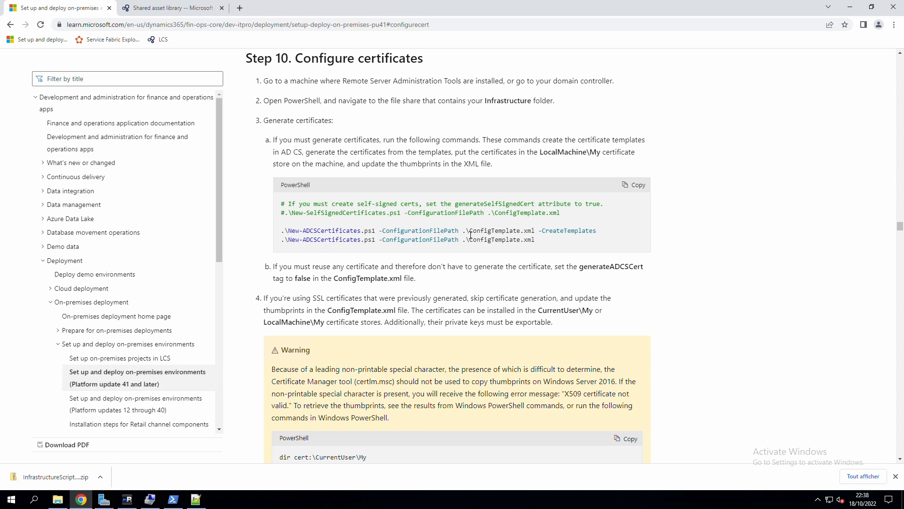
{"action": "left_click_drag", "start_coordinate": [463, 232], "coordinate": [541, 234]}
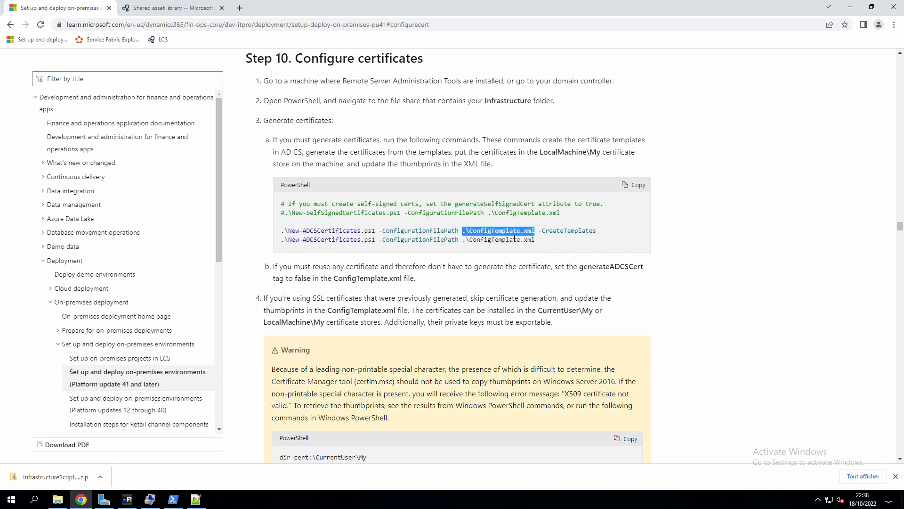
{"action": "left_click", "coordinate": [195, 499]}
{"action": "scroll", "coordinate": [254, 174], "scroll_direction": "up", "scroll_amount": 10}
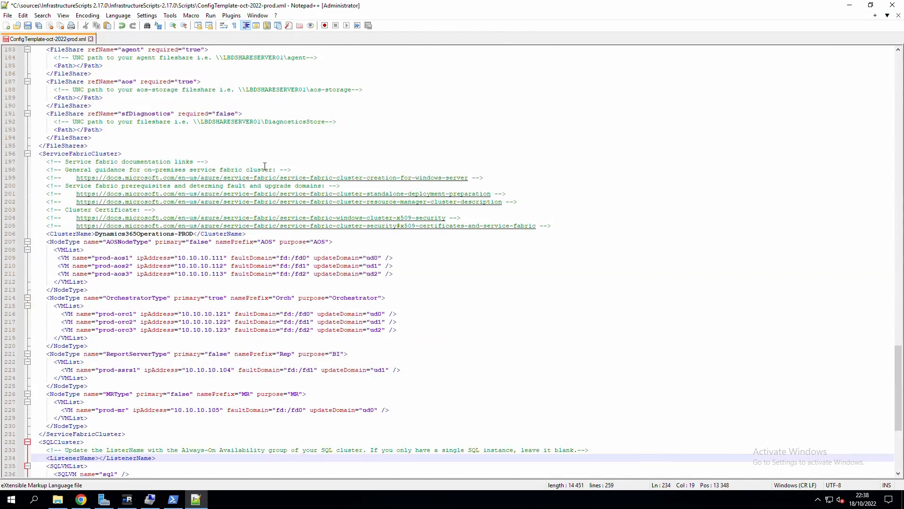
{"action": "scroll", "coordinate": [255, 175], "scroll_direction": "up", "scroll_amount": 20}
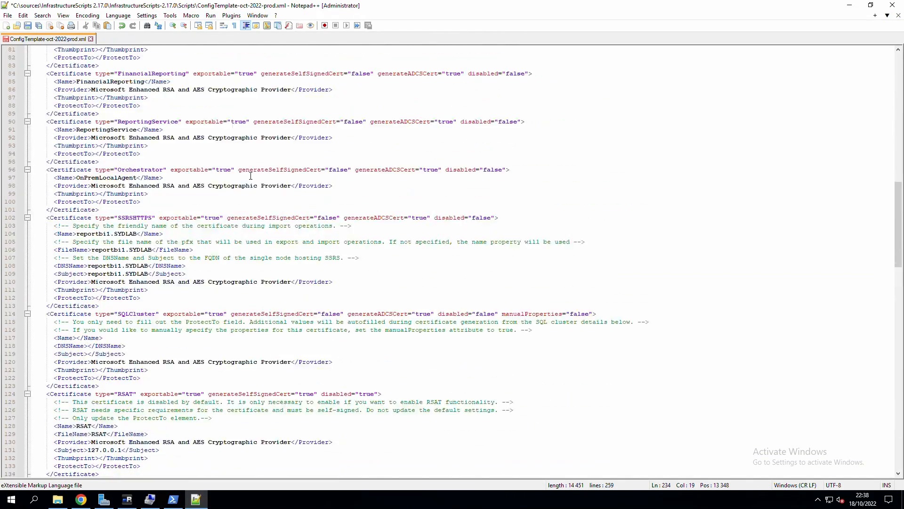
{"action": "scroll", "coordinate": [250, 175], "scroll_direction": "up", "scroll_amount": 1}
{"action": "left_click", "coordinate": [63, 146]}
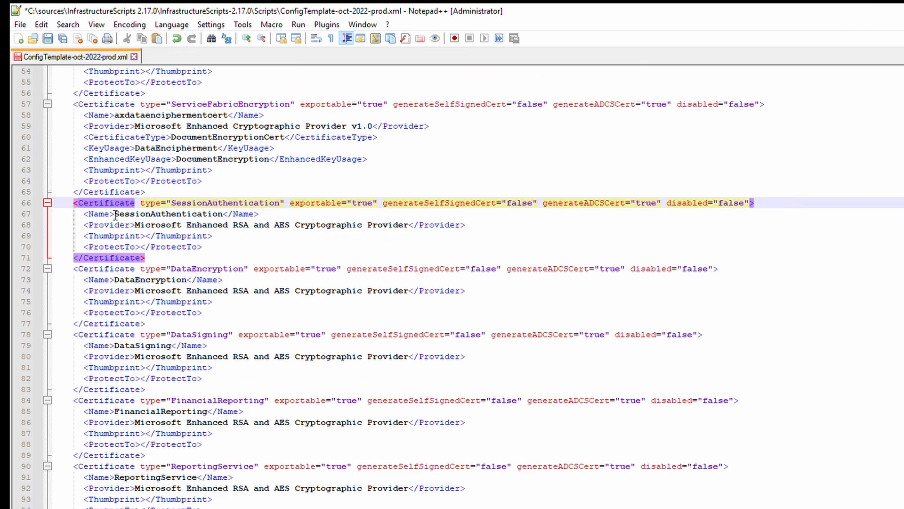
{"action": "scroll", "coordinate": [142, 181], "scroll_direction": "up", "scroll_amount": 4}
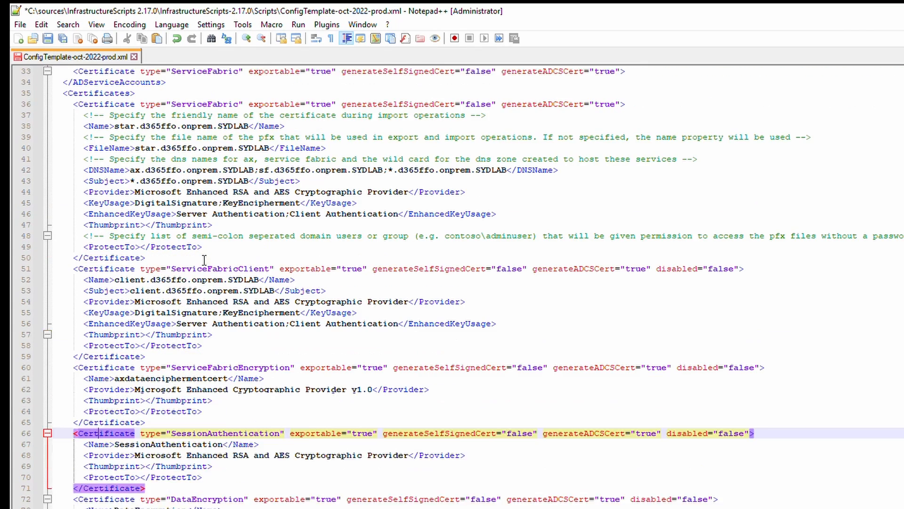
{"action": "scroll", "coordinate": [206, 253], "scroll_direction": "up", "scroll_amount": 3}
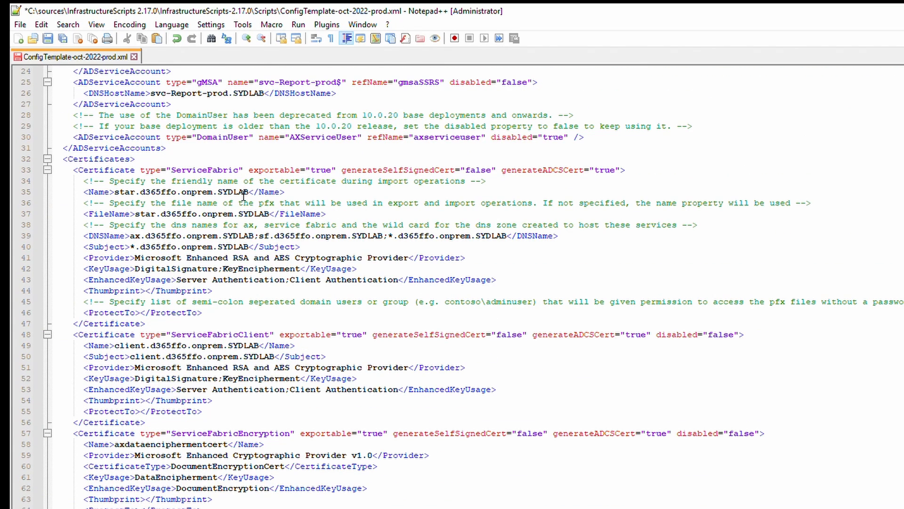
{"action": "left_click", "coordinate": [183, 193]}
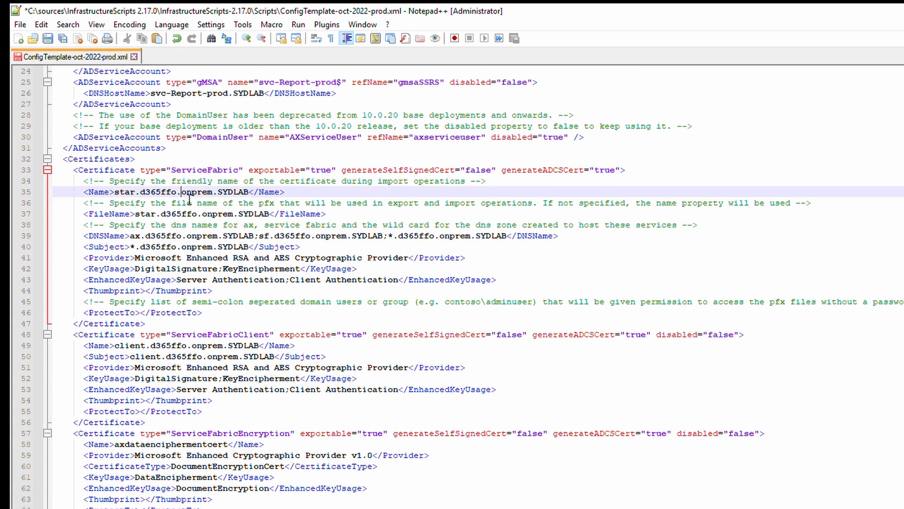
{"action": "scroll", "coordinate": [191, 200], "scroll_direction": "up", "scroll_amount": 2}
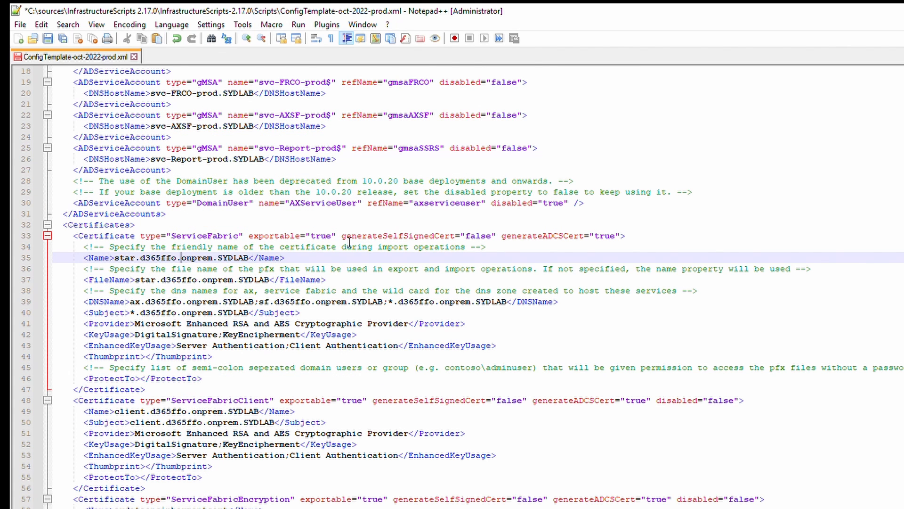
{"action": "left_click_drag", "start_coordinate": [342, 237], "coordinate": [482, 242]}
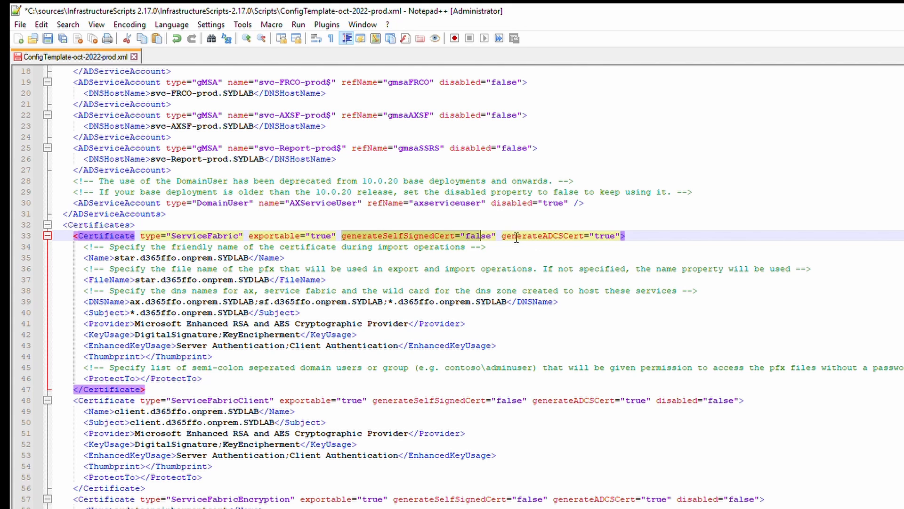
{"action": "left_click_drag", "start_coordinate": [543, 235], "coordinate": [574, 243]}
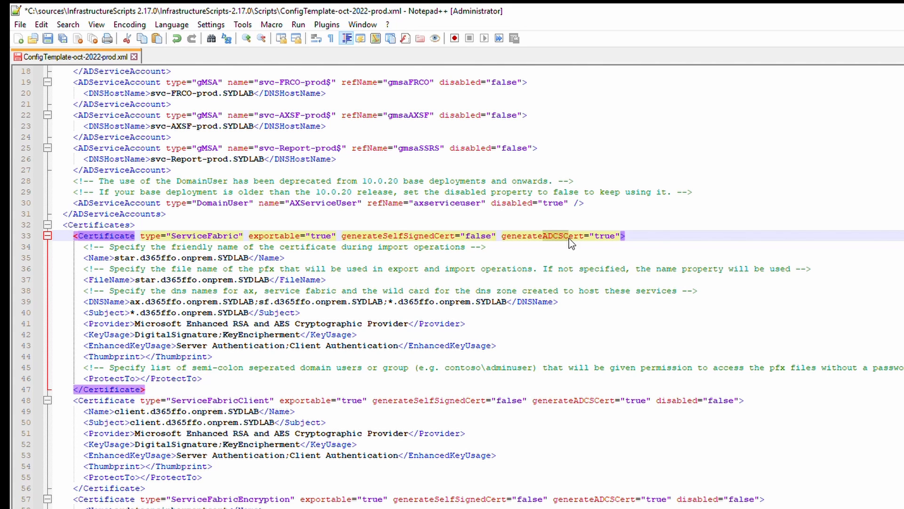
{"action": "left_click", "coordinate": [613, 238]}
{"action": "left_click", "coordinate": [629, 400]}
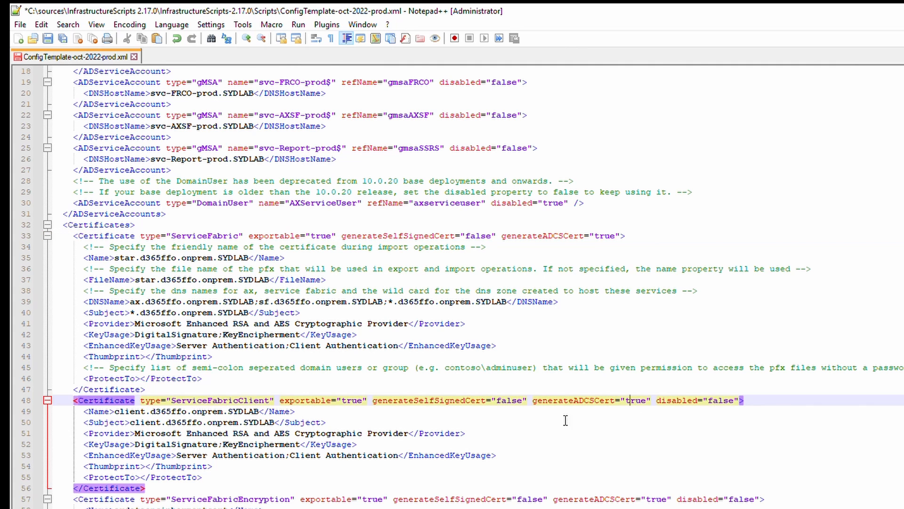
{"action": "left_click", "coordinate": [665, 500]}
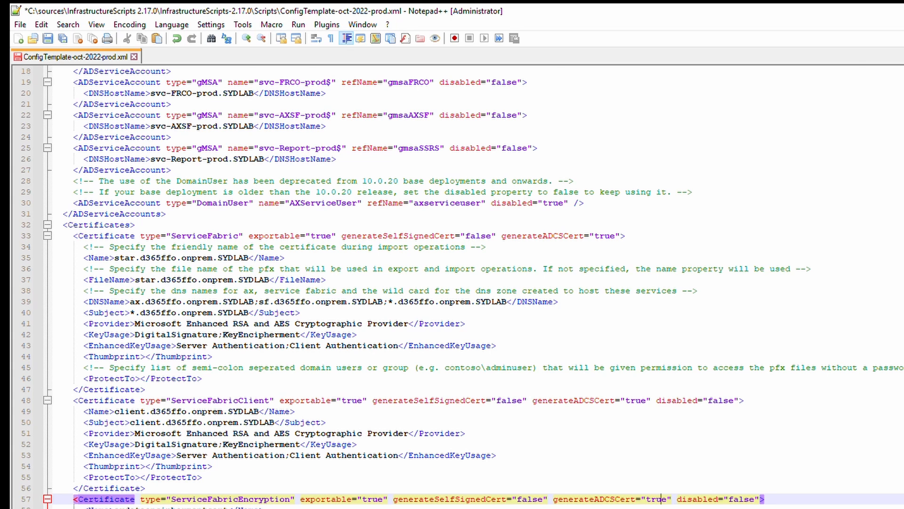
{"action": "left_click", "coordinate": [160, 259]}
{"action": "left_click_drag", "start_coordinate": [115, 259], "coordinate": [254, 260]}
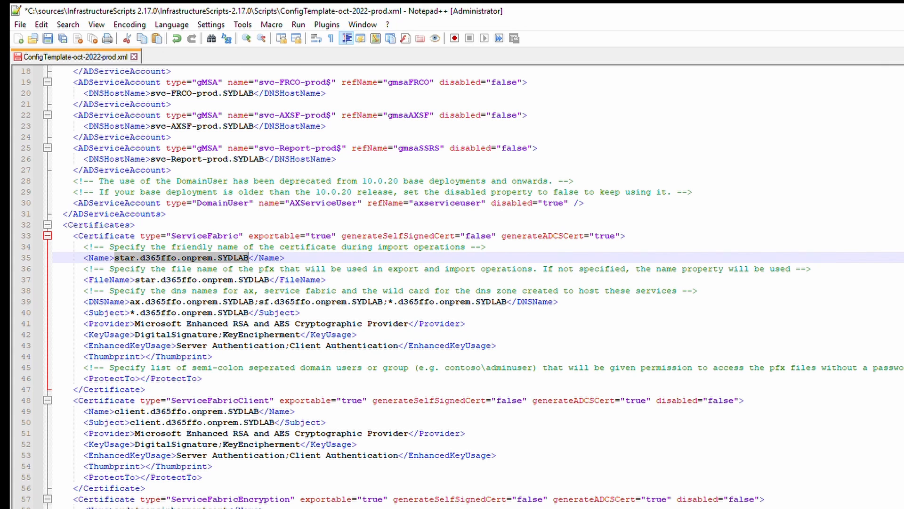
Strip d365ffo.onprem. from the ServiceFabric certificate name and its DNS names.
{"action": "left_click_drag", "start_coordinate": [218, 259], "coordinate": [143, 259]}
{"action": "key", "text": "Delete"}
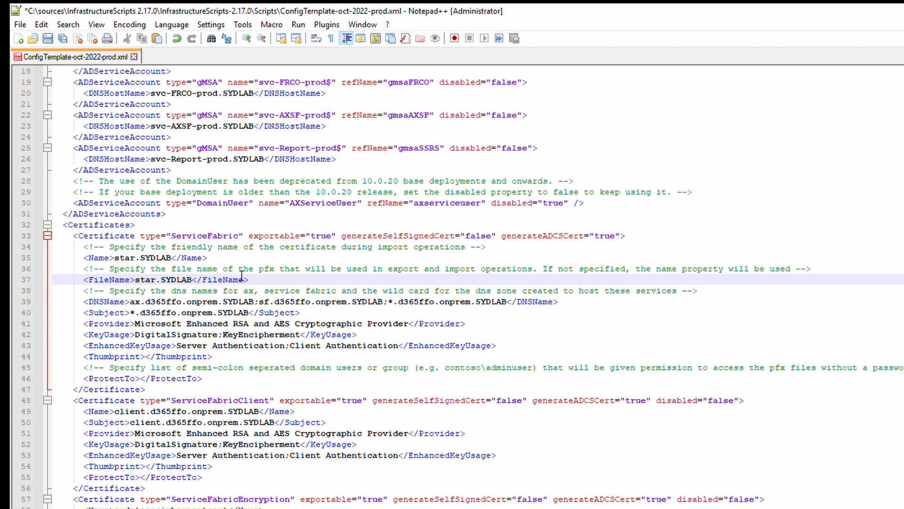
{"action": "left_click", "coordinate": [145, 302]}
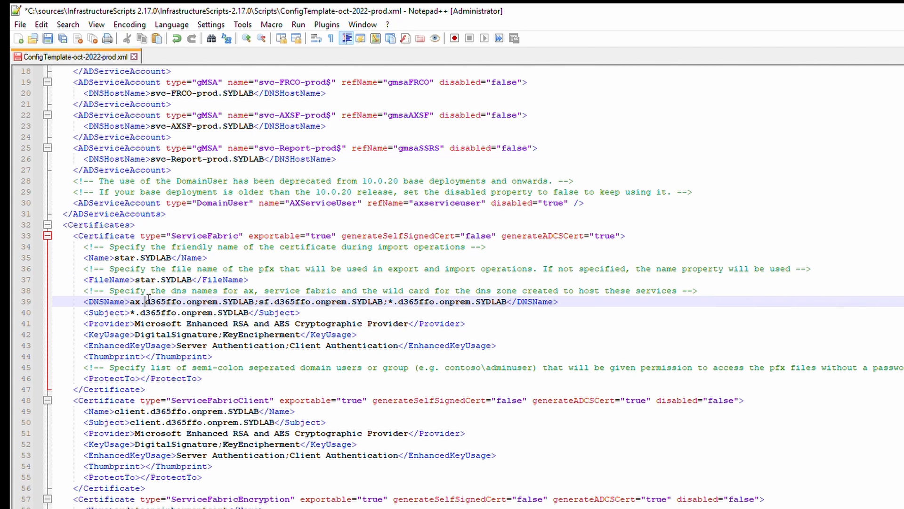
{"action": "left_click", "coordinate": [249, 291]}
{"action": "double_click", "coordinate": [249, 291]}
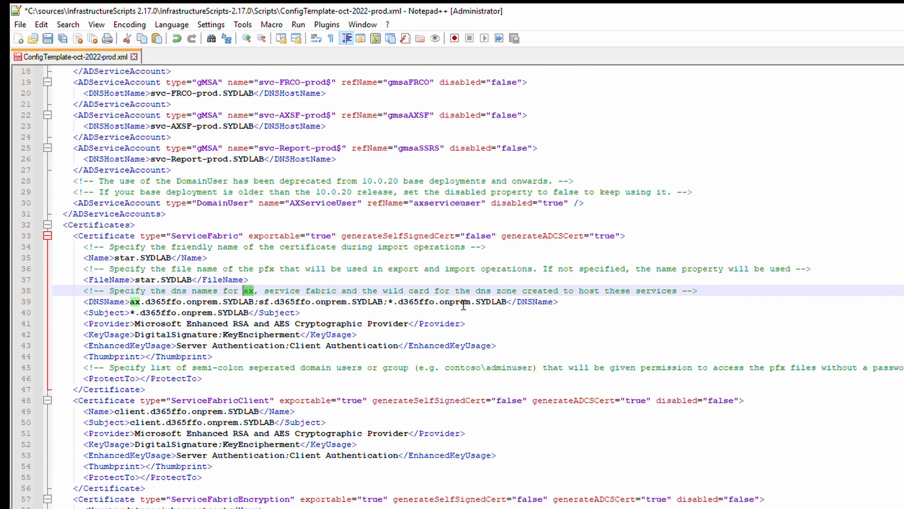
{"action": "left_click_drag", "start_coordinate": [475, 302], "coordinate": [400, 306]}
{"action": "key", "text": "Delete"}
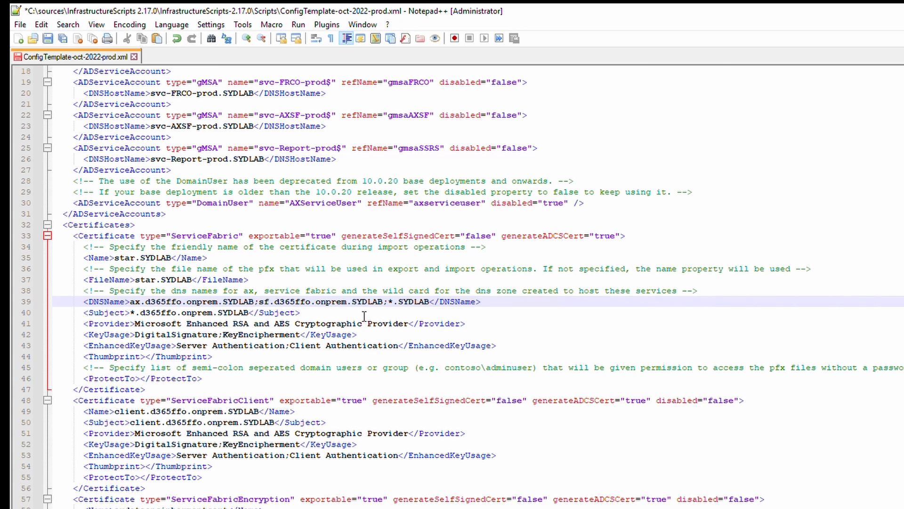
{"action": "left_click", "coordinate": [353, 303]}
{"action": "left_click_drag", "start_coordinate": [353, 304], "coordinate": [145, 305]}
{"action": "key", "text": "Delete"}
{"action": "key", "text": "Delete"}
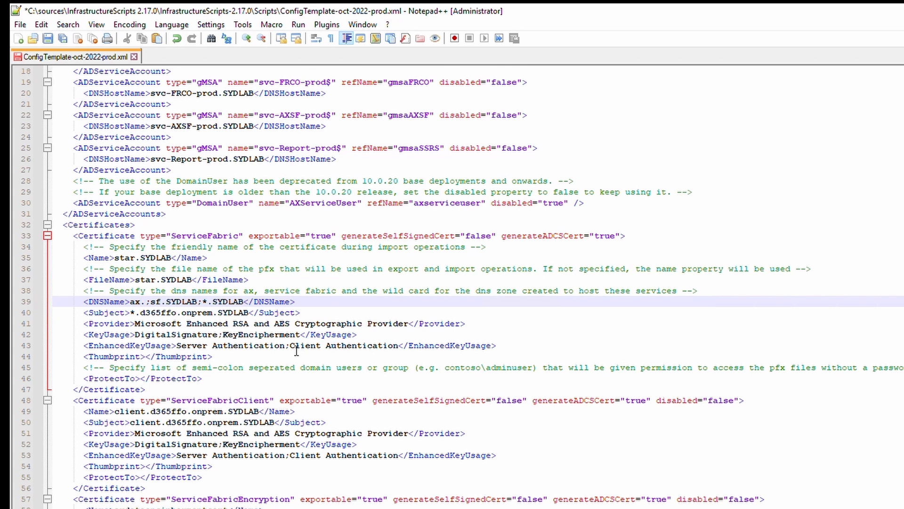
Change the DNS names' domain to syd.lab, giving ax.syd.lab;sf.syd.lab;*.syd.lab.
{"action": "type", "text": "syd"}
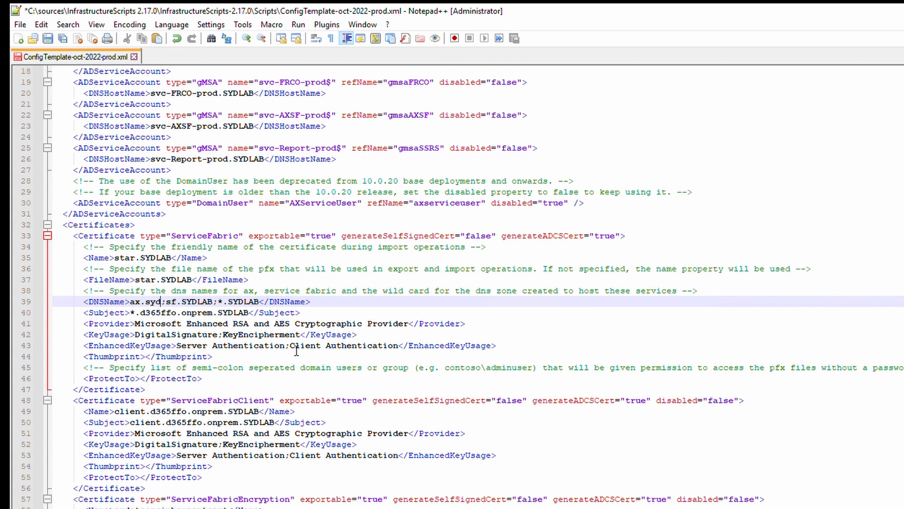
{"action": "type", "text": "l"}
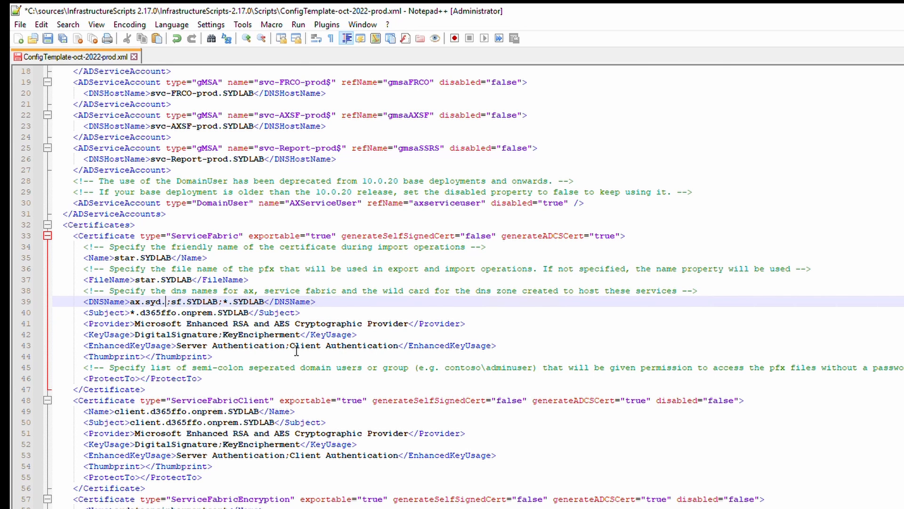
{"action": "type", "text": "lab"}
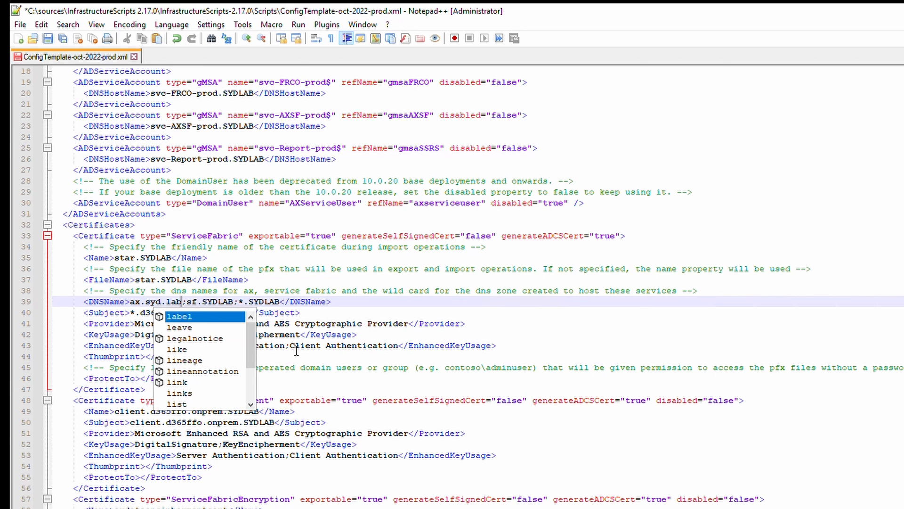
{"action": "left_click", "coordinate": [228, 304]}
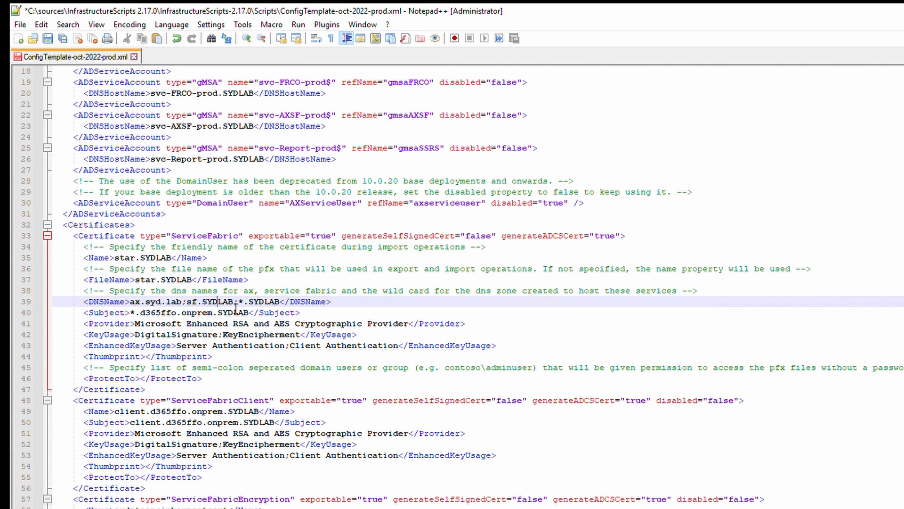
{"action": "double_click", "coordinate": [225, 303]}
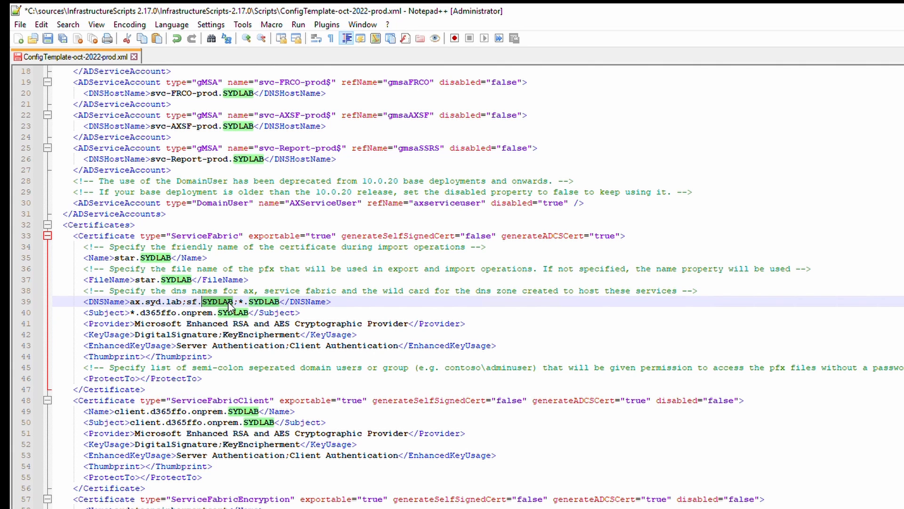
{"action": "type", "text": "syd.lab"}
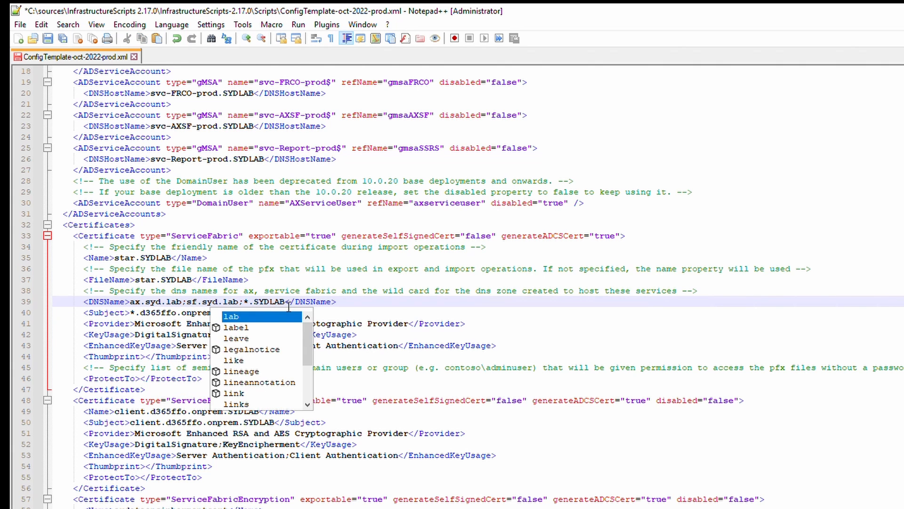
{"action": "left_click", "coordinate": [270, 303]}
{"action": "double_click", "coordinate": [270, 303]}
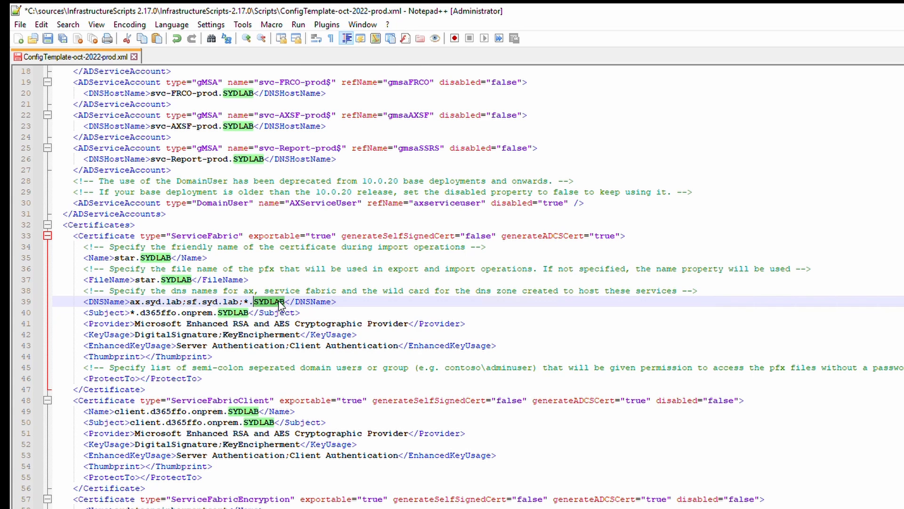
{"action": "type", "text": "syd.lab"}
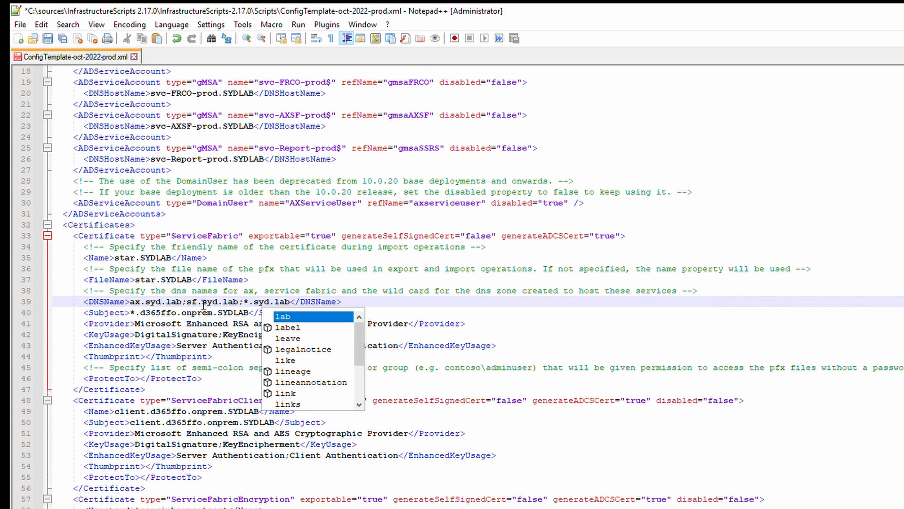
Set the certificate Subject to *.syd.lab and save the config file.
{"action": "left_click", "coordinate": [193, 313]}
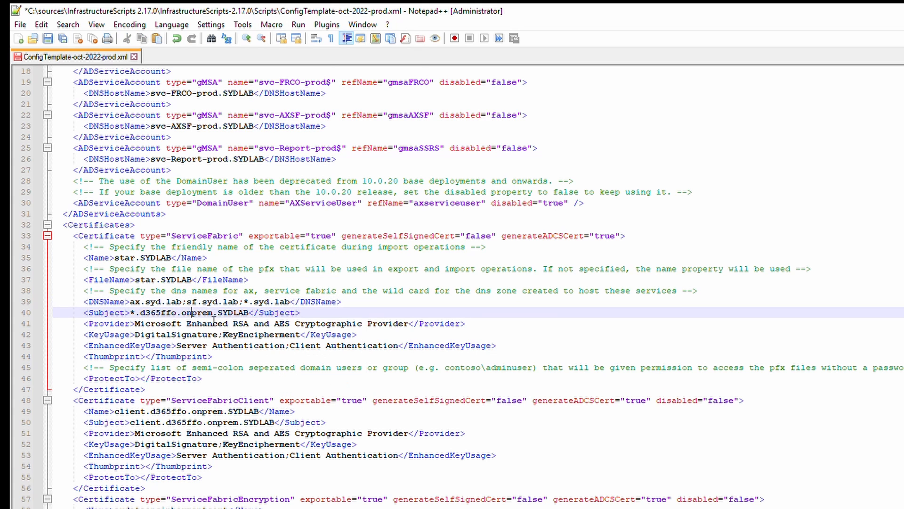
{"action": "left_click_drag", "start_coordinate": [249, 314], "coordinate": [140, 314]}
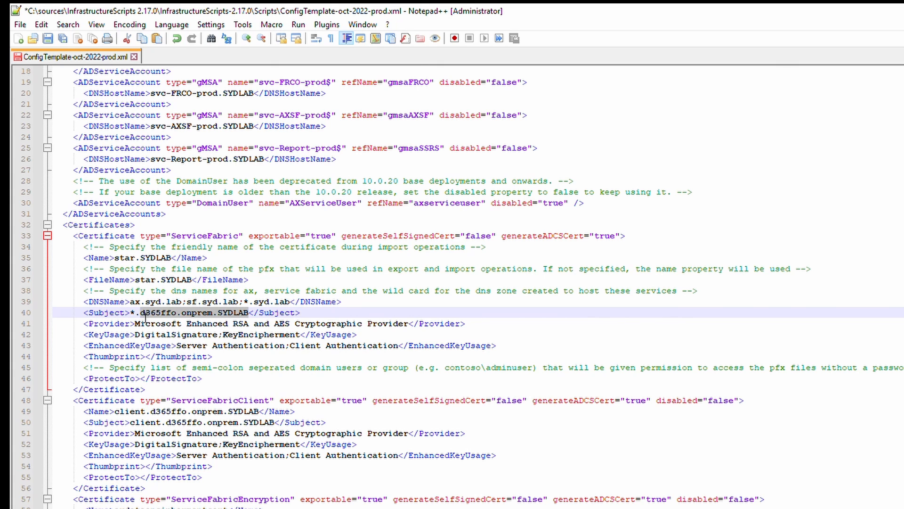
{"action": "type", "text": "syd.lab"}
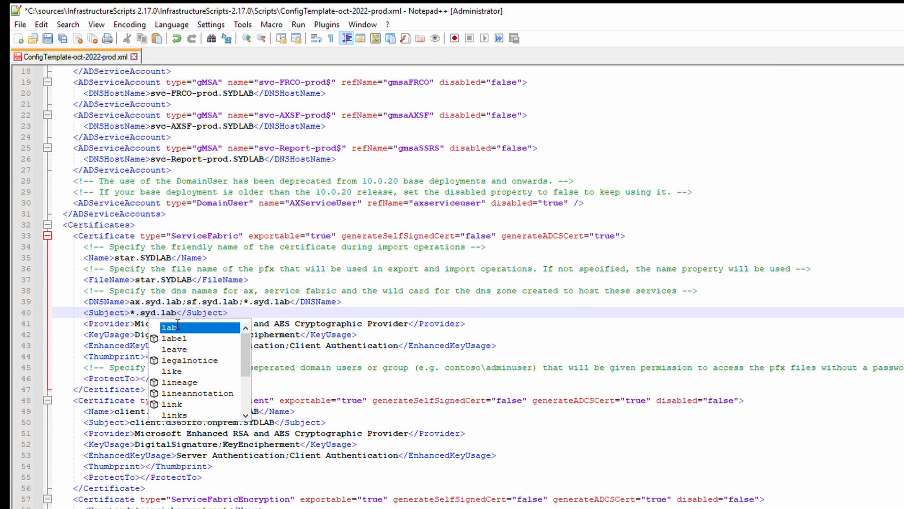
{"action": "left_click", "coordinate": [212, 303]}
{"action": "left_click", "coordinate": [110, 325]}
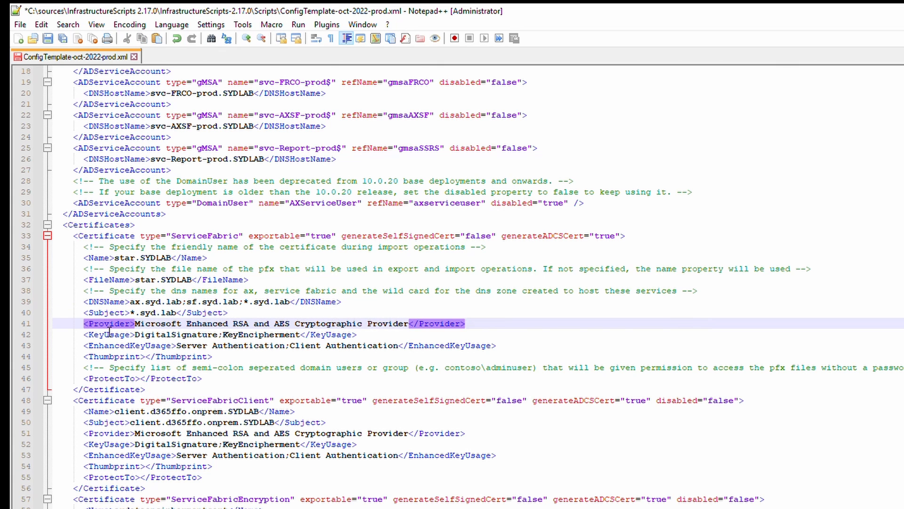
{"action": "left_click_drag", "start_coordinate": [104, 325], "coordinate": [171, 346]}
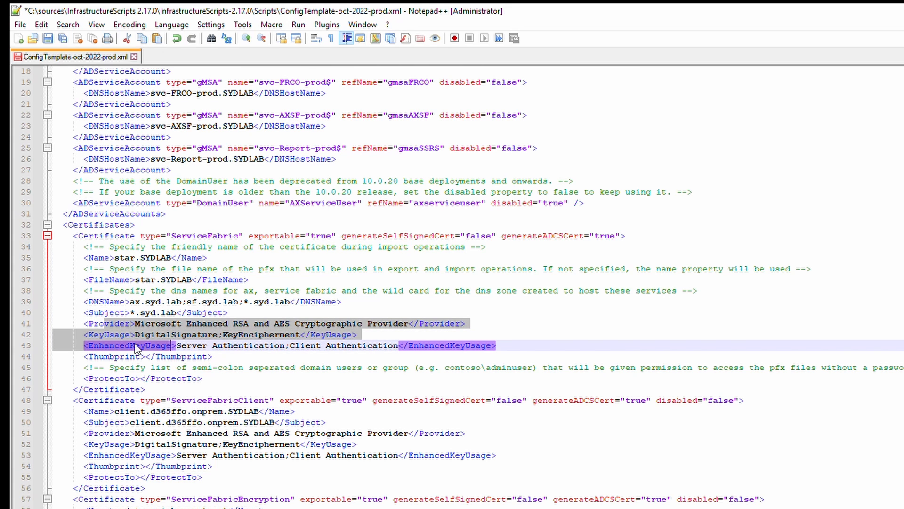
{"action": "left_click", "coordinate": [195, 349]}
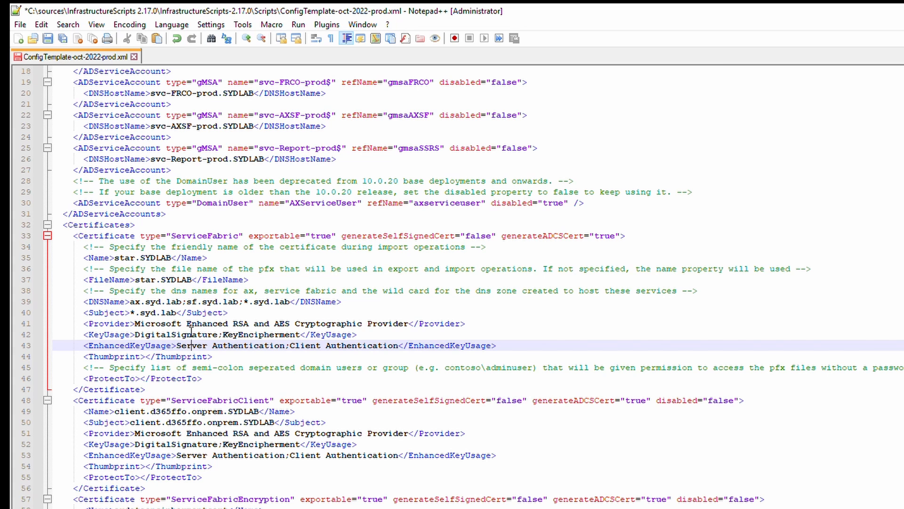
{"action": "key", "text": "ctrl+s"}
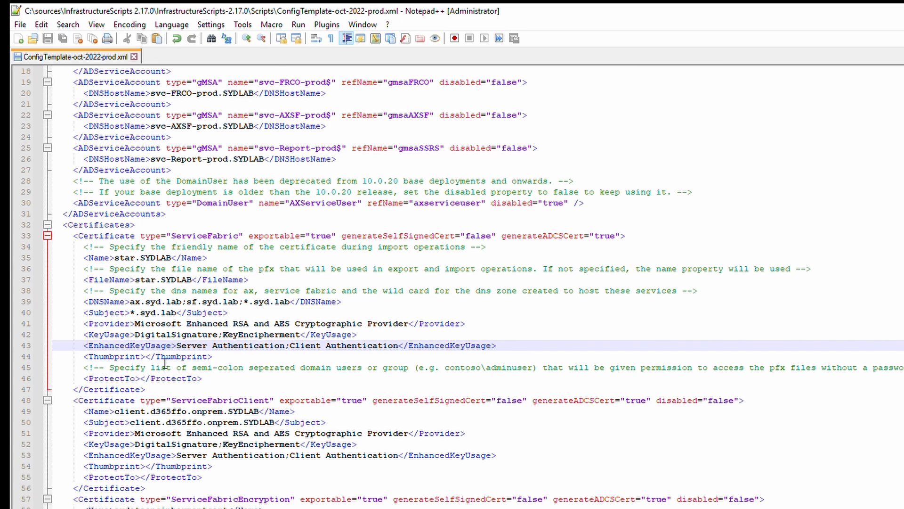
{"action": "left_click", "coordinate": [149, 358]}
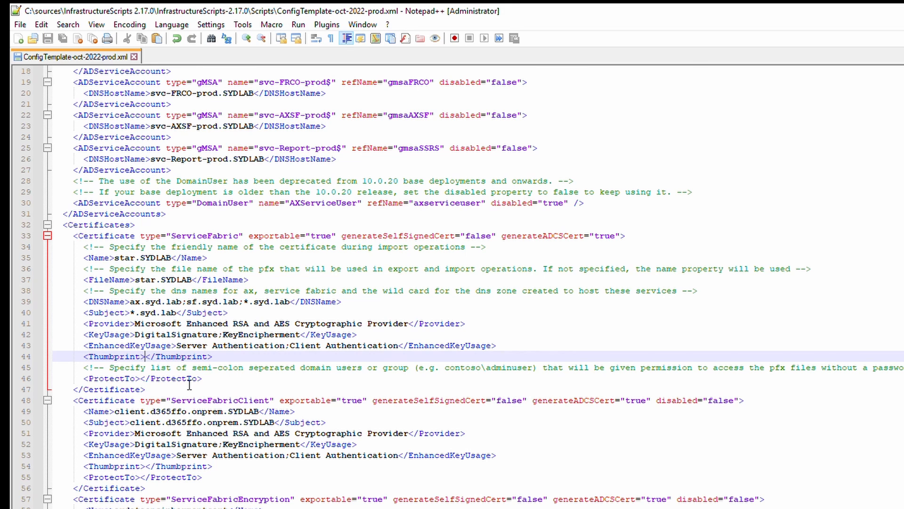
Enter SYDLAB\administrator;SYDLAB\domain admins in the ServiceFabric certificate's ProtectTo element.
{"action": "left_click", "coordinate": [144, 379]}
{"action": "left_click_drag", "start_coordinate": [113, 368], "coordinate": [138, 379]}
{"action": "left_click", "coordinate": [142, 380]}
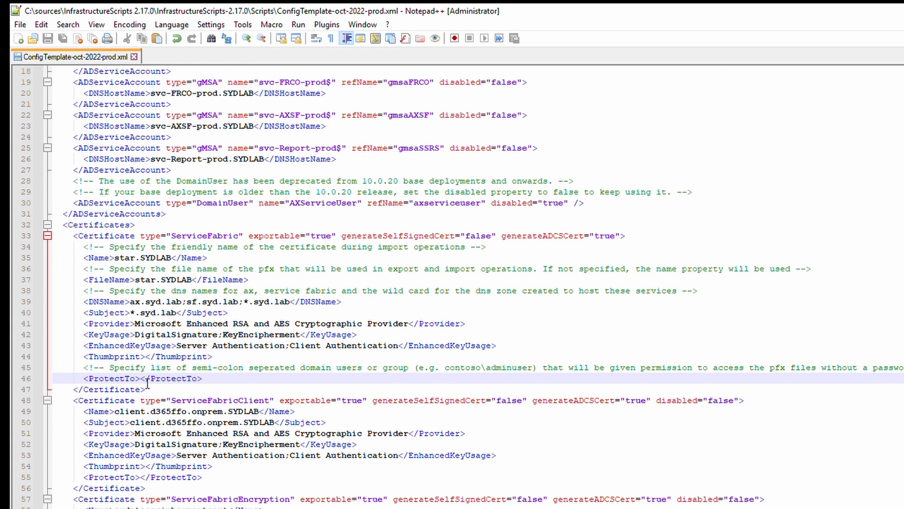
{"action": "type", "text": "SYDLAB"}
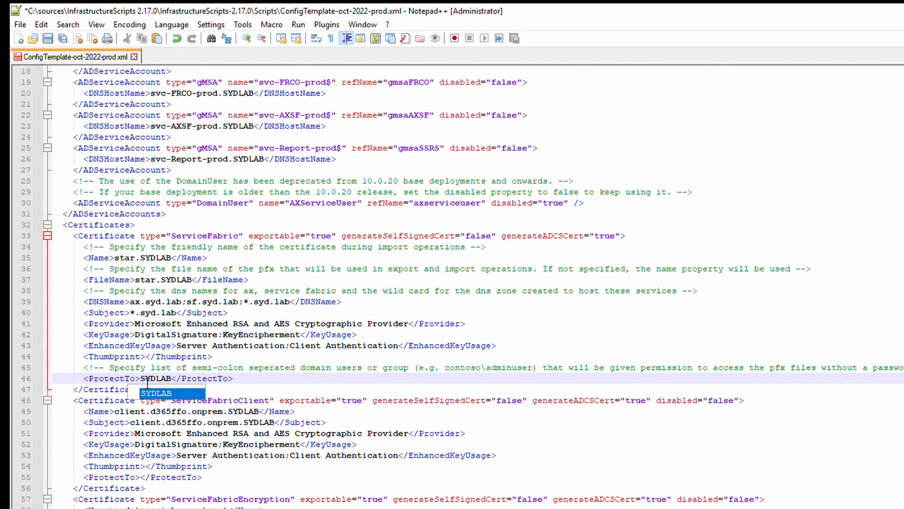
{"action": "type", "text": "\\adminis"}
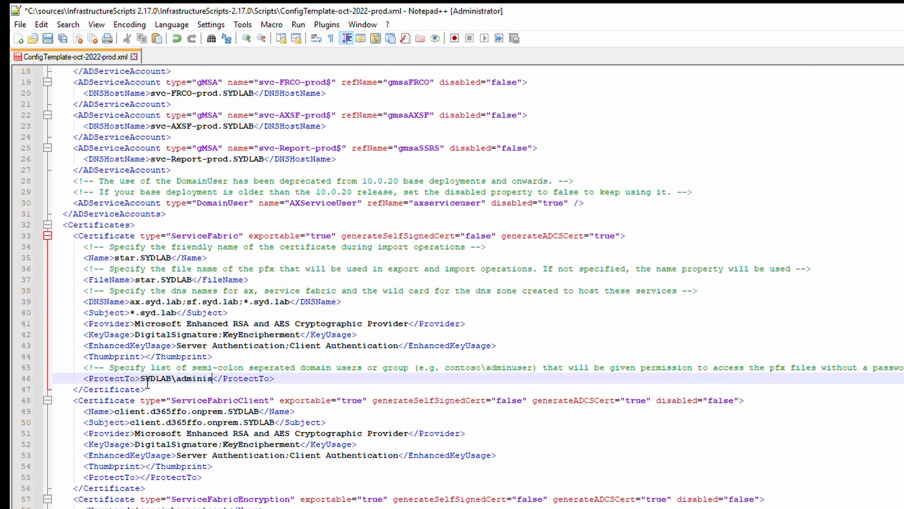
{"action": "type", "text": "trator;"}
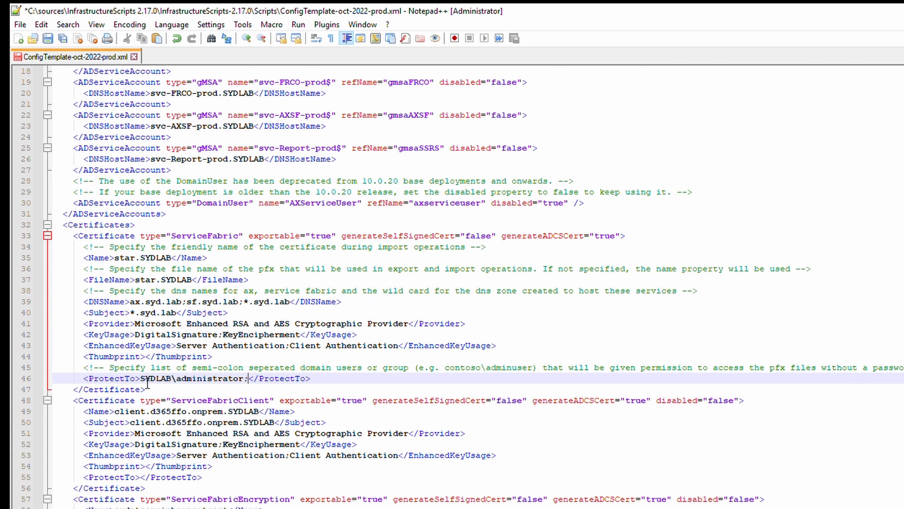
{"action": "type", "text": "SYDLAB"}
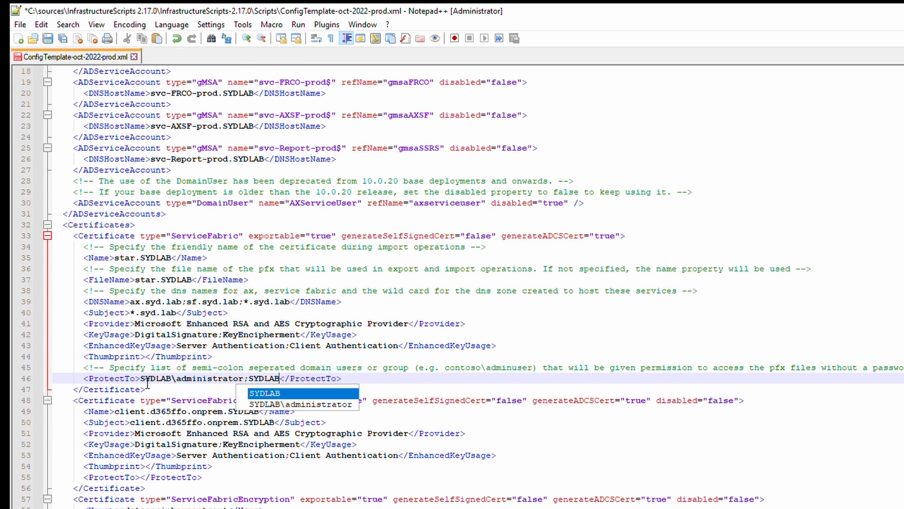
{"action": "type", "text": "\\"}
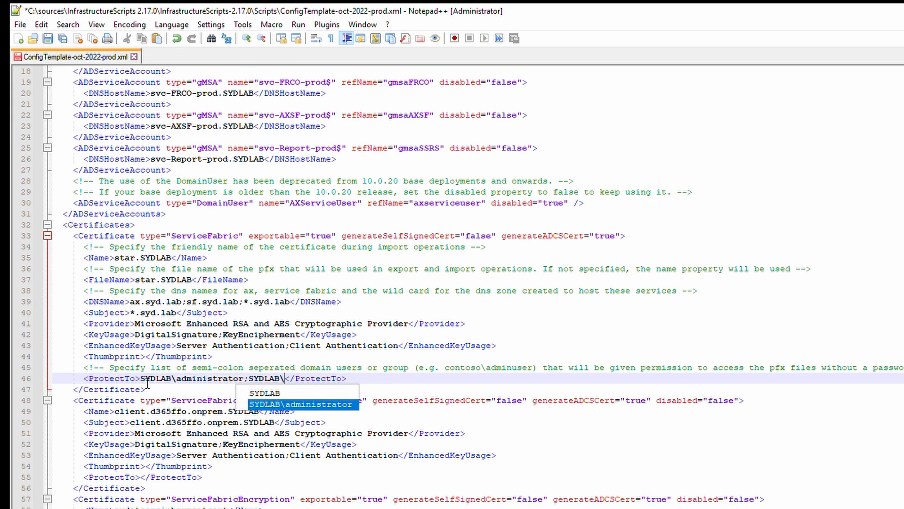
{"action": "type", "text": "domain "}
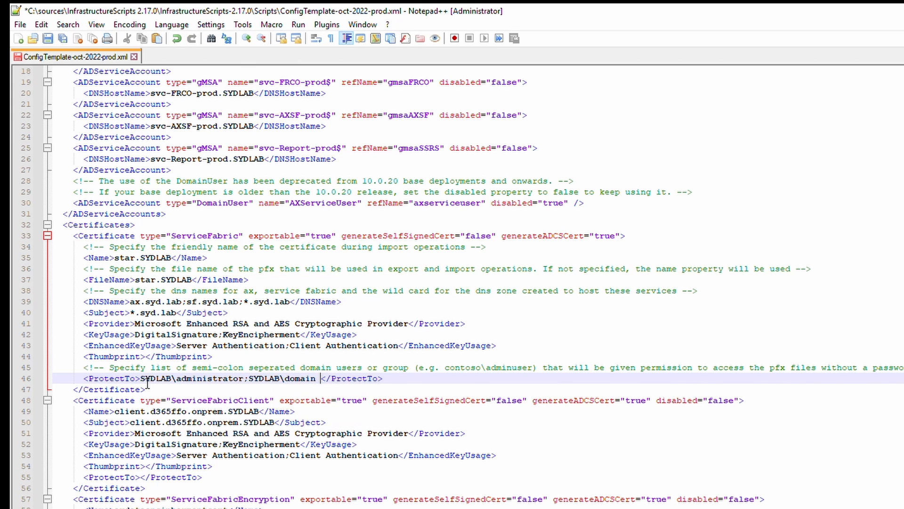
{"action": "type", "text": "a"}
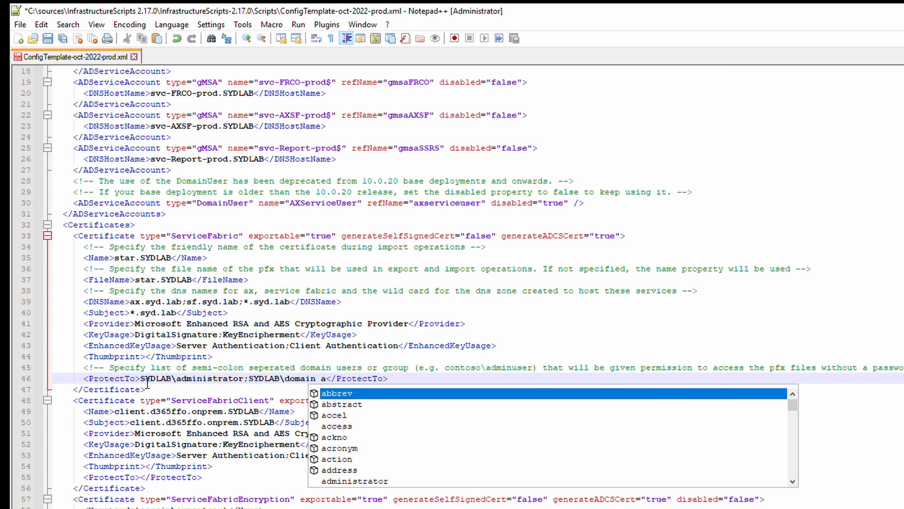
{"action": "type", "text": "dmins"}
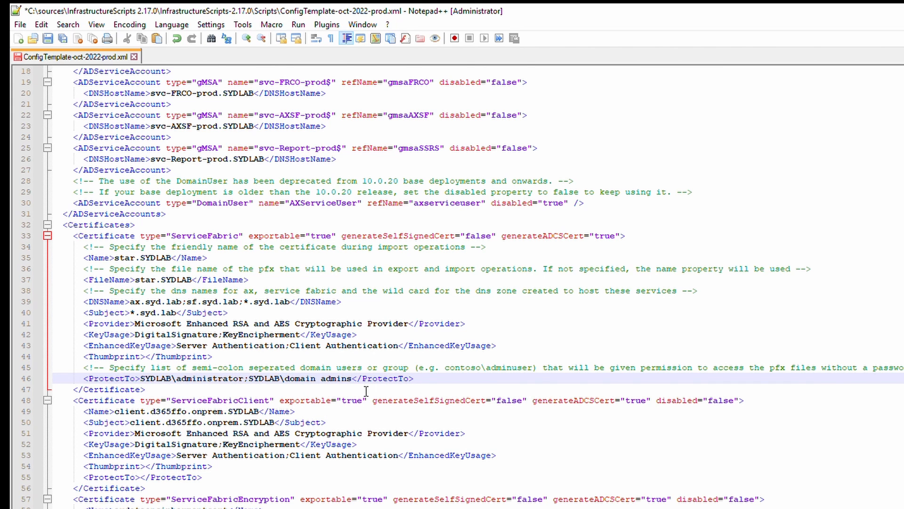
{"action": "left_click_drag", "start_coordinate": [356, 382], "coordinate": [140, 383]}
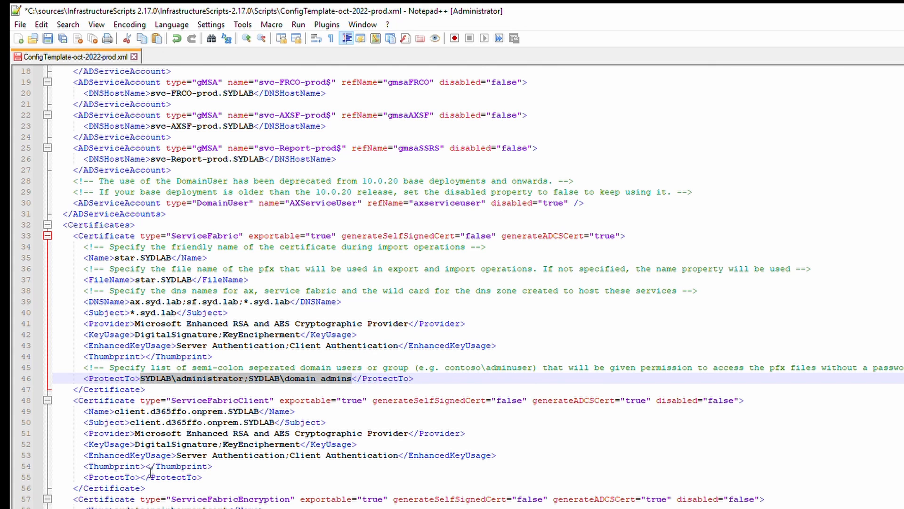
{"action": "left_click_drag", "start_coordinate": [84, 477], "coordinate": [202, 477]}
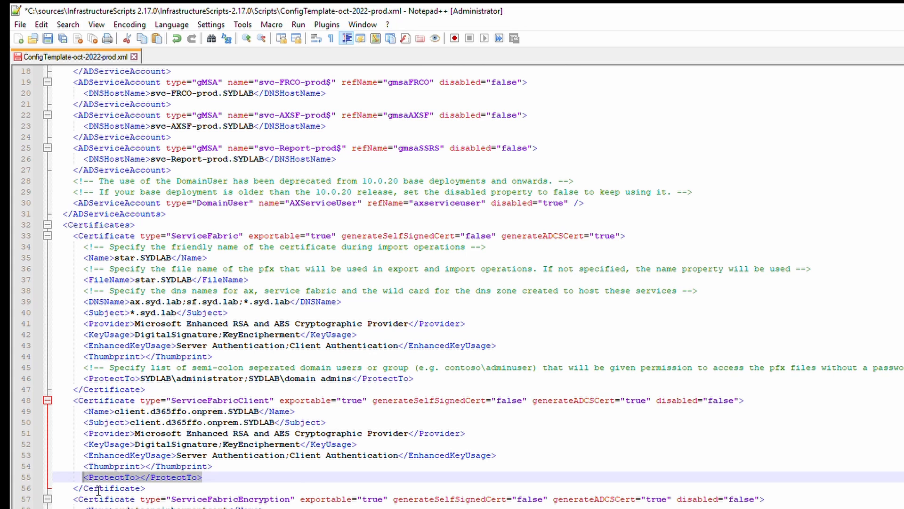
Replace all 13 empty <ProtectTo></ProtectTo> tags with the SYDLAB administrator and domain admins list.
{"action": "key", "text": "ctrl+f"}
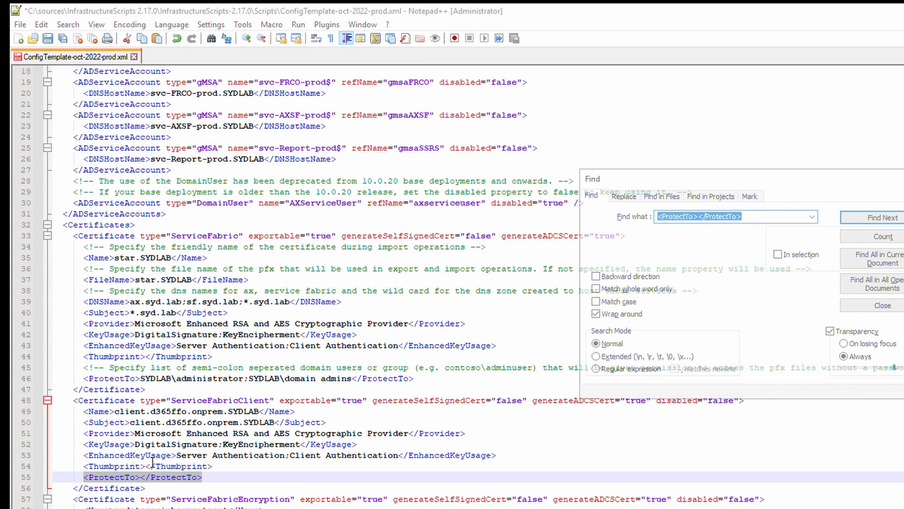
{"action": "left_click", "coordinate": [632, 200]}
{"action": "double_click", "coordinate": [716, 235]}
{"action": "type", "text": "SYDLAB\\administrator;SYDLAB\\domain admins</ProtectTo>"}
{"action": "double_click", "coordinate": [699, 220]}
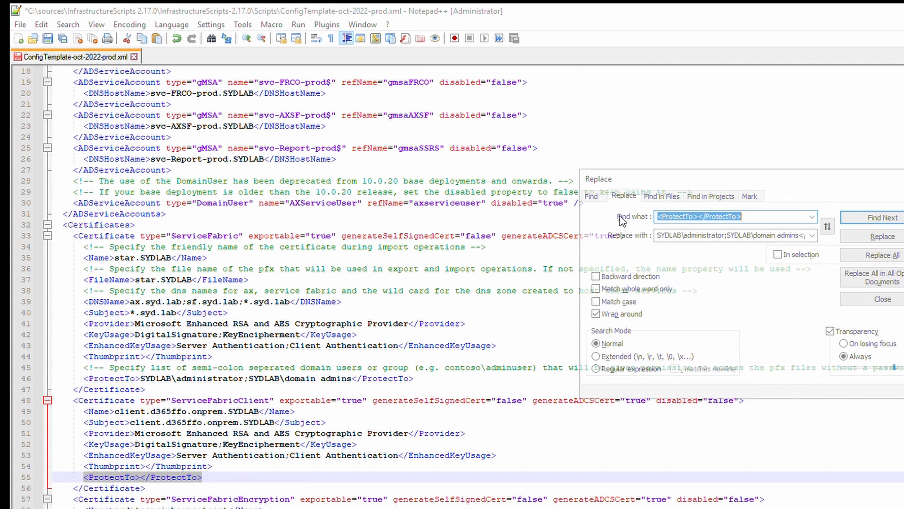
{"action": "left_click_drag", "start_coordinate": [706, 222], "coordinate": [631, 222]}
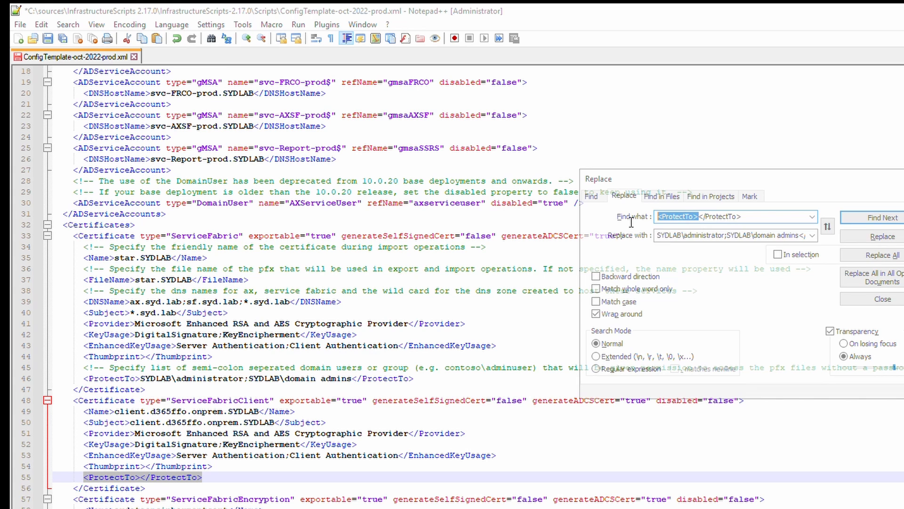
{"action": "left_click", "coordinate": [666, 245]}
{"action": "left_click", "coordinate": [672, 245]}
{"action": "left_click", "coordinate": [672, 245]}
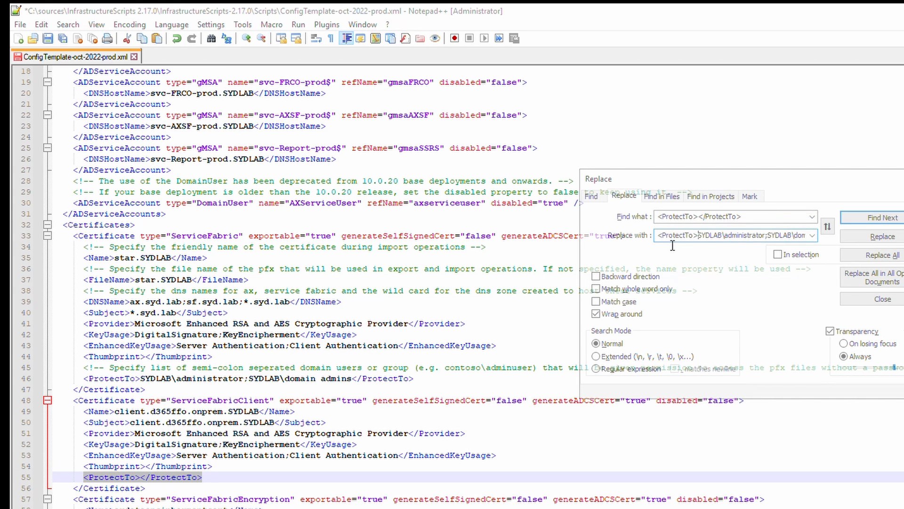
{"action": "left_click", "coordinate": [889, 258]}
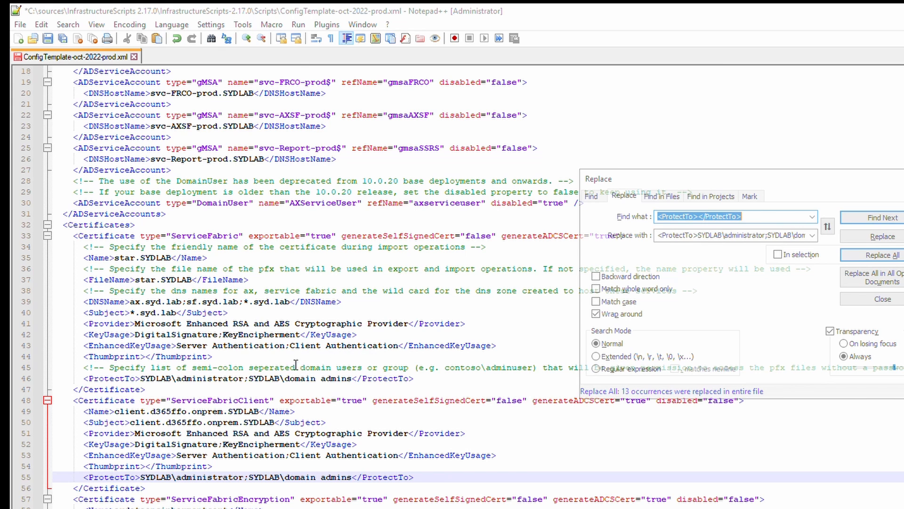
{"action": "left_click", "coordinate": [249, 470]}
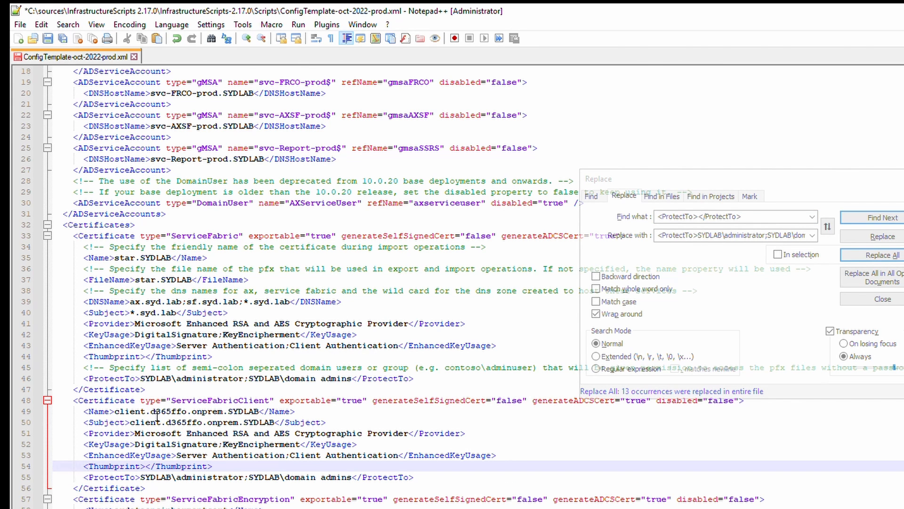
{"action": "left_click_drag", "start_coordinate": [151, 411], "coordinate": [228, 417]}
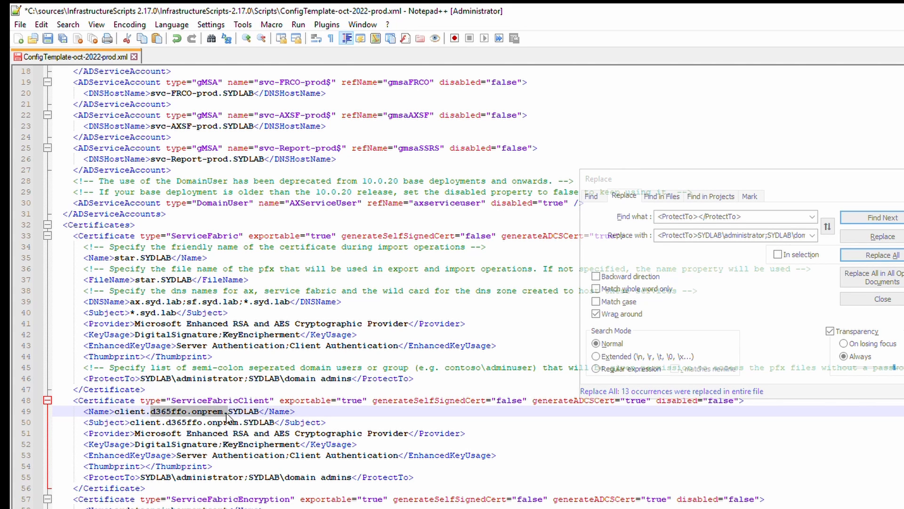
Drop d365ffo.onprem.SYDLAB from the ServiceFabricClient name and append -prod, making it client-prod.
{"action": "key", "text": "Delete"}
{"action": "key", "text": "BackSpace"}
{"action": "key", "text": "Delete"}
{"action": "key", "text": "Delete"}
{"action": "key", "text": "Delete"}
{"action": "key", "text": "Delete"}
{"action": "key", "text": "Delete"}
{"action": "key", "text": "Delete"}
{"action": "key", "text": "Delete"}
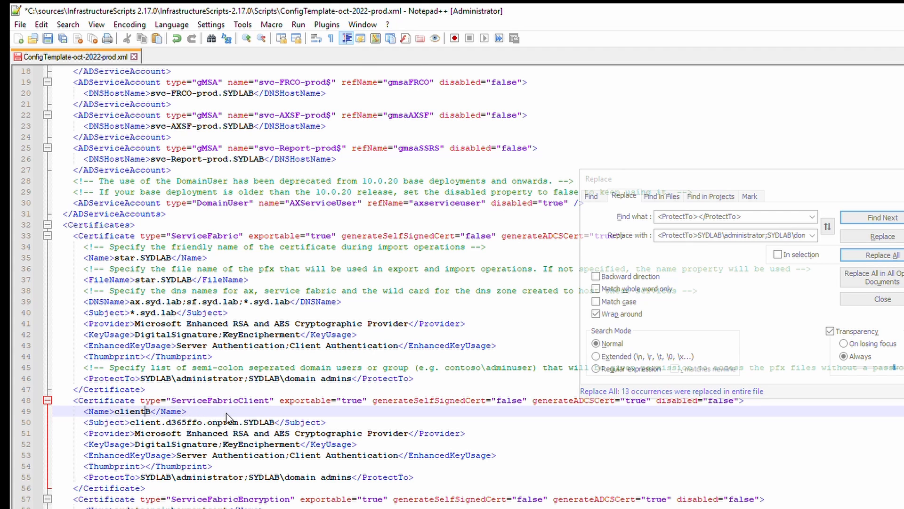
{"action": "type", "text": "-prod"}
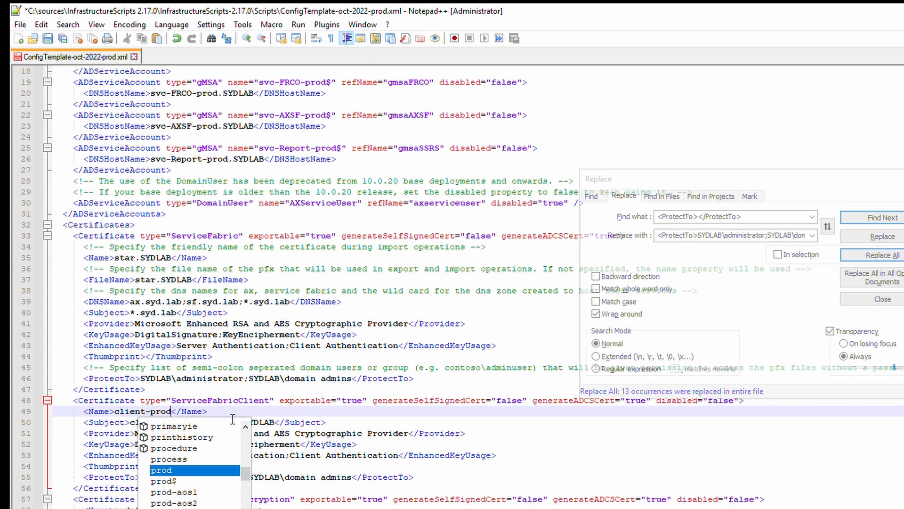
{"action": "left_click", "coordinate": [231, 400]}
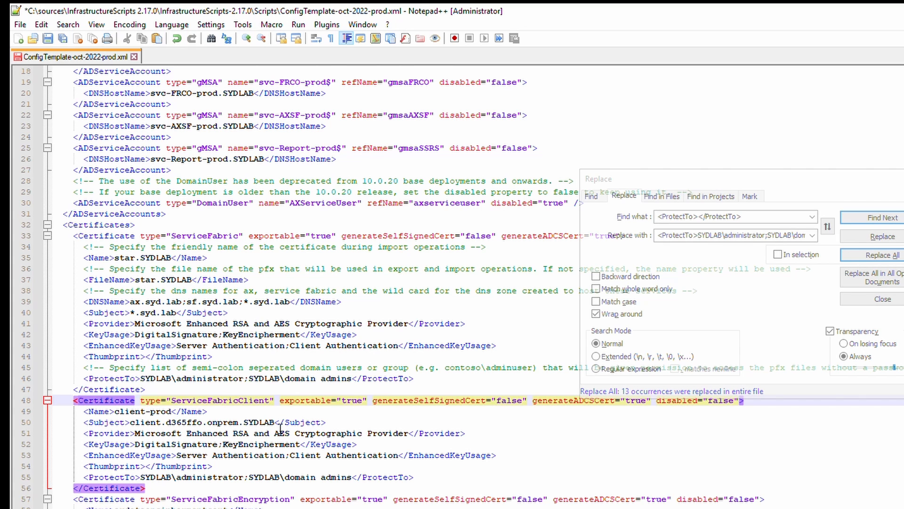
{"action": "left_click_drag", "start_coordinate": [275, 422], "coordinate": [165, 422]}
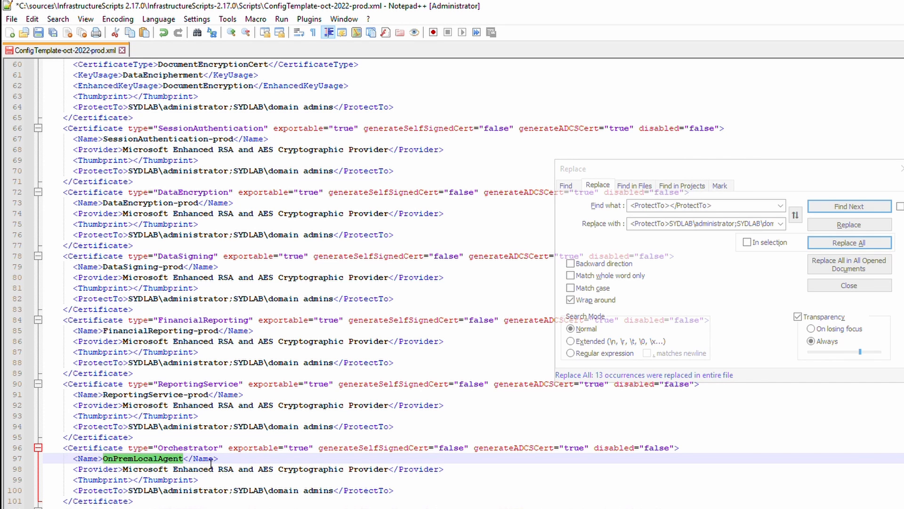
Enter prod-ssrs1.syd.lab as the SSRSHTTPS certificate's name, file name, DNS name and subject.
{"action": "scroll", "coordinate": [458, 285], "scroll_direction": "down", "scroll_amount": 2}
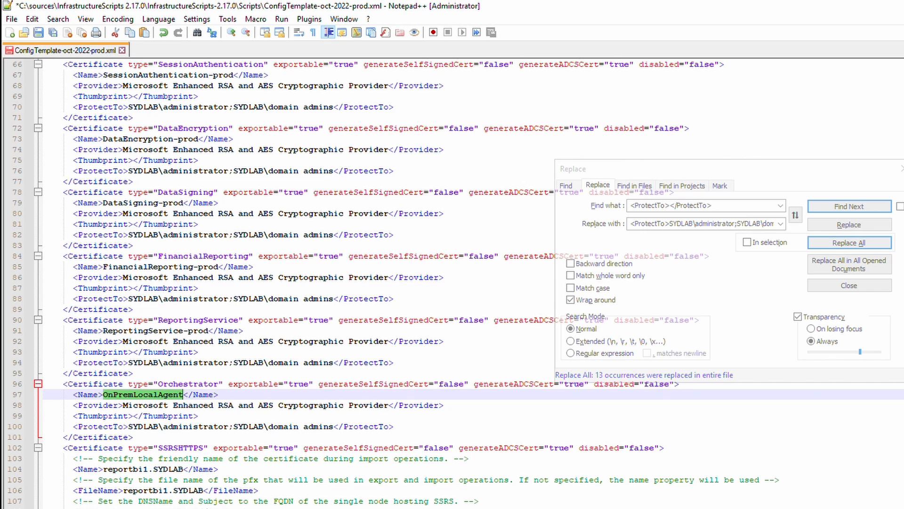
{"action": "left_click", "coordinate": [179, 459]}
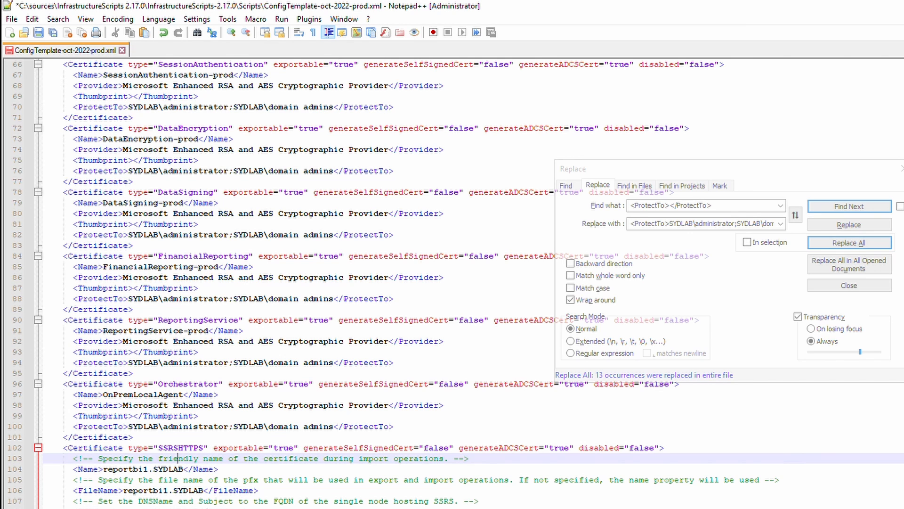
{"action": "left_click", "coordinate": [170, 490]}
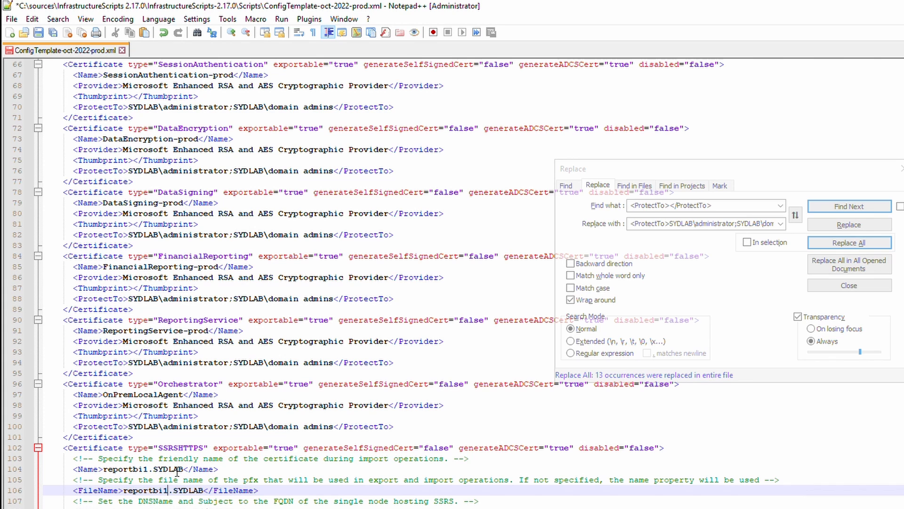
{"action": "left_click_drag", "start_coordinate": [184, 472], "coordinate": [103, 473]}
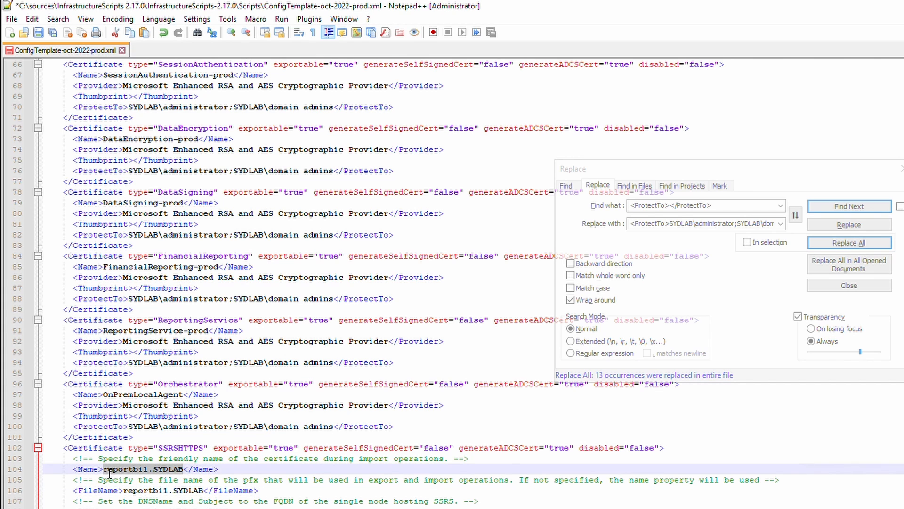
{"action": "type", "text": "prod-"}
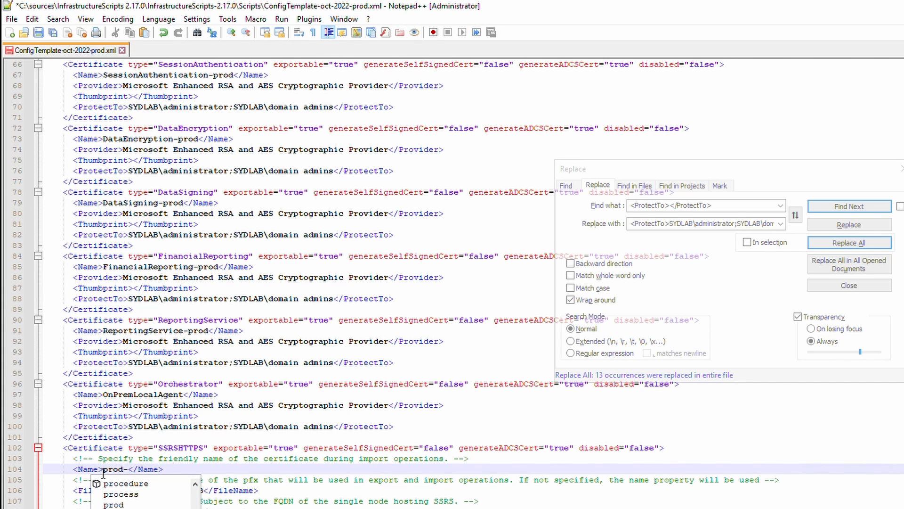
{"action": "type", "text": "ssrs1."}
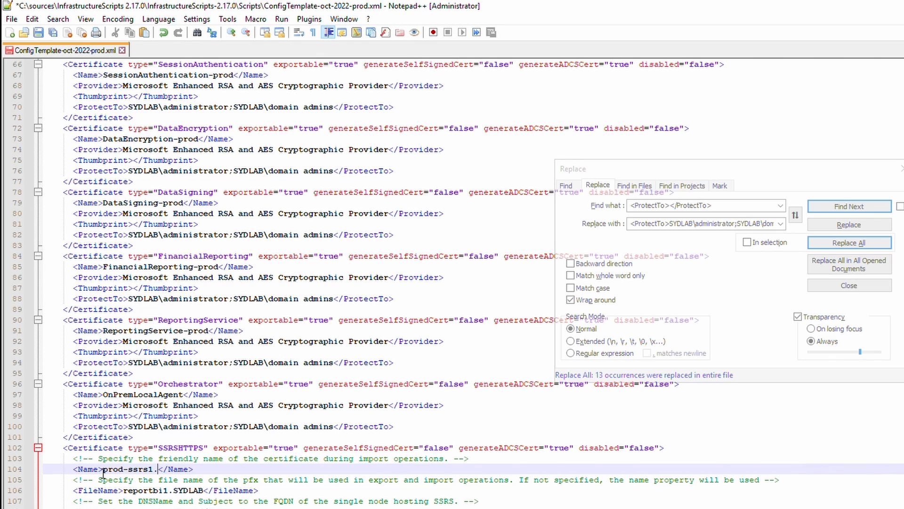
{"action": "type", "text": "syd.kla"}
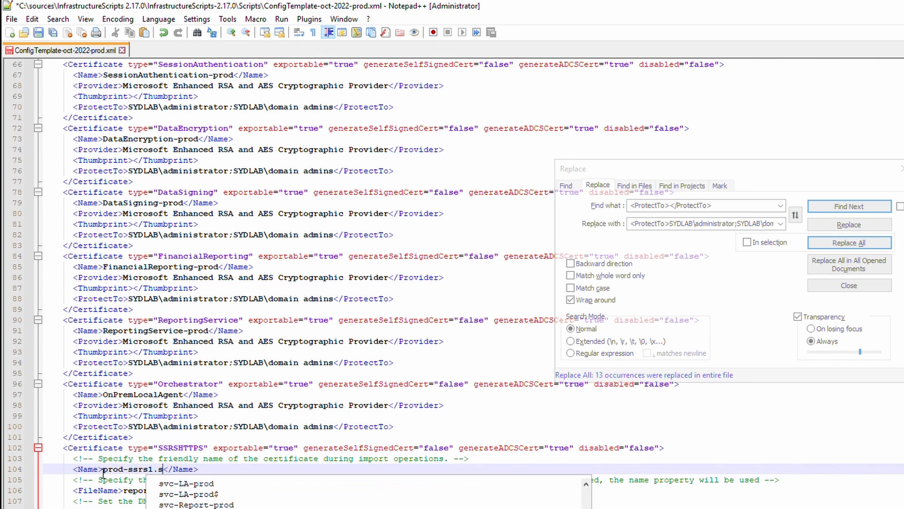
{"action": "key", "text": "BackSpace"}
{"action": "key", "text": "BackSpace"}
{"action": "key", "text": "BackSpace"}
{"action": "type", "text": "lab"}
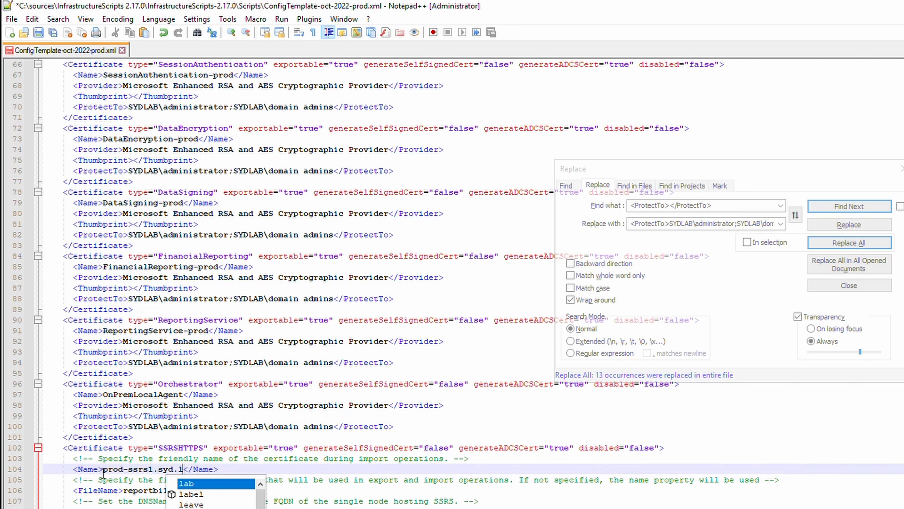
{"action": "left_click_drag", "start_coordinate": [103, 470], "coordinate": [123, 492]}
{"action": "left_click", "coordinate": [204, 493]}
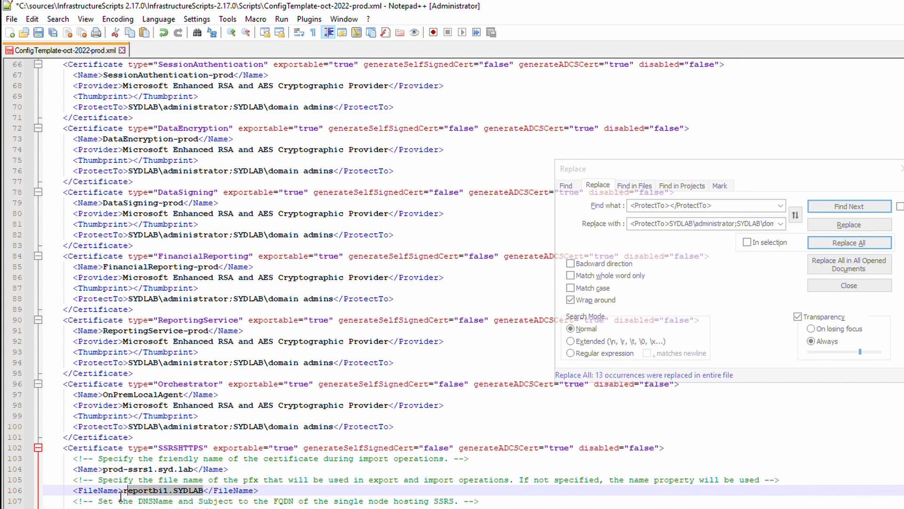
{"action": "type", "text": "prod-ssrs1.syd.lab"}
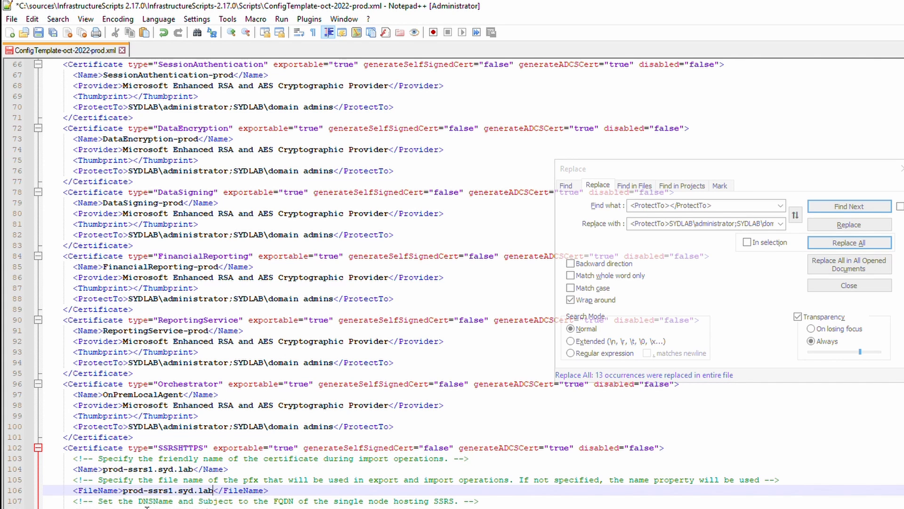
{"action": "left_click_drag", "start_coordinate": [199, 508], "coordinate": [117, 507]}
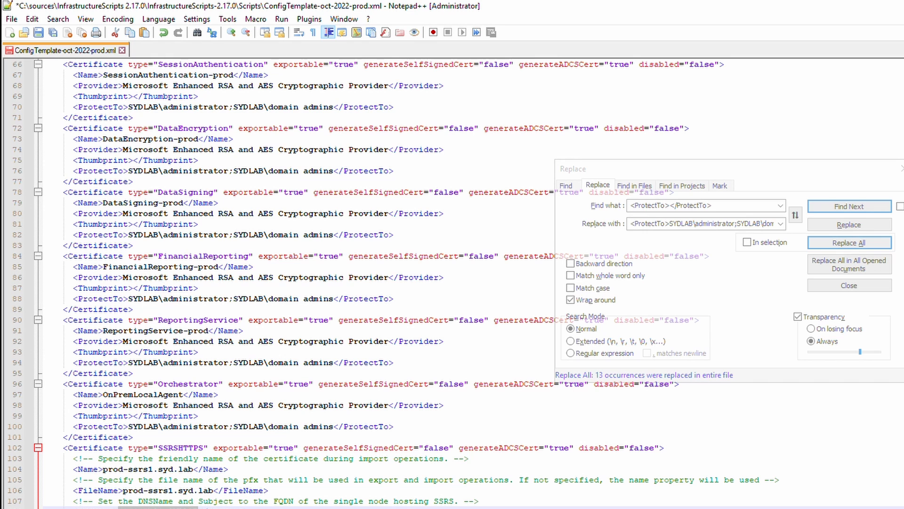
{"action": "type", "text": "prod-ssrs1.syd.lab"}
{"action": "left_click_drag", "start_coordinate": [199, 508], "coordinate": [155, 508]}
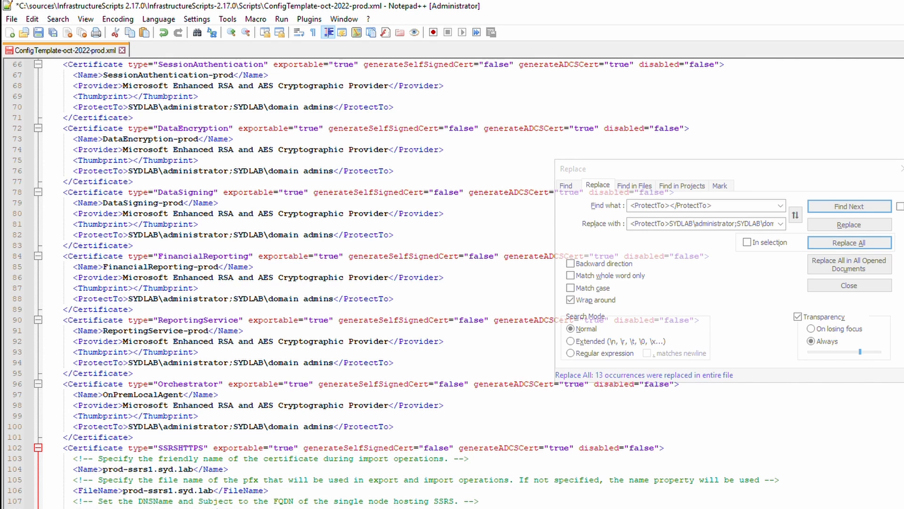
{"action": "type", "text": "prod-ssrs1.syd.lab"}
Name the SQLCluster certificate sql.syd.lab.
{"action": "scroll", "coordinate": [241, 505], "scroll_direction": "down", "scroll_amount": 2}
{"action": "scroll", "coordinate": [170, 452], "scroll_direction": "down", "scroll_amount": 2}
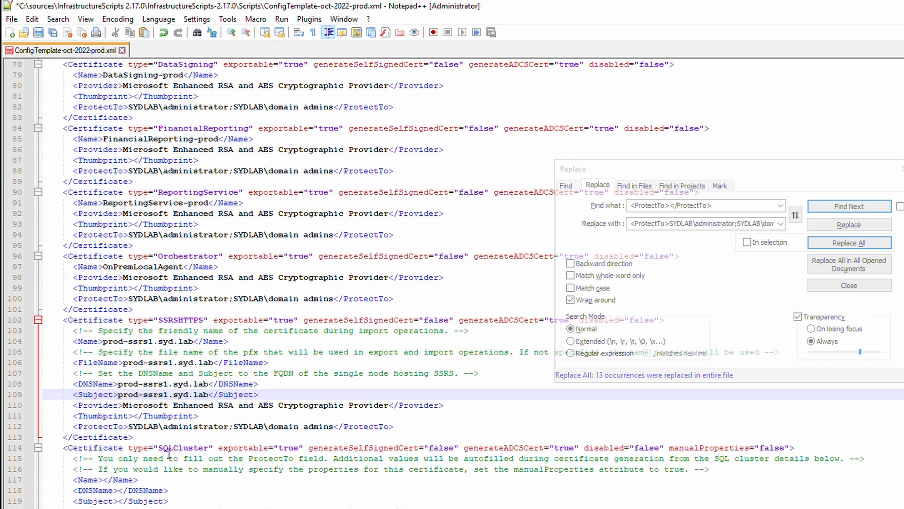
{"action": "left_click", "coordinate": [104, 481]}
{"action": "type", "text": "sql"}
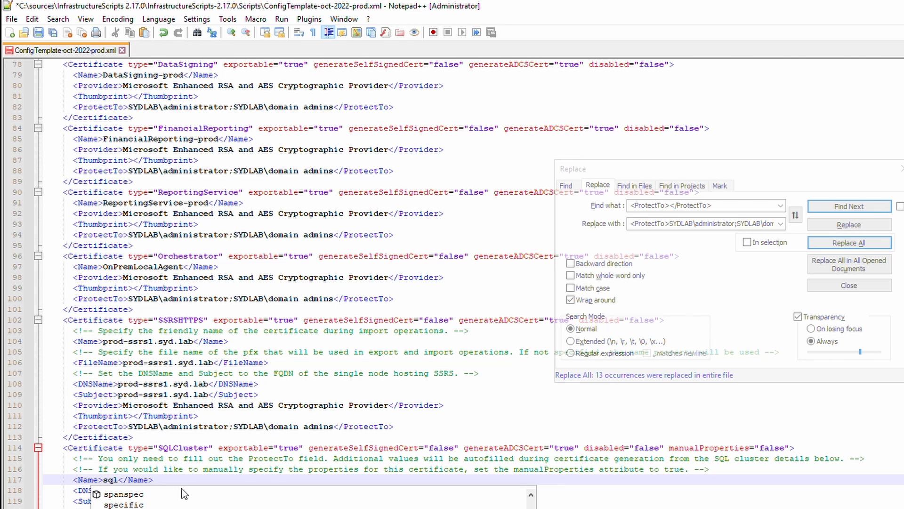
{"action": "type", "text": ".syd.lab"}
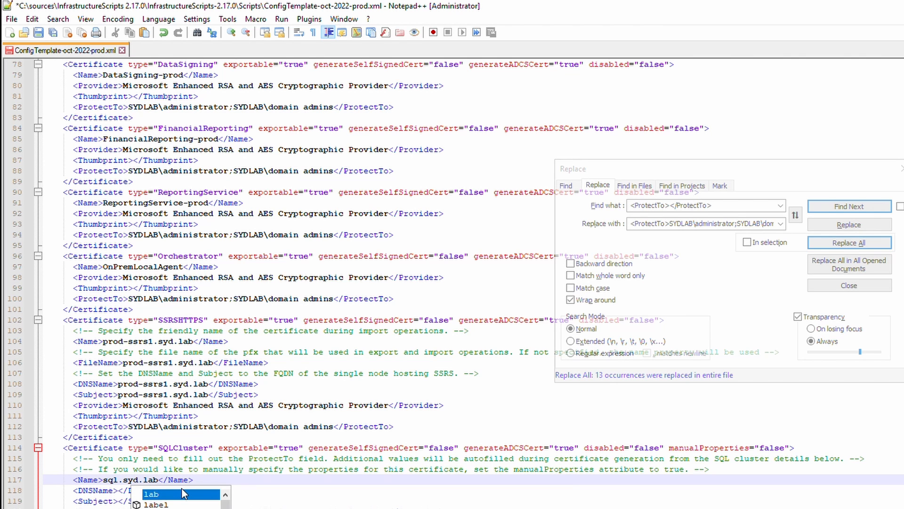
{"action": "left_click", "coordinate": [189, 458]}
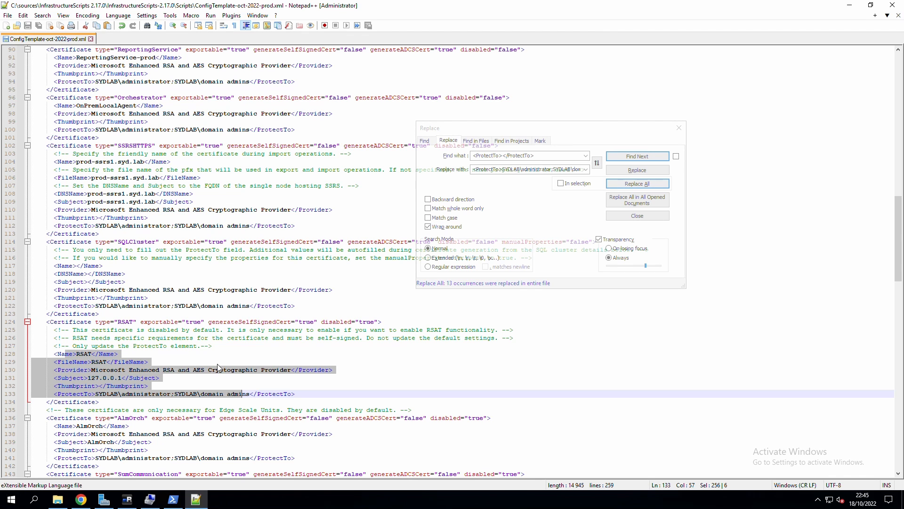
Review the disabled values of the AlmOrch, RSAT and SumCommunication certificates and close the Replace panel.
{"action": "scroll", "coordinate": [202, 383], "scroll_direction": "down", "scroll_amount": 1}
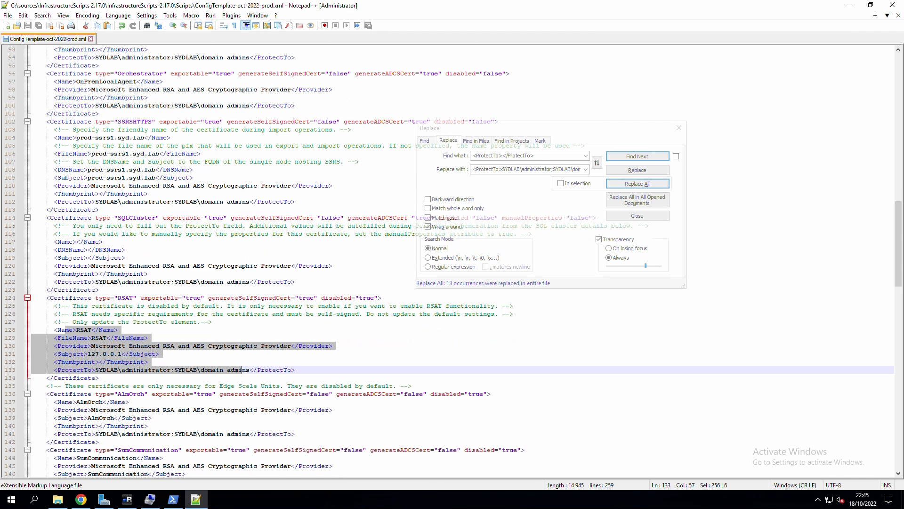
{"action": "scroll", "coordinate": [127, 398], "scroll_direction": "down", "scroll_amount": 1}
{"action": "left_click_drag", "start_coordinate": [73, 370], "coordinate": [153, 409]}
{"action": "left_click_drag", "start_coordinate": [77, 433], "coordinate": [148, 458]}
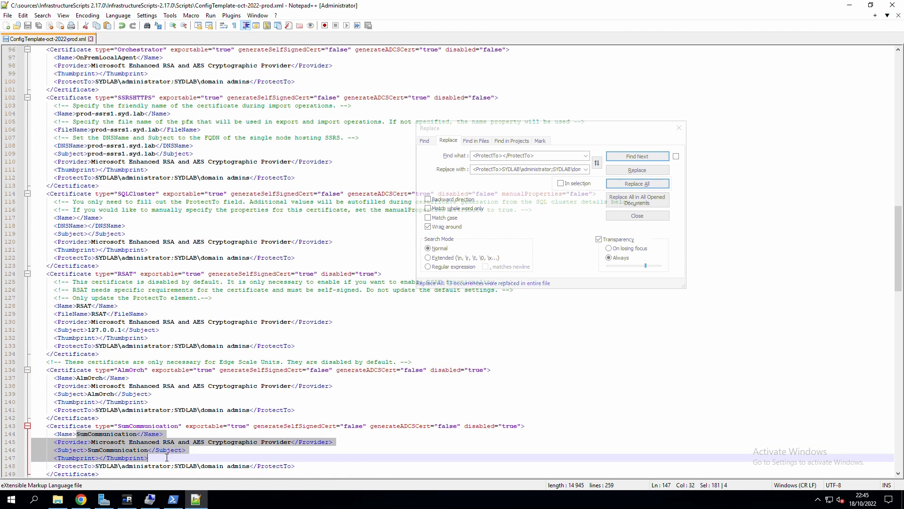
{"action": "scroll", "coordinate": [148, 424], "scroll_direction": "down", "scroll_amount": 4}
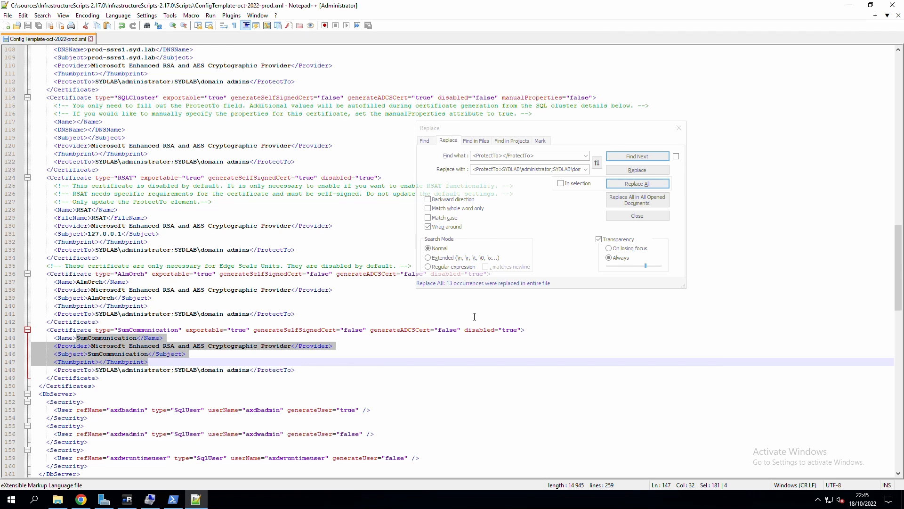
{"action": "left_click_drag", "start_coordinate": [521, 330], "coordinate": [498, 330]}
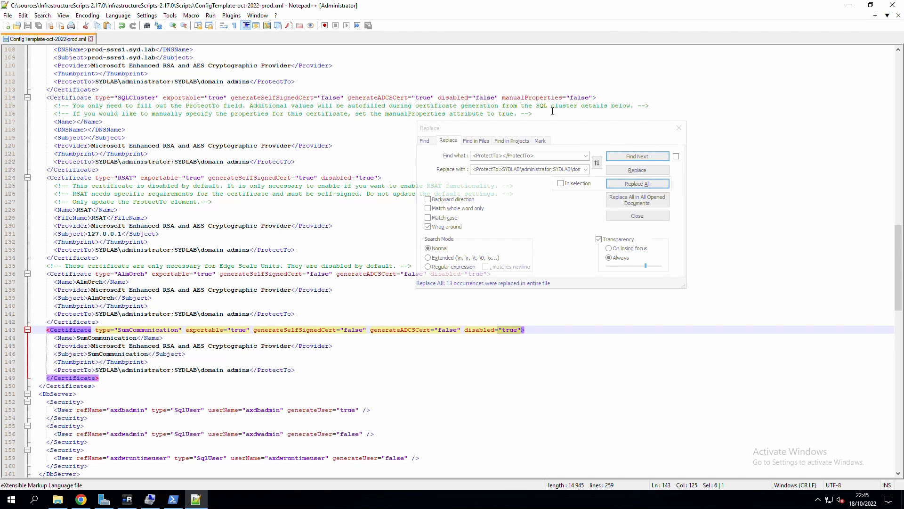
{"action": "left_click", "coordinate": [679, 127]}
{"action": "left_click_drag", "start_coordinate": [490, 274], "coordinate": [461, 274]}
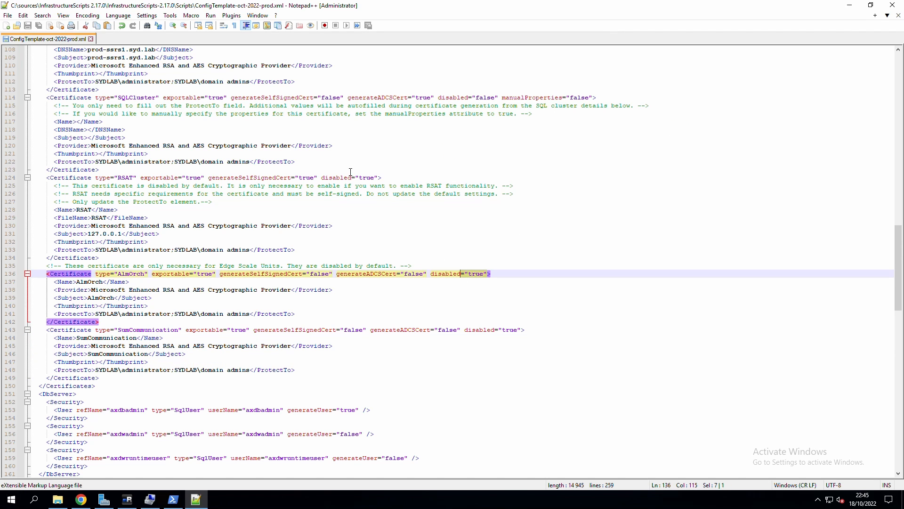
{"action": "left_click_drag", "start_coordinate": [382, 180], "coordinate": [354, 181]}
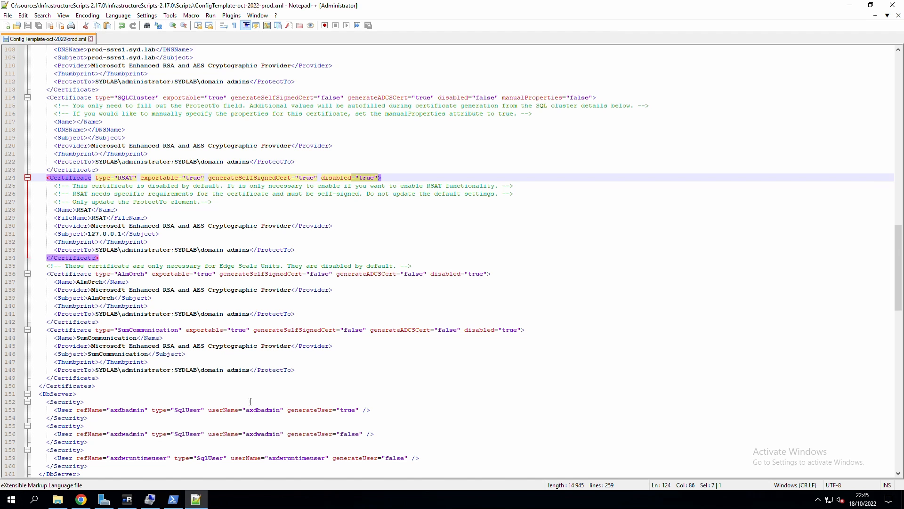
Copy New-ADCSCertificates -CreateTemplates from the guide and run it in PowerShell with ConfigTemplate-oct-2022-prod.xml.
{"action": "left_click", "coordinate": [81, 500]}
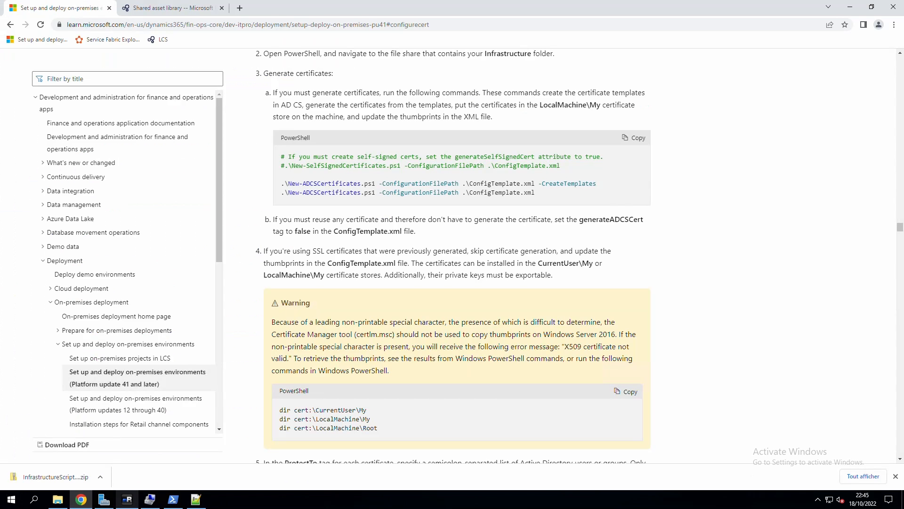
{"action": "left_click_drag", "start_coordinate": [283, 184], "coordinate": [618, 185]}
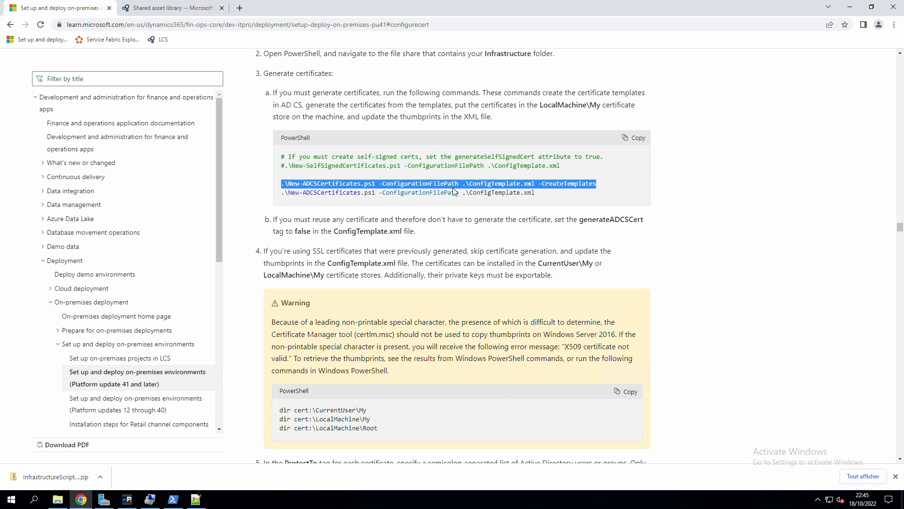
{"action": "key", "text": "ctrl+c"}
{"action": "left_click", "coordinate": [173, 499]}
{"action": "right_click", "coordinate": [688, 451]}
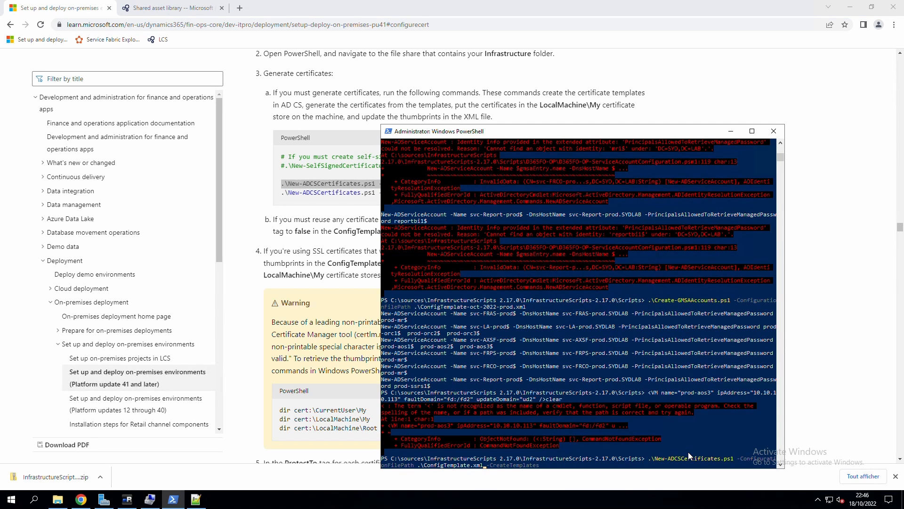
{"action": "key", "text": "BackSpace"}
{"action": "key", "text": "BackSpace"}
{"action": "key", "text": "BackSpace"}
{"action": "key", "text": "BackSpace"}
{"action": "key", "text": "Tab"}
{"action": "key", "text": "Return"}
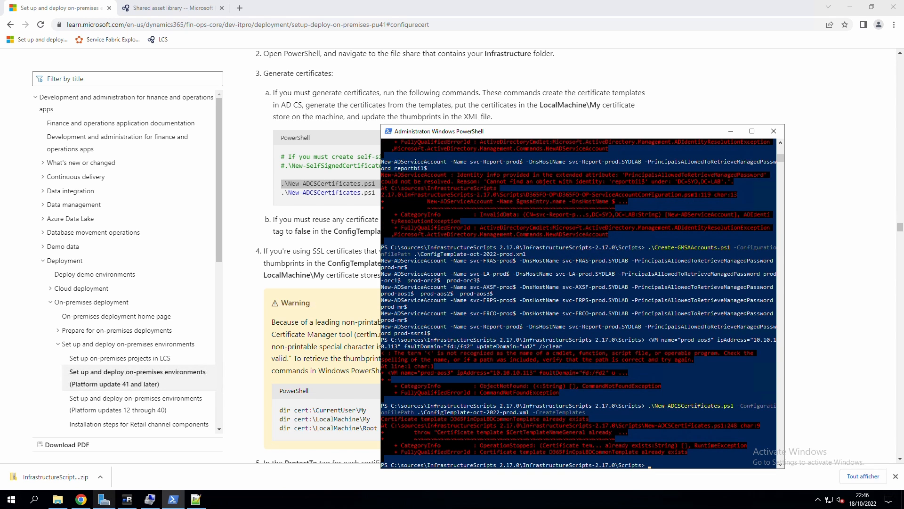
{"action": "left_click", "coordinate": [128, 500]}
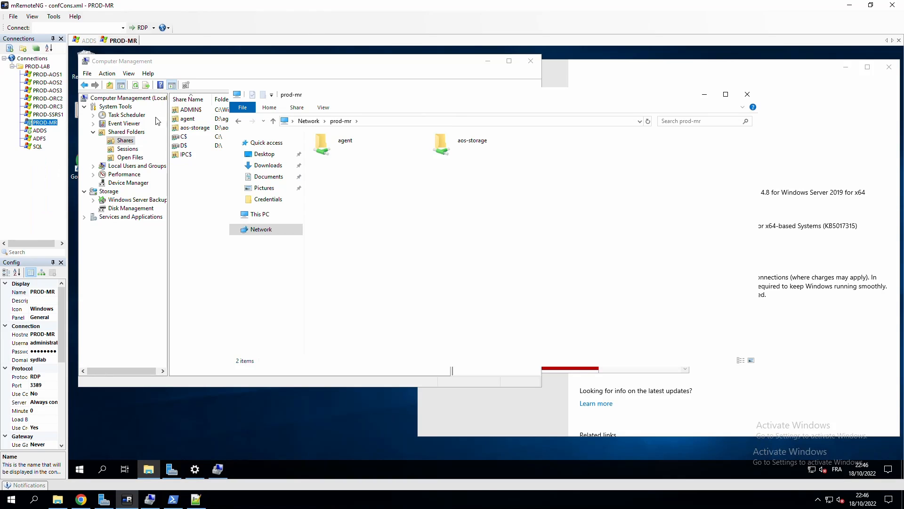
On the ADFS server, find D365FinOpsLBDEnciphermentTemplate and D365FinOpsLBDCommonTemplate under SYD-ADFS-CA's Certificate Templates.
{"action": "left_click", "coordinate": [87, 41]}
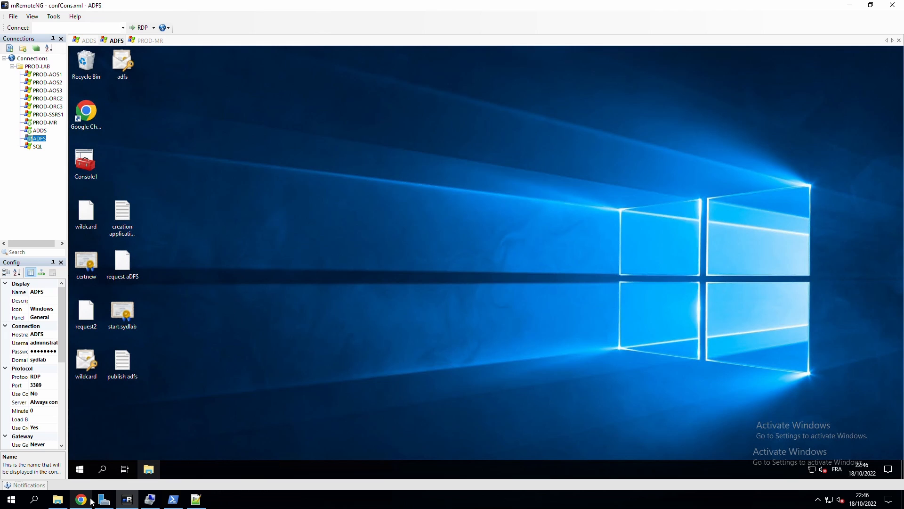
{"action": "left_click", "coordinate": [81, 469]}
{"action": "type", "text": "cert"}
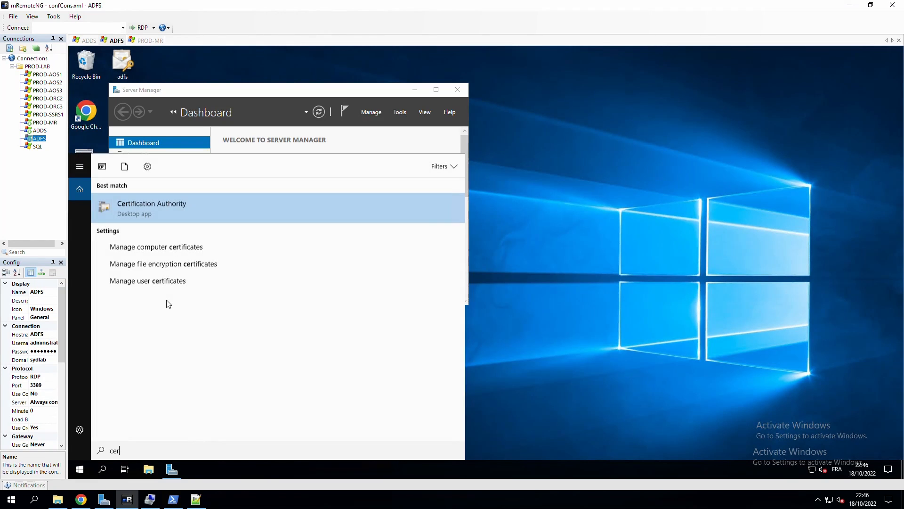
{"action": "key", "text": "Return"}
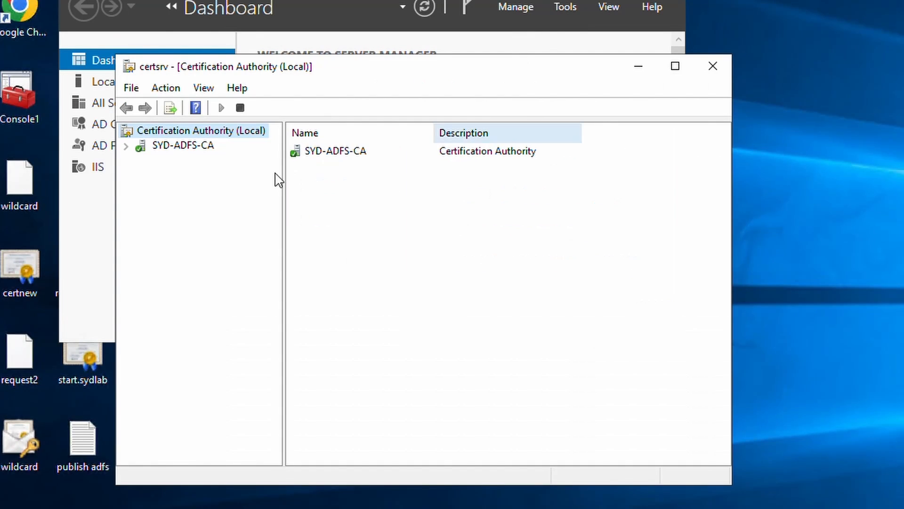
{"action": "double_click", "coordinate": [186, 146]}
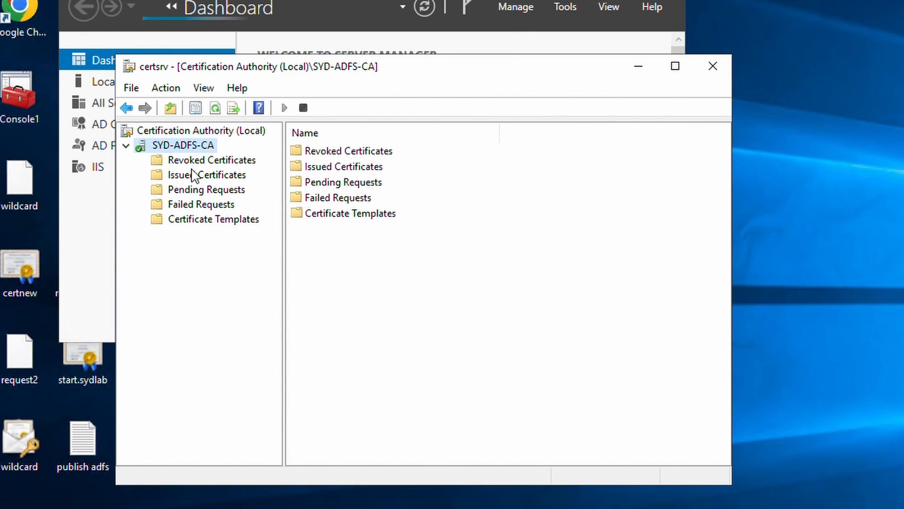
{"action": "left_click", "coordinate": [214, 220]}
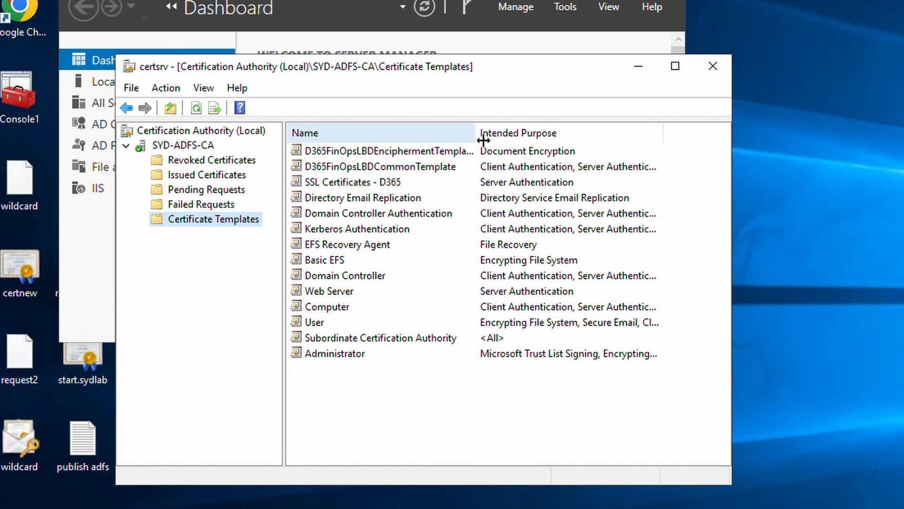
{"action": "left_click_drag", "start_coordinate": [475, 132], "coordinate": [515, 133]}
{"action": "left_click", "coordinate": [434, 156]}
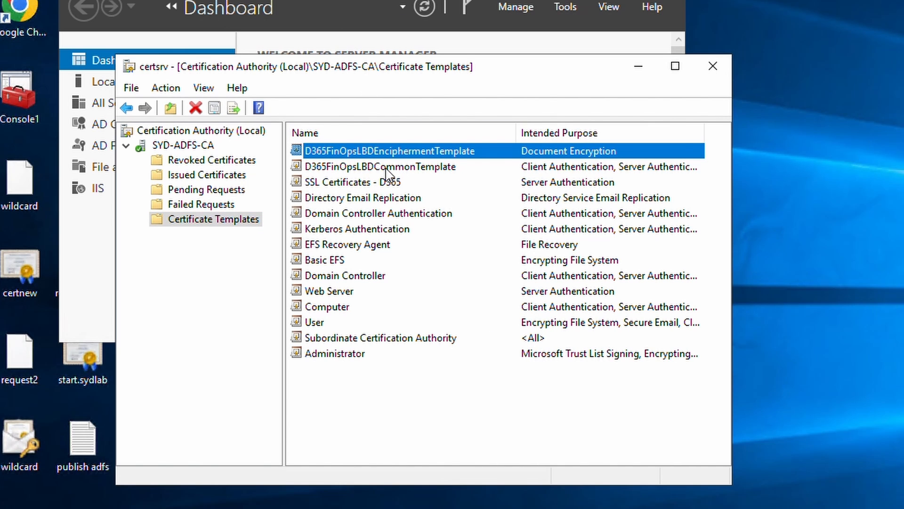
{"action": "left_click", "coordinate": [383, 169]}
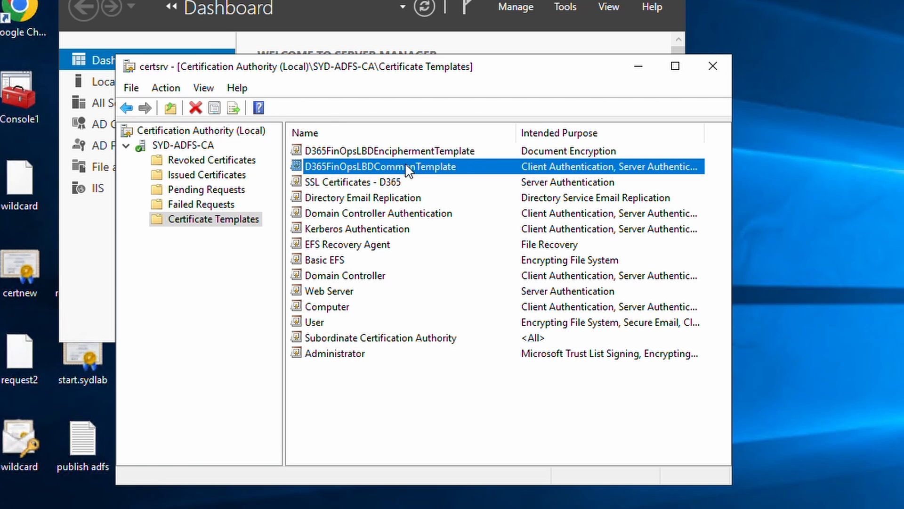
{"action": "left_click", "coordinate": [396, 152]}
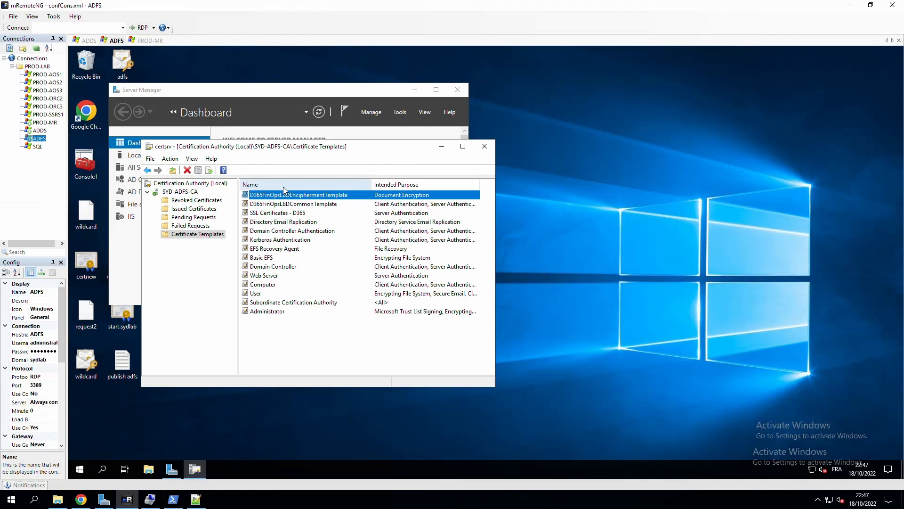
{"action": "left_click", "coordinate": [81, 499]}
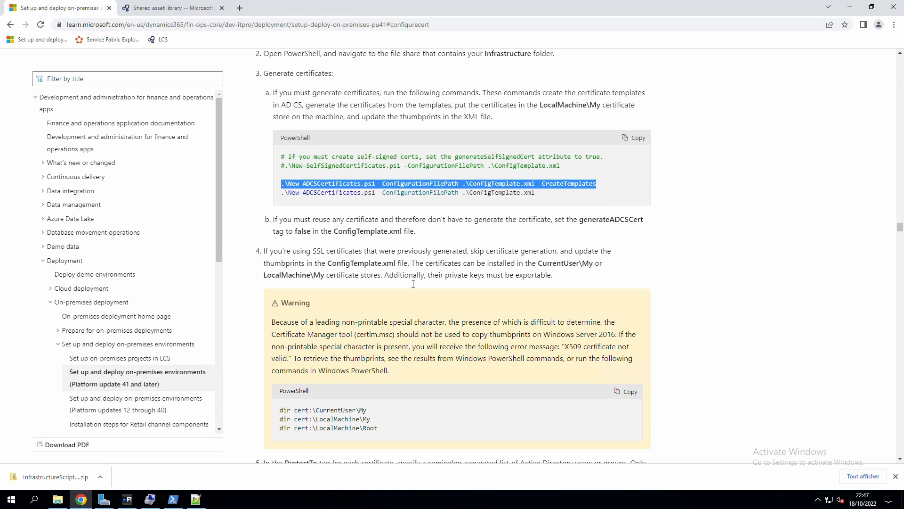
Run the New-ADCSCertificates command in PowerShell against ConfigTemplate-oct-2022-prod.xml.
{"action": "left_click_drag", "start_coordinate": [332, 263], "coordinate": [410, 267]}
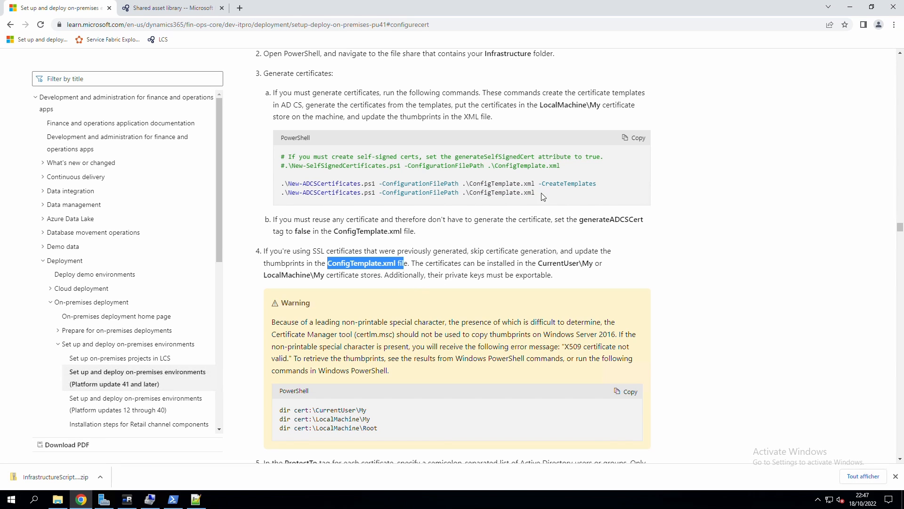
{"action": "left_click_drag", "start_coordinate": [506, 193], "coordinate": [281, 196]}
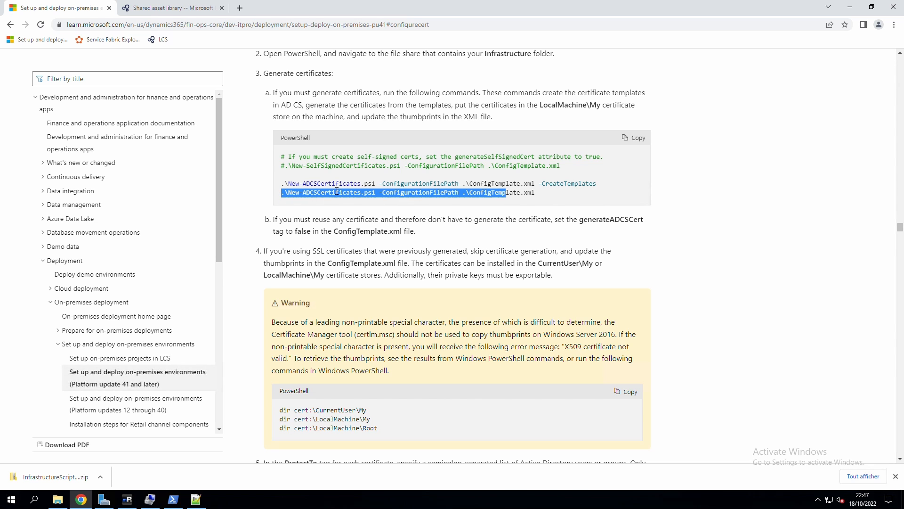
{"action": "left_click", "coordinate": [173, 500]}
{"action": "right_click", "coordinate": [488, 363]}
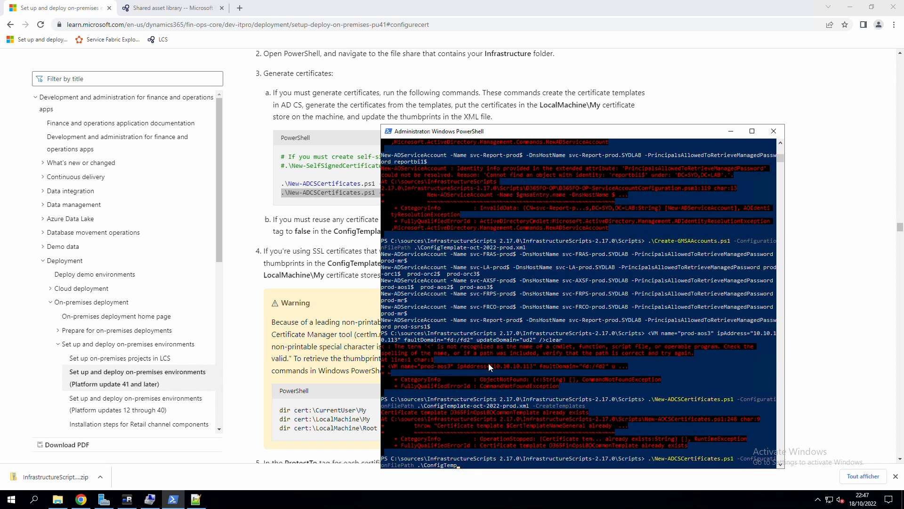
{"action": "key", "text": "Tab"}
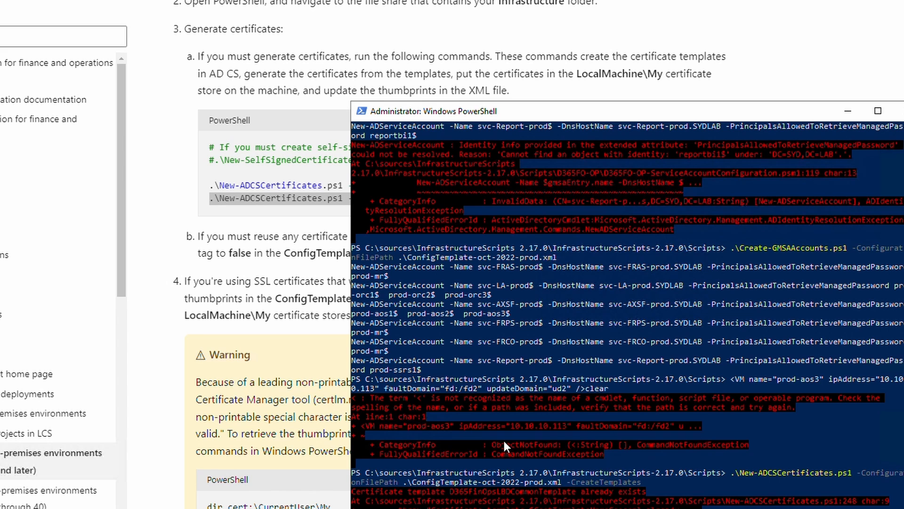
Review the certificate output confirming thumbprints were saved to the prod config XML.
{"action": "left_click_drag", "start_coordinate": [582, 104], "coordinate": [450, 16]}
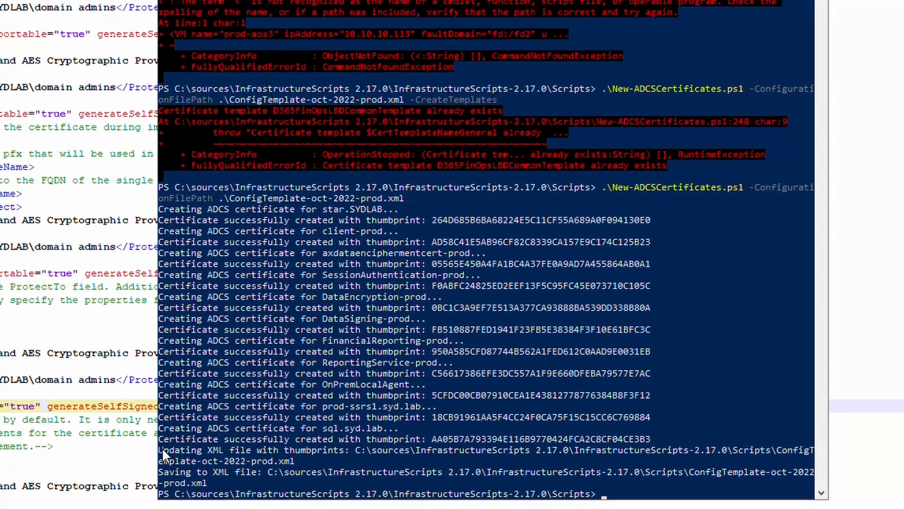
{"action": "left_click_drag", "start_coordinate": [162, 447], "coordinate": [414, 445]}
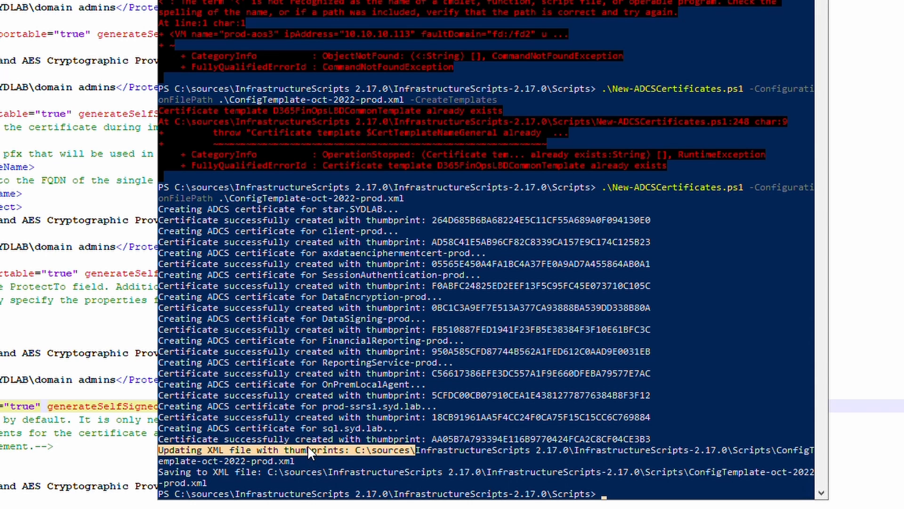
{"action": "left_click", "coordinate": [116, 306]}
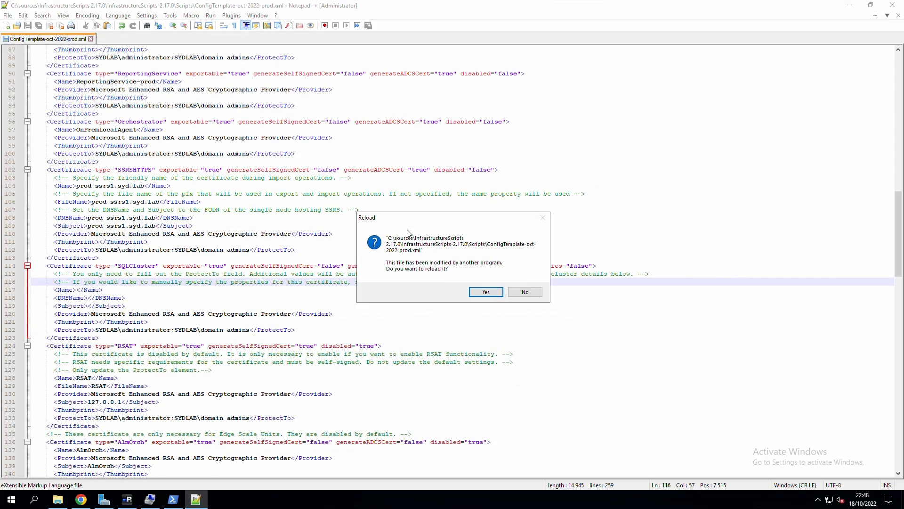
Reload ConfigTemplate-oct-2022-prod.xml and review the new certificate thumbprints from line 111 upward.
{"action": "left_click", "coordinate": [494, 294]}
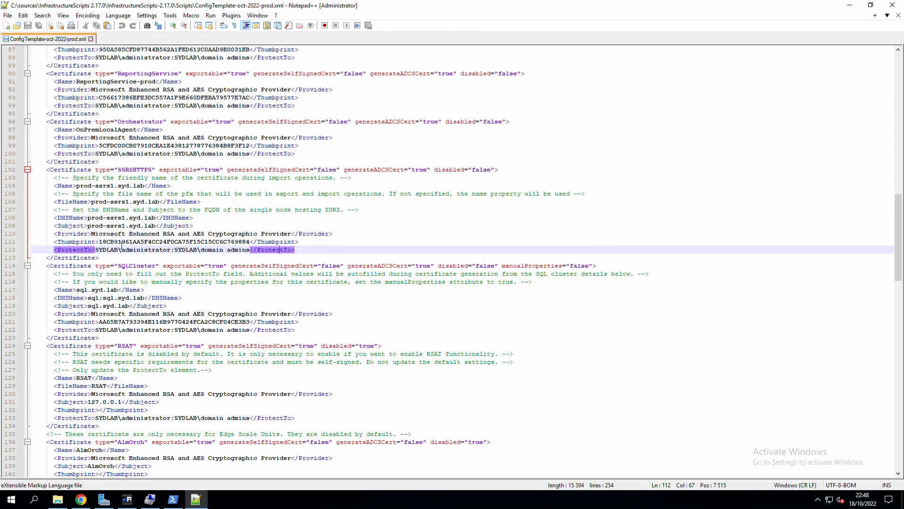
{"action": "double_click", "coordinate": [120, 242]}
{"action": "scroll", "coordinate": [153, 237], "scroll_direction": "up", "scroll_amount": 7}
{"action": "scroll", "coordinate": [153, 237], "scroll_direction": "up", "scroll_amount": 7}
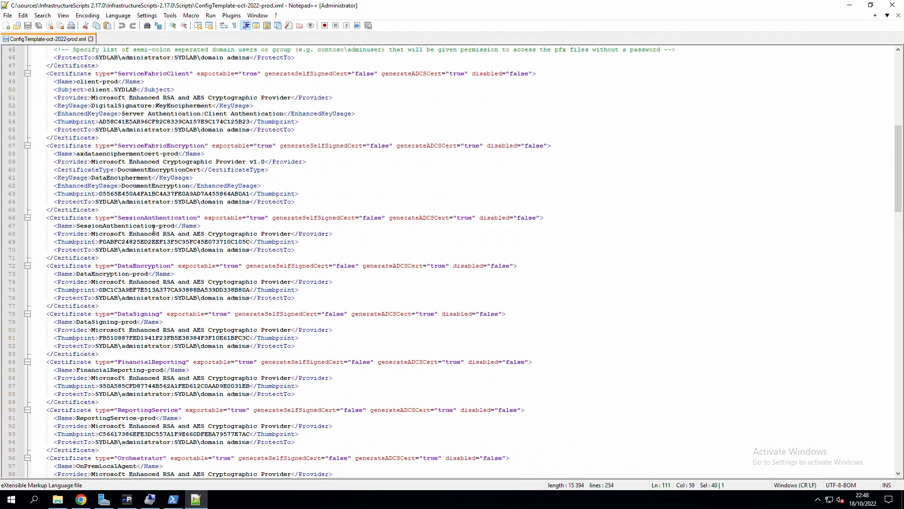
{"action": "scroll", "coordinate": [167, 209], "scroll_direction": "up", "scroll_amount": 3}
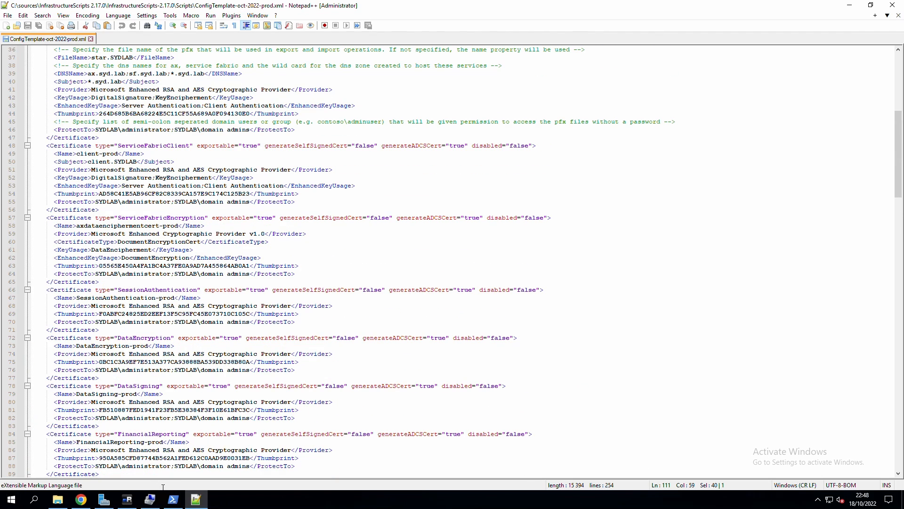
{"action": "scroll", "coordinate": [170, 317], "scroll_direction": "up", "scroll_amount": 3}
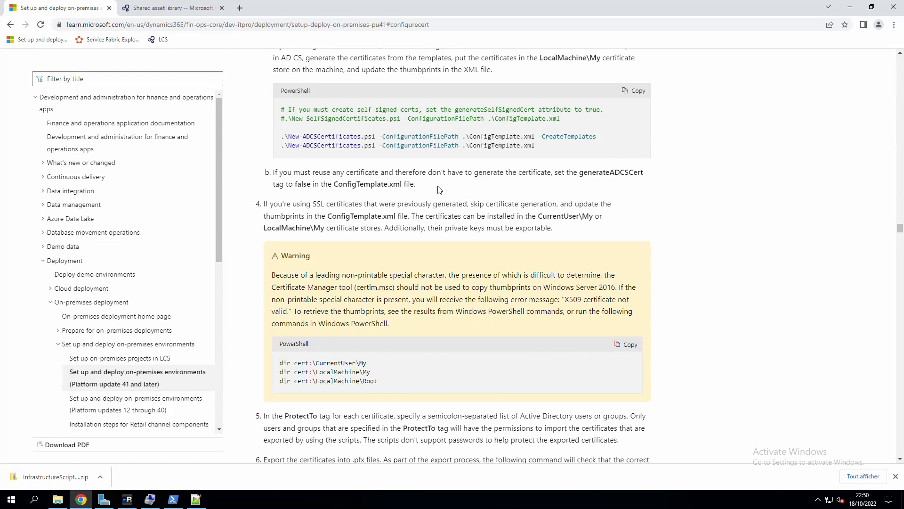
Copy the Export-Certificates command from the Microsoft Learn guide.
{"action": "scroll", "coordinate": [292, 221], "scroll_direction": "up", "scroll_amount": 5}
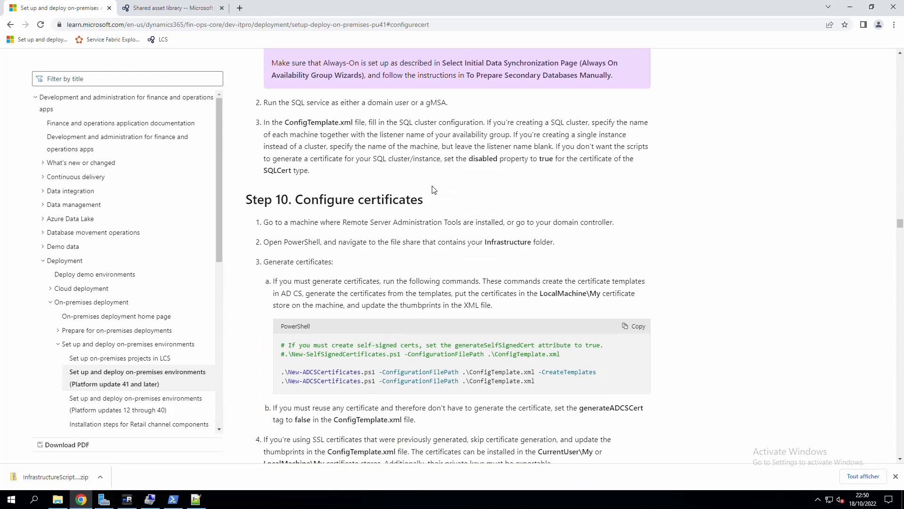
{"action": "scroll", "coordinate": [278, 220], "scroll_direction": "down", "scroll_amount": 1}
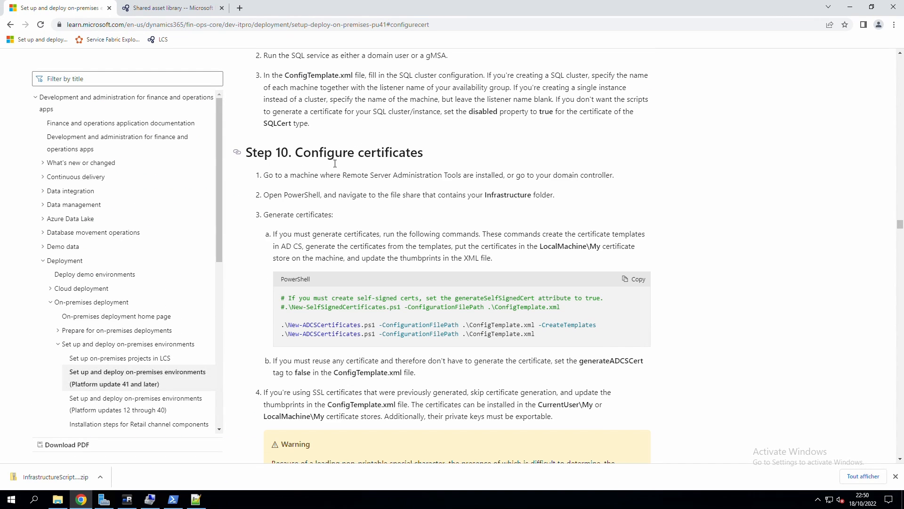
{"action": "scroll", "coordinate": [367, 184], "scroll_direction": "down", "scroll_amount": 8}
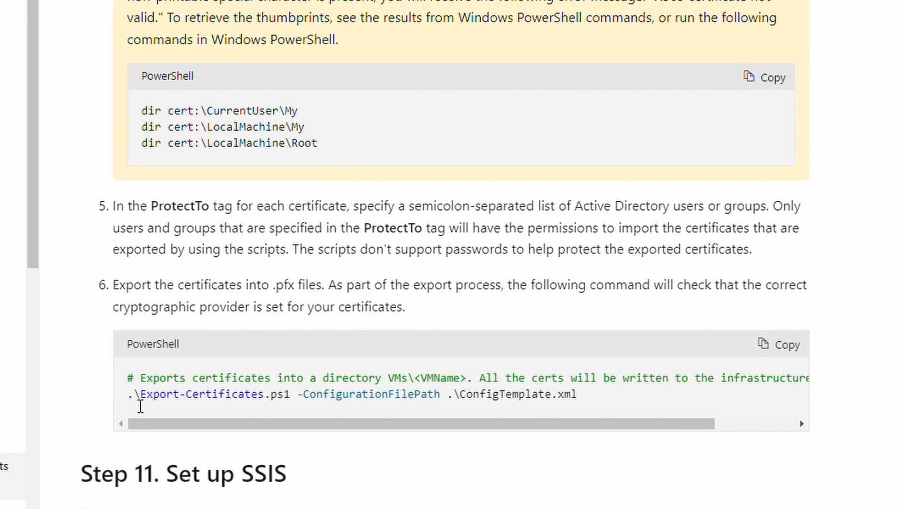
{"action": "scroll", "coordinate": [127, 397], "scroll_direction": "down", "scroll_amount": 2}
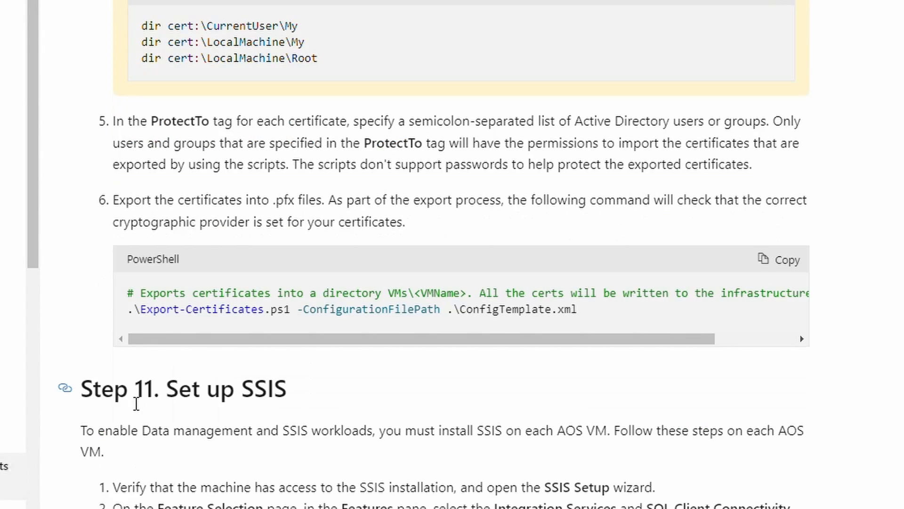
{"action": "left_click_drag", "start_coordinate": [132, 398], "coordinate": [512, 315]}
{"action": "right_click", "coordinate": [512, 315]}
{"action": "left_click", "coordinate": [513, 327]}
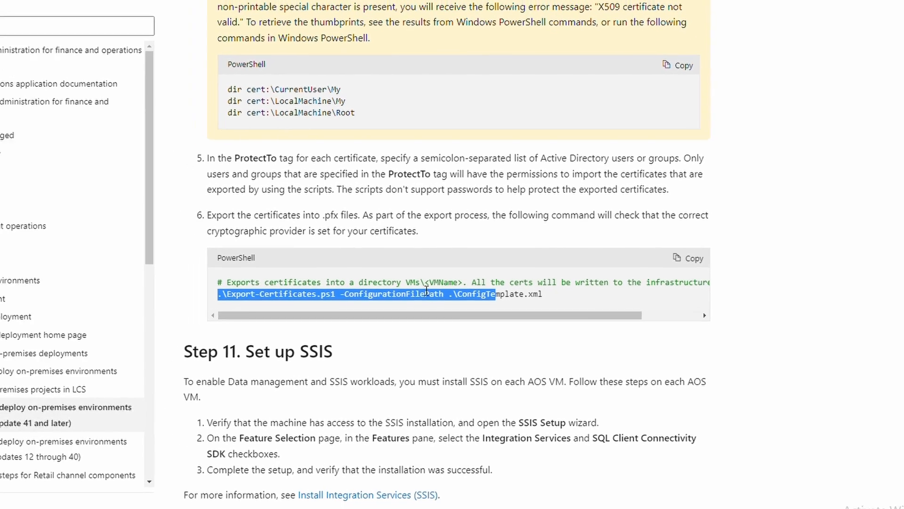
Run Export-Certificates in PowerShell with ConfigTemplate-oct-2022-prod.xml to export .pfx and .cer files.
{"action": "left_click", "coordinate": [173, 500]}
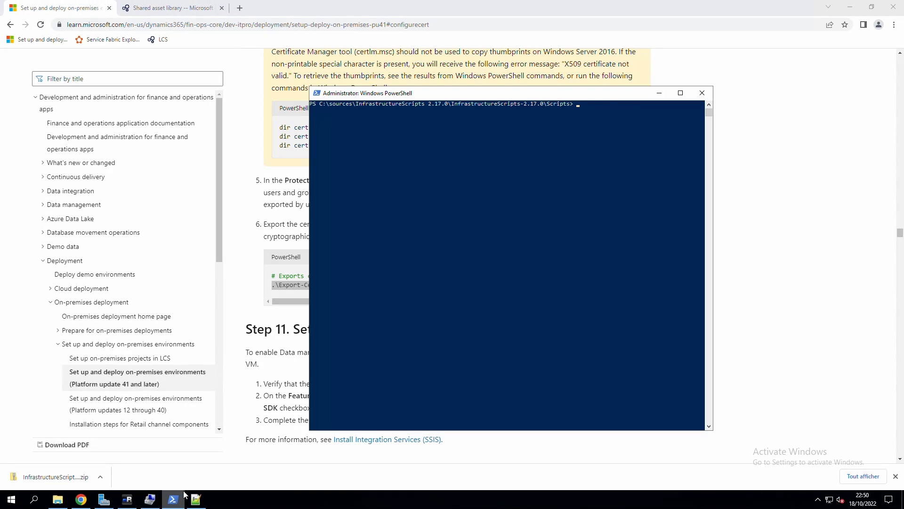
{"action": "left_click", "coordinate": [291, 237]}
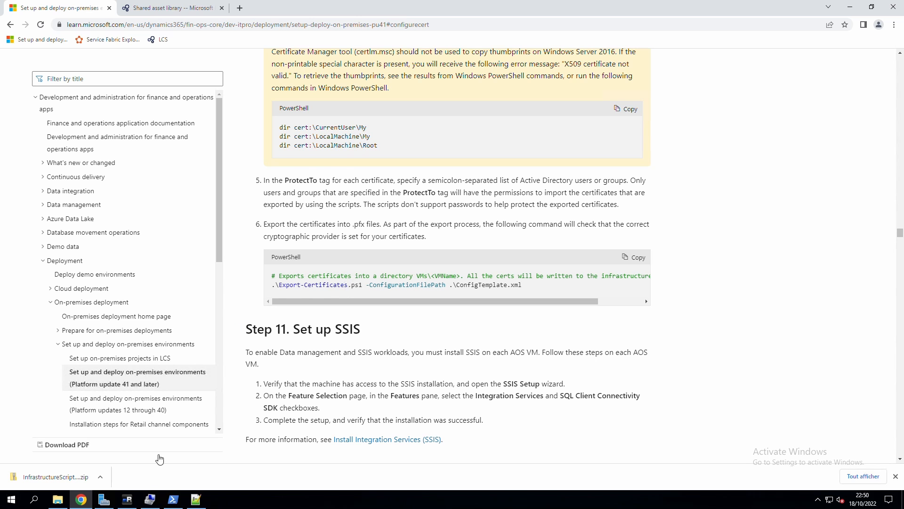
{"action": "left_click", "coordinate": [173, 500]}
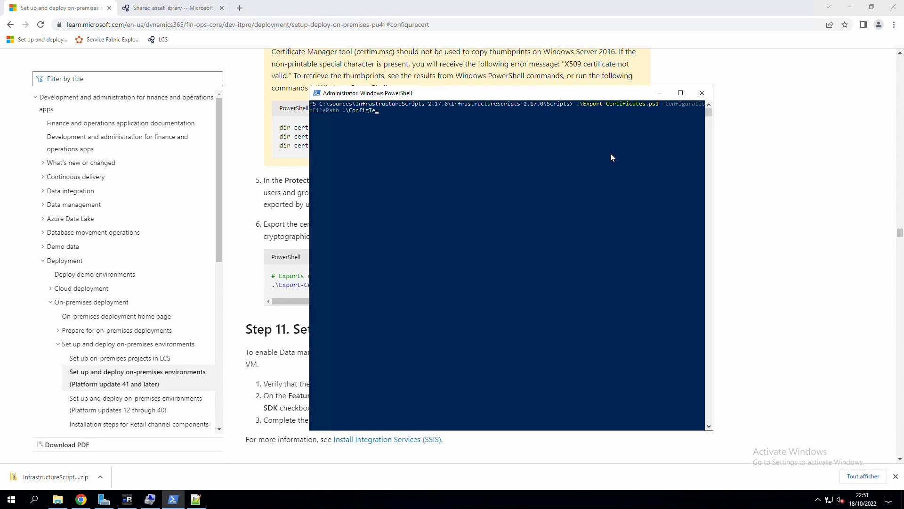
{"action": "key", "text": "Tab"}
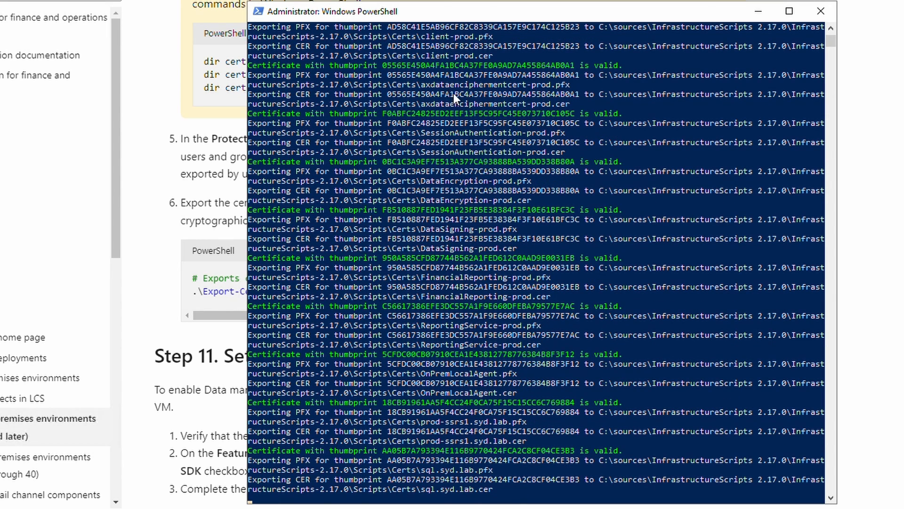
{"action": "key", "text": "alt+Tab"}
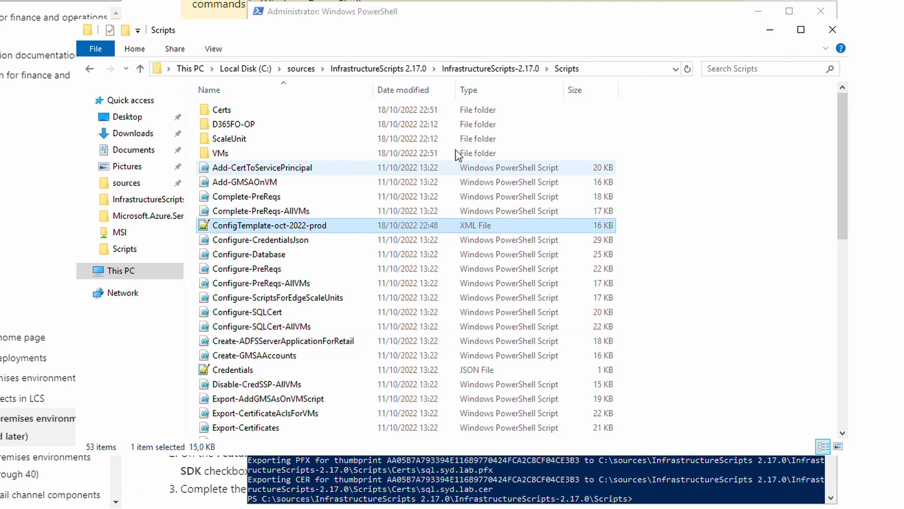
Inspect the Certs folder and prod-aos3's exported certificate files, then return to the VMs folder.
{"action": "double_click", "coordinate": [222, 114]}
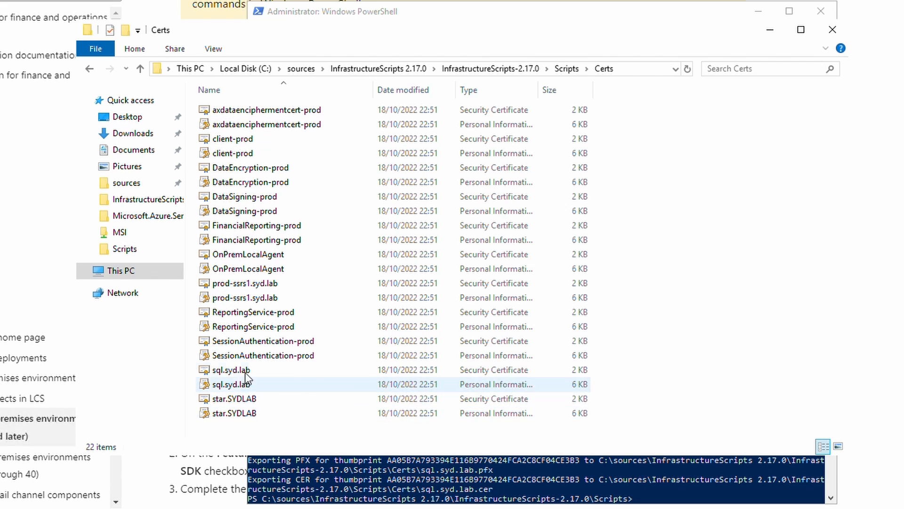
{"action": "left_click", "coordinate": [568, 70]}
{"action": "double_click", "coordinate": [217, 153]}
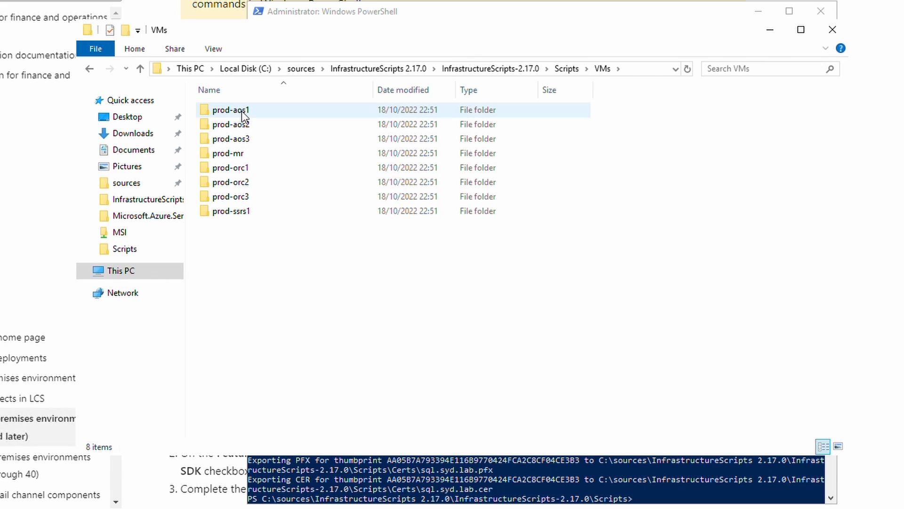
{"action": "double_click", "coordinate": [243, 140]}
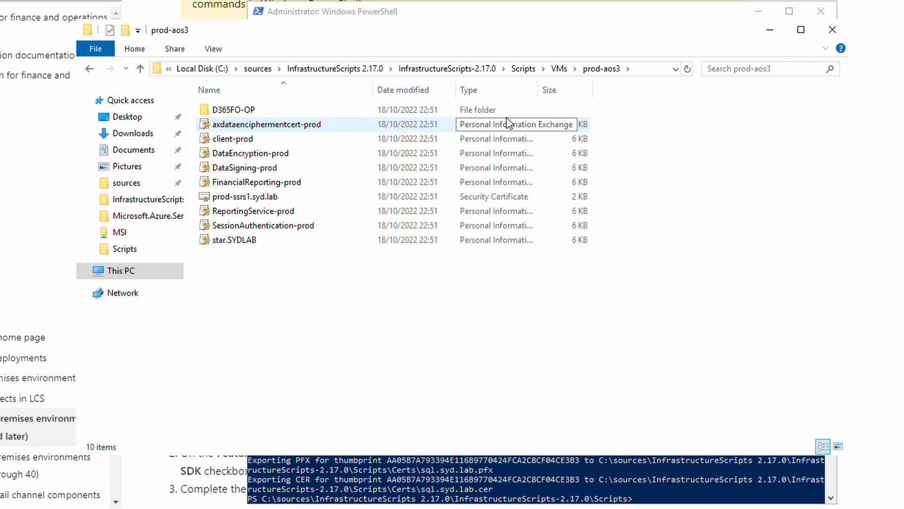
{"action": "left_click", "coordinate": [560, 69]}
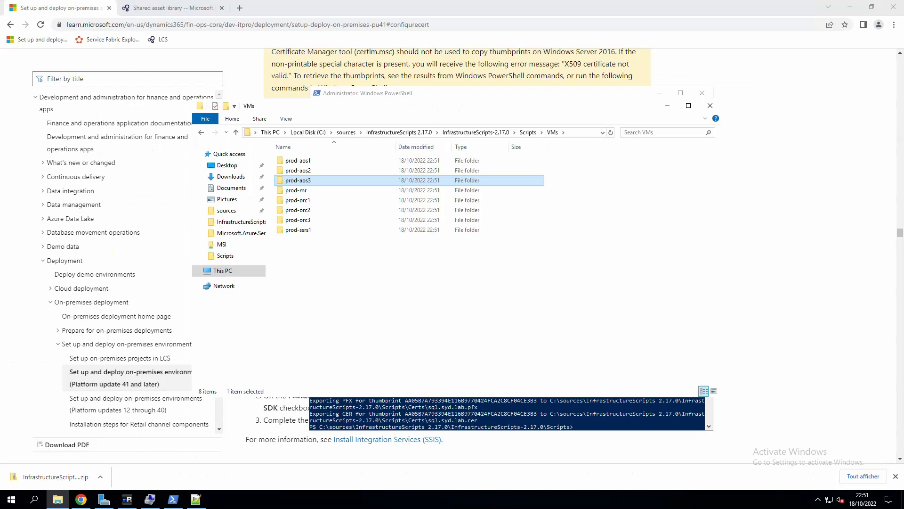
Jump through Step 11 Set up SSIS to Step 12 Set up SSRS and read the BI node instructions.
{"action": "left_click", "coordinate": [253, 424]}
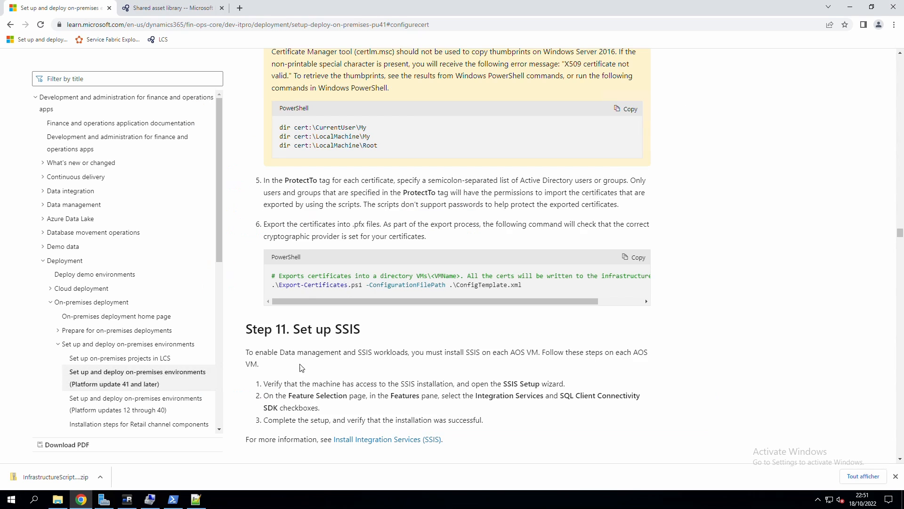
{"action": "scroll", "coordinate": [347, 331], "scroll_direction": "down", "scroll_amount": 2}
{"action": "scroll", "coordinate": [347, 331], "scroll_direction": "down", "scroll_amount": 1}
{"action": "left_click", "coordinate": [238, 235]}
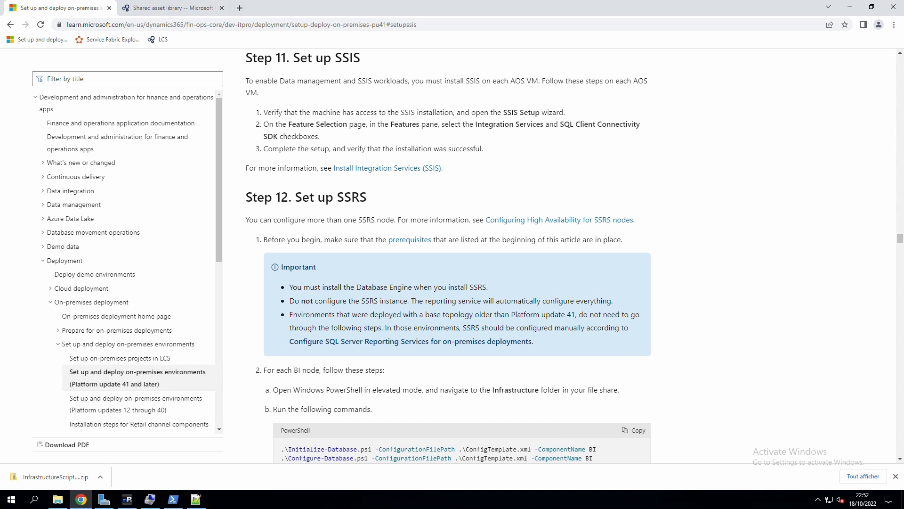
{"action": "left_click", "coordinate": [242, 201]}
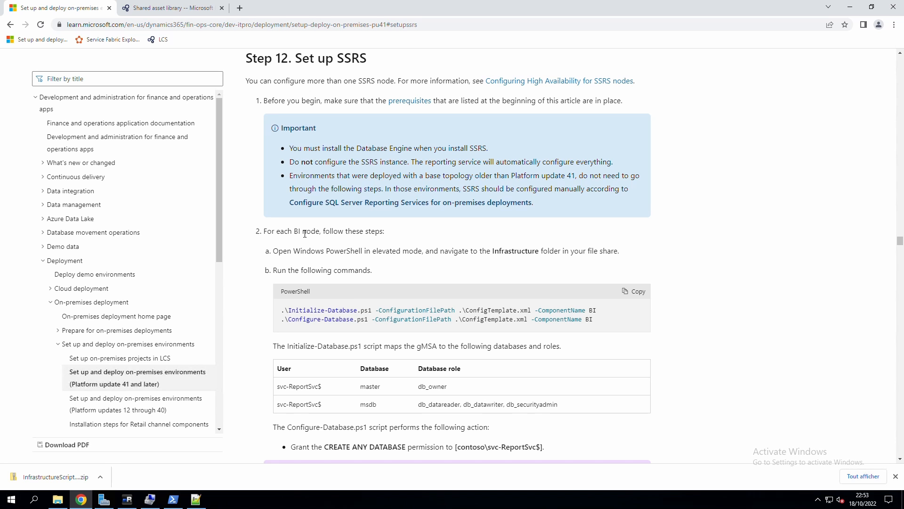
{"action": "left_click_drag", "start_coordinate": [320, 234], "coordinate": [295, 232]}
{"action": "left_click", "coordinate": [127, 500]}
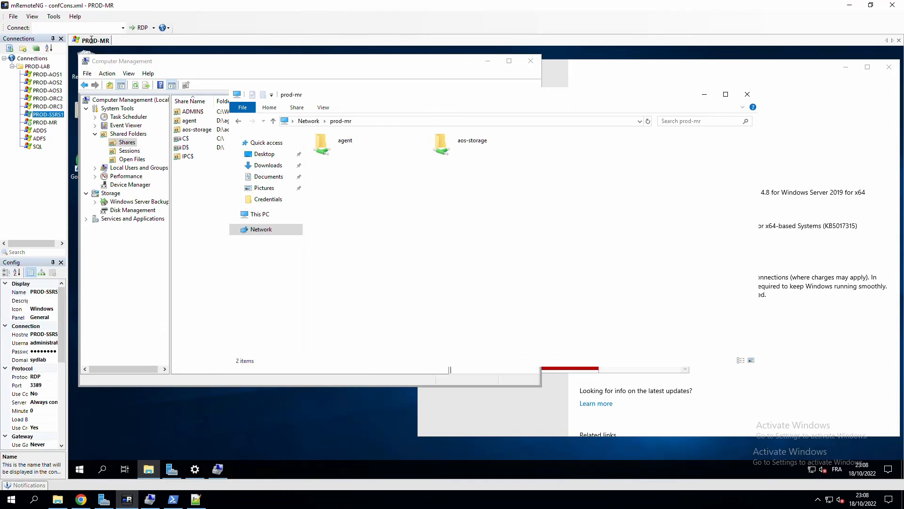
Connect to PROD-SSRS1 and begin browsing to the \\prod- network path in File Explorer.
{"action": "double_click", "coordinate": [53, 115]}
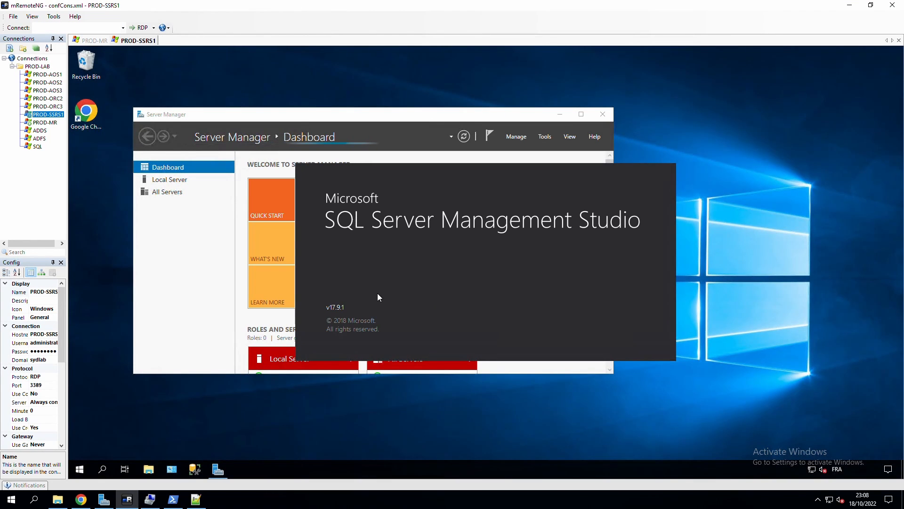
{"action": "left_click", "coordinate": [148, 469]}
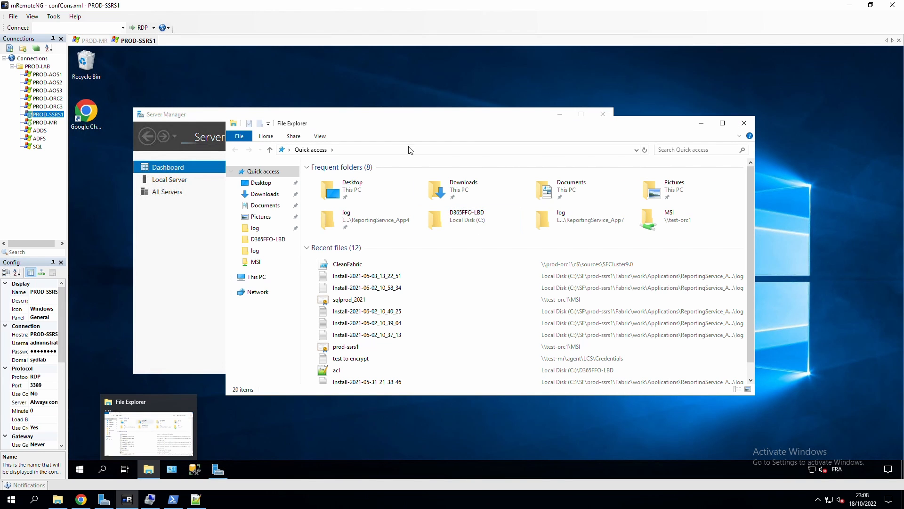
{"action": "left_click", "coordinate": [367, 150]}
{"action": "type", "text": "\\\\"}
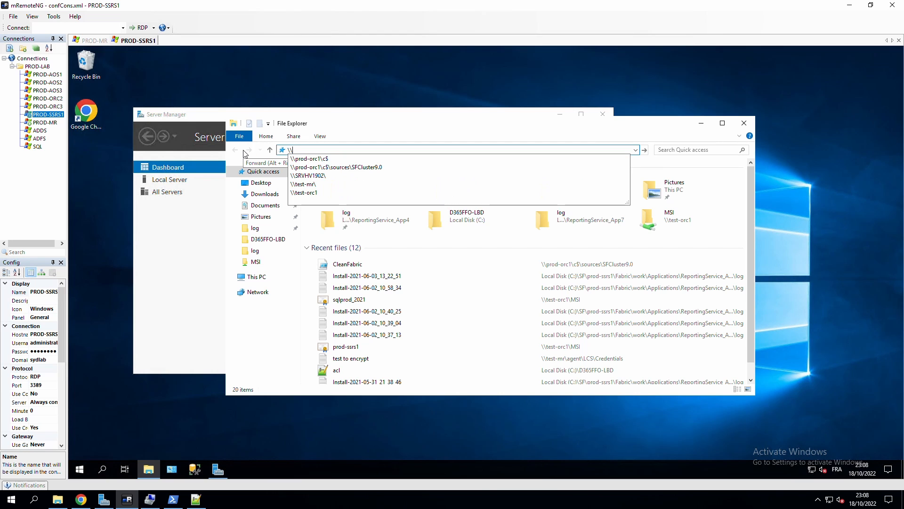
{"action": "type", "text": "prod-"}
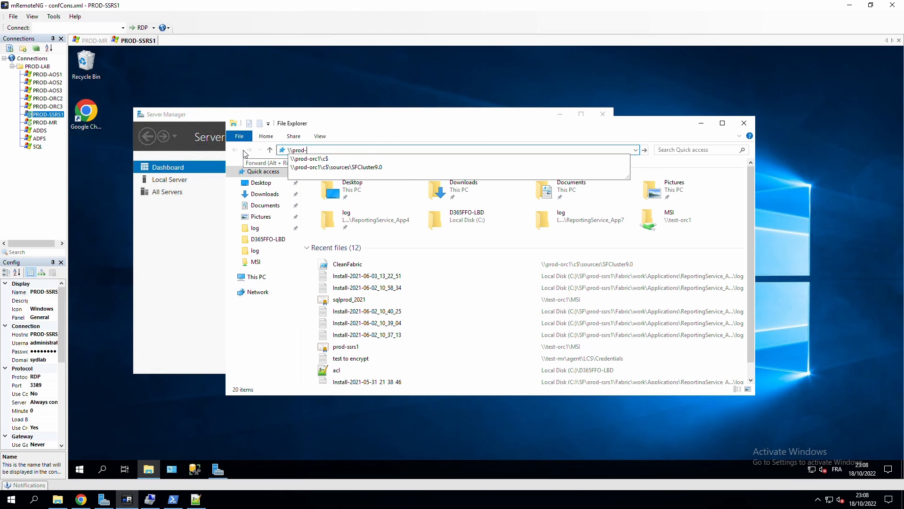
Open prod-orc1's C$ sources\InfrastructureScripts-2.17.0\Scripts folder and launch an administrator PowerShell there.
{"action": "left_click", "coordinate": [324, 161]}
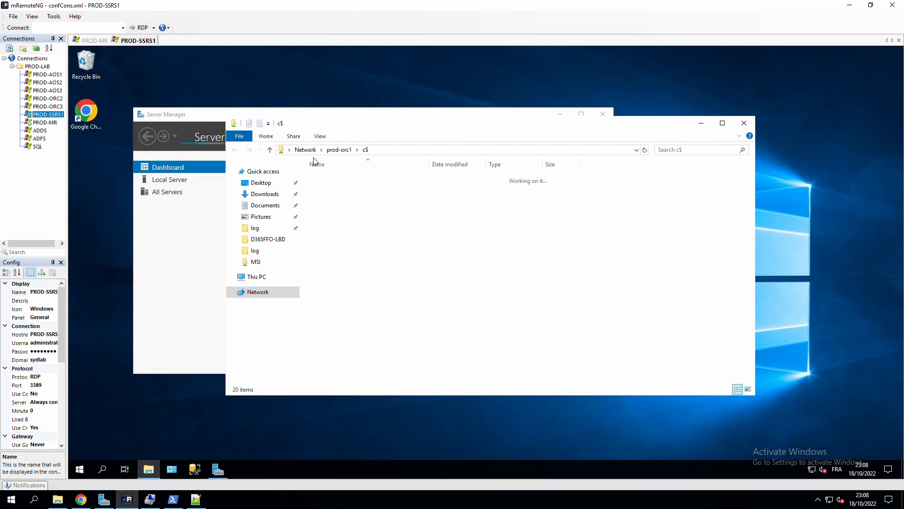
{"action": "left_click", "coordinate": [328, 239]}
{"action": "double_click", "coordinate": [329, 238]}
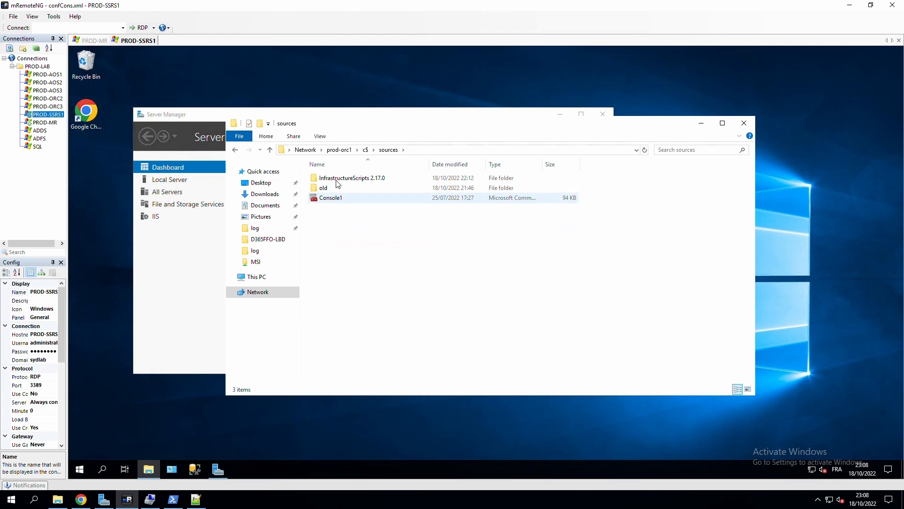
{"action": "double_click", "coordinate": [333, 178]}
{"action": "double_click", "coordinate": [337, 179]}
{"action": "double_click", "coordinate": [337, 179]}
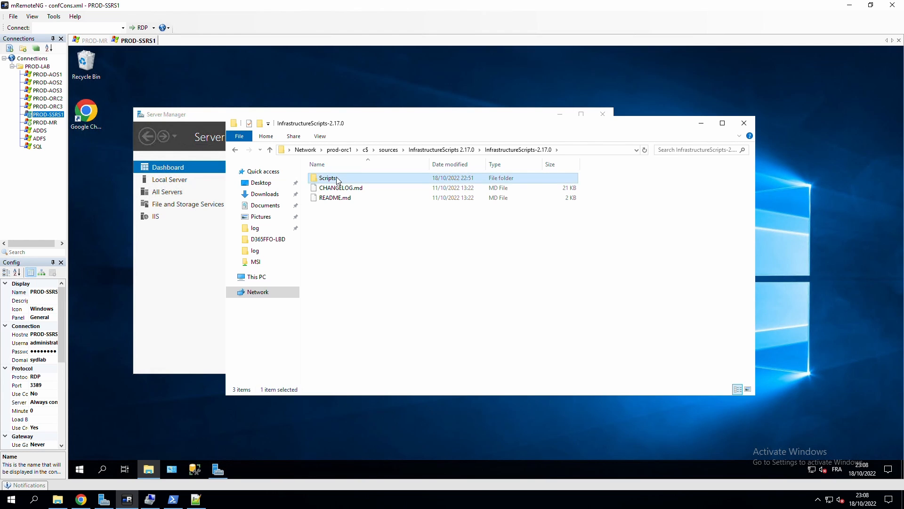
{"action": "left_click", "coordinate": [239, 136]}
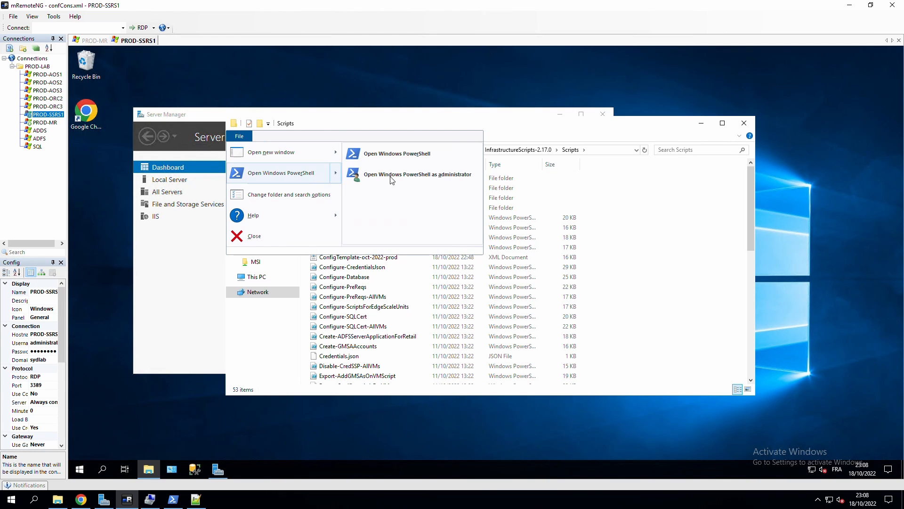
{"action": "left_click", "coordinate": [393, 180]}
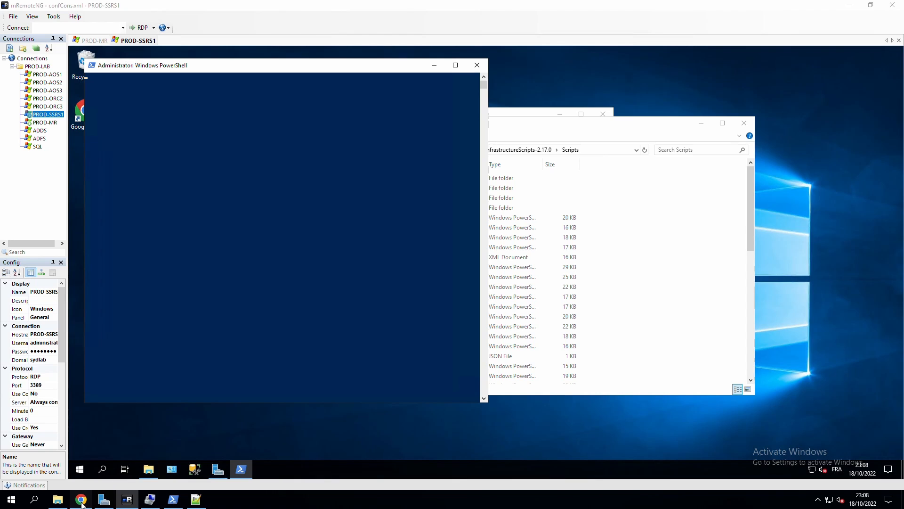
{"action": "left_click", "coordinate": [81, 500]}
Copy the Initialize-Database.ps1 command line from Step 12 of the guide.
{"action": "scroll", "coordinate": [382, 272], "scroll_direction": "down", "scroll_amount": 1}
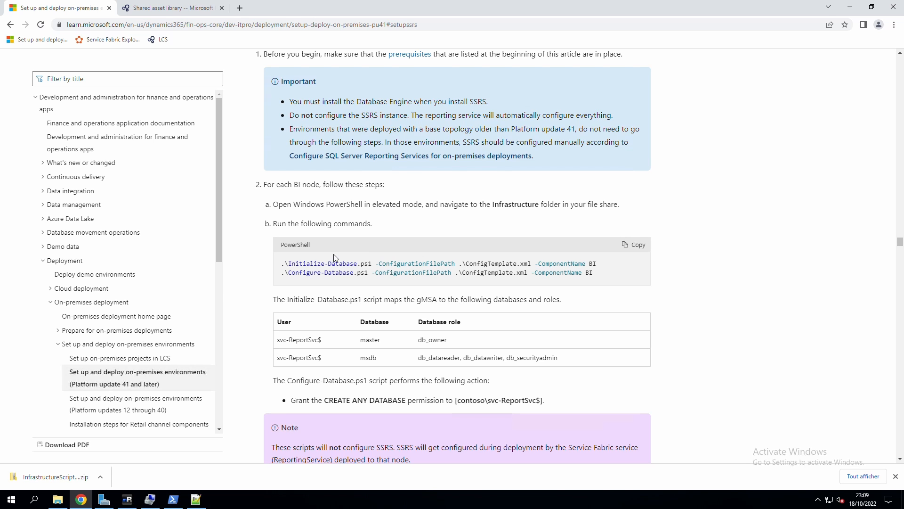
{"action": "left_click_drag", "start_coordinate": [599, 265], "coordinate": [277, 265]}
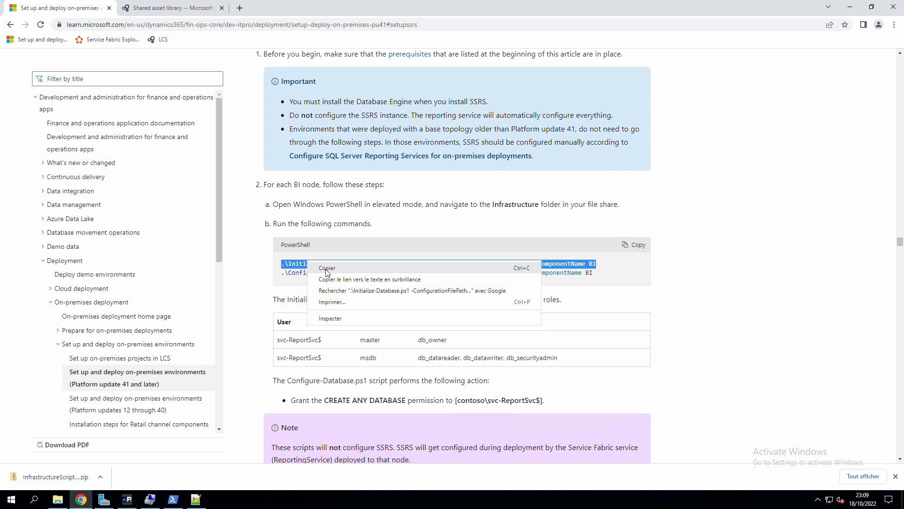
{"action": "left_click", "coordinate": [325, 269]}
{"action": "scroll", "coordinate": [358, 236], "scroll_direction": "down", "scroll_amount": 2}
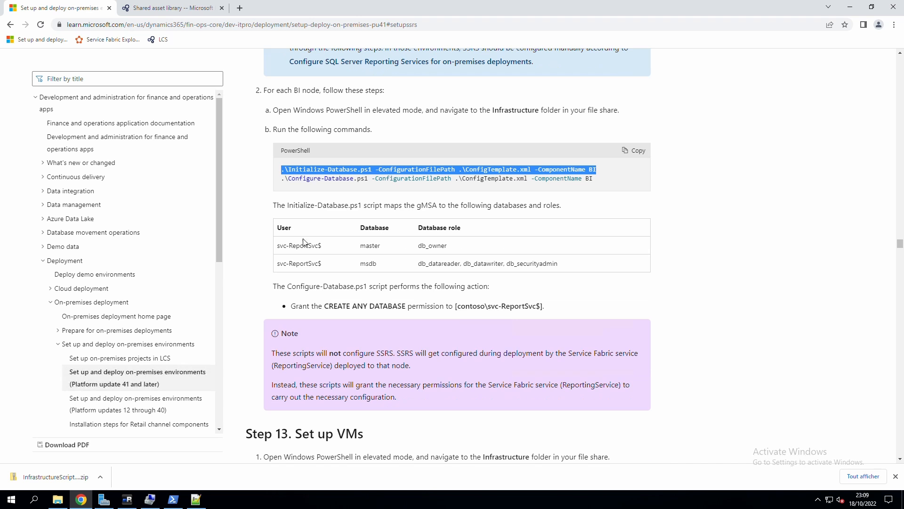
{"action": "left_click", "coordinate": [409, 213]}
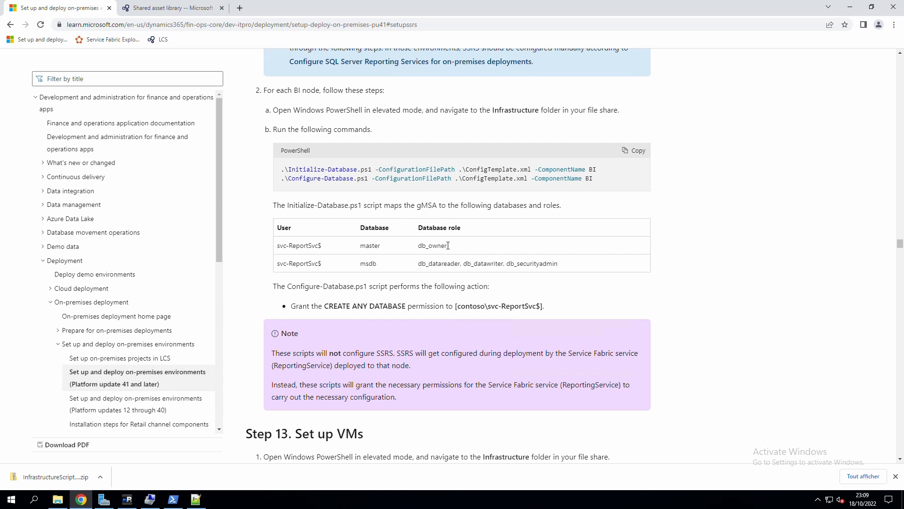
Connect SSMS to the PROD-SSRS1 database engine, picked via Browse for more under Database Engine.
{"action": "left_click", "coordinate": [127, 500]}
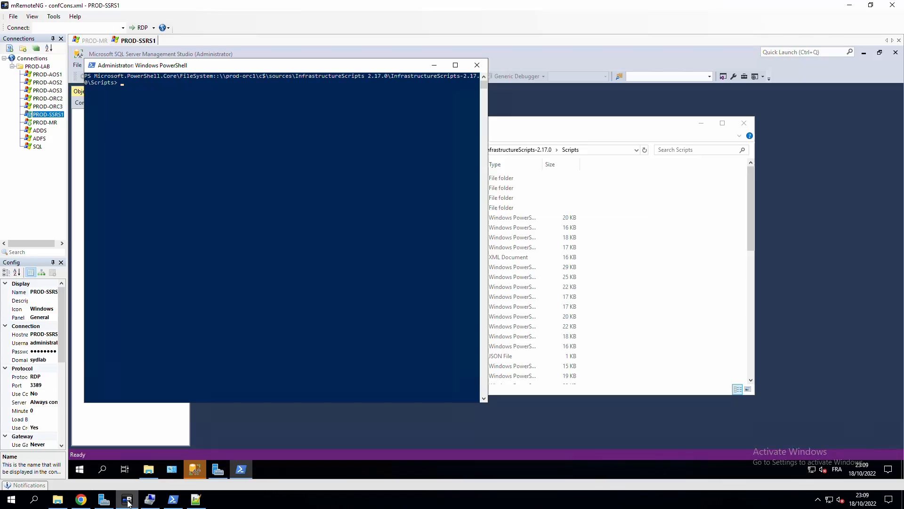
{"action": "left_click_drag", "start_coordinate": [209, 67], "coordinate": [388, 81]}
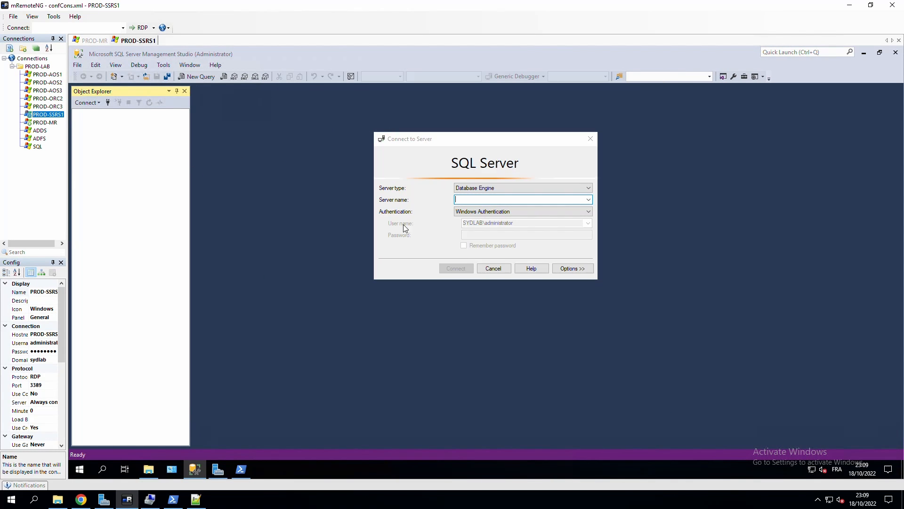
{"action": "left_click", "coordinate": [572, 202]}
{"action": "left_click", "coordinate": [589, 200]}
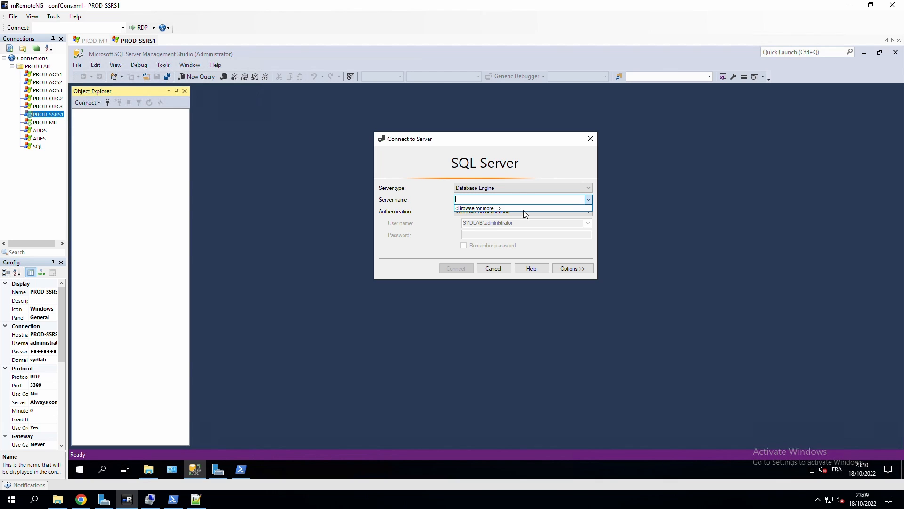
{"action": "left_click", "coordinate": [482, 213]}
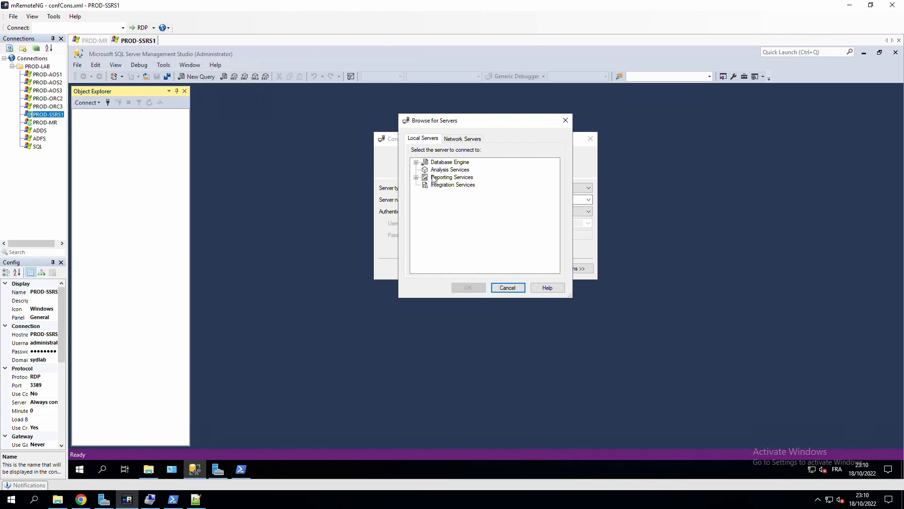
{"action": "left_click", "coordinate": [416, 162]}
{"action": "left_click", "coordinate": [452, 169]}
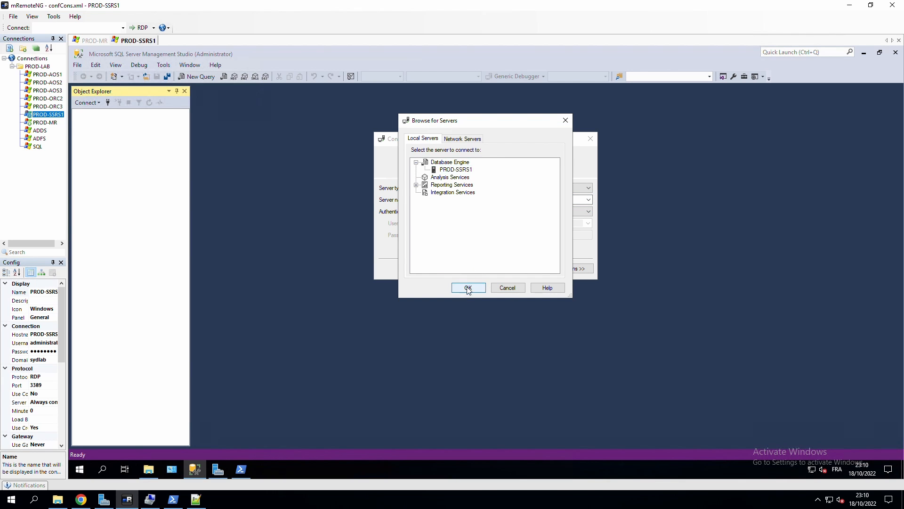
{"action": "left_click", "coordinate": [466, 287]}
{"action": "left_click", "coordinate": [463, 269]}
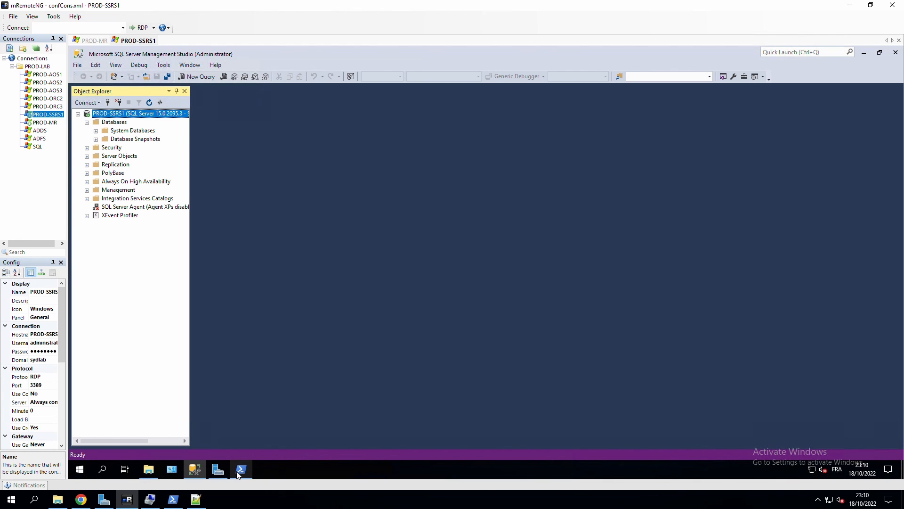
{"action": "mouse_move", "coordinate": [238, 474]}
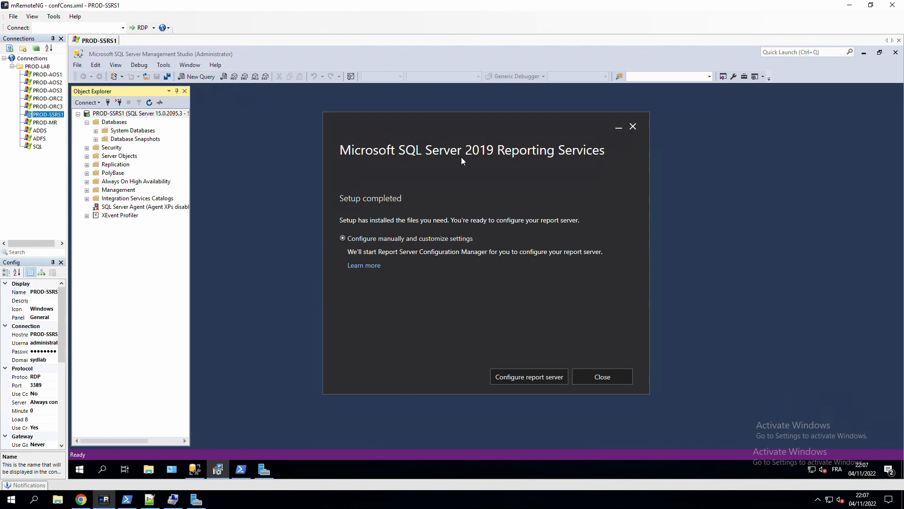
Choose manual report server configuration, then review the guide's warning not to configure SSRS.
{"action": "left_click", "coordinate": [408, 241]}
{"action": "left_click", "coordinate": [81, 499]}
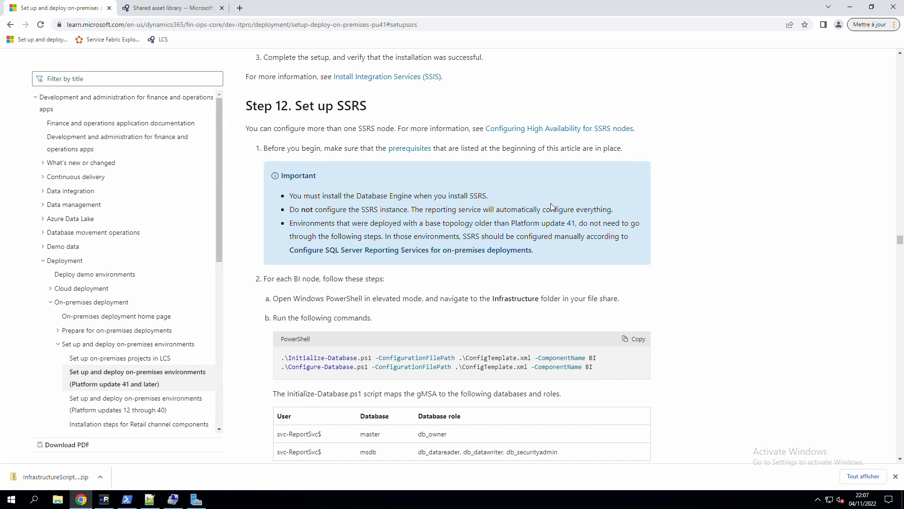
{"action": "left_click_drag", "start_coordinate": [524, 236], "coordinate": [359, 214]}
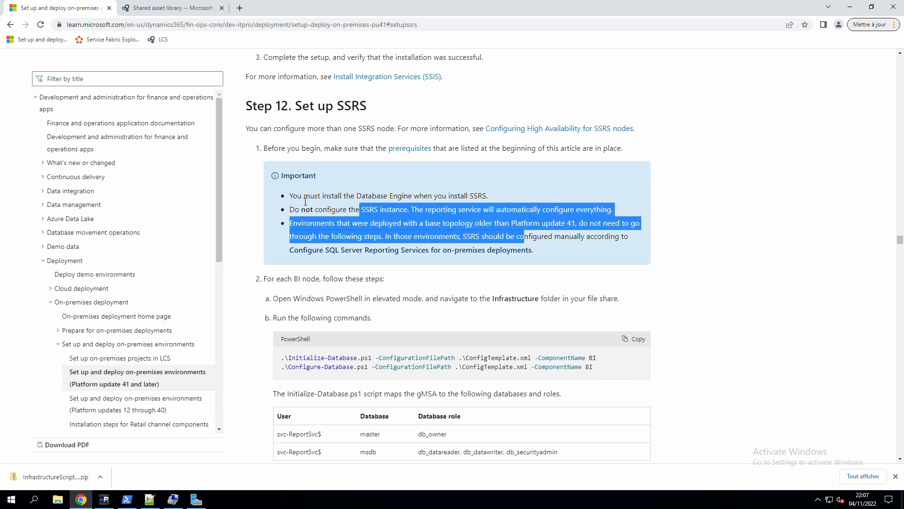
{"action": "left_click", "coordinate": [366, 198]}
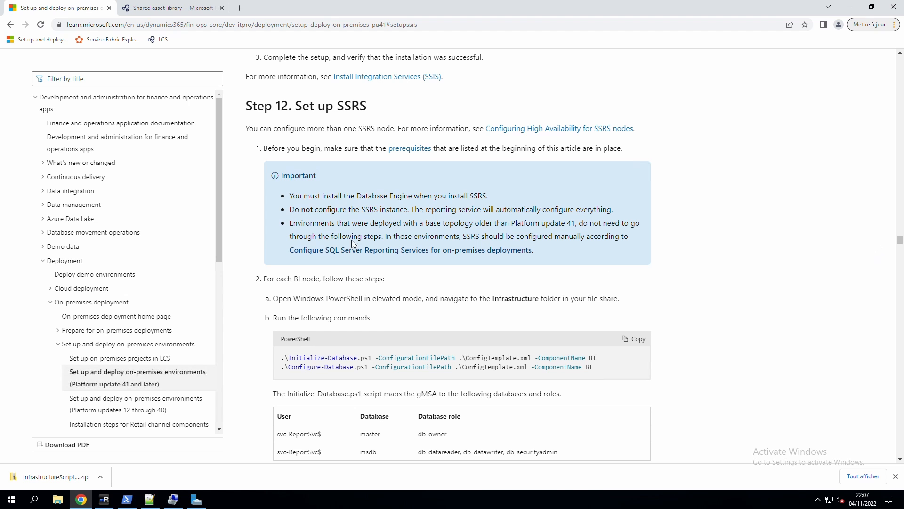
{"action": "left_click_drag", "start_coordinate": [290, 223], "coordinate": [325, 223]}
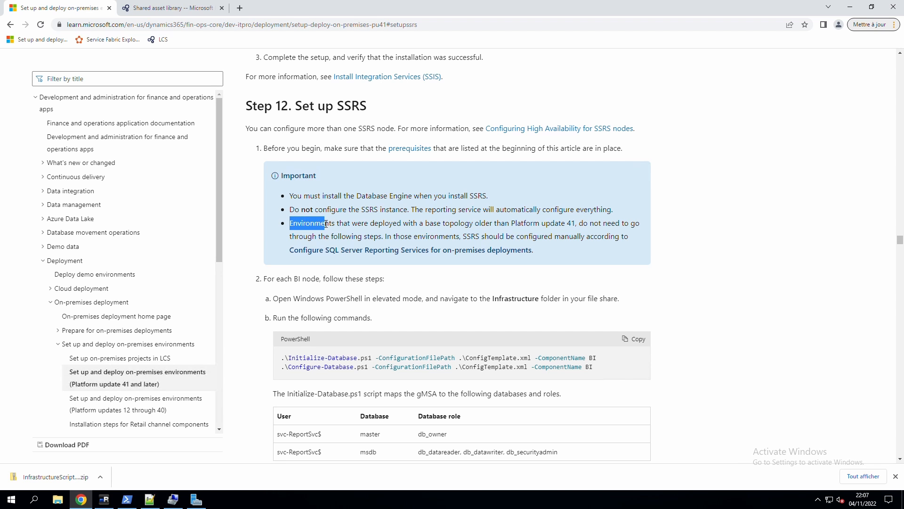
{"action": "left_click", "coordinate": [343, 213]}
{"action": "left_click_drag", "start_coordinate": [900, 239], "coordinate": [903, 58]}
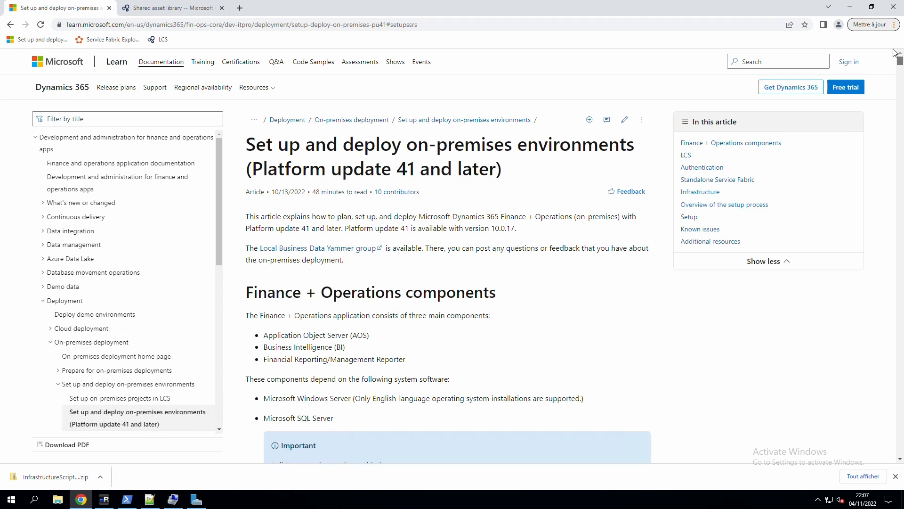
{"action": "double_click", "coordinate": [286, 194]}
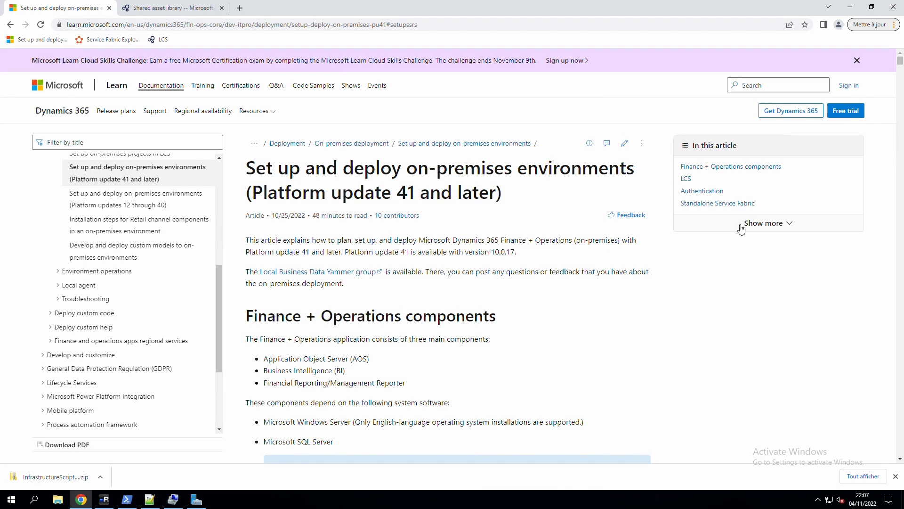
Jump via the article sections to Step 12 Set up SSRS and read the named-instance warning.
{"action": "left_click", "coordinate": [753, 224]}
{"action": "left_click", "coordinate": [709, 233]}
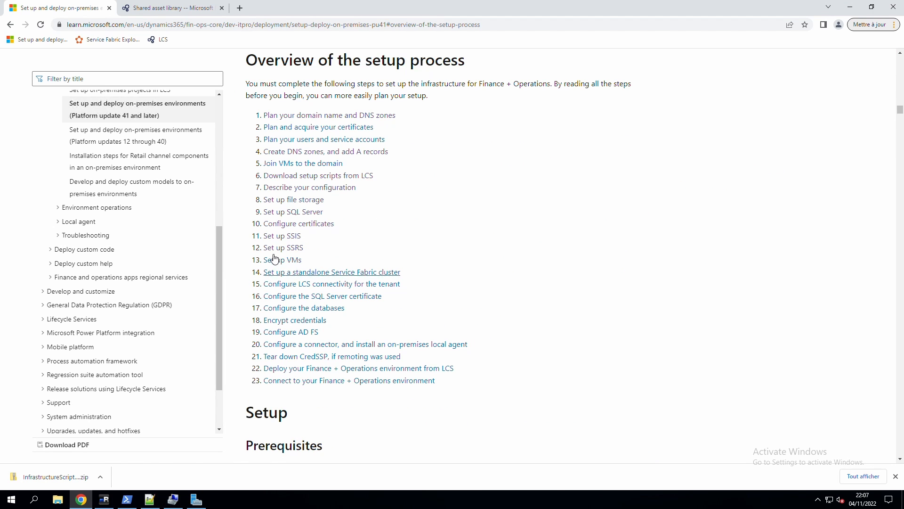
{"action": "left_click", "coordinate": [289, 250]}
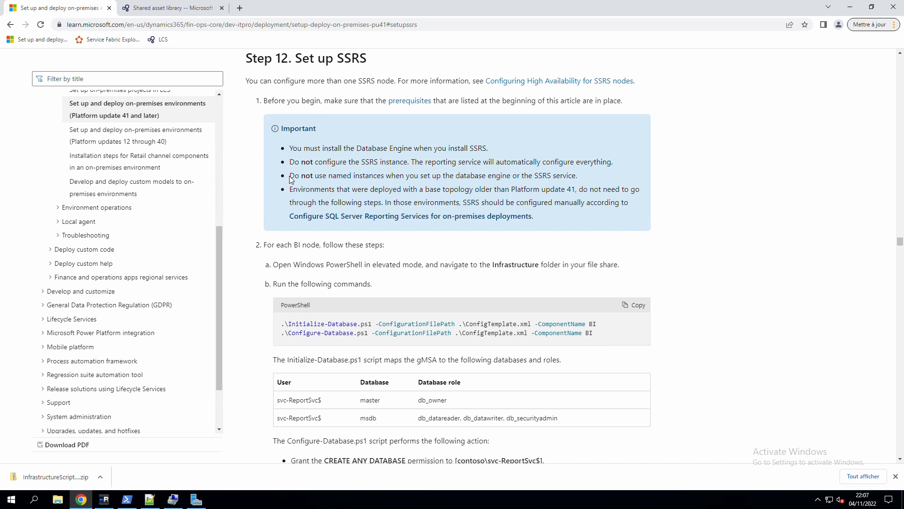
{"action": "left_click_drag", "start_coordinate": [290, 178], "coordinate": [579, 180]}
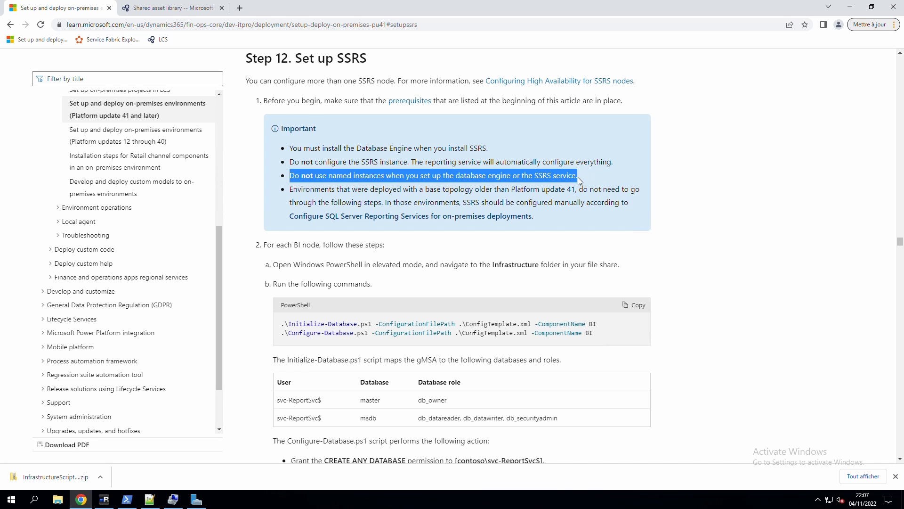
{"action": "left_click", "coordinate": [408, 179]}
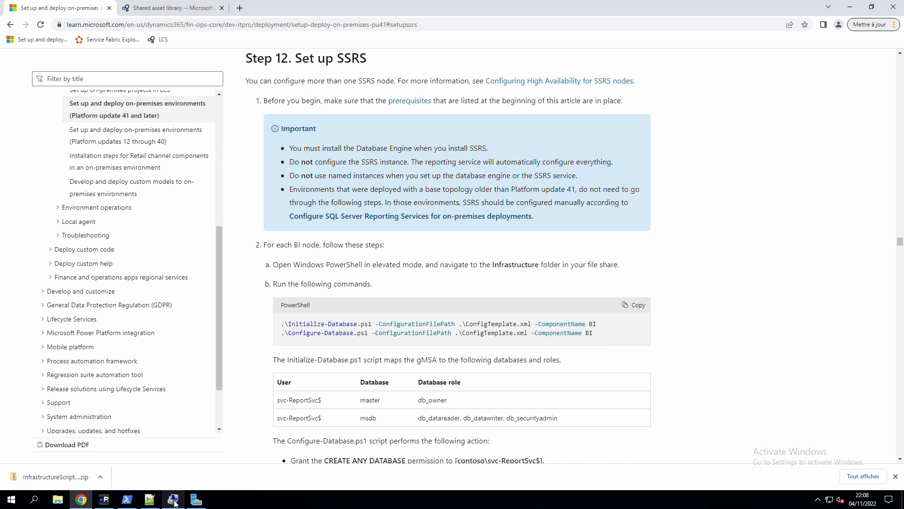
Close the Reporting Services setup-complete dialog unconfigured and re-expand the Databases node in SSMS.
{"action": "left_click", "coordinate": [106, 504]}
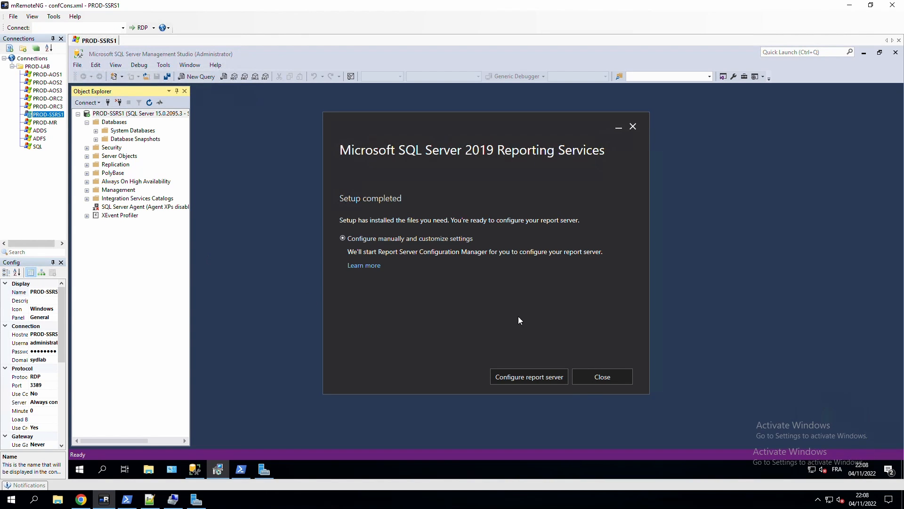
{"action": "left_click", "coordinate": [598, 382]}
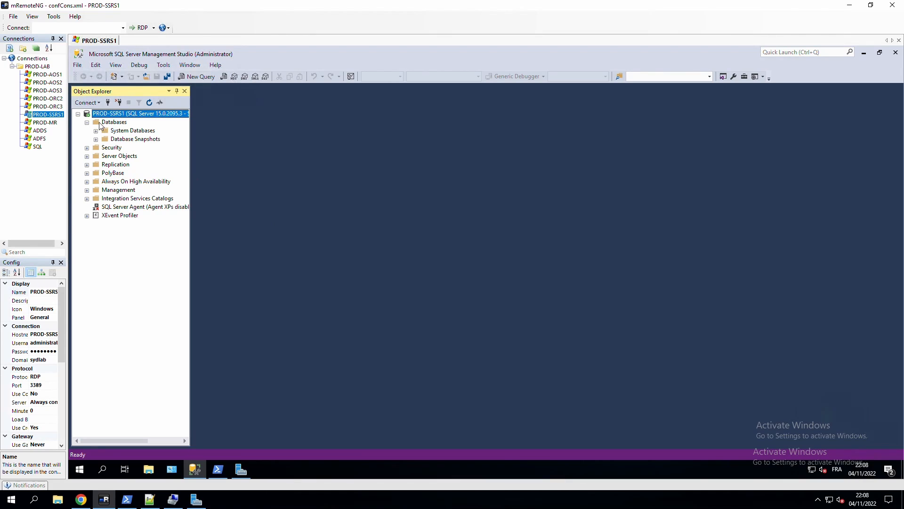
{"action": "double_click", "coordinate": [115, 121]}
{"action": "double_click", "coordinate": [113, 122]}
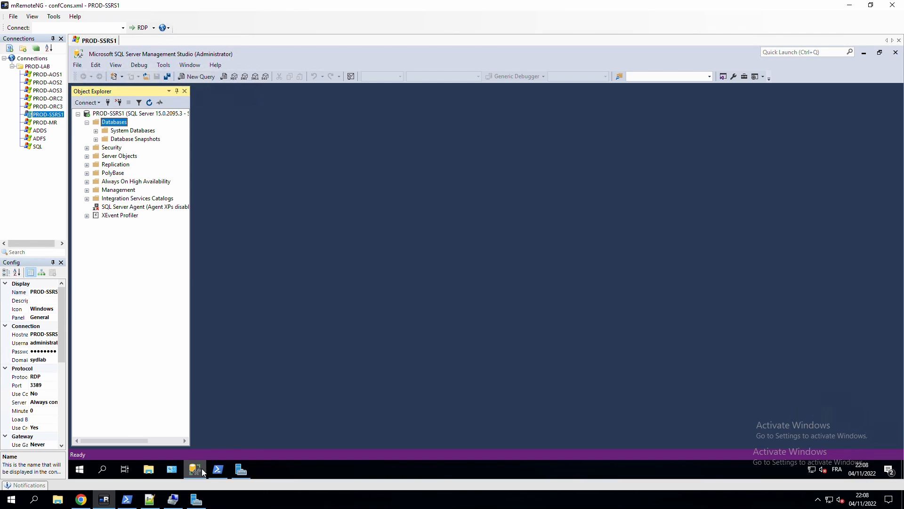
Copy the Initialize-Database command from the SSRS setup documentation.
{"action": "left_click", "coordinate": [81, 499]}
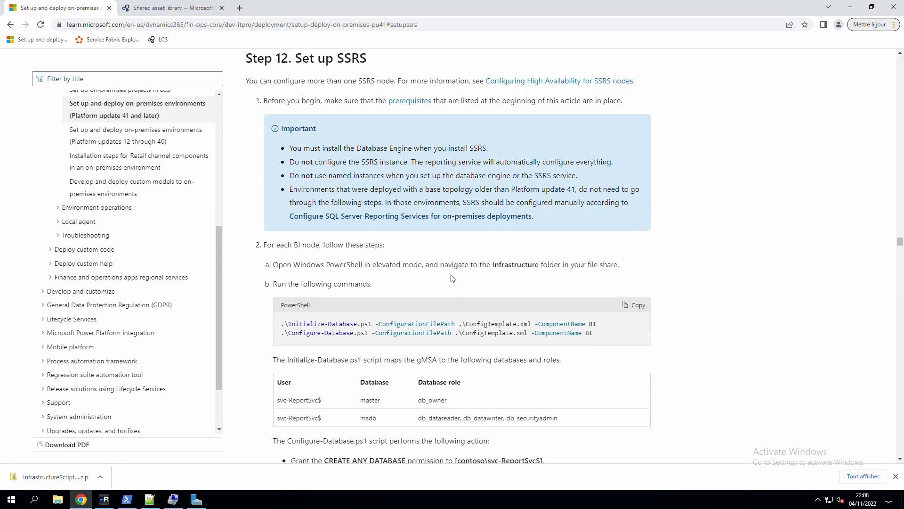
{"action": "left_click_drag", "start_coordinate": [597, 324], "coordinate": [281, 325]}
{"action": "right_click", "coordinate": [303, 324]}
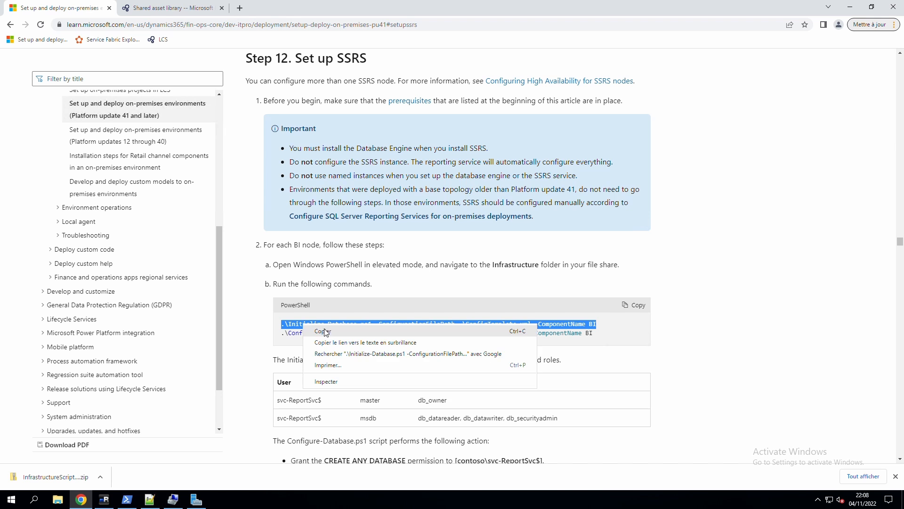
{"action": "left_click", "coordinate": [325, 331]}
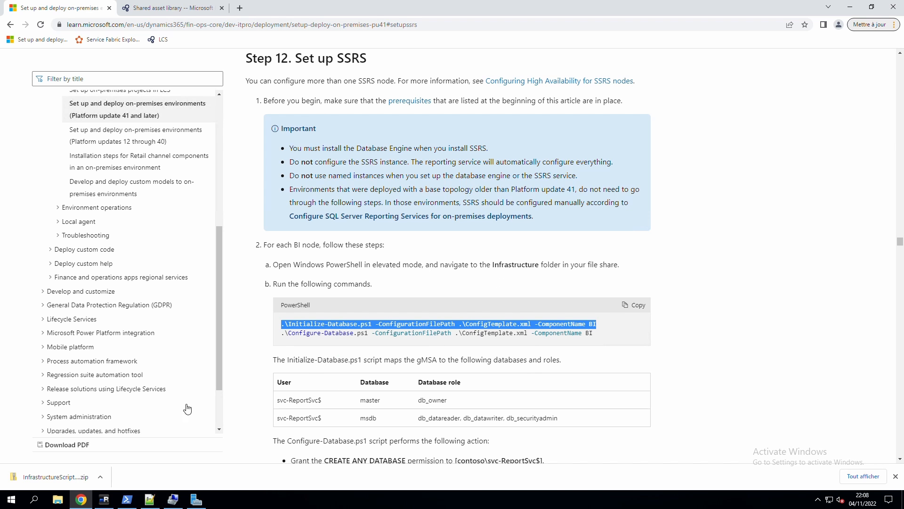
On the server, run Initialize-Database.ps1 for BI in PowerShell with ConfigTemplate-oct-2022-prod.xml.
{"action": "left_click", "coordinate": [104, 499]}
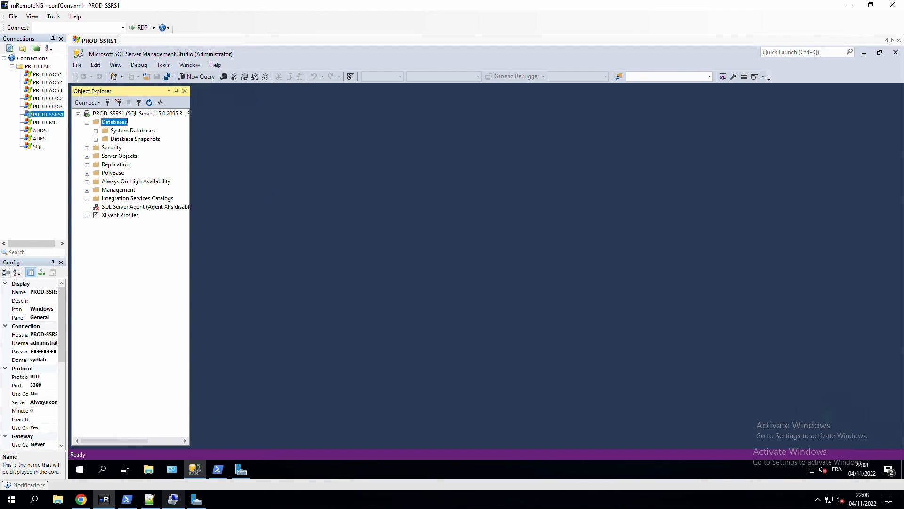
{"action": "left_click", "coordinate": [224, 468]}
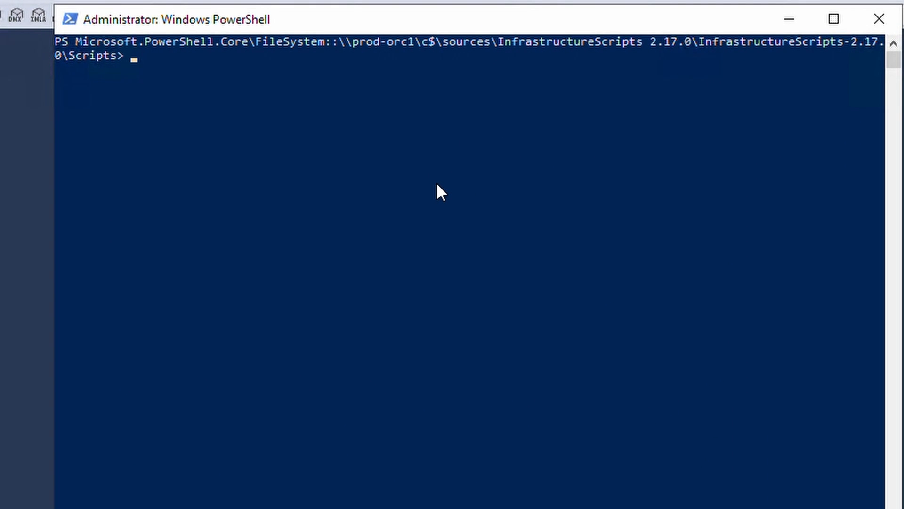
{"action": "right_click", "coordinate": [459, 178]}
{"action": "key", "text": "Left"}
{"action": "key", "text": "Left"}
{"action": "key", "text": "Left"}
{"action": "key", "text": "Left"}
{"action": "key", "text": "Left"}
{"action": "key", "text": "Left"}
{"action": "key", "text": "Left"}
{"action": "key", "text": "Left"}
{"action": "key", "text": "Left"}
{"action": "key", "text": "Left"}
{"action": "key", "text": "Left"}
{"action": "key", "text": "Left"}
{"action": "key", "text": "Left"}
{"action": "key", "text": "Left"}
{"action": "key", "text": "Left"}
{"action": "key", "text": "Left"}
{"action": "key", "text": "Left"}
{"action": "key", "text": "Left"}
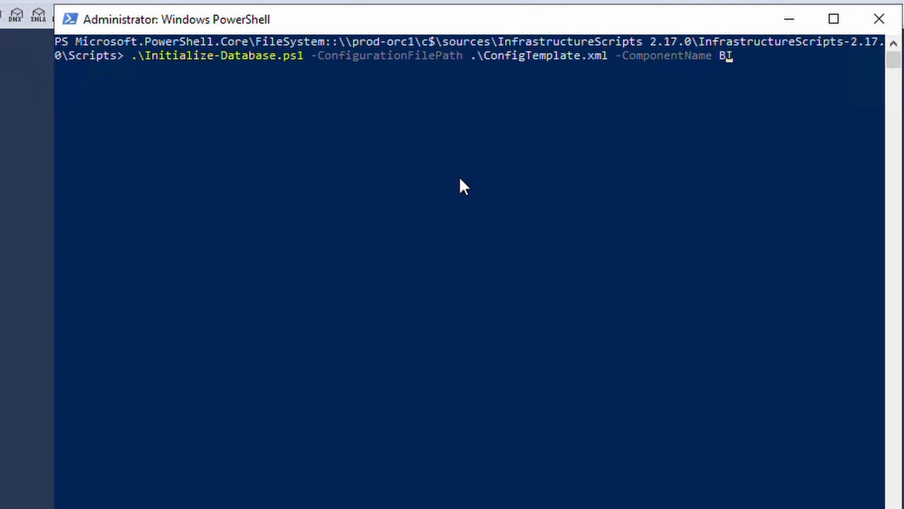
{"action": "key", "text": "BackSpace"}
{"action": "key", "text": "BackSpace"}
{"action": "key", "text": "BackSpace"}
{"action": "key", "text": "BackSpace"}
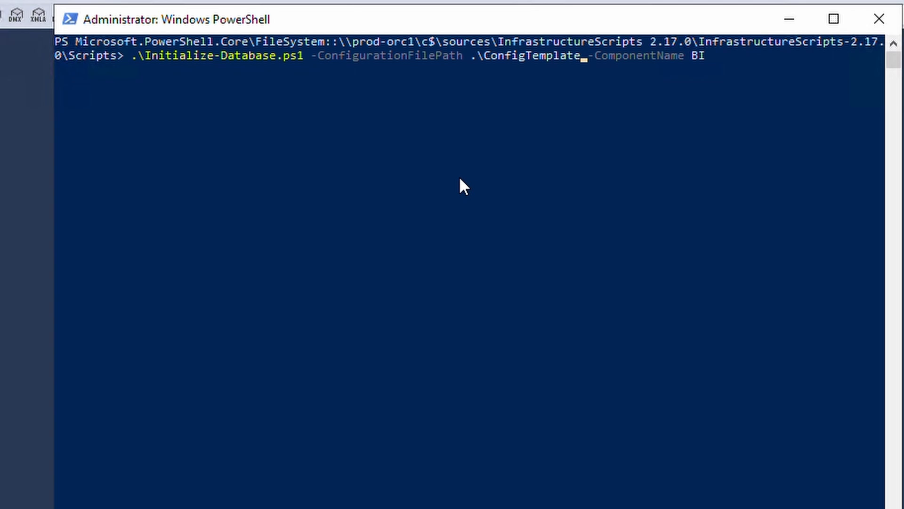
{"action": "key", "text": "Tab"}
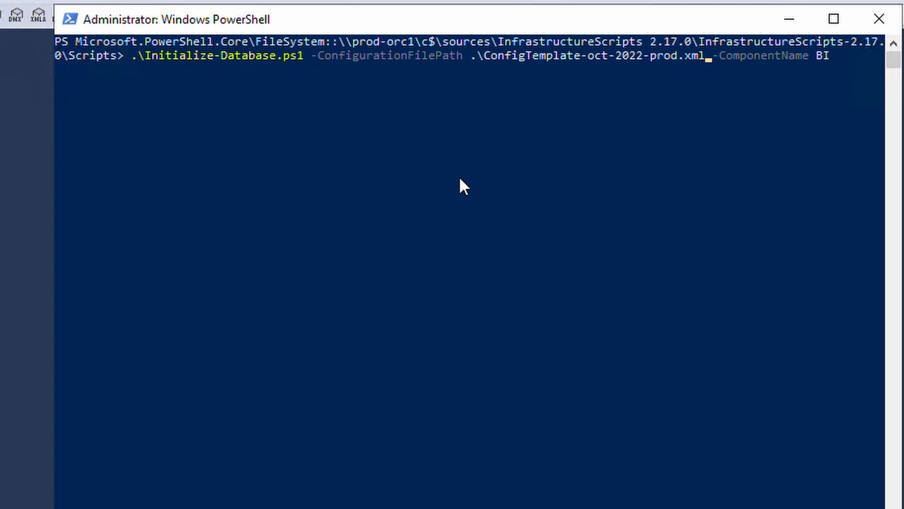
{"action": "key", "text": "Return"}
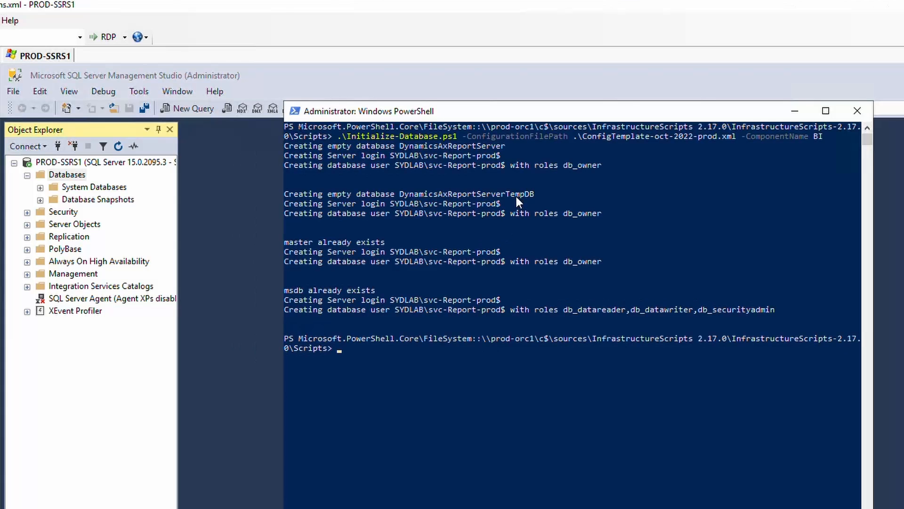
Refresh the SSMS database list and copy the Configure-Database command from the docs.
{"action": "left_click", "coordinate": [101, 176]}
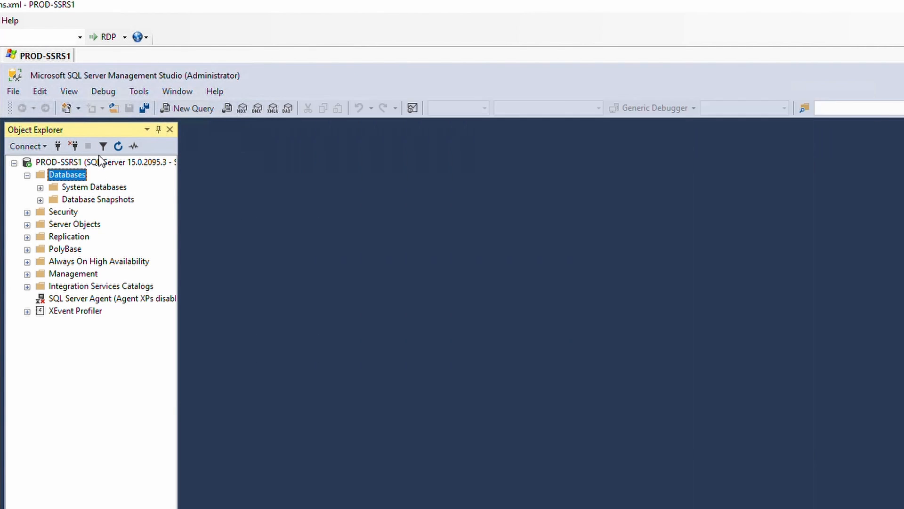
{"action": "left_click", "coordinate": [118, 146]}
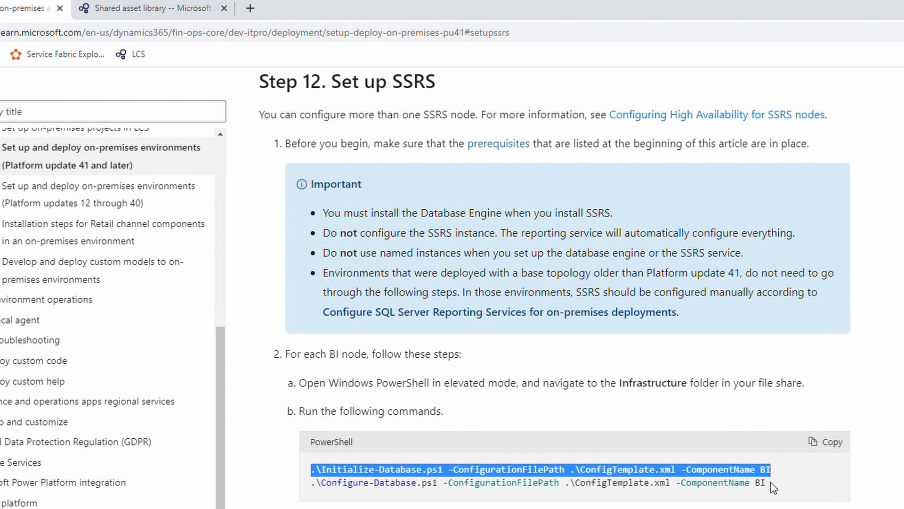
{"action": "left_click_drag", "start_coordinate": [768, 484], "coordinate": [318, 493]}
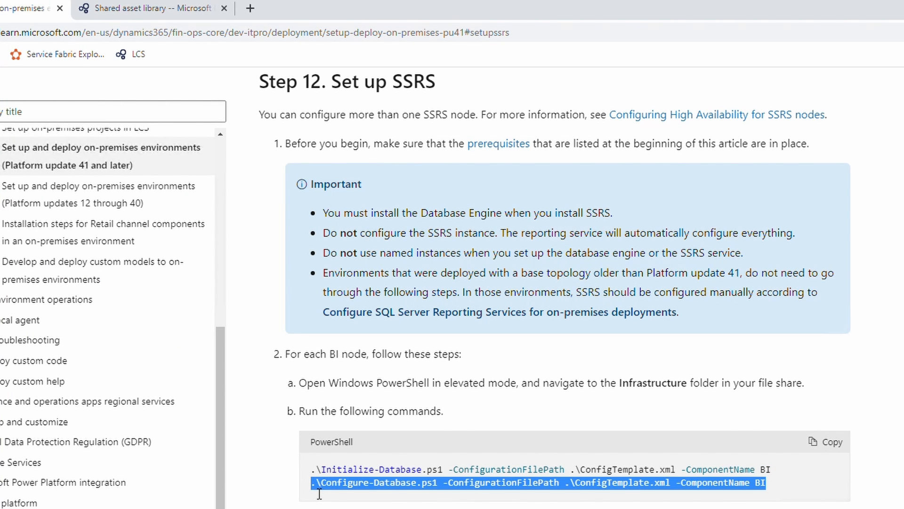
{"action": "key", "text": "alt+Tab"}
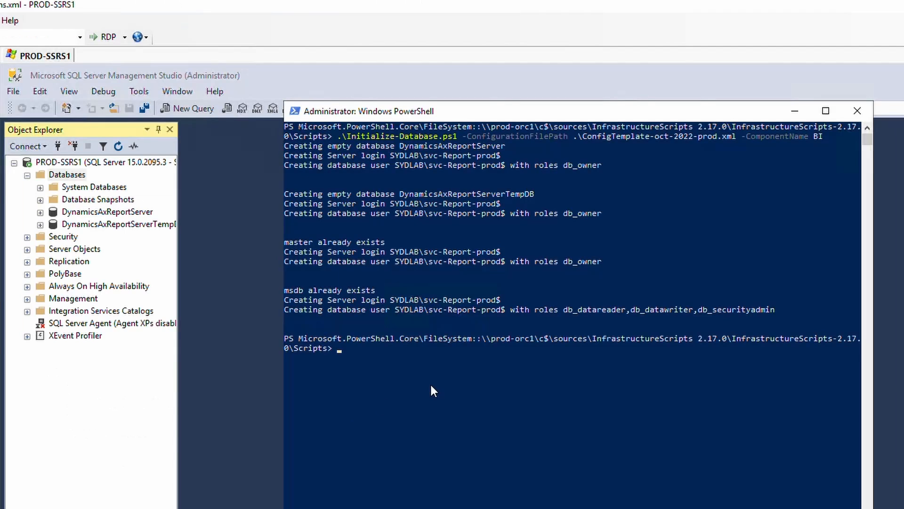
Run Configure-Database.ps1 for BI in PowerShell with ConfigTemplate-oct-2022-prod.xml.
{"action": "right_click", "coordinate": [432, 386]}
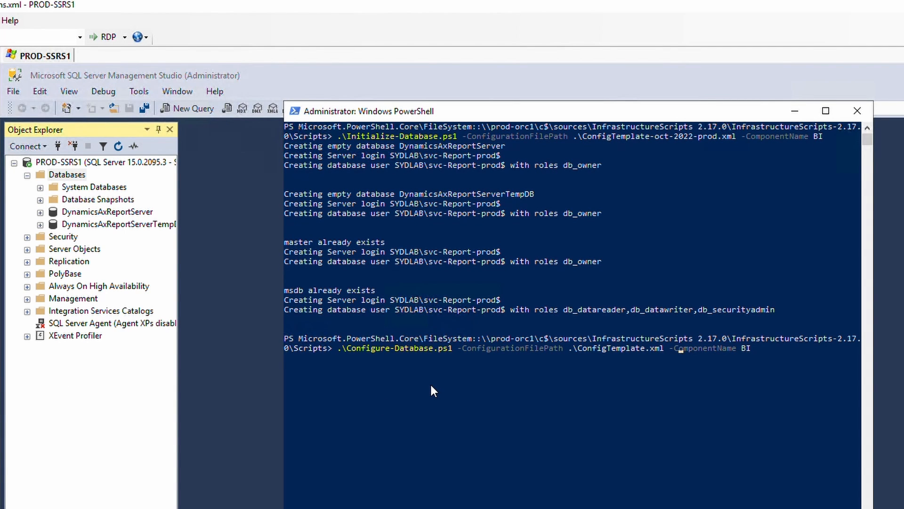
{"action": "key", "text": "BackSpace"}
{"action": "key", "text": "BackSpace"}
{"action": "key", "text": "BackSpace"}
{"action": "key", "text": "BackSpace"}
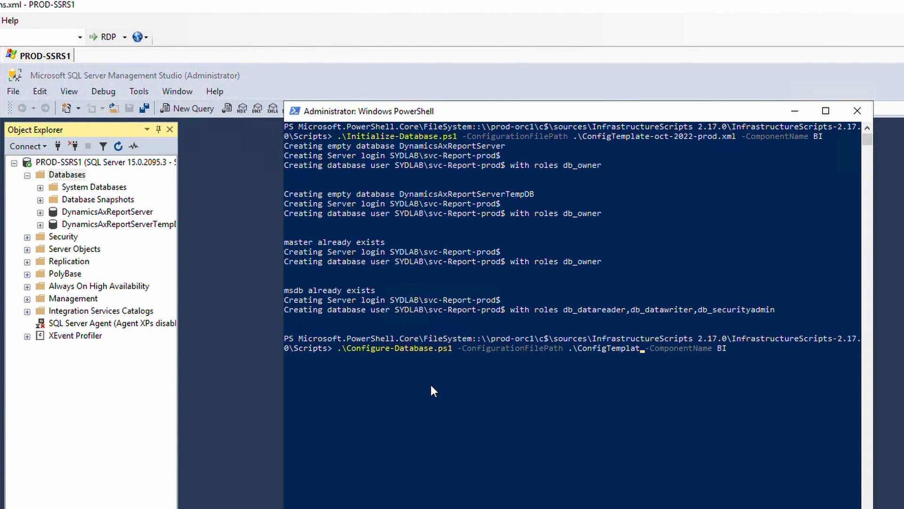
{"action": "key", "text": "Tab"}
{"action": "key", "text": "Return"}
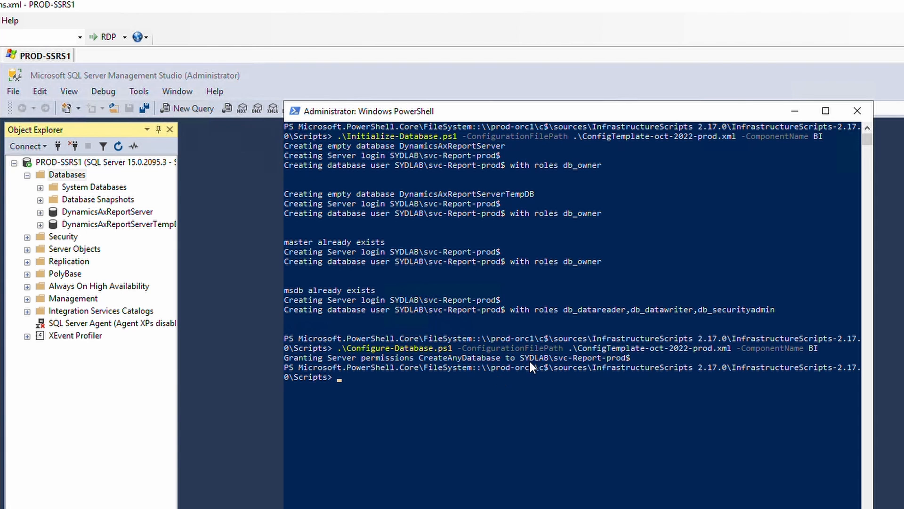
Read on in the guide to Step 12's note that the scripts leave SSRS unconfigured.
{"action": "key", "text": "alt+Tab"}
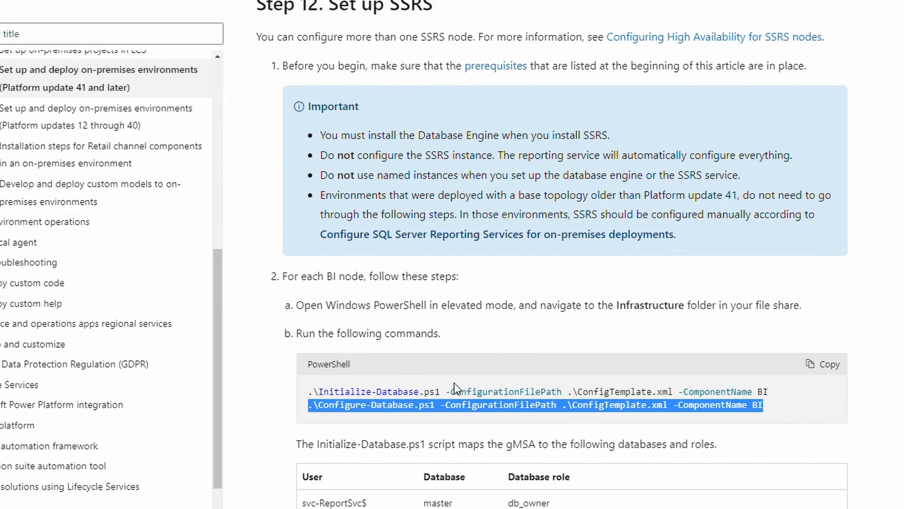
{"action": "scroll", "coordinate": [550, 286], "scroll_direction": "down", "scroll_amount": 2}
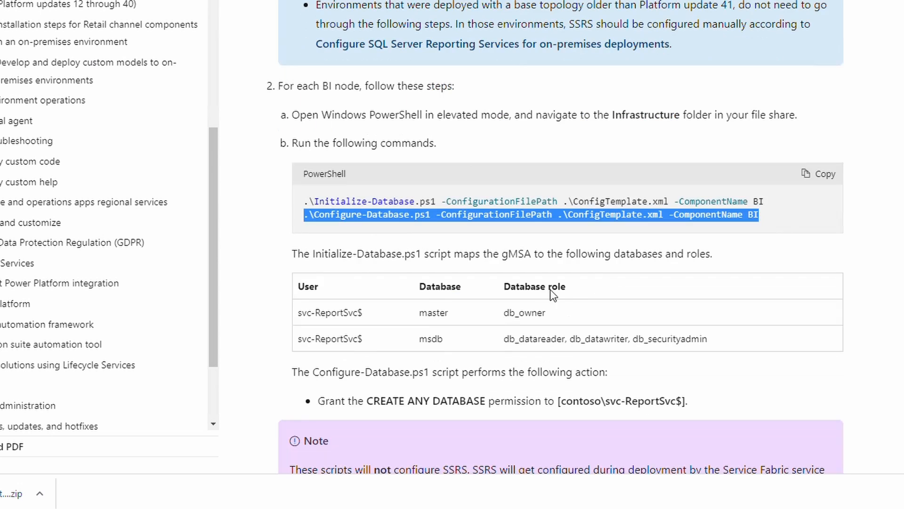
{"action": "left_click_drag", "start_coordinate": [484, 256], "coordinate": [535, 254]}
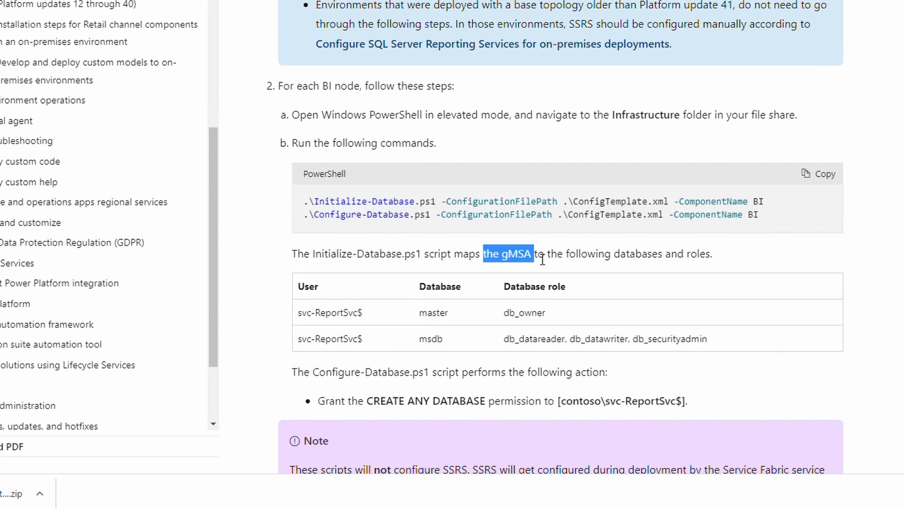
{"action": "scroll", "coordinate": [545, 245], "scroll_direction": "down", "scroll_amount": 4}
{"action": "scroll", "coordinate": [550, 245], "scroll_direction": "down", "scroll_amount": 3}
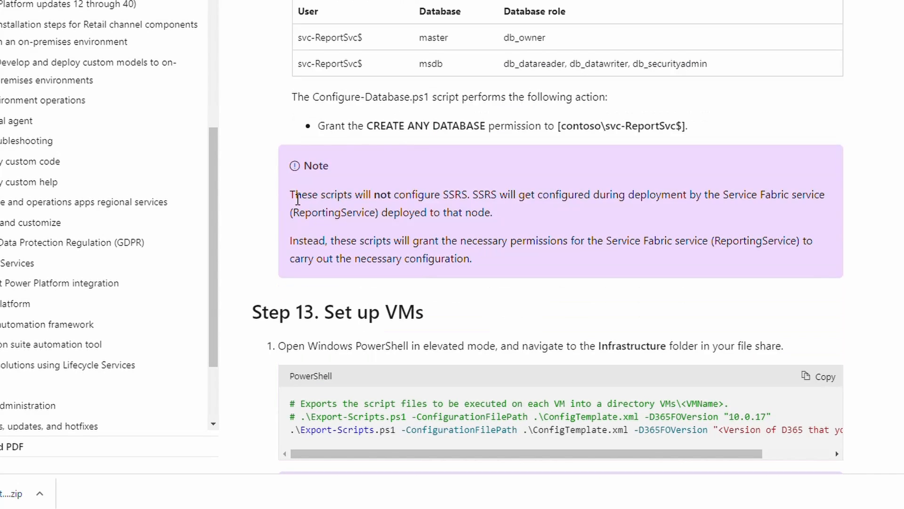
{"action": "left_click_drag", "start_coordinate": [290, 195], "coordinate": [532, 197]}
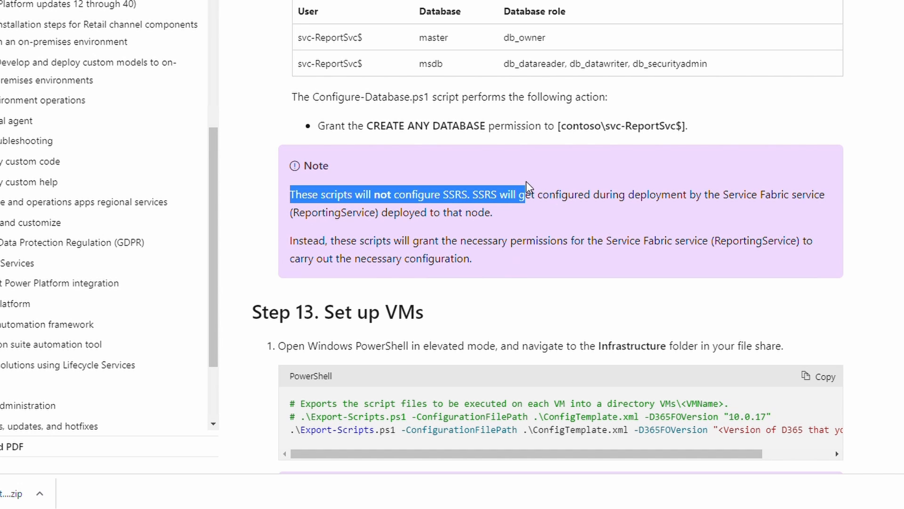
Launch Report Server Configuration Manager from the Start menu and cancel the PROD-SSRS1 connection prompt.
{"action": "left_click", "coordinate": [86, 508]}
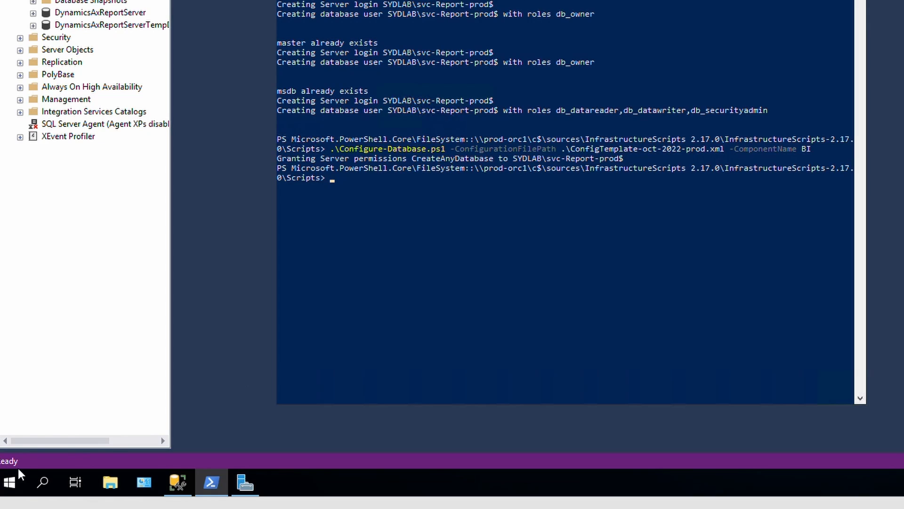
{"action": "left_click", "coordinate": [9, 482]}
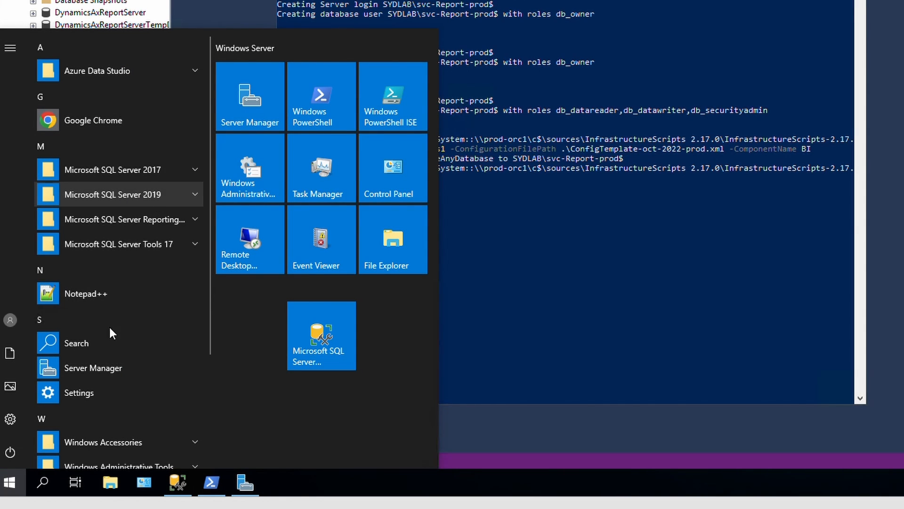
{"action": "left_click", "coordinate": [100, 241]}
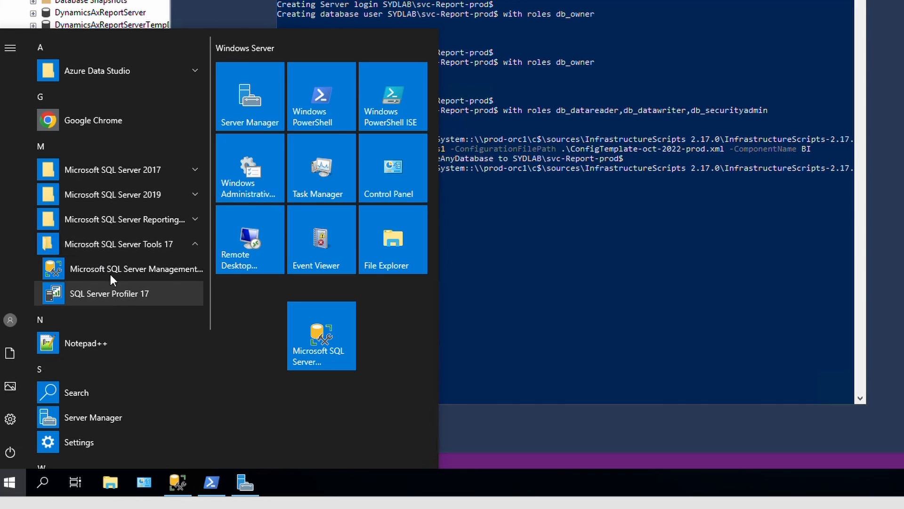
{"action": "left_click", "coordinate": [115, 220]}
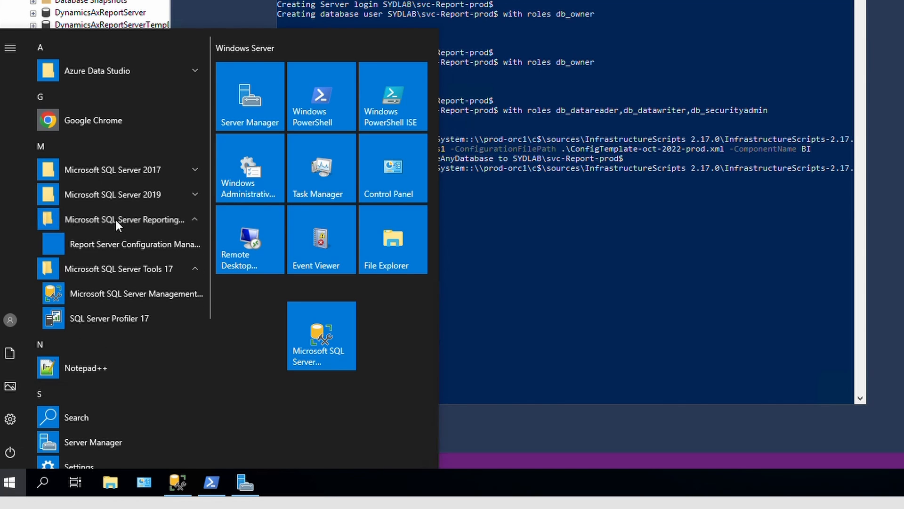
{"action": "left_click", "coordinate": [106, 244]}
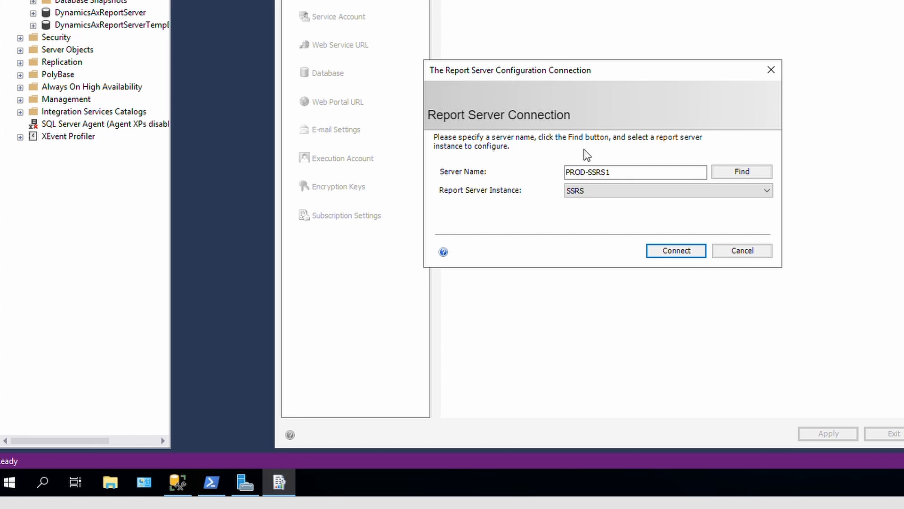
{"action": "left_click", "coordinate": [749, 253]}
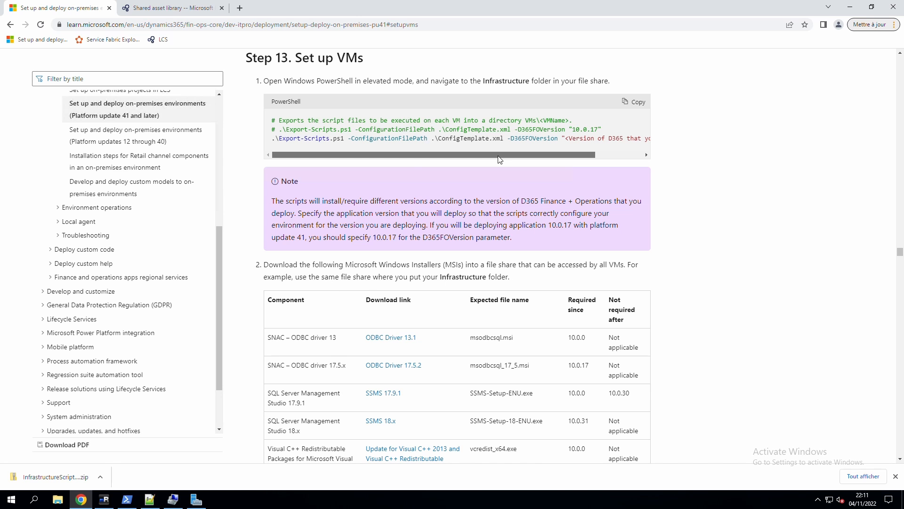
Run Export-Scripts.ps1 with ConfigTemplate-oct-2022-prod.xml and D365FOVersion 10.0.29.
{"action": "mouse_move", "coordinate": [500, 155]}
{"action": "left_mouse_down"}
{"action": "mouse_move", "coordinate": [561, 154]}
{"action": "mouse_move", "coordinate": [500, 155]}
{"action": "left_mouse_up"}
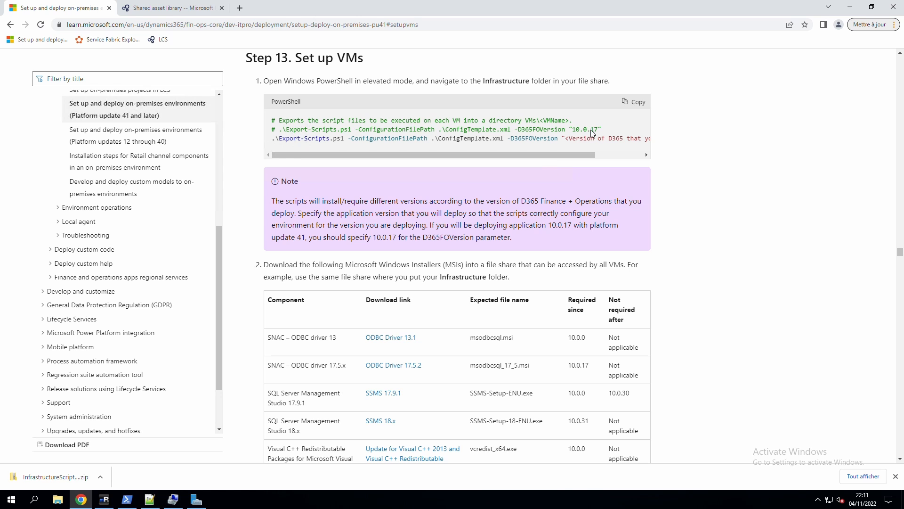
{"action": "left_click_drag", "start_coordinate": [555, 155], "coordinate": [647, 158]}
{"action": "left_click_drag", "start_coordinate": [534, 129], "coordinate": [541, 130]}
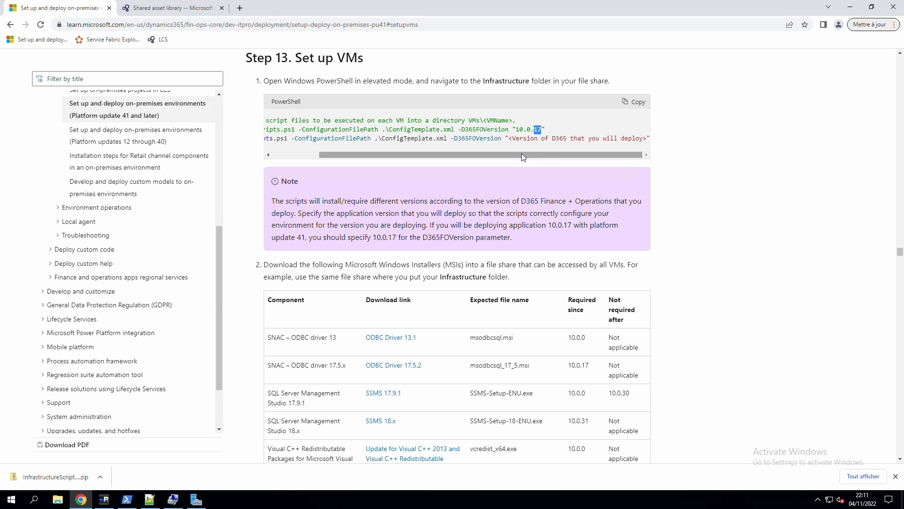
{"action": "left_click_drag", "start_coordinate": [521, 153], "coordinate": [488, 155]}
{"action": "left_click_drag", "start_coordinate": [488, 156], "coordinate": [460, 156]}
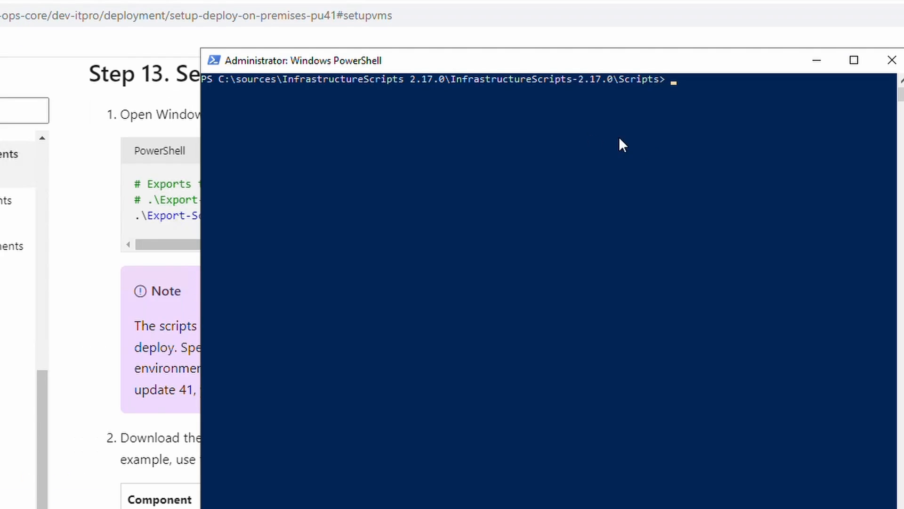
{"action": "type", "text": ".\\Export-Scripts.ps1 -ConfigurationFilePath .\\ConfigTemplate.xml -D365FOVersion"}
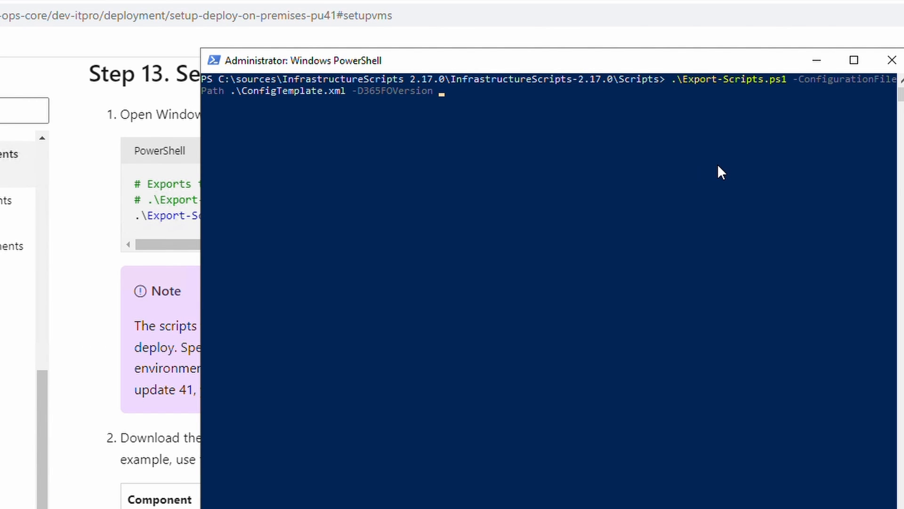
{"action": "key", "text": "ctrl+Left"}
{"action": "key", "text": "Left"}
{"action": "key", "text": "BackSpace"}
{"action": "key", "text": "BackSpace"}
{"action": "key", "text": "BackSpace"}
{"action": "key", "text": "BackSpace"}
{"action": "key", "text": "Tab"}
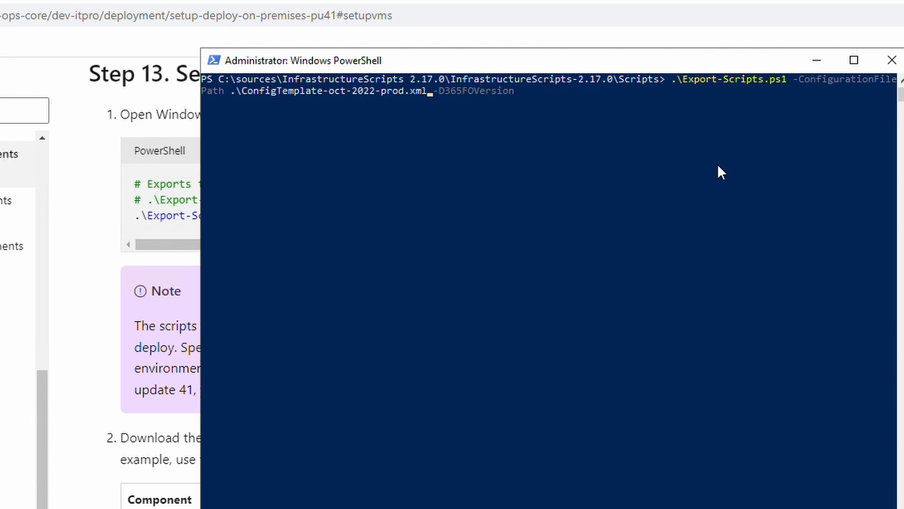
{"action": "key", "text": "End"}
{"action": "type", "text": "10.0.29"}
{"action": "key", "text": "Return"}
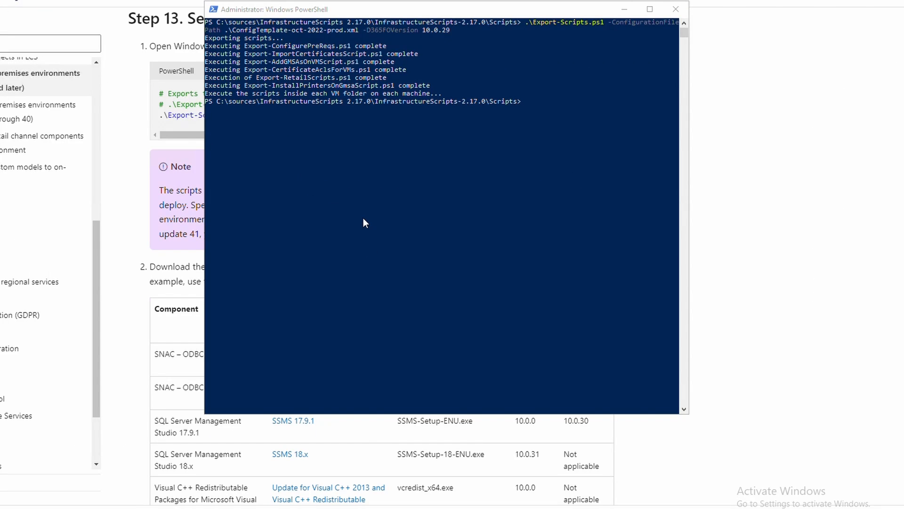
Browse to sources > InfrastructureScripts 2.17.0 > Scripts > VMs in File Explorer.
{"action": "key", "text": "super+e"}
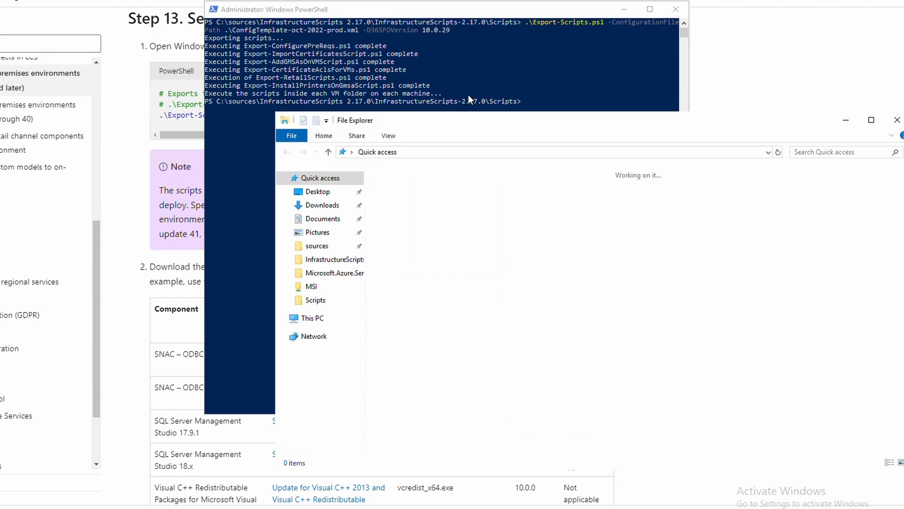
{"action": "left_click", "coordinate": [317, 246]}
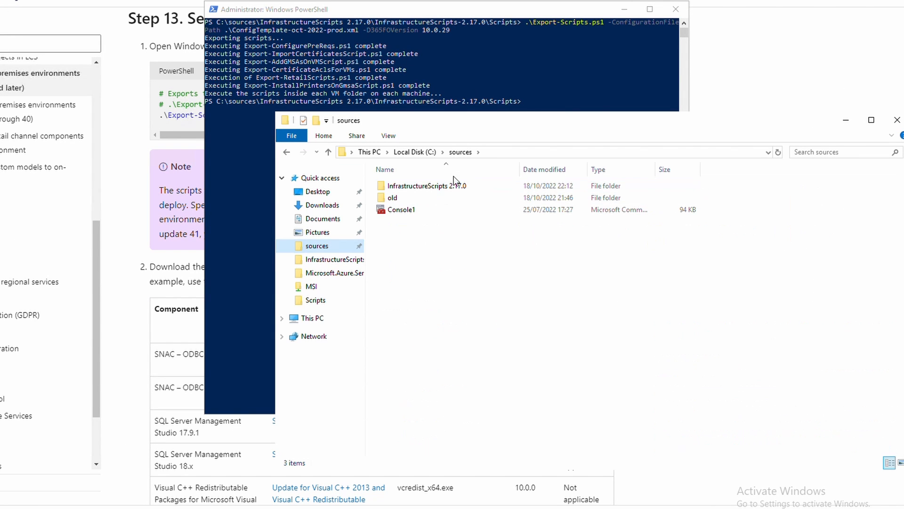
{"action": "double_click", "coordinate": [405, 187]}
{"action": "double_click", "coordinate": [408, 188]}
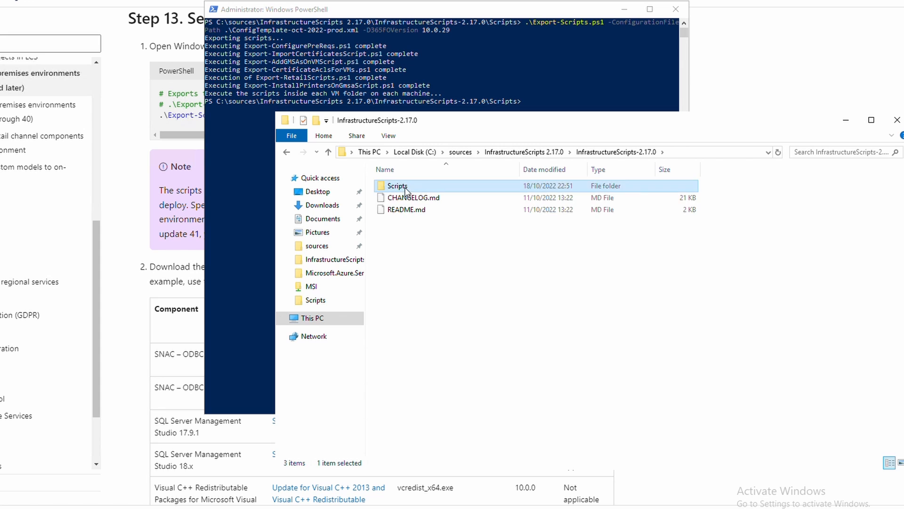
{"action": "double_click", "coordinate": [406, 186]}
{"action": "left_click", "coordinate": [396, 222]}
{"action": "double_click", "coordinate": [397, 225]}
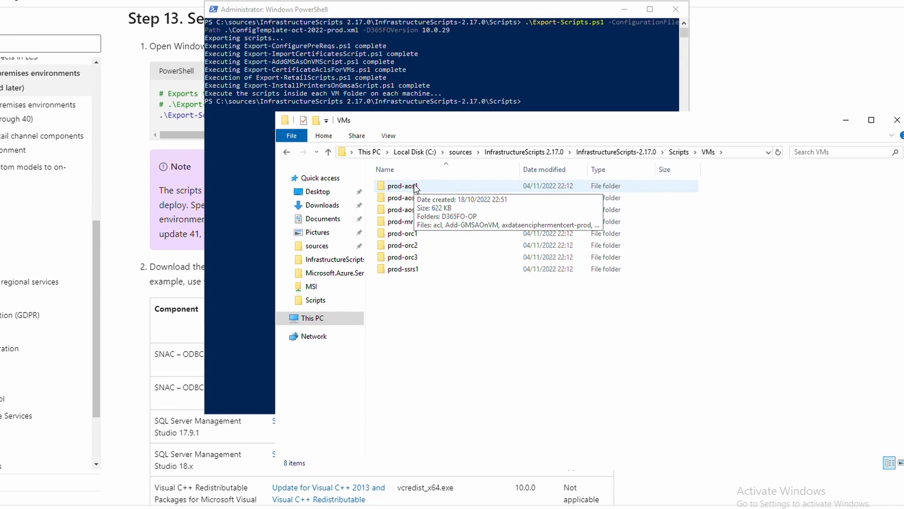
Open prod-aos3 and prod-orc1 side by side and view prod-aos3's certificates list.
{"action": "left_click", "coordinate": [411, 213]}
{"action": "double_click", "coordinate": [411, 213]}
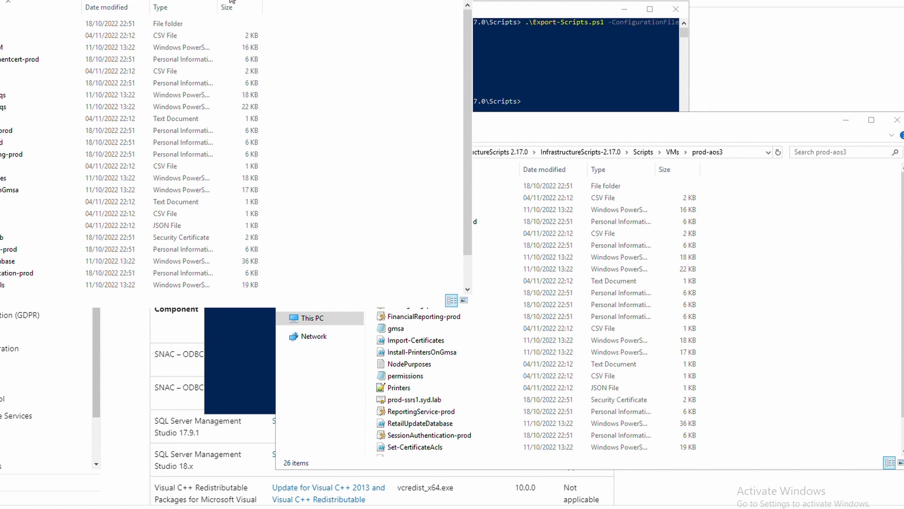
{"action": "left_click", "coordinate": [234, 0]}
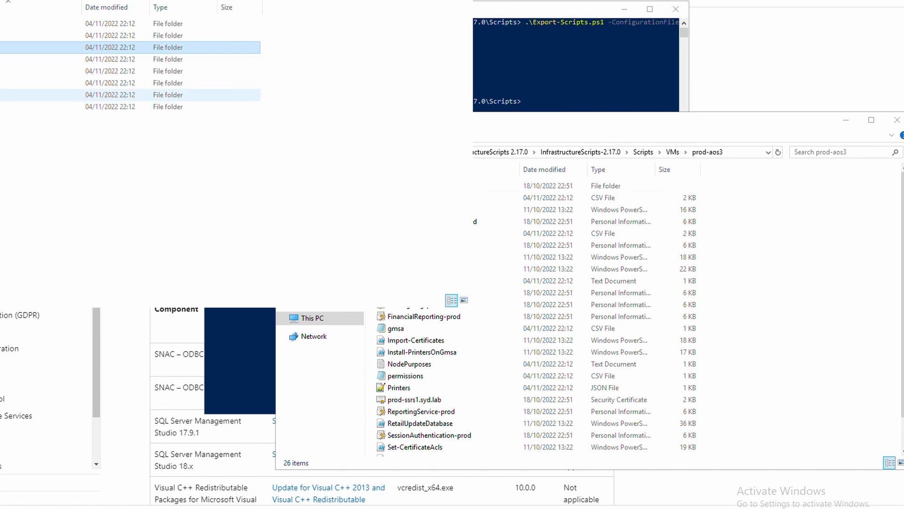
{"action": "double_click", "coordinate": [0, 72]}
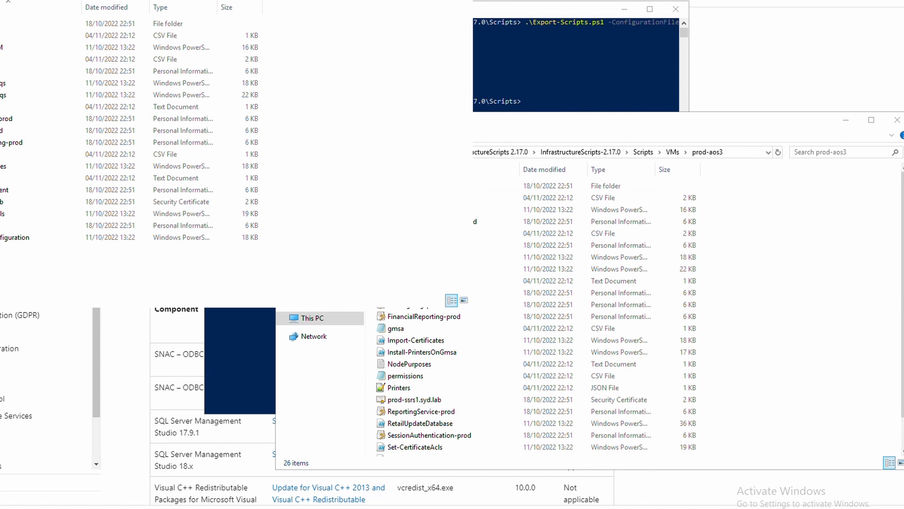
{"action": "left_click_drag", "start_coordinate": [124, 0], "coordinate": [683, 140]}
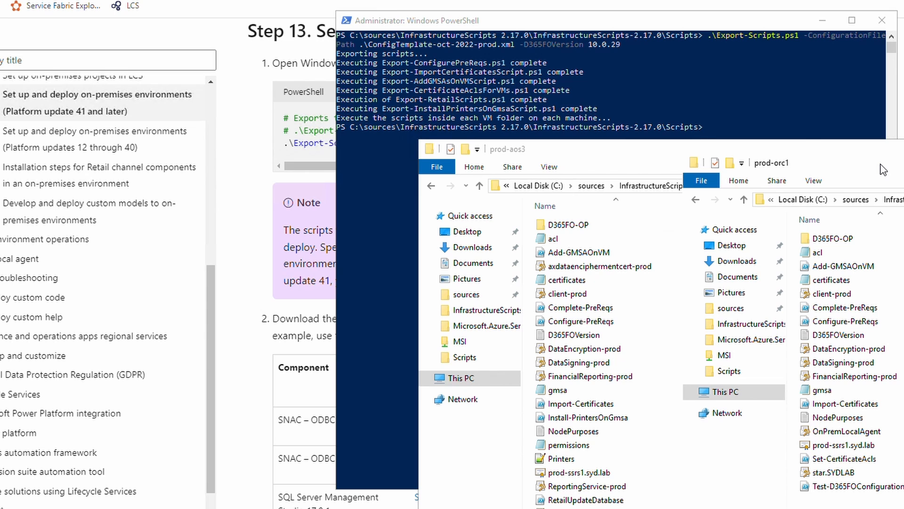
{"action": "left_click", "coordinate": [831, 281]}
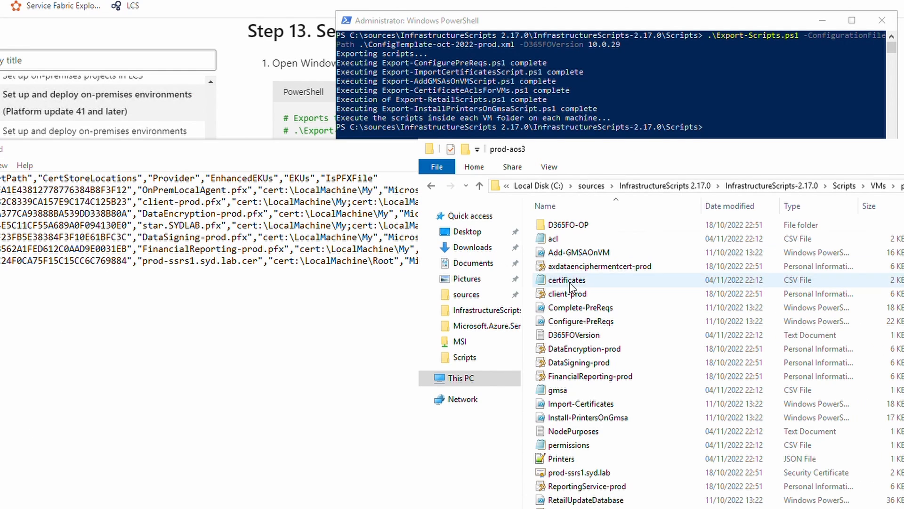
{"action": "double_click", "coordinate": [568, 280]}
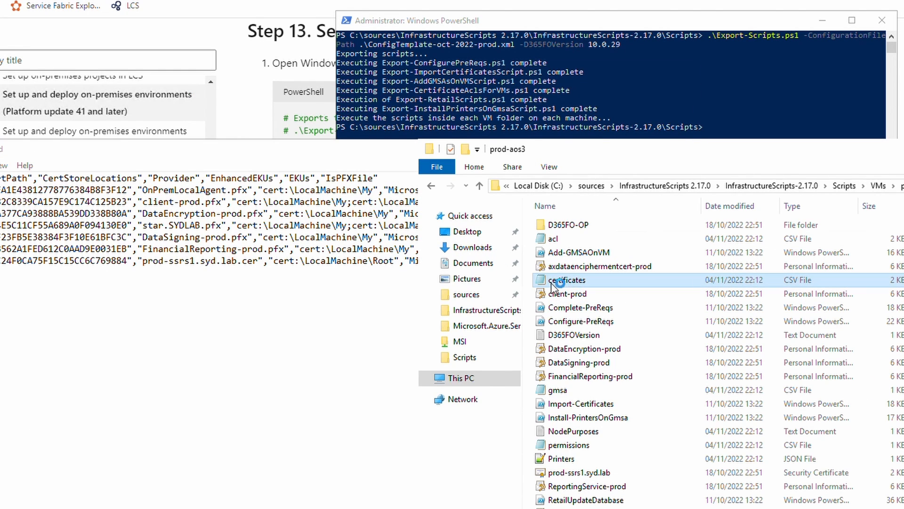
{"action": "left_click_drag", "start_coordinate": [346, 122], "coordinate": [341, 136]}
{"action": "left_click", "coordinate": [759, 139]}
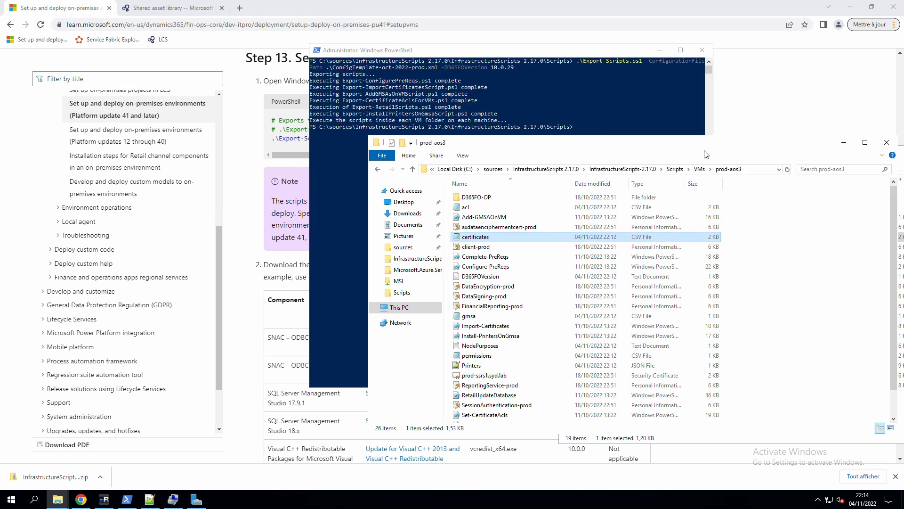
{"action": "left_click_drag", "start_coordinate": [262, 268], "coordinate": [441, 272]}
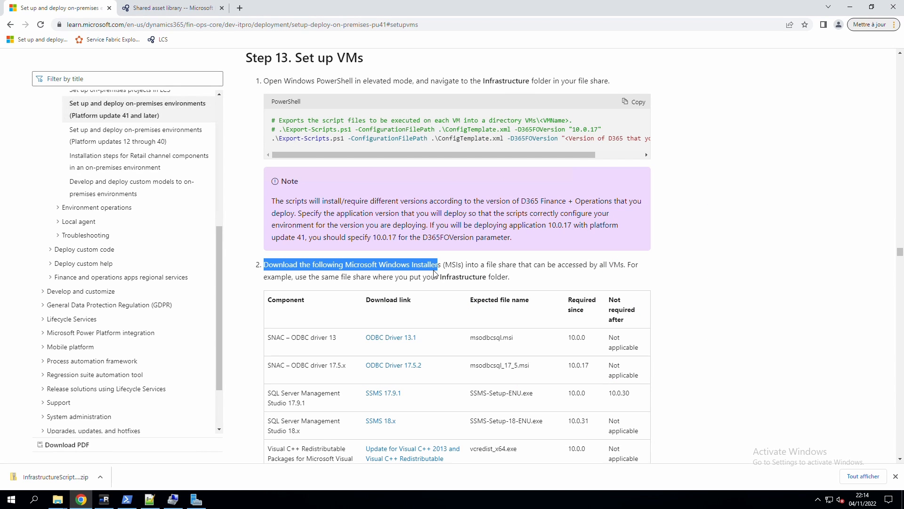
Review the MSI prerequisites table, including SNAC ODBC driver 13 and both SQL Server Management Studio rows.
{"action": "left_click", "coordinate": [459, 280]}
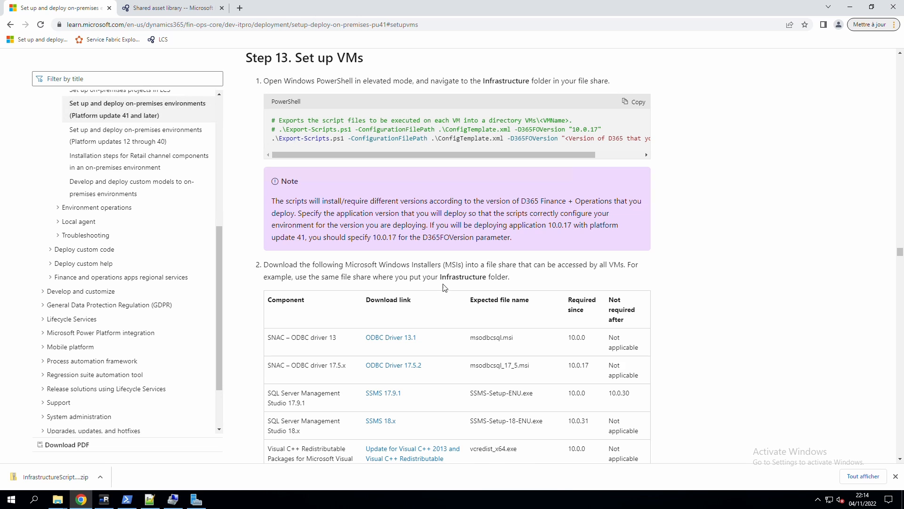
{"action": "scroll", "coordinate": [446, 285], "scroll_direction": "down", "scroll_amount": 1}
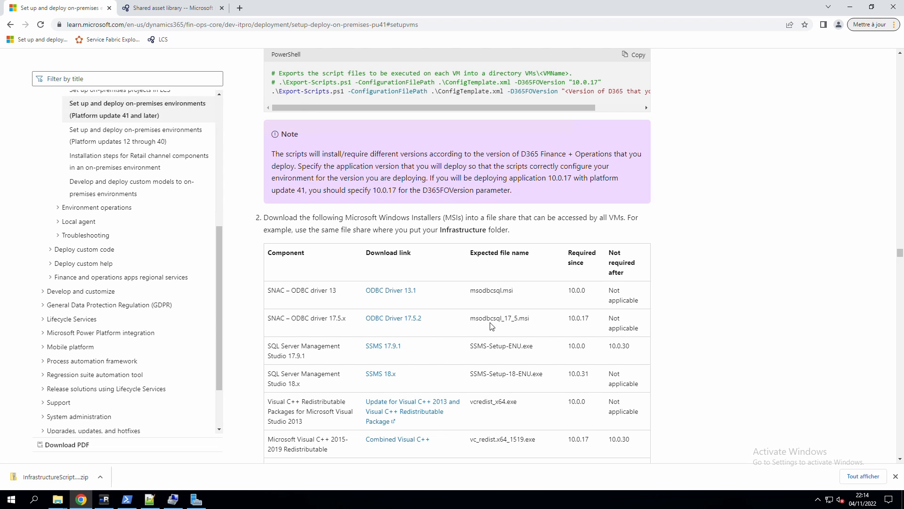
{"action": "scroll", "coordinate": [490, 271], "scroll_direction": "down", "scroll_amount": 2}
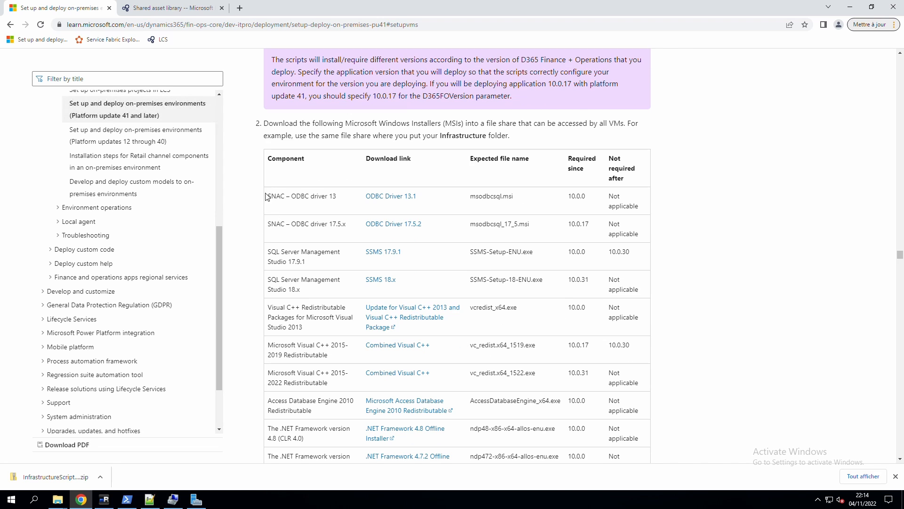
{"action": "left_click_drag", "start_coordinate": [268, 196], "coordinate": [348, 201]}
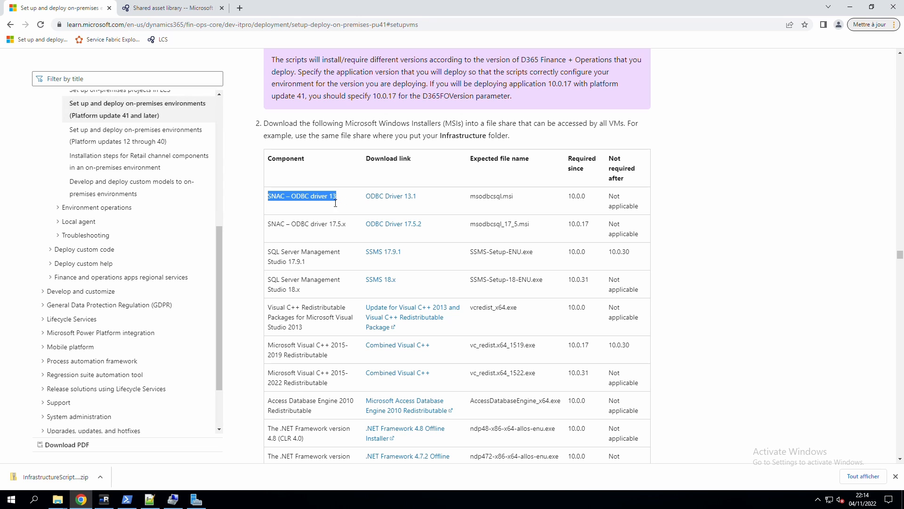
{"action": "left_click", "coordinate": [479, 202]}
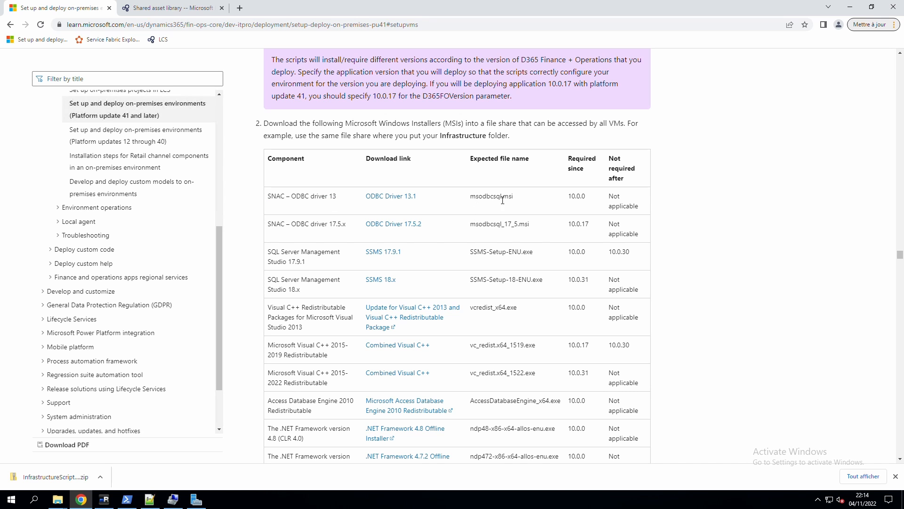
{"action": "left_click_drag", "start_coordinate": [475, 196], "coordinate": [516, 197]}
{"action": "scroll", "coordinate": [501, 222], "scroll_direction": "down", "scroll_amount": 2}
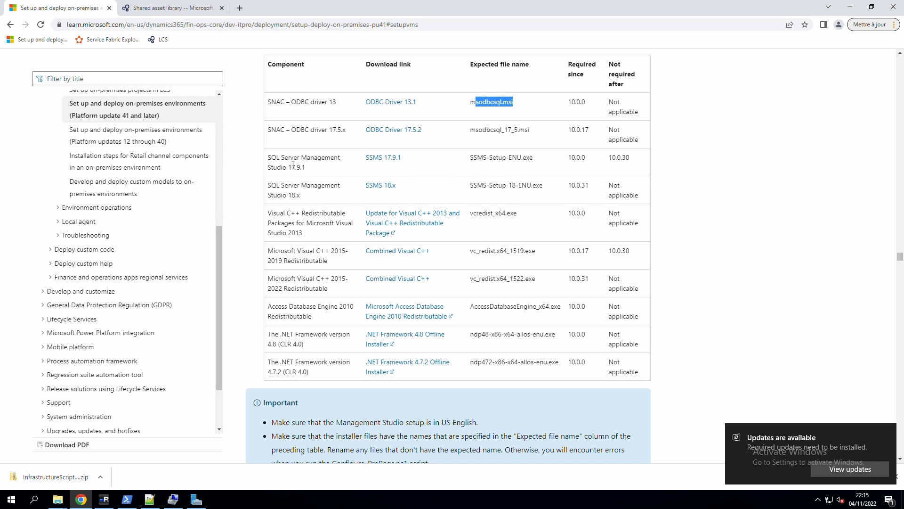
{"action": "left_click_drag", "start_coordinate": [273, 162], "coordinate": [549, 189]}
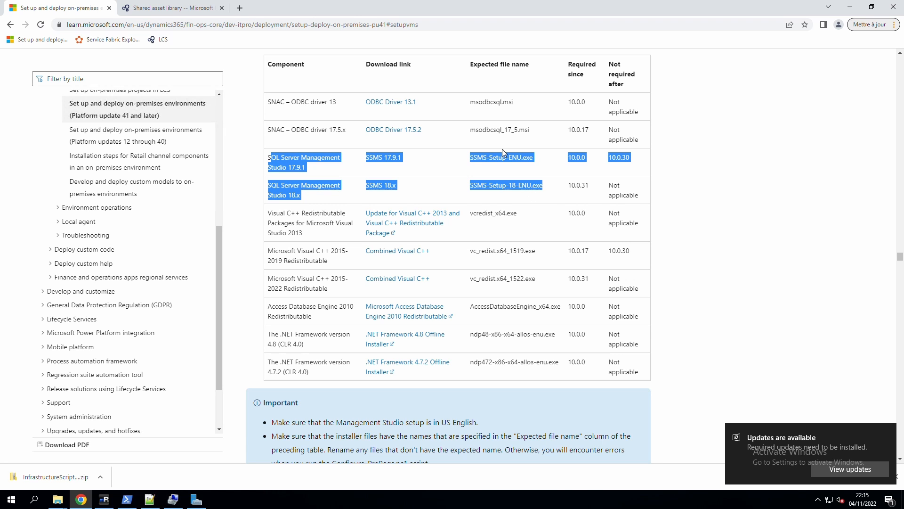
{"action": "left_click", "coordinate": [510, 191]}
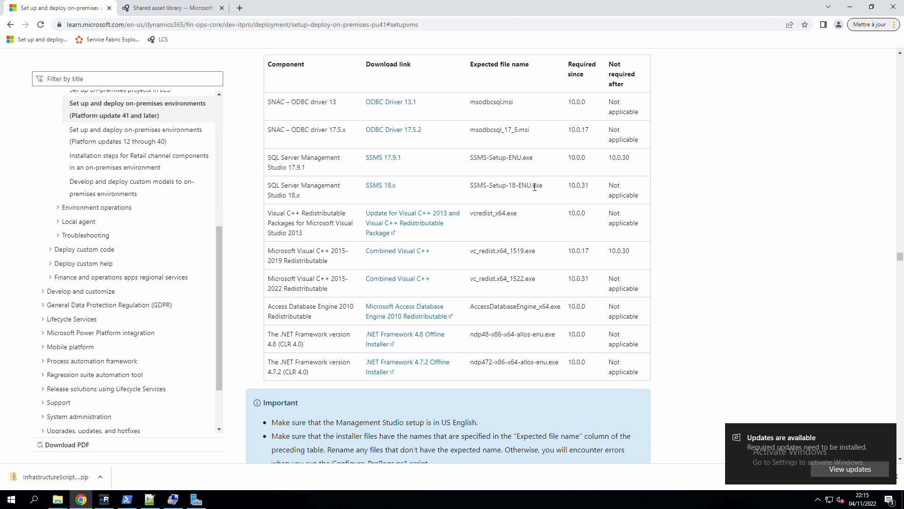
{"action": "key", "text": "alt+Tab"}
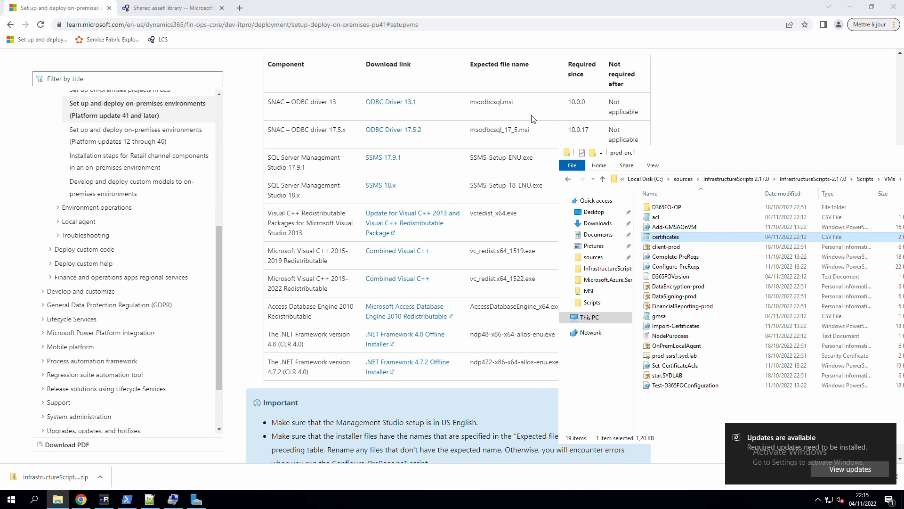
Check the AccessDatabaseEngine_X64, vcredist_x64 and ndp48 installer names and sizes in the MSI share.
{"action": "left_click", "coordinate": [590, 291]}
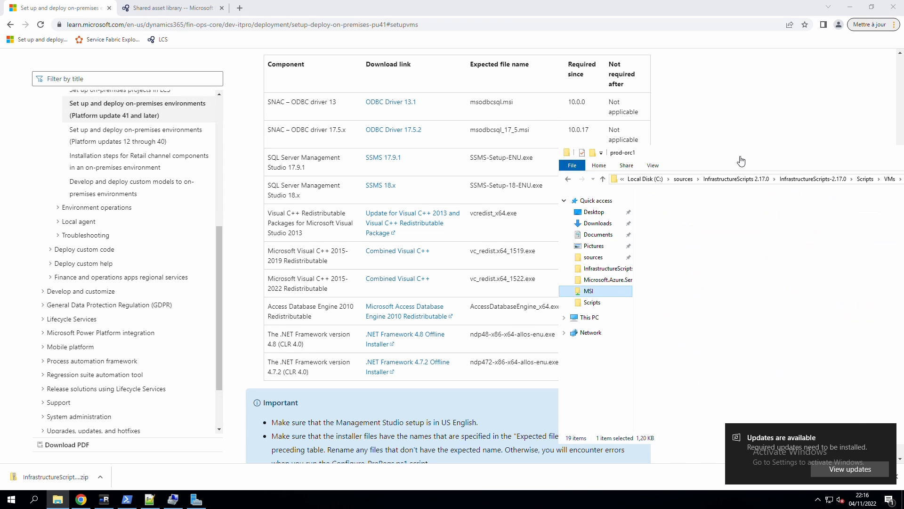
{"action": "left_click_drag", "start_coordinate": [741, 161], "coordinate": [445, 80]}
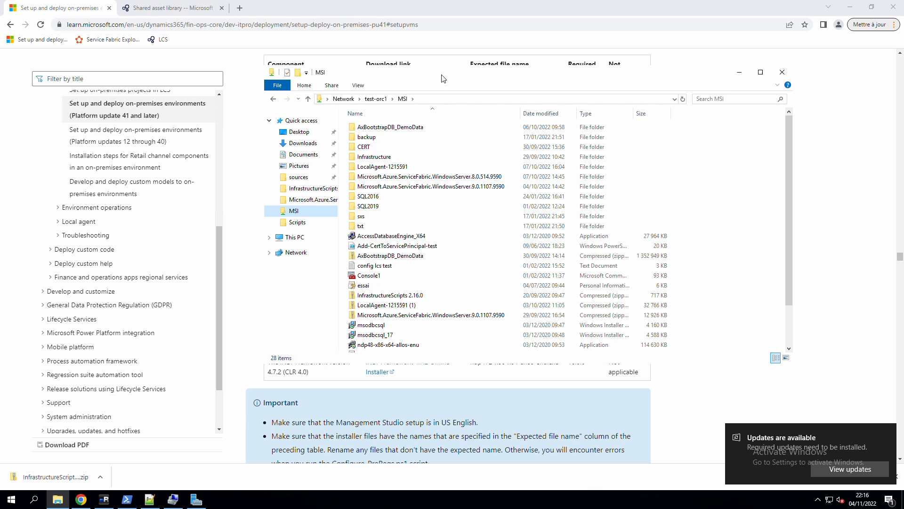
{"action": "left_click", "coordinate": [391, 237]}
{"action": "scroll", "coordinate": [392, 240], "scroll_direction": "down", "scroll_amount": 2}
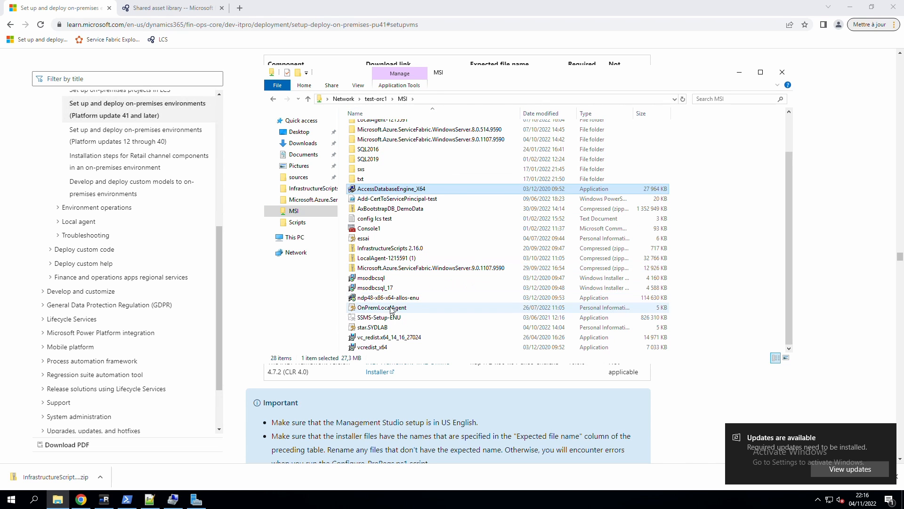
{"action": "left_click", "coordinate": [386, 347]}
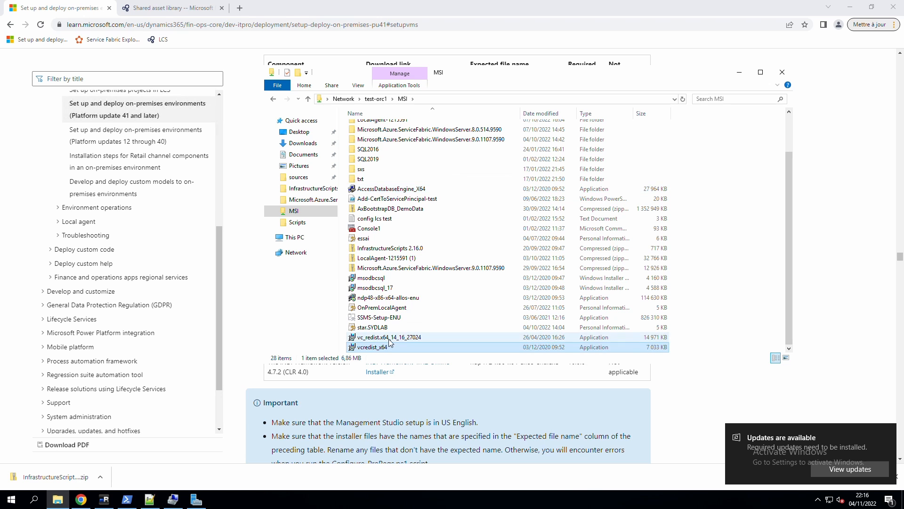
{"action": "left_click", "coordinate": [379, 299]}
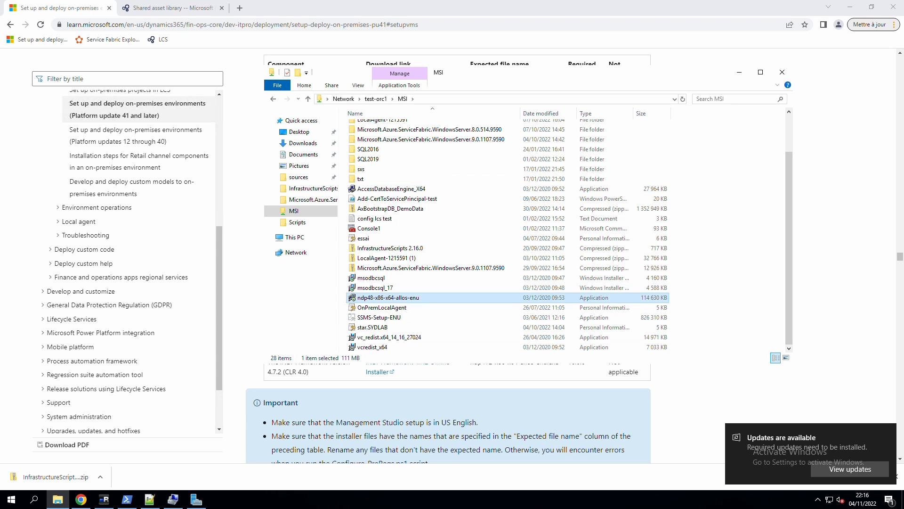
{"action": "left_click", "coordinate": [316, 408]}
{"action": "scroll", "coordinate": [316, 408], "scroll_direction": "down", "scroll_amount": 7}
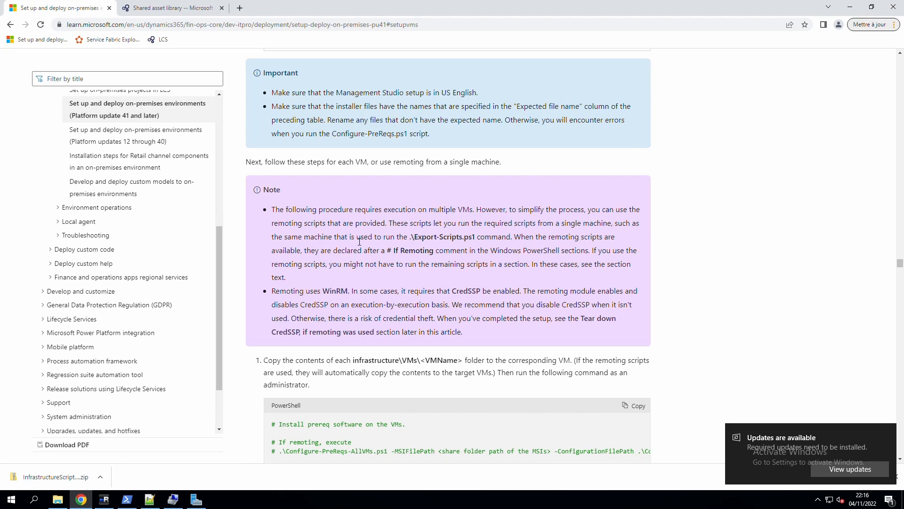
Copy the commented Configure-PreReqs-AllVMs line from the guide's PowerShell sample.
{"action": "scroll", "coordinate": [398, 275], "scroll_direction": "down", "scroll_amount": 2}
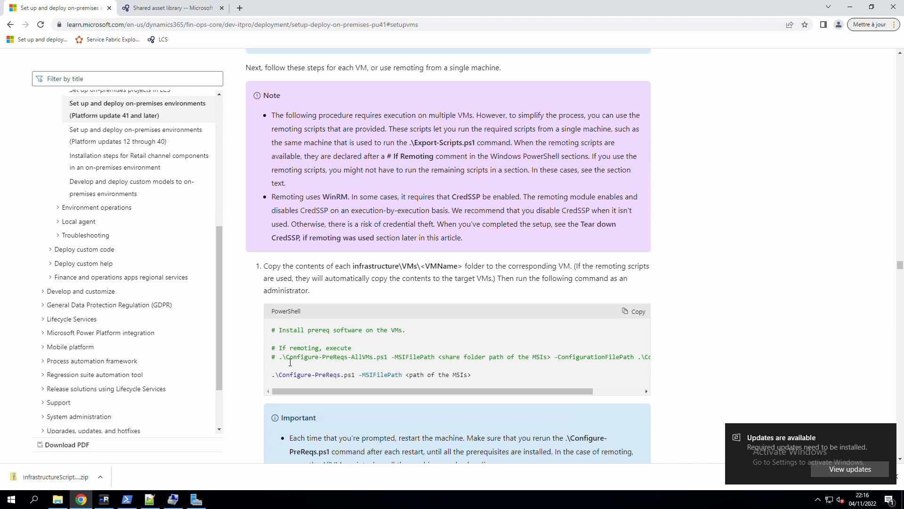
{"action": "left_click_drag", "start_coordinate": [280, 358], "coordinate": [506, 368]}
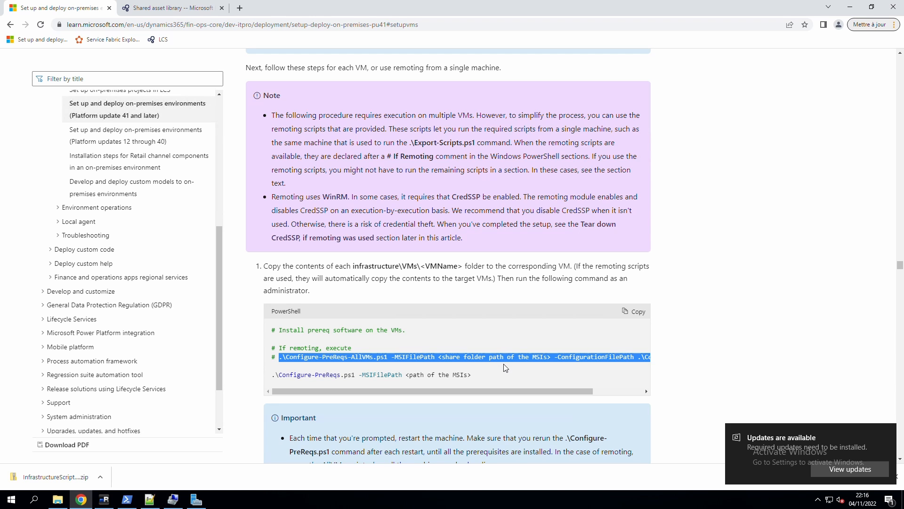
{"action": "left_click_drag", "start_coordinate": [506, 368], "coordinate": [618, 357]}
{"action": "right_click", "coordinate": [619, 358]}
{"action": "left_click", "coordinate": [626, 361]}
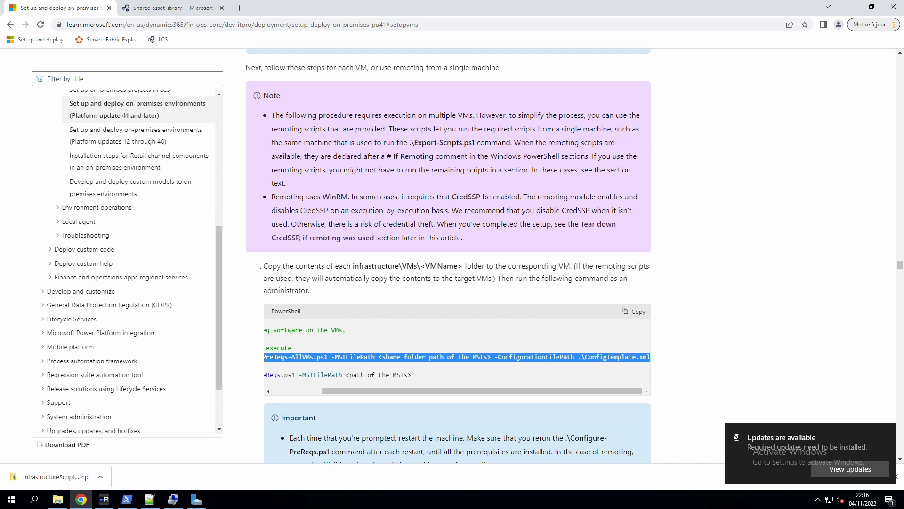
{"action": "left_click", "coordinate": [125, 501]}
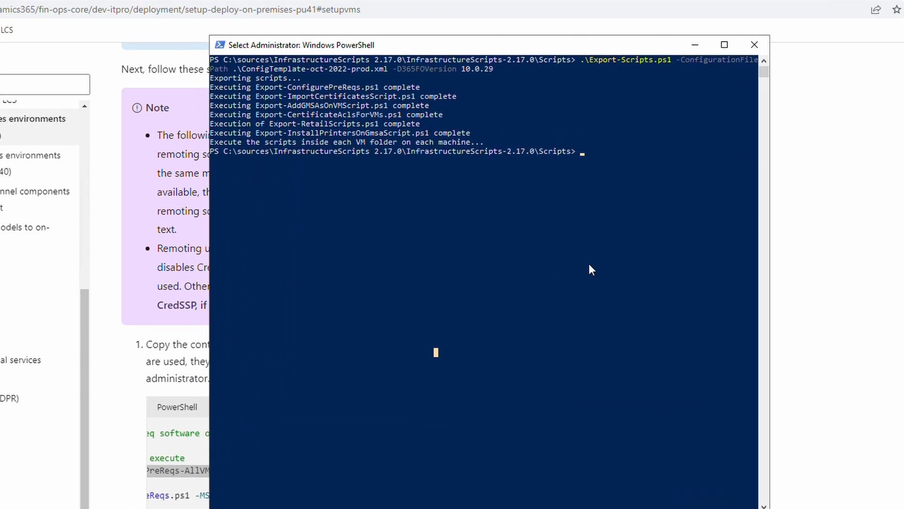
Clear the console and paste Configure-PreReqs-AllVMs with ConfigTemplate-oct-2022-prod.xml as the config file.
{"action": "type", "text": "clear"}
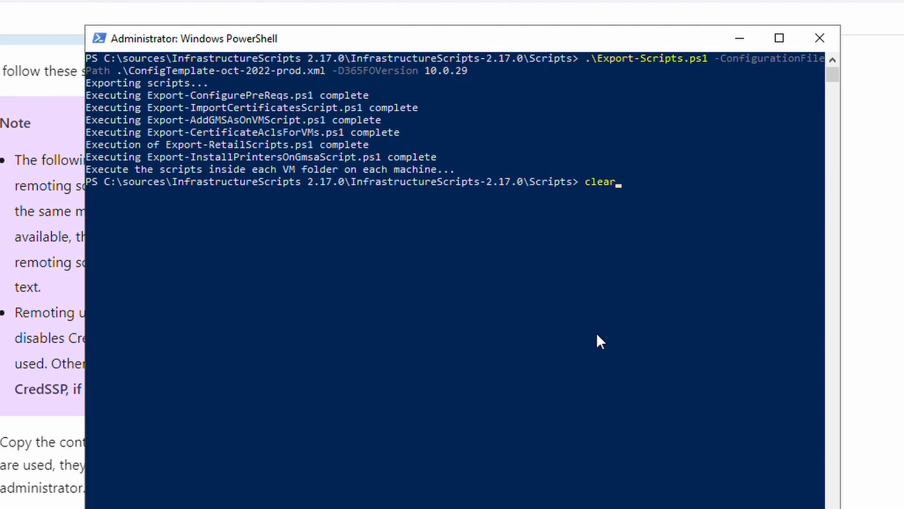
{"action": "key", "text": "Return"}
{"action": "key", "text": "ctrl+v"}
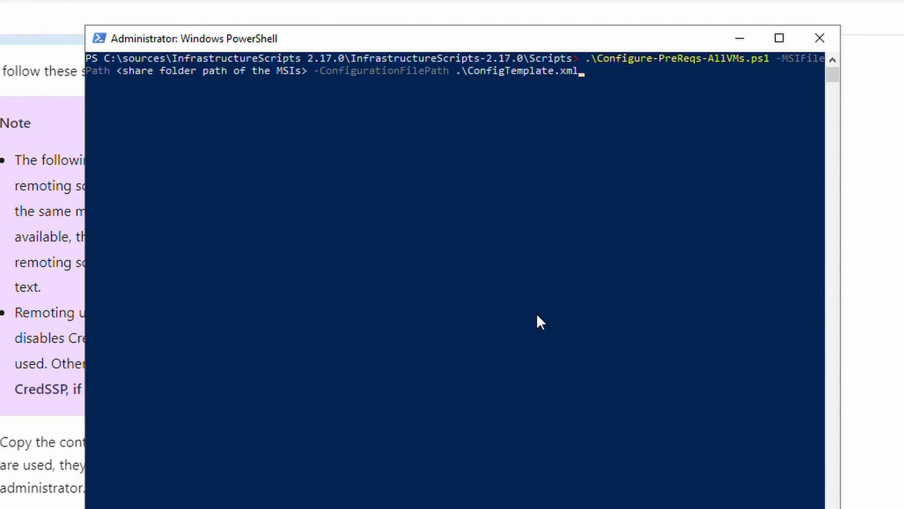
{"action": "key", "text": "BackSpace"}
{"action": "key", "text": "BackSpace"}
{"action": "key", "text": "BackSpace"}
{"action": "key", "text": "BackSpace"}
{"action": "type", "text": "-oct-2022-prod.xml"}
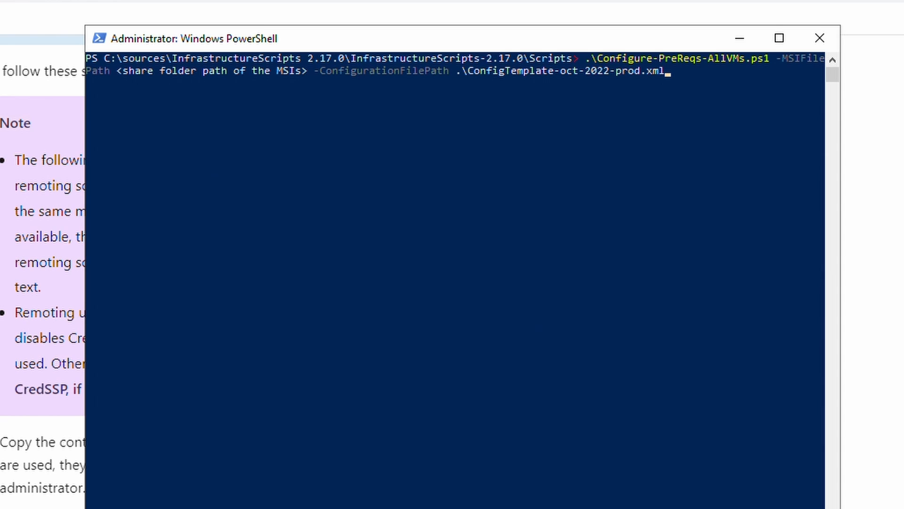
Replace the share placeholder with the \\test-orc1\MSI path and run the command.
{"action": "key", "text": "alt+Tab"}
{"action": "left_click", "coordinate": [327, 130]}
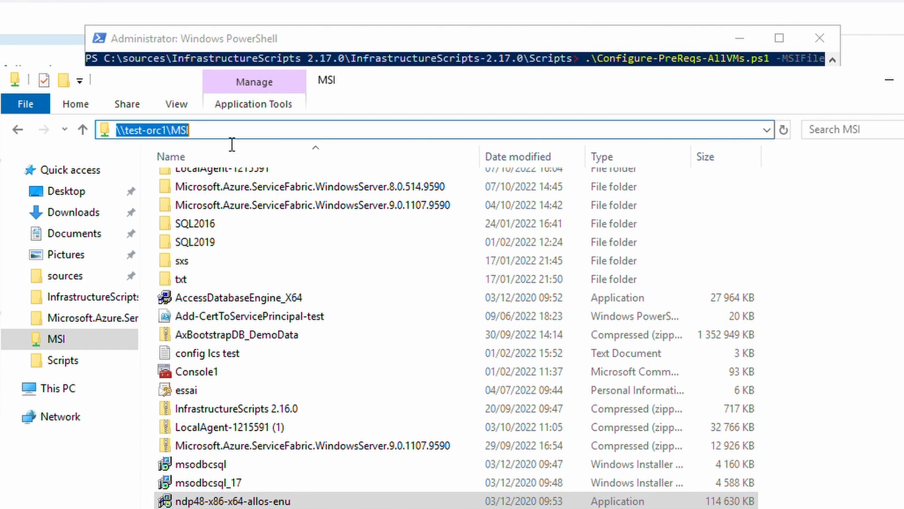
{"action": "right_click", "coordinate": [181, 131]}
{"action": "left_click", "coordinate": [222, 190]}
{"action": "left_click", "coordinate": [378, 41]}
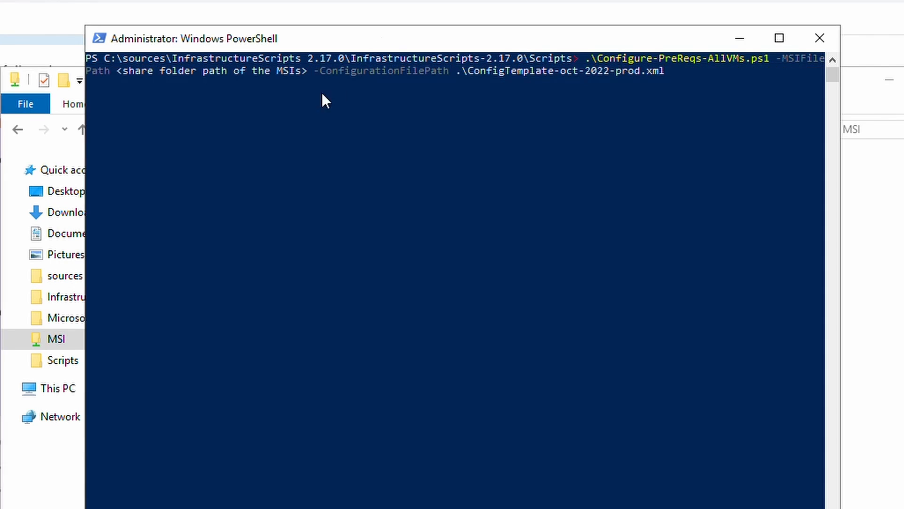
{"action": "left_click", "coordinate": [309, 72]}
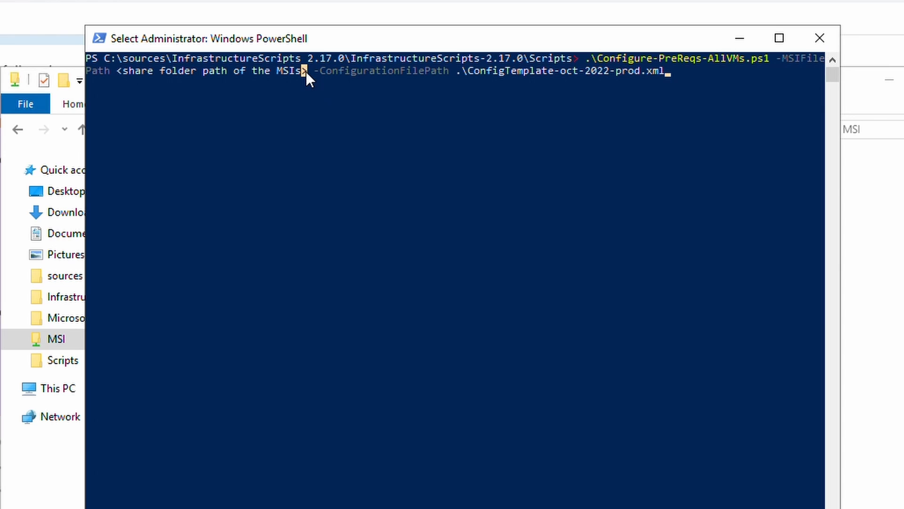
{"action": "key", "text": "Escape"}
{"action": "key", "text": "Left"}
{"action": "key", "text": "Left"}
{"action": "key", "text": "Left"}
{"action": "key", "text": "Left"}
{"action": "key", "text": "Left"}
{"action": "key", "text": "Left"}
{"action": "key", "text": "Left"}
{"action": "key", "text": "Left"}
{"action": "key", "text": "Left"}
{"action": "key", "text": "Left"}
{"action": "key", "text": "Left"}
{"action": "key", "text": "Left"}
{"action": "key", "text": "Left"}
{"action": "key", "text": "Left"}
{"action": "key", "text": "Left"}
{"action": "key", "text": "Left"}
{"action": "key", "text": "Left"}
{"action": "key", "text": "Left"}
{"action": "key", "text": "Left"}
{"action": "key", "text": "Left"}
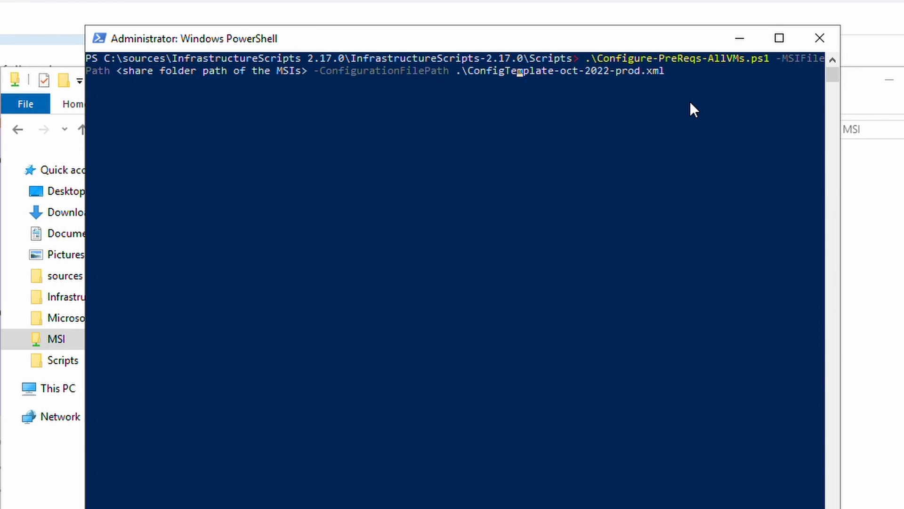
{"action": "key", "text": "Left"}
{"action": "key", "text": "Left"}
{"action": "key", "text": "Left"}
{"action": "key", "text": "Left"}
{"action": "key", "text": "Left"}
{"action": "key", "text": "Left"}
{"action": "key", "text": "Left"}
{"action": "key", "text": "Left"}
{"action": "key", "text": "Left"}
{"action": "key", "text": "Left"}
{"action": "key", "text": "Left"}
{"action": "key", "text": "Left"}
{"action": "key", "text": "Left"}
{"action": "key", "text": "Left"}
{"action": "key", "text": "Left"}
{"action": "key", "text": "Left"}
{"action": "key", "text": "Left"}
{"action": "key", "text": "Left"}
{"action": "key", "text": "shift+Left"}
{"action": "key", "text": "shift+Left"}
{"action": "key", "text": "shift+Left"}
{"action": "key", "text": "shift+Left"}
{"action": "key", "text": "shift+Left"}
{"action": "key", "text": "shift+Left"}
{"action": "key", "text": "shift+Left"}
{"action": "key", "text": "shift+Left"}
{"action": "key", "text": "shift+Left"}
{"action": "key", "text": "shift+Left"}
{"action": "key", "text": "shift+Left"}
{"action": "key", "text": "shift+Left"}
{"action": "key", "text": "shift+Left"}
{"action": "key", "text": "shift+Left"}
{"action": "key", "text": "shift+Left"}
{"action": "key", "text": "shift+Left"}
{"action": "key", "text": "shift+Left"}
{"action": "key", "text": "shift+Left"}
{"action": "key", "text": "shift+Left"}
{"action": "key", "text": "shift+Left"}
{"action": "key", "text": "shift+Left"}
{"action": "key", "text": "shift+Left"}
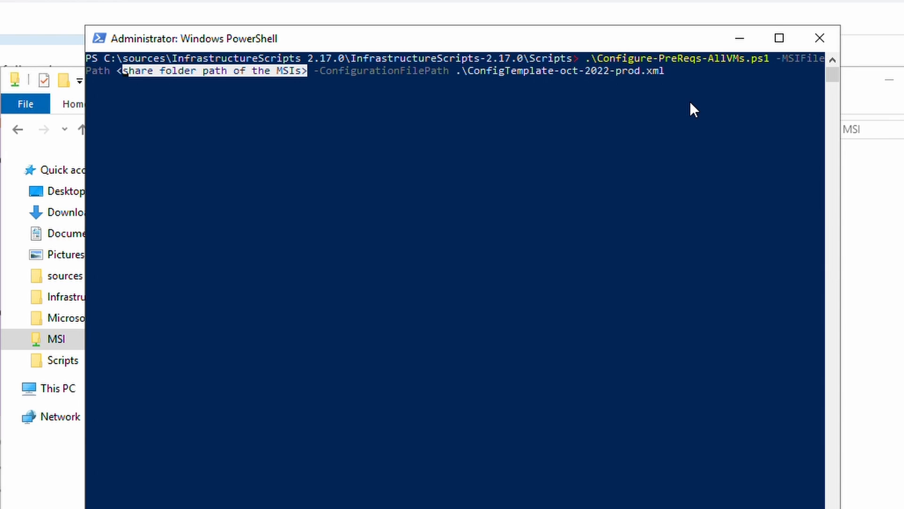
{"action": "key", "text": "ctrl+v"}
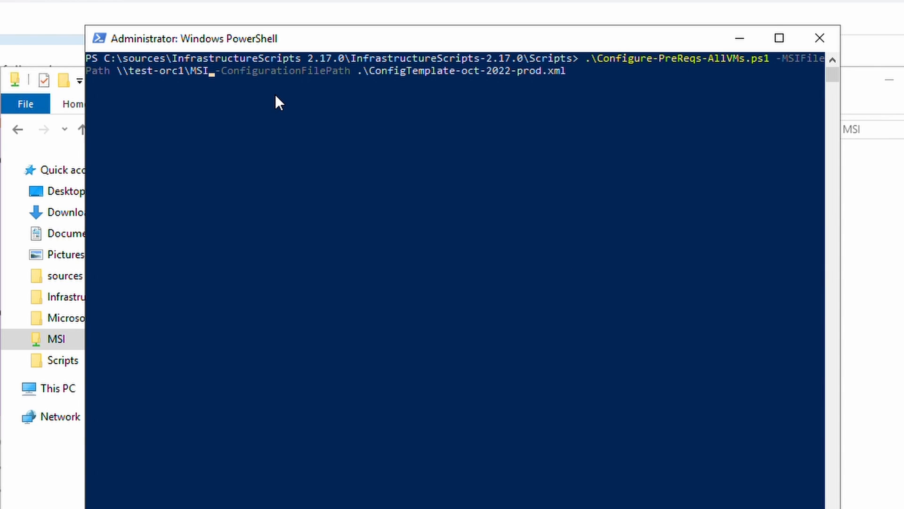
{"action": "key", "text": "Return"}
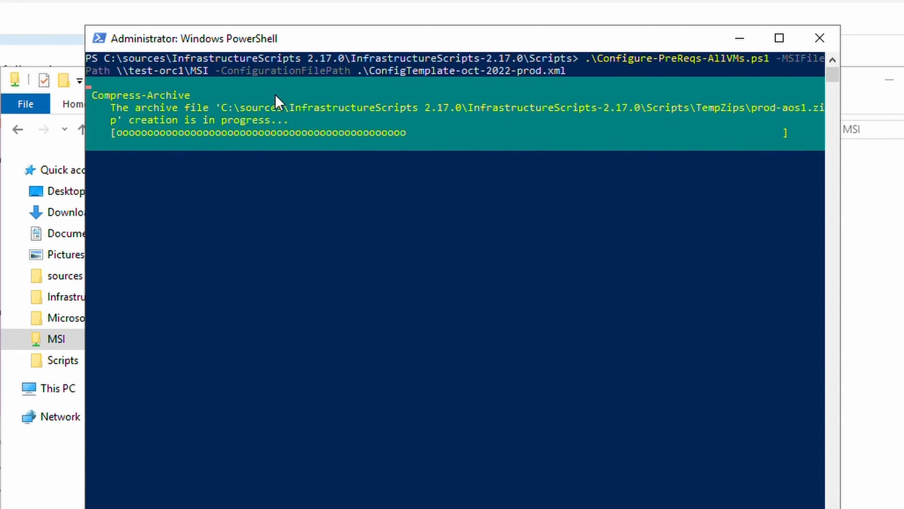
Browse to Scripts\TempZips to confirm the prod-aos1 and prod-aos2 zips exist.
{"action": "left_click", "coordinate": [861, 306]}
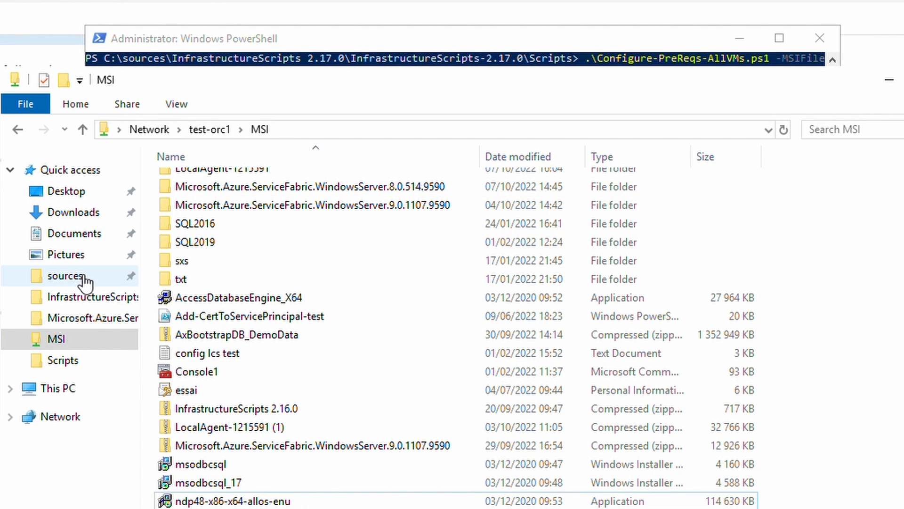
{"action": "left_click", "coordinate": [68, 275]}
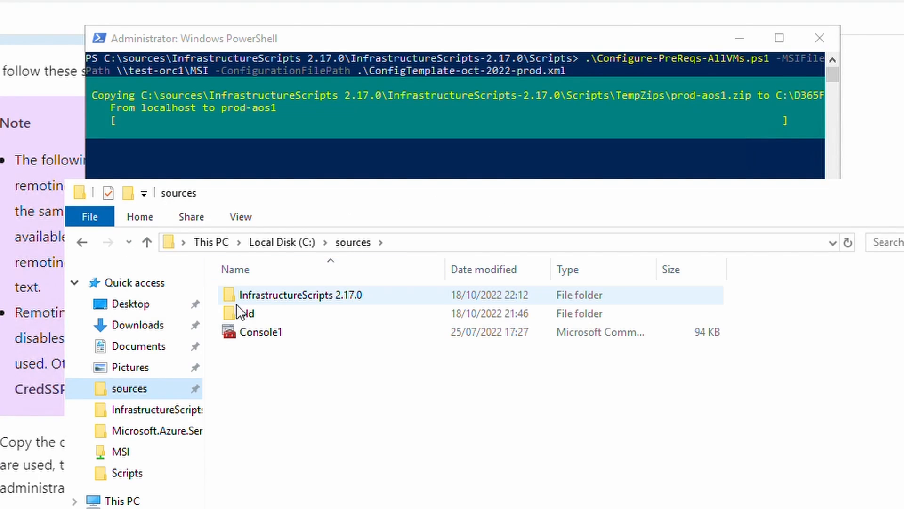
{"action": "double_click", "coordinate": [217, 183]}
{"action": "double_click", "coordinate": [287, 297]}
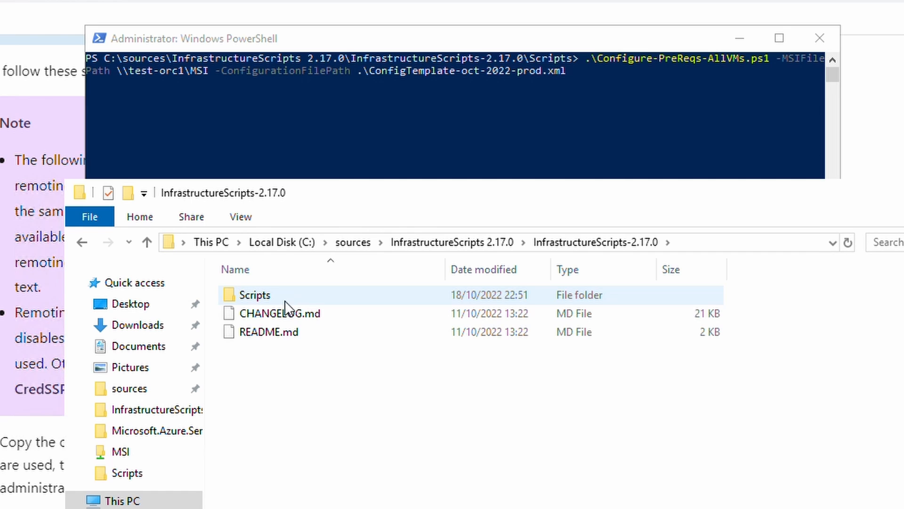
{"action": "double_click", "coordinate": [271, 293]}
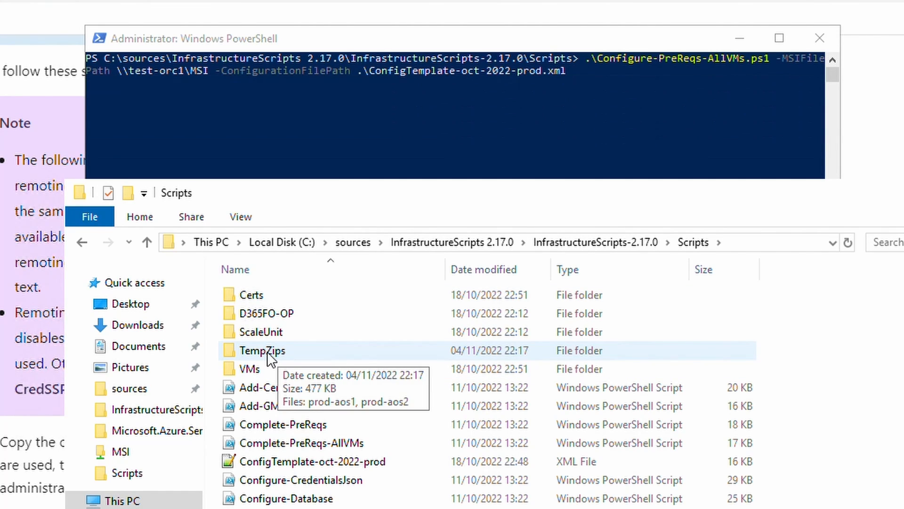
{"action": "double_click", "coordinate": [267, 351]}
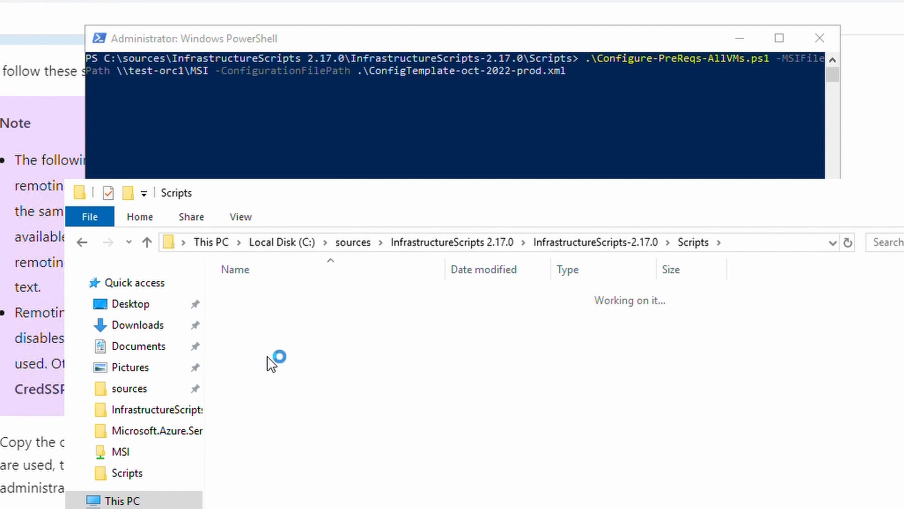
Enter the MSI file-share password in the credential request.
{"action": "left_click", "coordinate": [690, 245]}
{"action": "left_click_drag", "start_coordinate": [606, 197], "coordinate": [581, 226]}
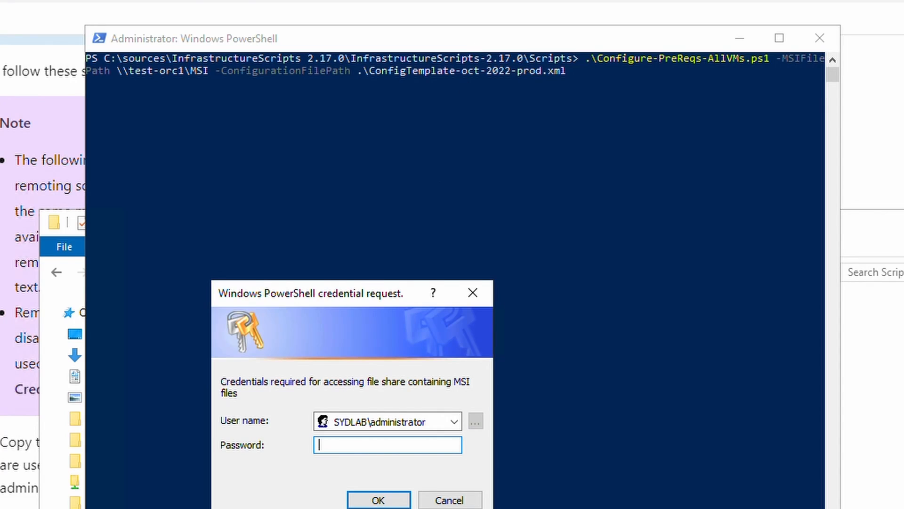
{"action": "type", "text": "••••••••••••"}
{"action": "key", "text": "Return"}
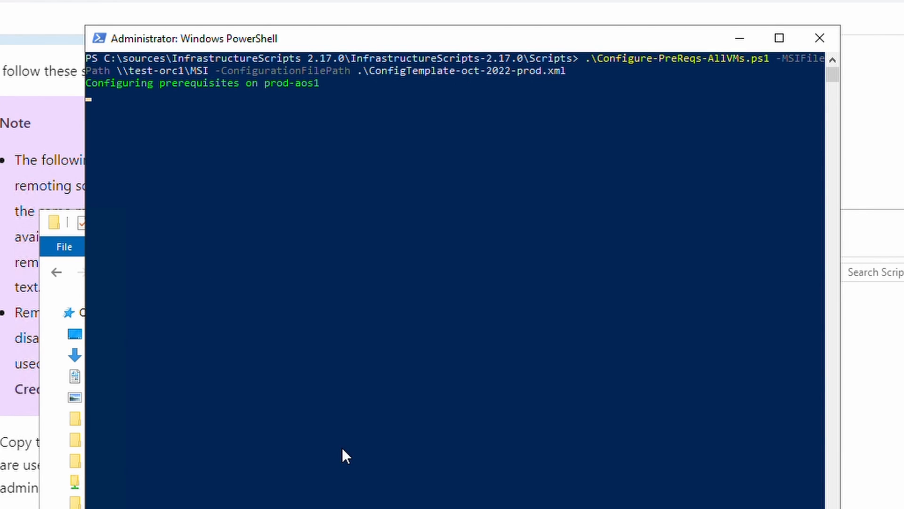
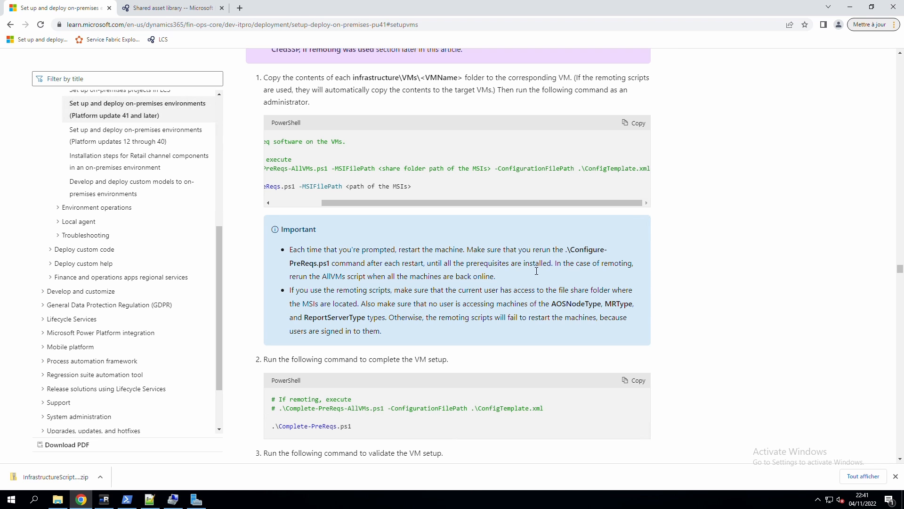
Answer Y at the prerequisites script's prompt to restart the MR machine now.
{"action": "left_click", "coordinate": [126, 499]}
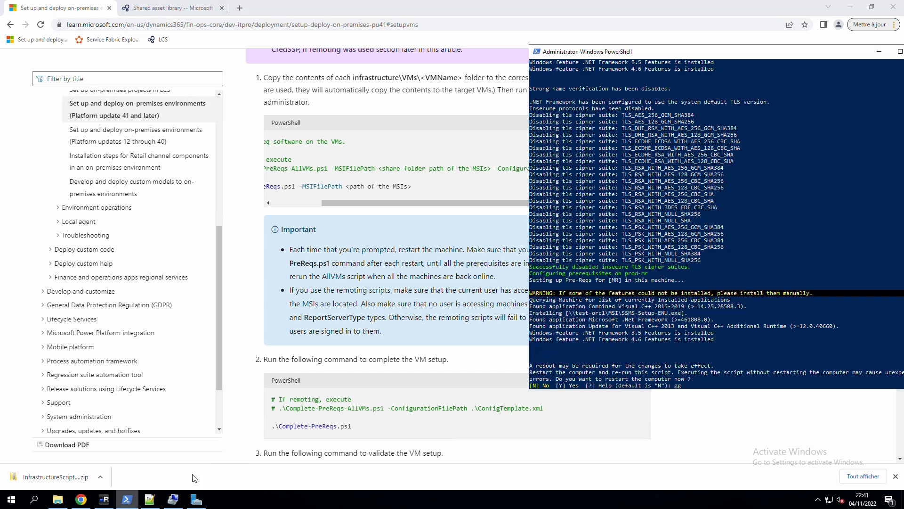
{"action": "left_click", "coordinate": [698, 328]}
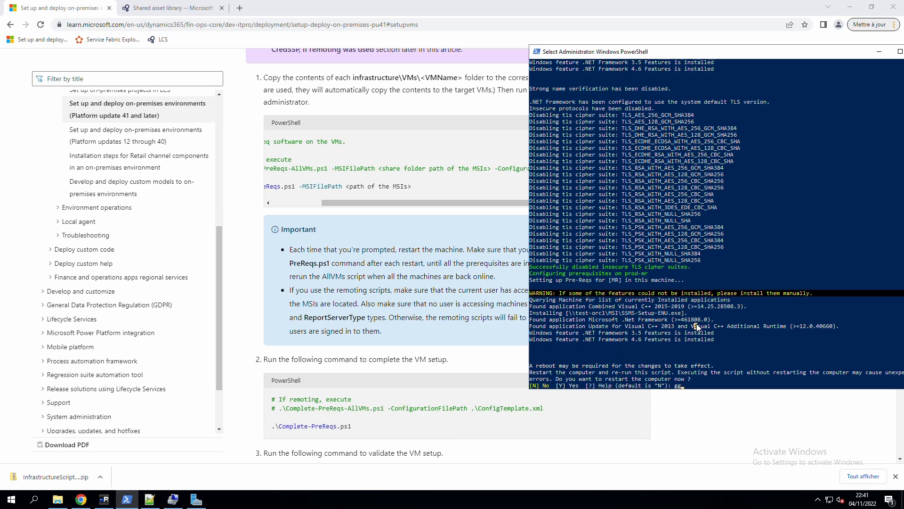
{"action": "type", "text": "Y"}
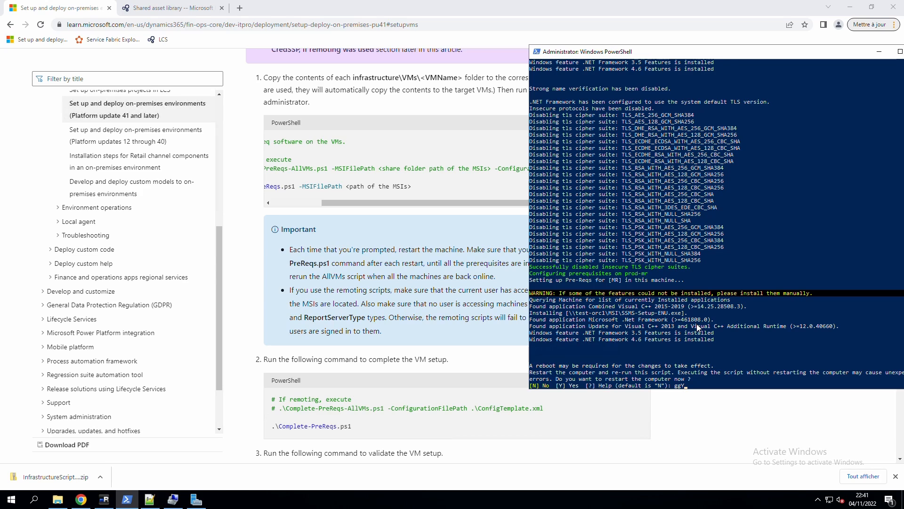
{"action": "key", "text": "BackSpace"}
{"action": "key", "text": "BackSpace"}
{"action": "key", "text": "BackSpace"}
{"action": "type", "text": "Y"}
{"action": "key", "text": "Return"}
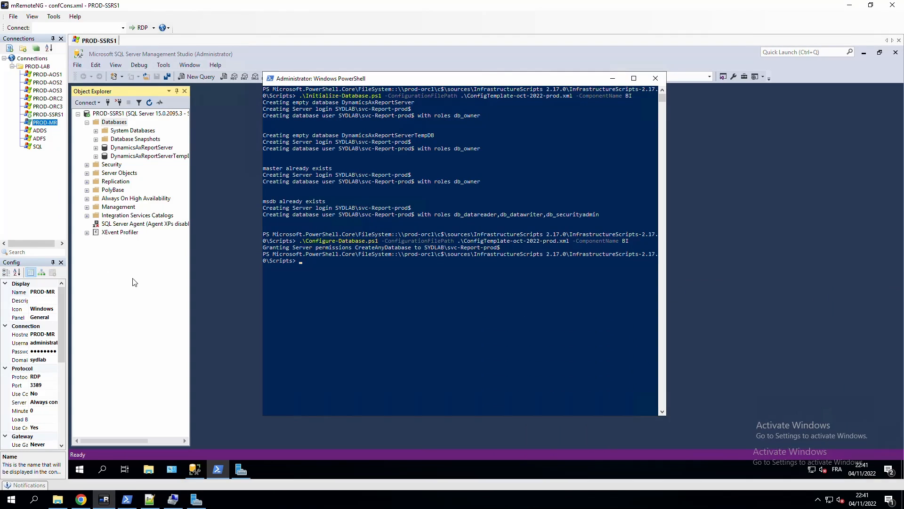
Restart PROD-MR from its remote session with an Other (Unplanned) reason, then minimize mRemoteNG.
{"action": "double_click", "coordinate": [41, 123]}
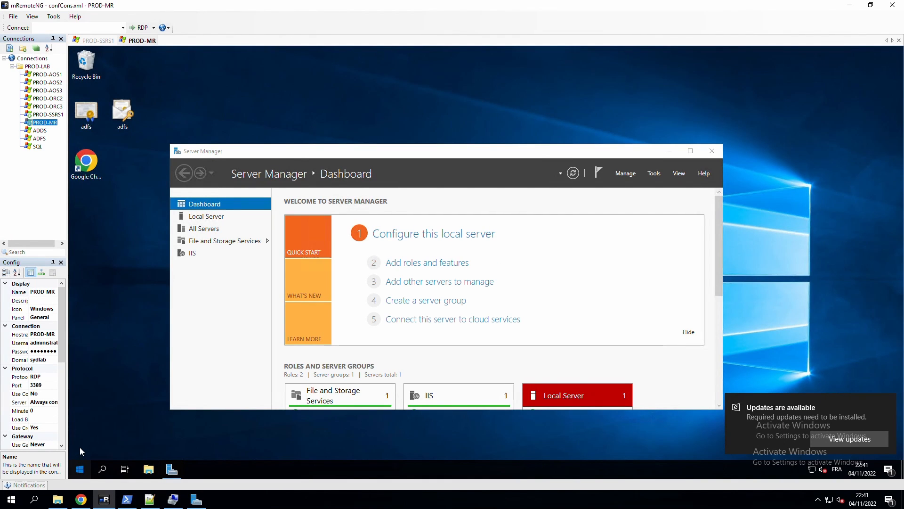
{"action": "key", "text": "super"}
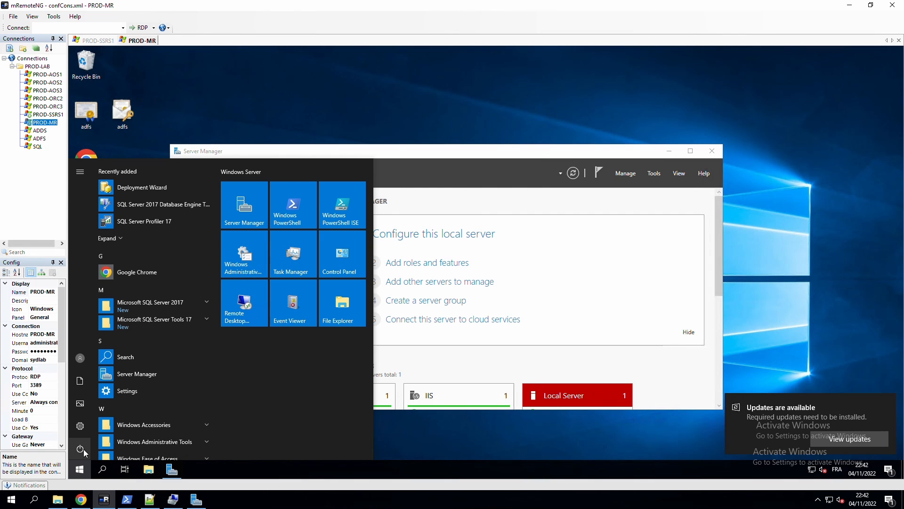
{"action": "left_click", "coordinate": [80, 447]}
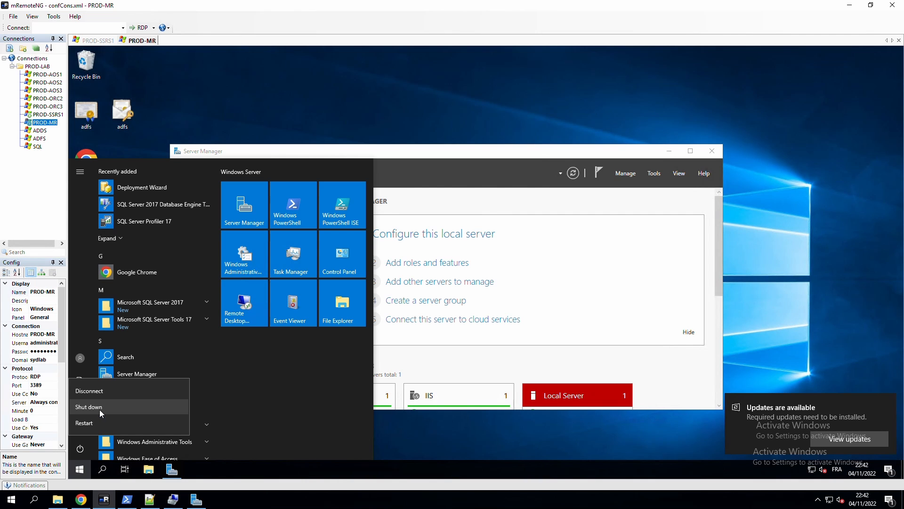
{"action": "left_click", "coordinate": [91, 422]}
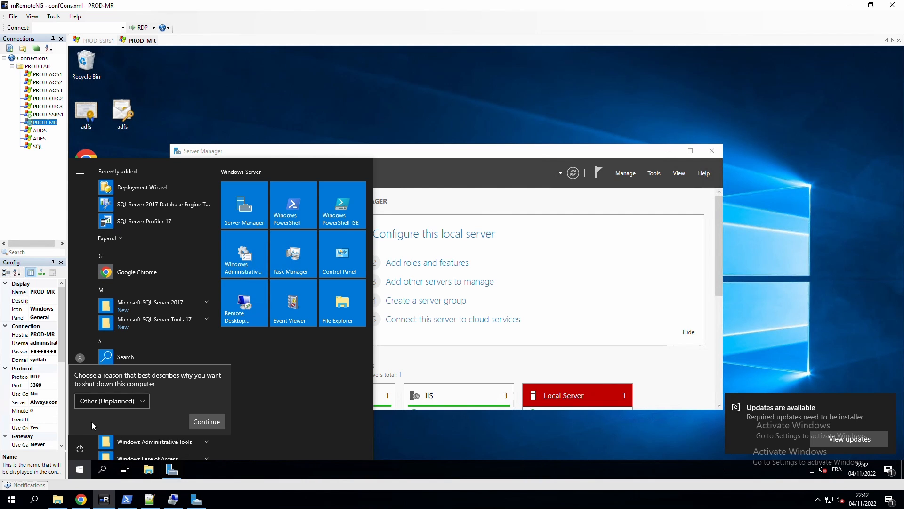
{"action": "left_click", "coordinate": [207, 422]}
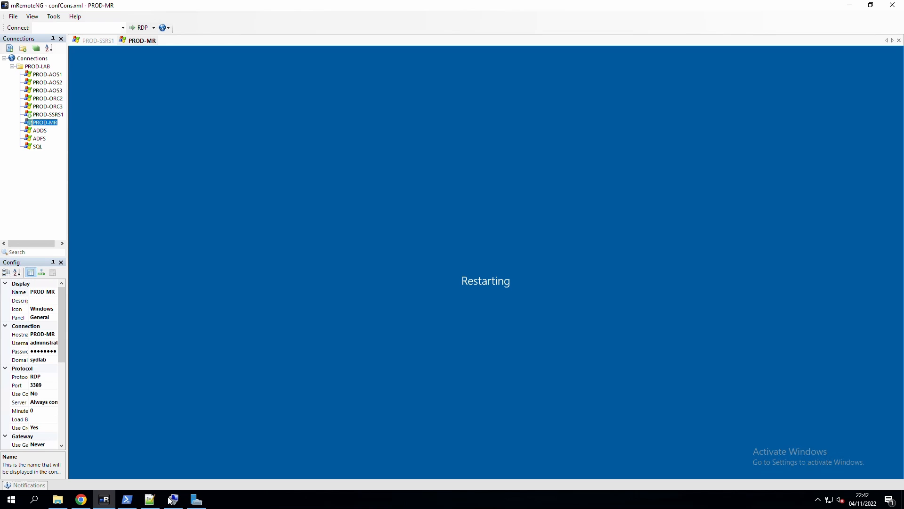
{"action": "left_click", "coordinate": [893, 5]}
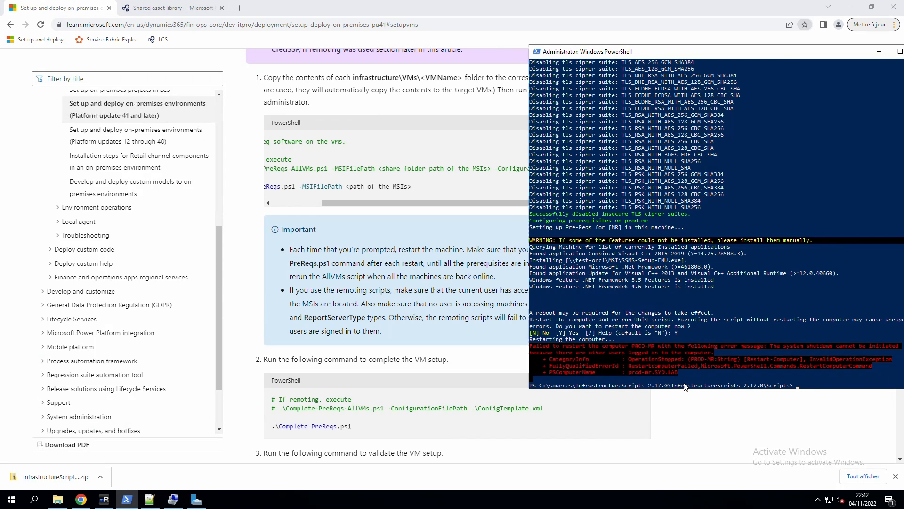
Clear the console and copy step 2's Complete-PreReqs-AllVMs remoting command from the docs.
{"action": "left_click", "coordinate": [759, 387]}
{"action": "type", "text": "cls"}
{"action": "key", "text": "Return"}
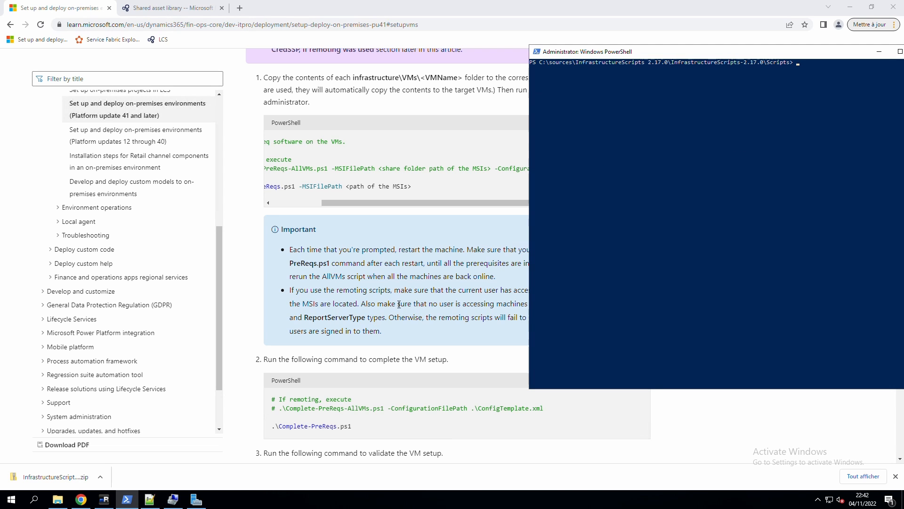
{"action": "left_click", "coordinate": [363, 365]}
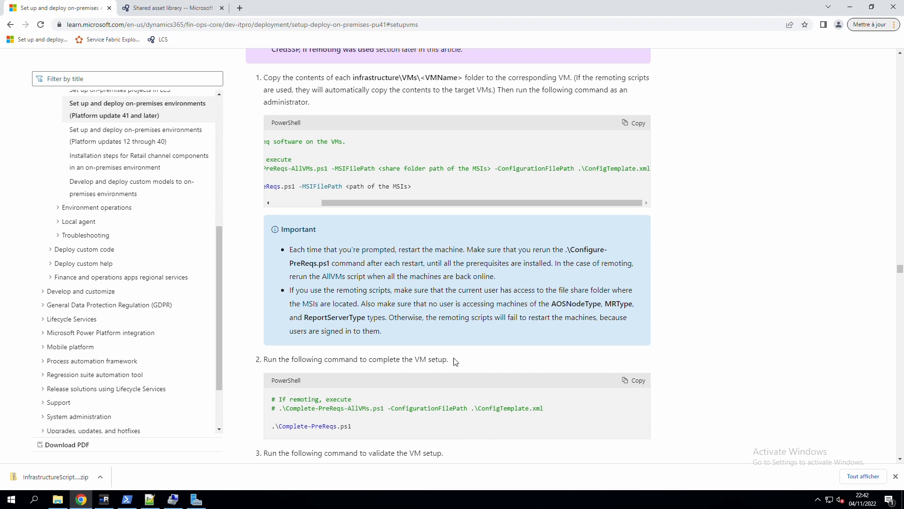
{"action": "left_click_drag", "start_coordinate": [544, 408], "coordinate": [499, 408]}
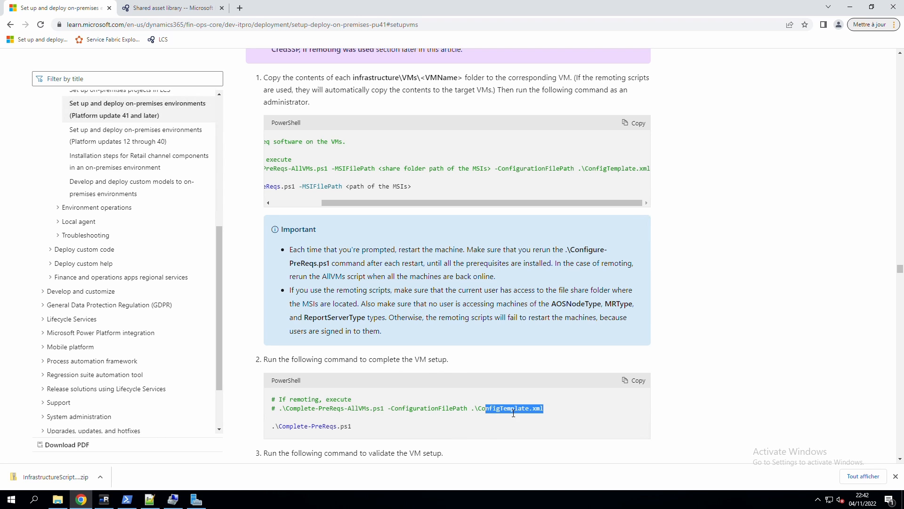
{"action": "left_click", "coordinate": [511, 409]}
{"action": "left_click_drag", "start_coordinate": [284, 411], "coordinate": [529, 415]}
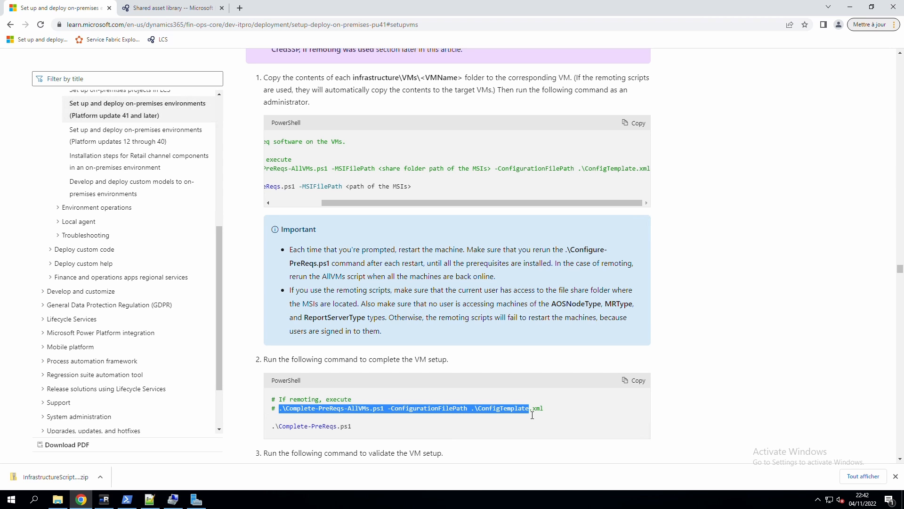
Run the command with ConfigTemplate-oct-2022-prod.xml and enter the admin password.
{"action": "left_click", "coordinate": [127, 499]}
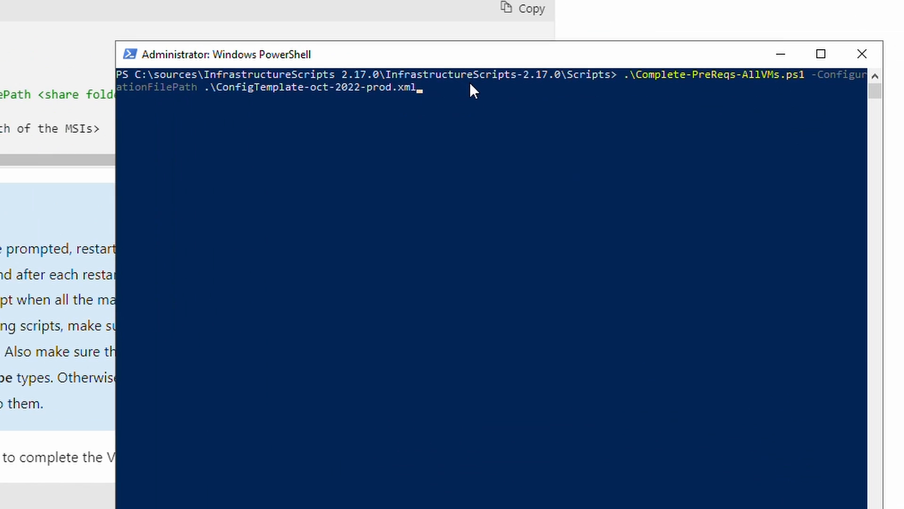
{"action": "key", "text": "Return"}
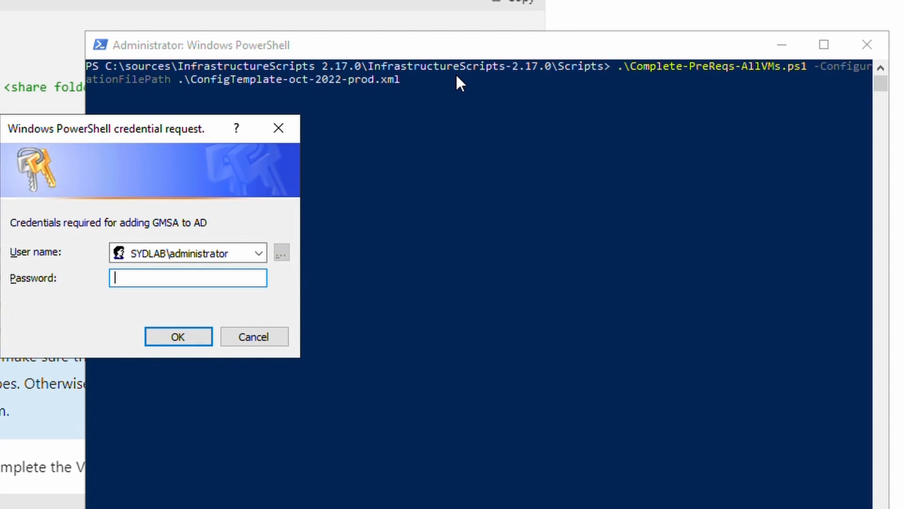
{"action": "type", "text": "********"}
{"action": "key", "text": "Return"}
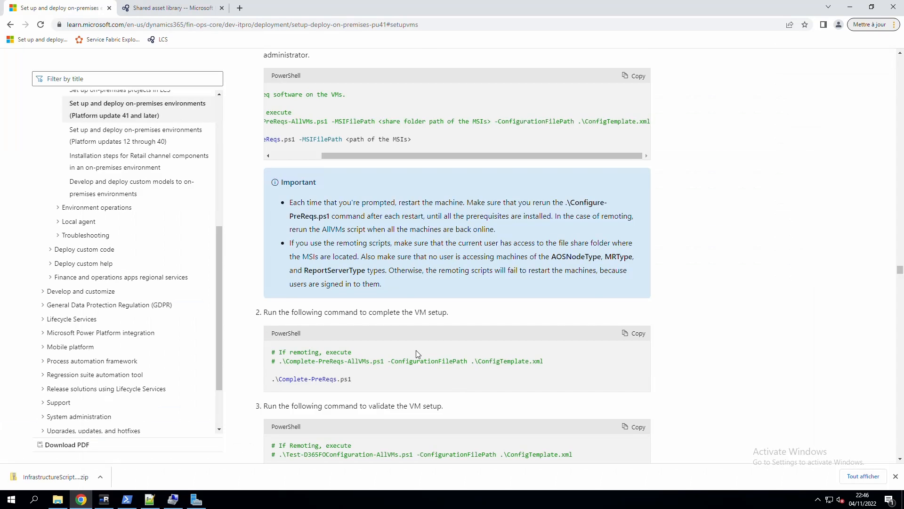
Copy the commented Test-D365FOConfiguration-AllVMs validation command from step 3 of the guide.
{"action": "scroll", "coordinate": [416, 354], "scroll_direction": "up", "scroll_amount": 1}
{"action": "scroll", "coordinate": [417, 359], "scroll_direction": "down", "scroll_amount": 1}
{"action": "scroll", "coordinate": [409, 364], "scroll_direction": "down", "scroll_amount": 1}
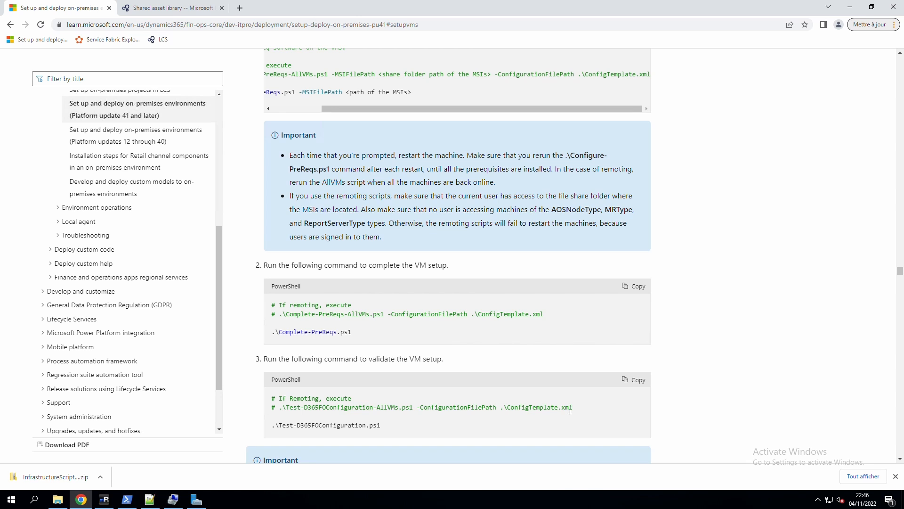
{"action": "left_click_drag", "start_coordinate": [554, 412], "coordinate": [284, 412]}
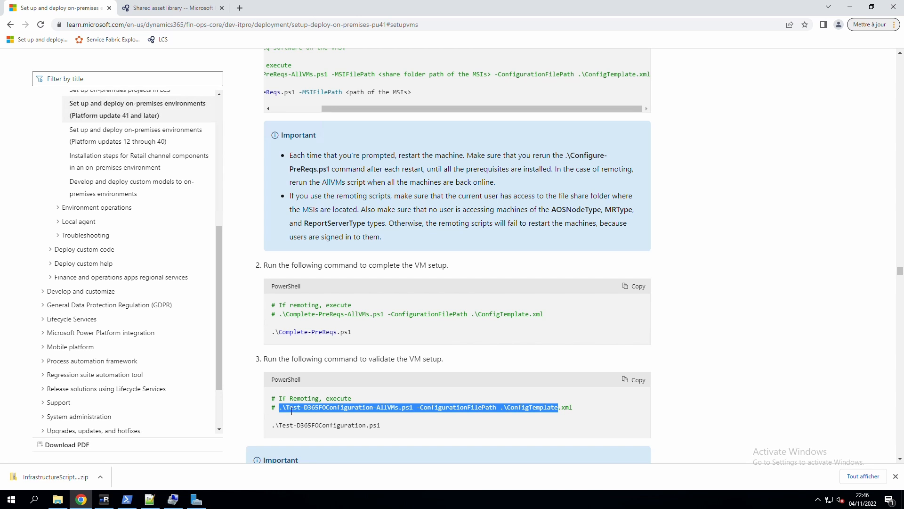
{"action": "right_click", "coordinate": [374, 405]}
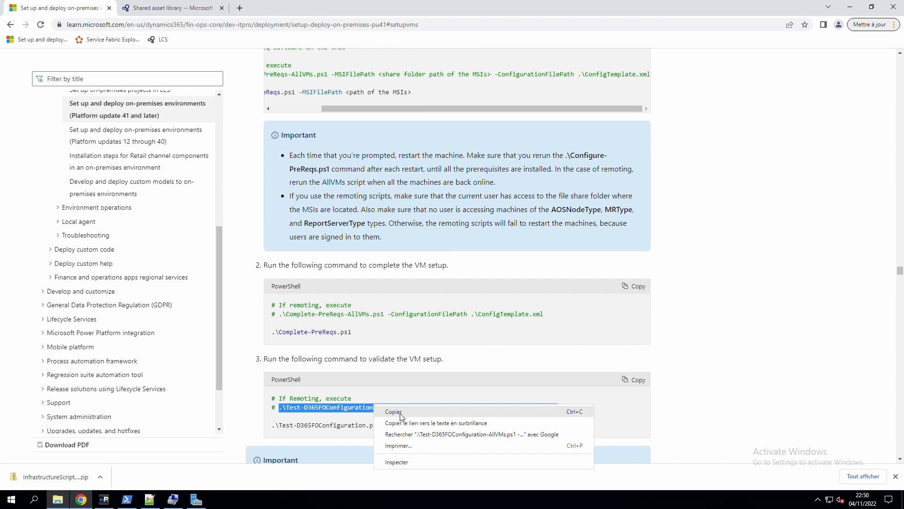
{"action": "left_click", "coordinate": [400, 411]}
Run the pasted validation command with ConfigTemplate-oct-2022-prod.xml and enter the admin password.
{"action": "left_click", "coordinate": [129, 500]}
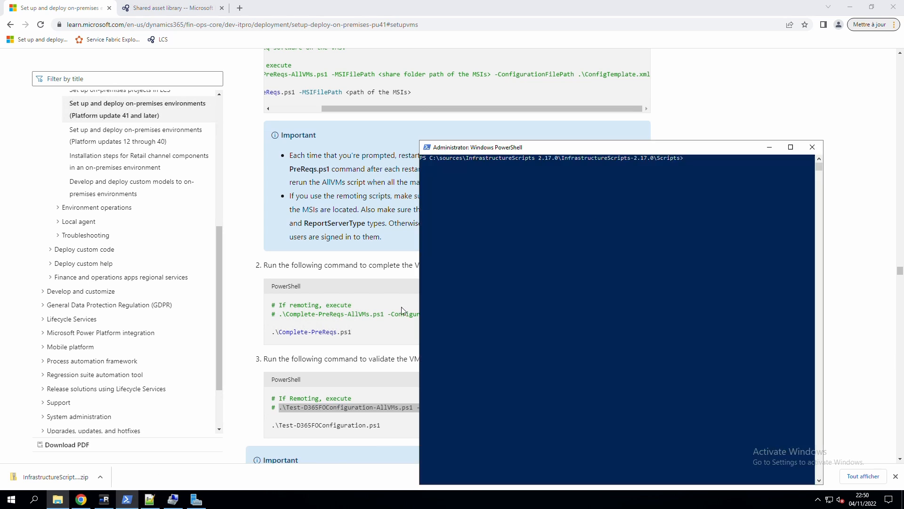
{"action": "type", "text": ".\\Test-D365FOConfiguration-AllVMs.ps1 -ConfigurationFilePath .\\ConfigTemplate"}
{"action": "key", "text": "Tab"}
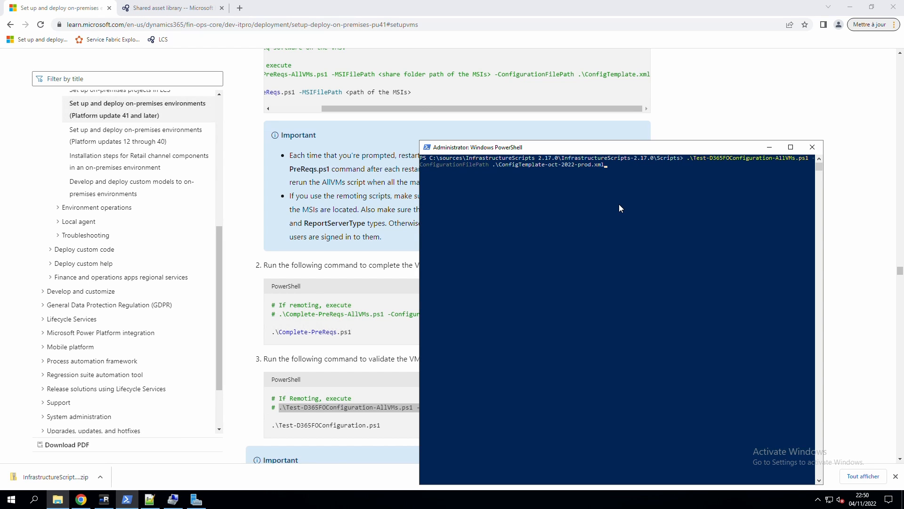
{"action": "key", "text": "Return"}
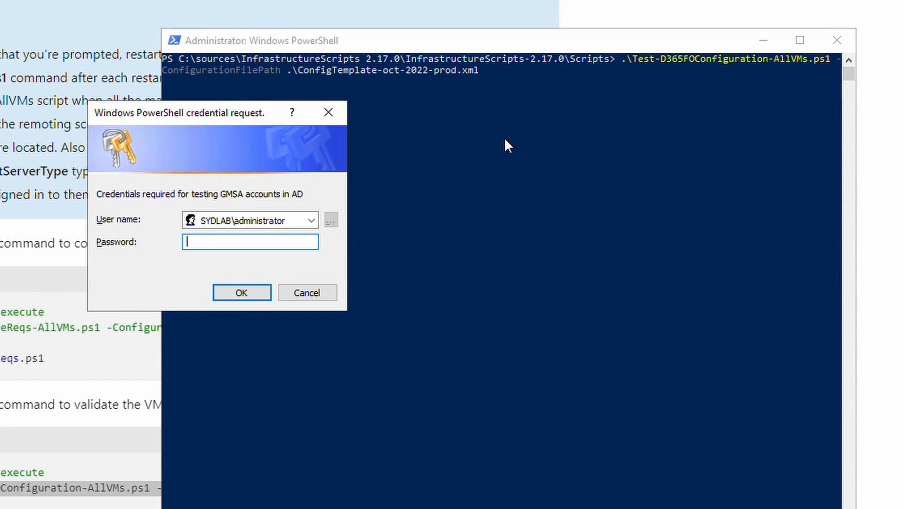
{"action": "type", "text": "********"}
{"action": "key", "text": "Return"}
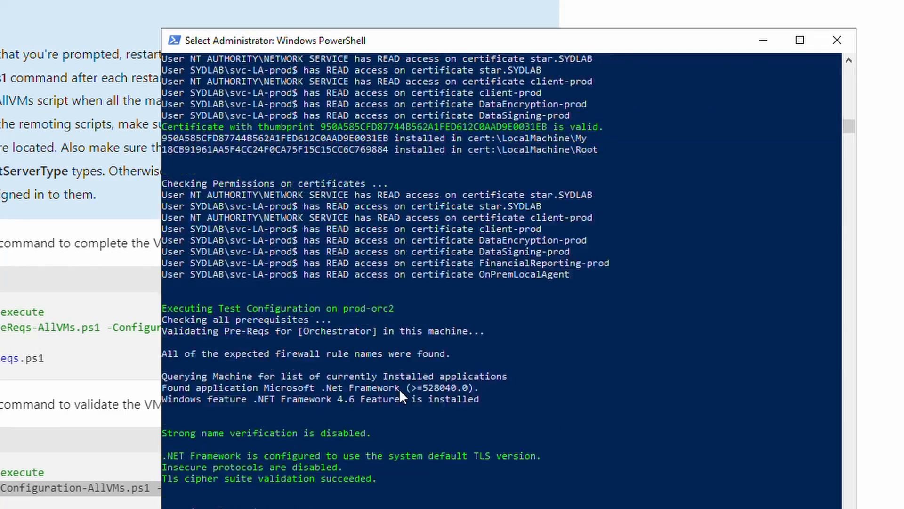
Inspect the red Administrators group-membership error in the validation output.
{"action": "scroll", "coordinate": [399, 388], "scroll_direction": "up", "scroll_amount": 18}
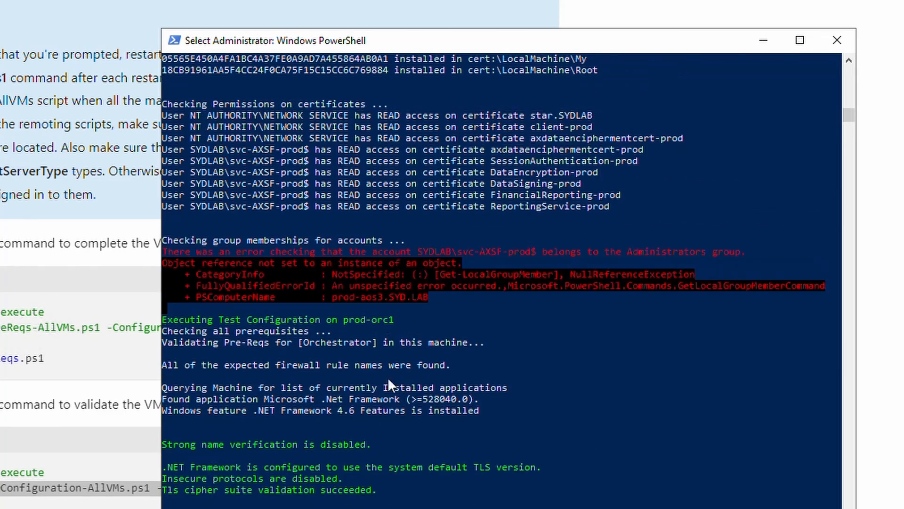
{"action": "scroll", "coordinate": [441, 276], "scroll_direction": "up", "scroll_amount": 15}
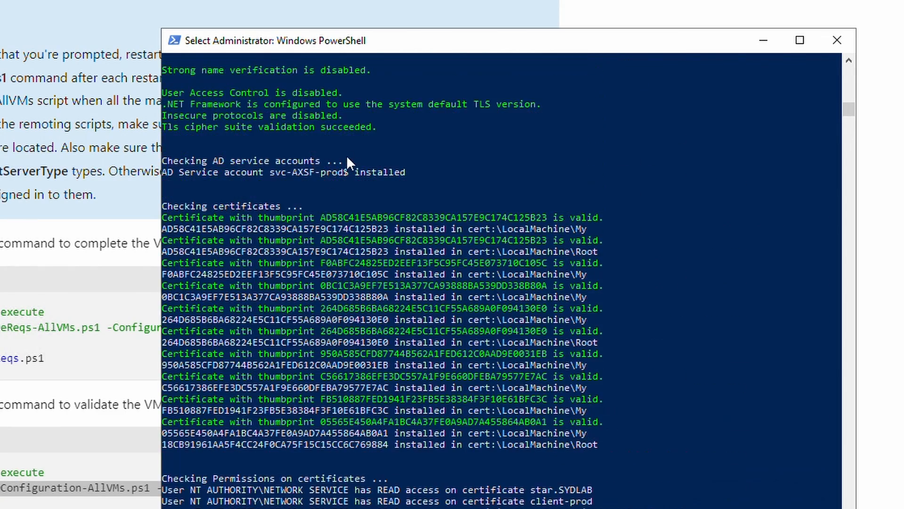
{"action": "scroll", "coordinate": [324, 157], "scroll_direction": "up", "scroll_amount": 3}
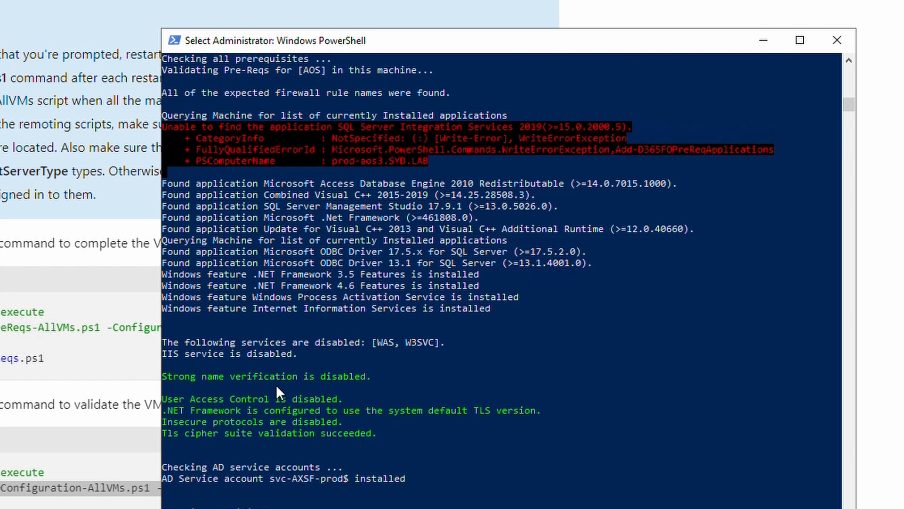
{"action": "scroll", "coordinate": [325, 202], "scroll_direction": "up", "scroll_amount": 2}
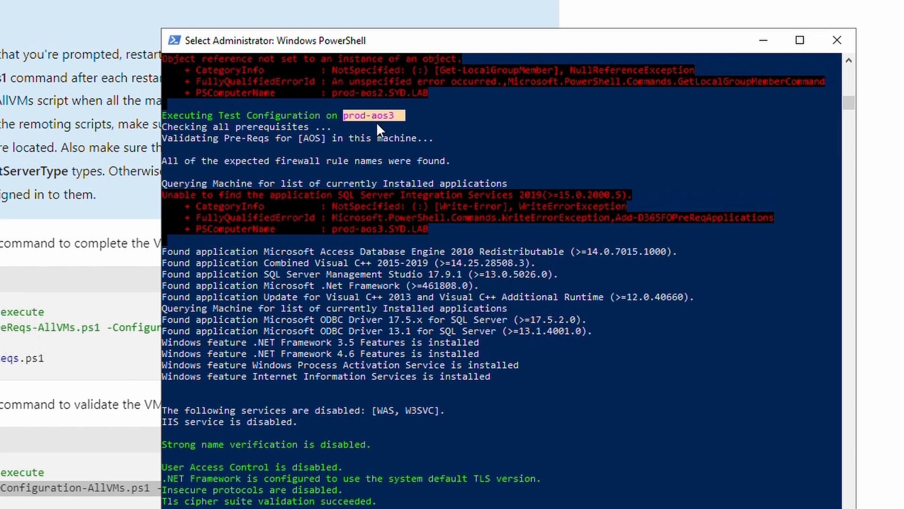
{"action": "scroll", "coordinate": [386, 293], "scroll_direction": "down", "scroll_amount": 15}
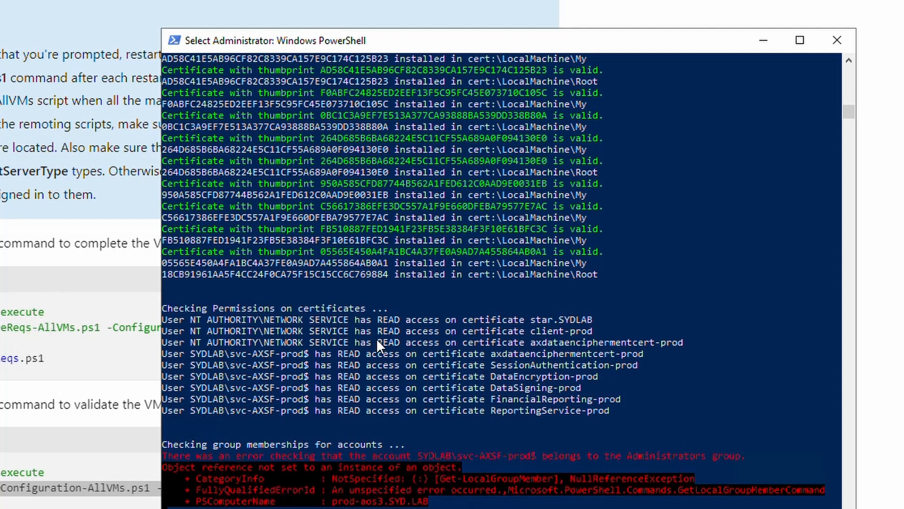
{"action": "left_click_drag", "start_coordinate": [180, 445], "coordinate": [482, 504]}
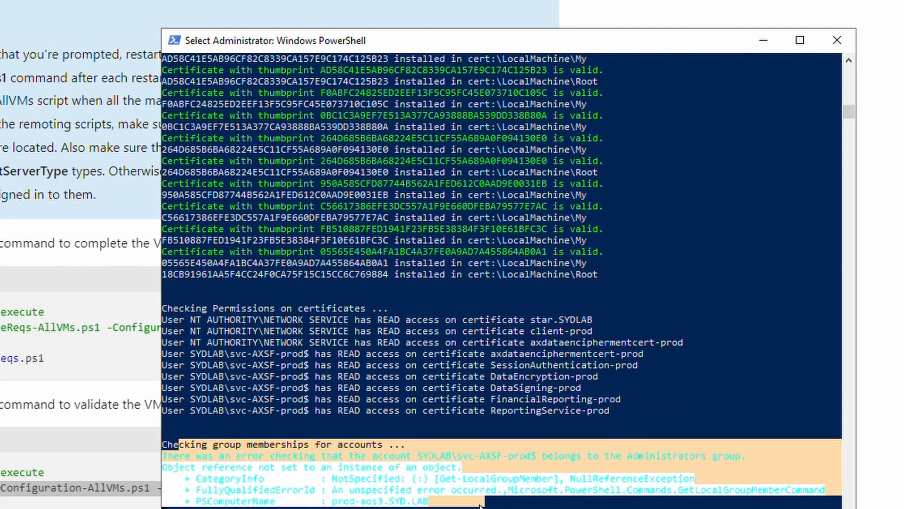
{"action": "left_click", "coordinate": [510, 506]}
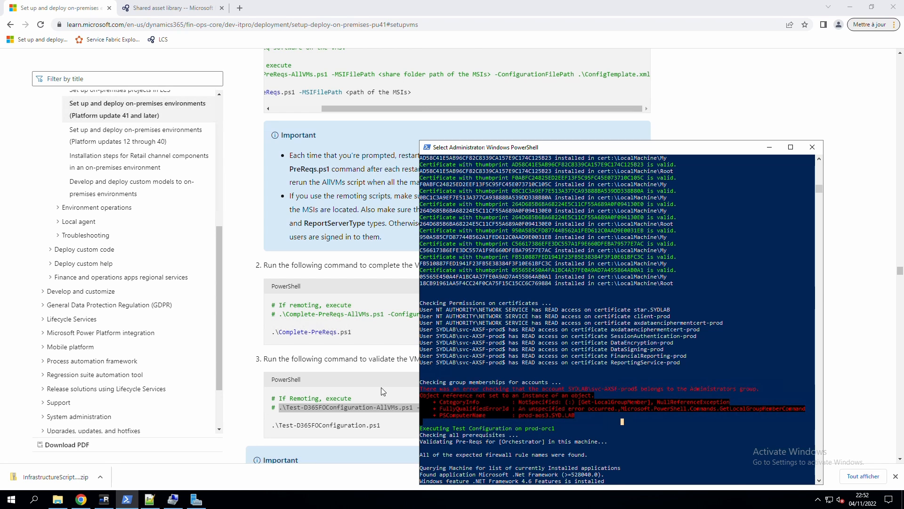
Connect to PROD-AOS3 and browse File Explorer to C:\D365FFO-LBD.
{"action": "left_click", "coordinate": [105, 499]}
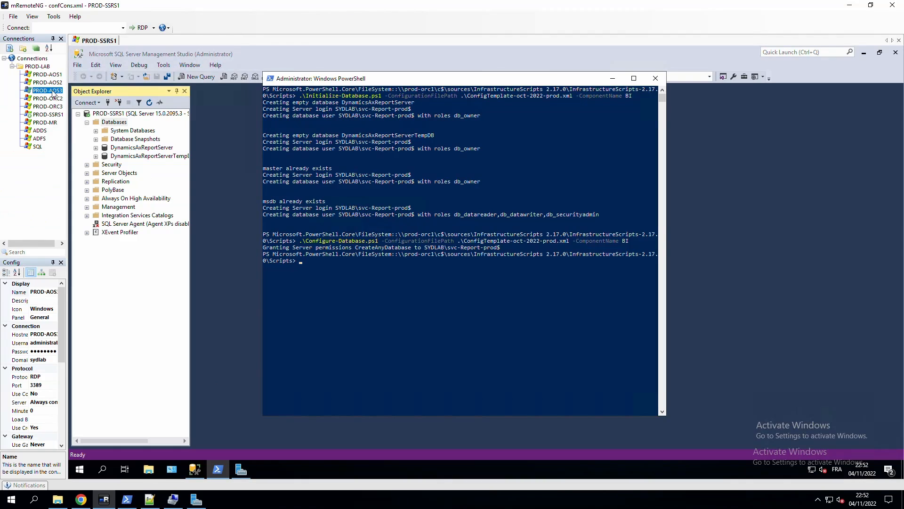
{"action": "double_click", "coordinate": [46, 91]}
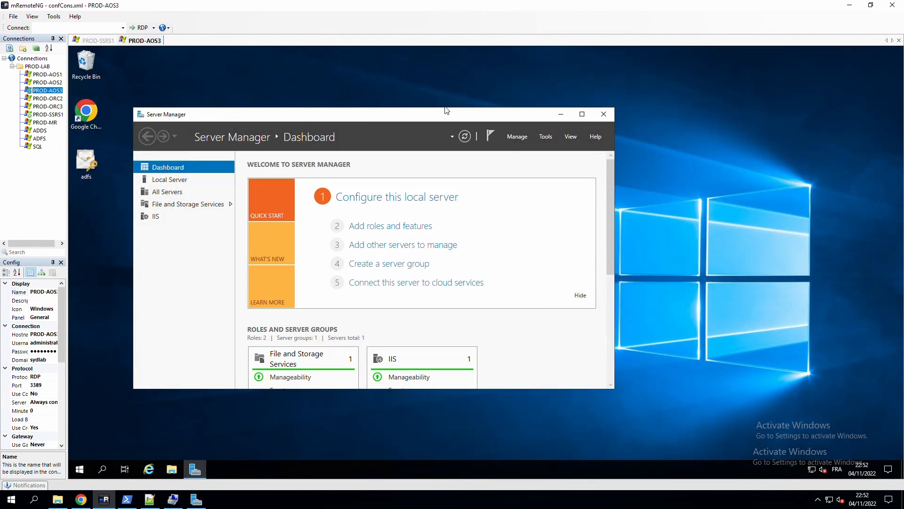
{"action": "left_click", "coordinate": [171, 469]}
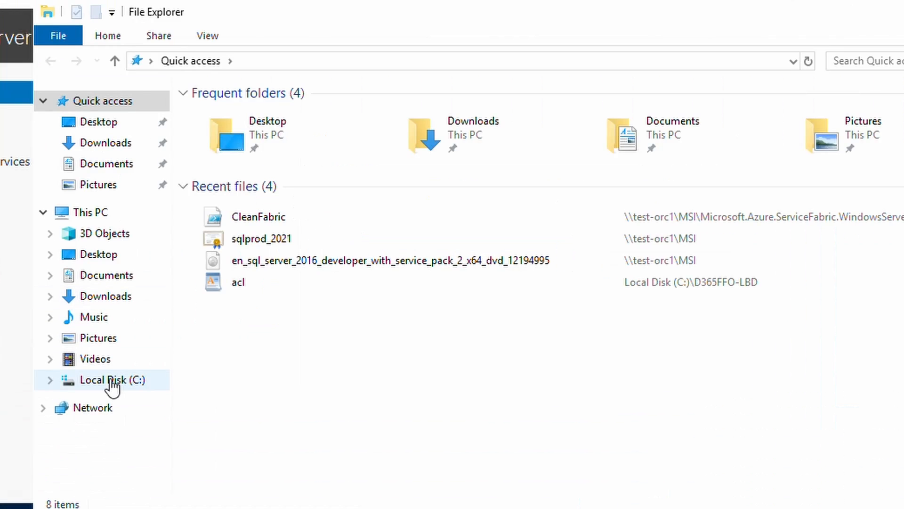
{"action": "left_click", "coordinate": [269, 323]}
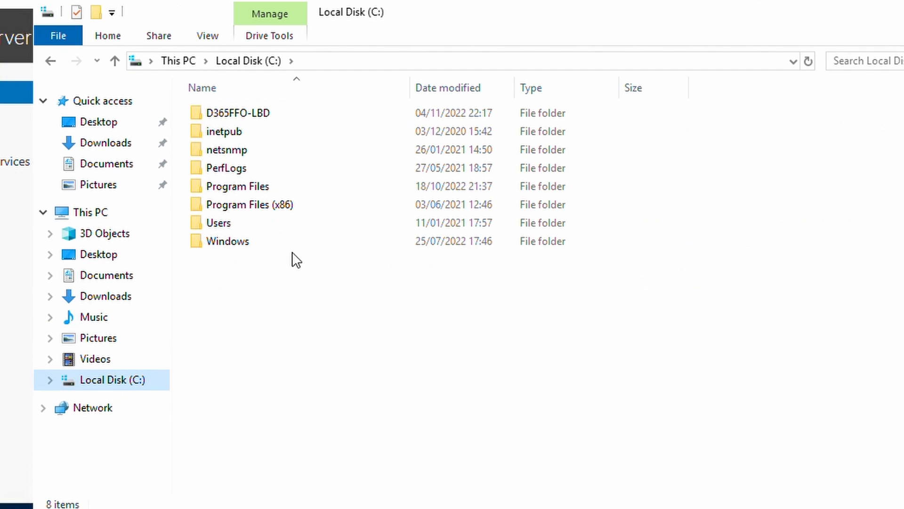
{"action": "double_click", "coordinate": [241, 114]}
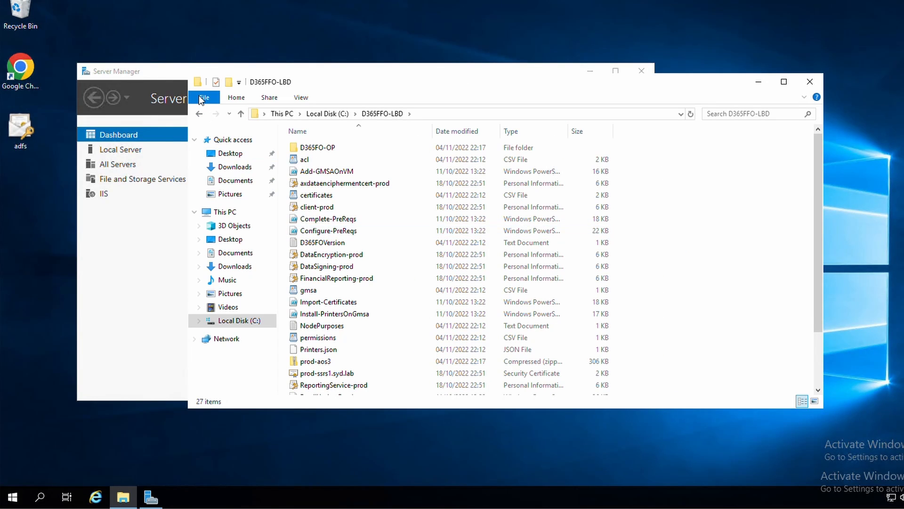
{"action": "left_click", "coordinate": [199, 95]}
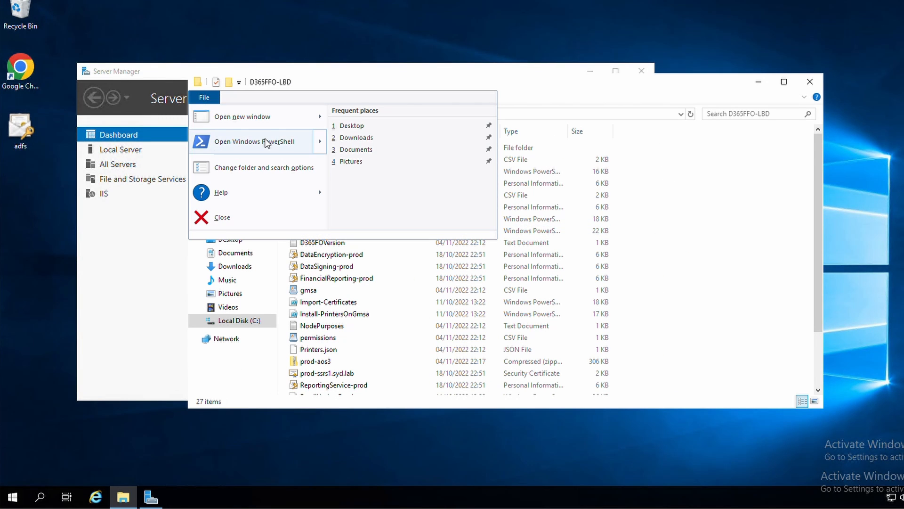
Open an administrator PowerShell in D365FFO-LBD and run .\Test-D365FOConfiguration.ps1.
{"action": "mouse_move", "coordinate": [264, 143]}
{"action": "left_click", "coordinate": [416, 144]}
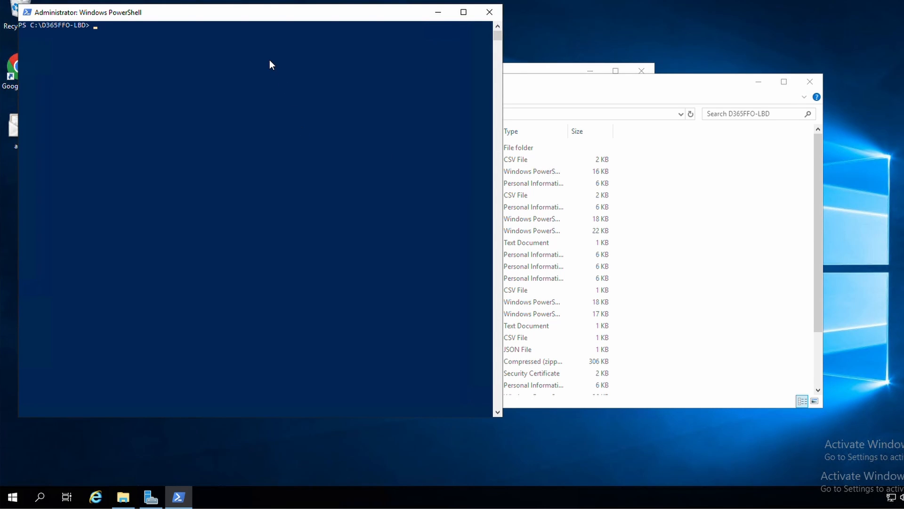
{"action": "type", "text": ".\\Tes"}
{"action": "key", "text": "Tab"}
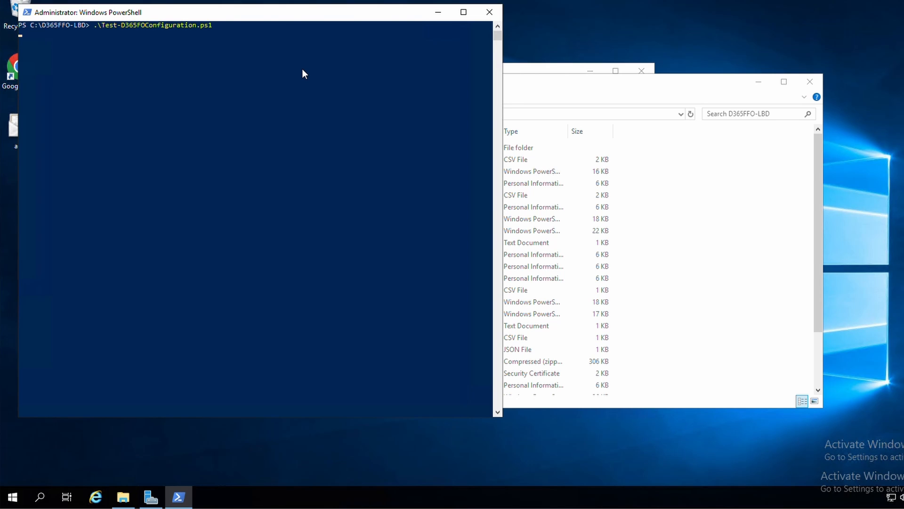
Move the folder window aside to read the test's Administrators group error, then bring up Server Manager.
{"action": "left_click", "coordinate": [542, 84]}
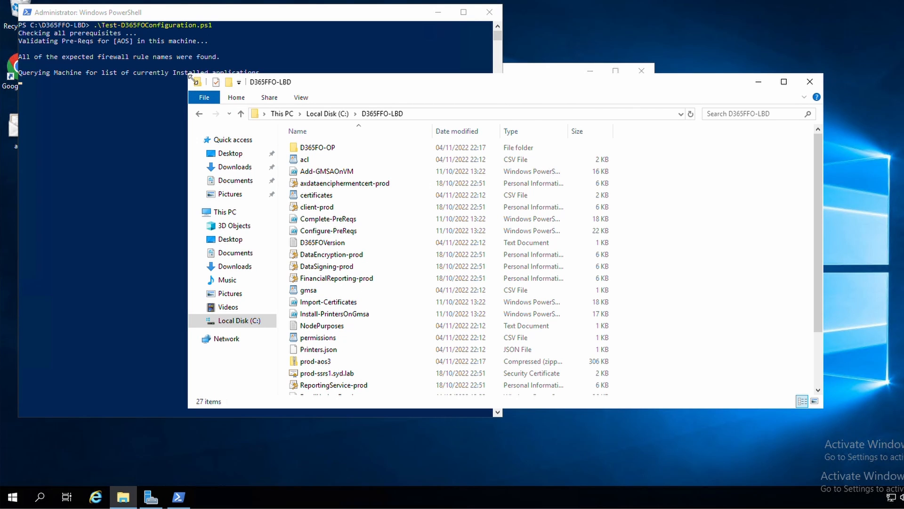
{"action": "left_click_drag", "start_coordinate": [193, 82], "coordinate": [369, 81]}
{"action": "left_click_drag", "start_coordinate": [496, 81], "coordinate": [589, 85]}
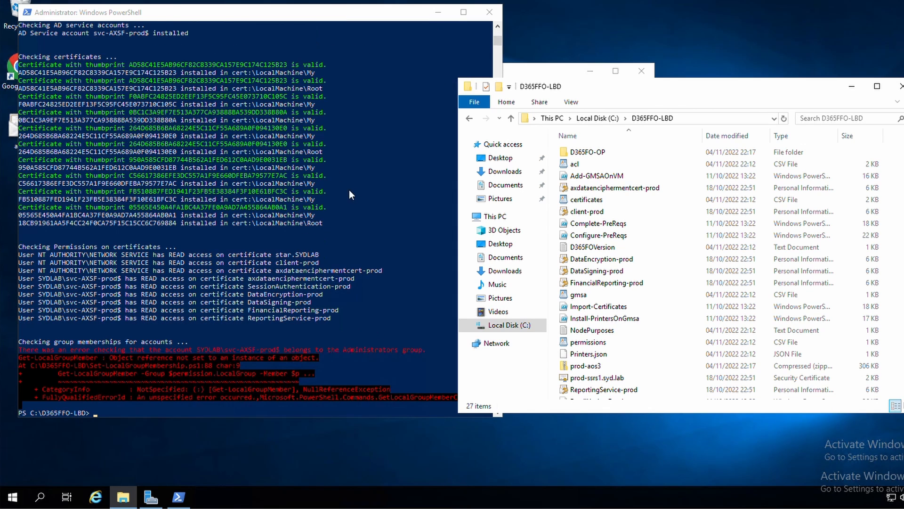
{"action": "left_click", "coordinate": [417, 350]}
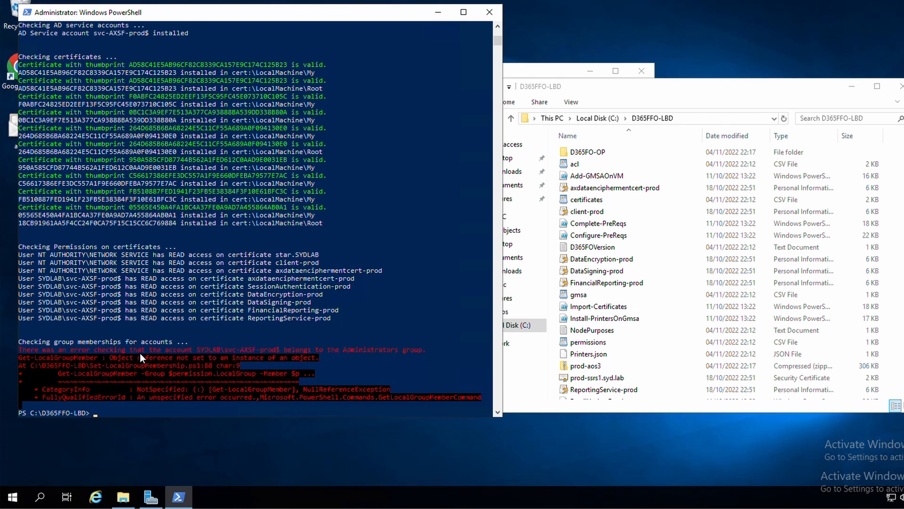
{"action": "left_click", "coordinate": [151, 497]}
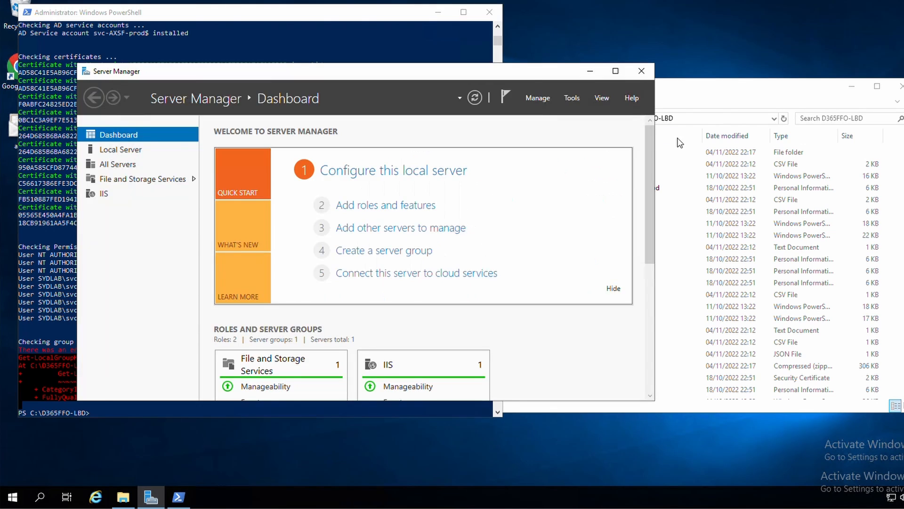
{"action": "left_click", "coordinate": [573, 99]}
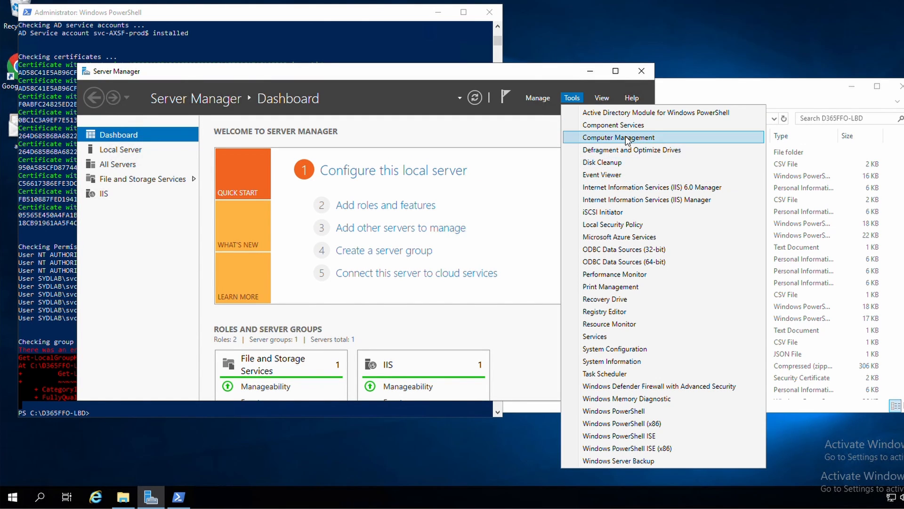
Open the local Administrators group in Computer Management's Local Users and Groups.
{"action": "left_click", "coordinate": [593, 137]}
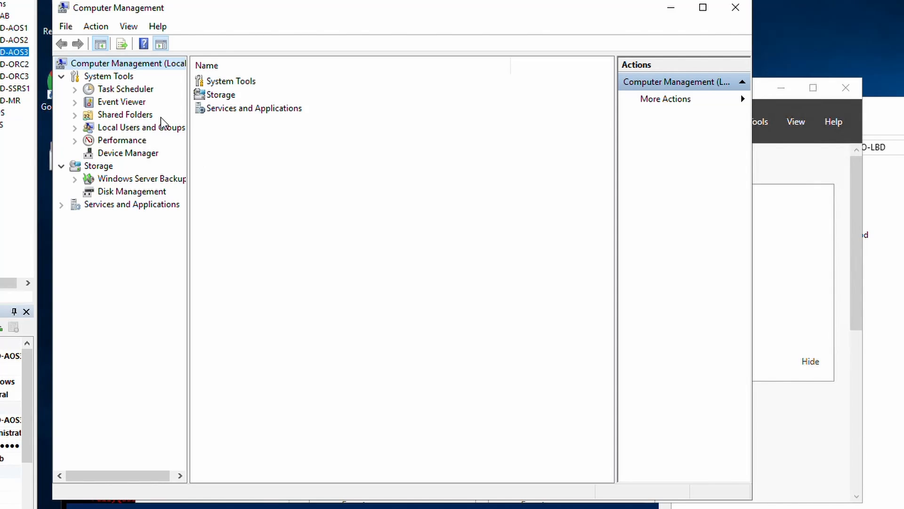
{"action": "double_click", "coordinate": [127, 132]}
{"action": "double_click", "coordinate": [226, 95]}
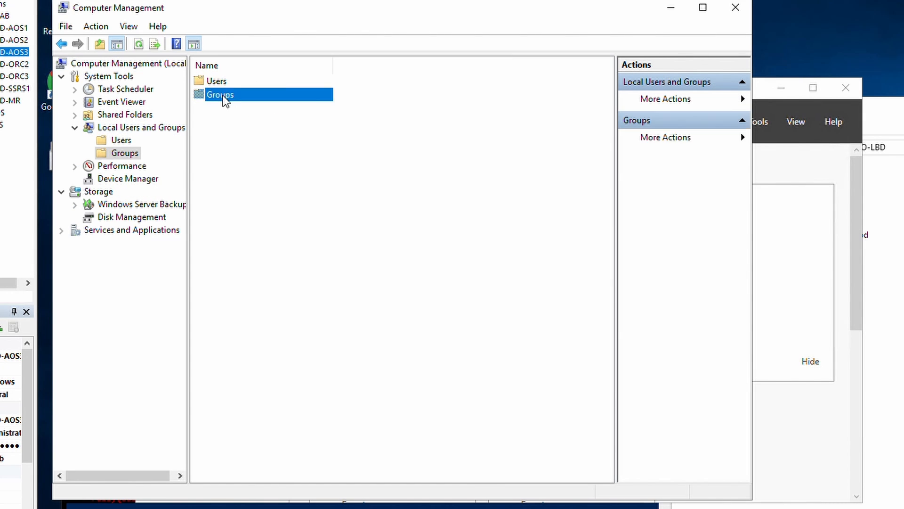
{"action": "double_click", "coordinate": [225, 95]}
Remove the orphaned S-1-5-21 SID and svc-AXSF-prod members and apply the change.
{"action": "left_click", "coordinate": [334, 232]}
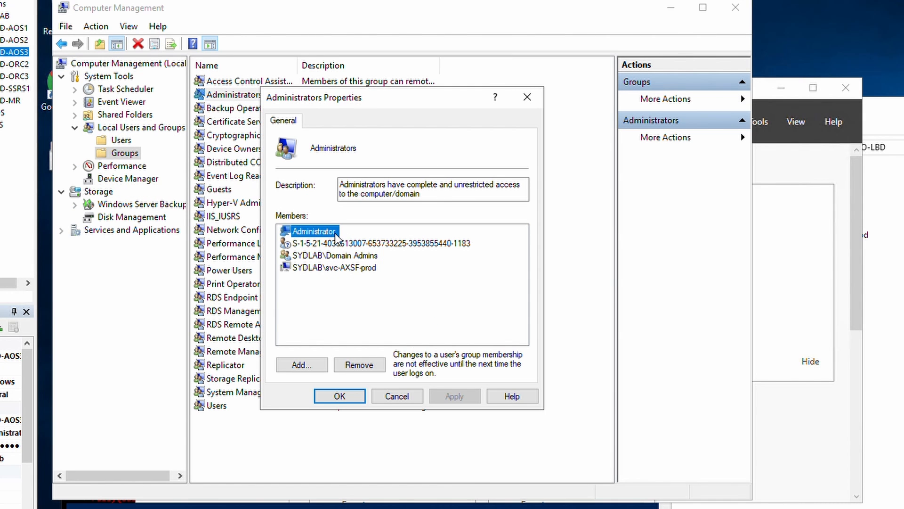
{"action": "left_click", "coordinate": [336, 244]}
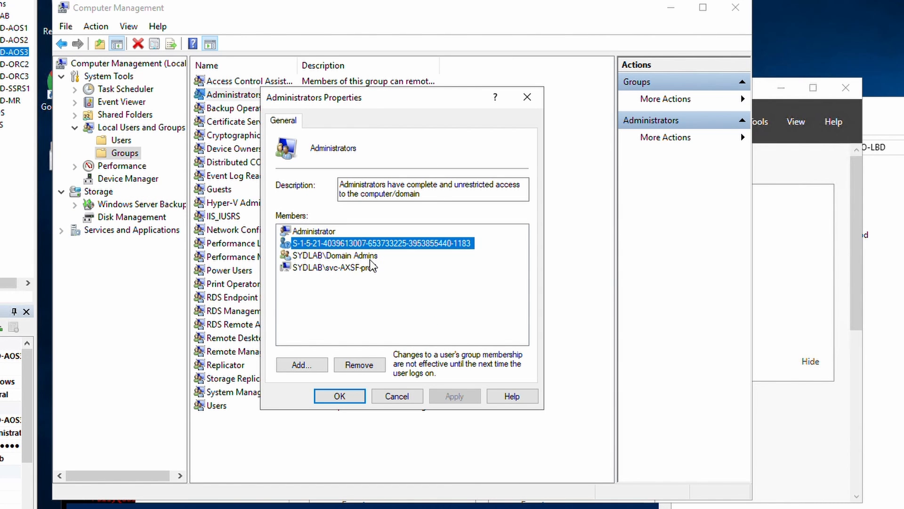
{"action": "left_click", "coordinate": [359, 365]}
{"action": "left_click", "coordinate": [329, 255]}
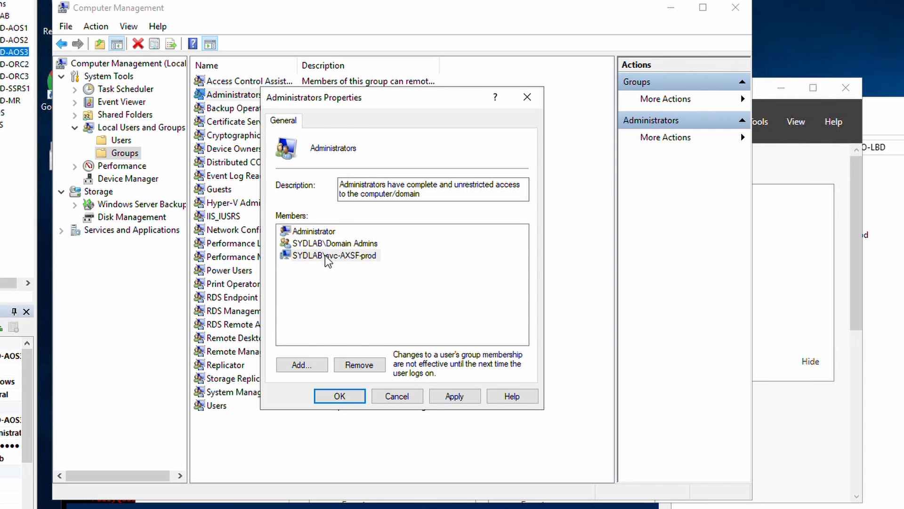
{"action": "left_click", "coordinate": [375, 366]}
{"action": "left_click", "coordinate": [470, 400]}
{"action": "left_click", "coordinate": [339, 395]}
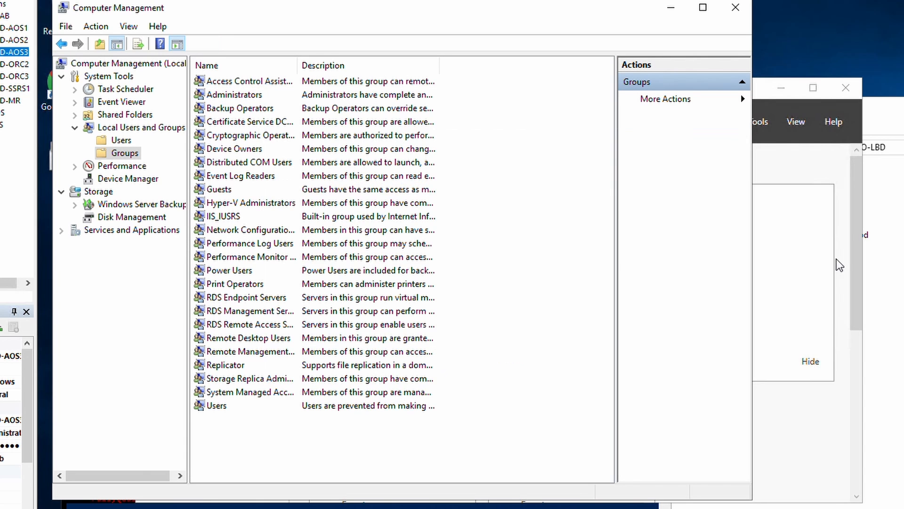
{"action": "left_click", "coordinate": [658, 133]}
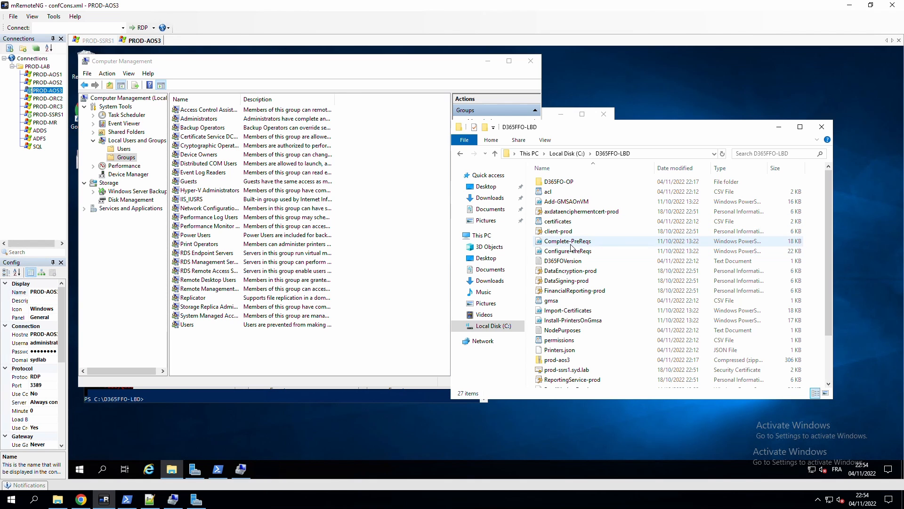
Run Configure-PreReqs on this server with the MSI file path \\TEST-ORC1\MSI.
{"action": "left_click", "coordinate": [560, 252]}
{"action": "left_click", "coordinate": [561, 241]}
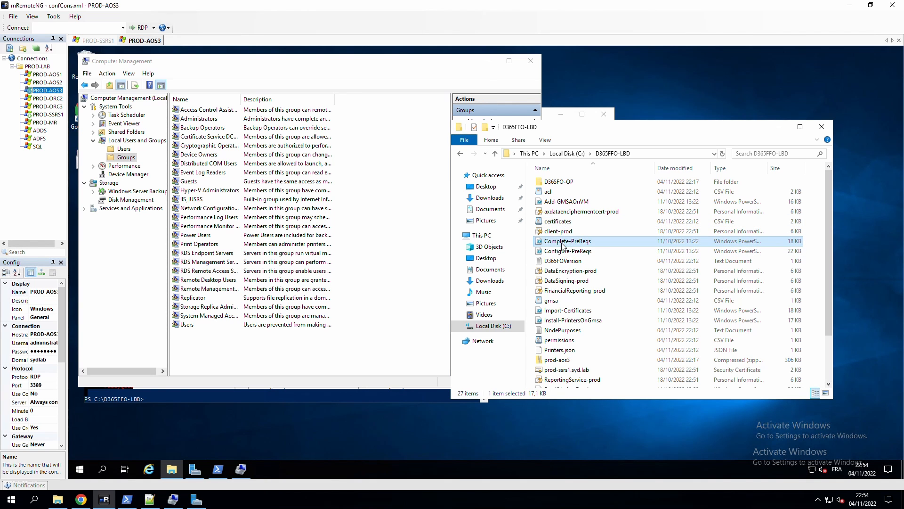
{"action": "left_click", "coordinate": [488, 61]}
{"action": "left_click", "coordinate": [163, 86]}
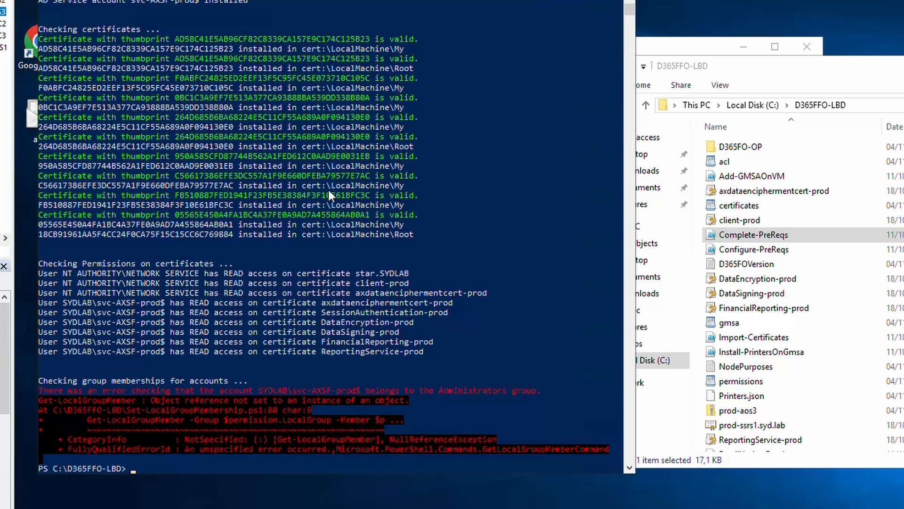
{"action": "type", "text": ".\\con"}
{"action": "key", "text": "Tab"}
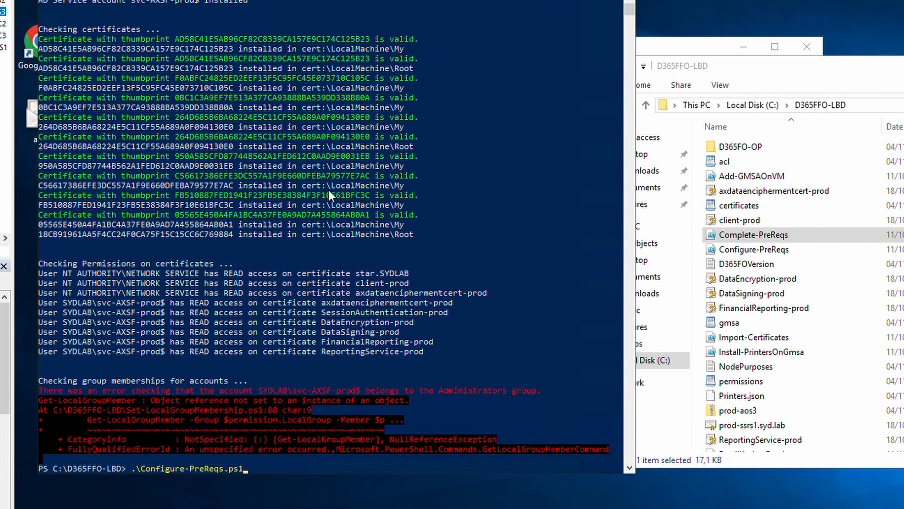
{"action": "type", "text": "-msi"}
{"action": "key", "text": "BackSpace"}
{"action": "key", "text": "Tab"}
{"action": "type", "text": "\\\\TEST-ORC1\\MS"}
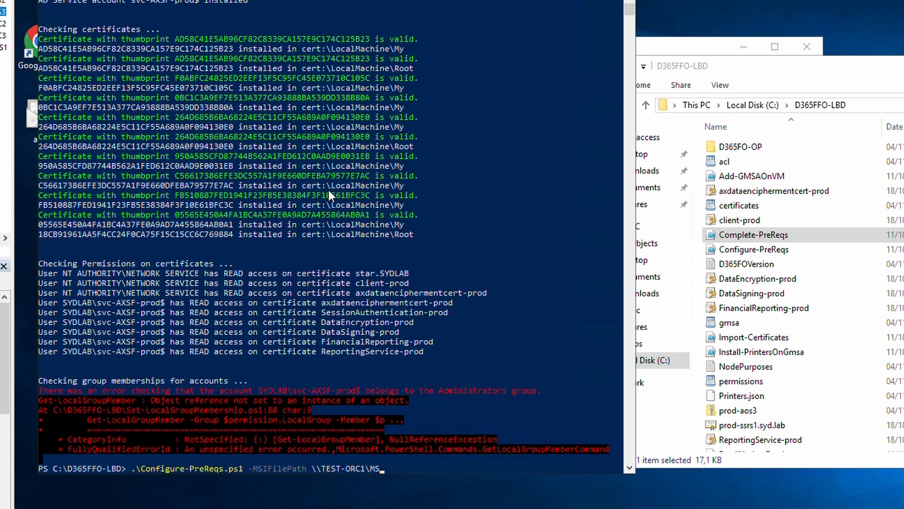
{"action": "type", "text": "I"}
{"action": "key", "text": "Return"}
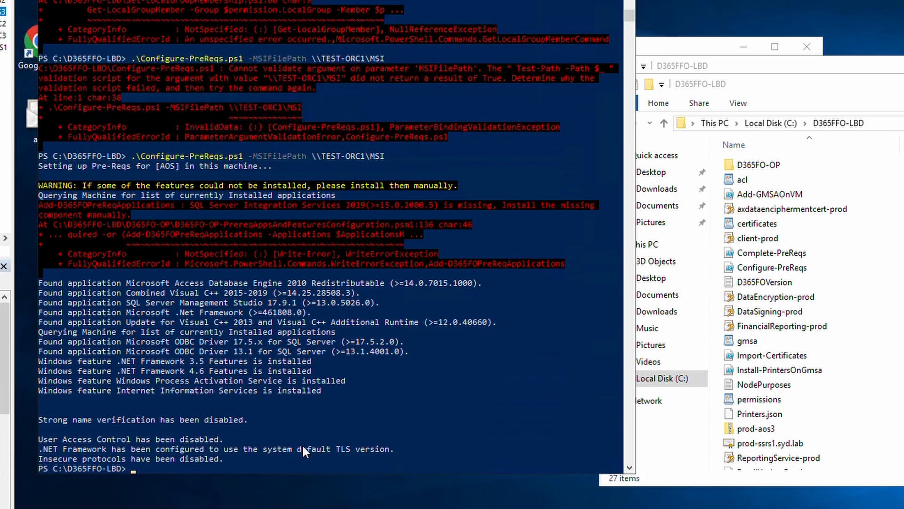
Run Complete-PreReqs.ps1 and confirm it added the service account to Administrators.
{"action": "type", "text": ".\\Com"}
{"action": "key", "text": "Tab"}
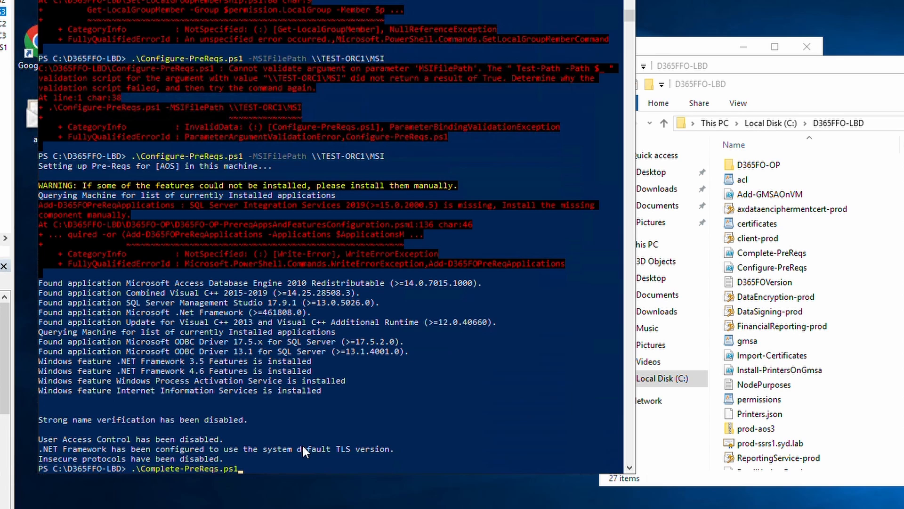
{"action": "key", "text": "Return"}
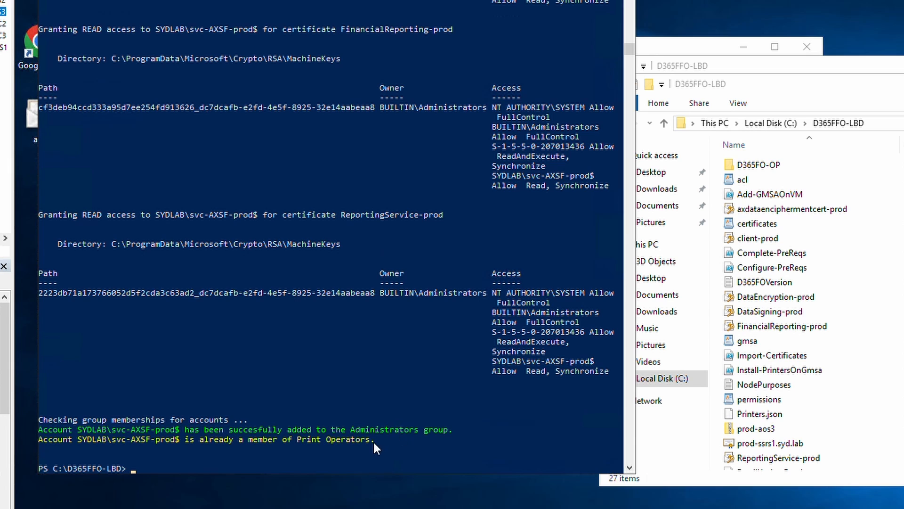
{"action": "left_click_drag", "start_coordinate": [481, 430], "coordinate": [36, 427]}
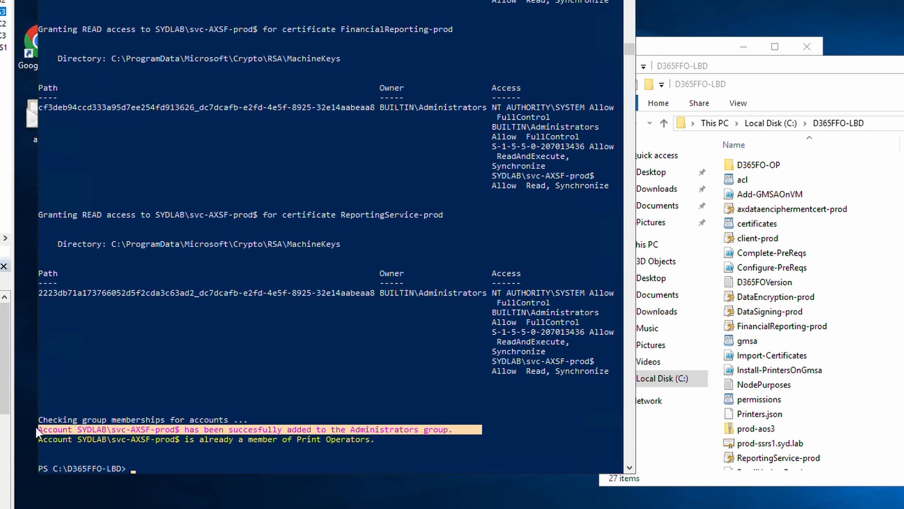
{"action": "left_click", "coordinate": [304, 455]}
Run Test-D365FOConfiguration.ps1 and review the Administrators result and Print Operators error.
{"action": "type", "text": "test"}
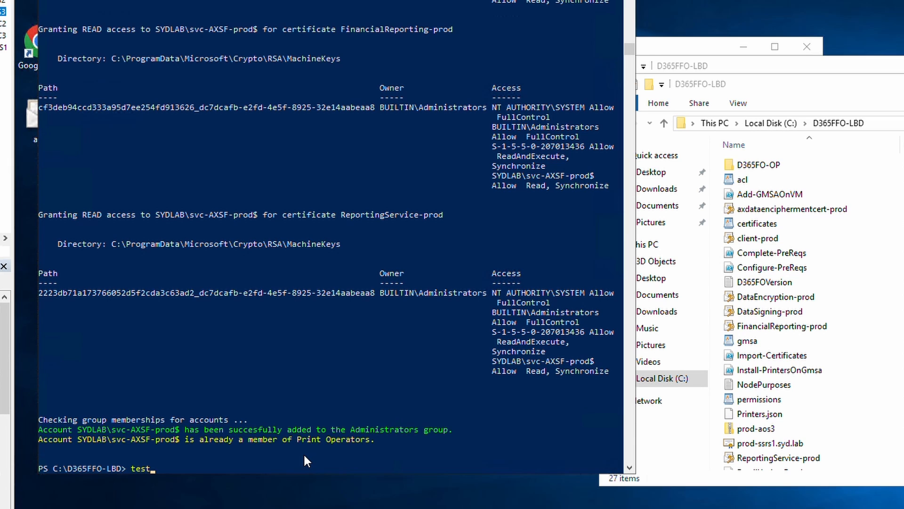
{"action": "key", "text": "Tab"}
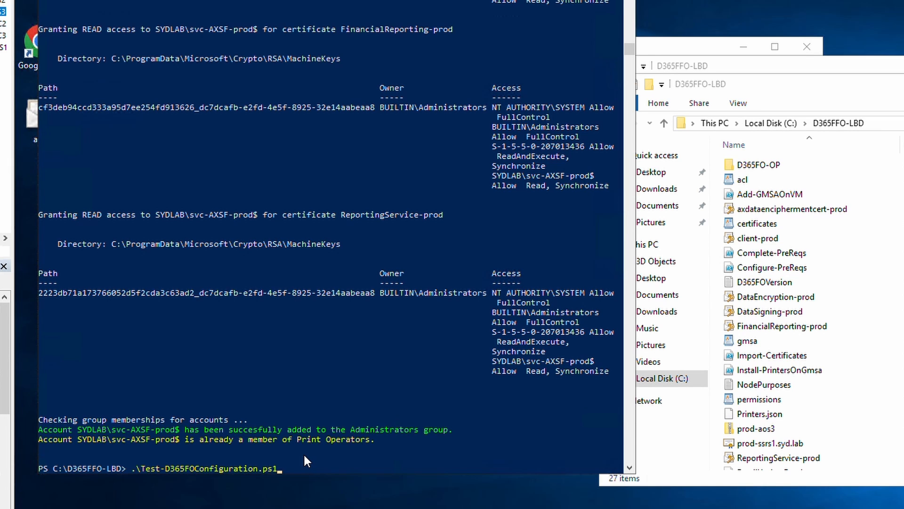
{"action": "key", "text": "Return"}
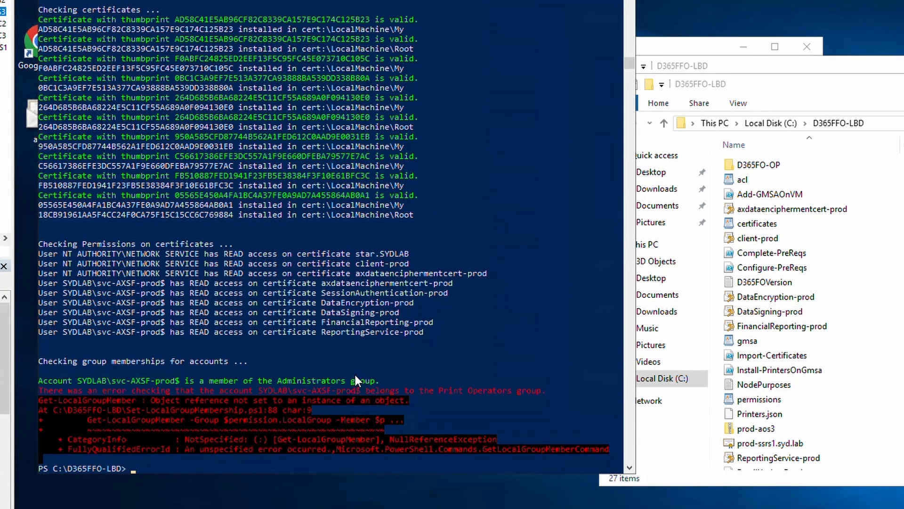
{"action": "left_click_drag", "start_coordinate": [379, 380], "coordinate": [265, 380]}
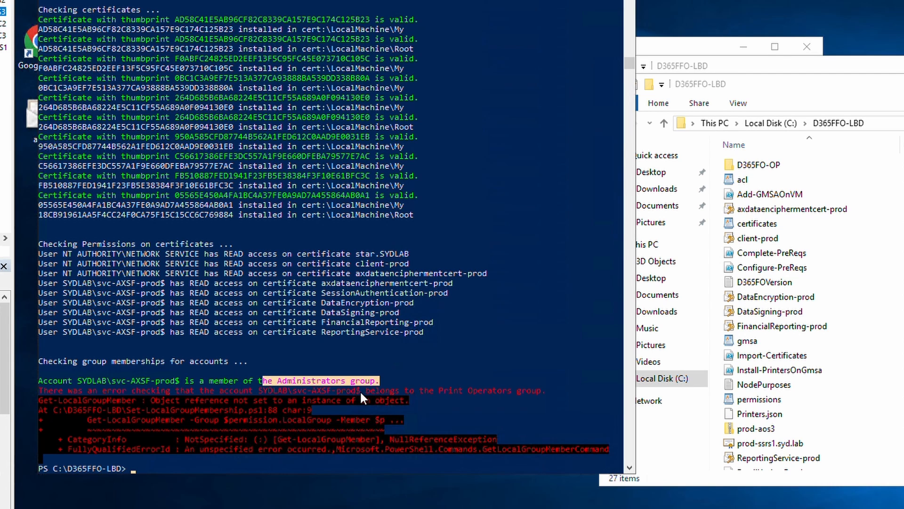
{"action": "left_click_drag", "start_coordinate": [561, 391], "coordinate": [429, 390]}
Check the Print Operators group members, then rerun .\Test-D365FOConfiguration.ps1.
{"action": "left_click", "coordinate": [270, 507]}
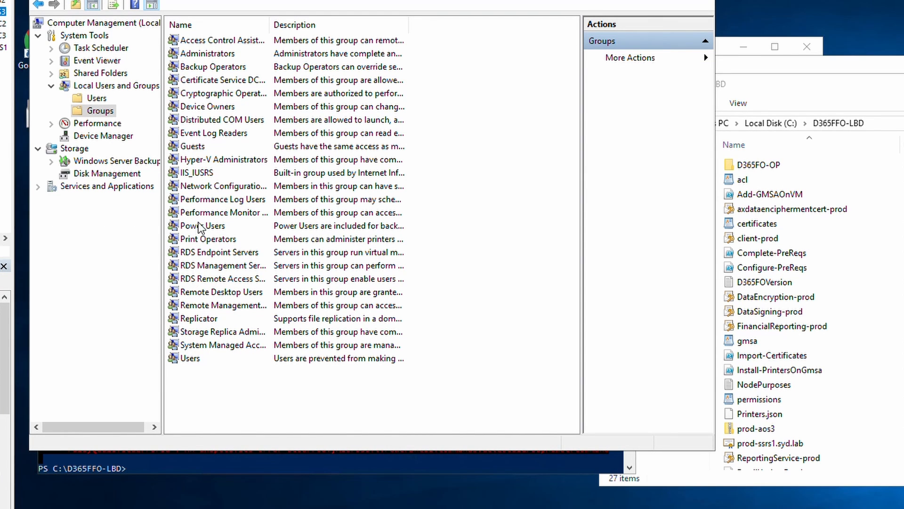
{"action": "double_click", "coordinate": [220, 236]}
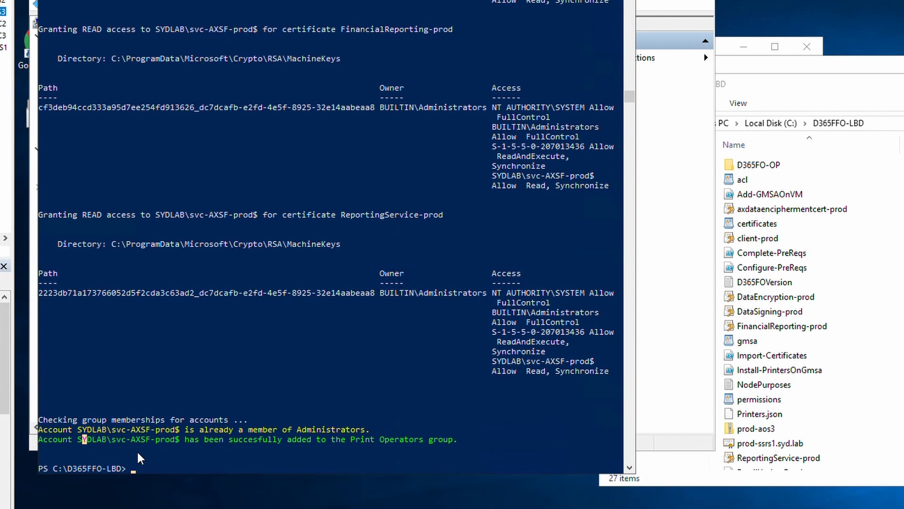
{"action": "type", "text": ".\\Test-D365FOConfiguration.ps1"}
{"action": "key", "text": "Return"}
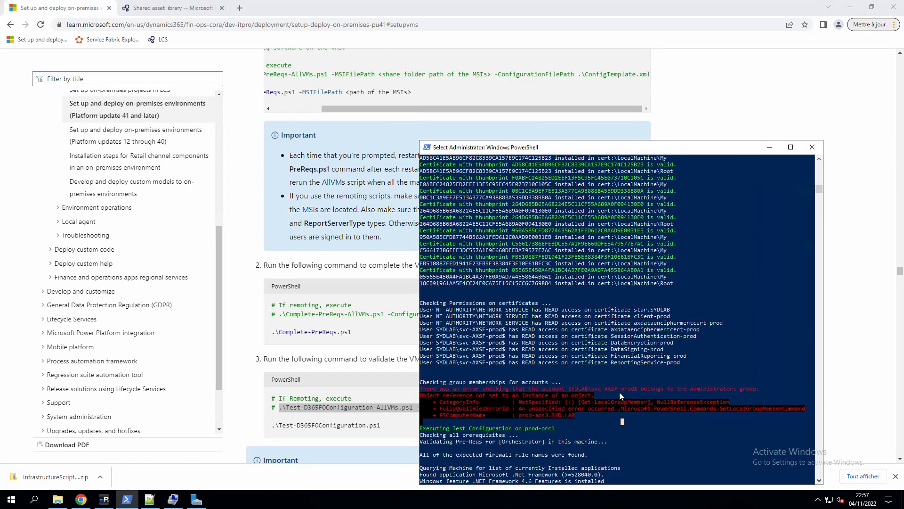
{"action": "scroll", "coordinate": [620, 392], "scroll_direction": "down", "scroll_amount": 2}
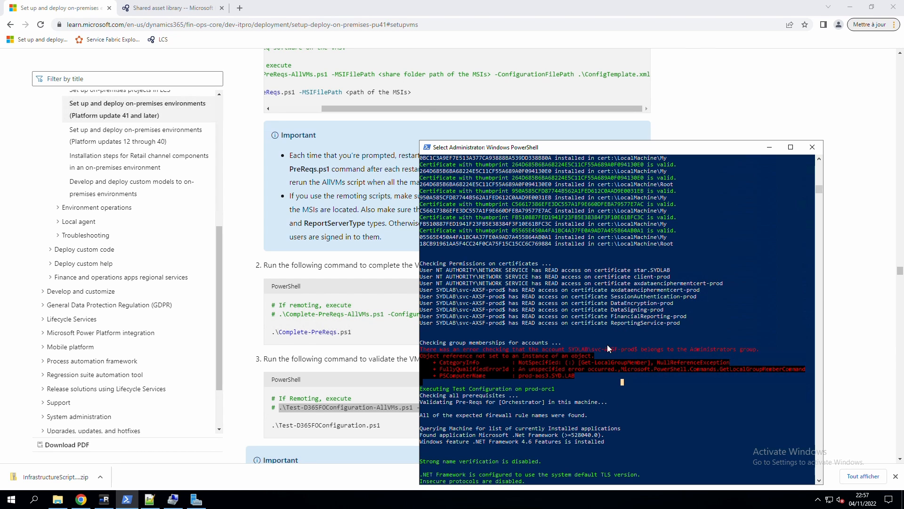
Go to Step 14 in the Microsoft Learn docs, note ConfigTemplate.xml, and download the standalone package zip.
{"action": "left_click", "coordinate": [363, 361]}
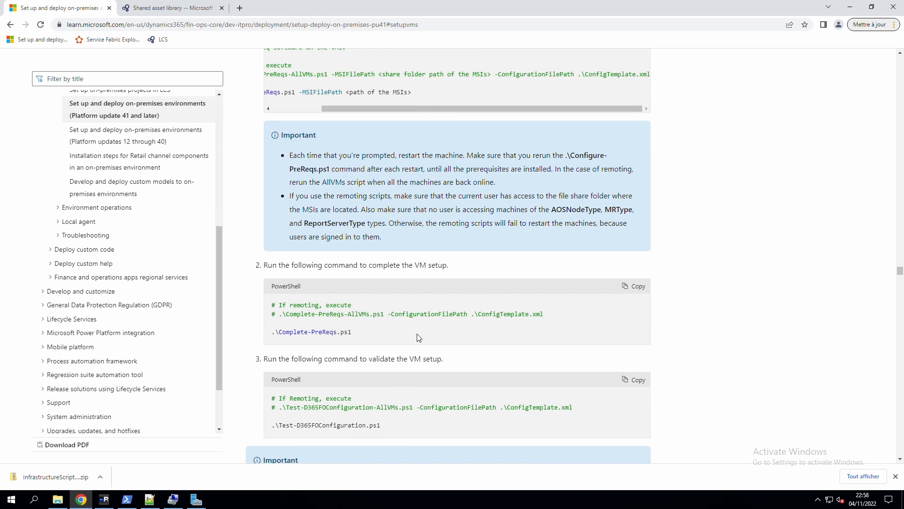
{"action": "scroll", "coordinate": [418, 338], "scroll_direction": "down", "scroll_amount": 5}
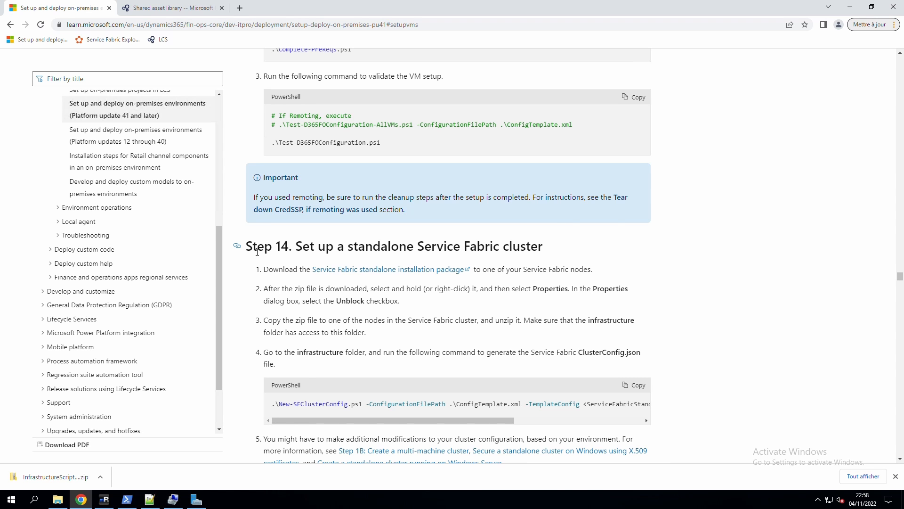
{"action": "left_click", "coordinate": [238, 246]}
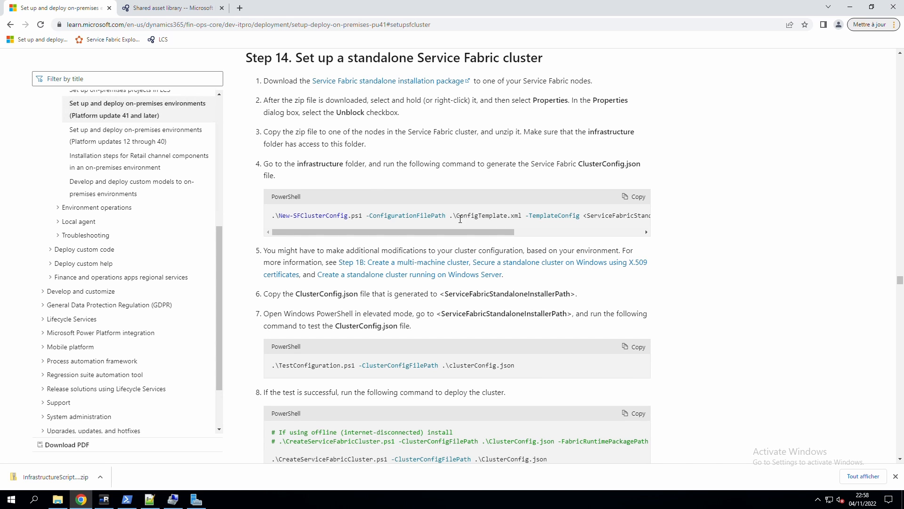
{"action": "left_click_drag", "start_coordinate": [460, 219], "coordinate": [529, 222]}
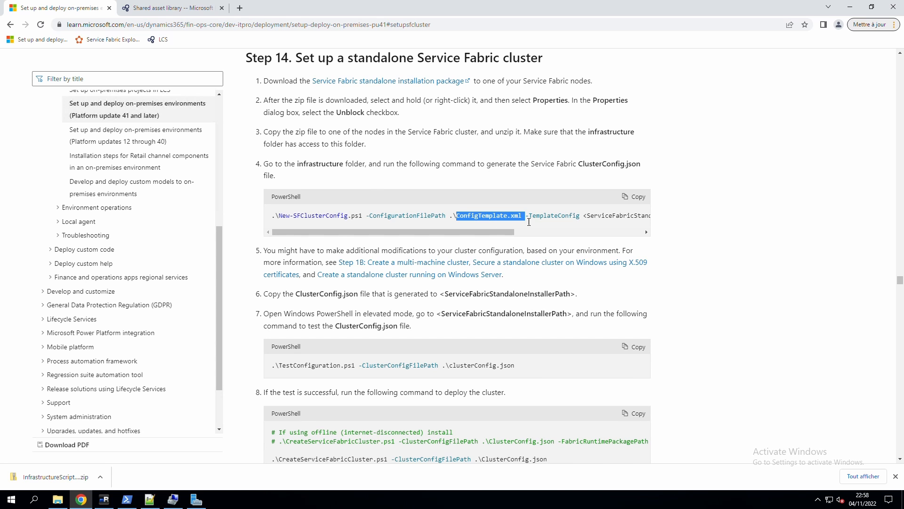
{"action": "left_click", "coordinate": [470, 219]}
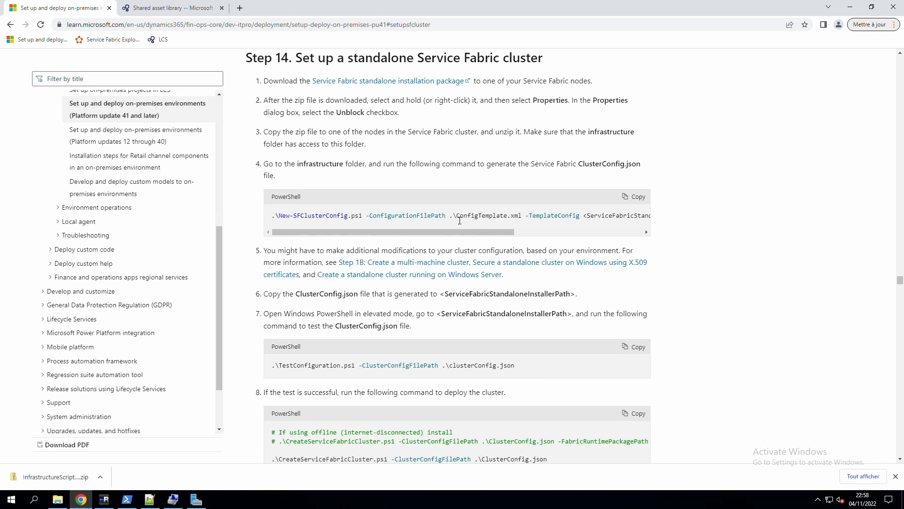
{"action": "left_click_drag", "start_coordinate": [461, 219], "coordinate": [524, 218]}
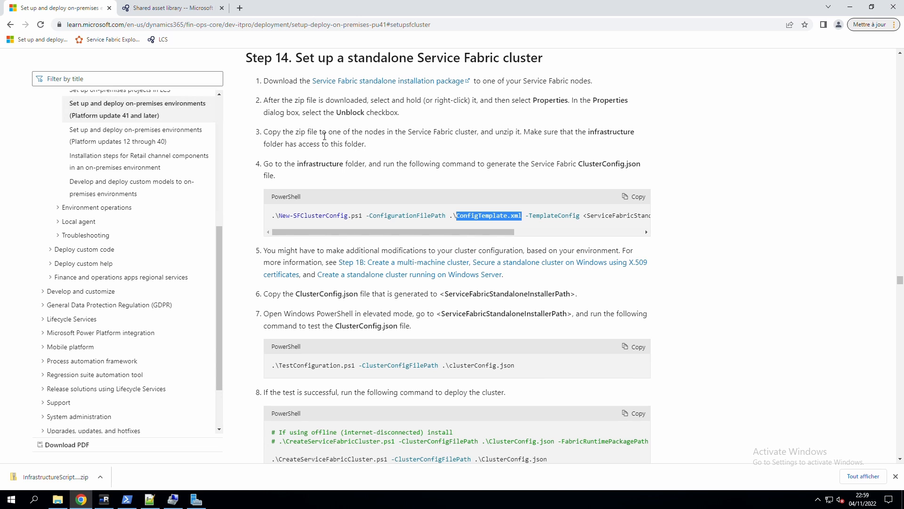
{"action": "left_click", "coordinate": [381, 84]}
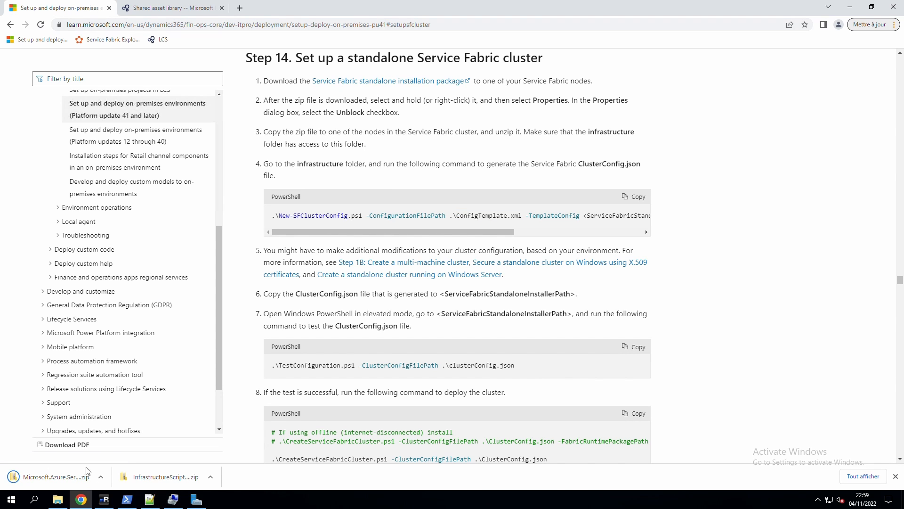
{"action": "left_click", "coordinate": [101, 477]}
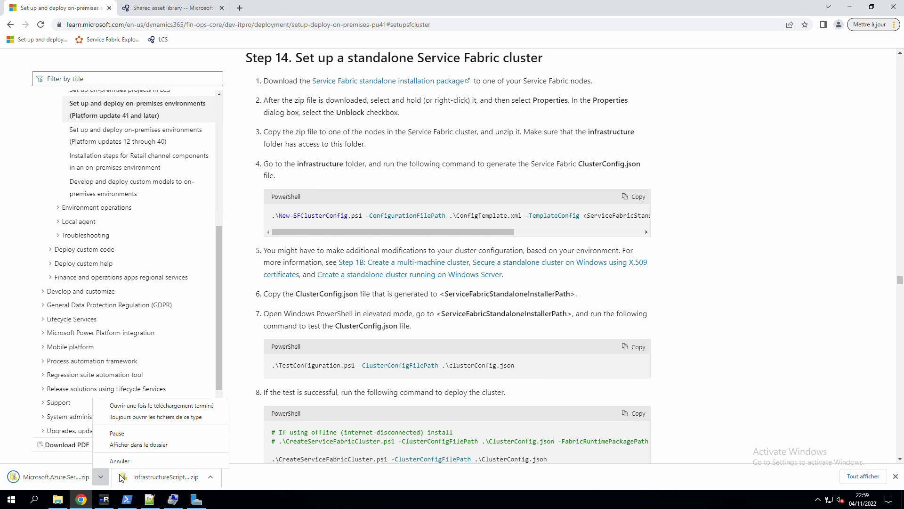
Unblock the downloaded Service Fabric zip in its file properties.
{"action": "left_click", "coordinate": [129, 445]}
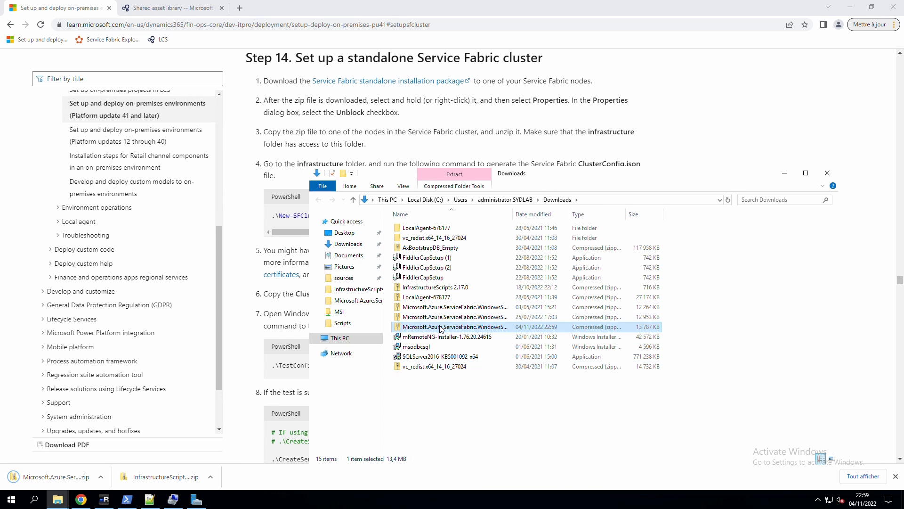
{"action": "right_click", "coordinate": [442, 329]}
{"action": "left_click", "coordinate": [473, 318]}
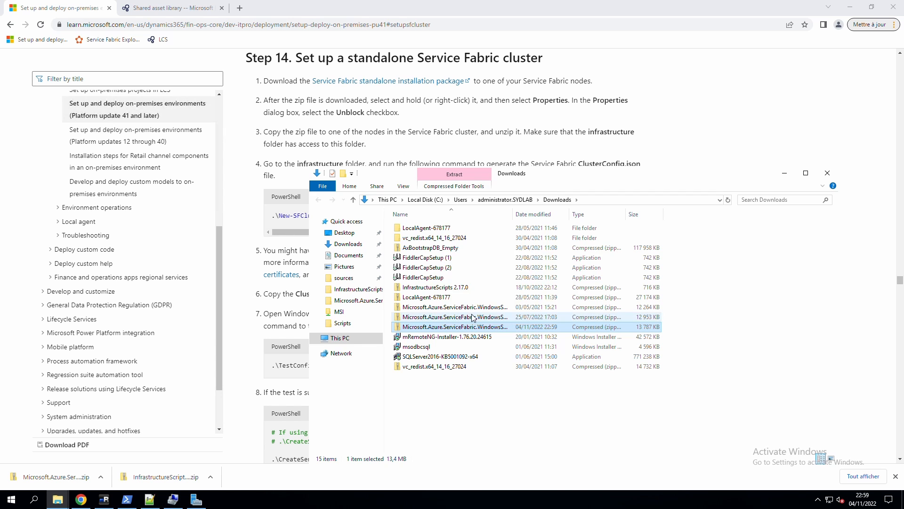
{"action": "left_click", "coordinate": [584, 441]}
{"action": "left_click", "coordinate": [592, 476]}
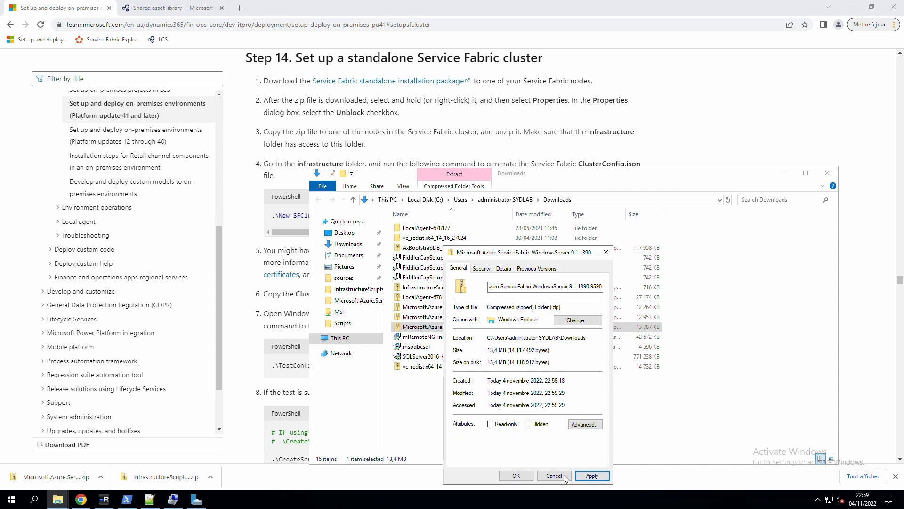
{"action": "left_click", "coordinate": [517, 476]}
Extract the zip into a new folder, C:\sources\ServiceFabric.
{"action": "right_click", "coordinate": [425, 328]}
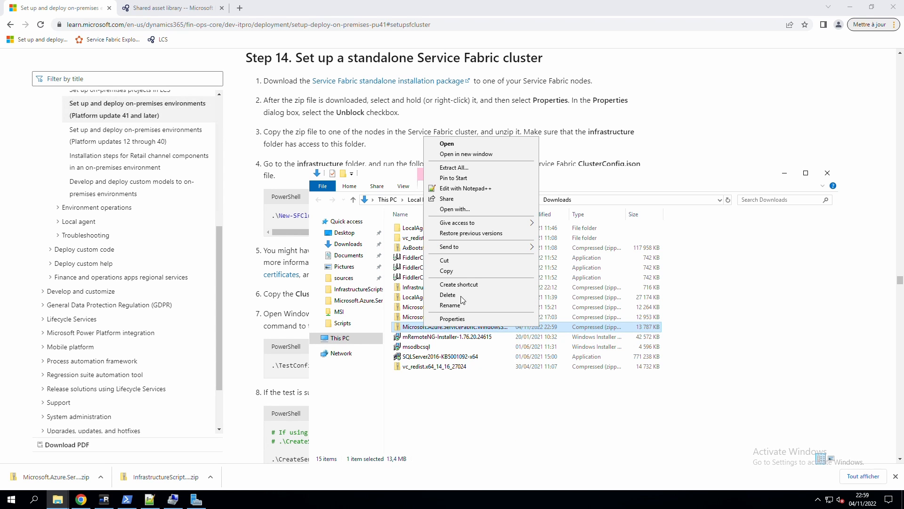
{"action": "left_click", "coordinate": [456, 169]}
{"action": "left_click", "coordinate": [564, 212]}
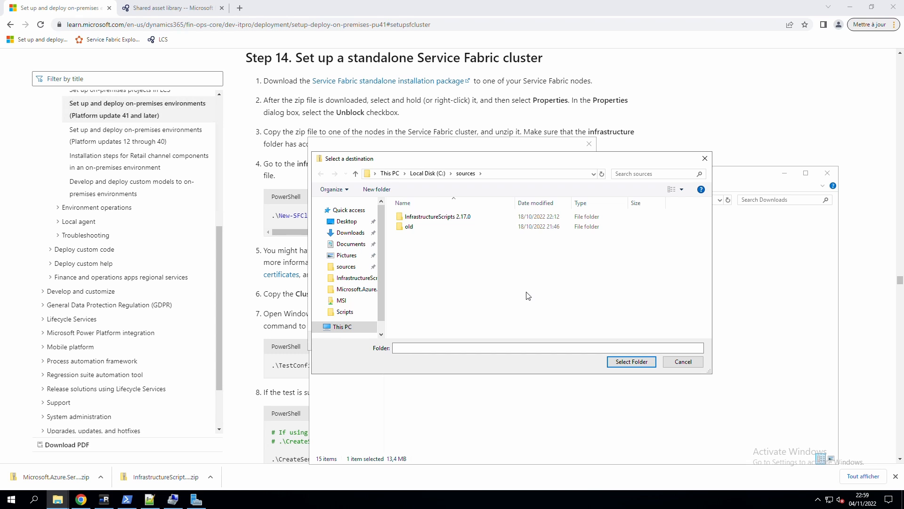
{"action": "key", "text": "ctrl+shift+n"}
{"action": "type", "text": "ServiceFabric"}
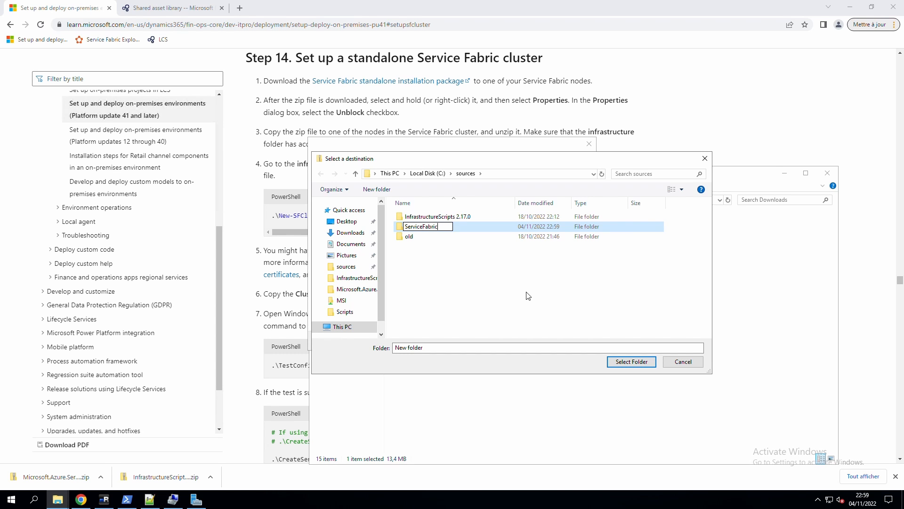
{"action": "key", "text": "Return"}
{"action": "left_click", "coordinate": [615, 364]}
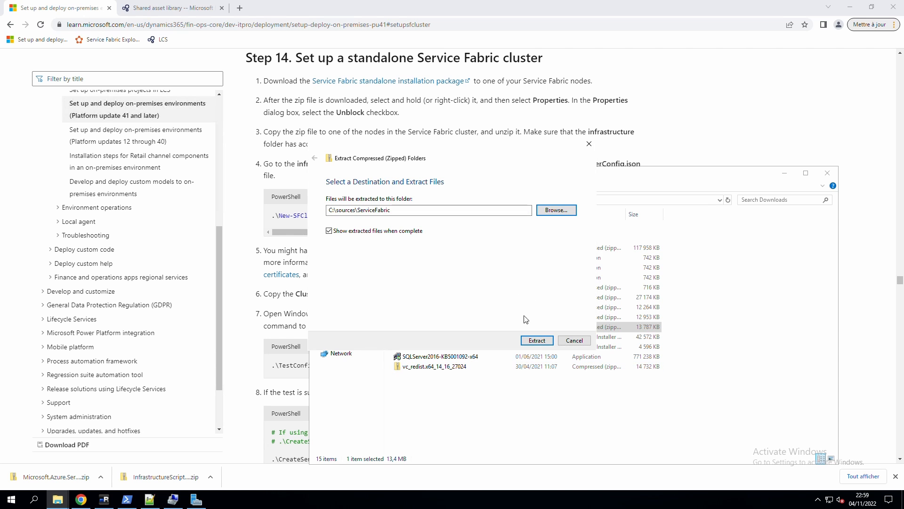
{"action": "left_click", "coordinate": [537, 341]}
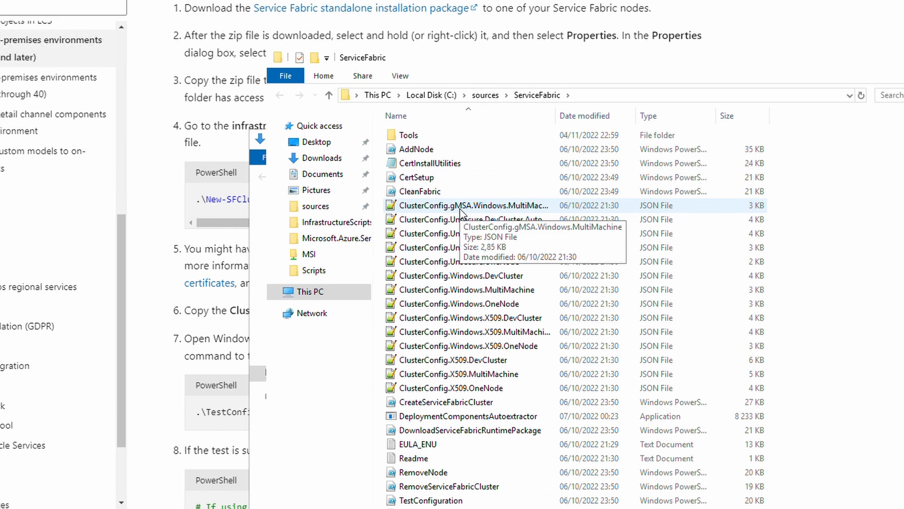
Delete every ClusterConfig template except ClusterConfig.X509.MultiMachine, then copy the docs' generation command.
{"action": "left_click", "coordinate": [211, 263]}
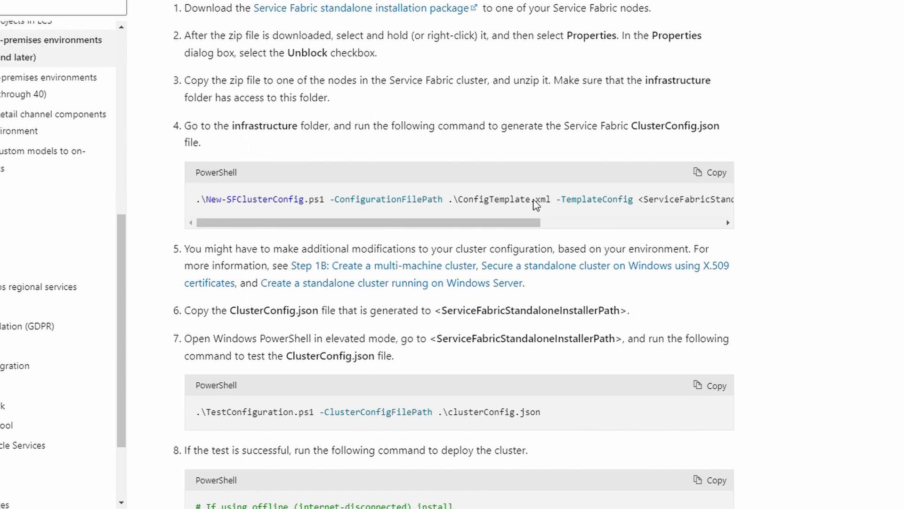
{"action": "left_click_drag", "start_coordinate": [528, 223], "coordinate": [556, 205]}
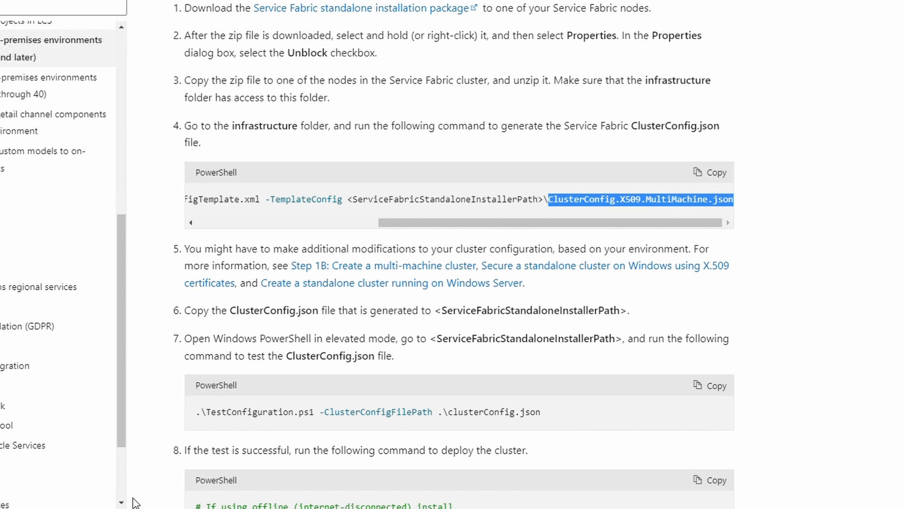
{"action": "left_click", "coordinate": [81, 508]}
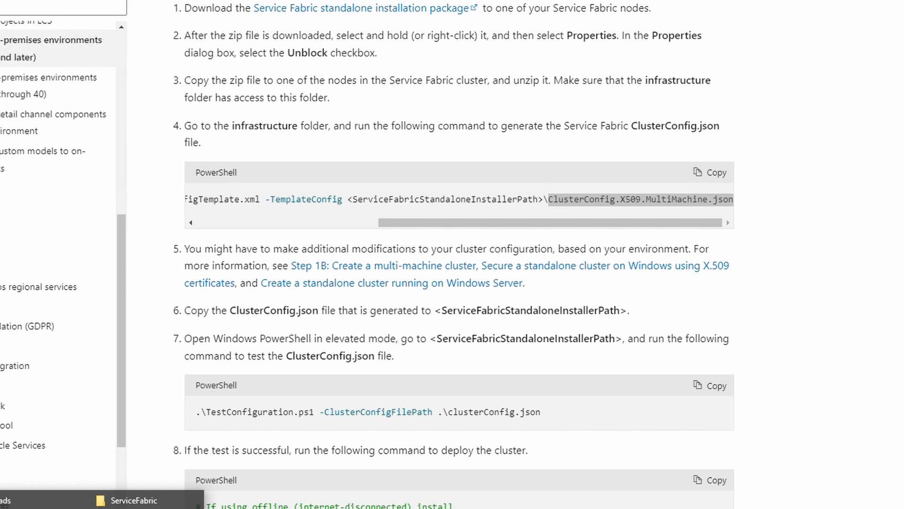
{"action": "left_click", "coordinate": [79, 501]}
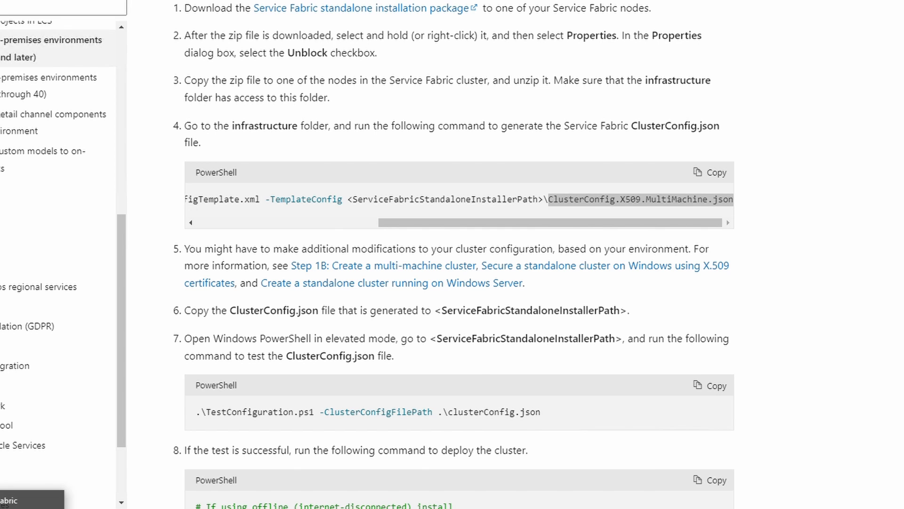
{"action": "left_click", "coordinate": [32, 500]}
{"action": "left_click", "coordinate": [506, 207]}
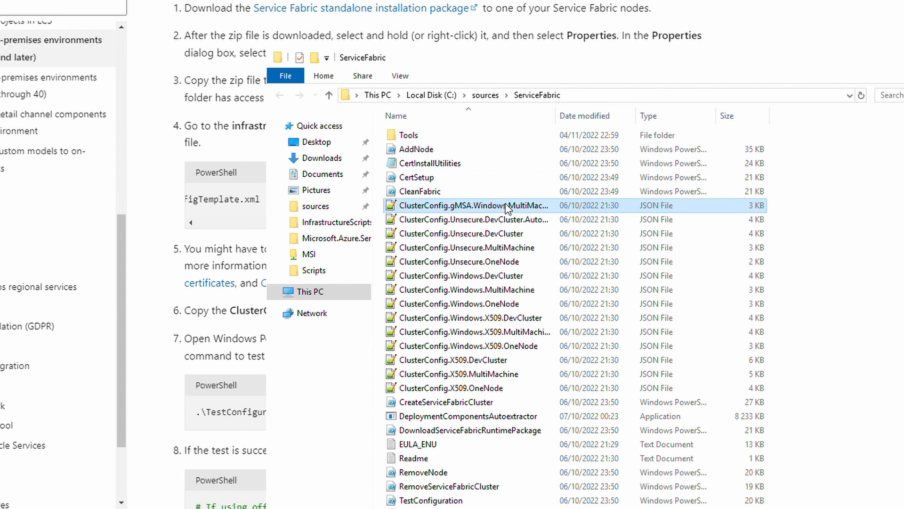
{"action": "left_click", "coordinate": [490, 386], "text": "shift"}
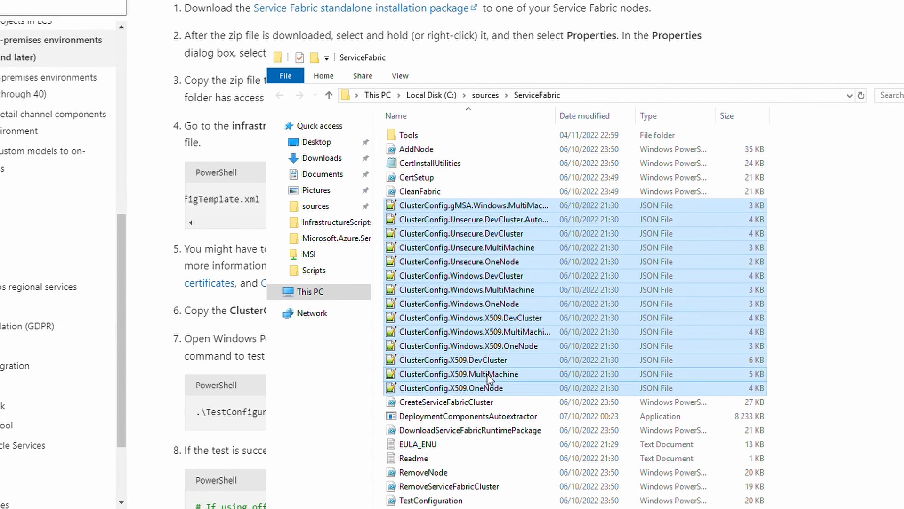
{"action": "left_click", "coordinate": [489, 374], "text": "ctrl"}
{"action": "key", "text": "Delete"}
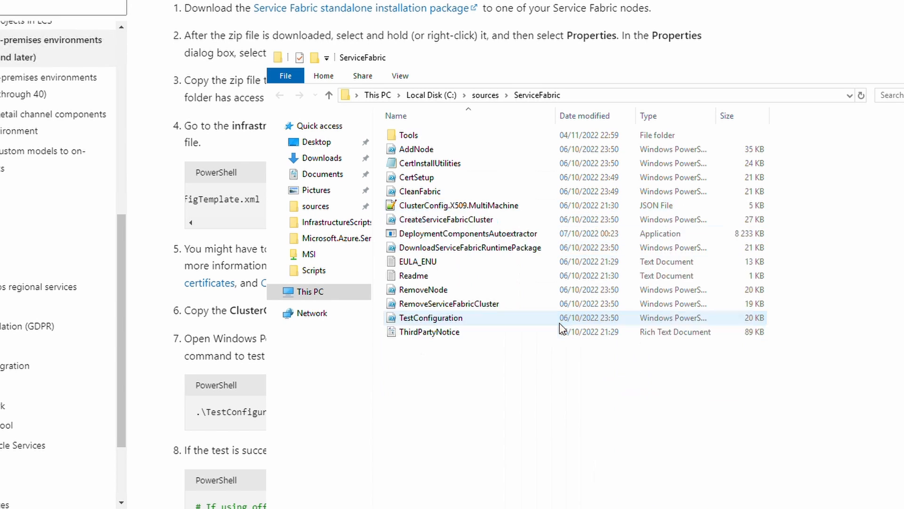
{"action": "left_click", "coordinate": [221, 265]}
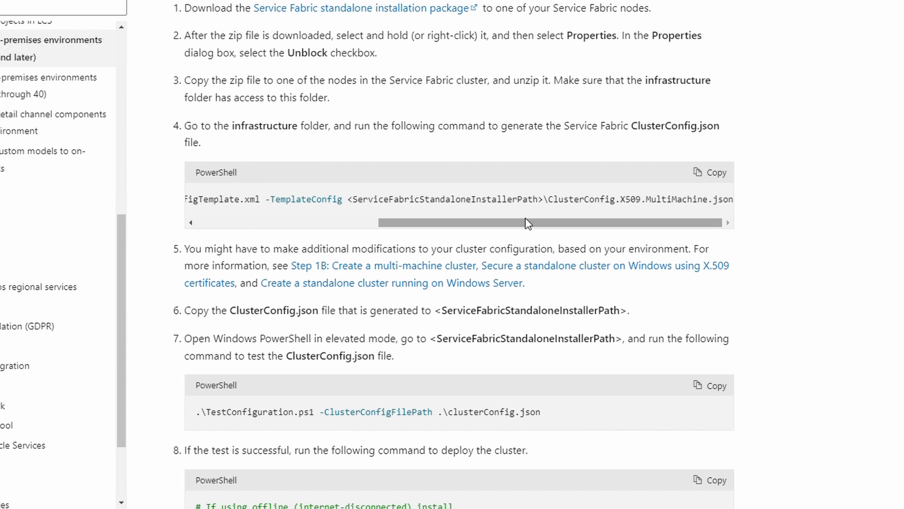
{"action": "left_click", "coordinate": [711, 175]}
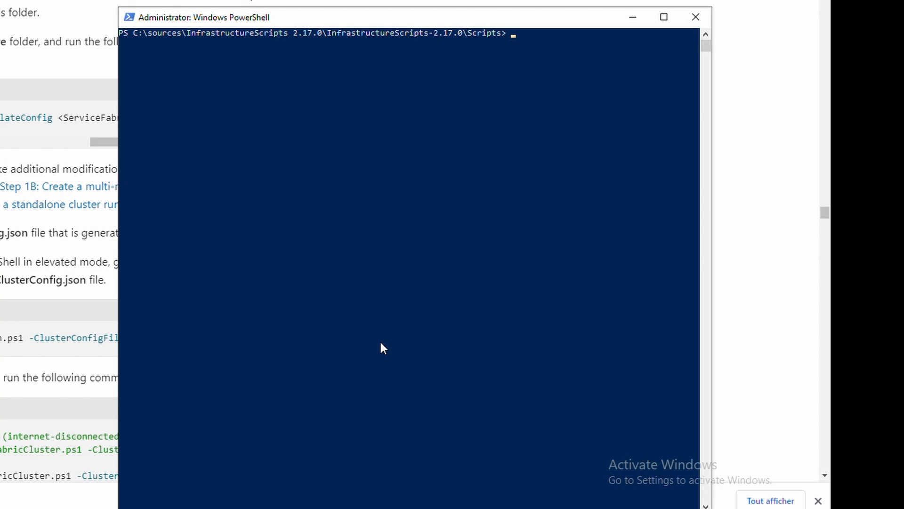
Paste the New-SFClusterConfig.ps1 command with ConfigTemplate-oct-2022-prod.xml and clear the placeholder template path.
{"action": "key", "text": "ctrl+v"}
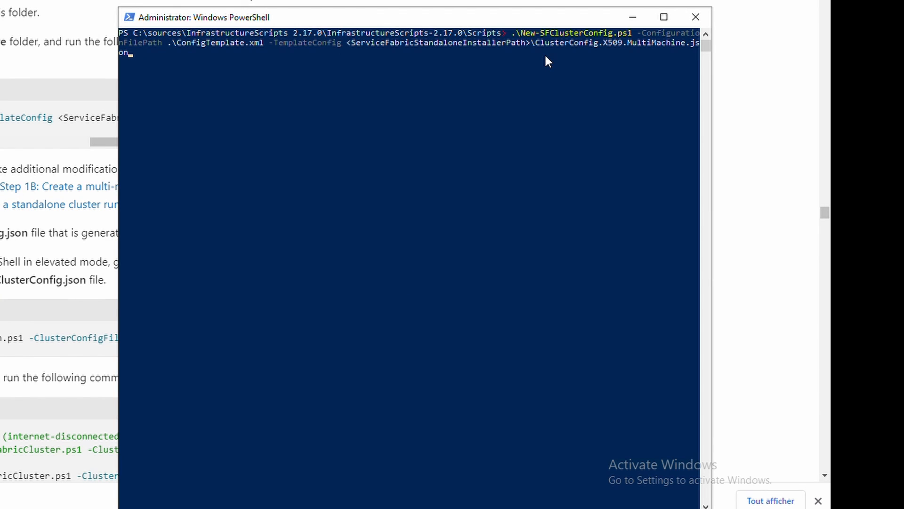
{"action": "key", "text": "Left"}
{"action": "key", "text": "Left"}
{"action": "key", "text": "Left"}
{"action": "key", "text": "Left"}
{"action": "key", "text": "Left"}
{"action": "key", "text": "Left"}
{"action": "key", "text": "Left"}
{"action": "key", "text": "Left"}
{"action": "key", "text": "Left"}
{"action": "key", "text": "Left"}
{"action": "key", "text": "Left"}
{"action": "key", "text": "Left"}
{"action": "key", "text": "Left"}
{"action": "key", "text": "Left"}
{"action": "key", "text": "Left"}
{"action": "key", "text": "Left"}
{"action": "key", "text": "Left"}
{"action": "key", "text": "Left"}
{"action": "key", "text": "Left"}
{"action": "key", "text": "Left"}
{"action": "key", "text": "Left"}
{"action": "key", "text": "Left"}
{"action": "key", "text": "Left"}
{"action": "key", "text": "Left"}
{"action": "key", "text": "Left"}
{"action": "key", "text": "Left"}
{"action": "key", "text": "Left"}
{"action": "key", "text": "Left"}
{"action": "key", "text": "Left"}
{"action": "key", "text": "Left"}
{"action": "key", "text": "Left"}
{"action": "key", "text": "Left"}
{"action": "key", "text": "Left"}
{"action": "key", "text": "Left"}
{"action": "key", "text": "Left"}
{"action": "key", "text": "Left"}
{"action": "key", "text": "Left"}
{"action": "key", "text": "Left"}
{"action": "key", "text": "Left"}
{"action": "key", "text": "Left"}
{"action": "key", "text": "BackSpace"}
{"action": "key", "text": "BackSpace"}
{"action": "key", "text": "BackSpace"}
{"action": "key", "text": "BackSpace"}
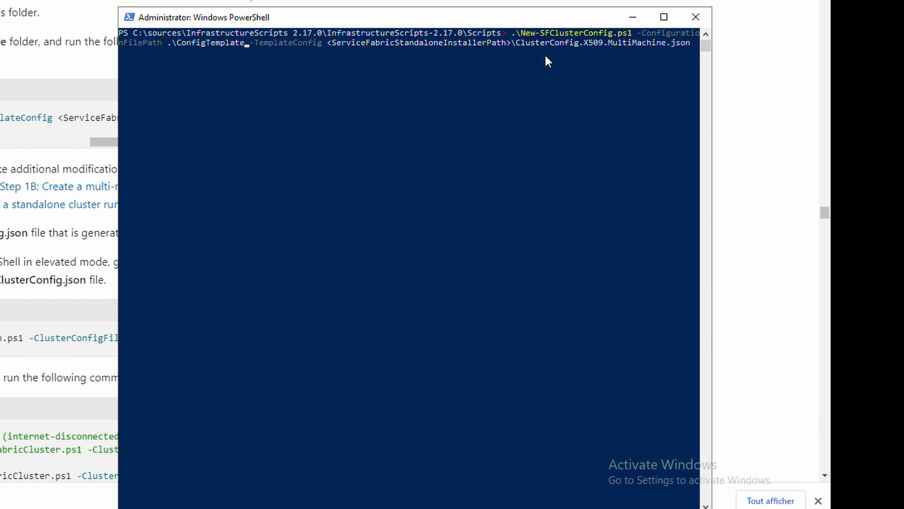
{"action": "key", "text": "ctrl+v"}
{"action": "key", "text": "Right"}
{"action": "key", "text": "Right"}
{"action": "key", "text": "Right"}
{"action": "key", "text": "Right"}
{"action": "key", "text": "Right"}
{"action": "key", "text": "Right"}
{"action": "key", "text": "Right"}
{"action": "key", "text": "Right"}
{"action": "key", "text": "Right"}
{"action": "key", "text": "Right"}
{"action": "key", "text": "Right"}
{"action": "key", "text": "Right"}
{"action": "key", "text": "Right"}
{"action": "key", "text": "Right"}
{"action": "key", "text": "Right"}
{"action": "key", "text": "Right"}
{"action": "key", "text": "Right"}
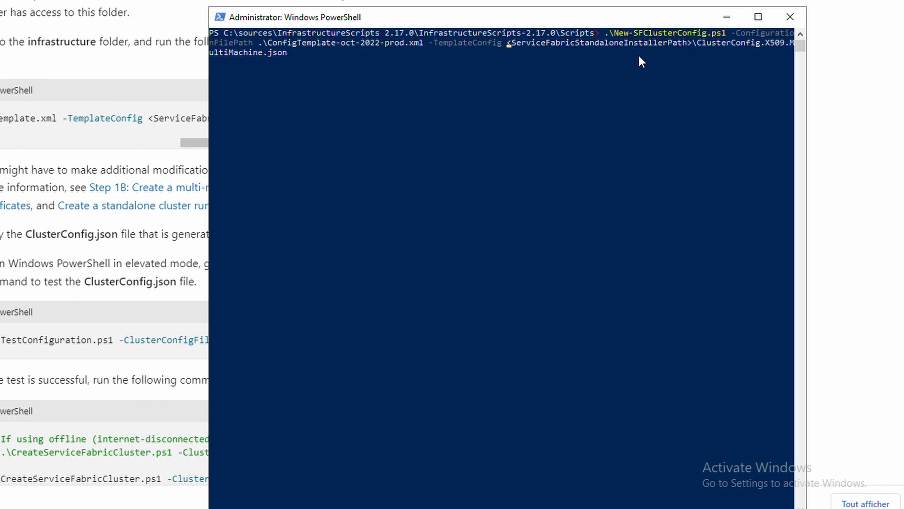
{"action": "key", "text": "Delete"}
{"action": "key", "text": "Delete"}
{"action": "key", "text": "Delete"}
{"action": "key", "text": "Delete"}
{"action": "key", "text": "Delete"}
{"action": "key", "text": "Delete"}
{"action": "key", "text": "Delete"}
{"action": "key", "text": "Delete"}
{"action": "key", "text": "Delete"}
{"action": "key", "text": "Delete"}
{"action": "key", "text": "Delete"}
{"action": "key", "text": "Delete"}
{"action": "key", "text": "Delete"}
{"action": "key", "text": "Delete"}
{"action": "key", "text": "Delete"}
{"action": "key", "text": "Delete"}
{"action": "key", "text": "Delete"}
{"action": "key", "text": "Delete"}
{"action": "key", "text": "Delete"}
{"action": "key", "text": "Delete"}
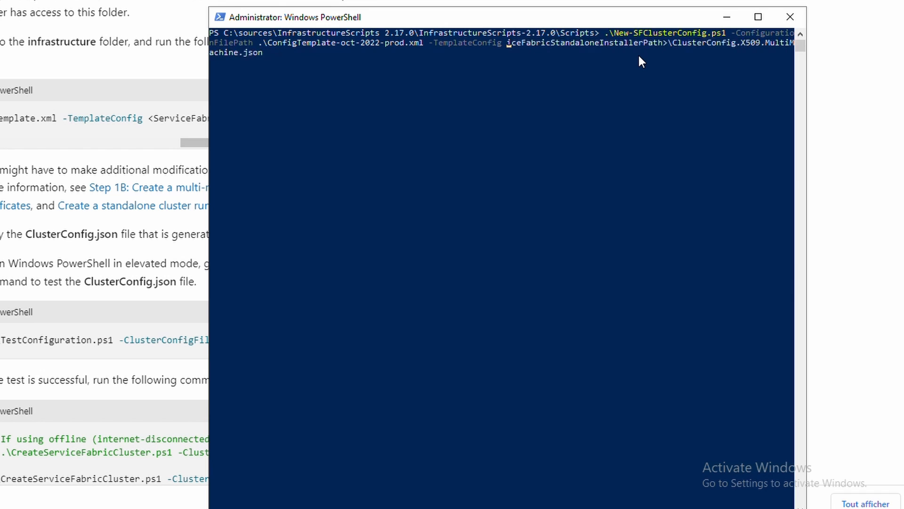
{"action": "key", "text": "Delete"}
{"action": "key", "text": "Delete"}
{"action": "key", "text": "Delete"}
{"action": "key", "text": "Delete"}
{"action": "key", "text": "Delete"}
{"action": "key", "text": "Delete"}
{"action": "key", "text": "Delete"}
{"action": "key", "text": "Delete"}
{"action": "key", "text": "Delete"}
{"action": "key", "text": "Delete"}
{"action": "key", "text": "Delete"}
{"action": "key", "text": "Delete"}
{"action": "key", "text": "Delete"}
{"action": "key", "text": "Delete"}
{"action": "key", "text": "Delete"}
{"action": "key", "text": "Delete"}
{"action": "key", "text": "Delete"}
{"action": "key", "text": "Delete"}
{"action": "key", "text": "Delete"}
{"action": "key", "text": "Delete"}
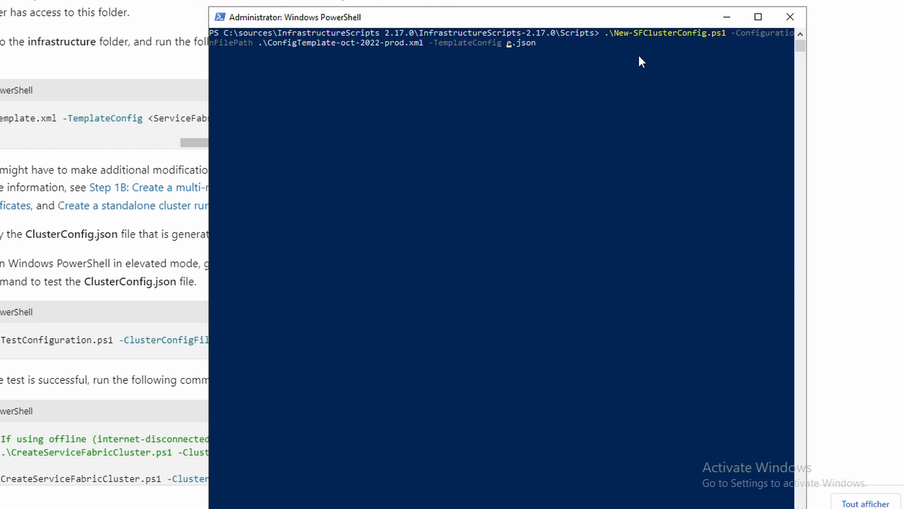
{"action": "key", "text": "Delete"}
{"action": "key", "text": "Delete"}
Point it to C:\sources\ServiceFabric\ClusterConfig.X509.MultiMachine.json and run it to produce ClusterConfig.json.
{"action": "type", "text": "c:\\s"}
{"action": "key", "text": "Tab"}
{"action": "key", "text": "BackSpace"}
{"action": "key", "text": "BackSpace"}
{"action": "key", "text": "BackSpace"}
{"action": "key", "text": "Tab"}
{"action": "key", "text": "Tab"}
{"action": "key", "text": "Tab"}
{"action": "key", "text": "Tab"}
{"action": "key", "text": "Tab"}
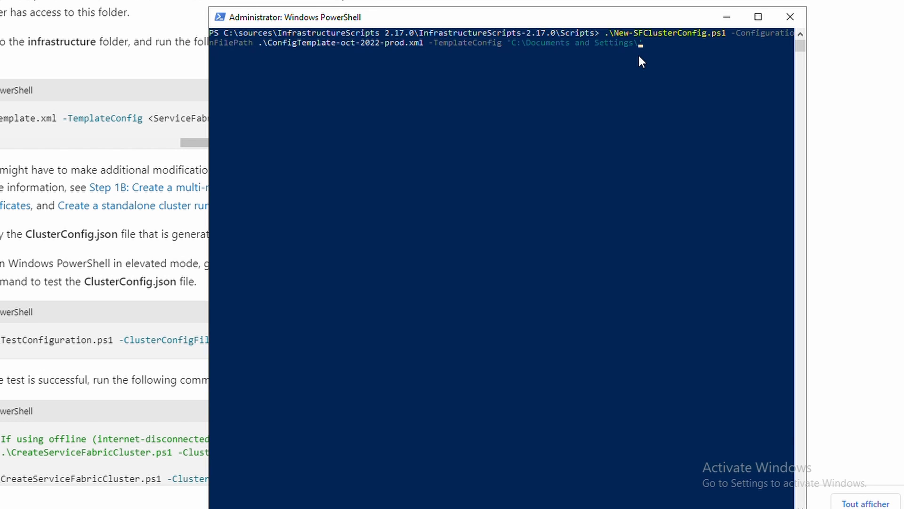
{"action": "key", "text": "Tab"}
{"action": "key", "text": "Tab"}
{"action": "key", "text": "Tab"}
{"action": "key", "text": "Tab"}
{"action": "key", "text": "Tab"}
{"action": "key", "text": "Tab"}
{"action": "key", "text": "Tab"}
{"action": "key", "text": "Tab"}
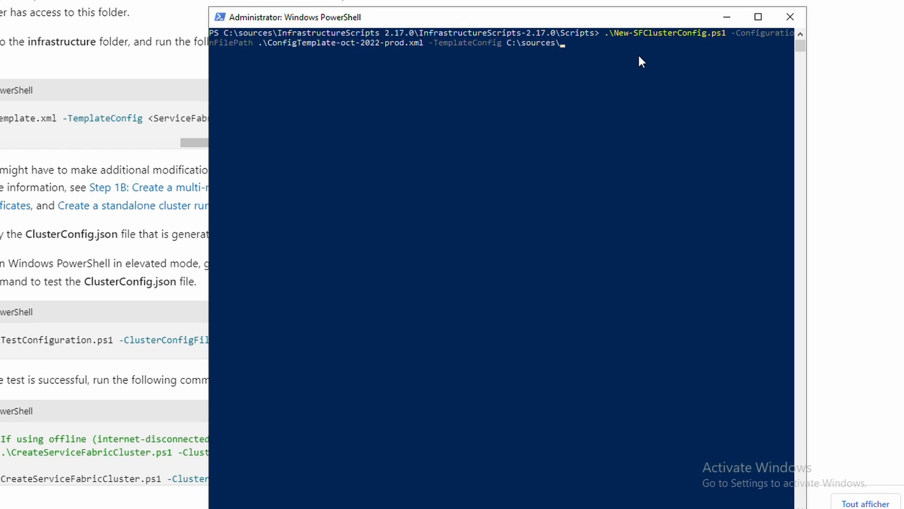
{"action": "key", "text": "shift+Tab"}
{"action": "type", "text": "Se"}
{"action": "key", "text": "Tab"}
{"action": "key", "text": "Tab"}
{"action": "key", "text": "Tab"}
{"action": "key", "text": "Tab"}
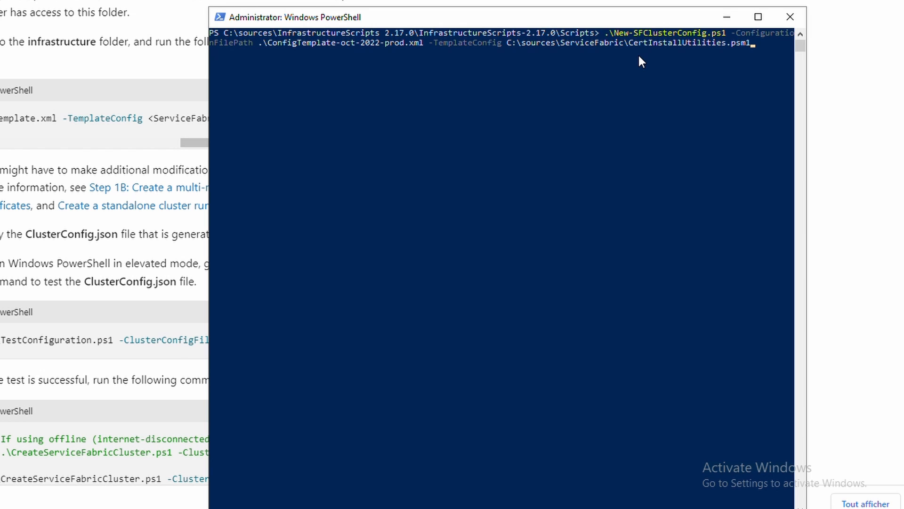
{"action": "key", "text": "Tab"}
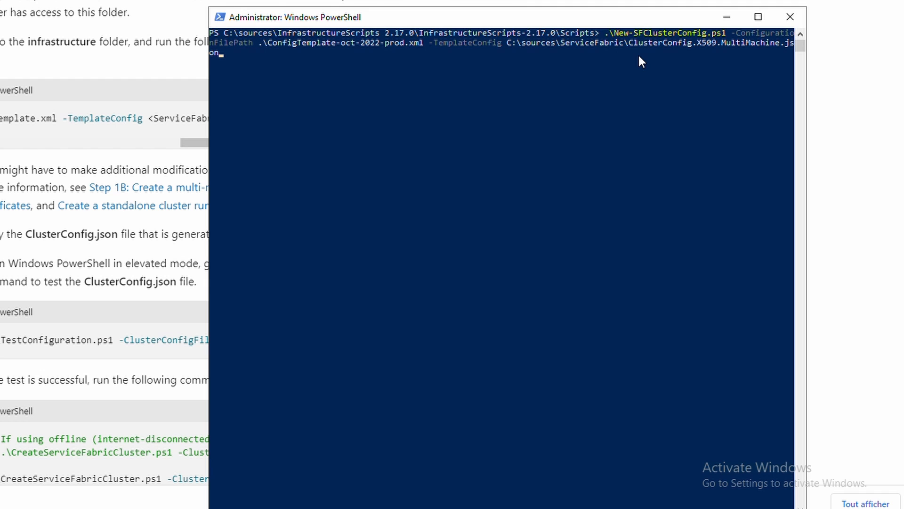
{"action": "key", "text": "Return"}
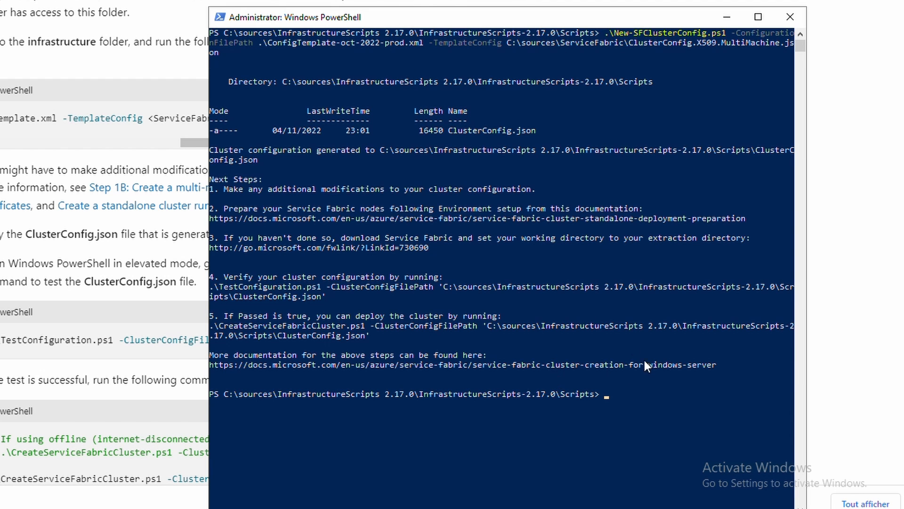
{"action": "double_click", "coordinate": [510, 132]}
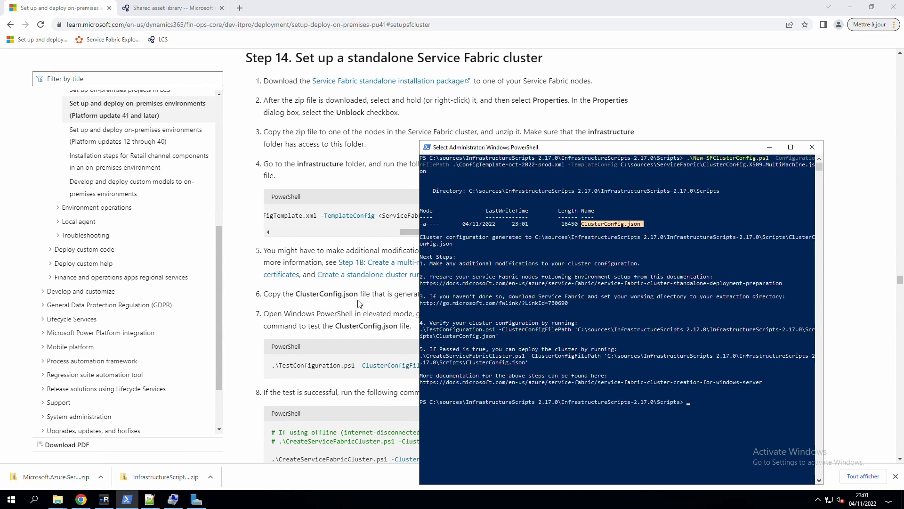
Browse to the InfrastructureScripts-2.17.0 Scripts folder containing the generated ClusterConfig.
{"action": "left_click", "coordinate": [330, 301]}
{"action": "left_click_drag", "start_coordinate": [273, 297], "coordinate": [419, 298]}
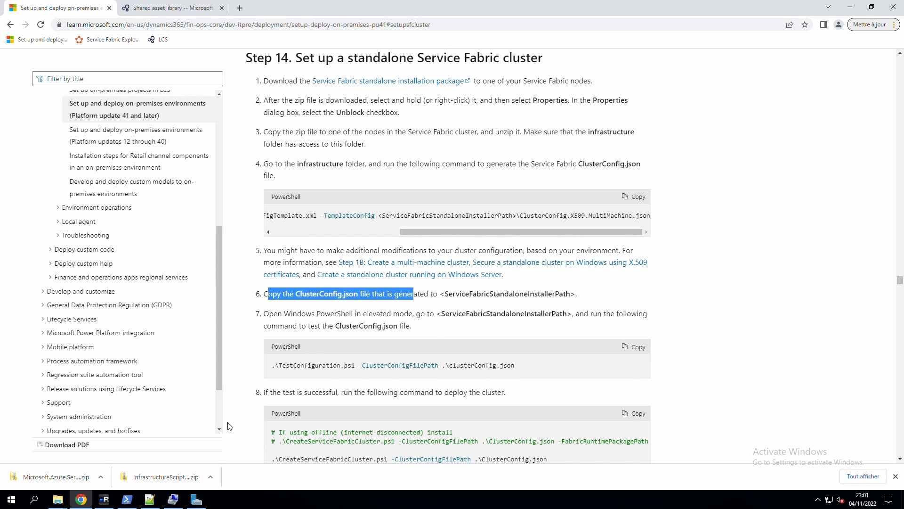
{"action": "left_click", "coordinate": [57, 499]}
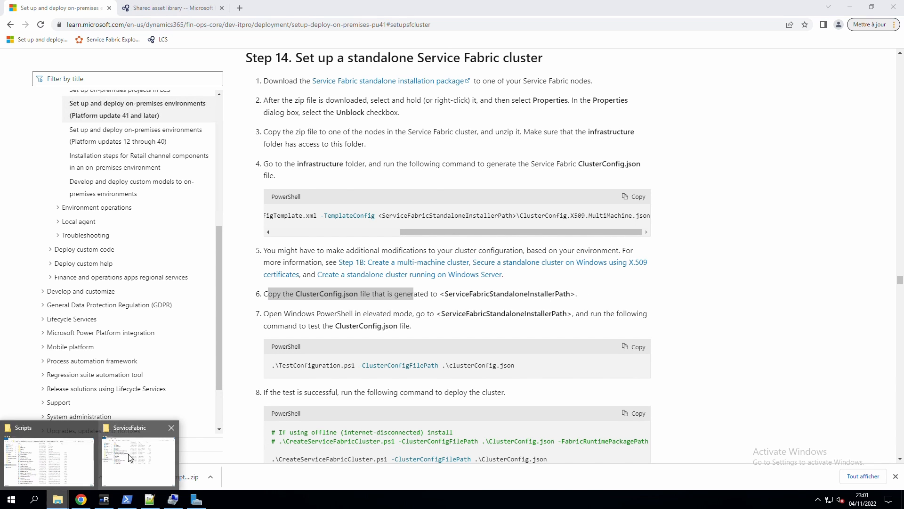
{"action": "left_click", "coordinate": [139, 462]}
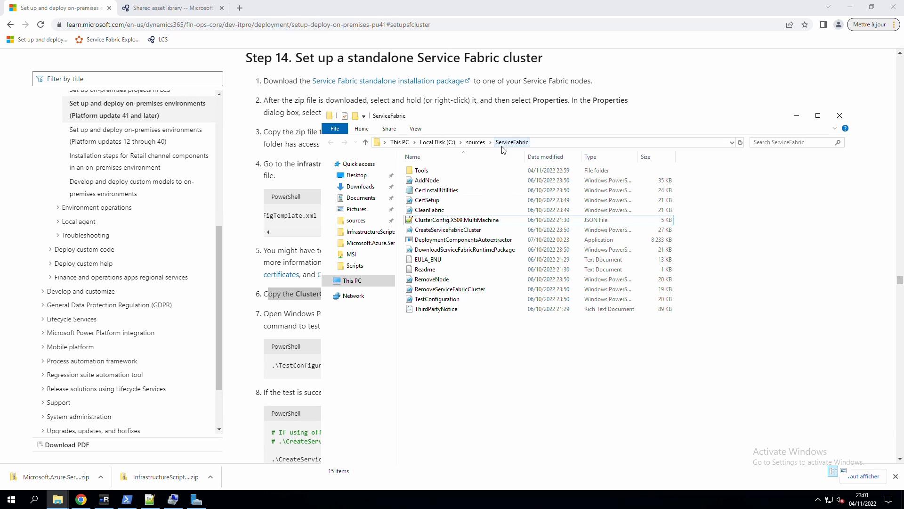
{"action": "left_click", "coordinate": [476, 142]}
{"action": "left_click", "coordinate": [433, 172]}
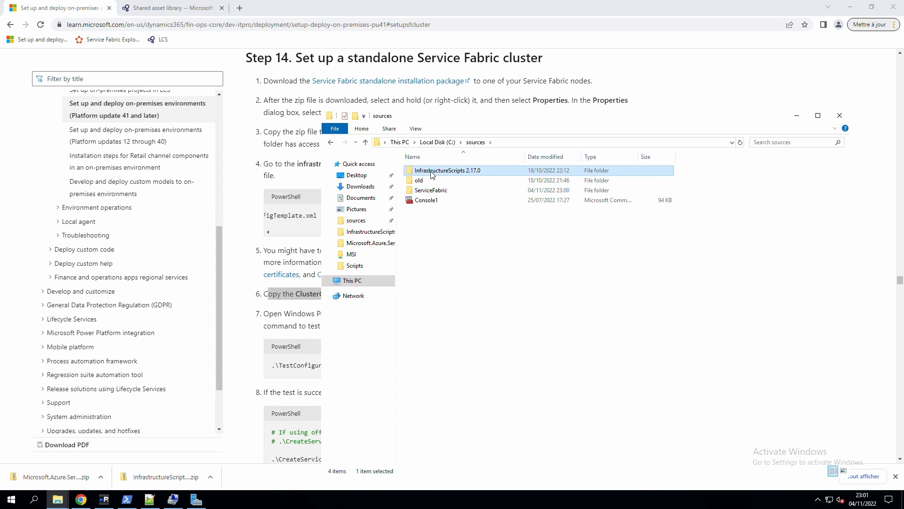
{"action": "double_click", "coordinate": [433, 172]}
{"action": "double_click", "coordinate": [435, 172]}
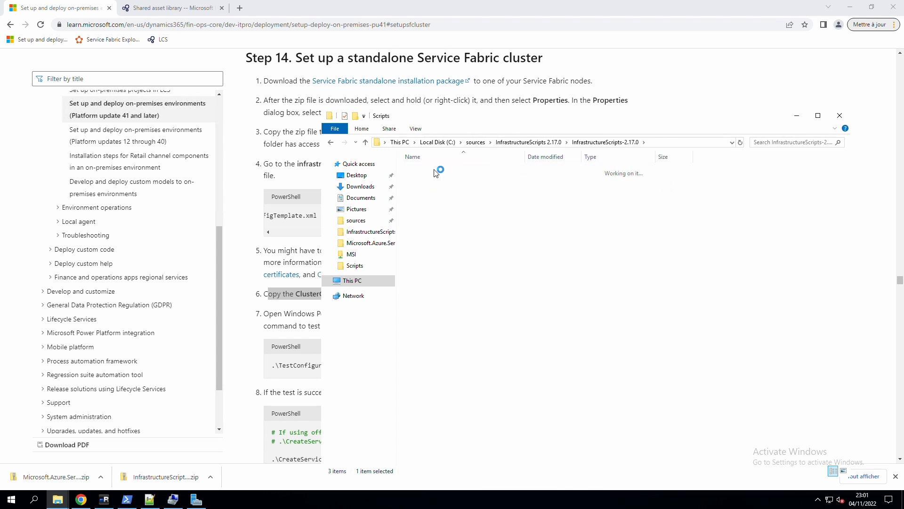
{"action": "double_click", "coordinate": [436, 171]}
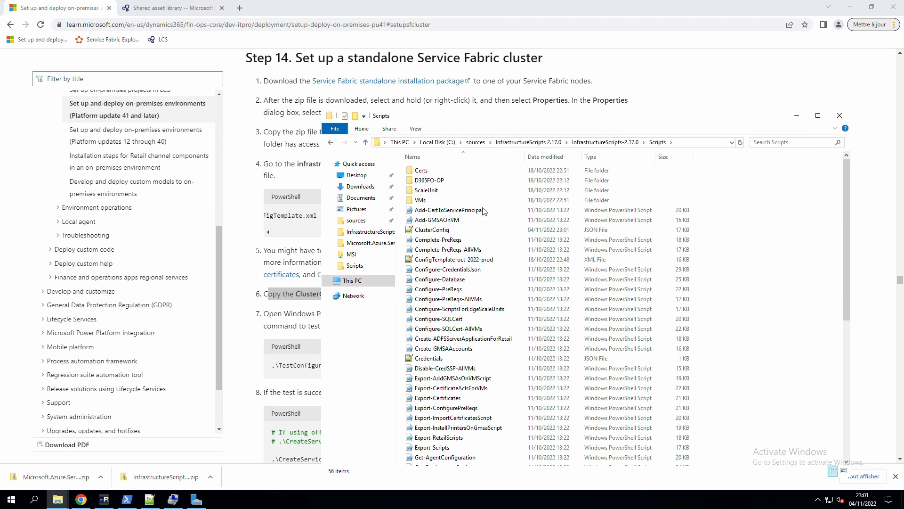
Rename ClusterConfig to ClusterConfig-oct-2022-prod.
{"action": "left_click", "coordinate": [455, 235]}
{"action": "left_click", "coordinate": [456, 235]}
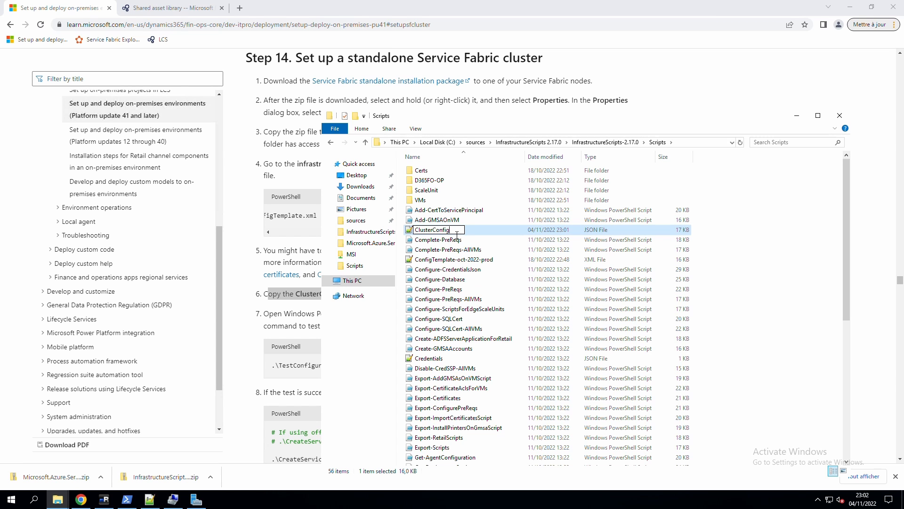
{"action": "type", "text": "-oct-2022-prod"}
{"action": "key", "text": "Return"}
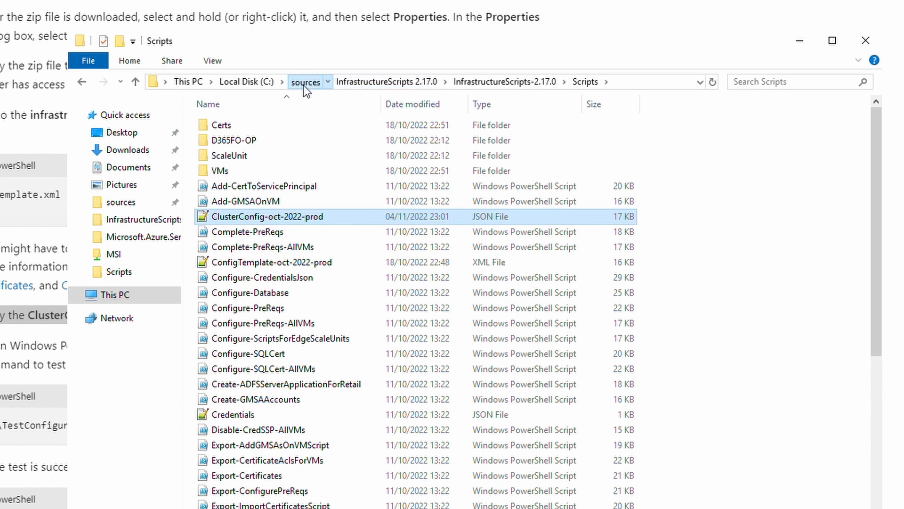
Paste the renamed config into sources\ServiceFabric and open an administrator PowerShell there.
{"action": "left_click", "coordinate": [304, 86]}
{"action": "double_click", "coordinate": [234, 153]}
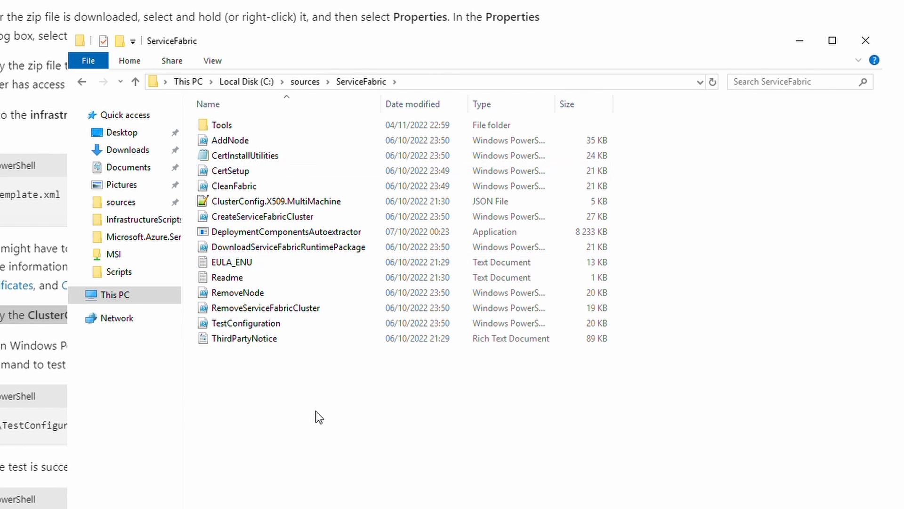
{"action": "key", "text": "ctrl+v"}
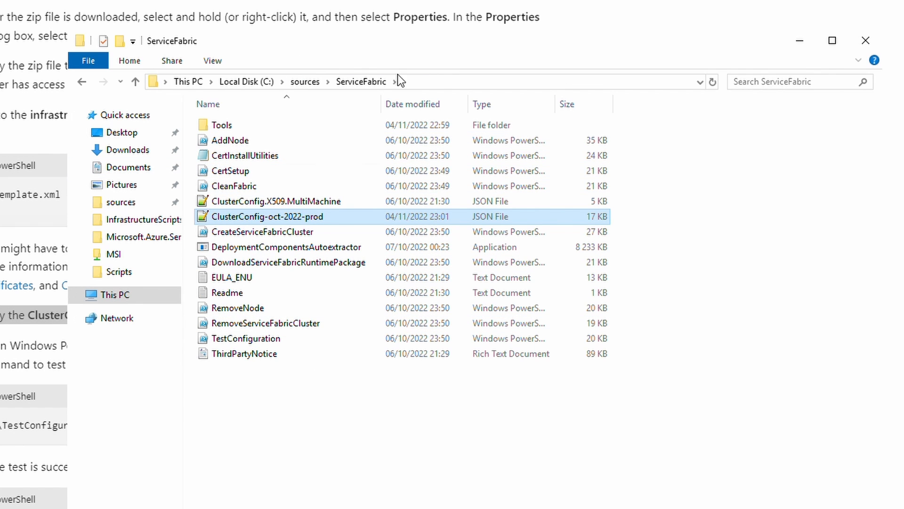
{"action": "left_click", "coordinate": [88, 61]}
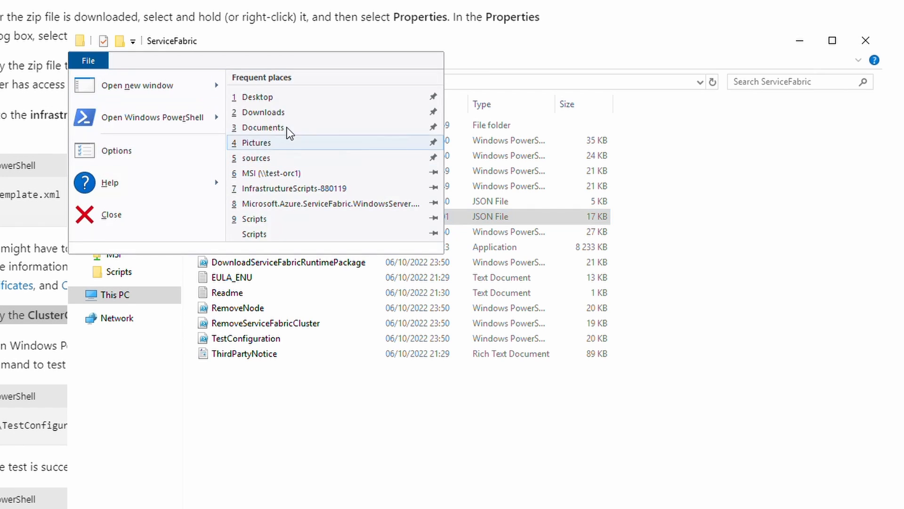
{"action": "mouse_move", "coordinate": [195, 121]}
{"action": "left_click", "coordinate": [360, 124]}
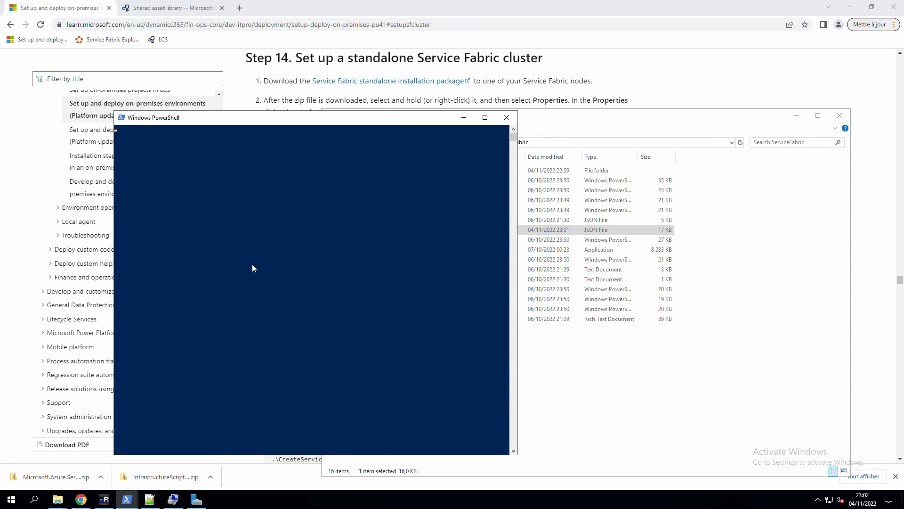
Close the earlier PowerShell console and copy the TestConfiguration command from step 7.
{"action": "mouse_move", "coordinate": [126, 499]}
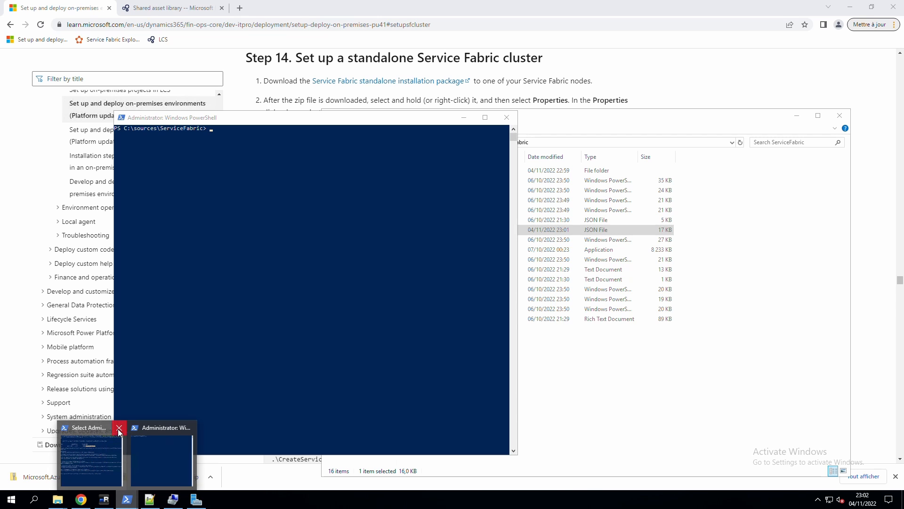
{"action": "left_click", "coordinate": [300, 108]}
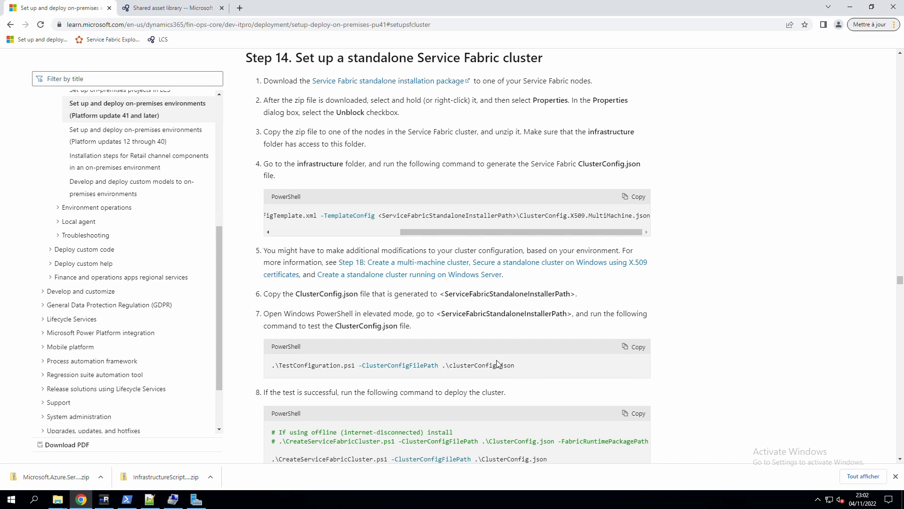
{"action": "left_click_drag", "start_coordinate": [487, 365], "coordinate": [256, 369]}
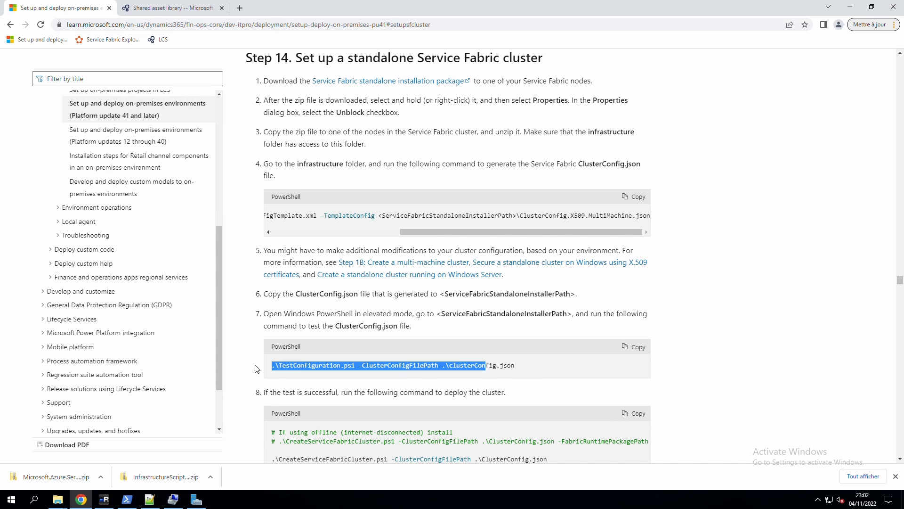
Run .\TestConfiguration.ps1 on ClusterConfig-oct-2022-prod.json and review the failed analyzer output.
{"action": "left_click", "coordinate": [128, 500]}
{"action": "type", "text": ".\\TestConfiguration.ps1 -ClusterConfigFilePath .\\clusterCon"}
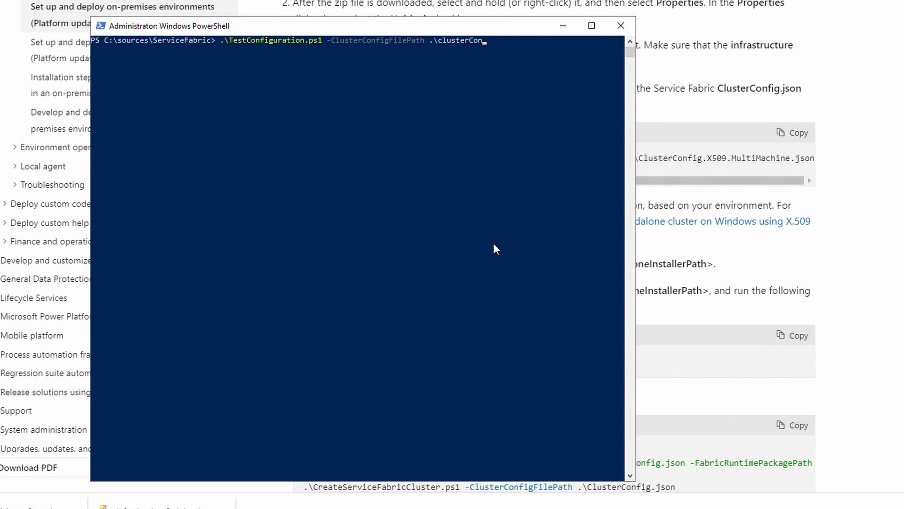
{"action": "key", "text": "Tab"}
{"action": "key", "text": "Tab"}
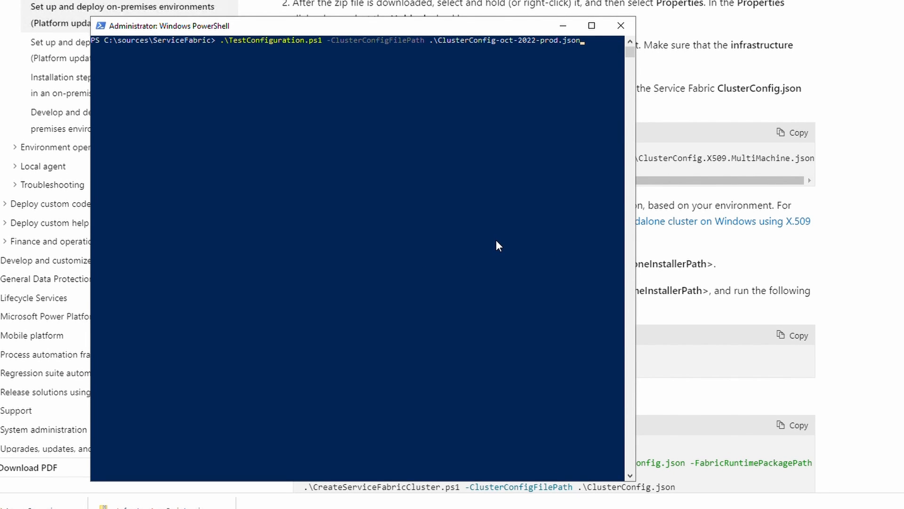
{"action": "key", "text": "Return"}
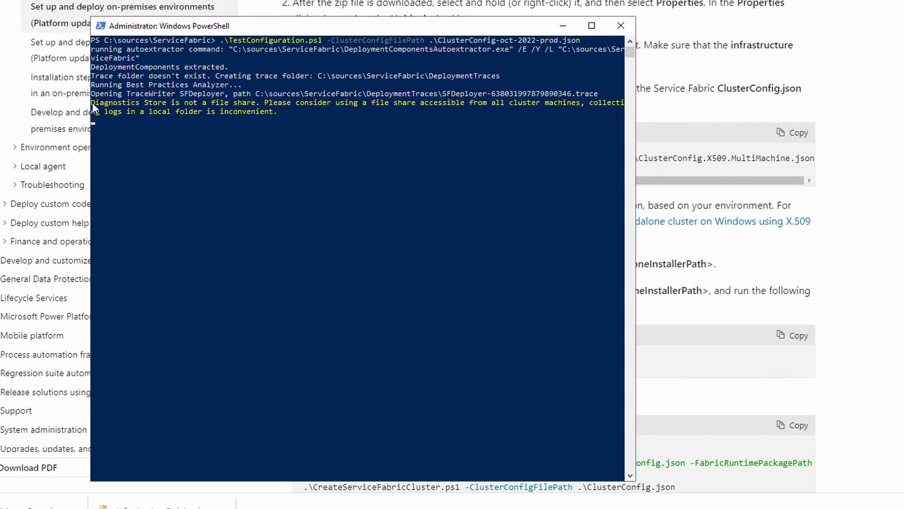
{"action": "left_click_drag", "start_coordinate": [92, 102], "coordinate": [145, 99]}
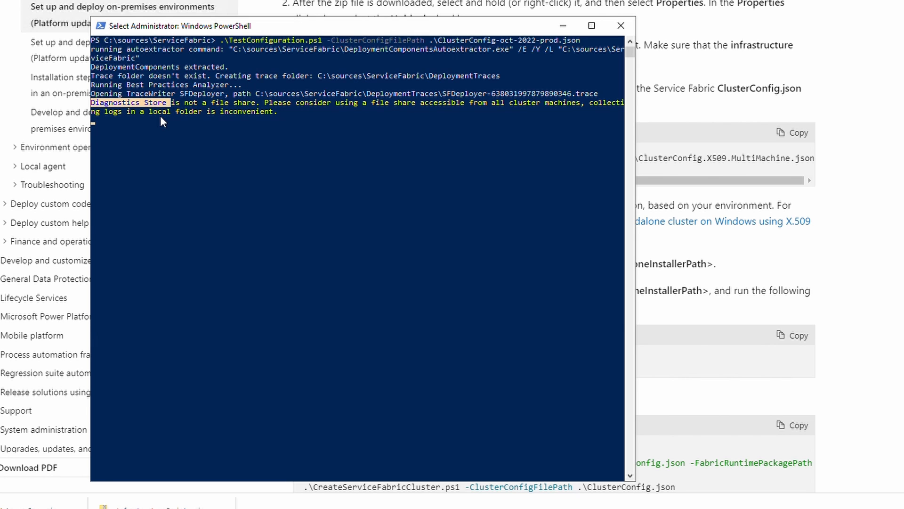
{"action": "left_click", "coordinate": [160, 112]}
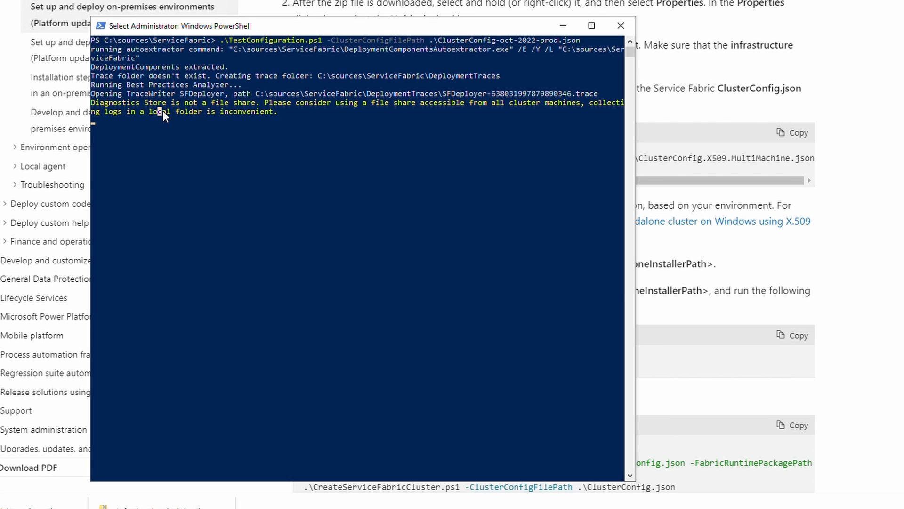
{"action": "right_click", "coordinate": [160, 119]}
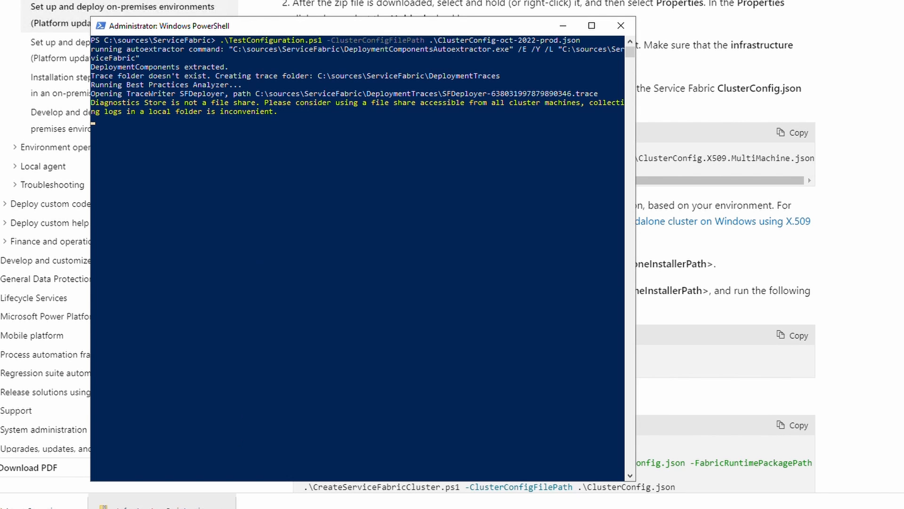
{"action": "mouse_move", "coordinate": [142, 505]}
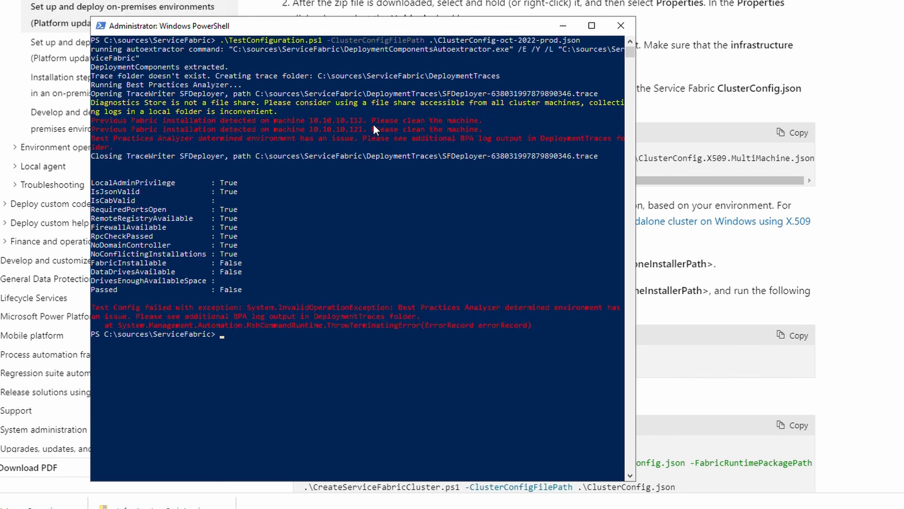
Check the errors reporting previous Fabric installations on 10.10.10.112 and 10.10.10.121.
{"action": "left_click_drag", "start_coordinate": [363, 121], "coordinate": [312, 119]}
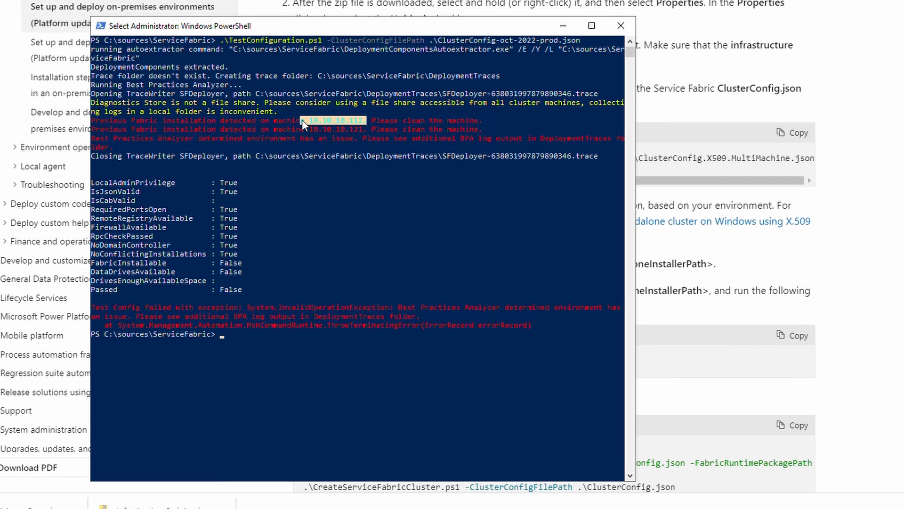
{"action": "left_click", "coordinate": [373, 129]}
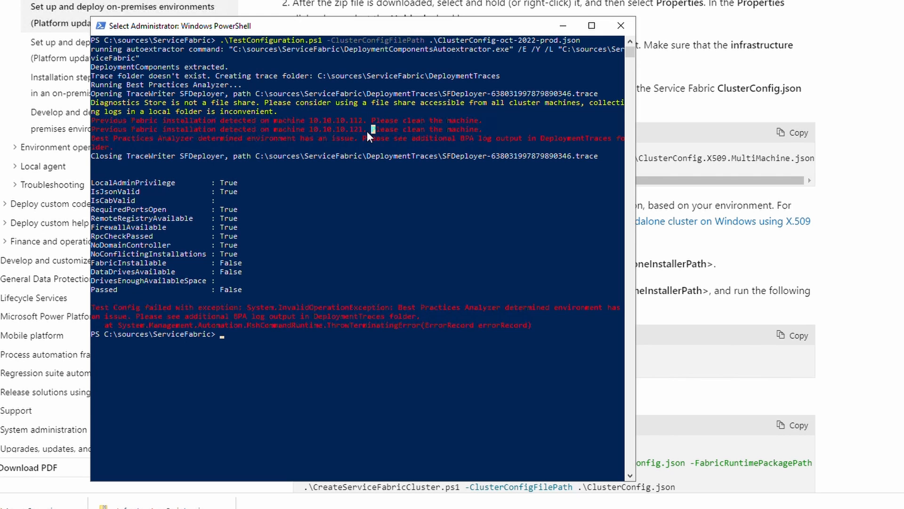
{"action": "left_click", "coordinate": [363, 126]}
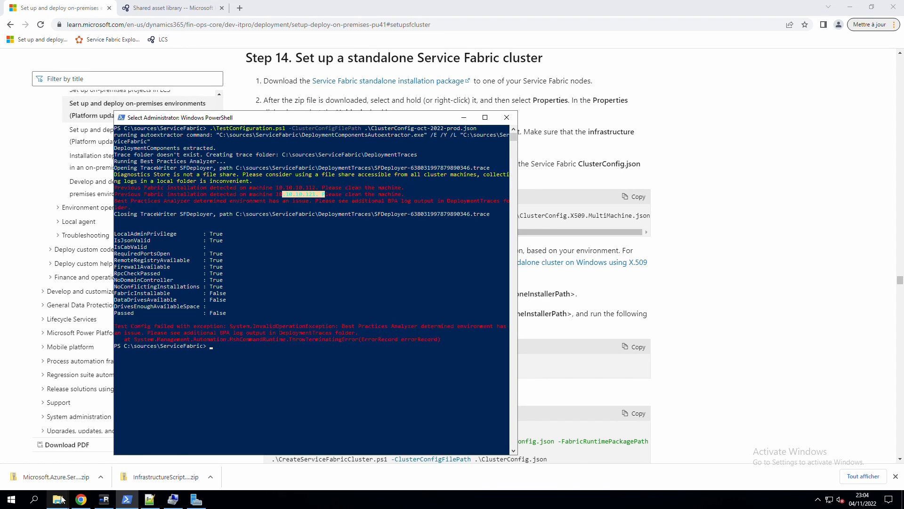
{"action": "mouse_move", "coordinate": [75, 487]}
Run .\CleanFabric.ps1 from the ServiceFabric folder to remove the leftover installation.
{"action": "left_click", "coordinate": [139, 452]}
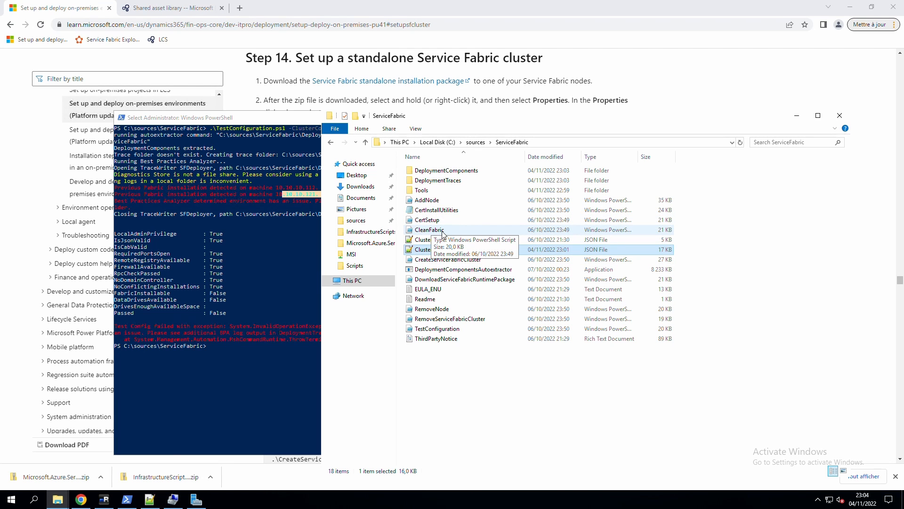
{"action": "left_click", "coordinate": [255, 372]}
{"action": "type", "text": "clean"}
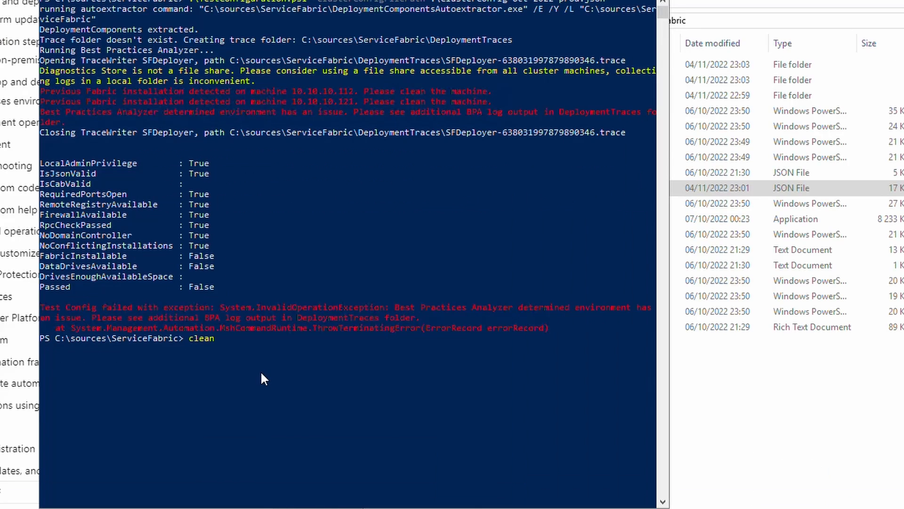
{"action": "key", "text": "Tab"}
{"action": "key", "text": "Return"}
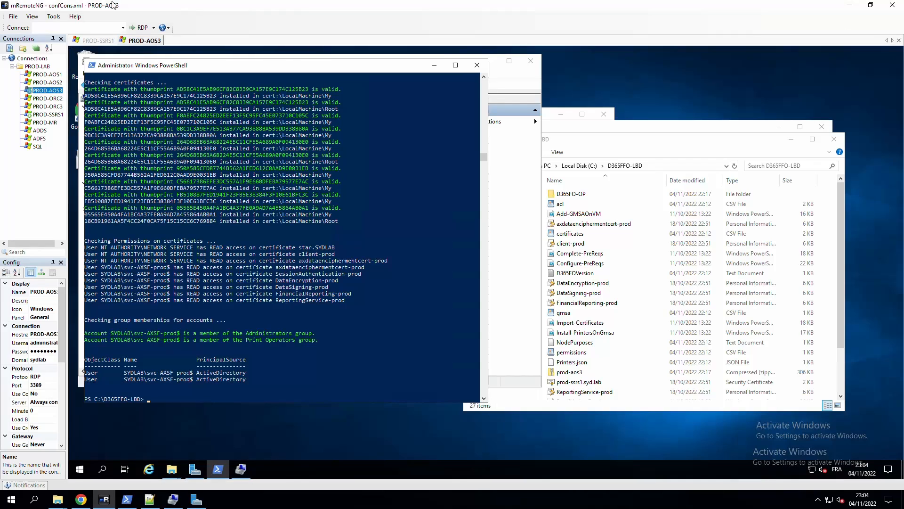
Switch to the PROD-AOS2 remote session and browse File Explorer to \\test-orc1\msi.
{"action": "double_click", "coordinate": [52, 83]}
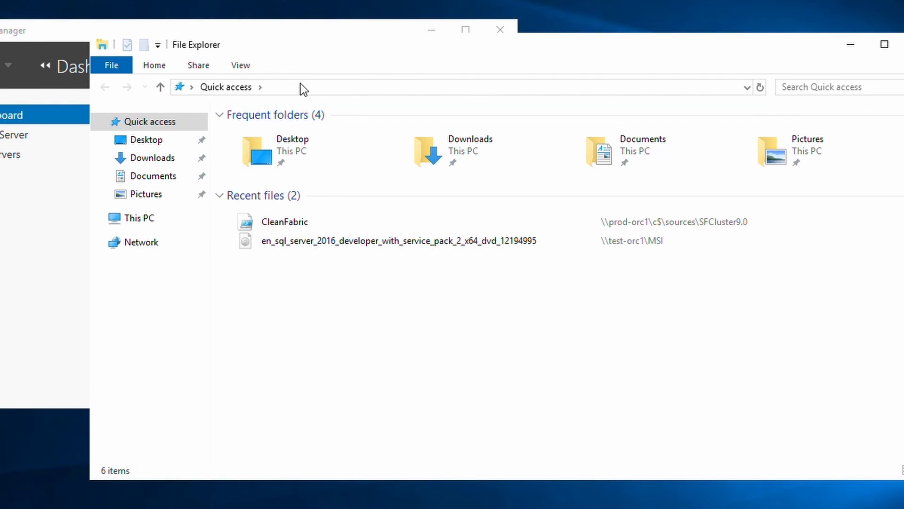
{"action": "left_click", "coordinate": [307, 87]}
{"action": "type", "text": "\\in"}
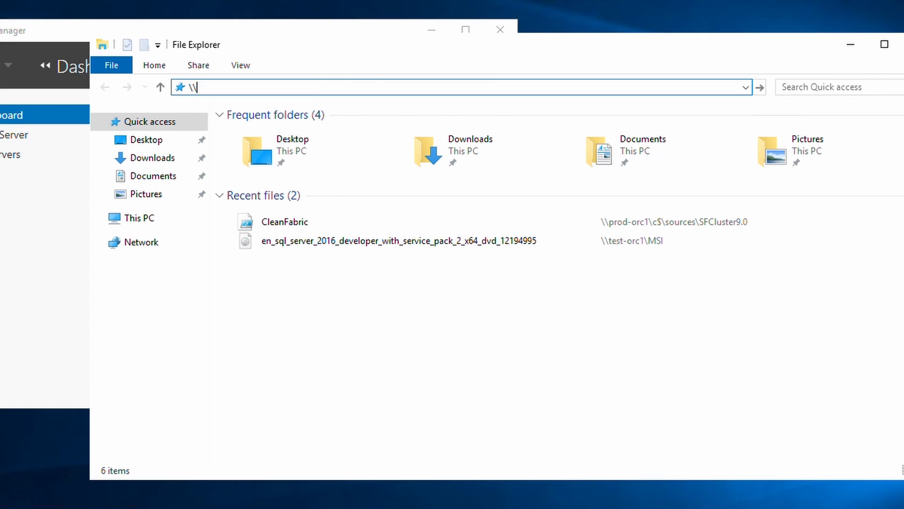
{"action": "key", "text": "BackSpace"}
{"action": "key", "text": "BackSpace"}
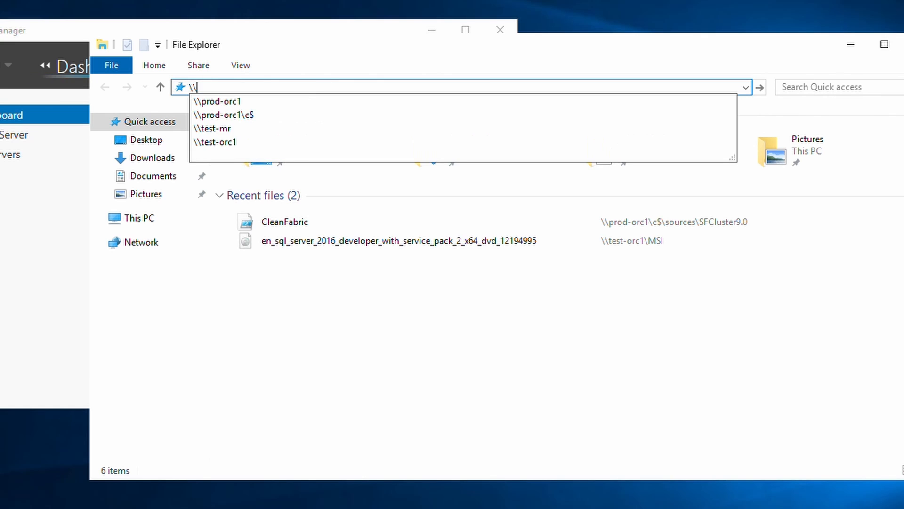
{"action": "type", "text": "test-or"}
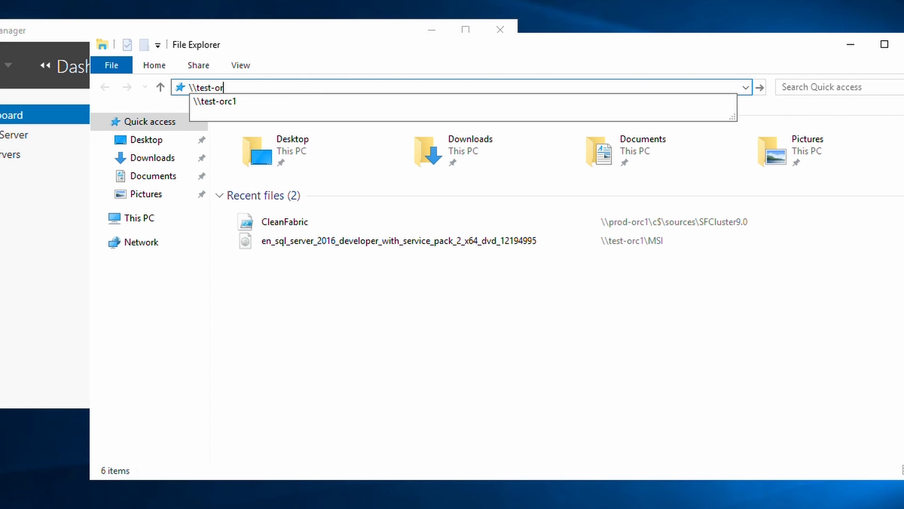
{"action": "type", "text": "c1\\msi"}
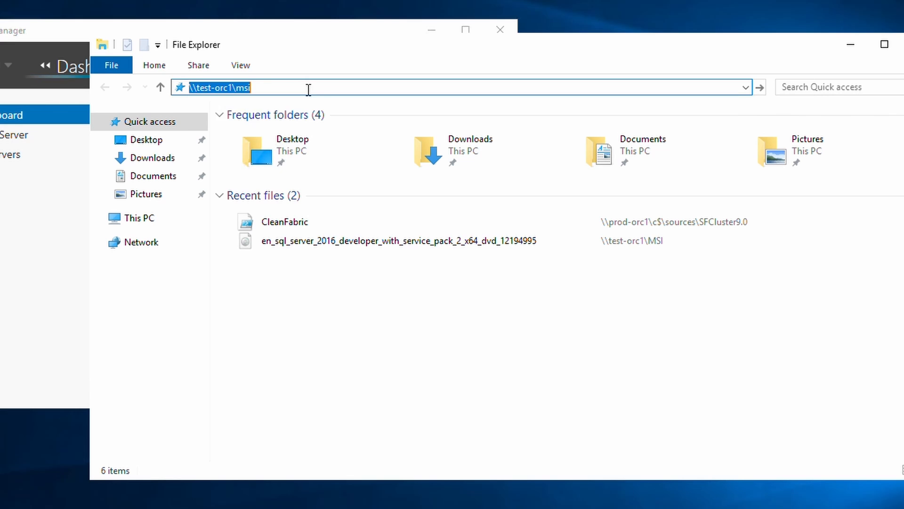
{"action": "key", "text": "Return"}
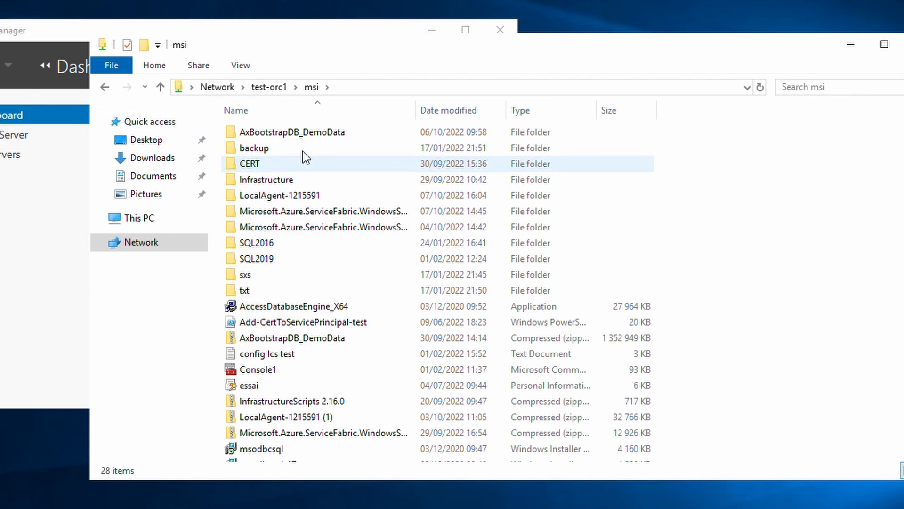
Run CleanFabric.ps1 from the ServiceFabric.WindowsServer.9.0.1107.9590 folder on PROD-AOS2.
{"action": "left_click", "coordinate": [300, 224]}
{"action": "double_click", "coordinate": [298, 227]}
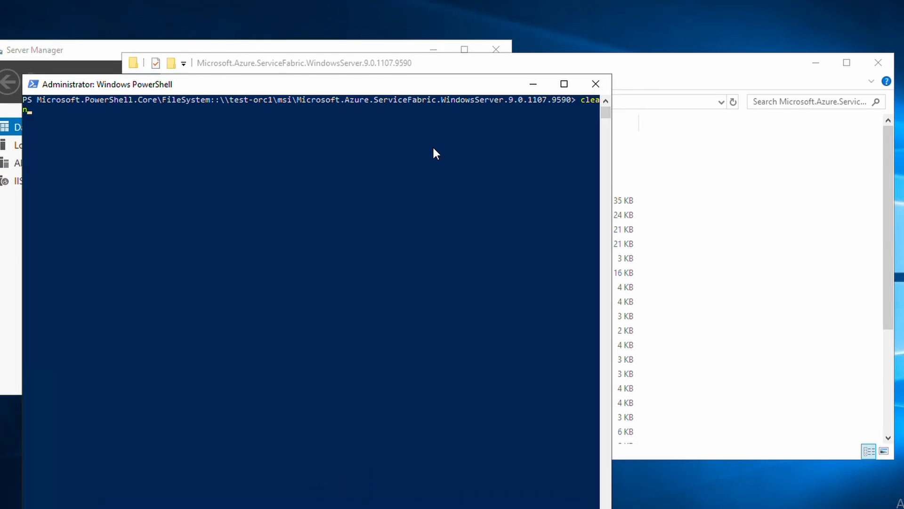
{"action": "key", "text": "Tab"}
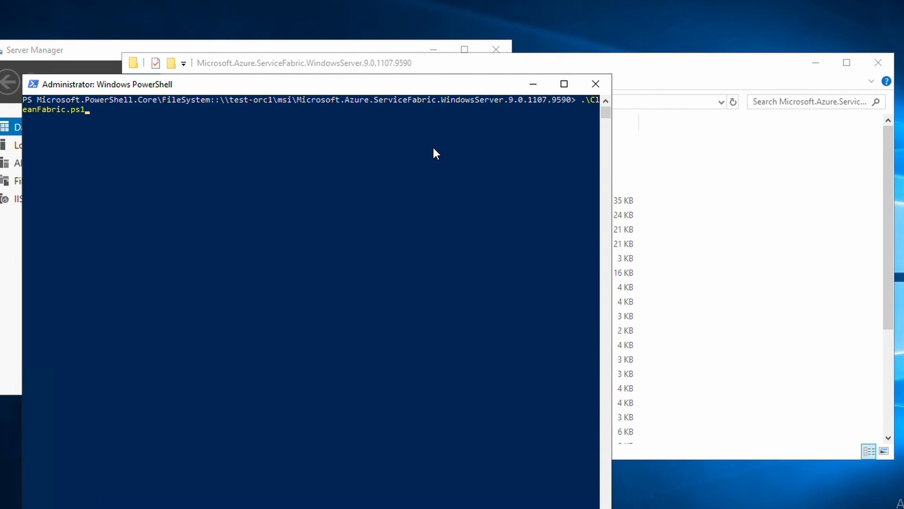
{"action": "key", "text": "Return"}
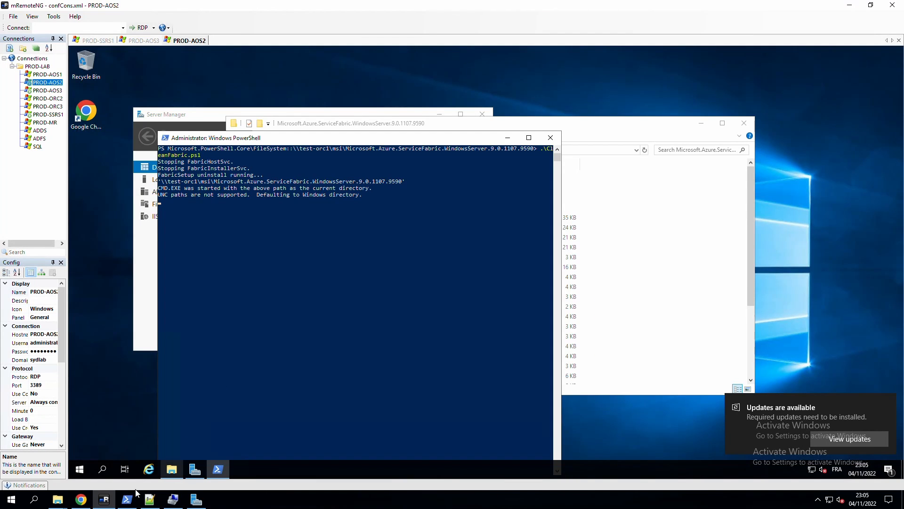
Rerun TestConfiguration.ps1 on ClusterConfig-oct-2022-prod.json from command history.
{"action": "left_click", "coordinate": [126, 499]}
{"action": "key", "text": "Up"}
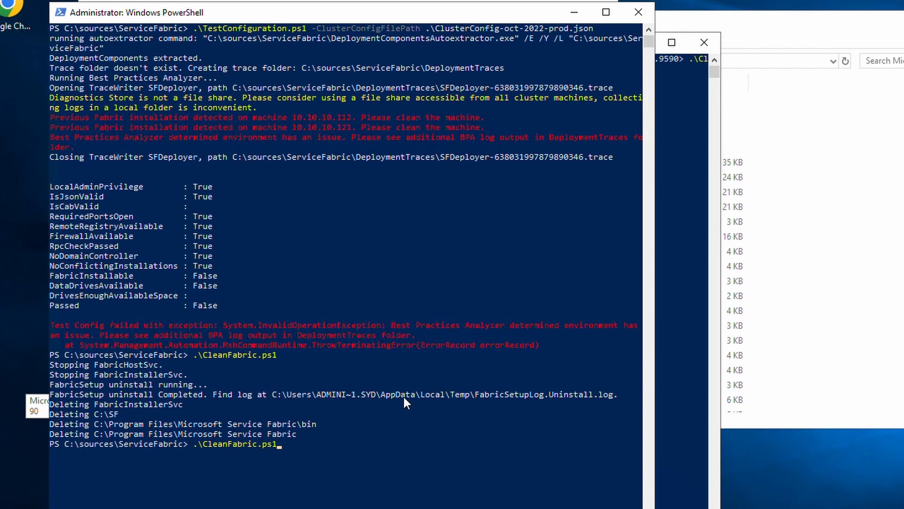
{"action": "key", "text": "Up"}
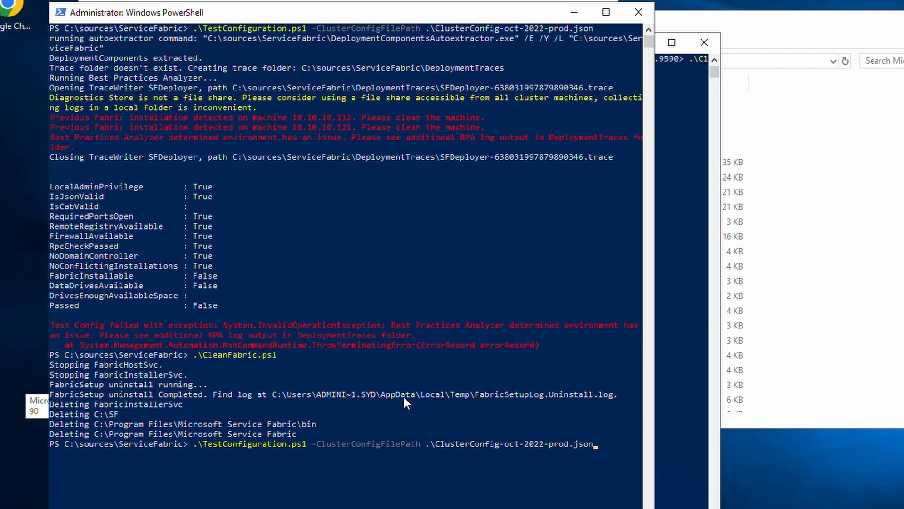
{"action": "key", "text": "Return"}
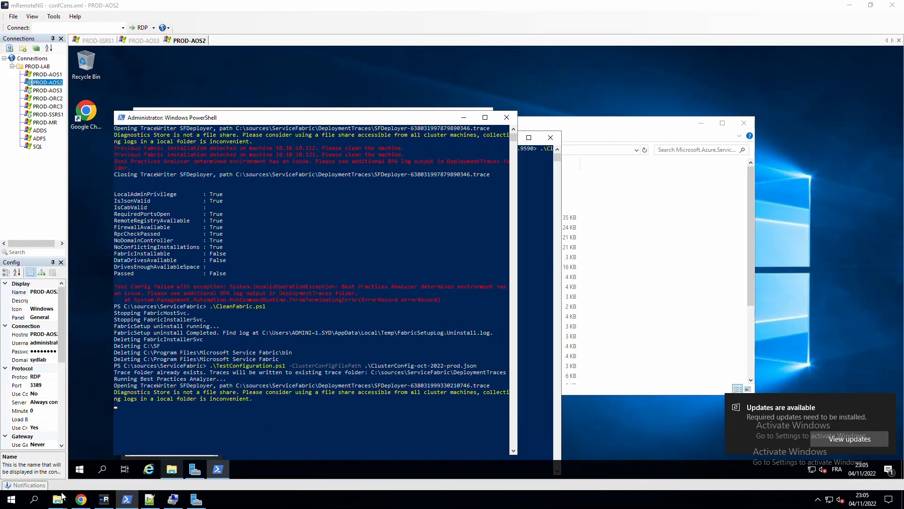
Open ClusterConfig-oct-2022-prod.json from the ServiceFabric folder with Edit with Notepad++.
{"action": "mouse_move", "coordinate": [57, 499]}
{"action": "left_click", "coordinate": [131, 444]}
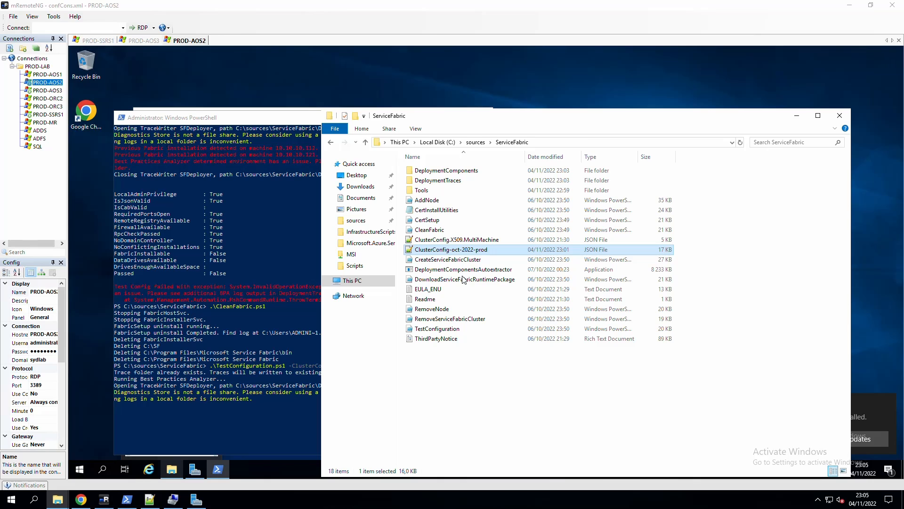
{"action": "right_click", "coordinate": [470, 250]}
{"action": "left_click", "coordinate": [504, 268]}
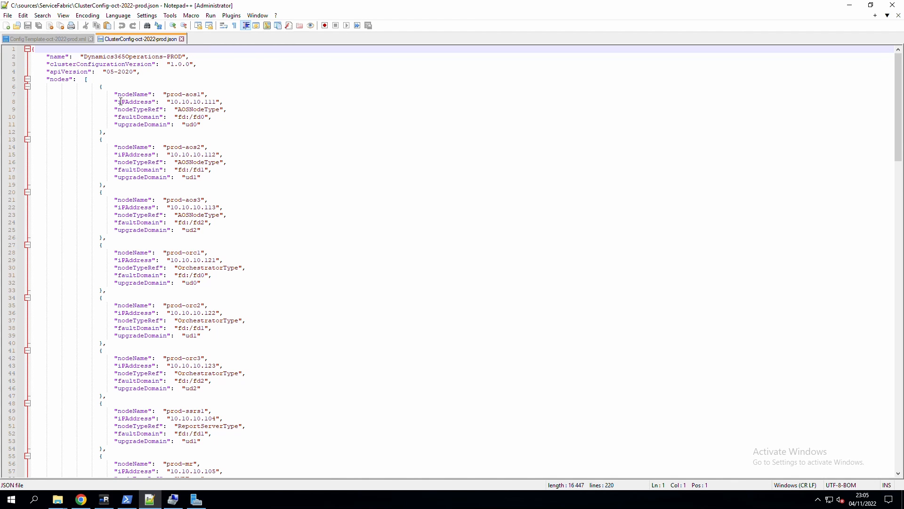
{"action": "scroll", "coordinate": [120, 101], "scroll_direction": "down", "scroll_amount": 14}
{"action": "scroll", "coordinate": [244, 271], "scroll_direction": "up", "scroll_amount": 6}
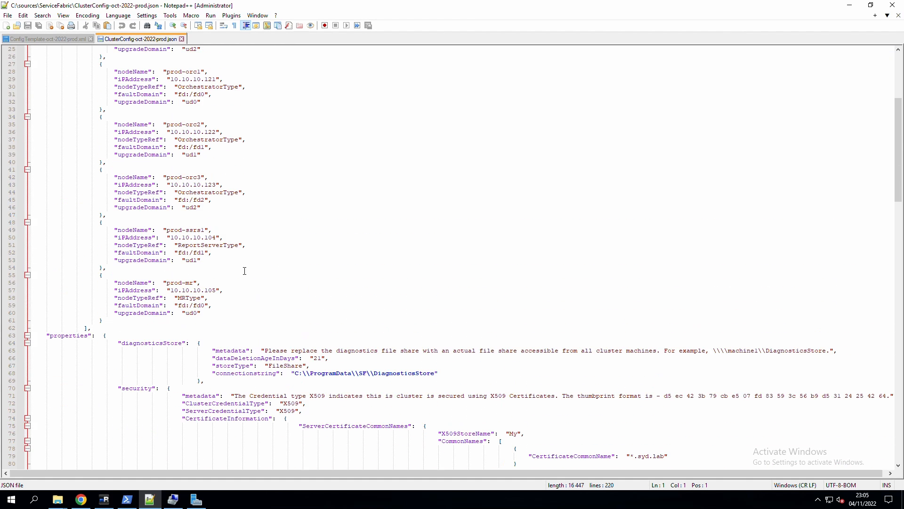
{"action": "scroll", "coordinate": [245, 271], "scroll_direction": "up", "scroll_amount": 6}
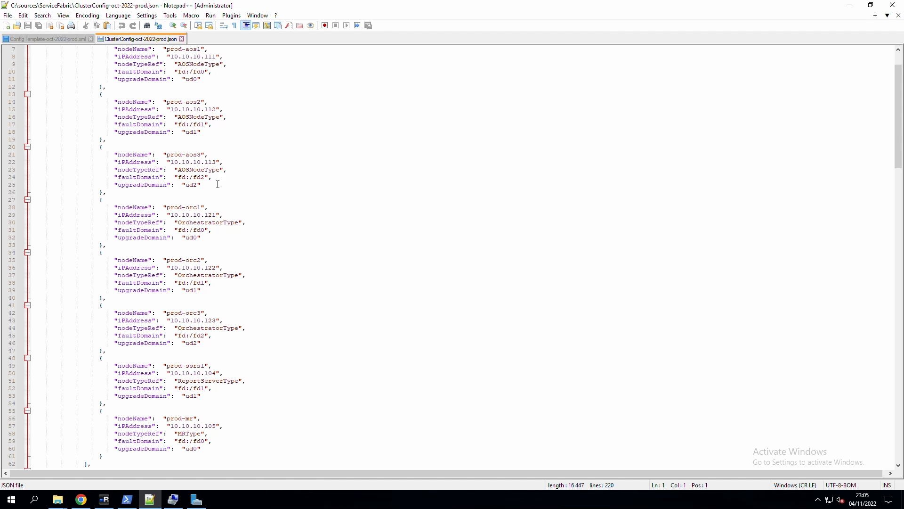
{"action": "scroll", "coordinate": [218, 184], "scroll_direction": "down", "scroll_amount": 8}
{"action": "left_click", "coordinate": [319, 406]}
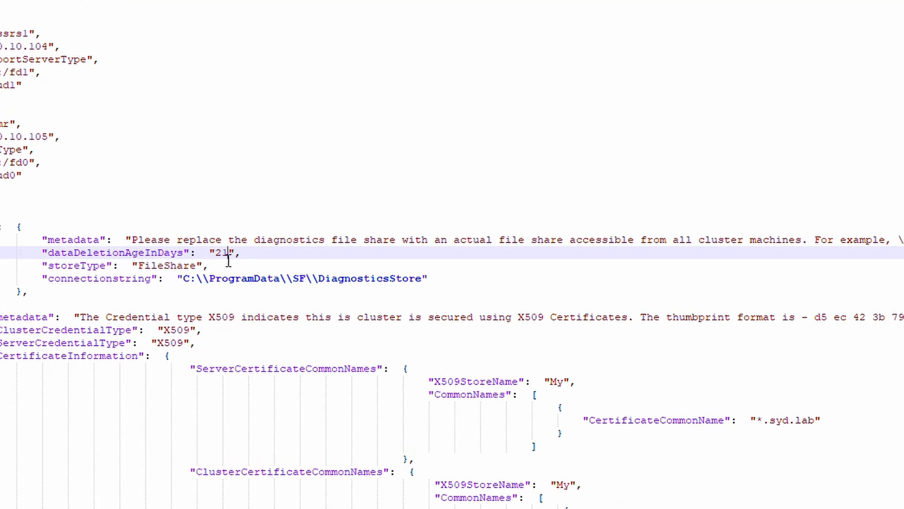
{"action": "key", "text": "BackSpace"}
{"action": "left_click_drag", "start_coordinate": [209, 253], "coordinate": [234, 255]}
{"action": "left_click_drag", "start_coordinate": [281, 287], "coordinate": [200, 286]}
{"action": "key", "text": "Delete"}
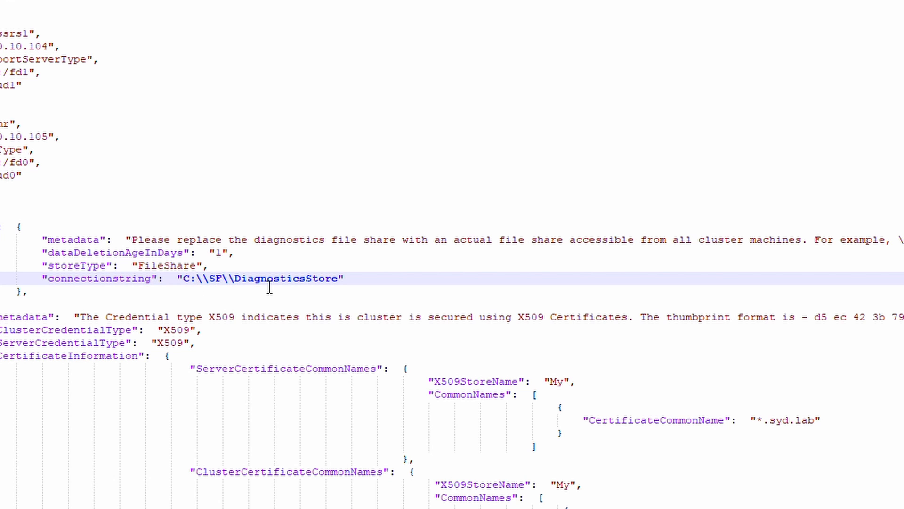
{"action": "scroll", "coordinate": [511, 293], "scroll_direction": "down", "scroll_amount": 2}
{"action": "left_click_drag", "start_coordinate": [843, 344], "coordinate": [776, 343]}
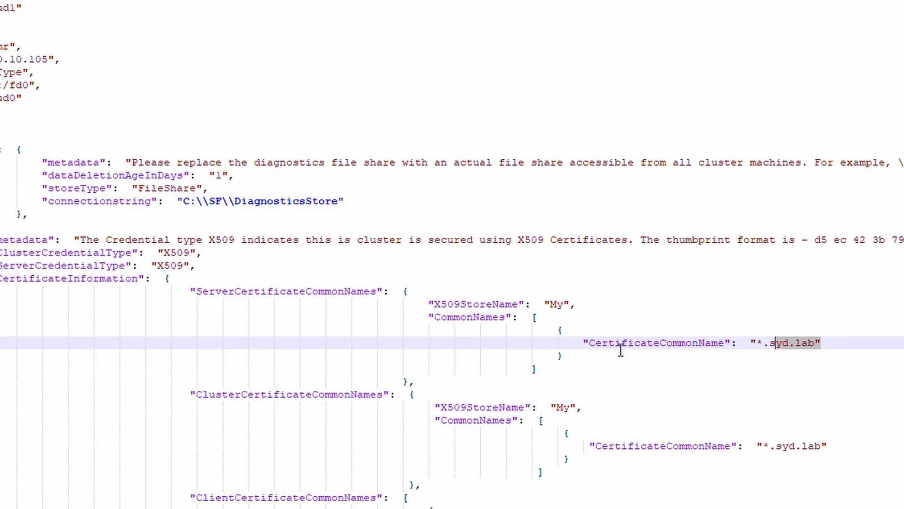
{"action": "left_click_drag", "start_coordinate": [621, 349], "coordinate": [549, 347]}
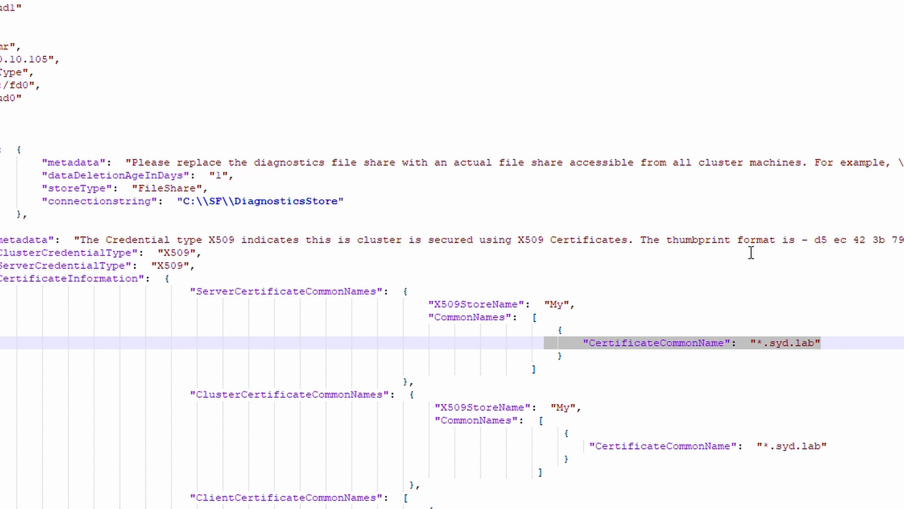
{"action": "left_click_drag", "start_coordinate": [796, 240], "coordinate": [814, 240]}
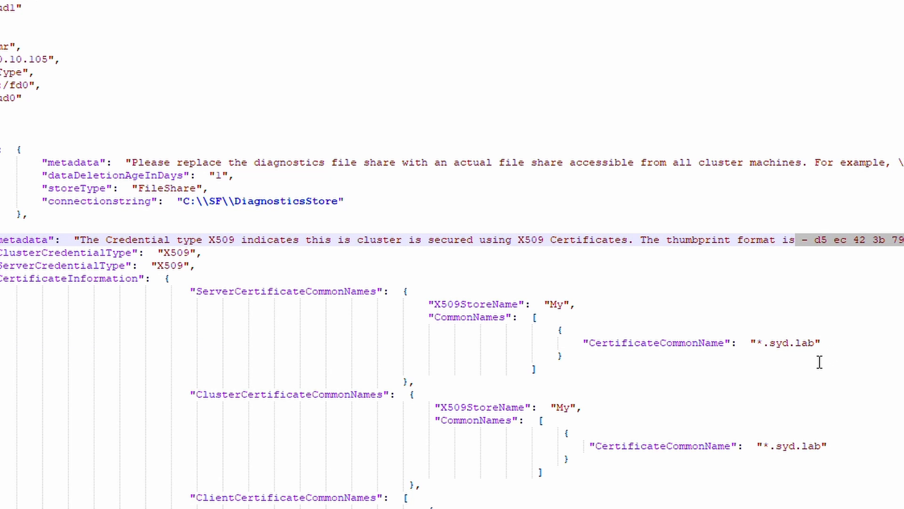
{"action": "left_click", "coordinate": [844, 349]}
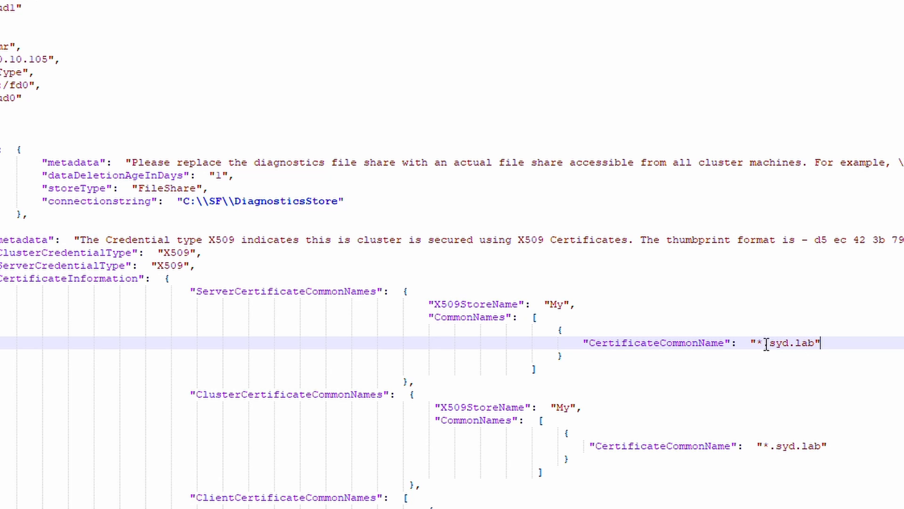
{"action": "scroll", "coordinate": [754, 346], "scroll_direction": "down", "scroll_amount": 3}
{"action": "scroll", "coordinate": [695, 407], "scroll_direction": "down", "scroll_amount": 1}
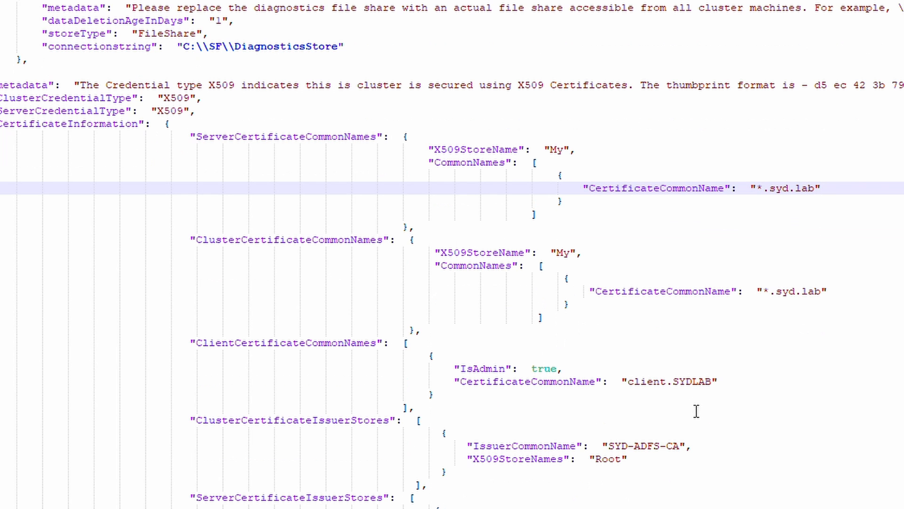
{"action": "left_click_drag", "start_coordinate": [602, 384], "coordinate": [733, 385]}
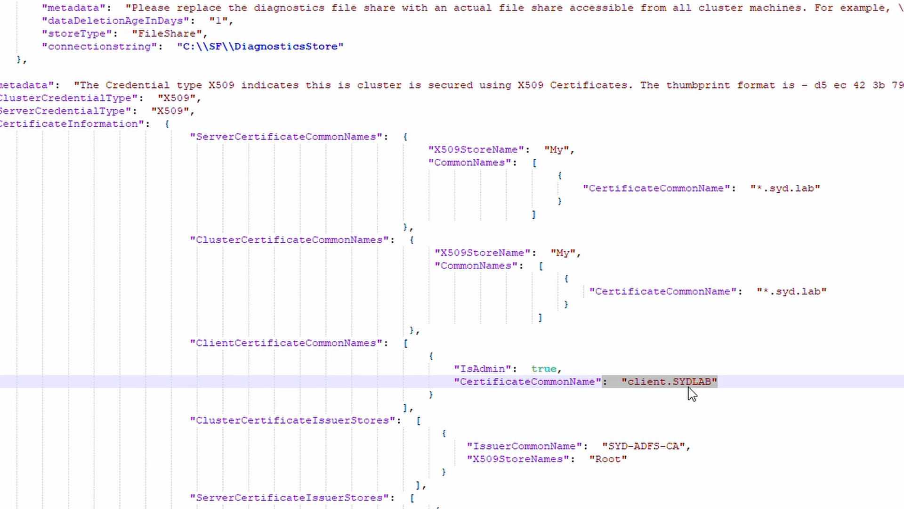
{"action": "scroll", "coordinate": [660, 368], "scroll_direction": "down", "scroll_amount": 5}
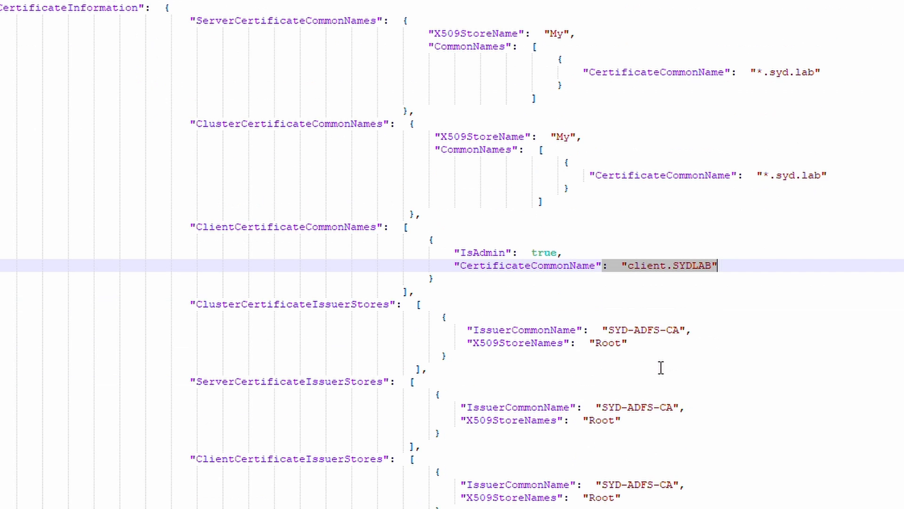
{"action": "scroll", "coordinate": [661, 365], "scroll_direction": "down", "scroll_amount": 4}
{"action": "scroll", "coordinate": [151, 290], "scroll_direction": "down", "scroll_amount": 10}
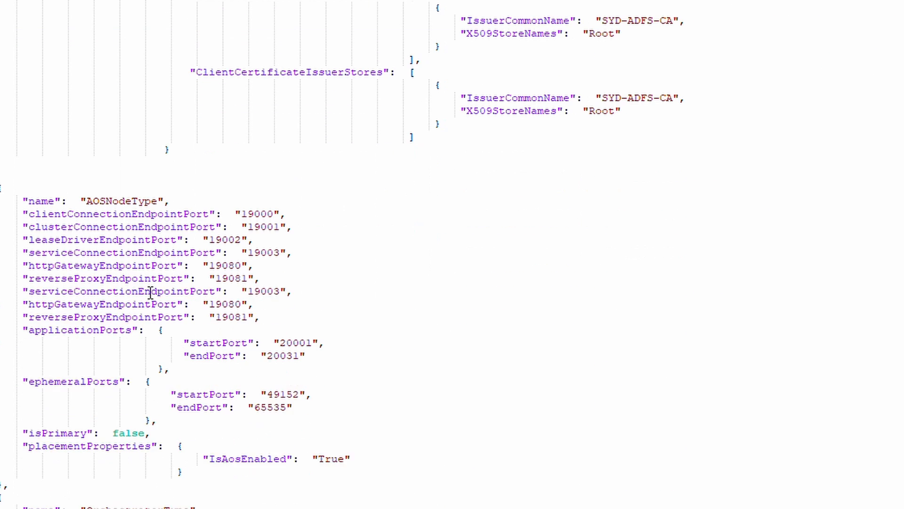
{"action": "scroll", "coordinate": [135, 290], "scroll_direction": "down", "scroll_amount": 17}
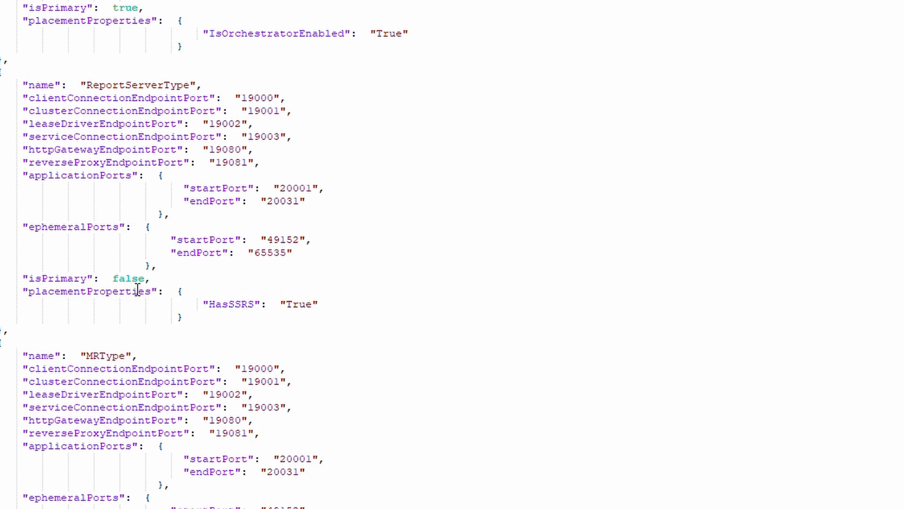
{"action": "scroll", "coordinate": [135, 294], "scroll_direction": "down", "scroll_amount": 2}
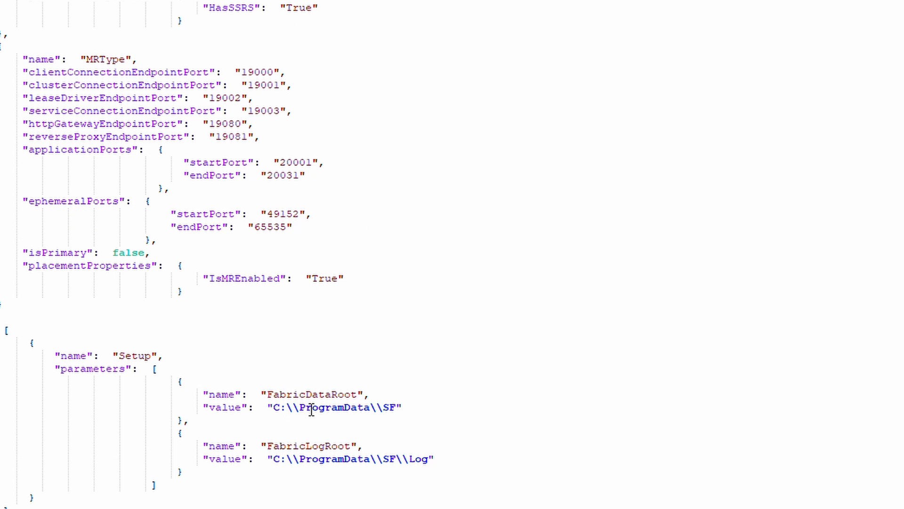
Change FabricDataRoot and FabricLogRoot to C:\\SF and C:\\SF\\Log by removing ProgramData.
{"action": "left_click", "coordinate": [286, 410]}
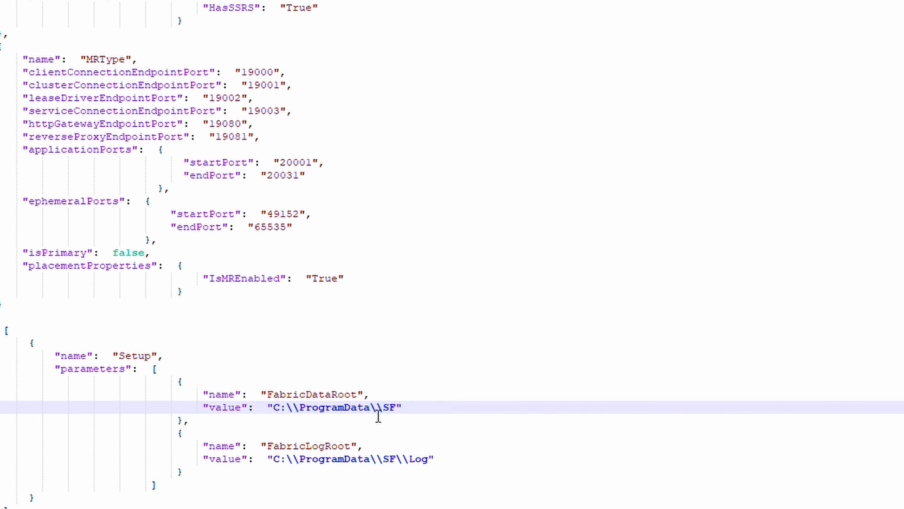
{"action": "key", "text": "BackSpace"}
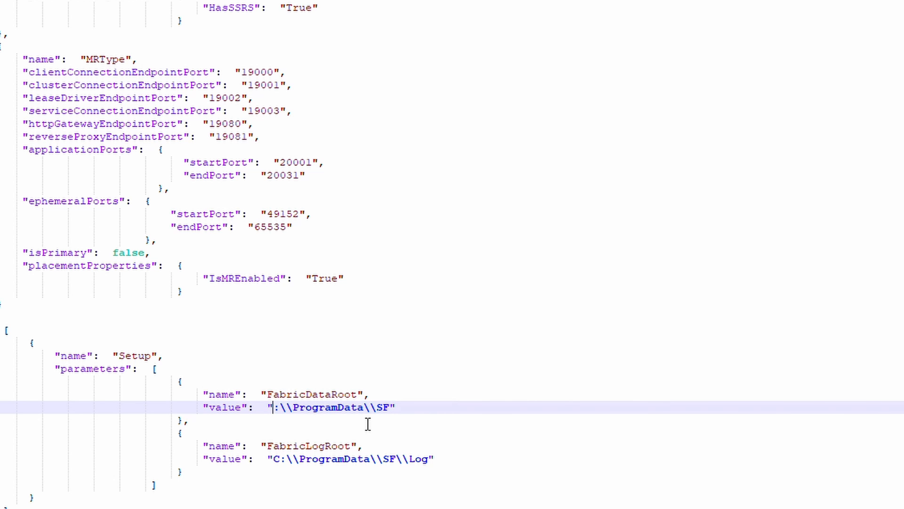
{"action": "type", "text": "D"}
{"action": "key", "text": "BackSpace"}
{"action": "type", "text": "C"}
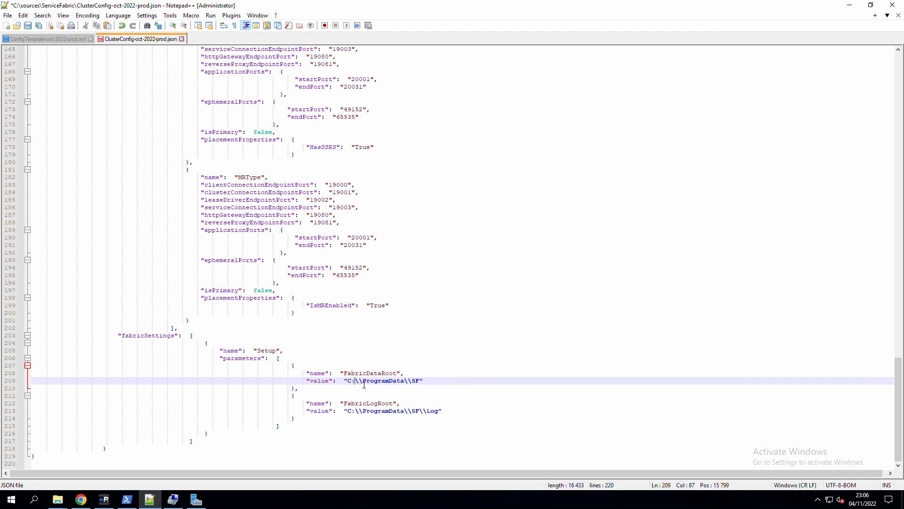
{"action": "left_click_drag", "start_coordinate": [284, 407], "coordinate": [374, 412]}
{"action": "left_click_drag", "start_coordinate": [409, 384], "coordinate": [409, 384]}
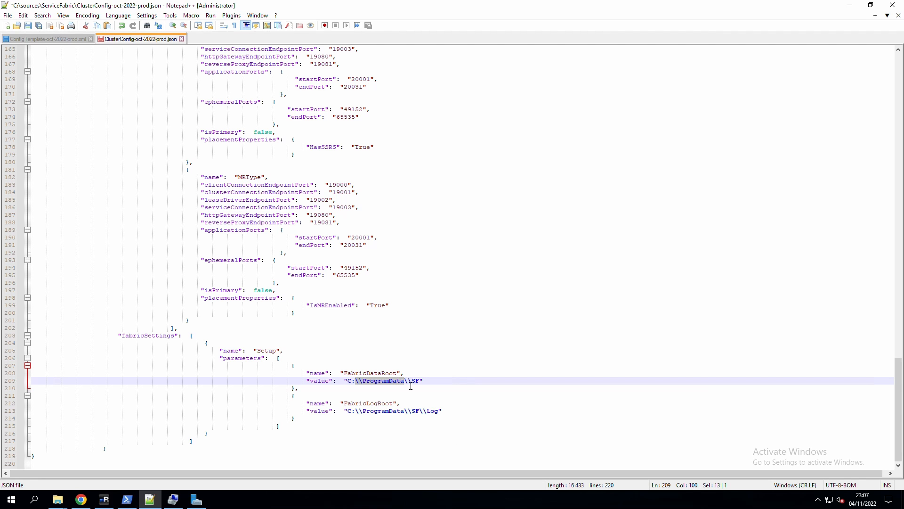
{"action": "key", "text": "Delete"}
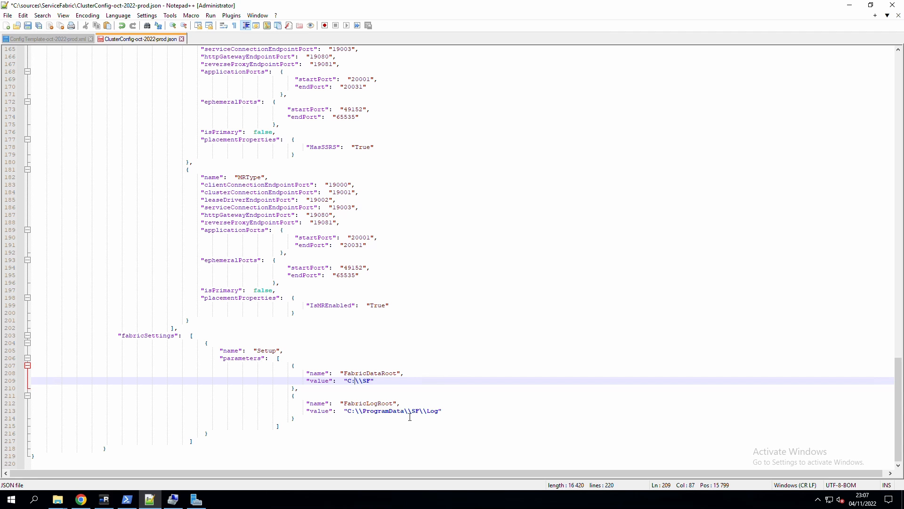
{"action": "left_click_drag", "start_coordinate": [404, 412], "coordinate": [354, 413]}
{"action": "key", "text": "Delete"}
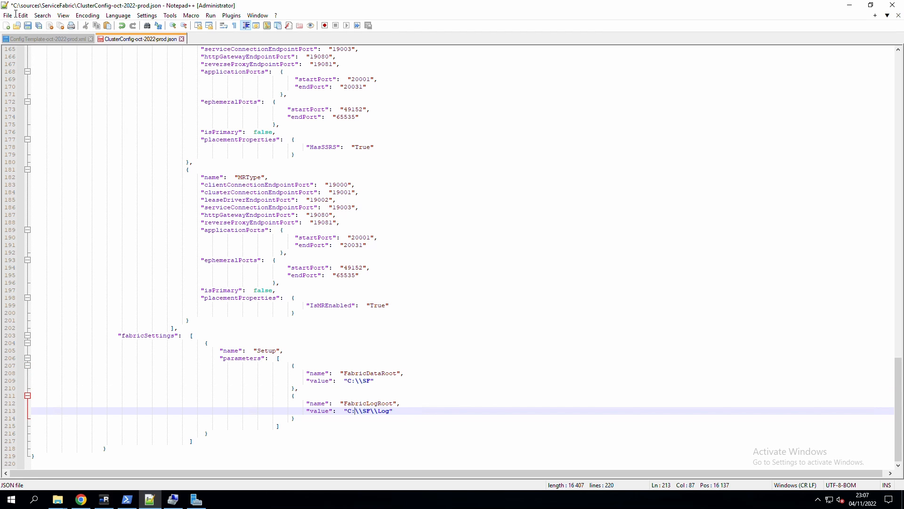
Save the cluster config and return to PowerShell, where the configuration test now passes.
{"action": "left_click", "coordinate": [27, 26]}
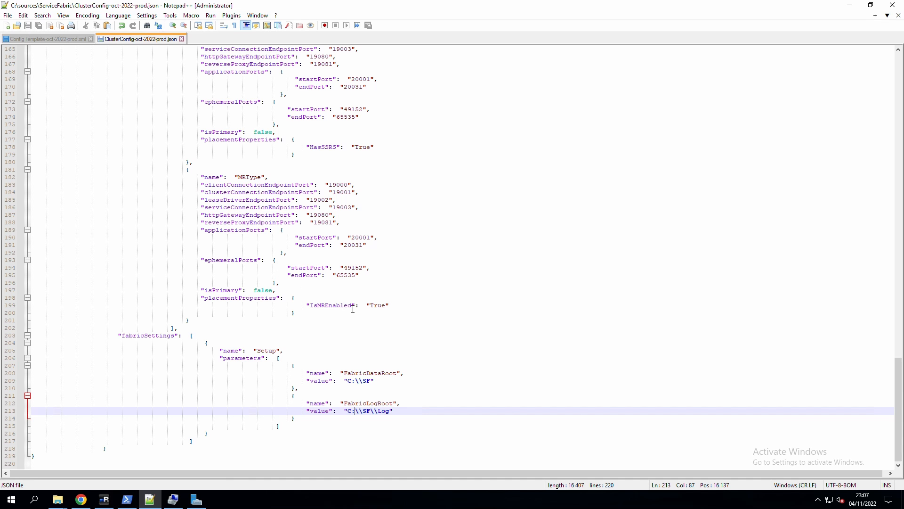
{"action": "scroll", "coordinate": [319, 291], "scroll_direction": "up", "scroll_amount": 6}
{"action": "left_click", "coordinate": [127, 499]}
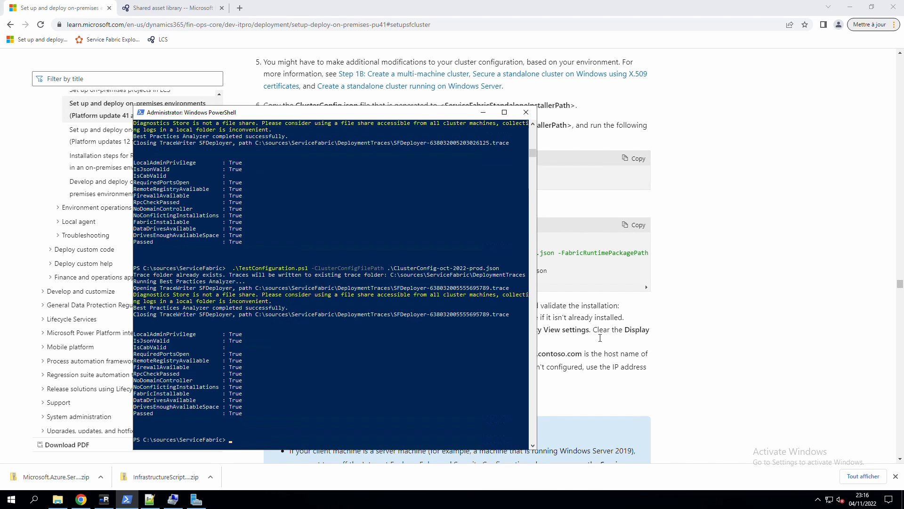
Copy the .\CreateServiceFabricCluster.ps1 line from the step 8 code block of the setup guide.
{"action": "left_click", "coordinate": [596, 307]}
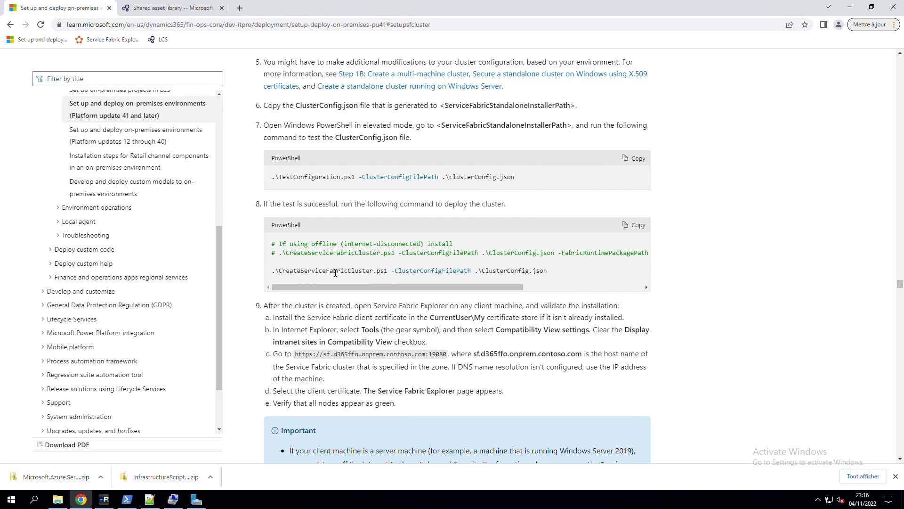
{"action": "left_click_drag", "start_coordinate": [277, 275], "coordinate": [258, 271]}
{"action": "key", "text": "ctrl+c"}
{"action": "left_click", "coordinate": [520, 274]}
{"action": "right_click", "coordinate": [283, 276]}
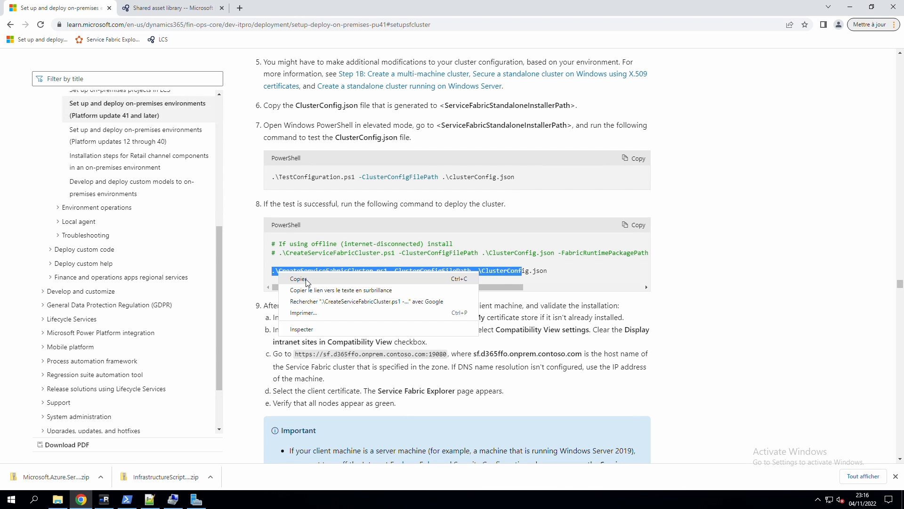
{"action": "left_click", "coordinate": [322, 278]}
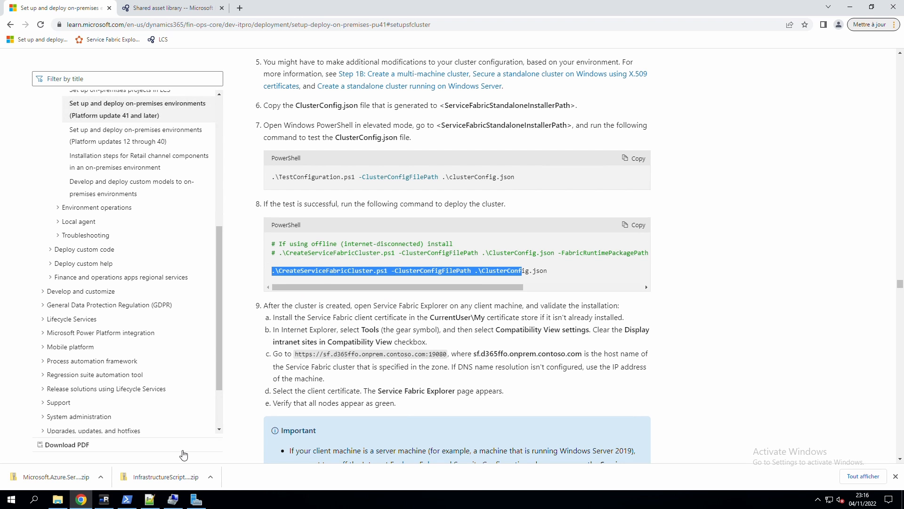
{"action": "left_click", "coordinate": [127, 500]}
Run CreateServiceFabricCluster.ps1 with ClusterConfig-oct-2022-prod.json and accept the license terms with Y.
{"action": "key", "text": "ctrl+v"}
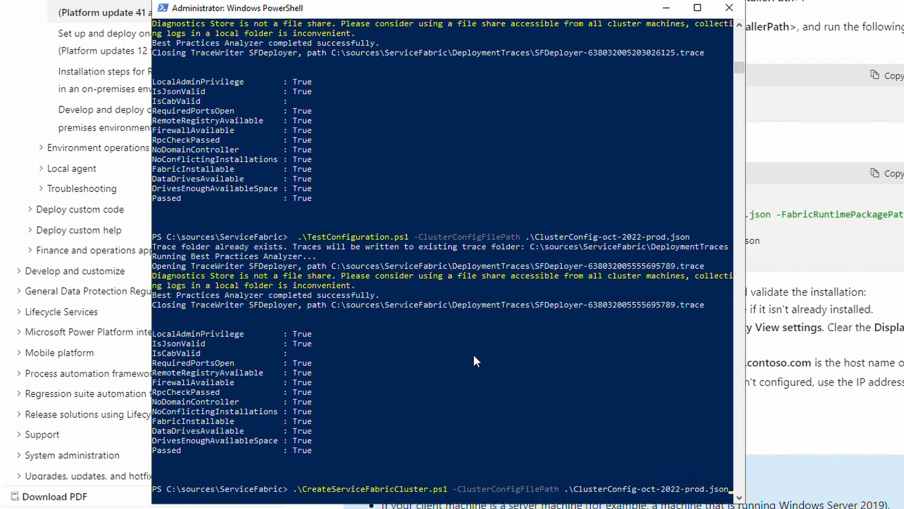
{"action": "key", "text": "Return"}
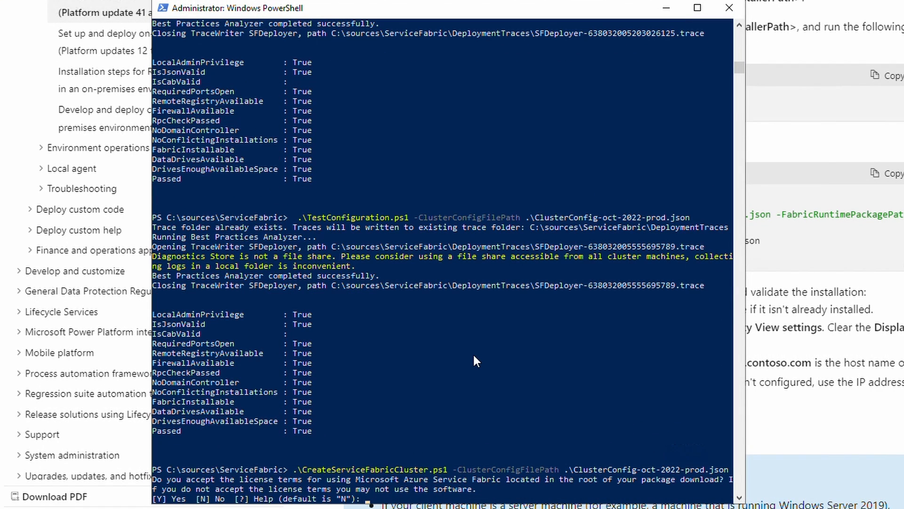
{"action": "type", "text": "Y"}
{"action": "key", "text": "Return"}
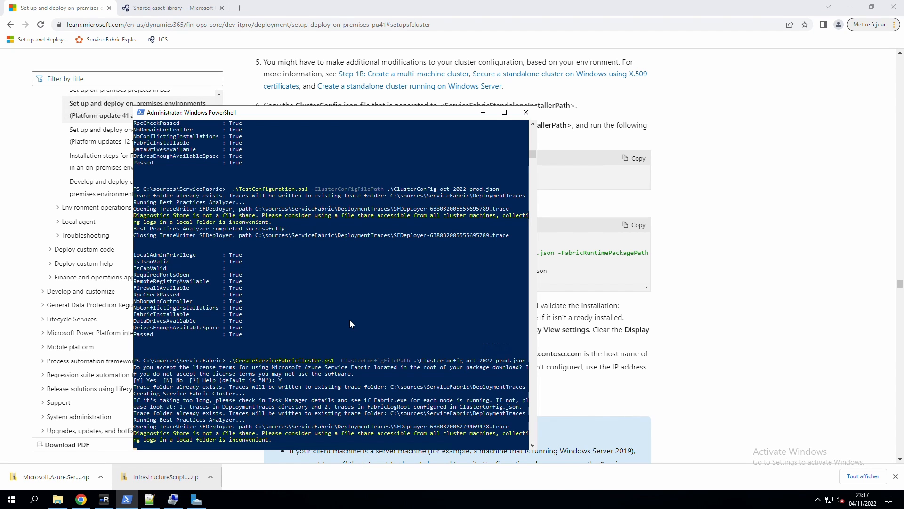
Highlight the Service Fabric Explorer URL in step 9c of the guide.
{"action": "key", "text": "alt+Tab"}
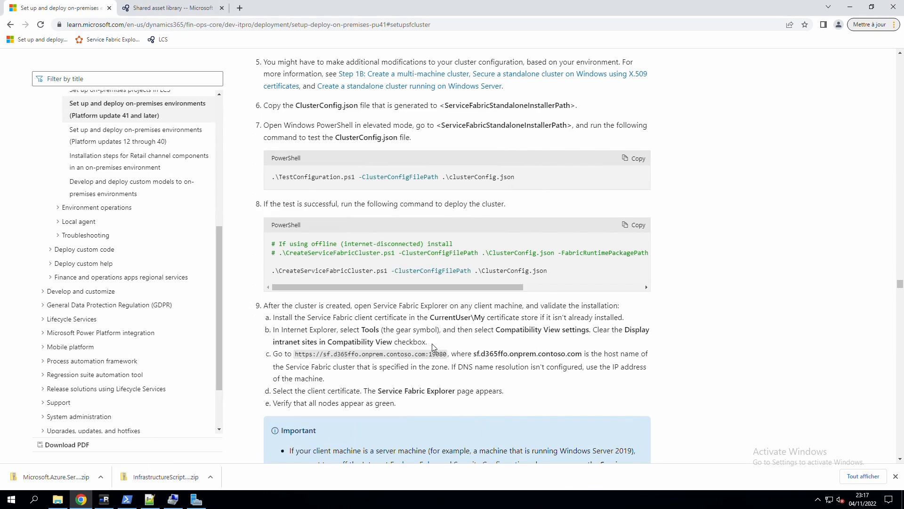
{"action": "scroll", "coordinate": [353, 324], "scroll_direction": "down", "scroll_amount": 2}
{"action": "left_click_drag", "start_coordinate": [279, 260], "coordinate": [448, 268]}
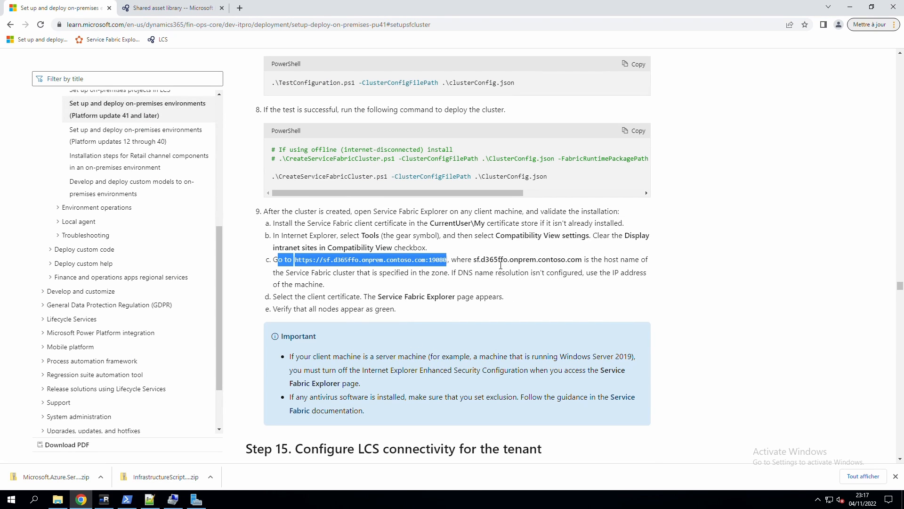
Check the cluster creation output, select the Explorer URL, and open a Chrome private window.
{"action": "left_click", "coordinate": [127, 499]}
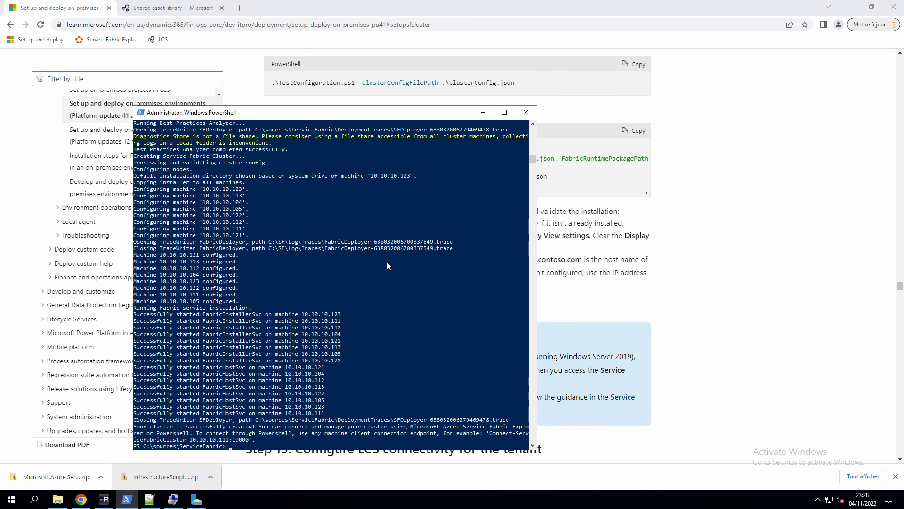
{"action": "left_click", "coordinate": [588, 275]}
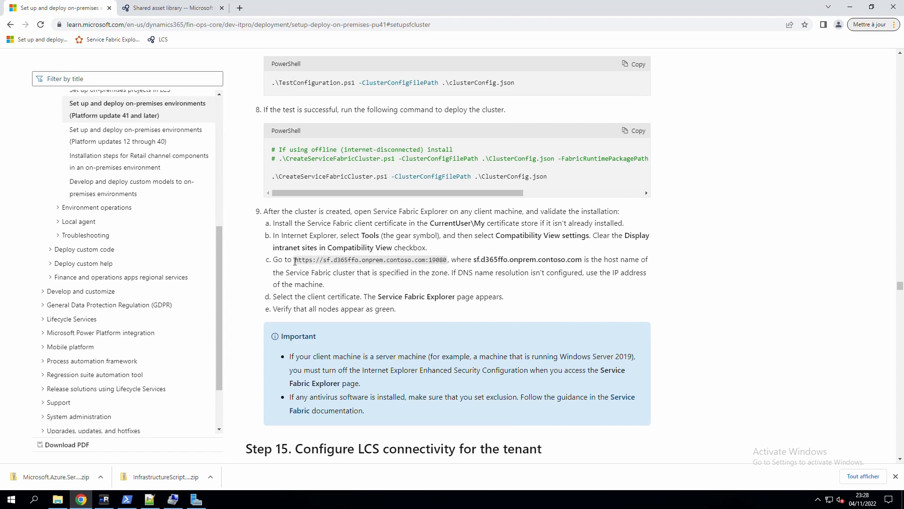
{"action": "left_click_drag", "start_coordinate": [295, 262], "coordinate": [449, 264]}
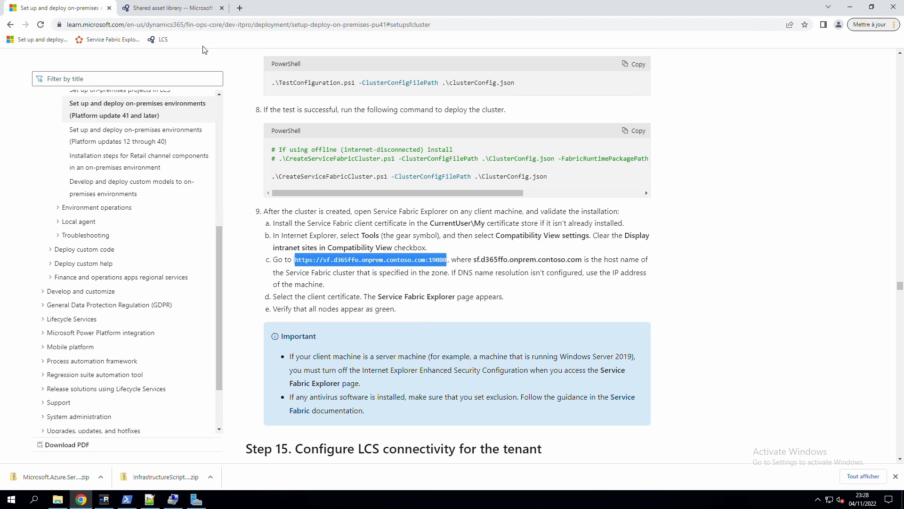
{"action": "left_click", "coordinate": [893, 25]}
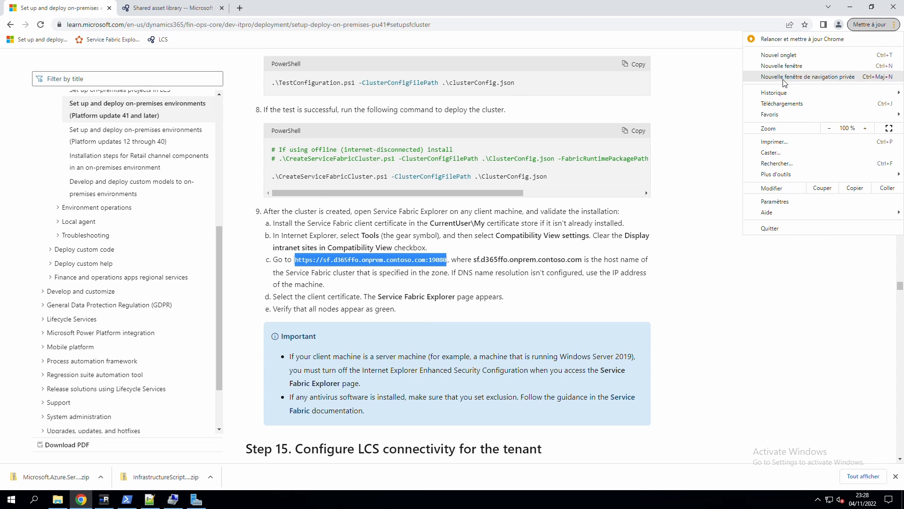
{"action": "left_click", "coordinate": [785, 77]}
Load Service Fabric Explorer from the bookmark, then launch mmc from the Start search.
{"action": "left_click", "coordinate": [117, 40]}
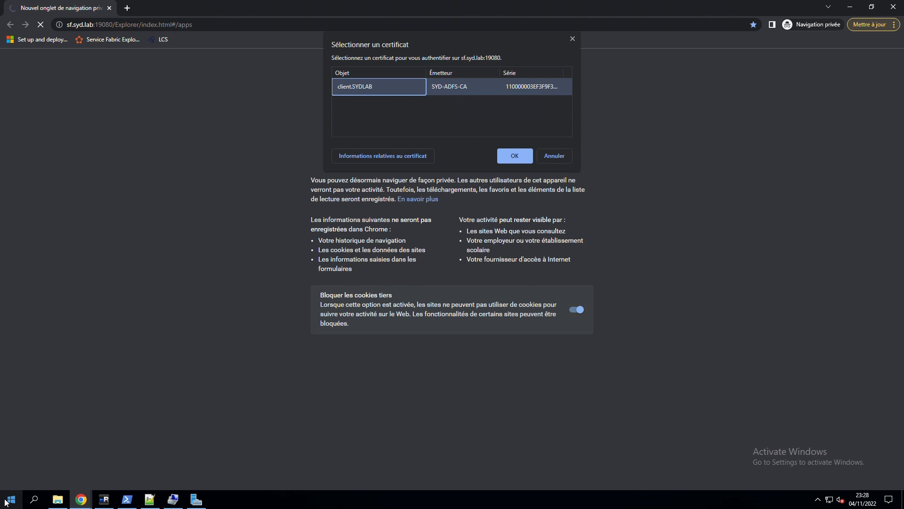
{"action": "left_click", "coordinate": [59, 502]}
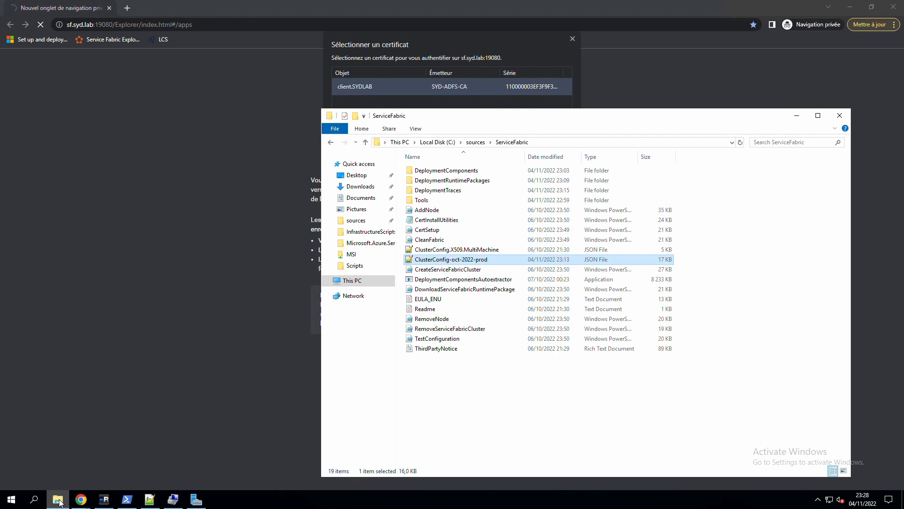
{"action": "left_click", "coordinate": [4, 497]}
{"action": "type", "text": "mm"}
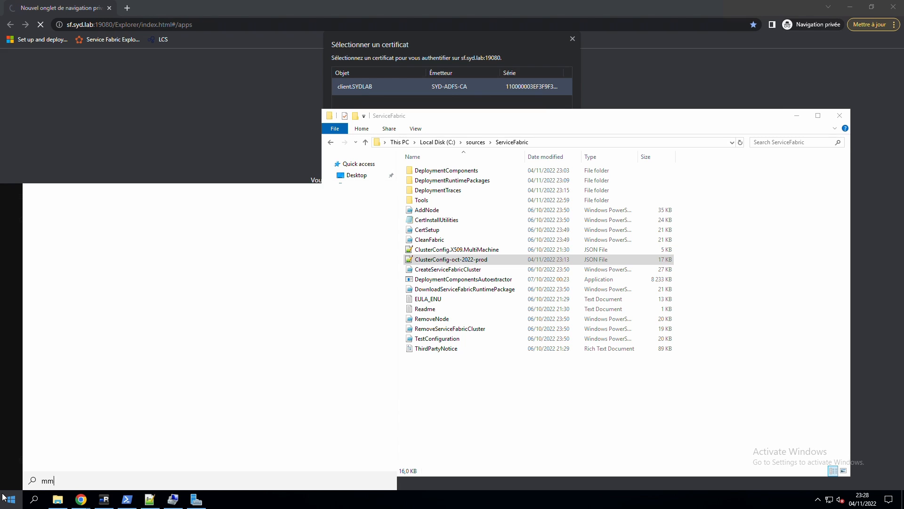
{"action": "type", "text": "c"}
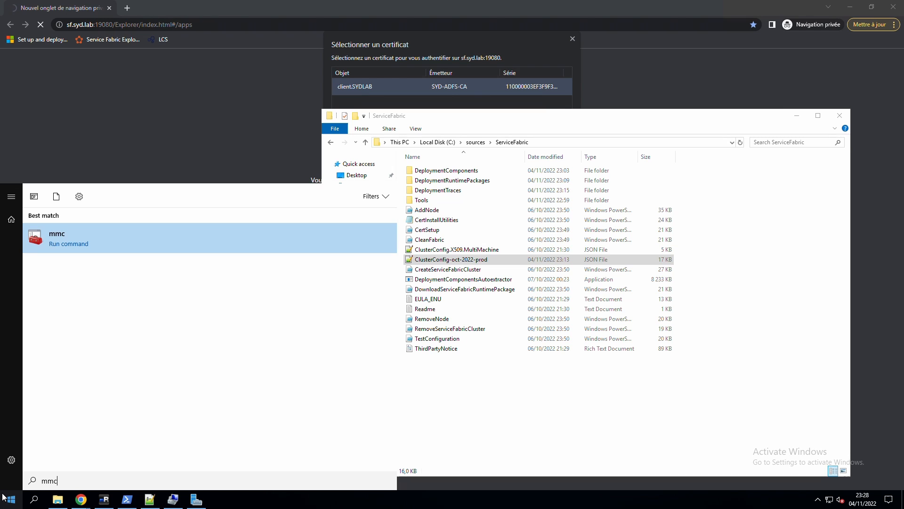
{"action": "left_click", "coordinate": [73, 244]}
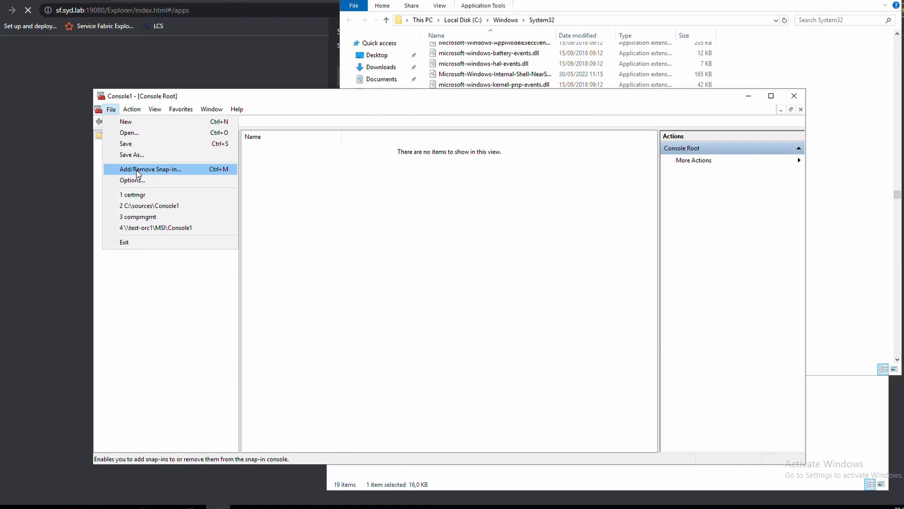
Add the Certificates snap-in for My user account and expand Personal > Certificates.
{"action": "left_click", "coordinate": [137, 170]}
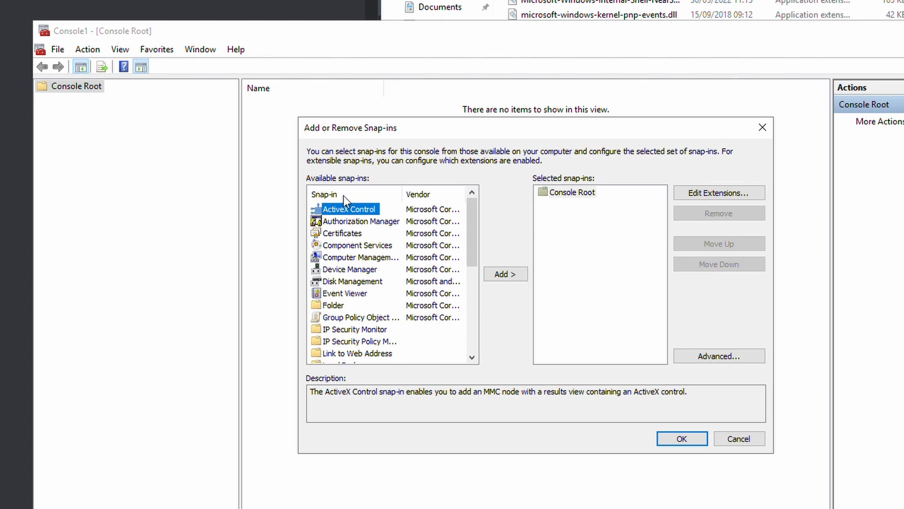
{"action": "double_click", "coordinate": [353, 233]}
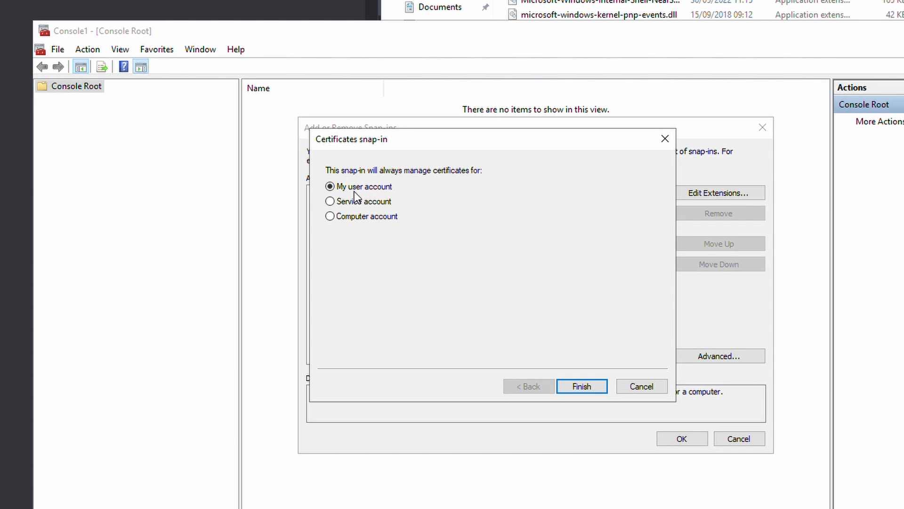
{"action": "left_click", "coordinate": [580, 387]}
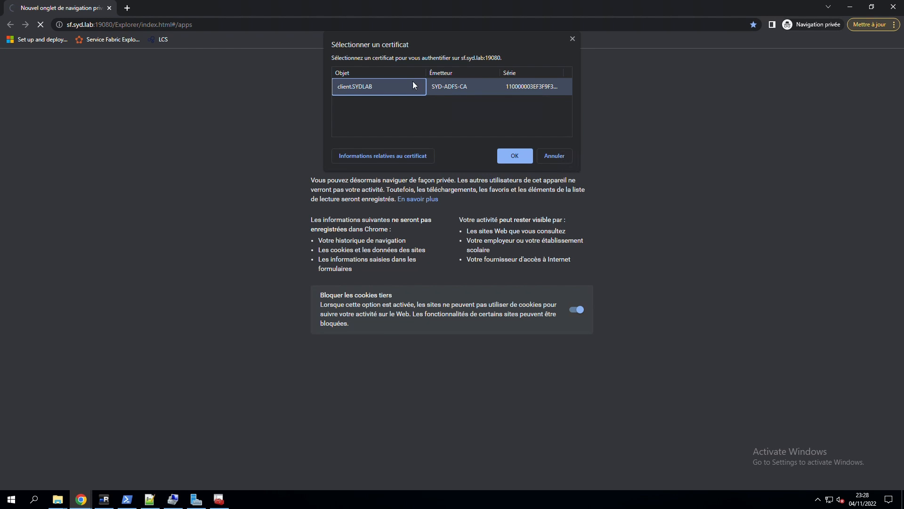
{"action": "left_click", "coordinate": [219, 499]}
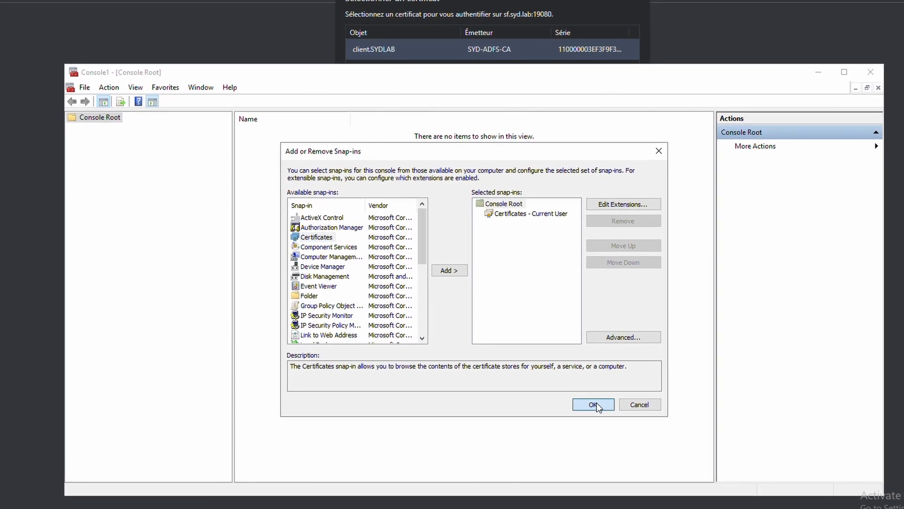
{"action": "left_click", "coordinate": [594, 406]}
{"action": "double_click", "coordinate": [257, 113]}
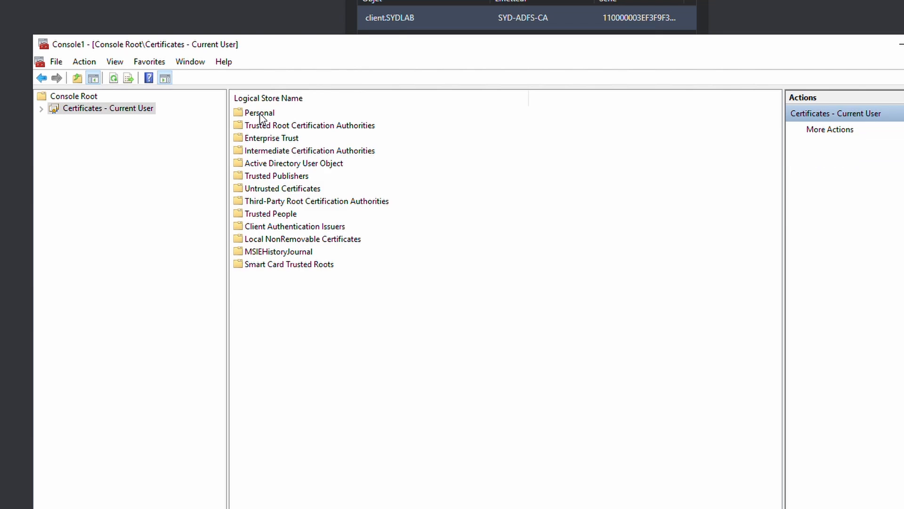
{"action": "double_click", "coordinate": [260, 114]}
{"action": "double_click", "coordinate": [262, 115]}
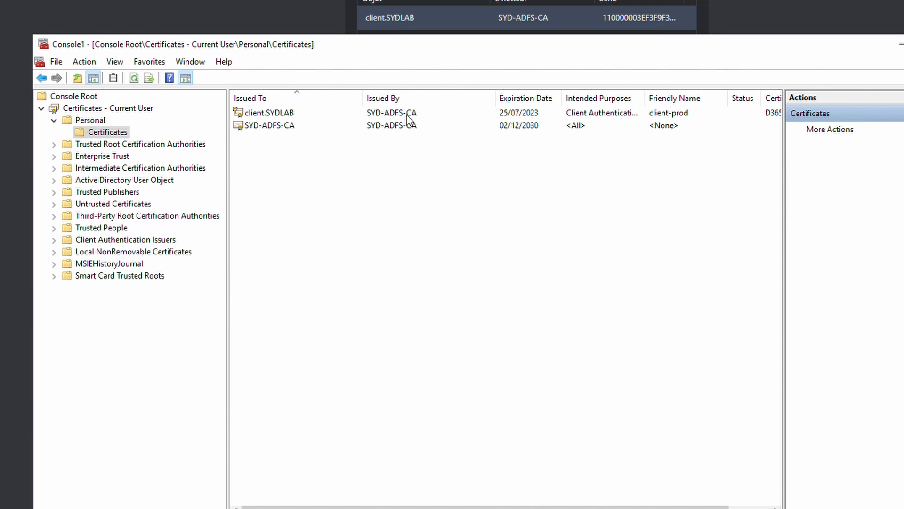
Browse to InfrastructureScripts-2.17.0\Scripts\Certs and inspect the client-prod certificate file.
{"action": "left_click_drag", "start_coordinate": [403, 52], "coordinate": [565, 63]}
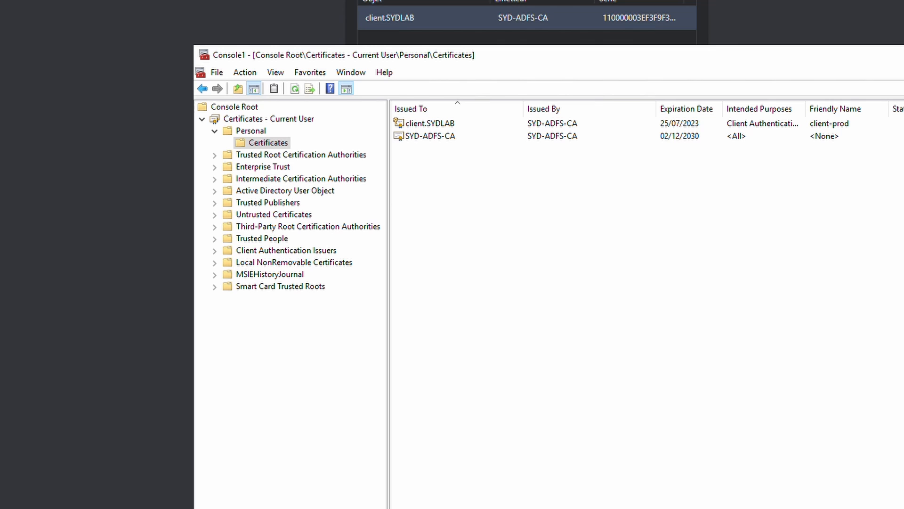
{"action": "left_click", "coordinate": [14, 508]}
{"action": "left_click", "coordinate": [61, 507]}
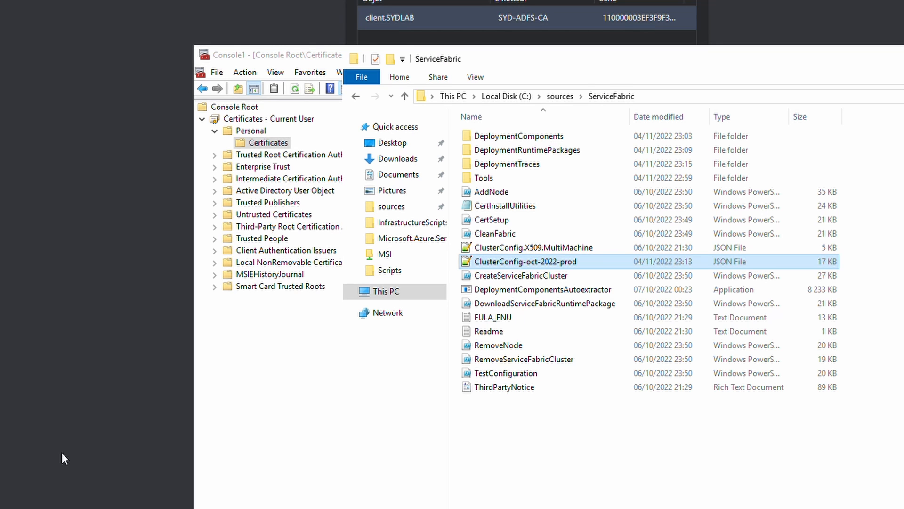
{"action": "left_click", "coordinate": [557, 98]}
{"action": "left_click", "coordinate": [502, 140]}
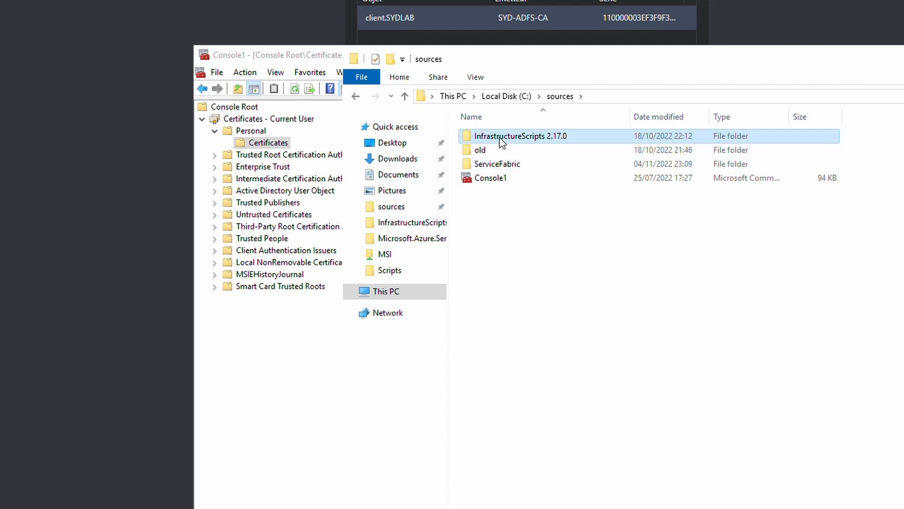
{"action": "double_click", "coordinate": [502, 140]}
{"action": "double_click", "coordinate": [502, 140]}
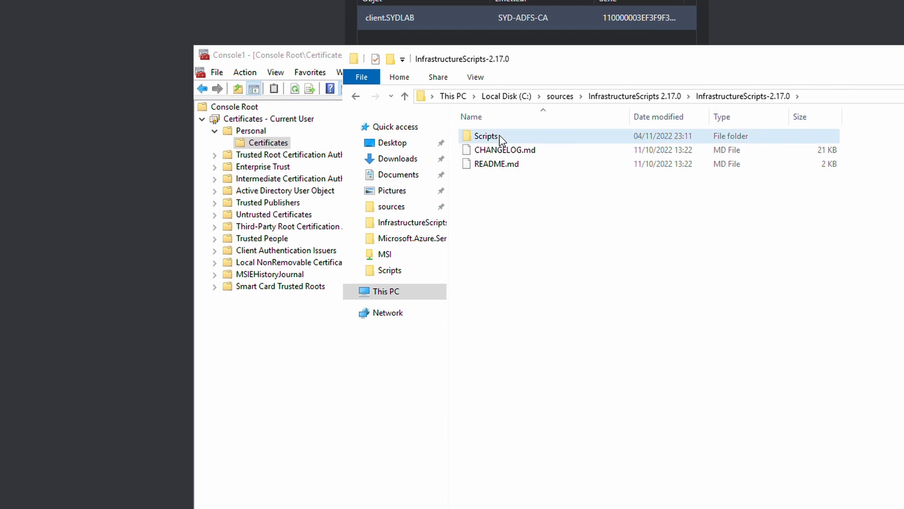
{"action": "double_click", "coordinate": [501, 138]}
{"action": "double_click", "coordinate": [491, 137]}
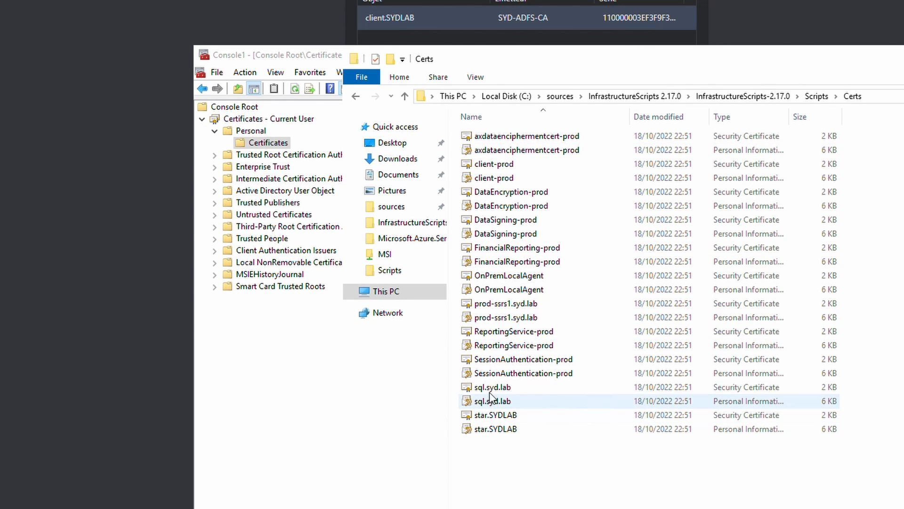
{"action": "right_click", "coordinate": [505, 179]}
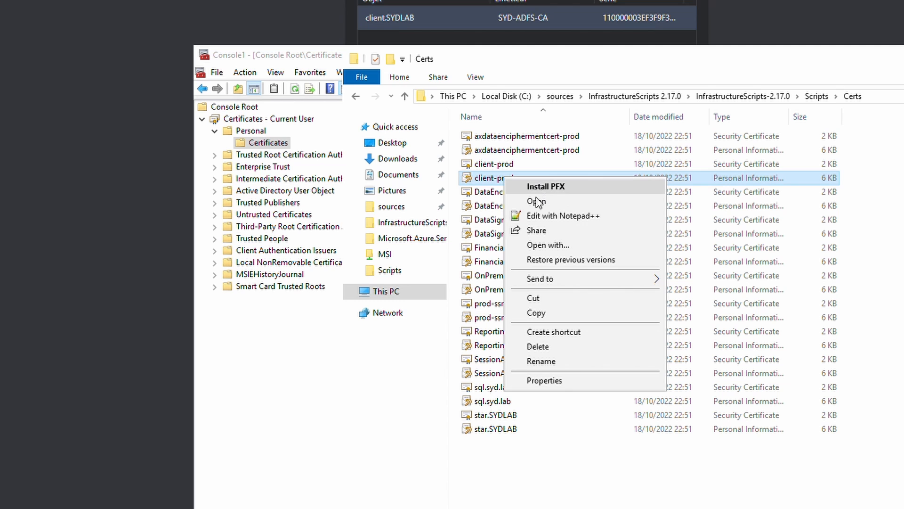
{"action": "left_click", "coordinate": [328, 56]}
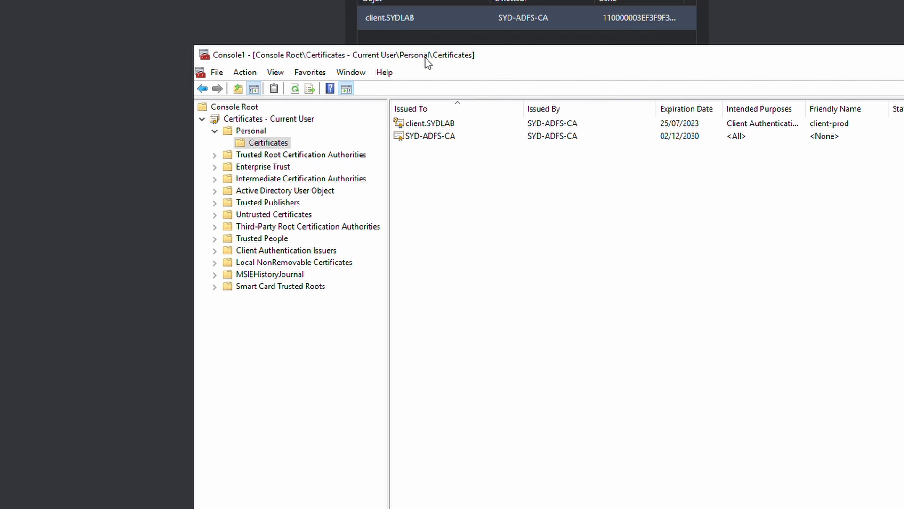
Authenticate with the client.SYDLAB certificate and expand the cluster's Nodes list.
{"action": "left_click", "coordinate": [526, 41]}
{"action": "left_click", "coordinate": [615, 116]}
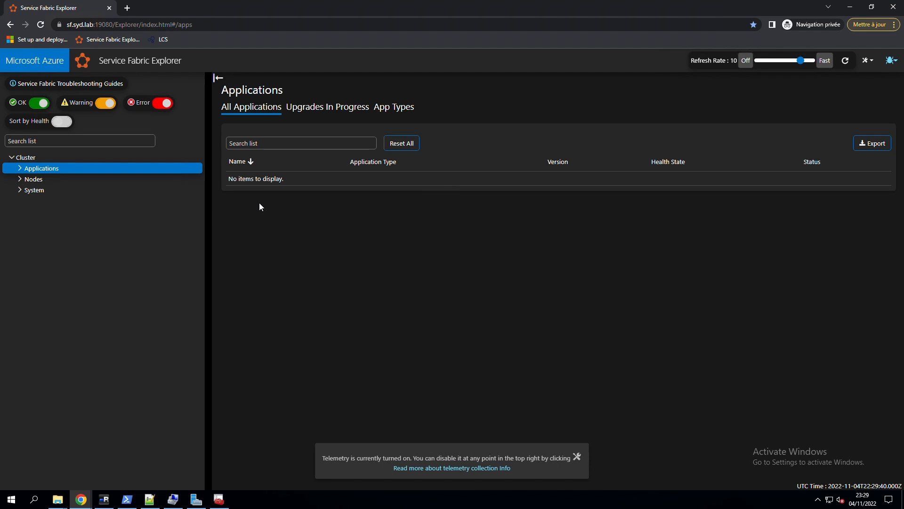
{"action": "left_click", "coordinate": [29, 179]}
Disable telemetry in the Service Fabric Explorer settings and toggle Advanced Mode.
{"action": "left_click", "coordinate": [892, 60]}
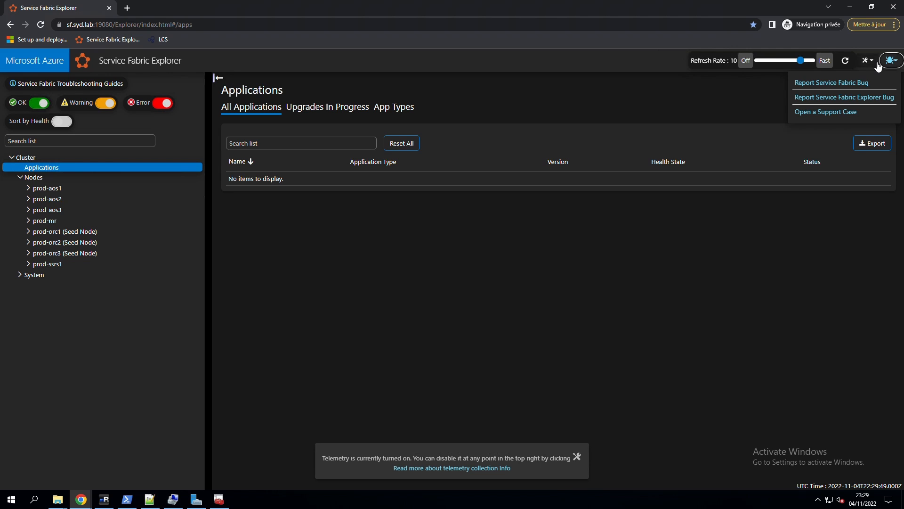
{"action": "left_click", "coordinate": [875, 62]}
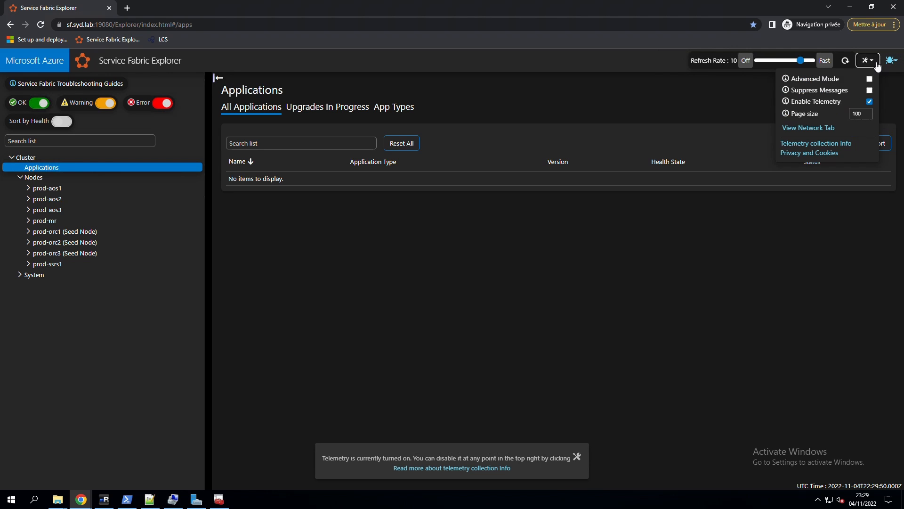
{"action": "left_click", "coordinate": [871, 102]}
{"action": "left_click", "coordinate": [870, 78]}
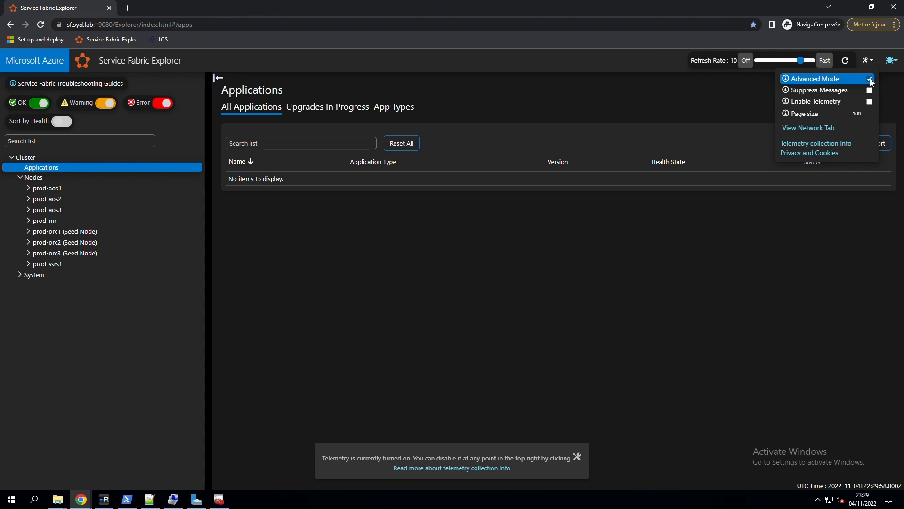
{"action": "left_click", "coordinate": [870, 79]}
With Advanced Mode on, view actions for nodes prod-aos1 and prod-aos2, then close the window.
{"action": "left_click", "coordinate": [199, 190]}
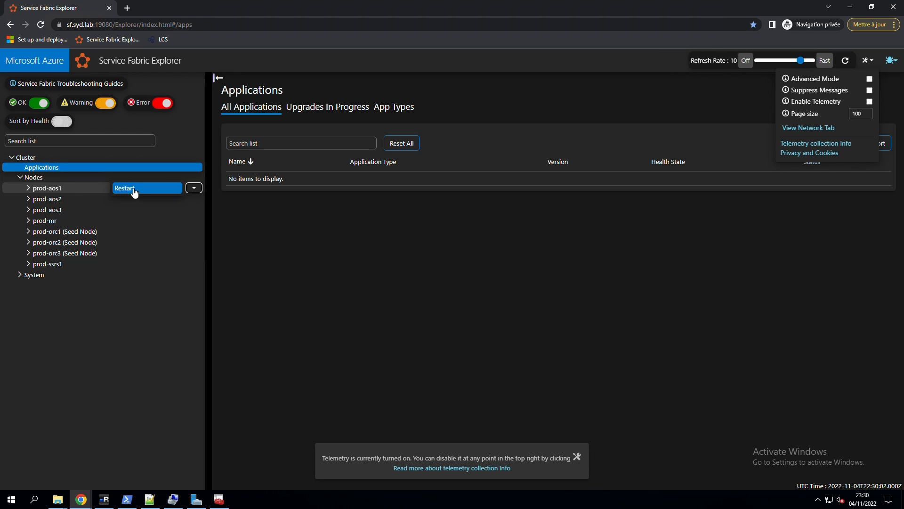
{"action": "left_click", "coordinate": [869, 79]}
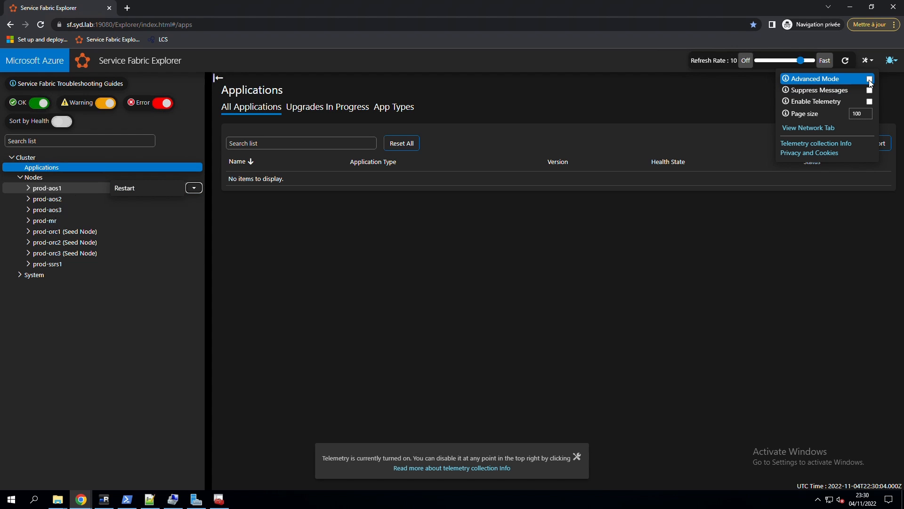
{"action": "left_click", "coordinate": [194, 198]}
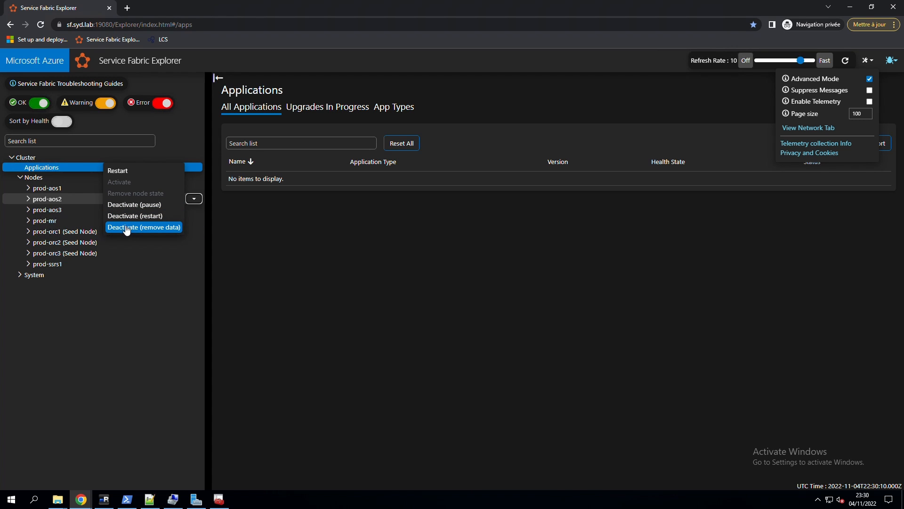
{"action": "left_click", "coordinate": [29, 263]}
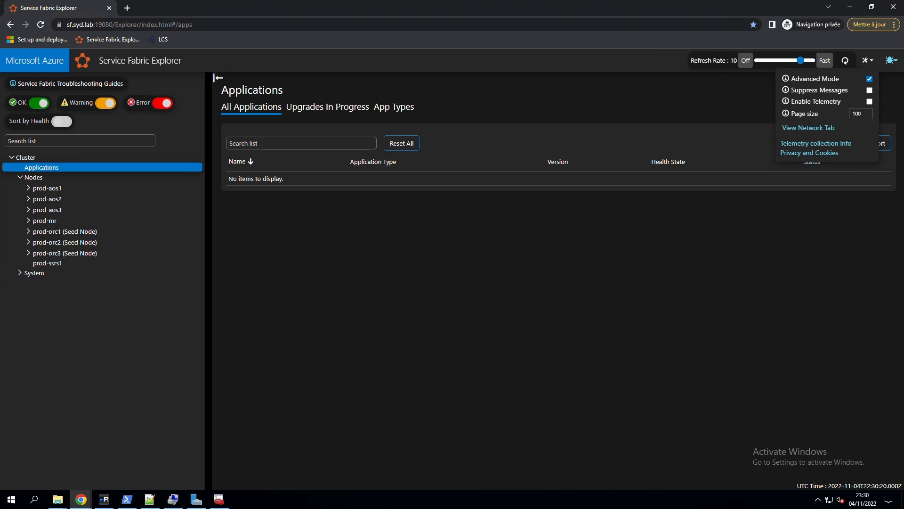
{"action": "left_click", "coordinate": [109, 7]}
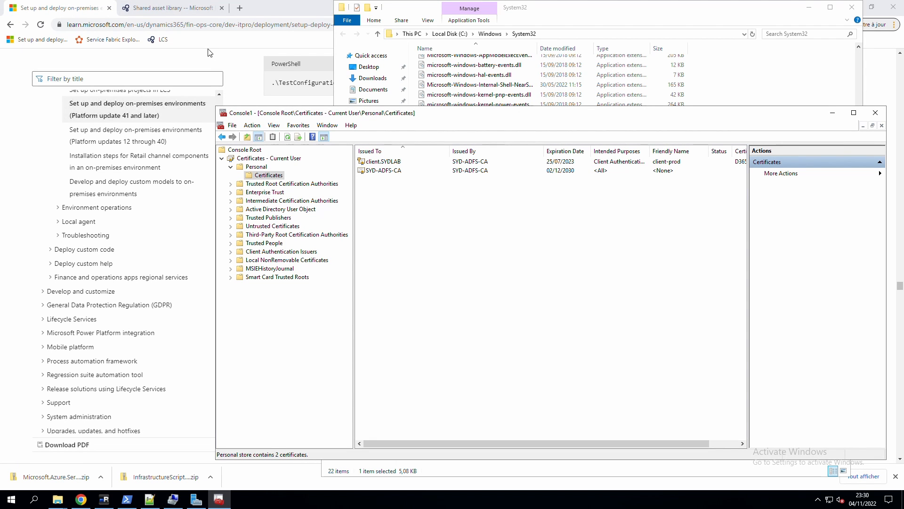
Close the Console1 certificates console, answering the save console settings prompt.
{"action": "left_click", "coordinate": [876, 113]}
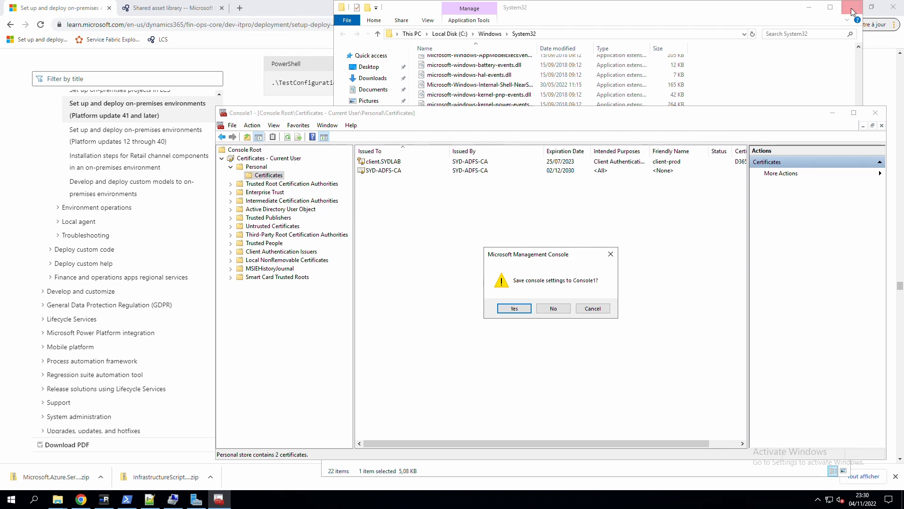
{"action": "left_click", "coordinate": [559, 309]}
{"action": "left_click", "coordinate": [238, 221]}
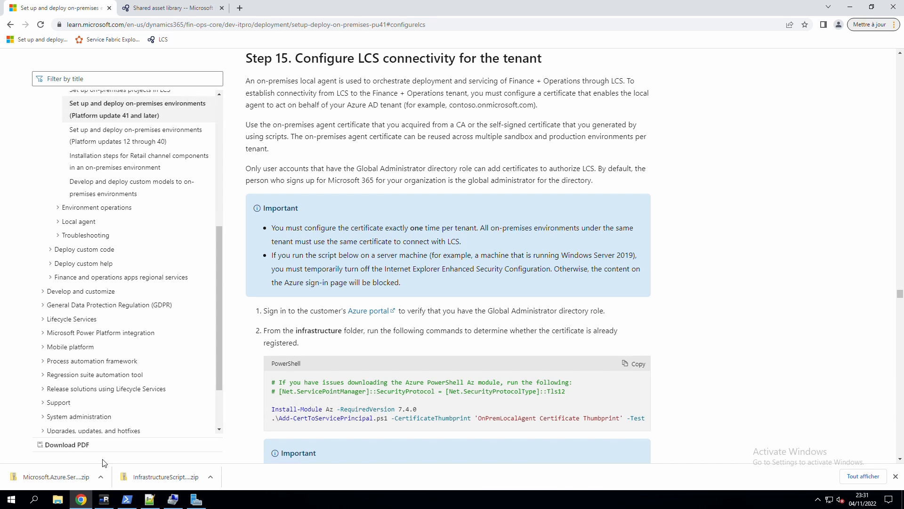
Highlight the one-certificate-per-tenant bullet, Install-Module Az 7.4.0 command and thumbprint -Test arguments.
{"action": "left_click", "coordinate": [57, 501]}
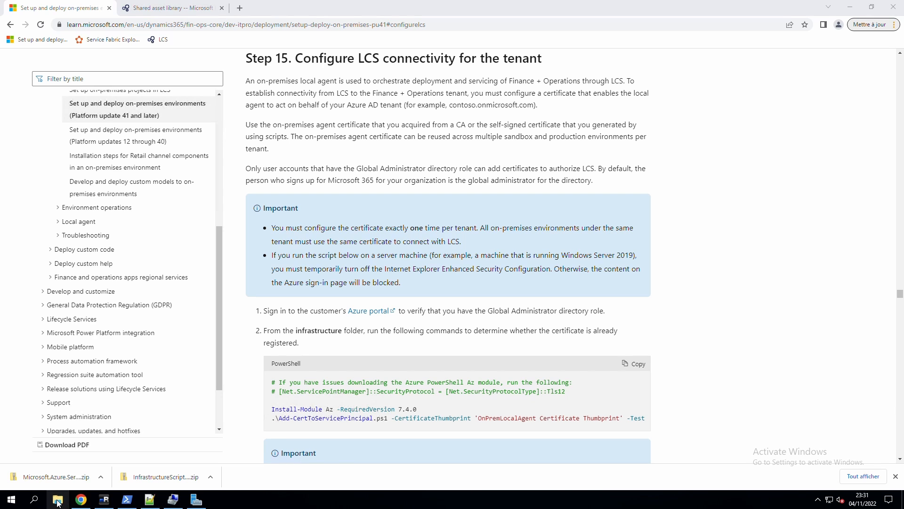
{"action": "right_click", "coordinate": [58, 501]}
{"action": "left_click", "coordinate": [343, 245]}
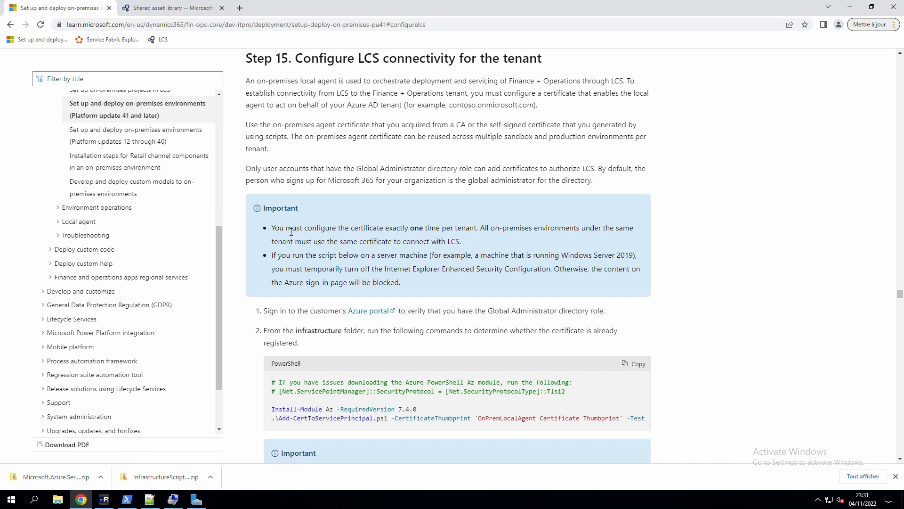
{"action": "left_click_drag", "start_coordinate": [482, 245], "coordinate": [292, 247]}
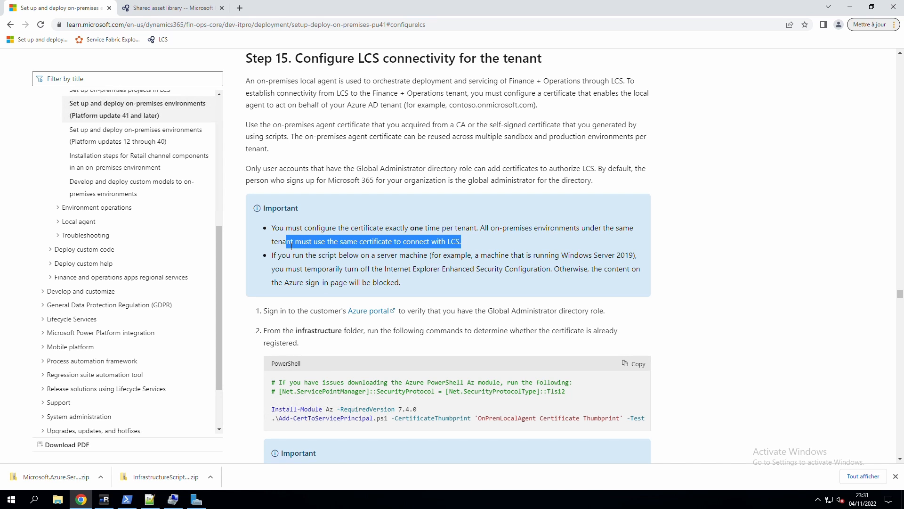
{"action": "left_click_drag", "start_coordinate": [291, 246], "coordinate": [274, 230]}
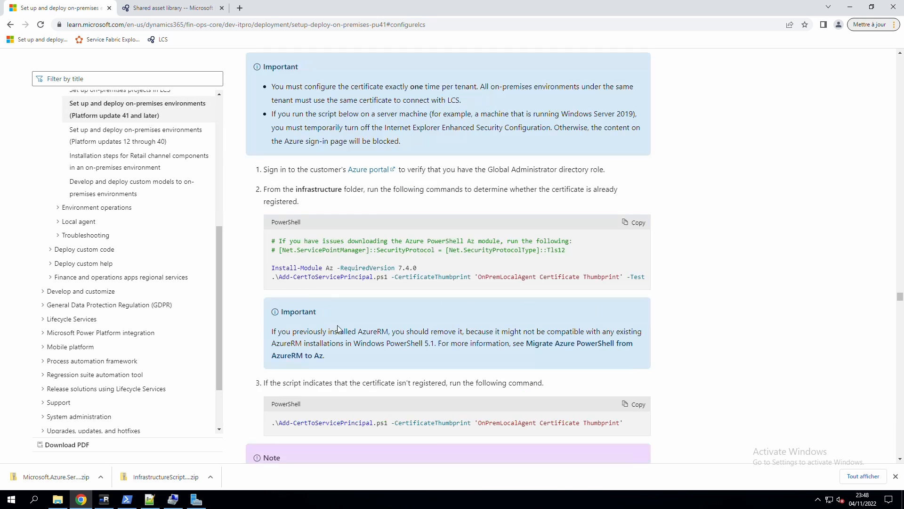
{"action": "left_click_drag", "start_coordinate": [429, 269], "coordinate": [260, 271]}
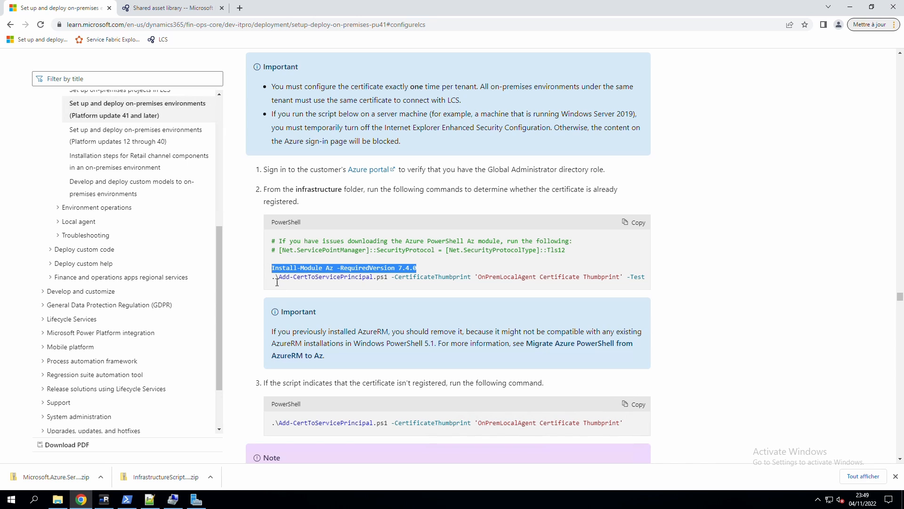
{"action": "left_click_drag", "start_coordinate": [645, 278], "coordinate": [482, 281]}
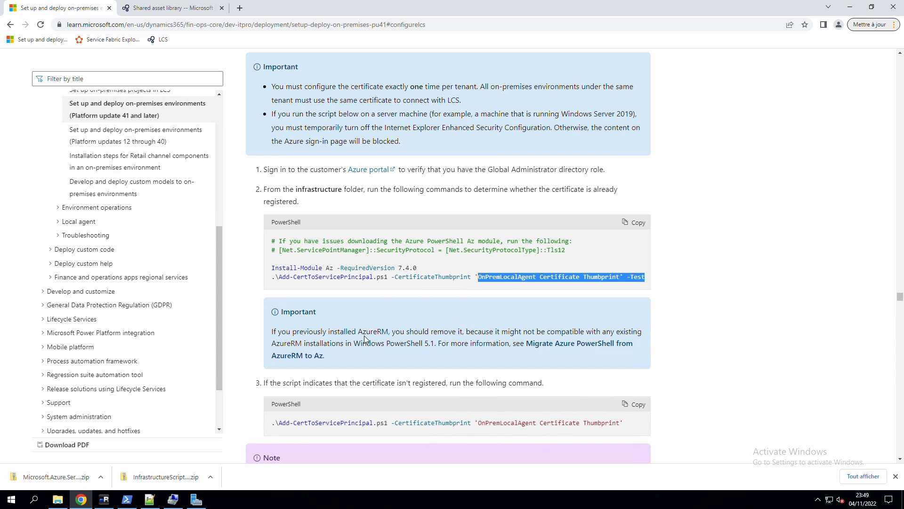
Highlight the AzureRM warning, Add-CertToServicePrincipal call, OnPremLocalAgent certificate name and registration thumbprint.
{"action": "scroll", "coordinate": [370, 338], "scroll_direction": "down", "scroll_amount": 2}
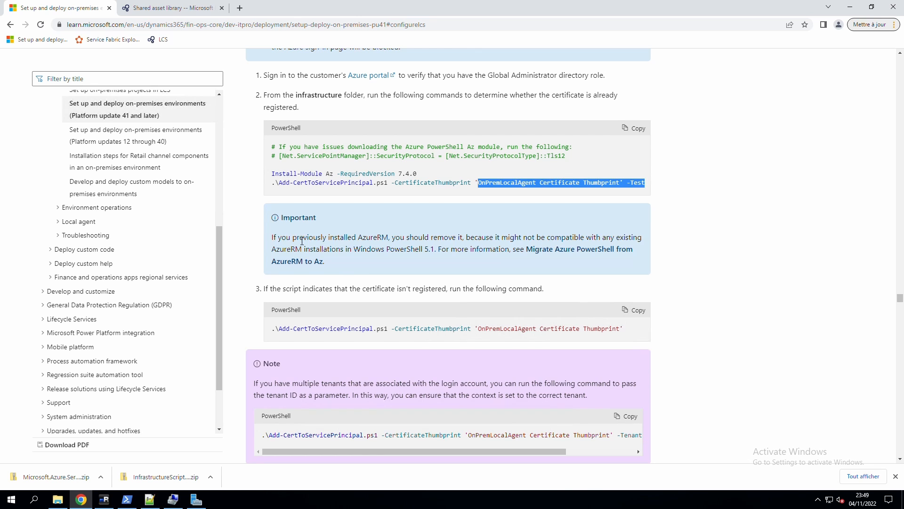
{"action": "left_click_drag", "start_coordinate": [270, 237], "coordinate": [387, 246]}
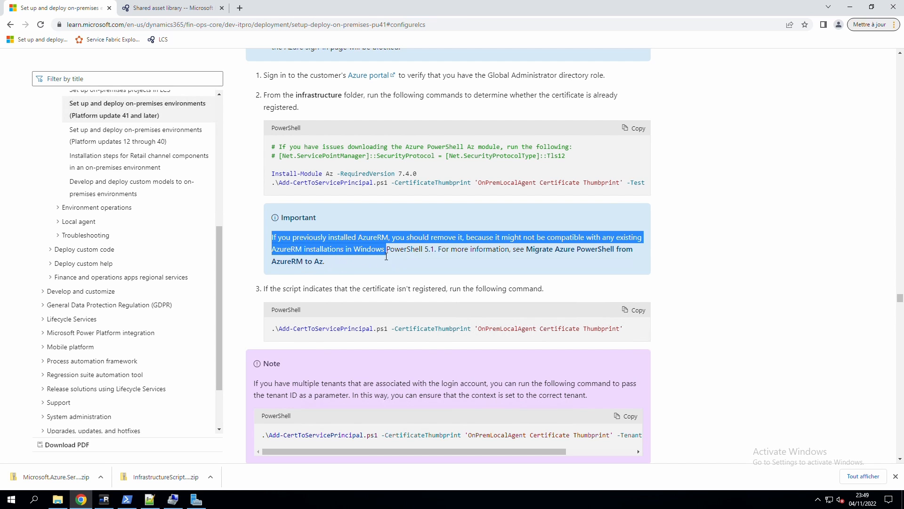
{"action": "left_click", "coordinate": [277, 187]}
{"action": "left_click_drag", "start_coordinate": [273, 187], "coordinate": [439, 186]}
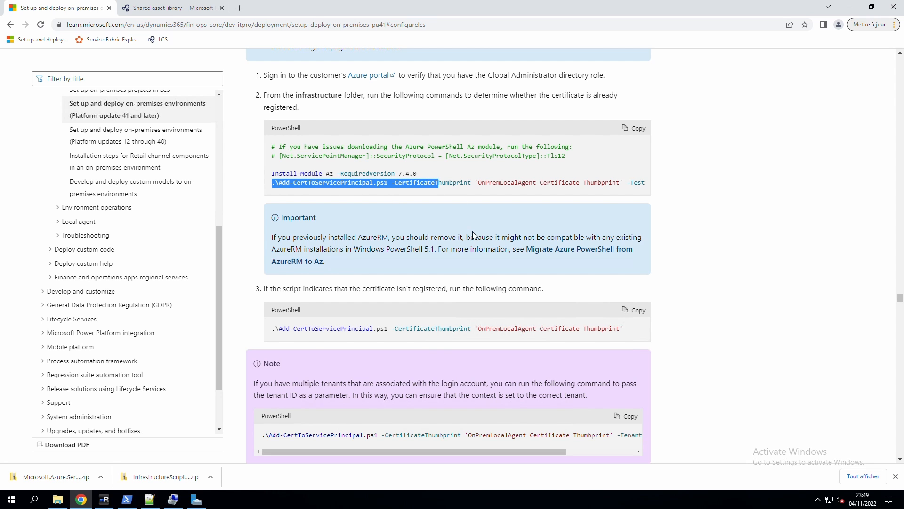
{"action": "left_click_drag", "start_coordinate": [296, 96], "coordinate": [360, 97]}
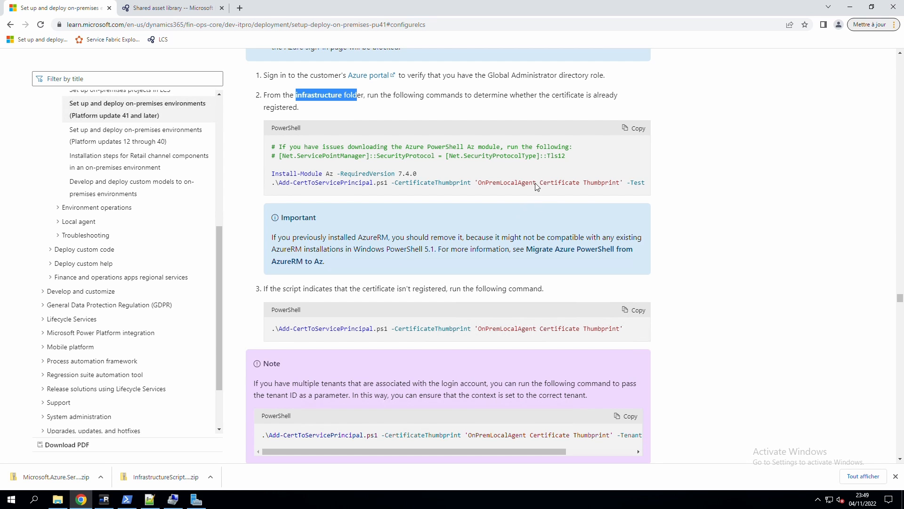
{"action": "left_click_drag", "start_coordinate": [503, 184], "coordinate": [584, 188]}
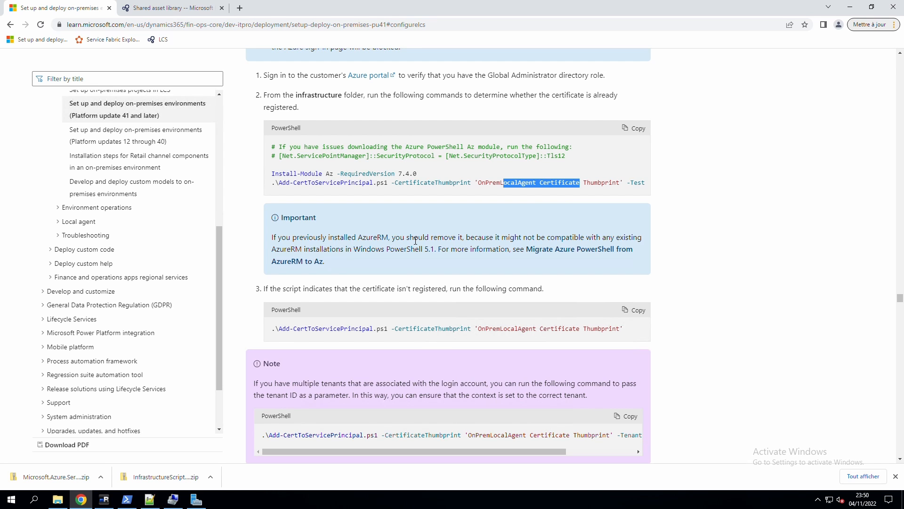
{"action": "left_click", "coordinate": [425, 260]}
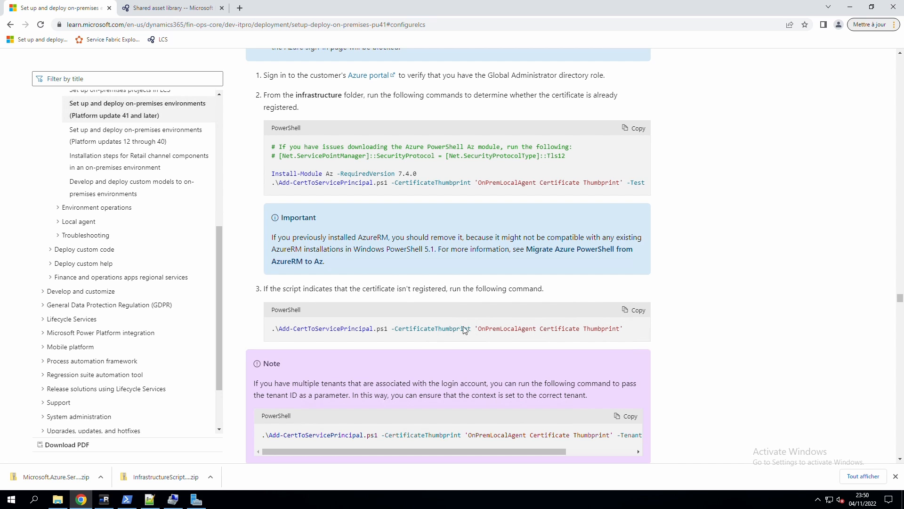
{"action": "left_click_drag", "start_coordinate": [626, 328], "coordinate": [464, 330]}
Highlight the Note about multiple tenants and scroll on to Step 16.
{"action": "scroll", "coordinate": [438, 353], "scroll_direction": "down", "scroll_amount": 1}
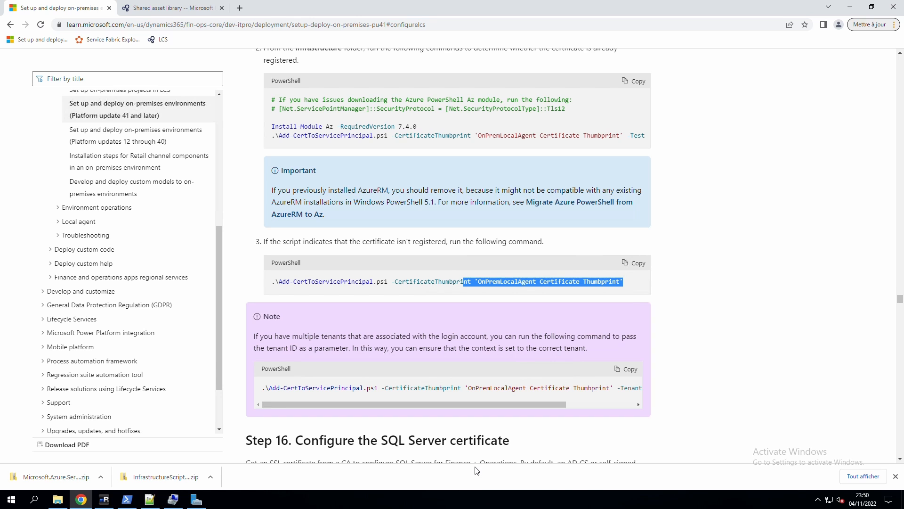
{"action": "left_click", "coordinate": [261, 326]}
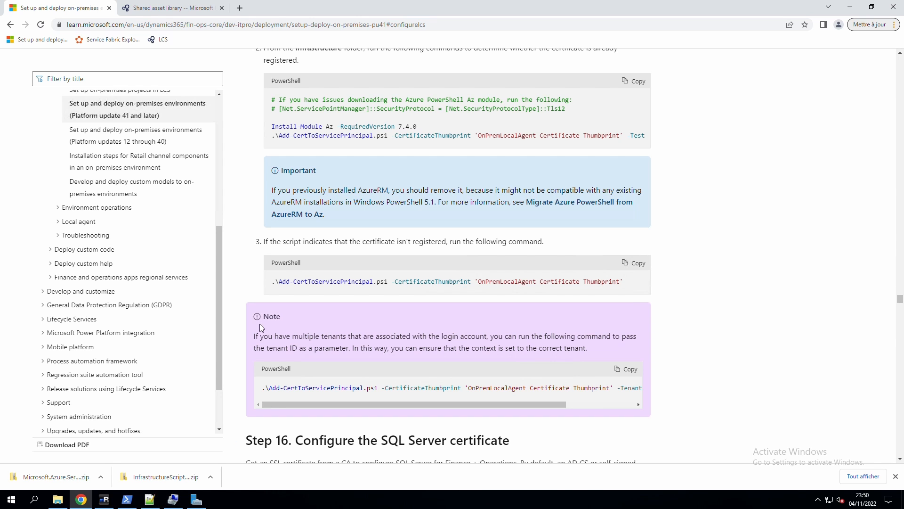
{"action": "left_click_drag", "start_coordinate": [302, 328], "coordinate": [569, 341]}
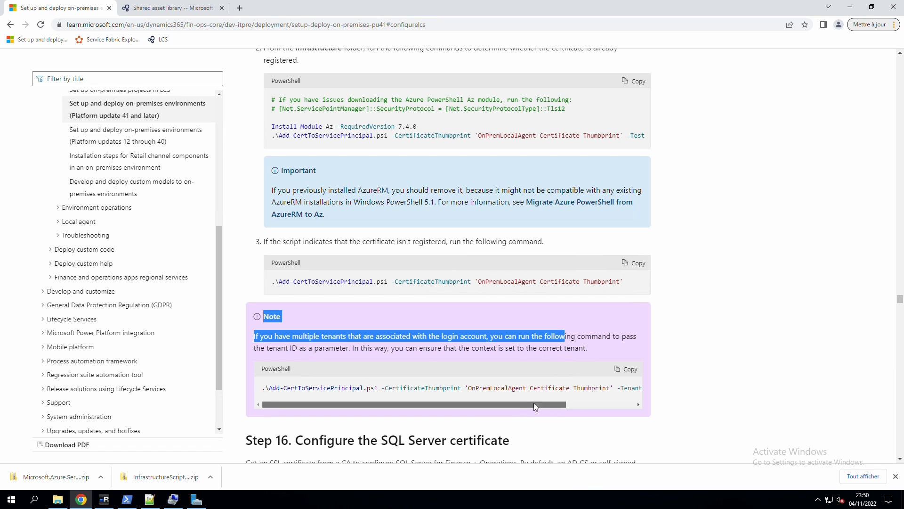
{"action": "left_click_drag", "start_coordinate": [533, 403], "coordinate": [612, 404]}
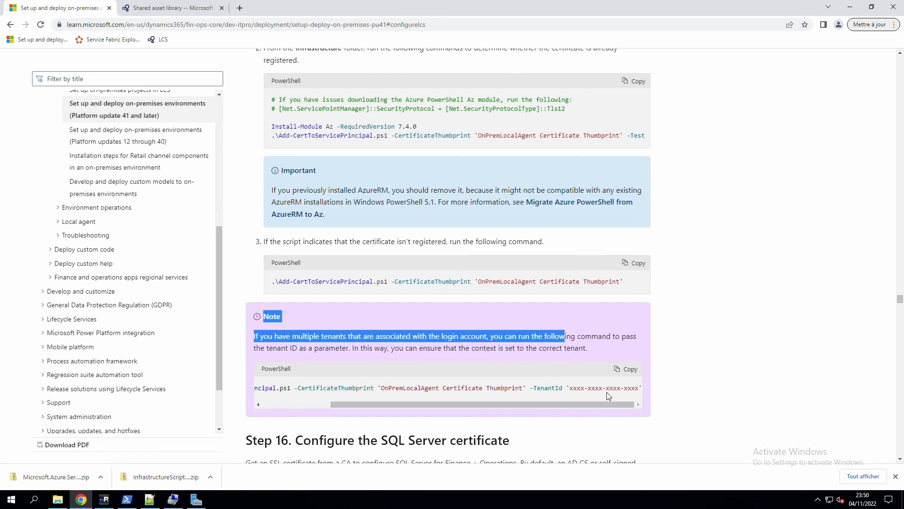
{"action": "left_click", "coordinate": [560, 354]}
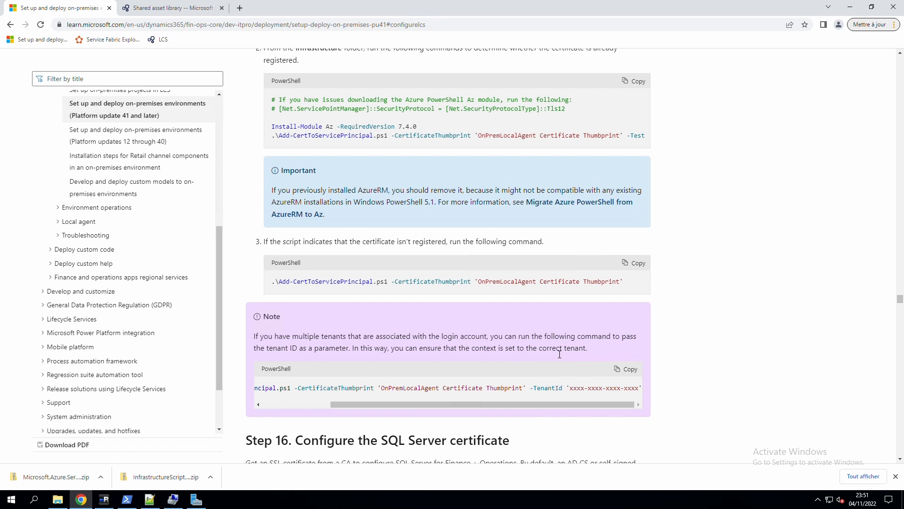
{"action": "scroll", "coordinate": [366, 324], "scroll_direction": "down", "scroll_amount": 8}
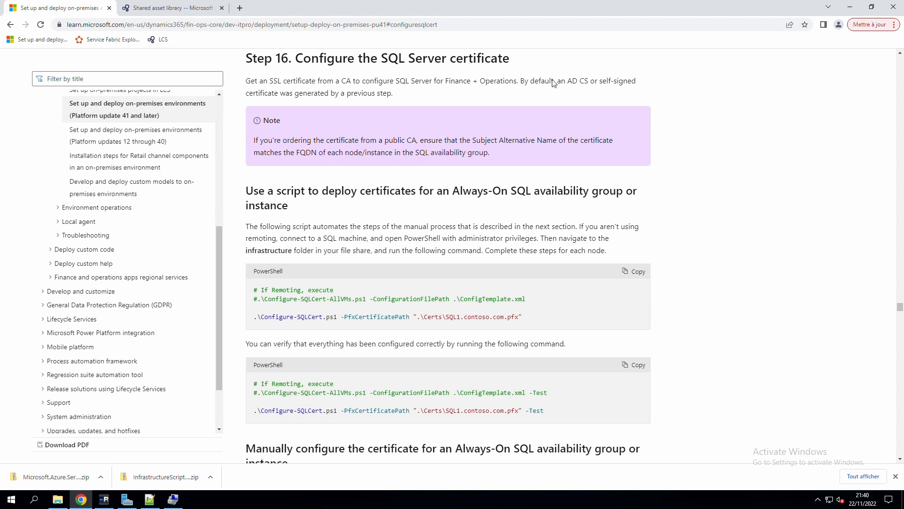
Highlight that a default SQL certificate was already generated, then switch to the Scripts folder window.
{"action": "left_click_drag", "start_coordinate": [563, 83], "coordinate": [593, 93]}
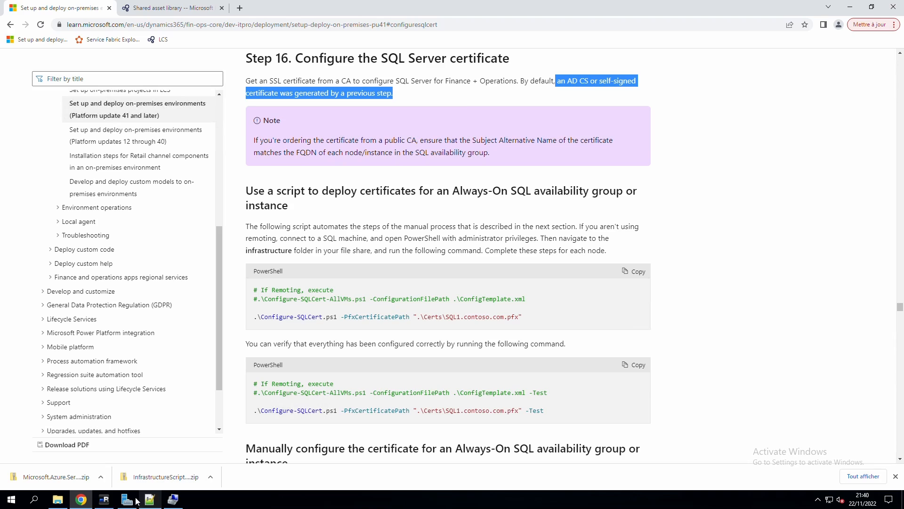
{"action": "left_click", "coordinate": [58, 498]}
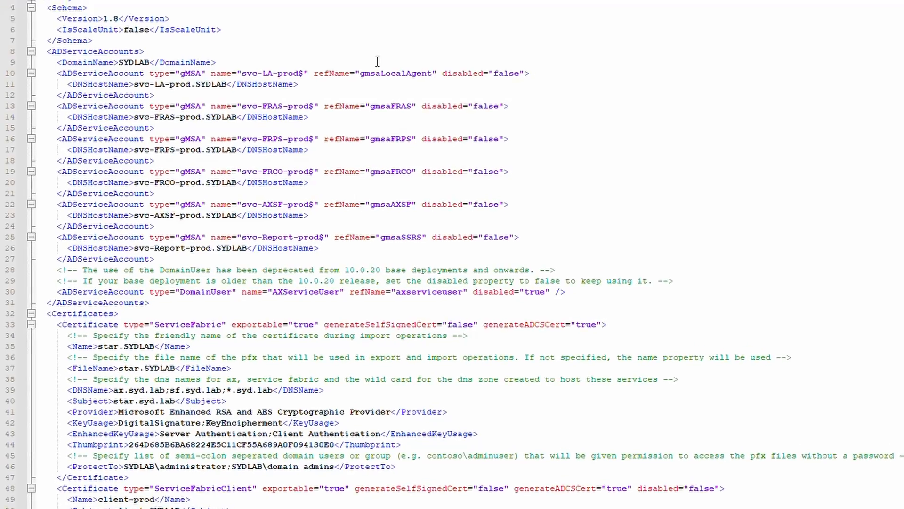
Review the SQLCluster entry's sql.syd.lab Name, DNSName, Thumbprint and ProtectTo values in ConfigTemplate.xml.
{"action": "scroll", "coordinate": [375, 62], "scroll_direction": "down", "scroll_amount": 11}
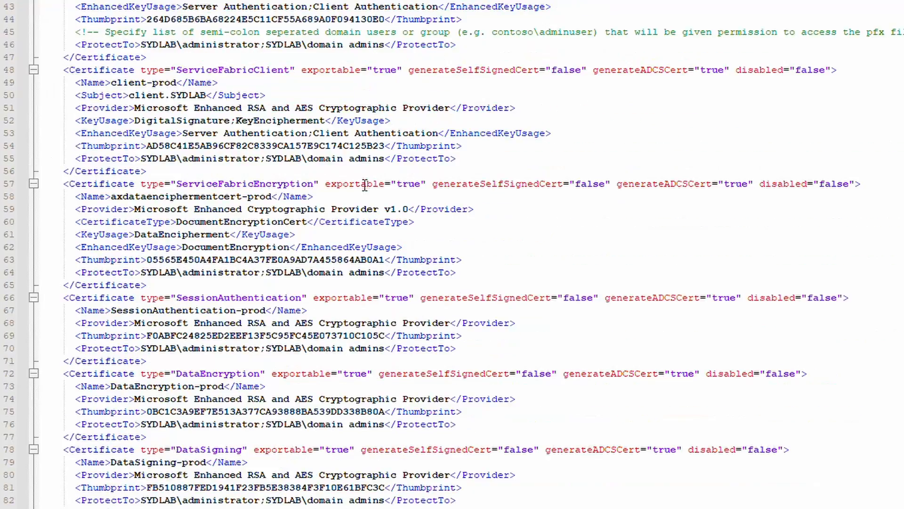
{"action": "scroll", "coordinate": [365, 185], "scroll_direction": "down", "scroll_amount": 15}
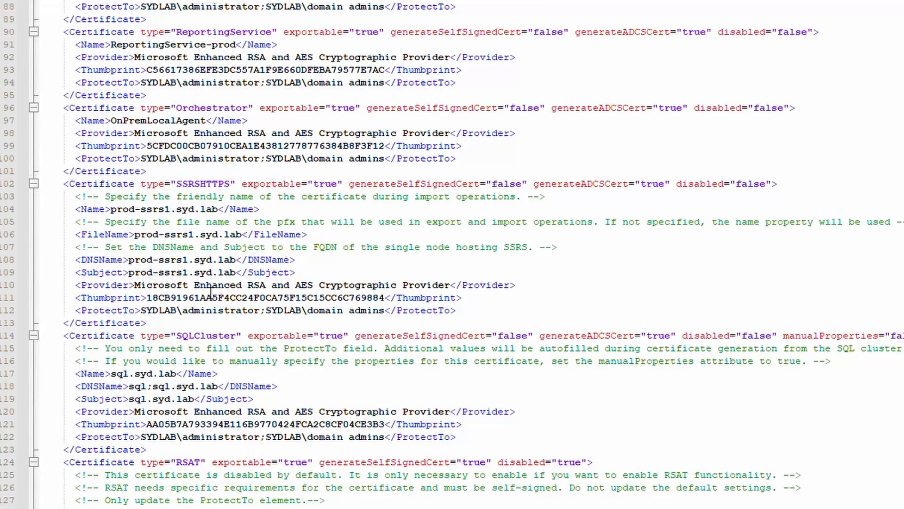
{"action": "scroll", "coordinate": [212, 292], "scroll_direction": "down", "scroll_amount": 5}
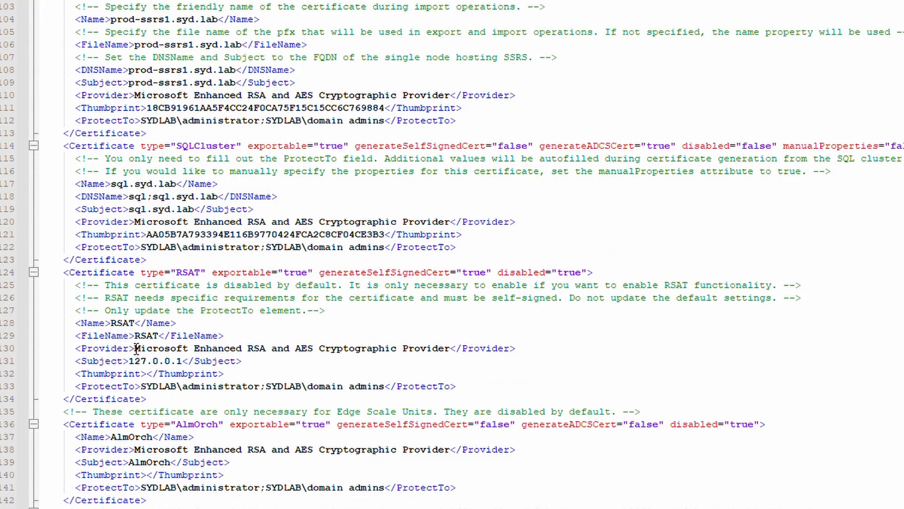
{"action": "left_click", "coordinate": [107, 202]}
{"action": "left_click_drag", "start_coordinate": [96, 189], "coordinate": [194, 210]}
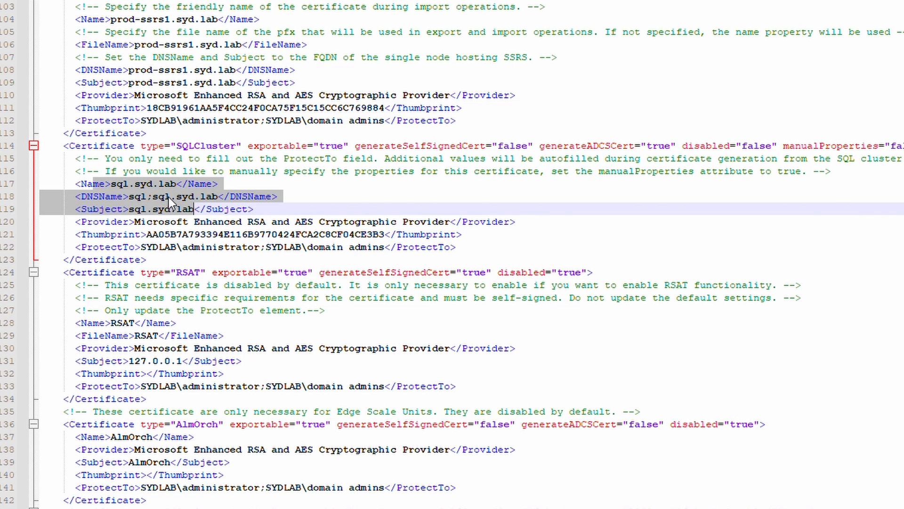
{"action": "double_click", "coordinate": [160, 235]}
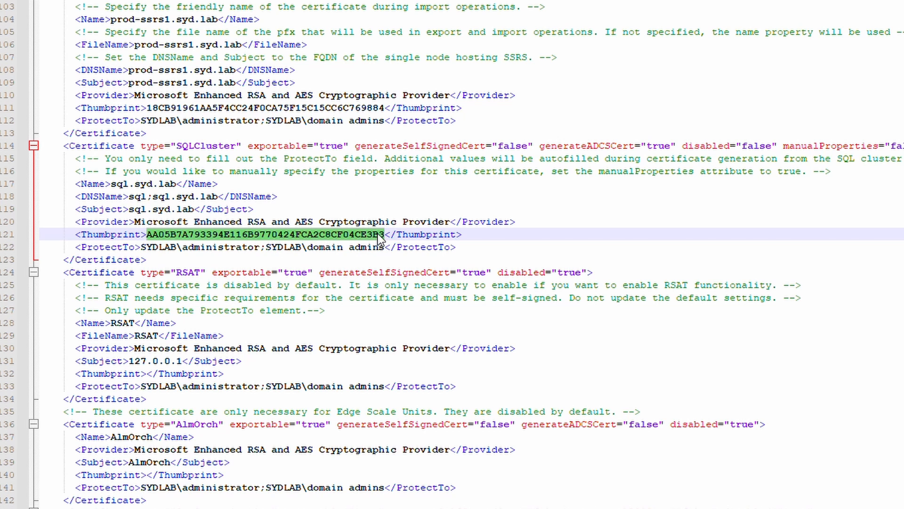
{"action": "left_click_drag", "start_coordinate": [141, 248], "coordinate": [385, 255]}
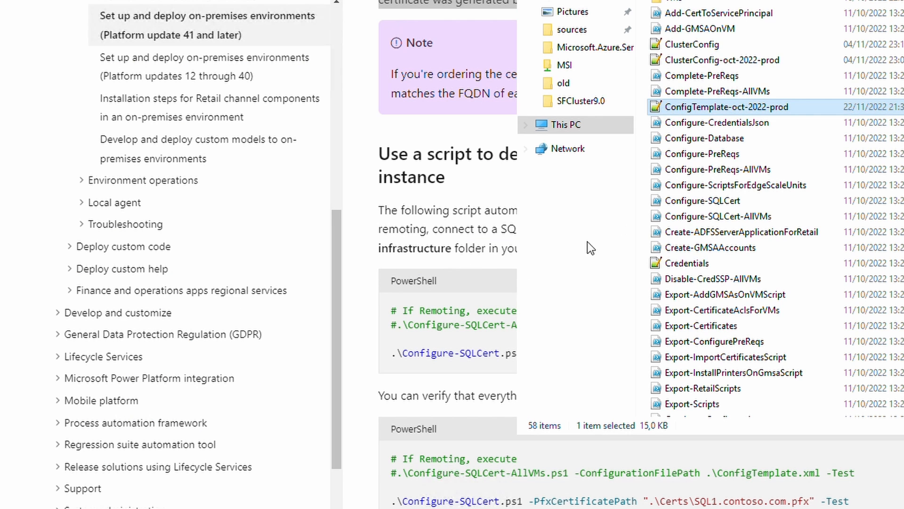
{"action": "left_click", "coordinate": [460, 196]}
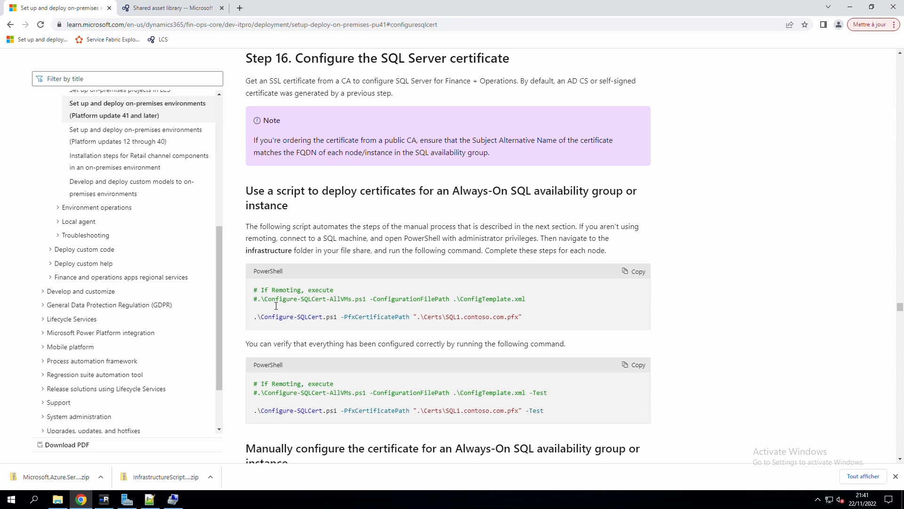
Copy the remote Configure-SQLCert-AllVMs command from the Microsoft Learn page.
{"action": "left_click_drag", "start_coordinate": [258, 302], "coordinate": [487, 301]}
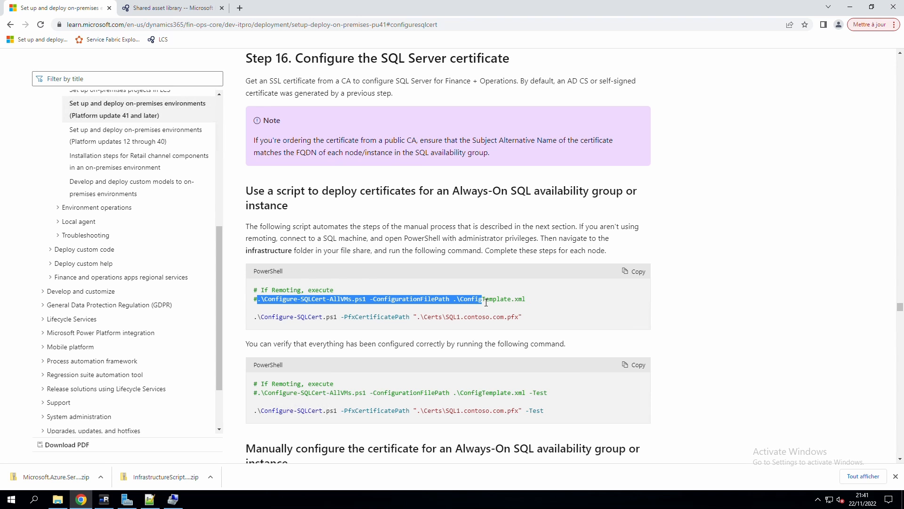
{"action": "right_click", "coordinate": [477, 304]}
{"action": "left_click", "coordinate": [488, 311]}
Scroll down to the 'Manually configure the certificate' section with the ForceEncryption steps.
{"action": "scroll", "coordinate": [424, 330], "scroll_direction": "down", "scroll_amount": 2}
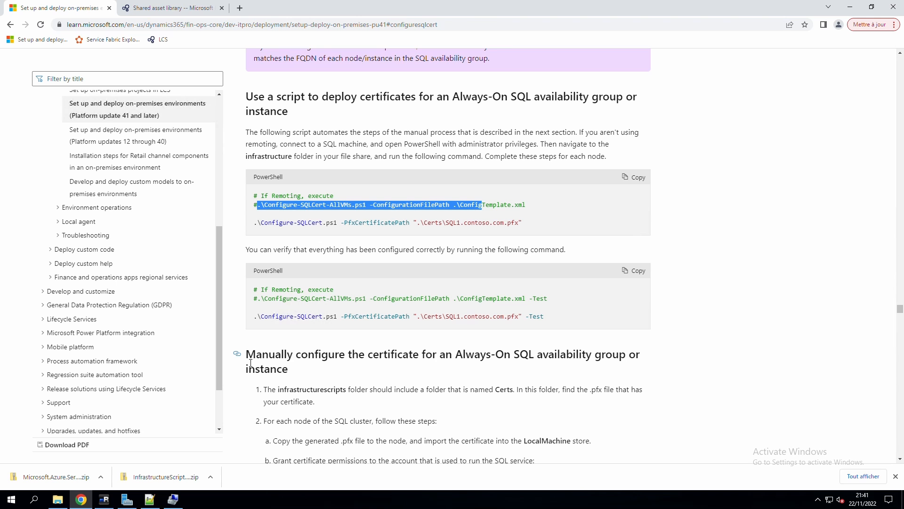
{"action": "left_click_drag", "start_coordinate": [250, 361], "coordinate": [319, 363]}
{"action": "scroll", "coordinate": [415, 359], "scroll_direction": "down", "scroll_amount": 2}
{"action": "left_click", "coordinate": [411, 308]}
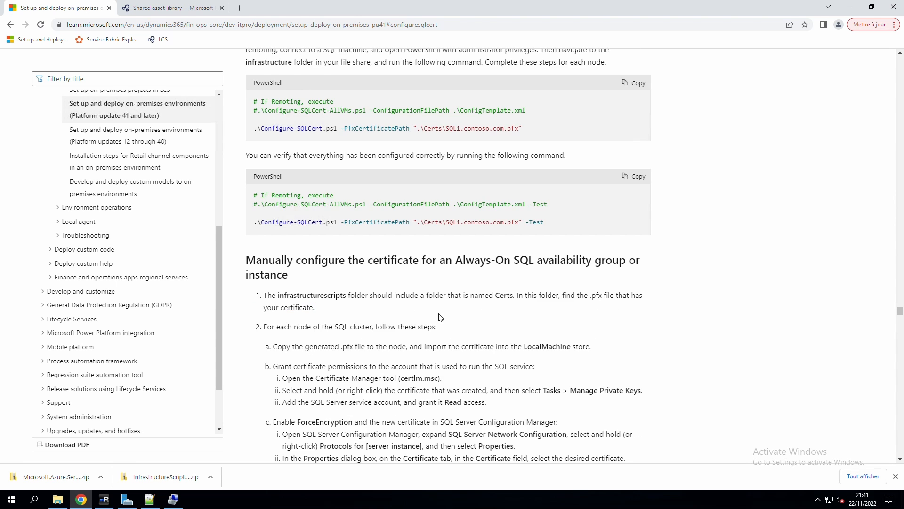
{"action": "scroll", "coordinate": [439, 317], "scroll_direction": "down", "scroll_amount": 3}
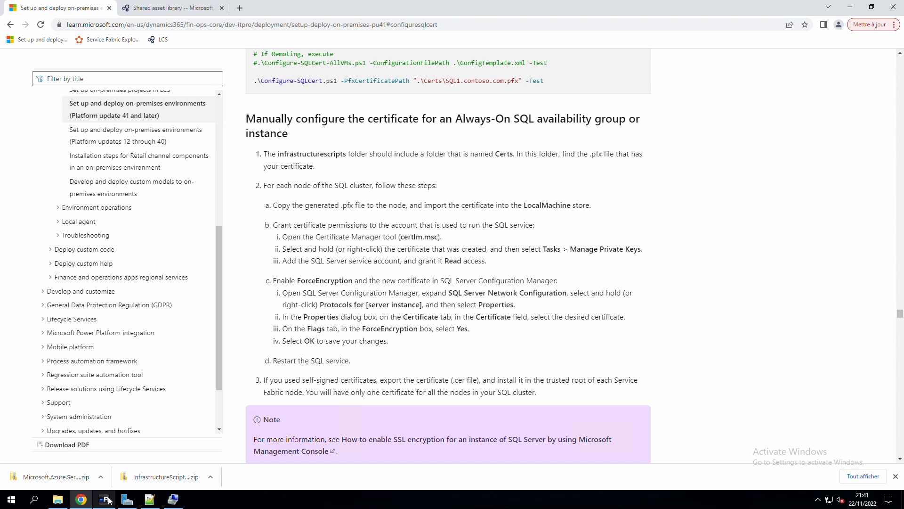
Open an administrator PowerShell window in the infrastructure Scripts folder.
{"action": "left_click", "coordinate": [58, 499]}
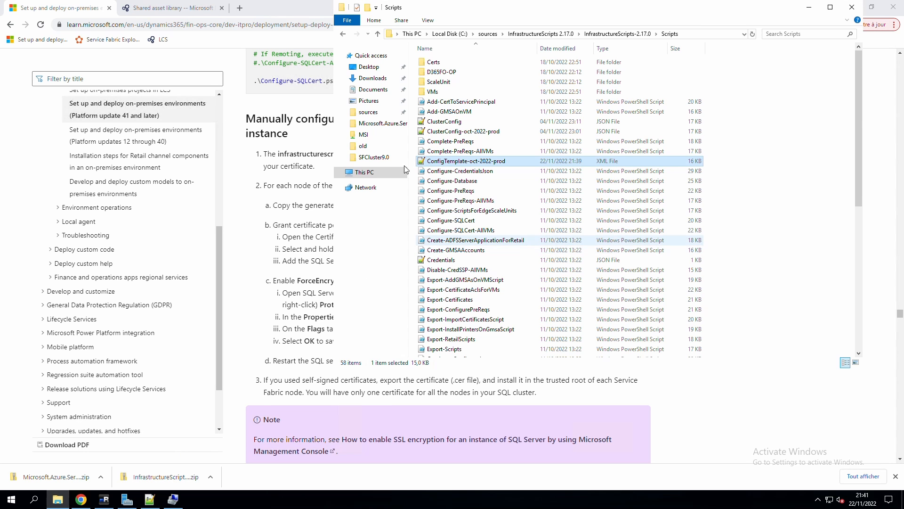
{"action": "left_click", "coordinate": [347, 20]}
{"action": "mouse_move", "coordinate": [388, 57]}
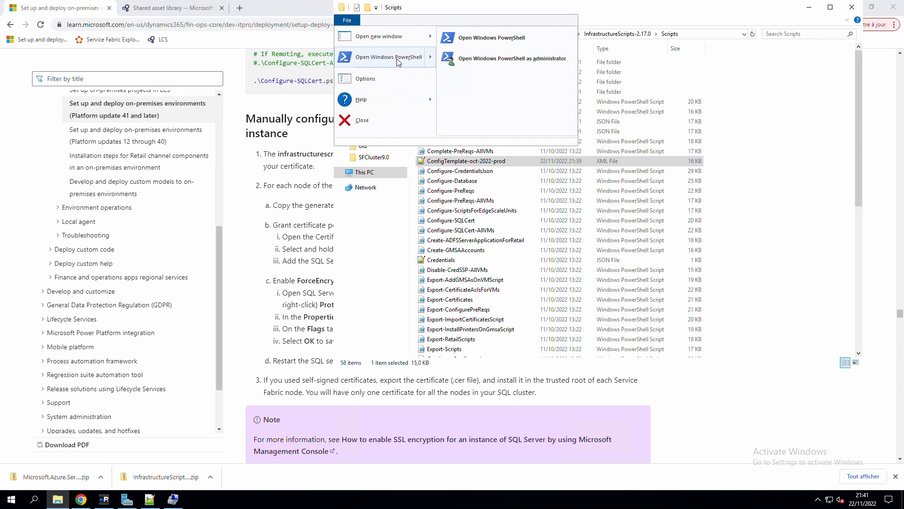
{"action": "left_click", "coordinate": [505, 58]}
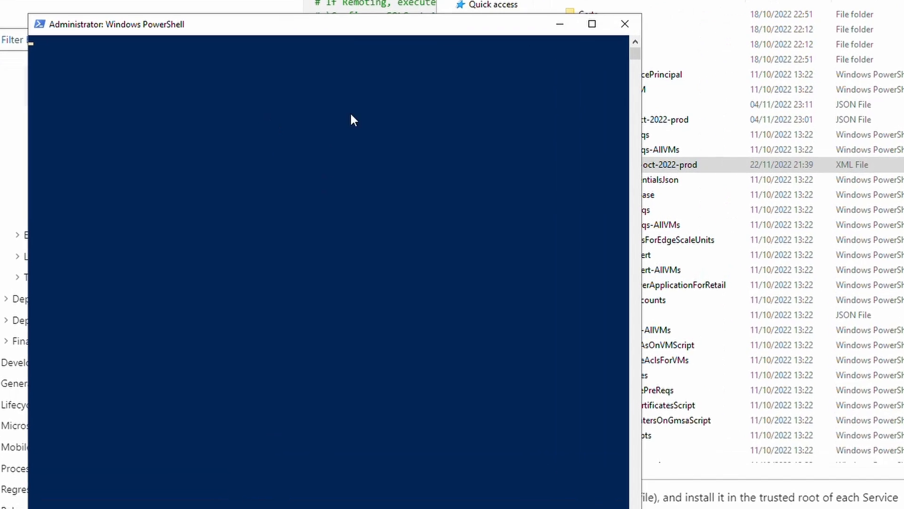
Run .\Configure-SQLCert-AllVMs.ps1 with ConfigTemplate-oct-2022-prod.xml and enter the certificate installation password.
{"action": "right_click", "coordinate": [405, 147]}
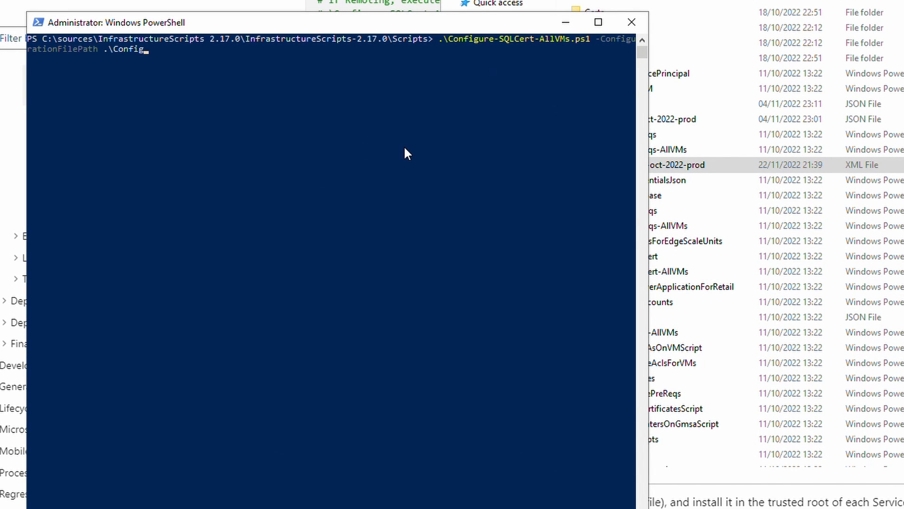
{"action": "key", "text": "Tab"}
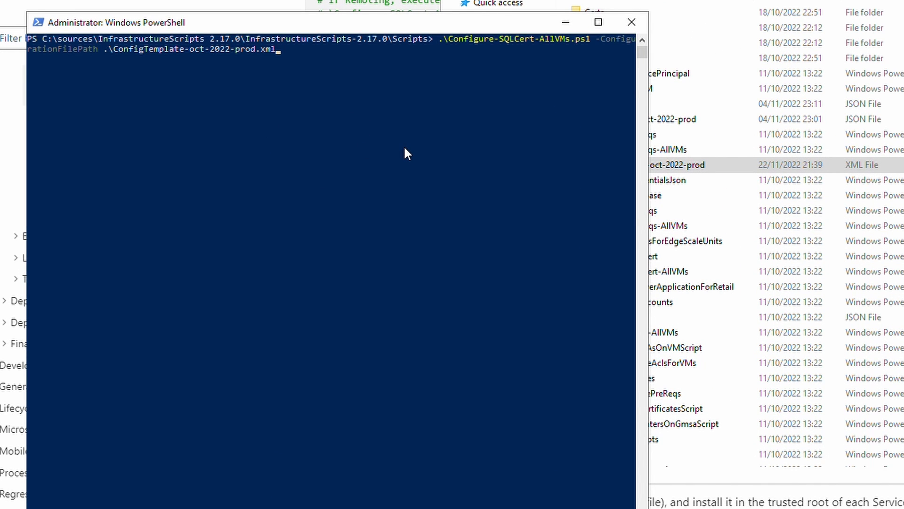
{"action": "key", "text": "Return"}
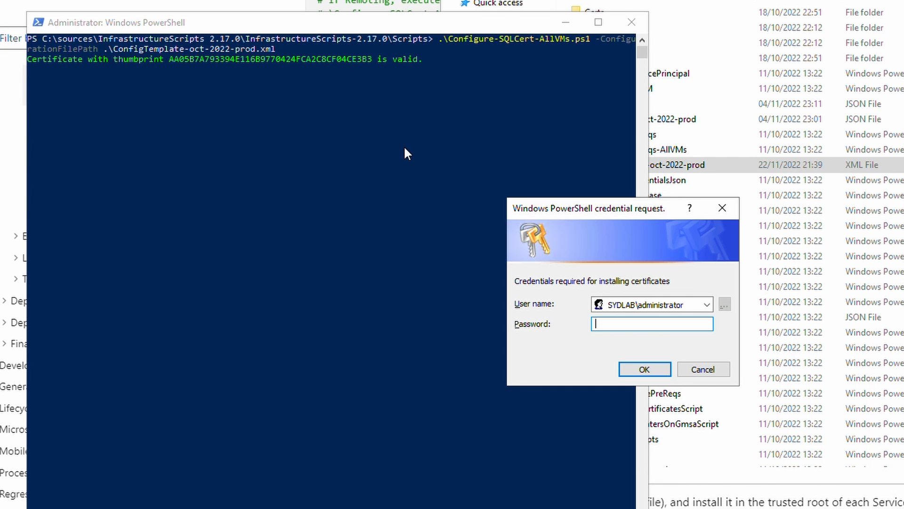
{"action": "type", "text": "**********"}
{"action": "key", "text": "Return"}
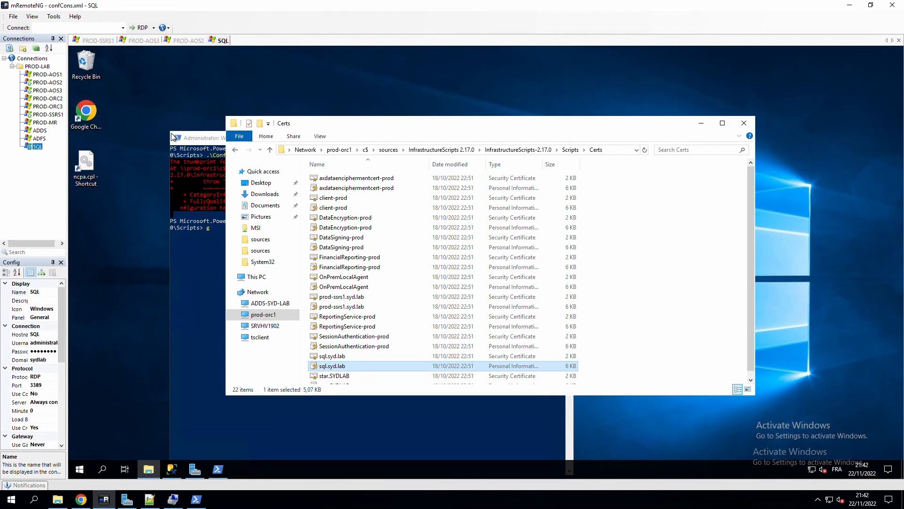
Close the remote Certs folder and launch SQL Server 2019 Configuration Manager.
{"action": "left_click", "coordinate": [744, 123]}
{"action": "left_click", "coordinate": [85, 469]}
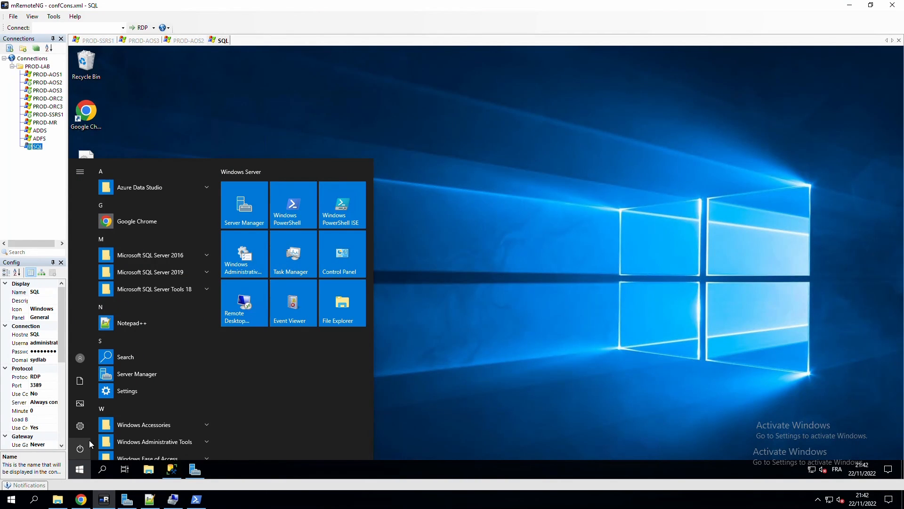
{"action": "left_click", "coordinate": [166, 290]}
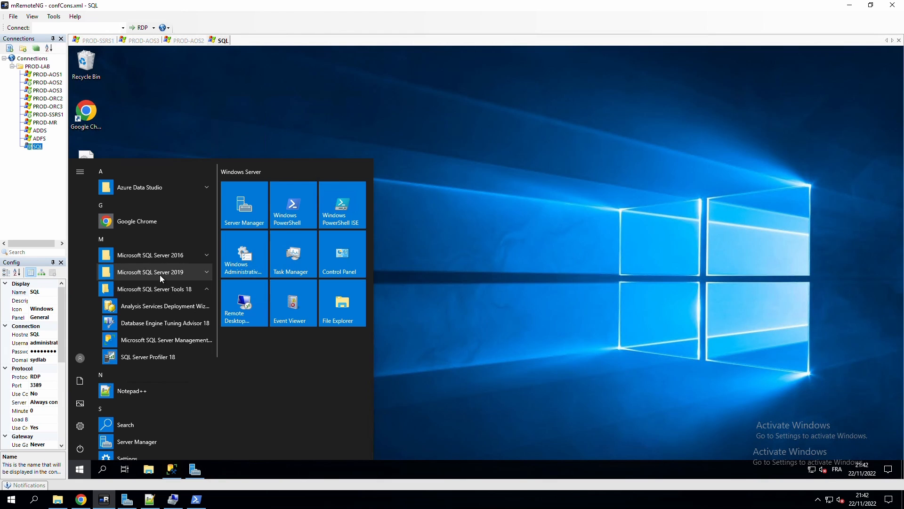
{"action": "left_click", "coordinate": [151, 272]}
{"action": "left_click", "coordinate": [142, 294]}
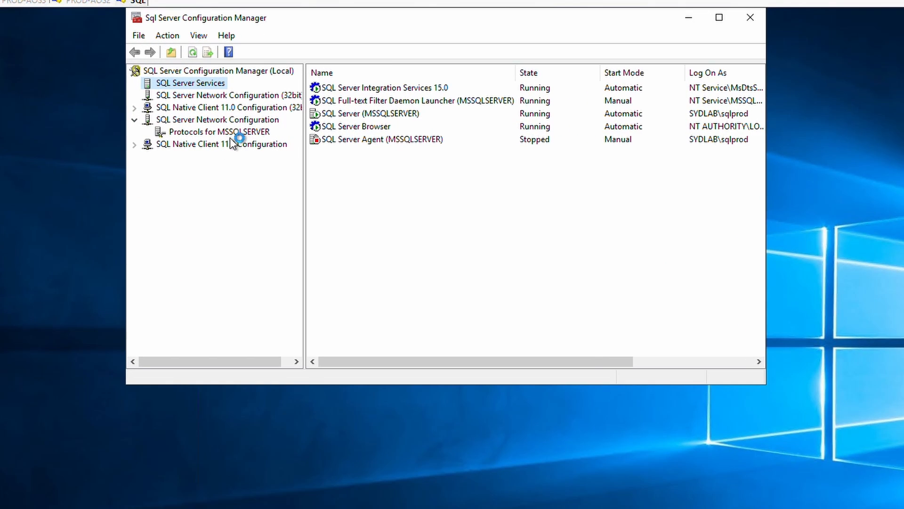
Check that Force Encryption is enabled in the MSSQLSERVER protocol properties.
{"action": "left_click", "coordinate": [288, 135]}
{"action": "right_click", "coordinate": [232, 140]}
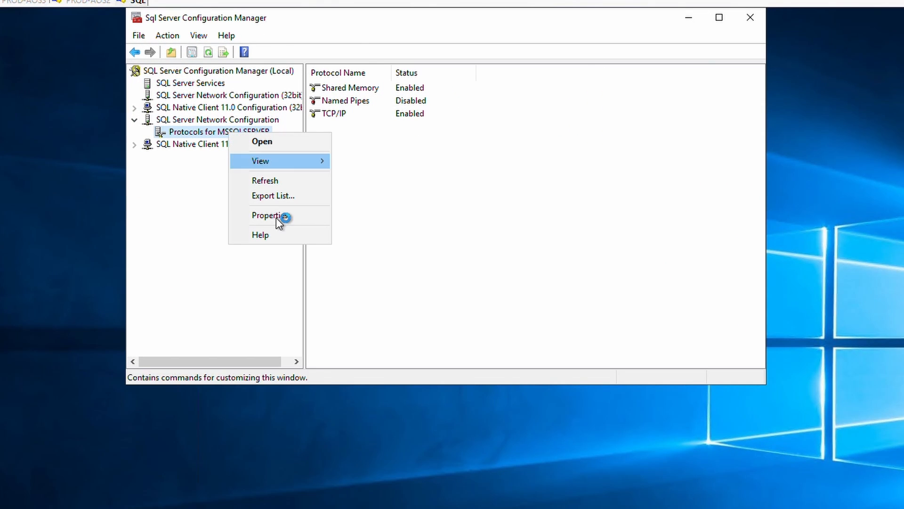
{"action": "left_click", "coordinate": [276, 217]}
{"action": "left_click", "coordinate": [435, 104]}
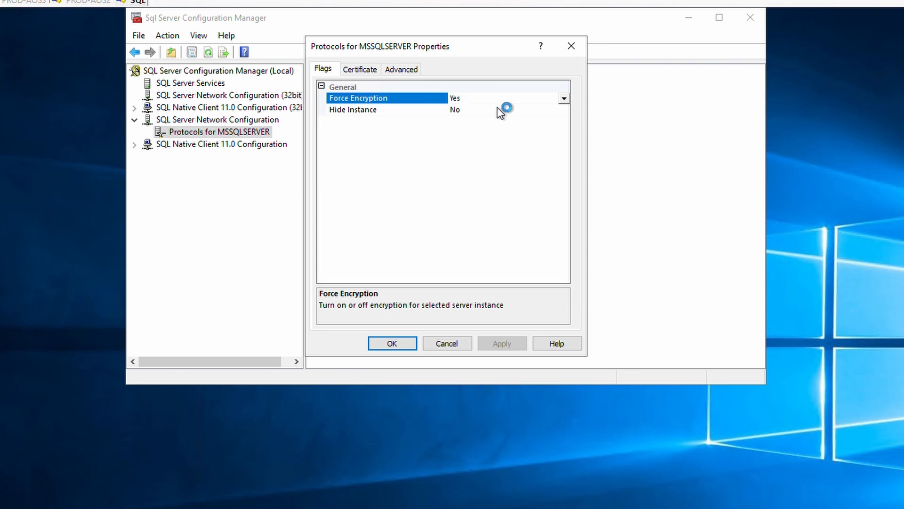
Inspect the assigned sql.syd.lab certificate's thumbprint, then close without changes.
{"action": "left_click", "coordinate": [368, 74]}
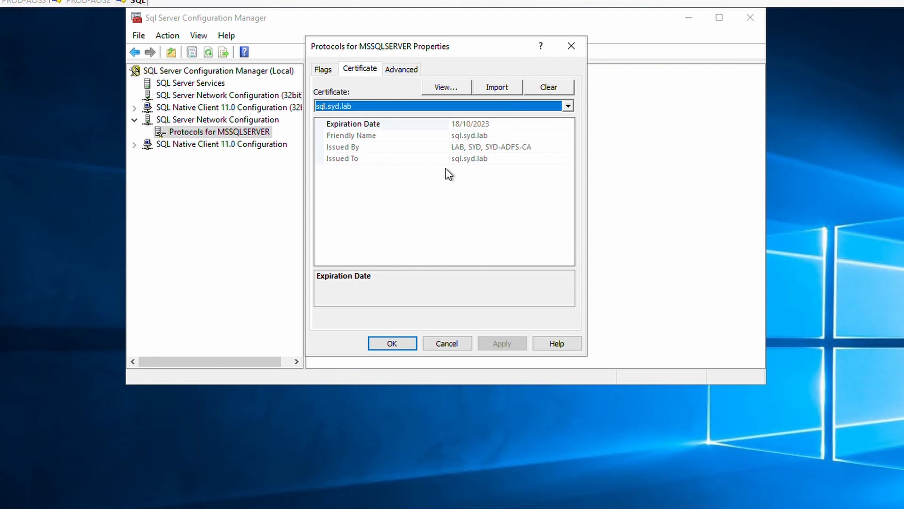
{"action": "left_click", "coordinate": [434, 87]}
{"action": "left_click", "coordinate": [387, 121]}
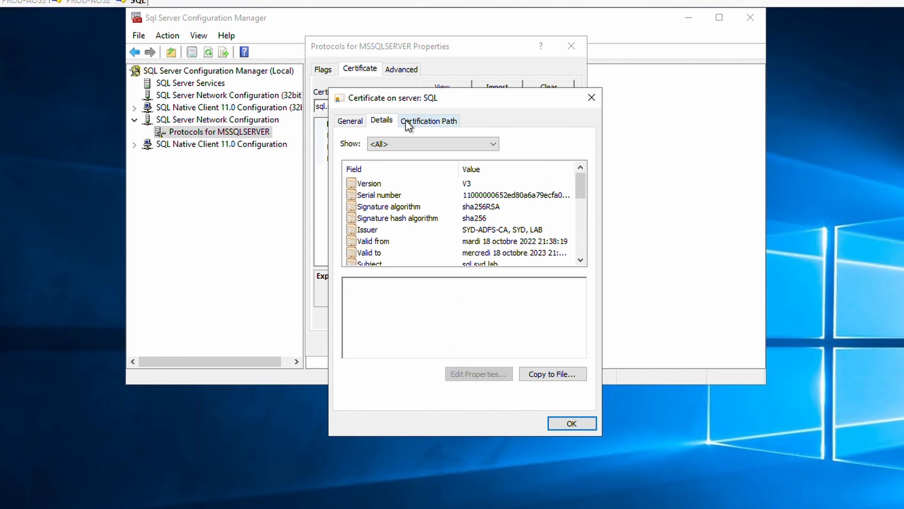
{"action": "left_click", "coordinate": [584, 252]}
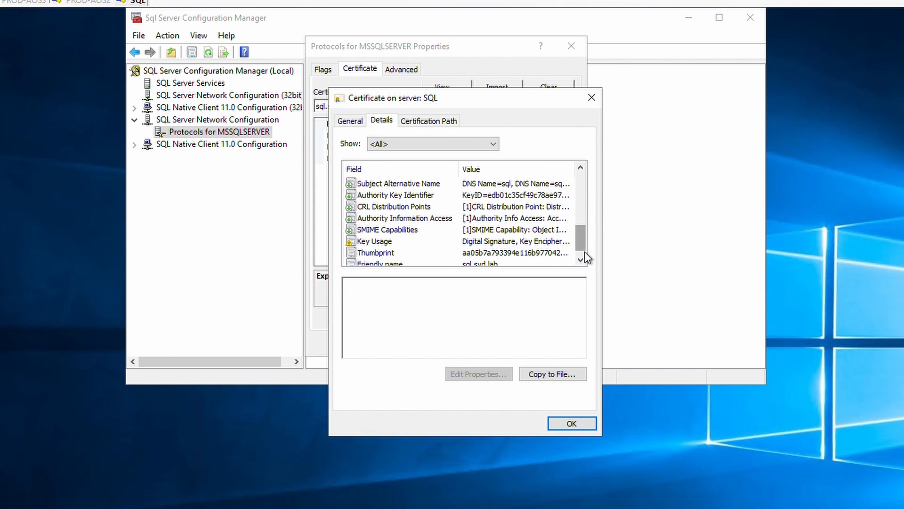
{"action": "left_click", "coordinate": [489, 254]}
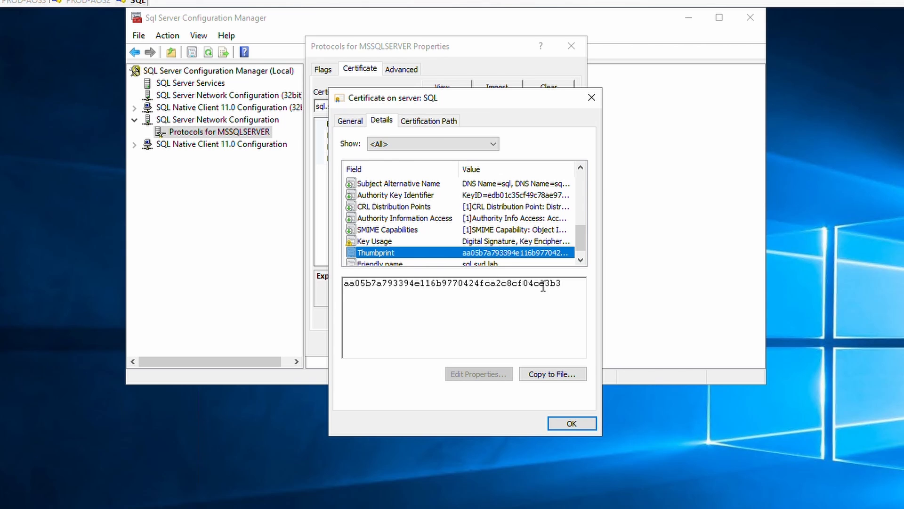
{"action": "left_click", "coordinate": [572, 424]}
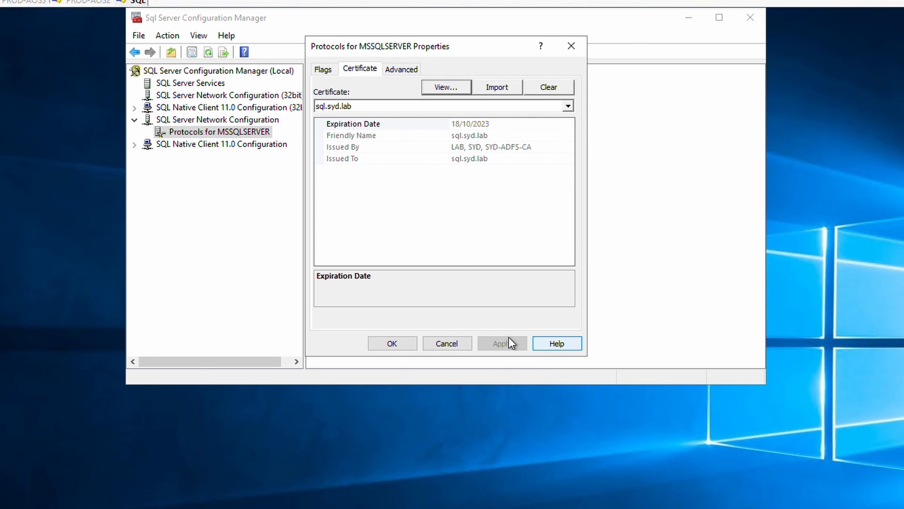
{"action": "left_click", "coordinate": [455, 346]}
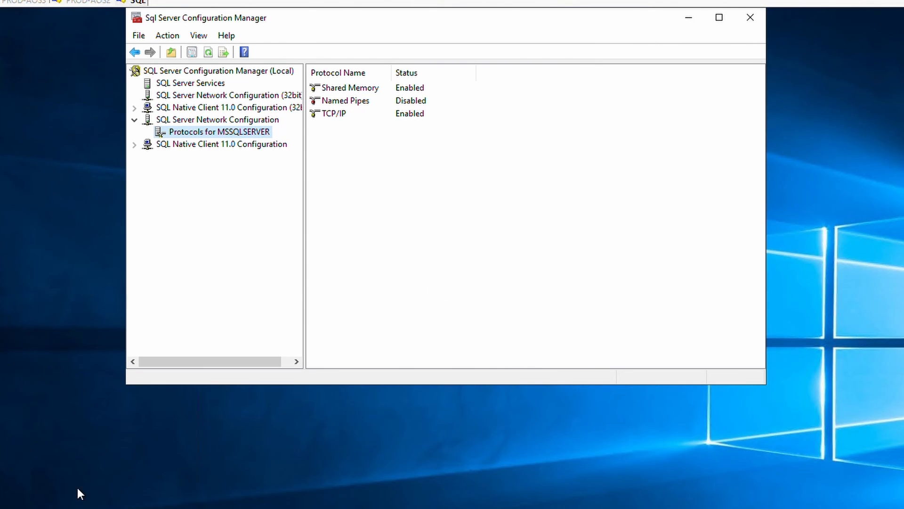
Review the SQL Server (MSSQLSERVER) service in the SQL Server Services list.
{"action": "left_click", "coordinate": [210, 86]}
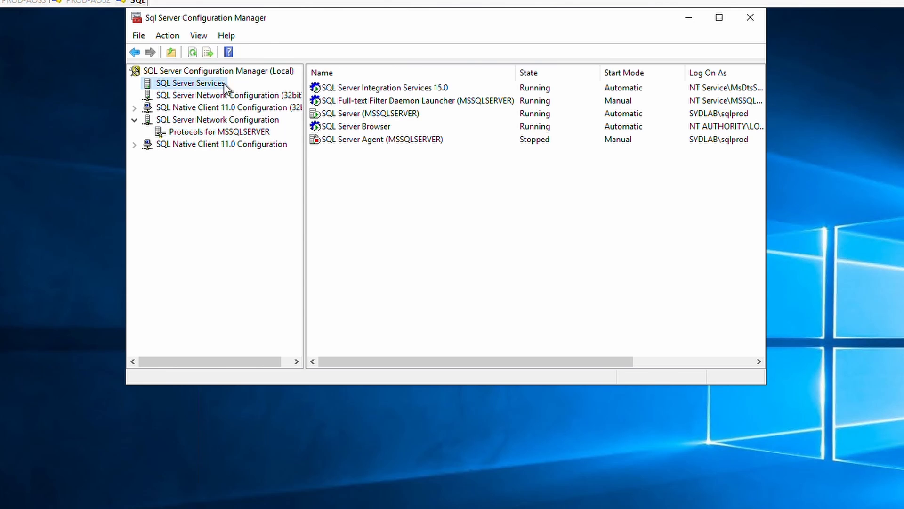
{"action": "left_click_drag", "start_coordinate": [766, 118], "coordinate": [902, 116]}
{"action": "left_click", "coordinate": [732, 119]}
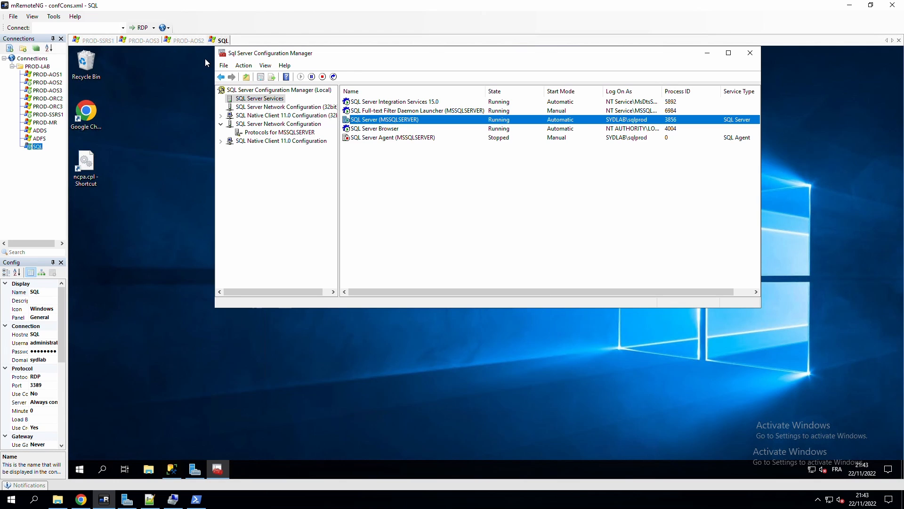
Go back to the deployment docs at Step 17, Configure the databases.
{"action": "left_click", "coordinate": [81, 499]}
{"action": "scroll", "coordinate": [442, 152], "scroll_direction": "down", "scroll_amount": 8}
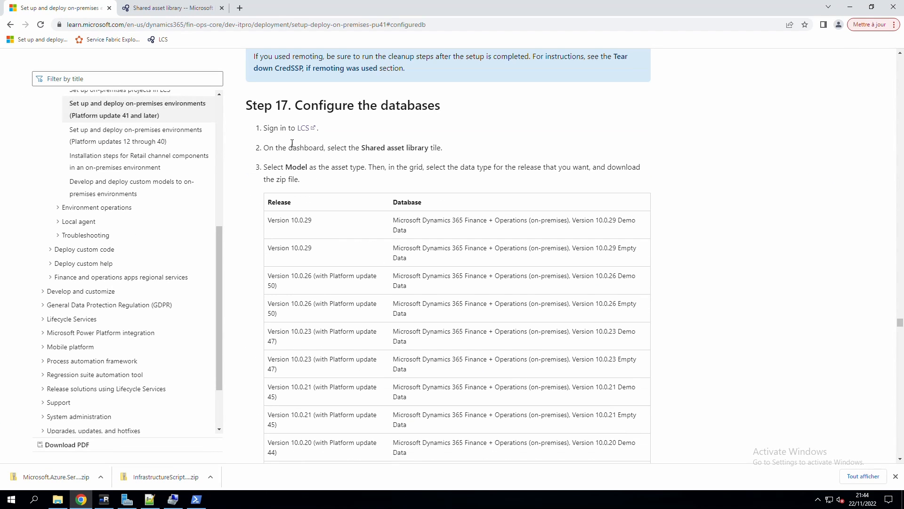
{"action": "left_click", "coordinate": [242, 106]}
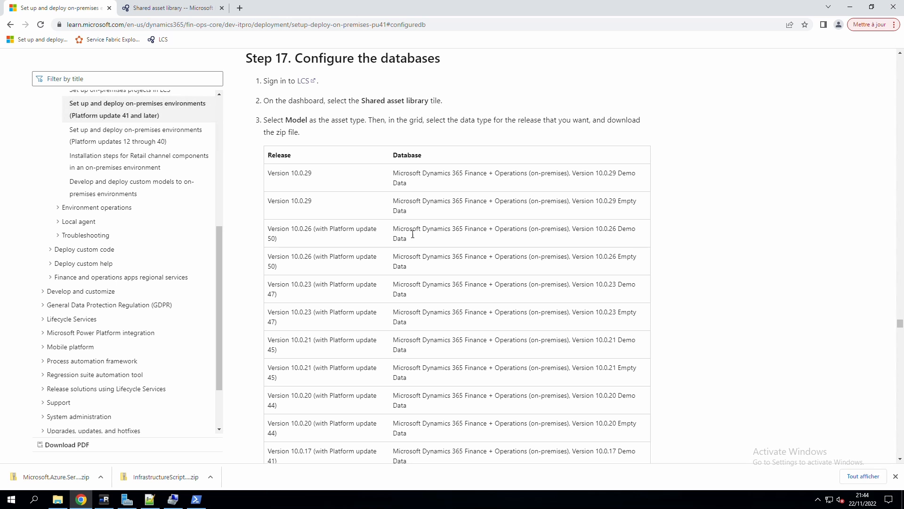
Select the Version 10.0.29 Empty Data database among the Model assets in the Shared asset library.
{"action": "left_click_drag", "start_coordinate": [361, 101], "coordinate": [404, 101]}
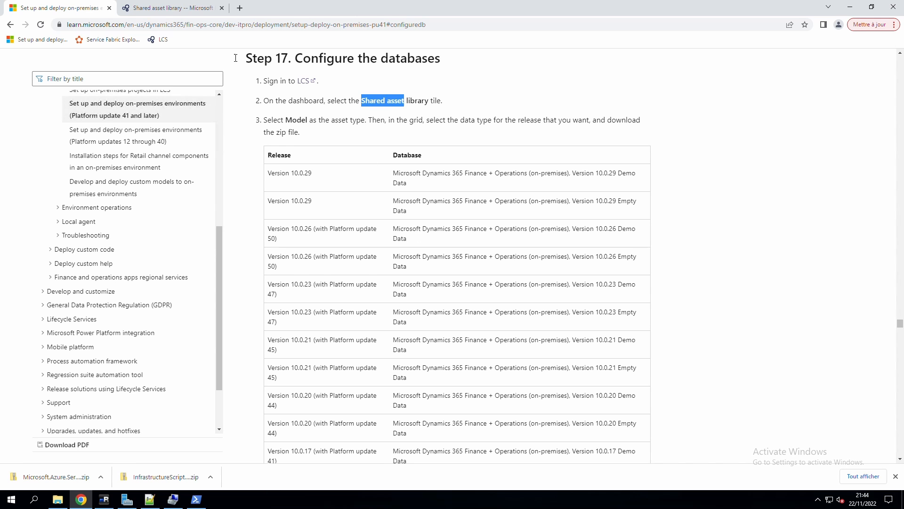
{"action": "left_click", "coordinate": [168, 8]}
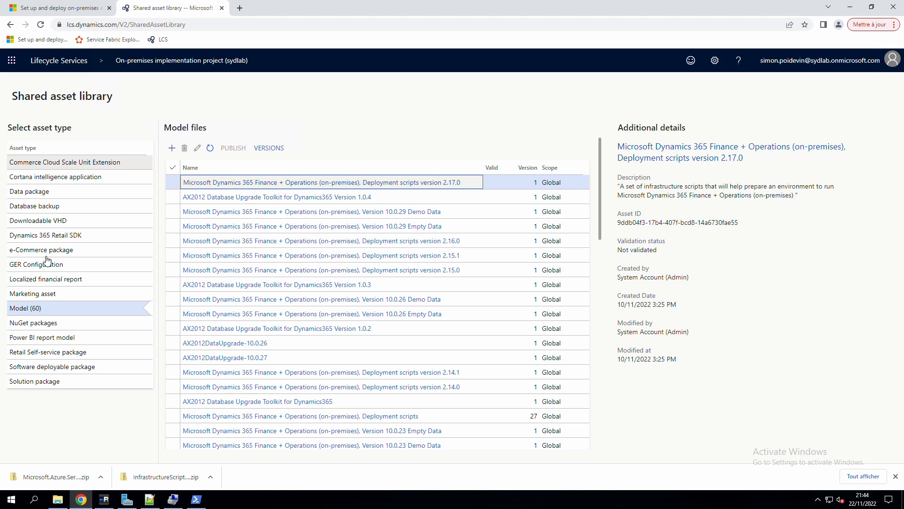
{"action": "left_click", "coordinate": [22, 310]}
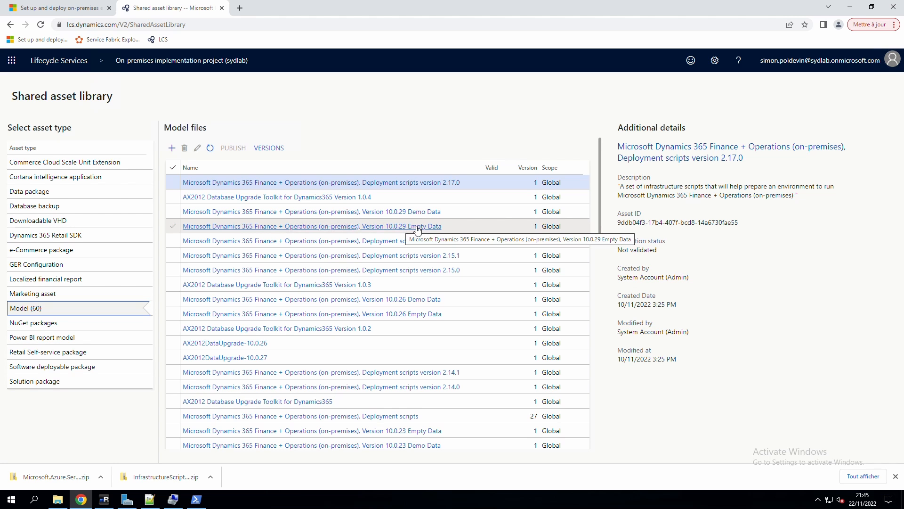
{"action": "left_click", "coordinate": [416, 227]}
{"action": "key", "text": "alt+Tab"}
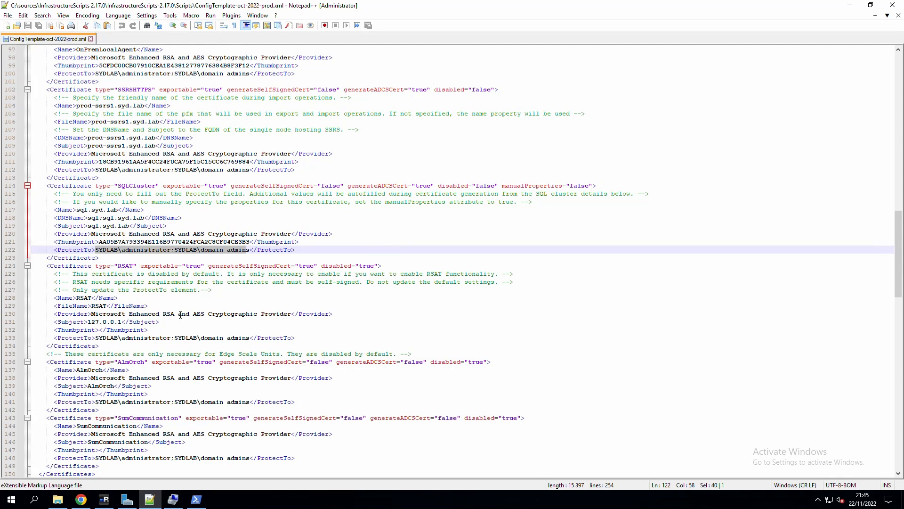
Place the cursor inside the empty axDB BackupFile element of the config template.
{"action": "left_click", "coordinate": [174, 306]}
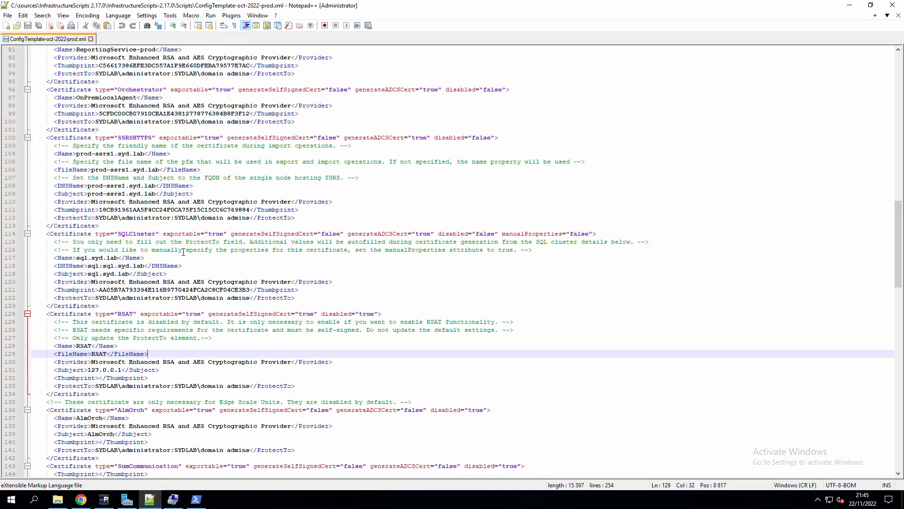
{"action": "scroll", "coordinate": [186, 260], "scroll_direction": "down", "scroll_amount": 3}
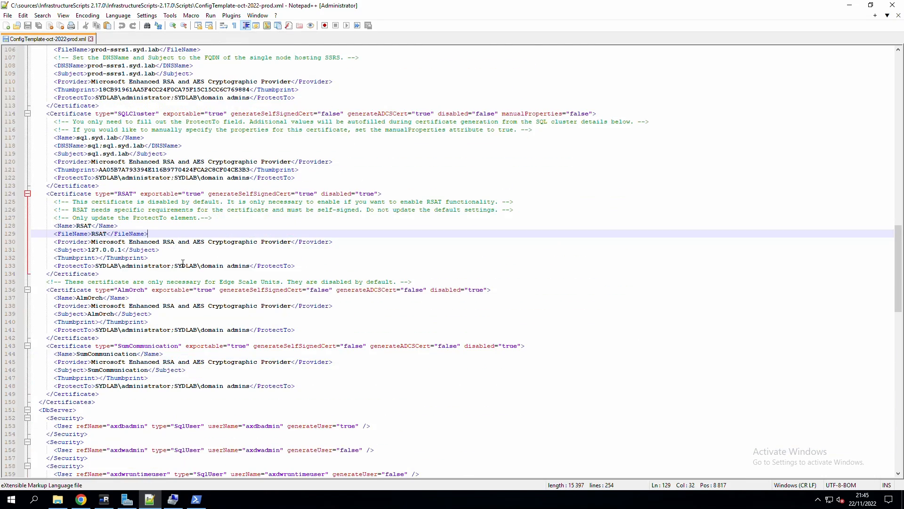
{"action": "scroll", "coordinate": [183, 262], "scroll_direction": "down", "scroll_amount": 5}
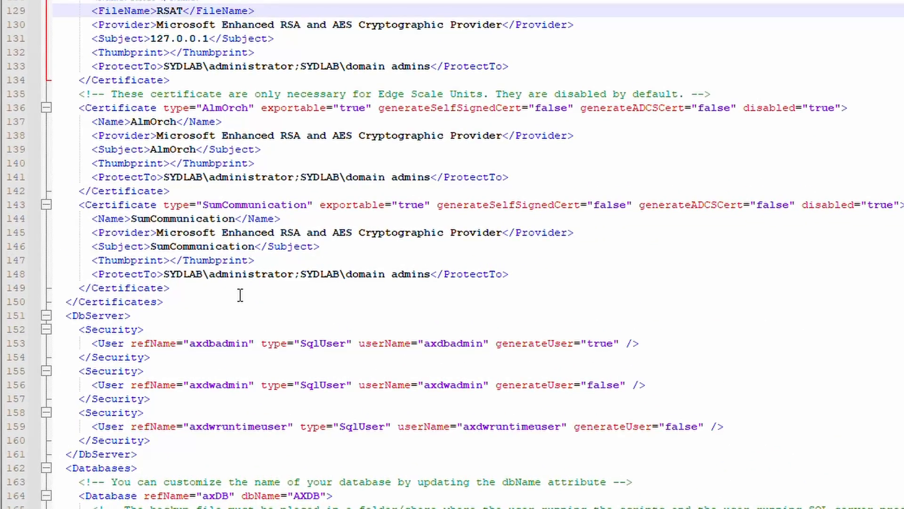
{"action": "scroll", "coordinate": [240, 296], "scroll_direction": "down", "scroll_amount": 2}
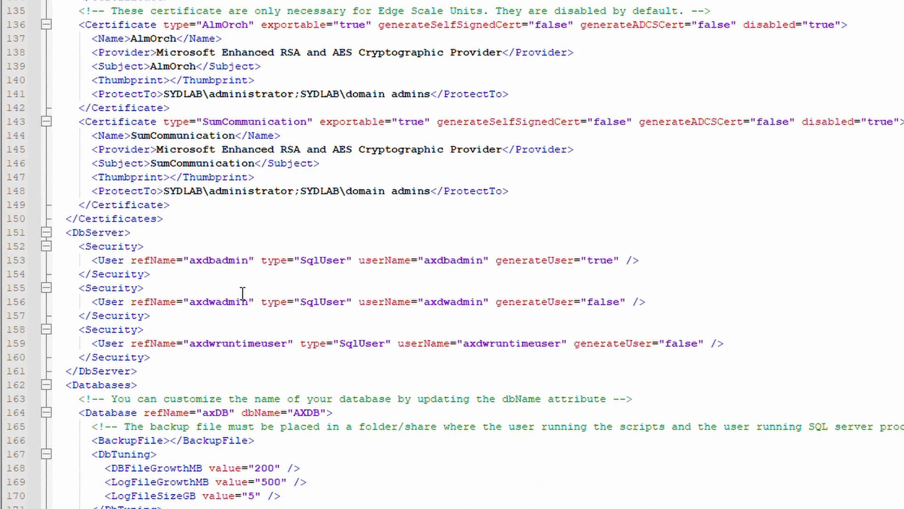
{"action": "left_click", "coordinate": [169, 440]}
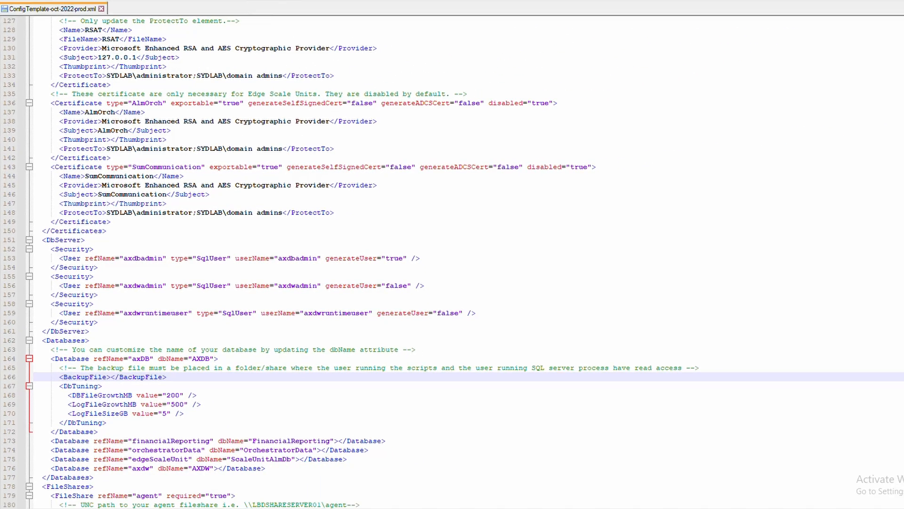
Copy the full path of AxBootstrapDB_Empty.bak from the \\test-orc1\MSI\backup share.
{"action": "left_click", "coordinate": [95, 507]}
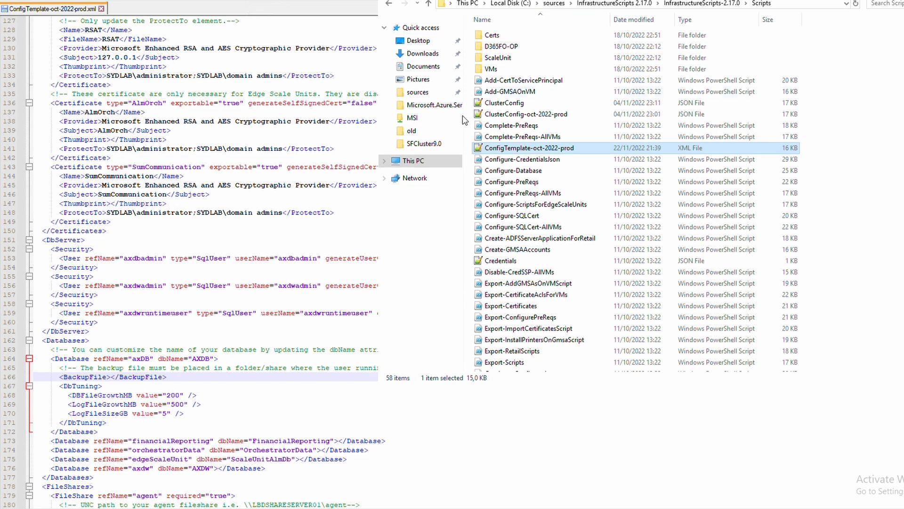
{"action": "left_click", "coordinate": [415, 119]}
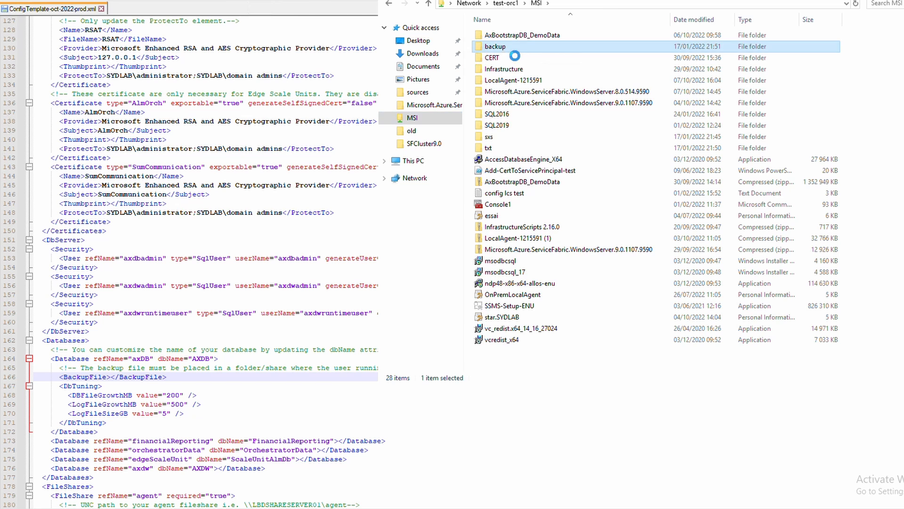
{"action": "double_click", "coordinate": [502, 47]}
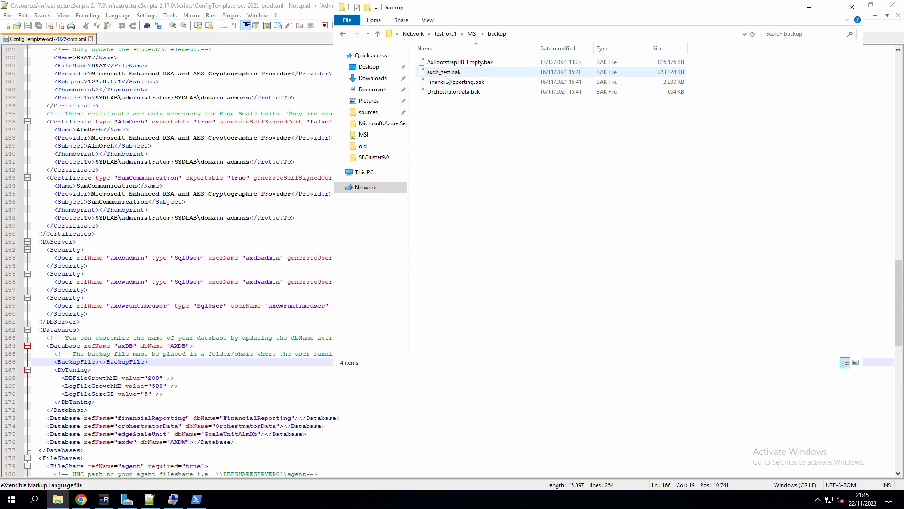
{"action": "right_click", "coordinate": [476, 66]}
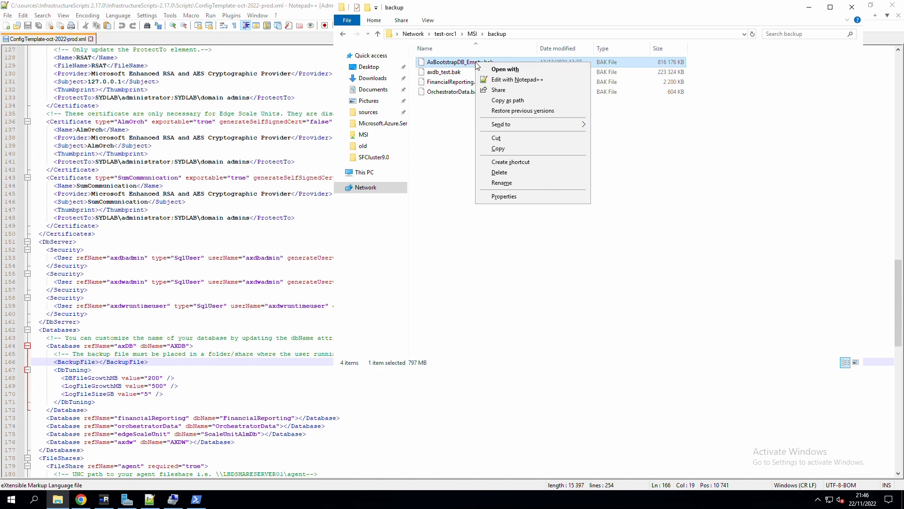
{"action": "left_click", "coordinate": [514, 100]}
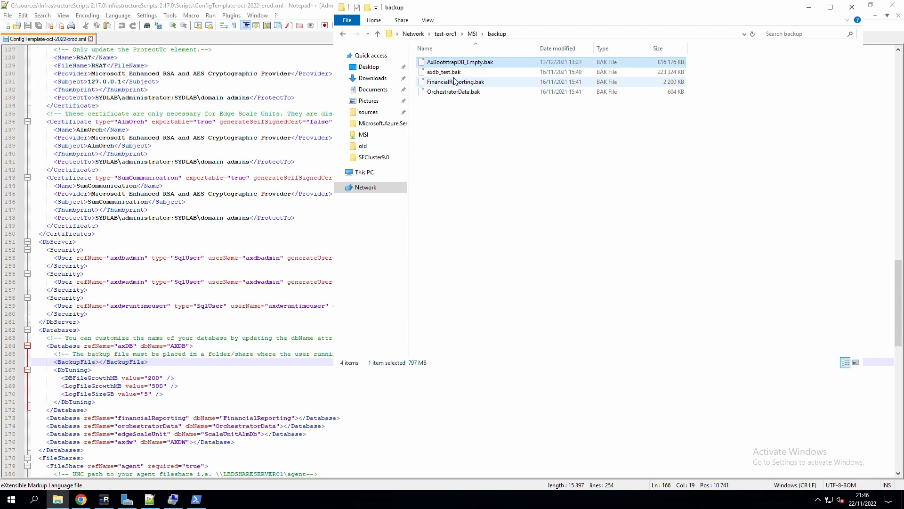
Paste the backup path into BackupFile and remove its surrounding quotes.
{"action": "left_click", "coordinate": [100, 362]}
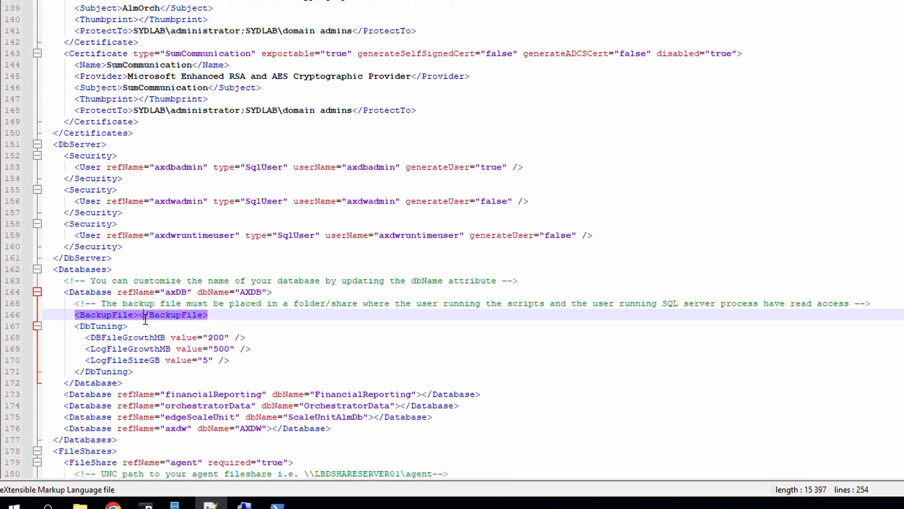
{"action": "key", "text": "ctrl+v"}
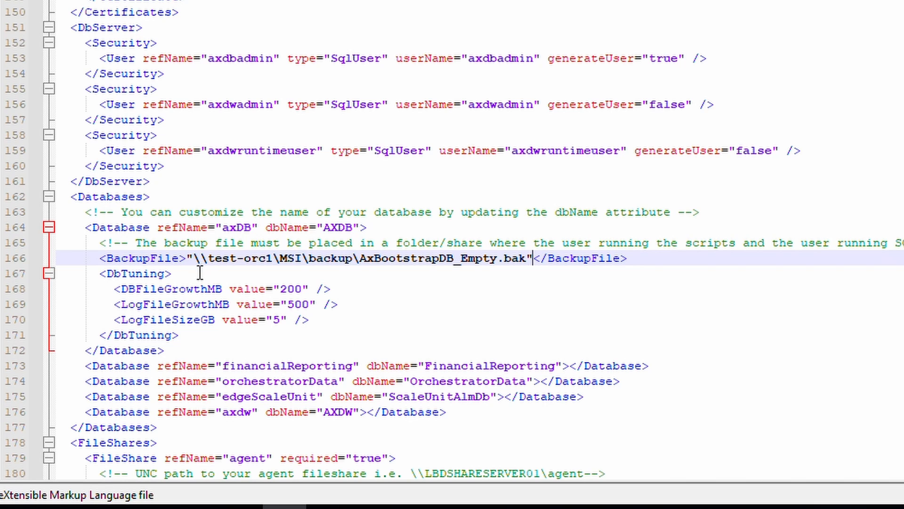
{"action": "left_click", "coordinate": [195, 262]}
{"action": "key", "text": "BackSpace"}
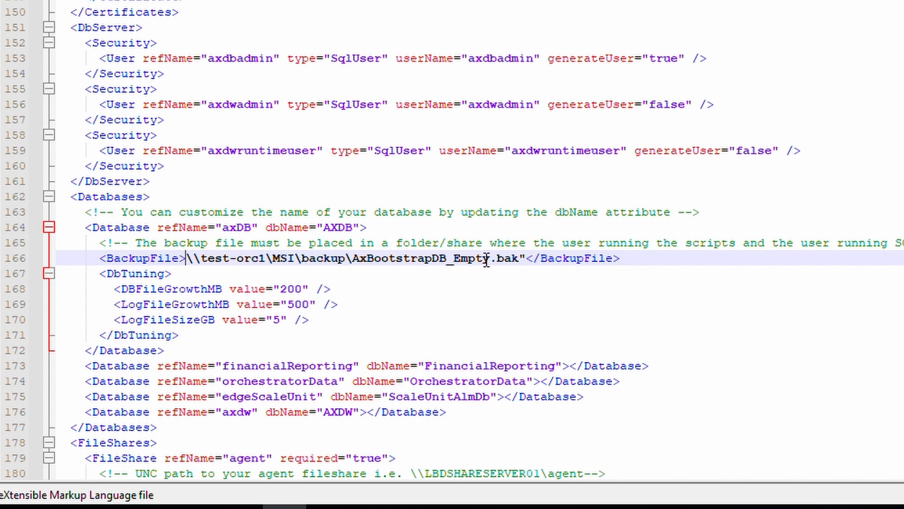
{"action": "left_click", "coordinate": [522, 265]}
{"action": "key", "text": "Delete"}
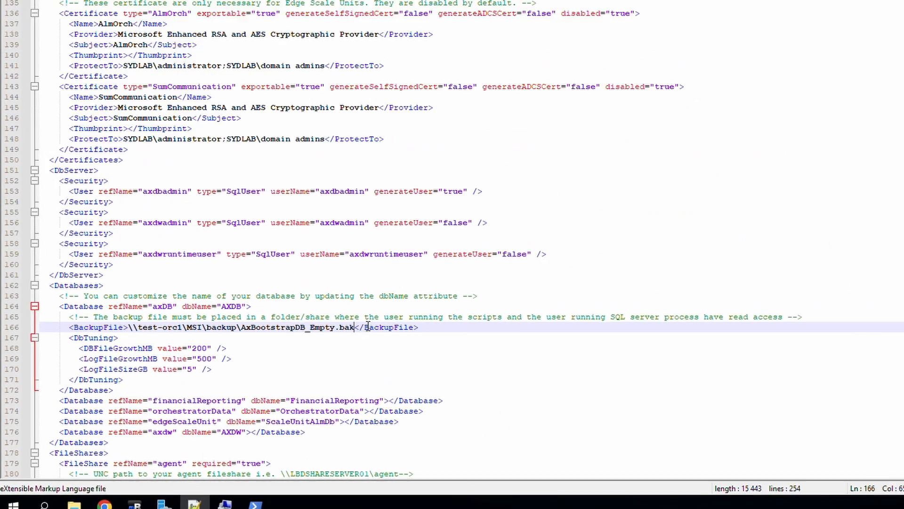
{"action": "left_click", "coordinate": [81, 500]}
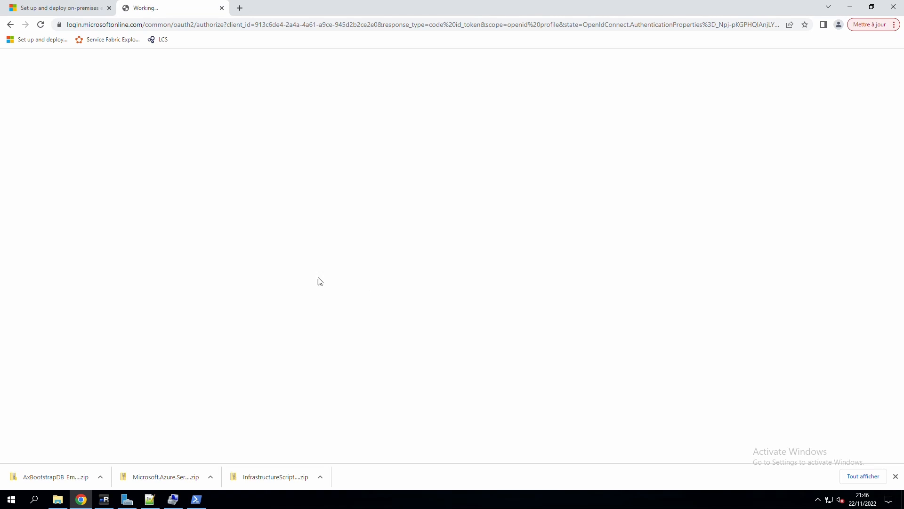
Copy the OrchestratorData Initialize-Database command from the 'Configure the OrchestratorData database' section.
{"action": "left_click", "coordinate": [69, 5]}
{"action": "scroll", "coordinate": [375, 258], "scroll_direction": "down", "scroll_amount": 7}
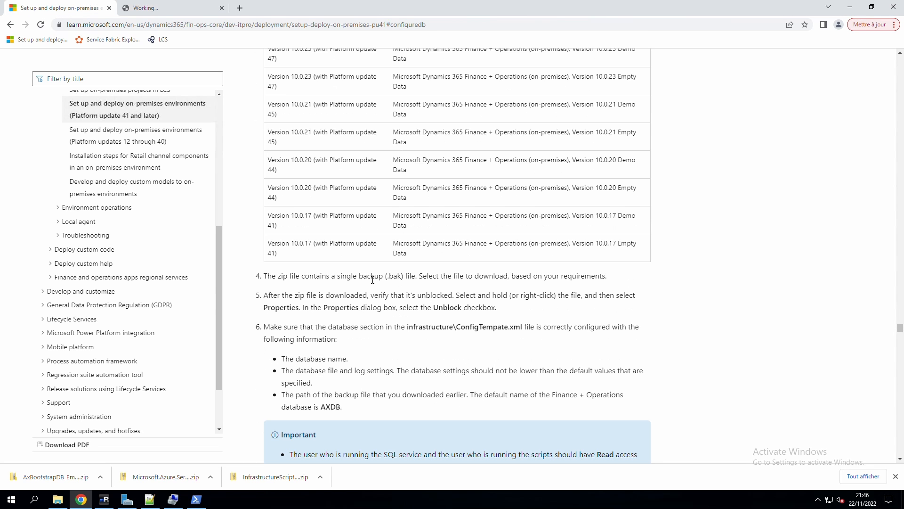
{"action": "scroll", "coordinate": [368, 274], "scroll_direction": "down", "scroll_amount": 2}
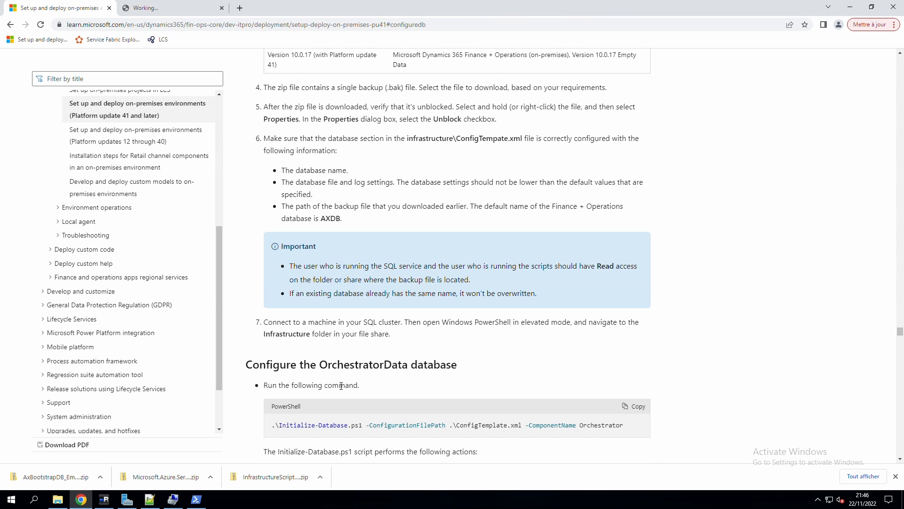
{"action": "left_click_drag", "start_coordinate": [620, 425], "coordinate": [333, 425]}
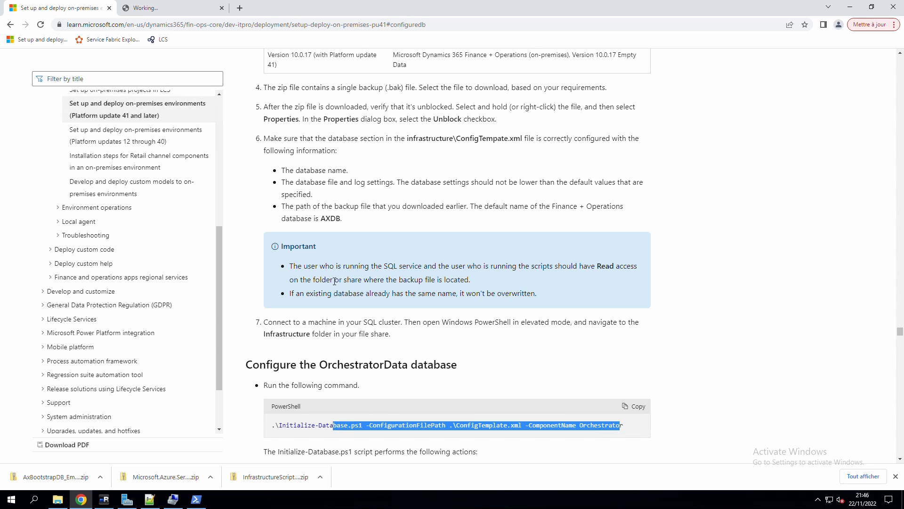
{"action": "left_click_drag", "start_coordinate": [291, 267], "coordinate": [517, 281]}
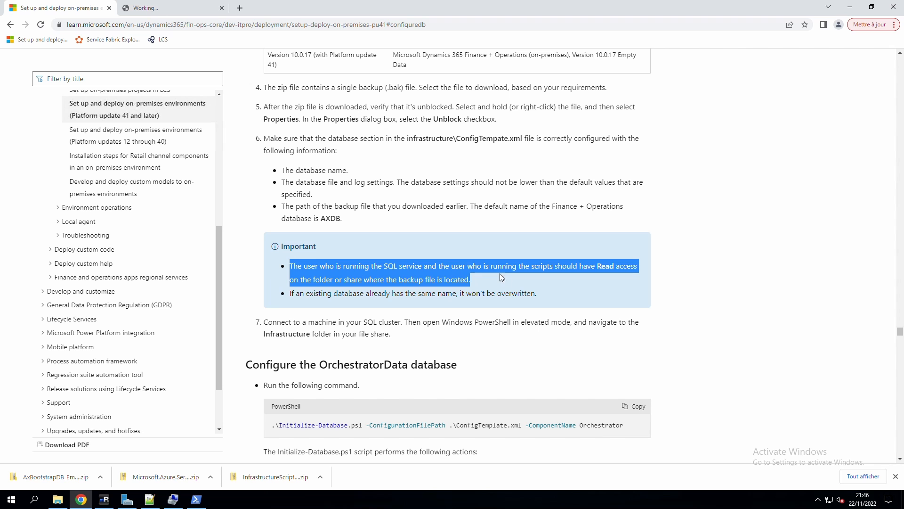
{"action": "left_click", "coordinate": [617, 430]}
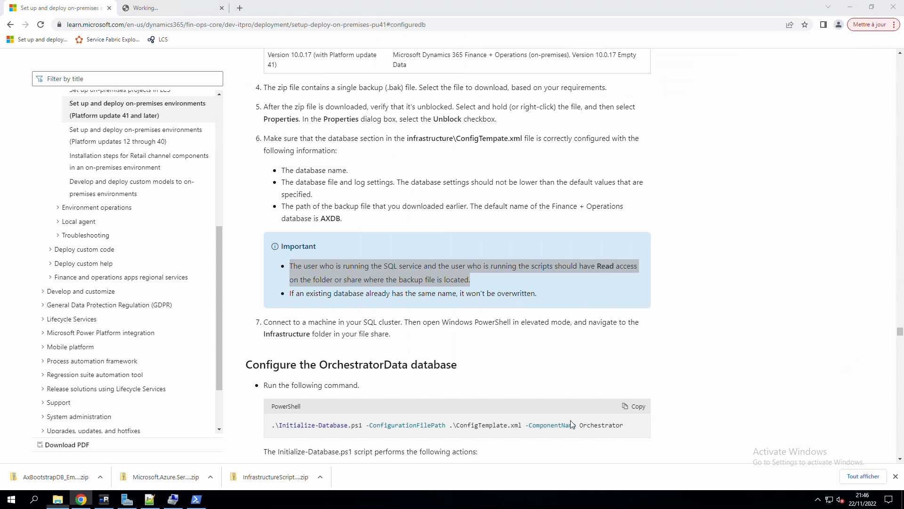
{"action": "left_click", "coordinate": [634, 406]}
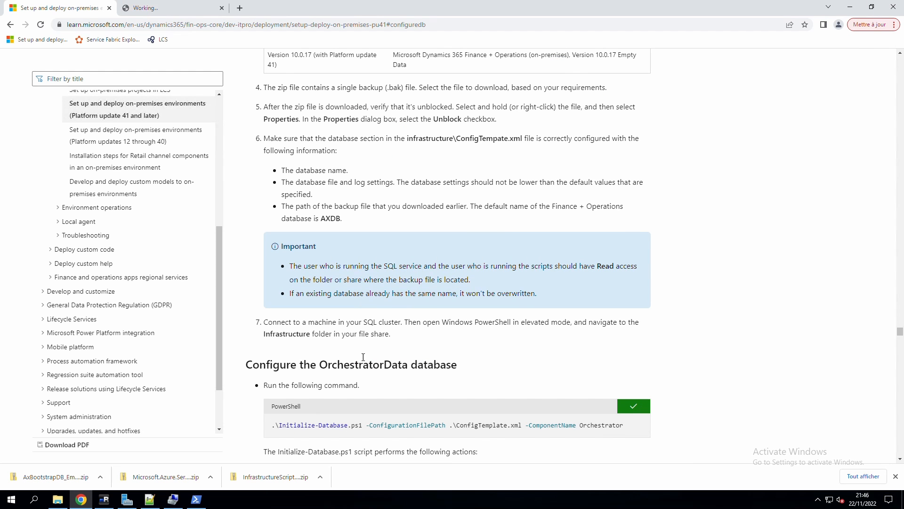
{"action": "scroll", "coordinate": [392, 358], "scroll_direction": "down", "scroll_amount": 2}
{"action": "left_click", "coordinate": [202, 499]}
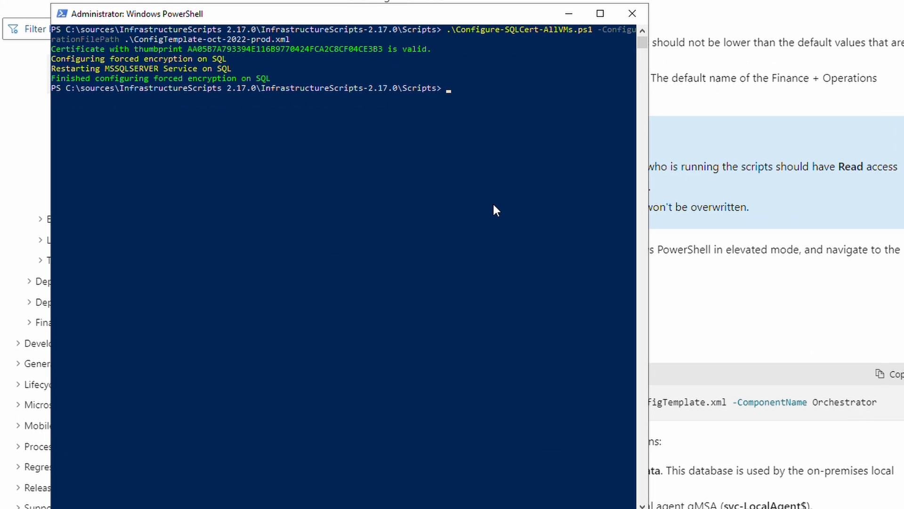
Paste the Orchestrator command with ConfigTemplate-oct-2022-prod.xml, then copy the failed command's text.
{"action": "right_click", "coordinate": [427, 202]}
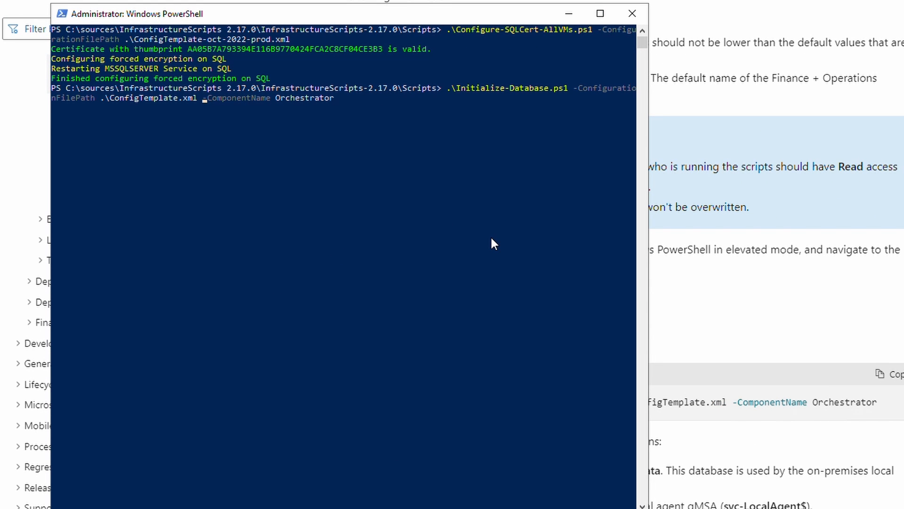
{"action": "key", "text": "BackSpace"}
{"action": "key", "text": "BackSpace"}
{"action": "key", "text": "BackSpace"}
{"action": "key", "text": "BackSpace"}
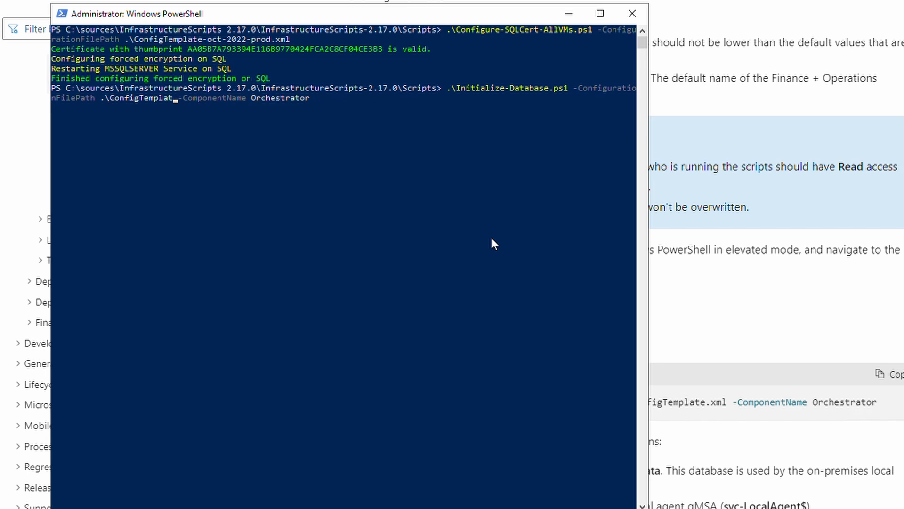
{"action": "key", "text": "Tab"}
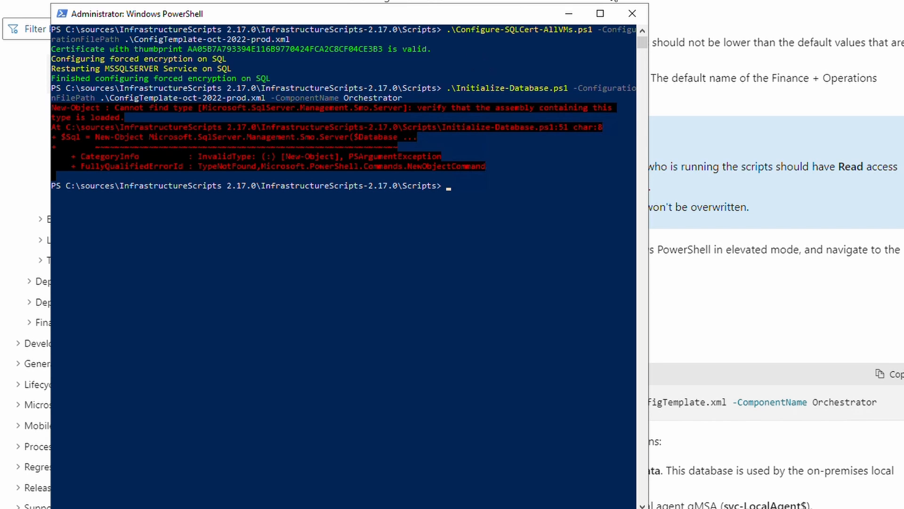
{"action": "left_click_drag", "start_coordinate": [428, 99], "coordinate": [462, 93]}
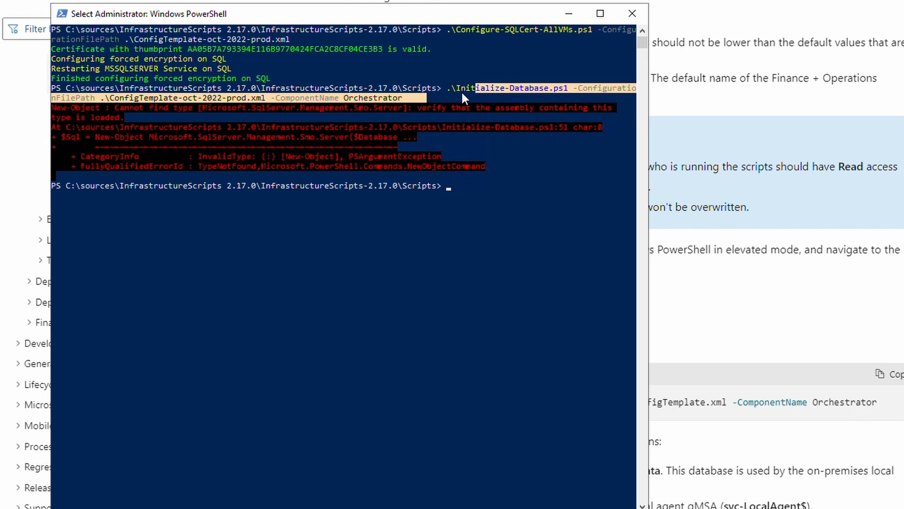
{"action": "left_click", "coordinate": [445, 187]}
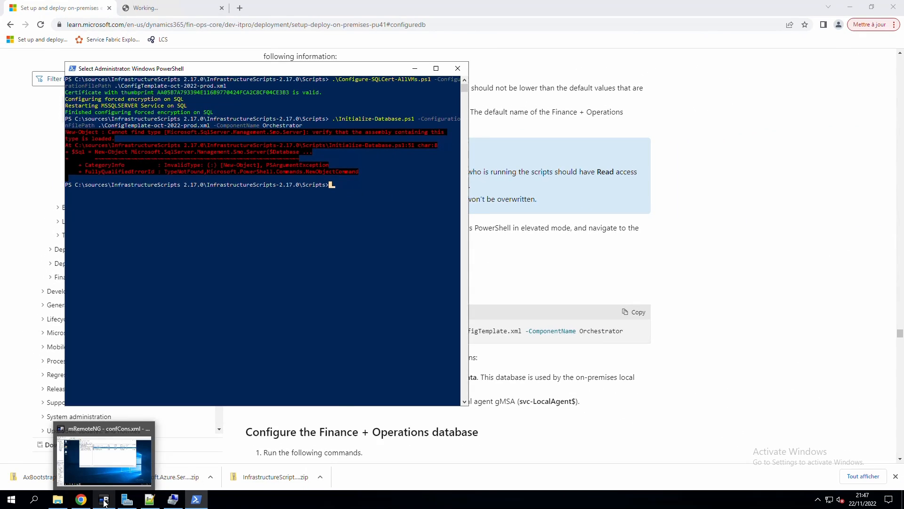
On the remote server, browse to the InfrastructureScripts-2.17.0 Scripts folder on \\prod-orc1's sources share.
{"action": "left_click", "coordinate": [104, 500]}
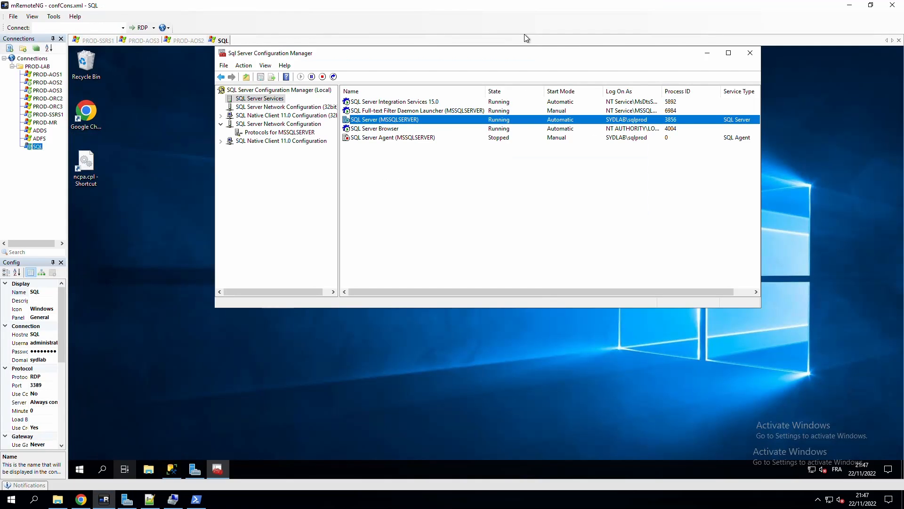
{"action": "left_click", "coordinate": [705, 56]}
{"action": "left_click", "coordinate": [149, 475]}
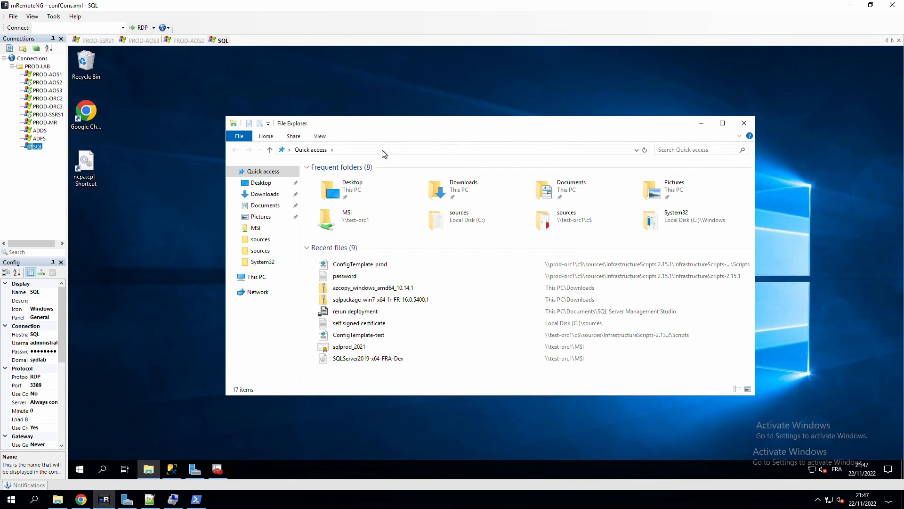
{"action": "left_click", "coordinate": [383, 150]}
{"action": "left_click", "coordinate": [335, 165]}
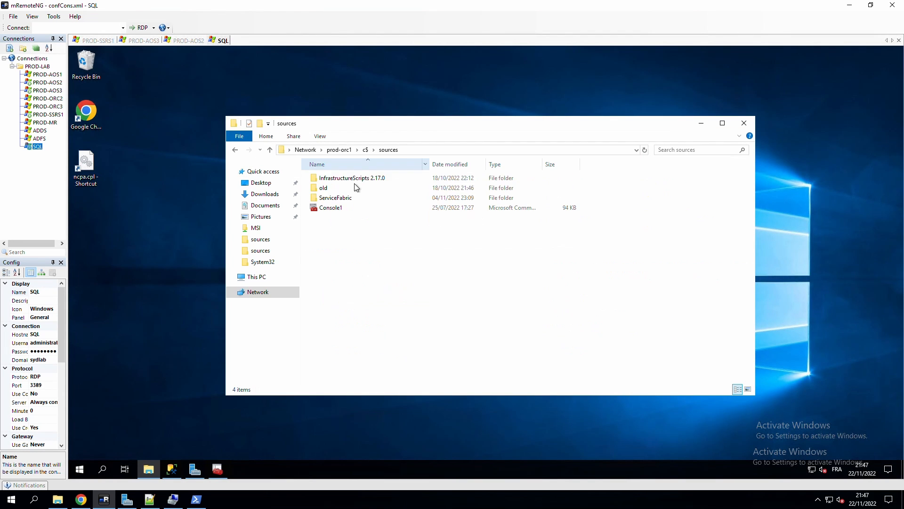
{"action": "double_click", "coordinate": [349, 180]}
{"action": "double_click", "coordinate": [348, 180]}
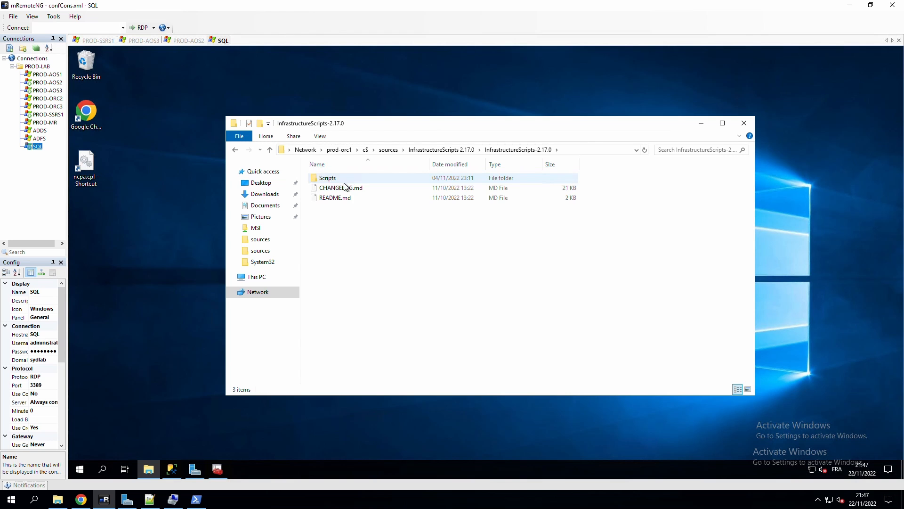
{"action": "double_click", "coordinate": [345, 180]}
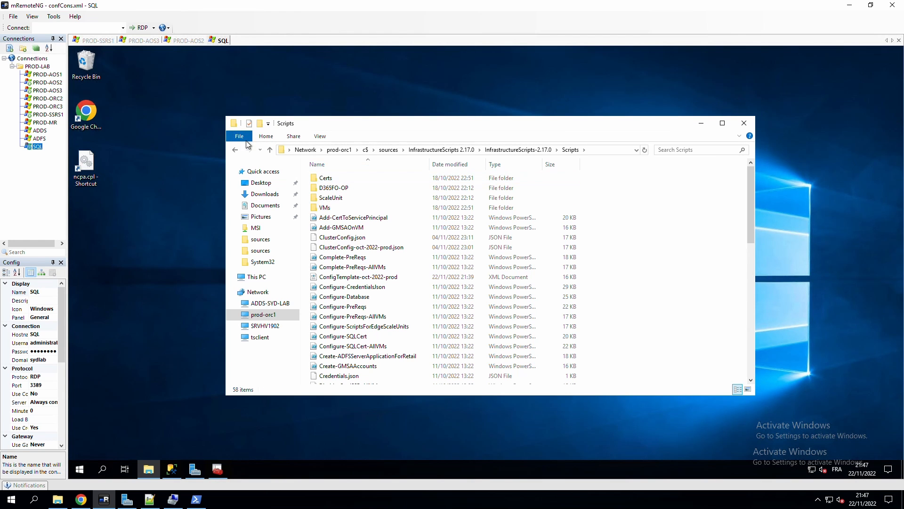
In an administrator PowerShell there, run Initialize-Database for Orchestrator with ConfigTemplate-oct-2022-prod.xml.
{"action": "left_click", "coordinate": [243, 136]}
{"action": "mouse_move", "coordinate": [325, 176]}
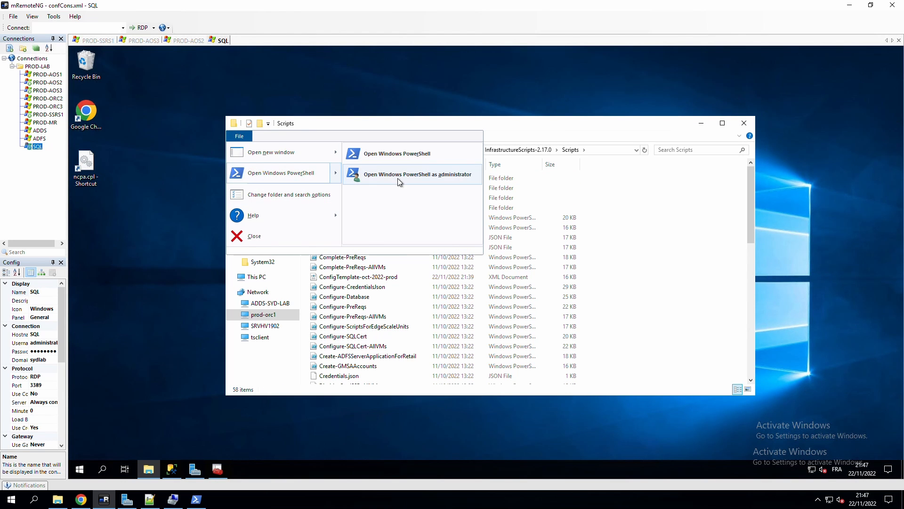
{"action": "left_click", "coordinate": [399, 175]}
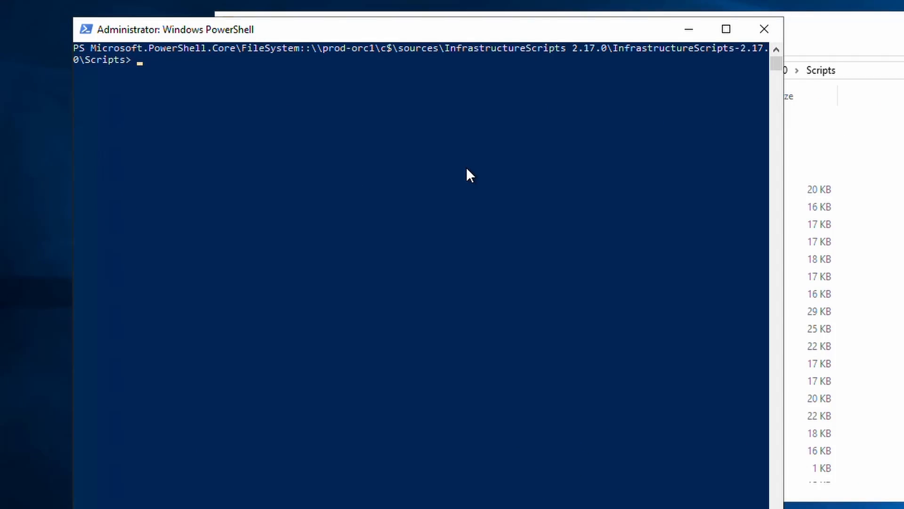
{"action": "key", "text": "ctrl+v"}
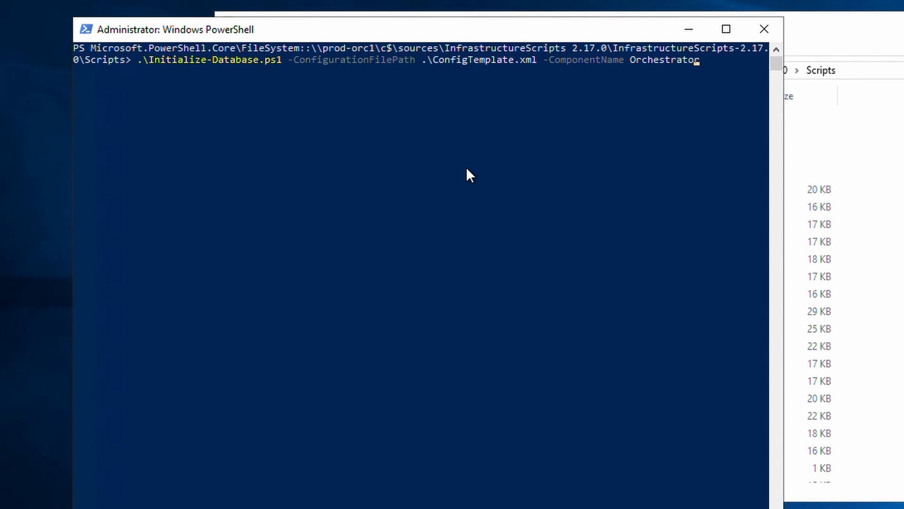
{"action": "key", "text": "Left"}
{"action": "key", "text": "Left"}
{"action": "key", "text": "Left"}
{"action": "key", "text": "Left"}
{"action": "key", "text": "Left"}
{"action": "key", "text": "Left"}
{"action": "key", "text": "Left"}
{"action": "key", "text": "Left"}
{"action": "key", "text": "Left"}
{"action": "key", "text": "Left"}
{"action": "key", "text": "Left"}
{"action": "key", "text": "Left"}
{"action": "key", "text": "Left"}
{"action": "key", "text": "Left"}
{"action": "key", "text": "Left"}
{"action": "key", "text": "Left"}
{"action": "key", "text": "Left"}
{"action": "key", "text": "Left"}
{"action": "key", "text": "Left"}
{"action": "key", "text": "Left"}
{"action": "key", "text": "Right"}
{"action": "key", "text": "Right"}
{"action": "key", "text": "BackSpace"}
{"action": "key", "text": "BackSpace"}
{"action": "key", "text": "BackSpace"}
{"action": "key", "text": "BackSpace"}
{"action": "key", "text": "Tab"}
{"action": "key", "text": "Return"}
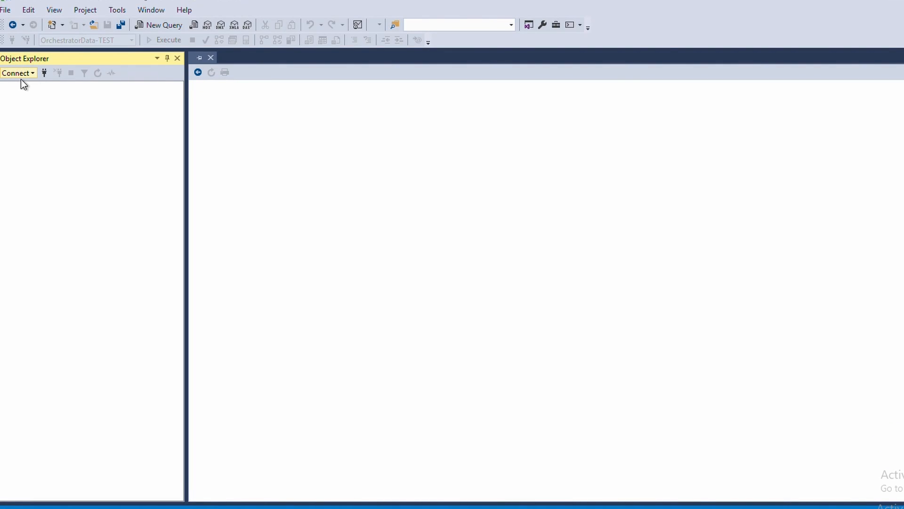
Connect Management Studio to the Database Engine, expand Databases, and move the PowerShell window aside.
{"action": "left_click", "coordinate": [21, 79]}
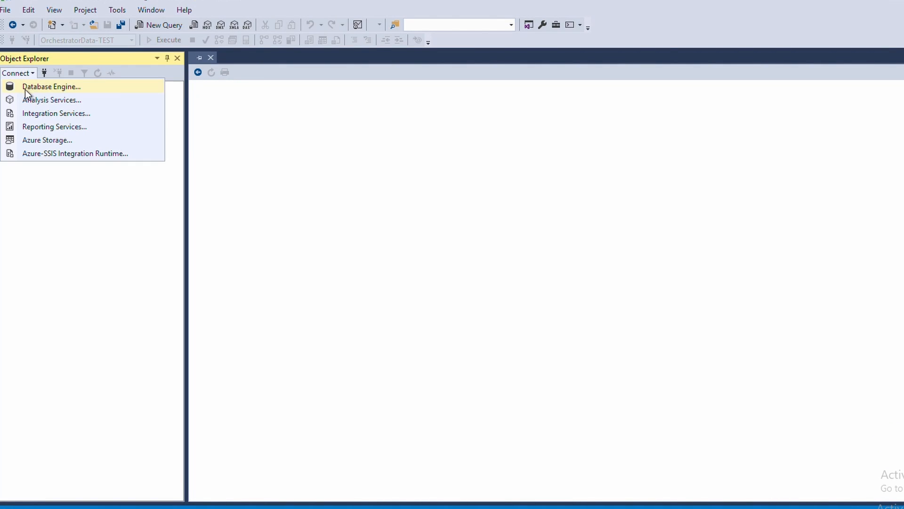
{"action": "left_click", "coordinate": [24, 89]}
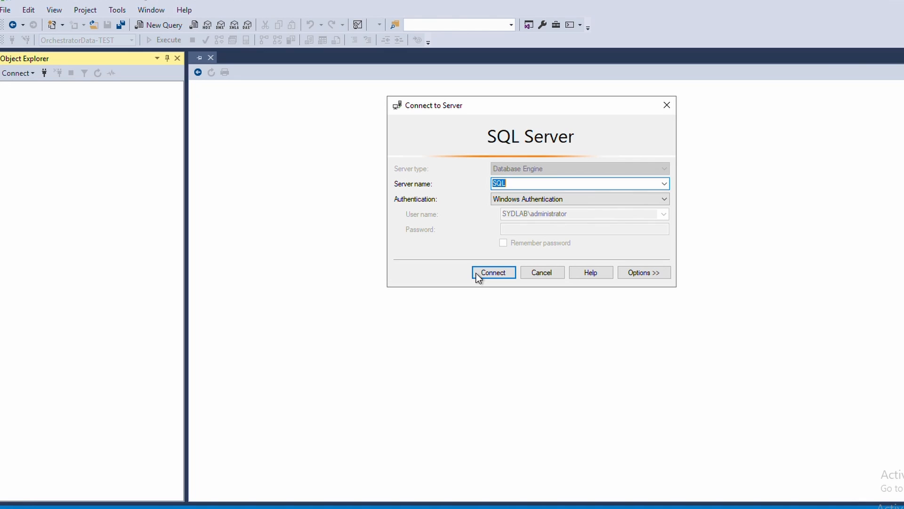
{"action": "left_click", "coordinate": [477, 272]}
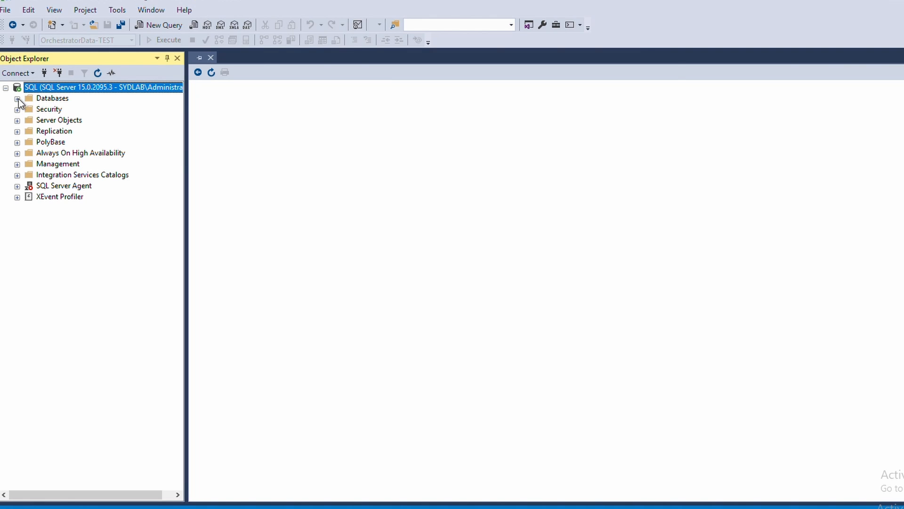
{"action": "left_click", "coordinate": [17, 99]}
{"action": "right_click", "coordinate": [86, 91]}
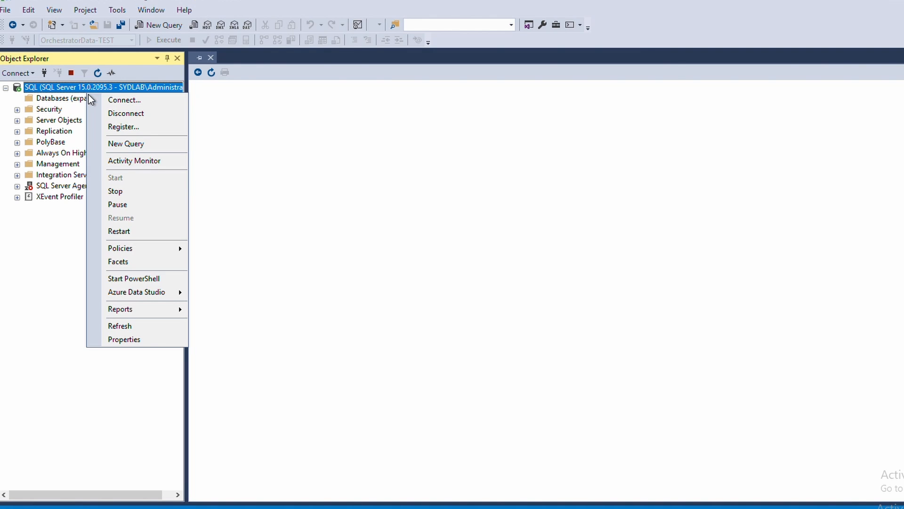
{"action": "left_click", "coordinate": [69, 98]}
{"action": "left_click", "coordinate": [67, 99]}
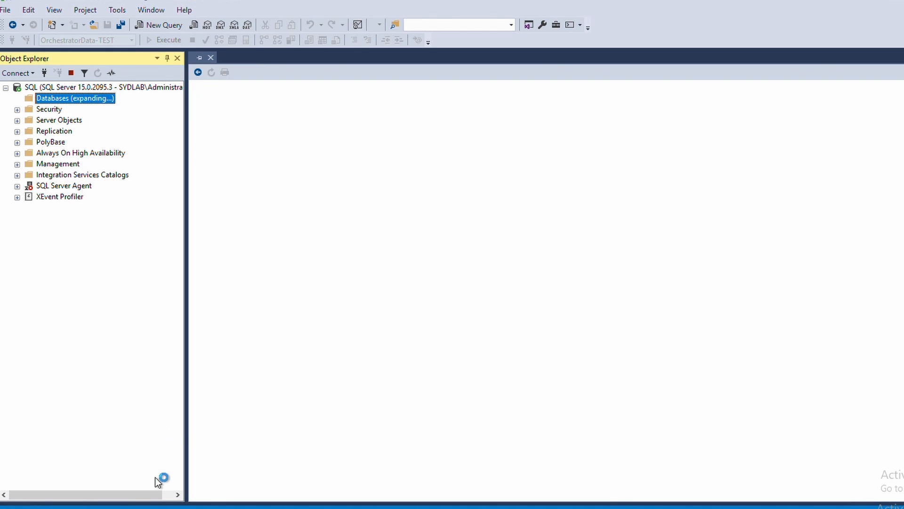
{"action": "key", "text": "alt+Tab"}
{"action": "left_click_drag", "start_coordinate": [321, 94], "coordinate": [430, 72]}
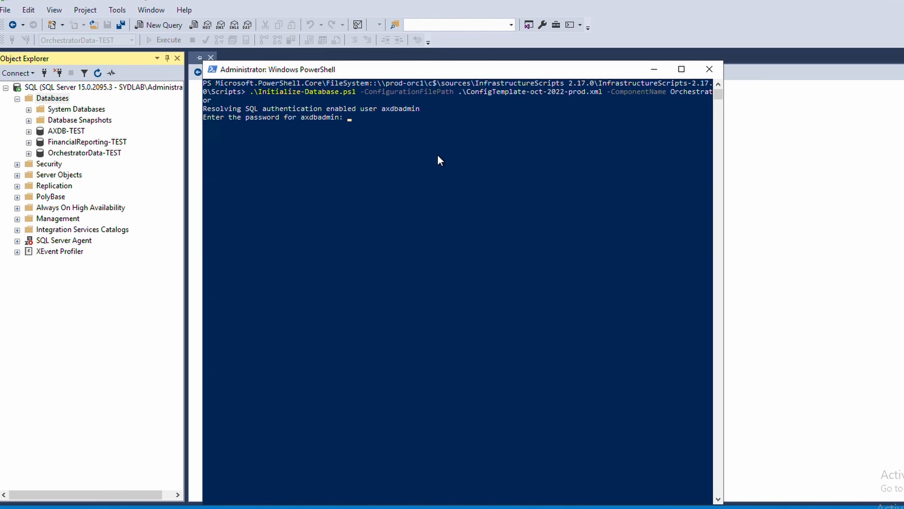
Enter the three SQL user passwords at the Initialize-Database prompts so the script completes.
{"action": "type", "text": "********"}
{"action": "key", "text": "Return"}
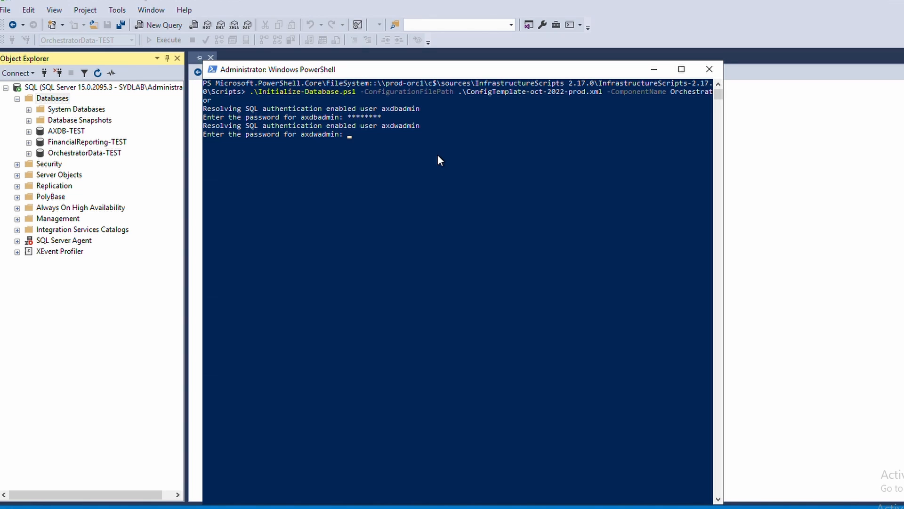
{"action": "type", "text": "********"}
{"action": "key", "text": "Return"}
{"action": "type", "text": "******"}
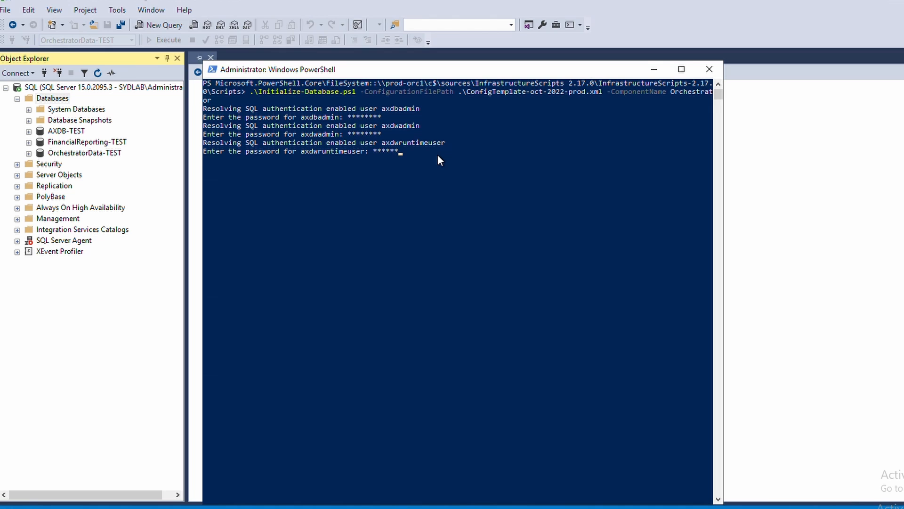
{"action": "type", "text": "**"}
{"action": "key", "text": "Return"}
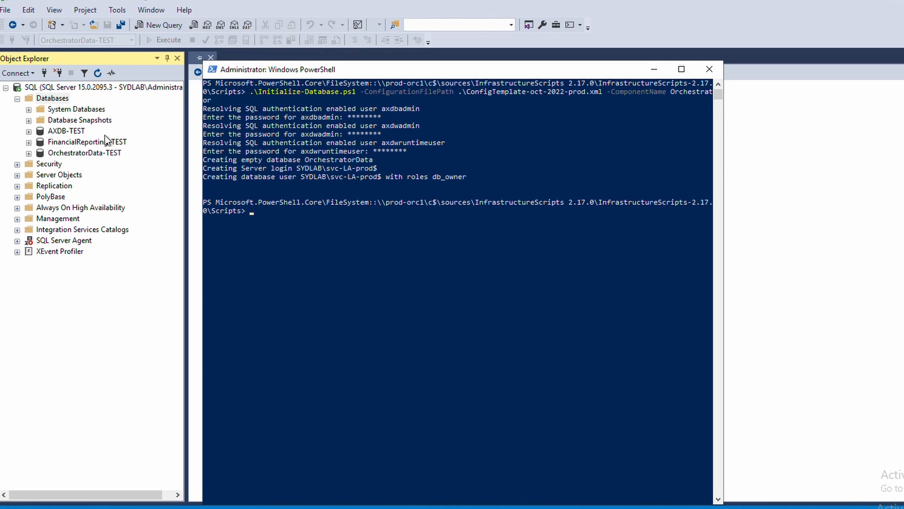
Refresh the database list and select the newly created OrchestratorData database.
{"action": "left_click", "coordinate": [47, 100]}
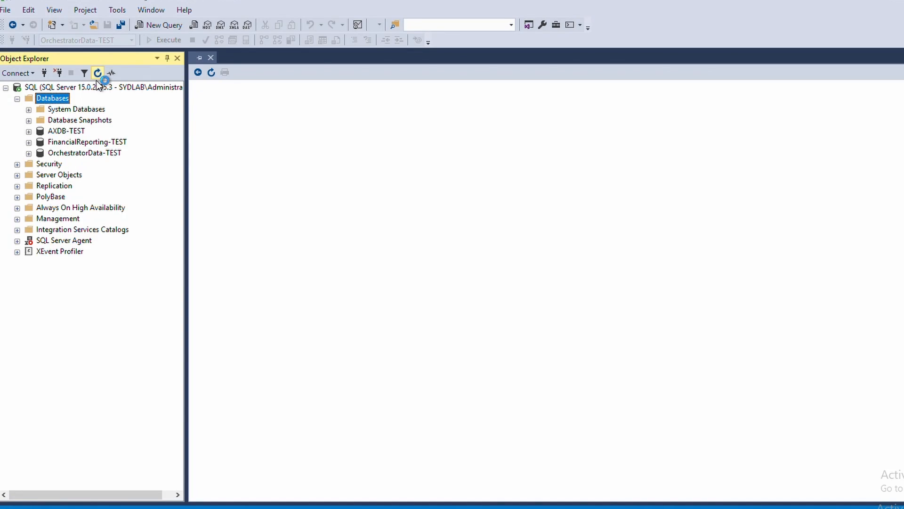
{"action": "left_click", "coordinate": [97, 73]}
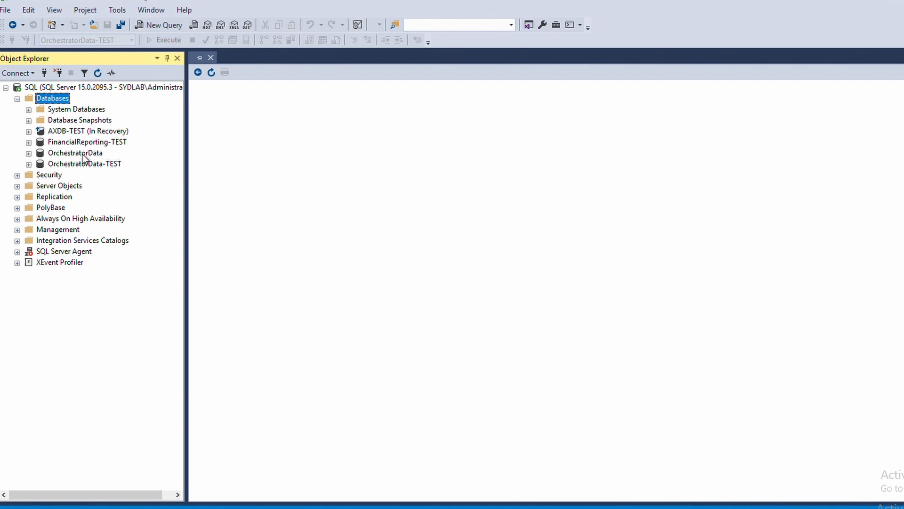
{"action": "left_click", "coordinate": [71, 154]}
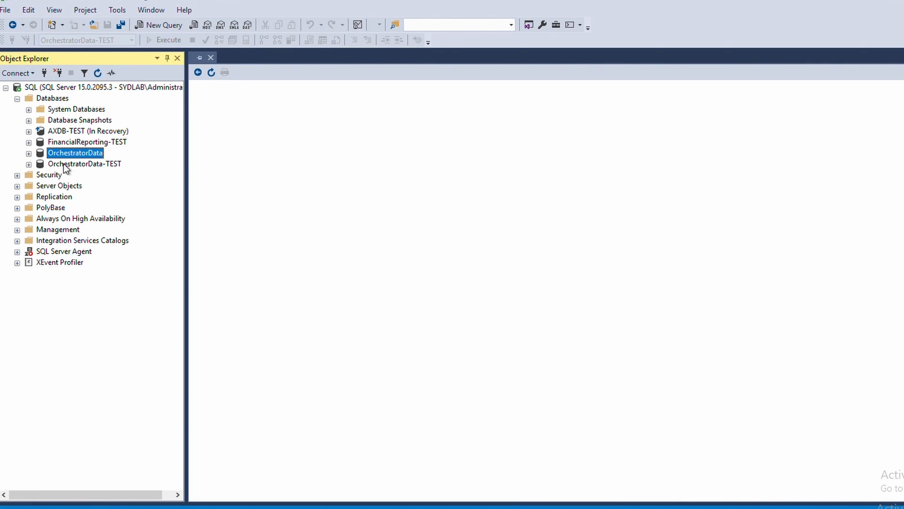
{"action": "left_click", "coordinate": [196, 508]}
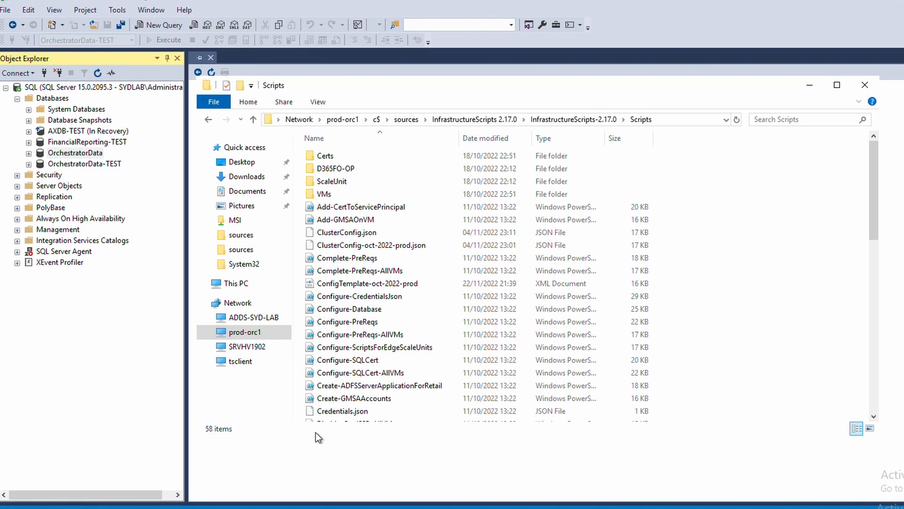
{"action": "left_click", "coordinate": [202, 508]}
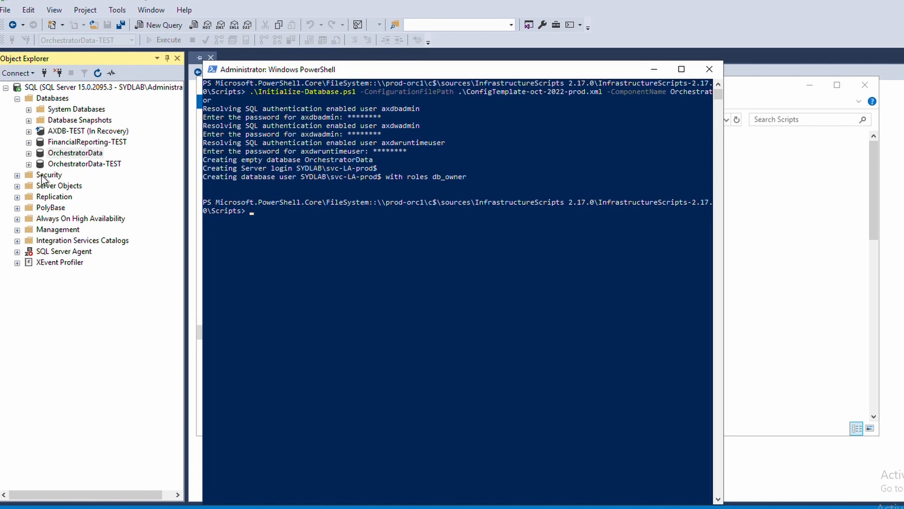
Confirm SYDLAB\svc-LA-prod$ appears under OrchestratorData's Security > Users, cancelling the accidental rename.
{"action": "left_click", "coordinate": [29, 154]}
{"action": "left_click", "coordinate": [40, 252]}
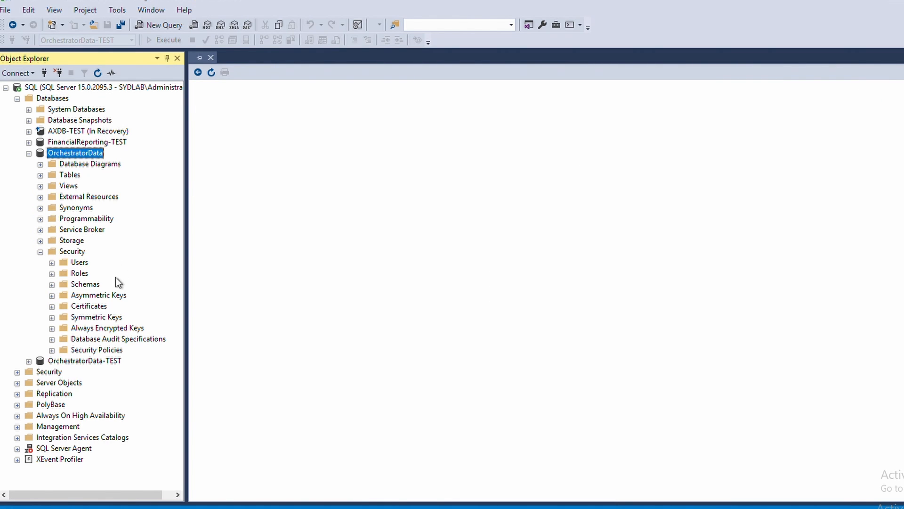
{"action": "left_click", "coordinate": [52, 263]}
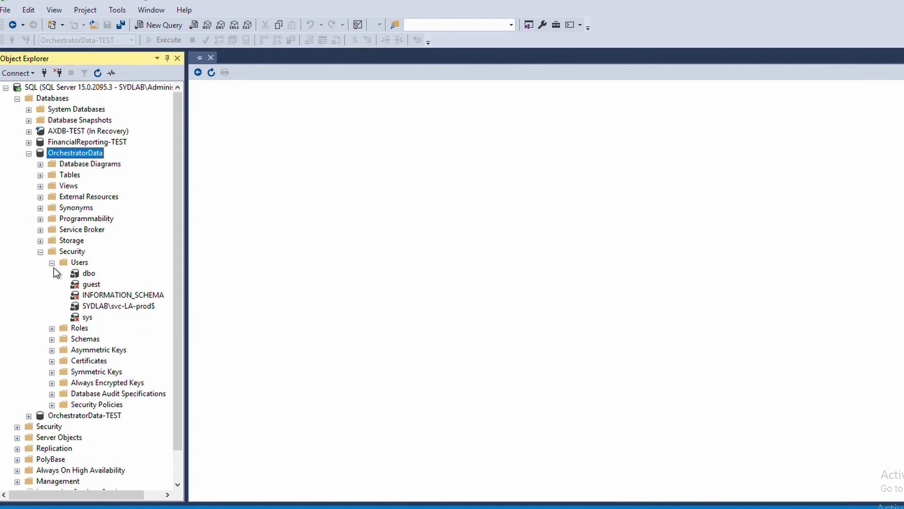
{"action": "left_click", "coordinate": [129, 307]}
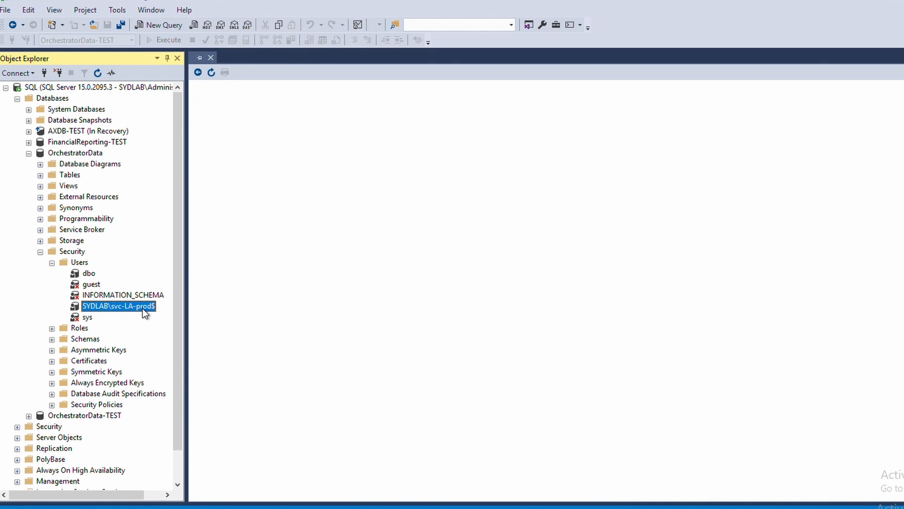
{"action": "right_click", "coordinate": [142, 309]}
{"action": "left_click", "coordinate": [121, 310]}
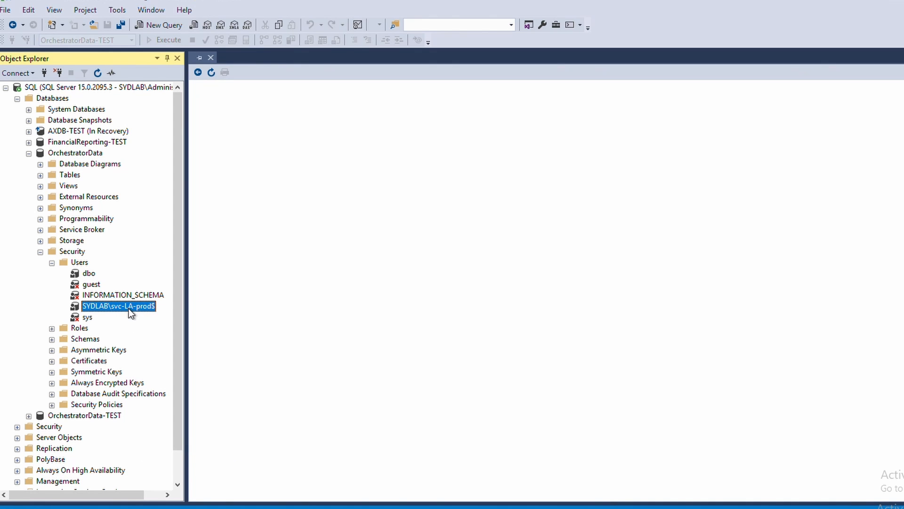
{"action": "left_click", "coordinate": [73, 309]}
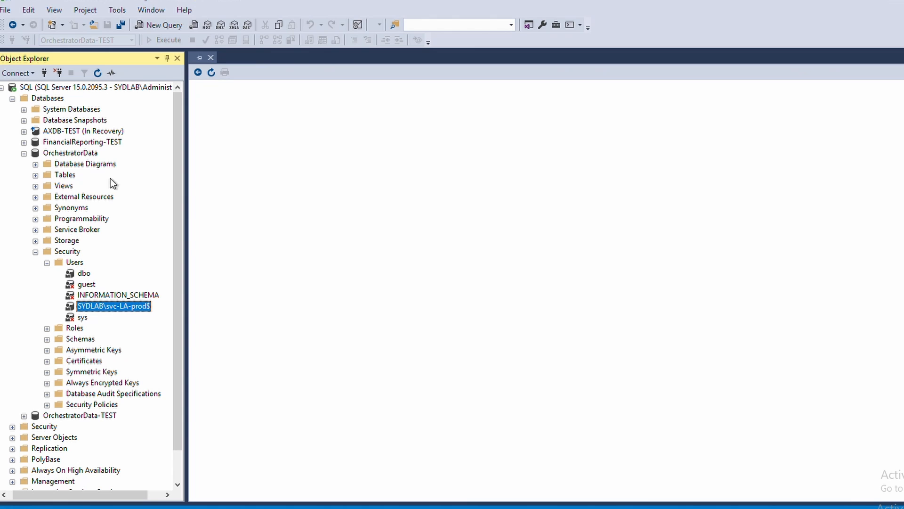
{"action": "left_click", "coordinate": [169, 507]}
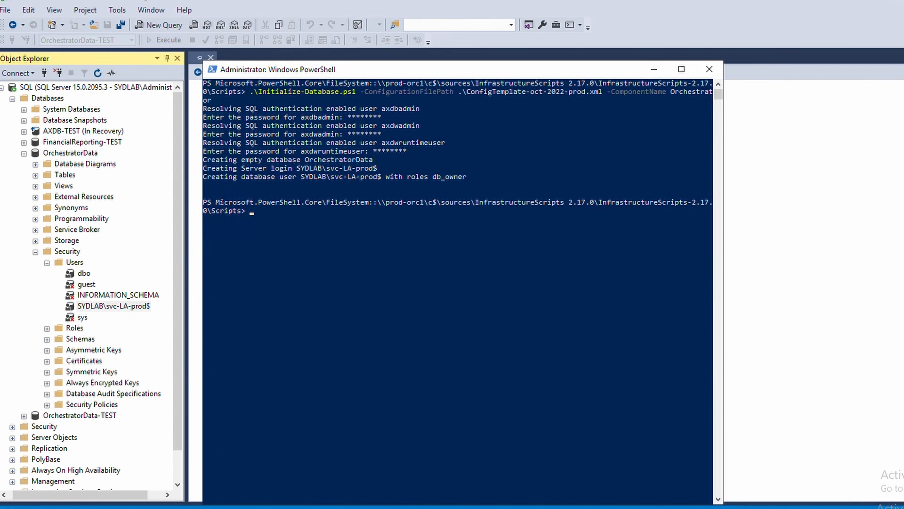
Copy the AOS Initialize-Database command from 'Configure the Finance + Operations database' and paste it into PowerShell.
{"action": "left_click", "coordinate": [151, 507]}
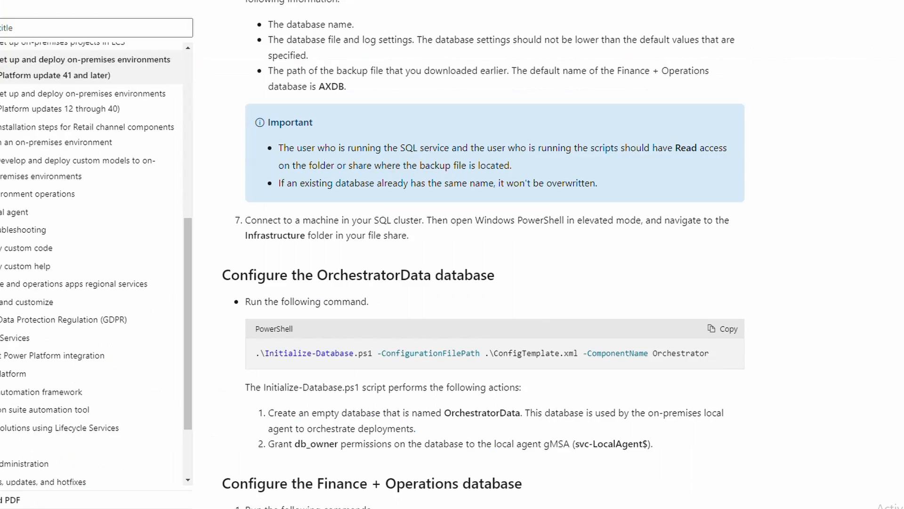
{"action": "scroll", "coordinate": [539, 324], "scroll_direction": "down", "scroll_amount": 5}
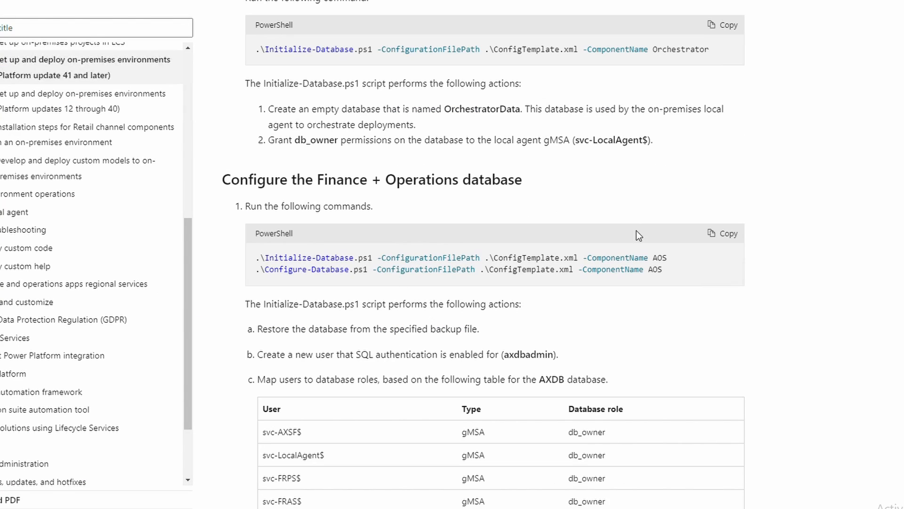
{"action": "left_click_drag", "start_coordinate": [675, 258], "coordinate": [252, 260]}
{"action": "key", "text": "super+c"}
{"action": "left_click_drag", "start_coordinate": [258, 328], "coordinate": [473, 329]}
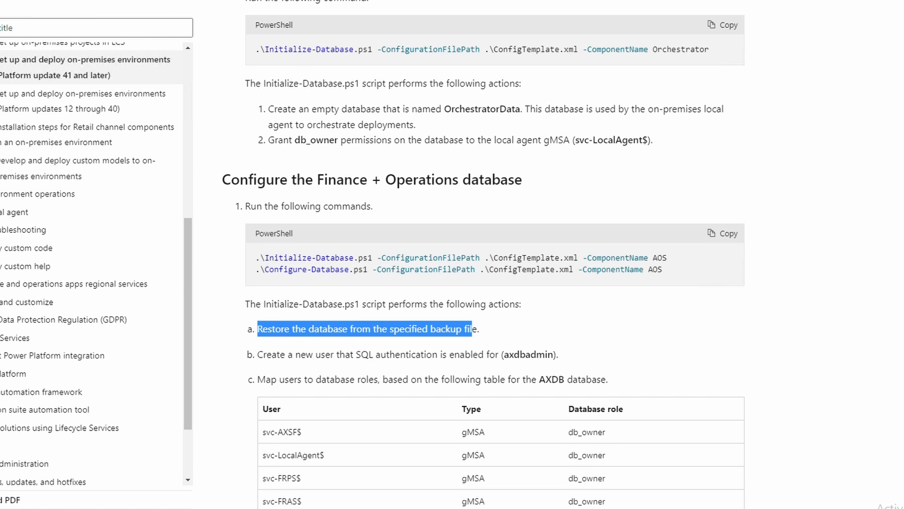
{"action": "key", "text": "alt+Tab"}
{"action": "right_click", "coordinate": [296, 229]}
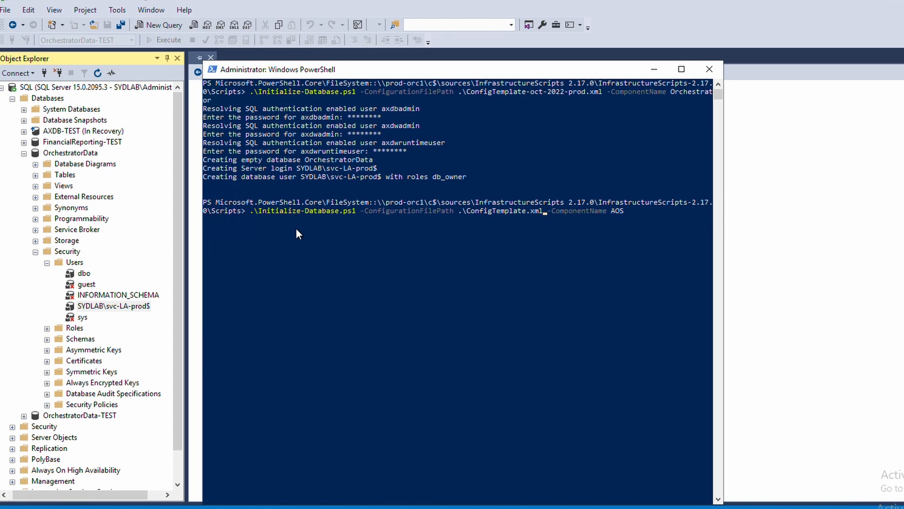
Run the AOS setup with ConfigTemplate-oct-2022-prod.xml, entering the axdbadmin, axdwadmin and axdwruntimeuser passwords.
{"action": "key", "text": "BackSpace"}
{"action": "key", "text": "BackSpace"}
{"action": "key", "text": "BackSpace"}
{"action": "key", "text": "BackSpace"}
{"action": "key", "text": "Tab"}
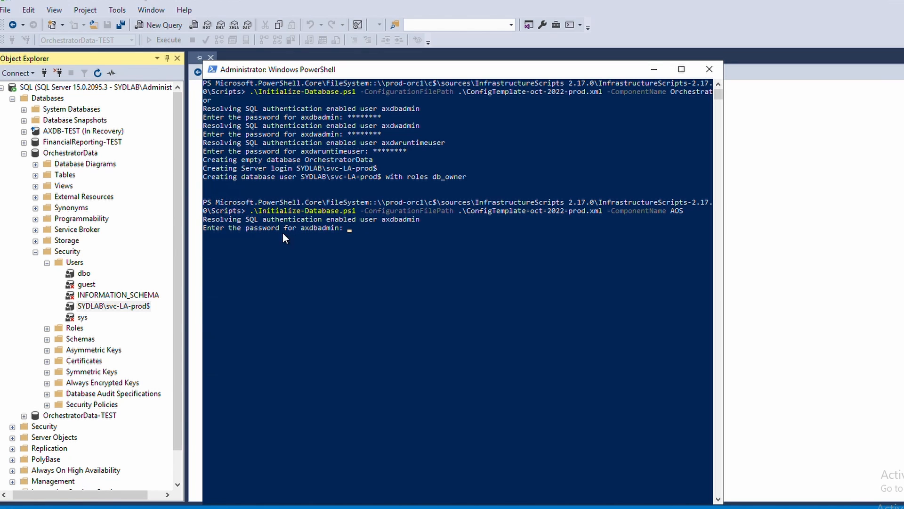
{"action": "type", "text": "********"}
{"action": "key", "text": "Return"}
{"action": "type", "text": "*******"}
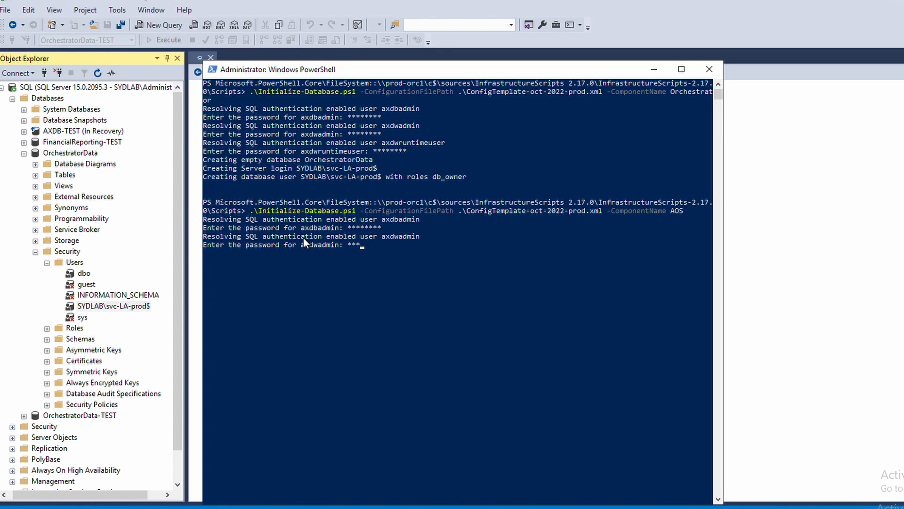
{"action": "type", "text": "*"}
{"action": "key", "text": "Return"}
{"action": "type", "text": "******"}
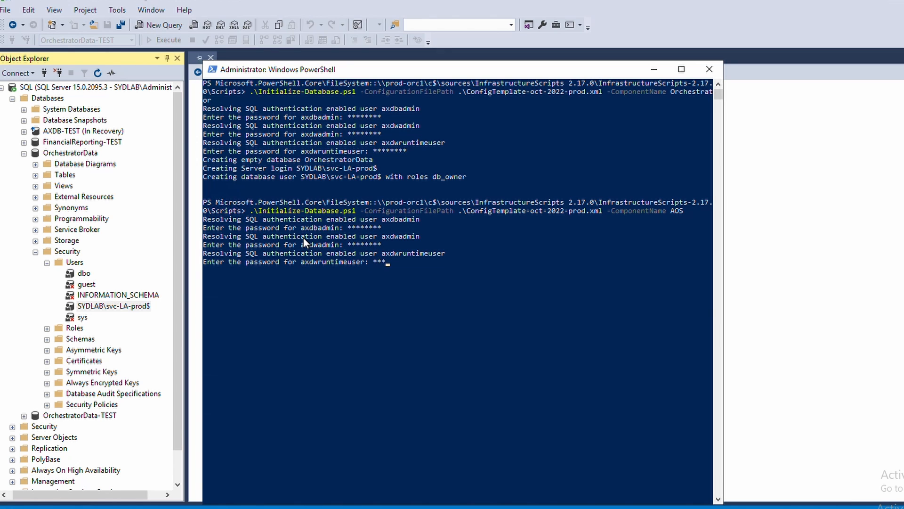
{"action": "type", "text": "**"}
{"action": "key", "text": "Return"}
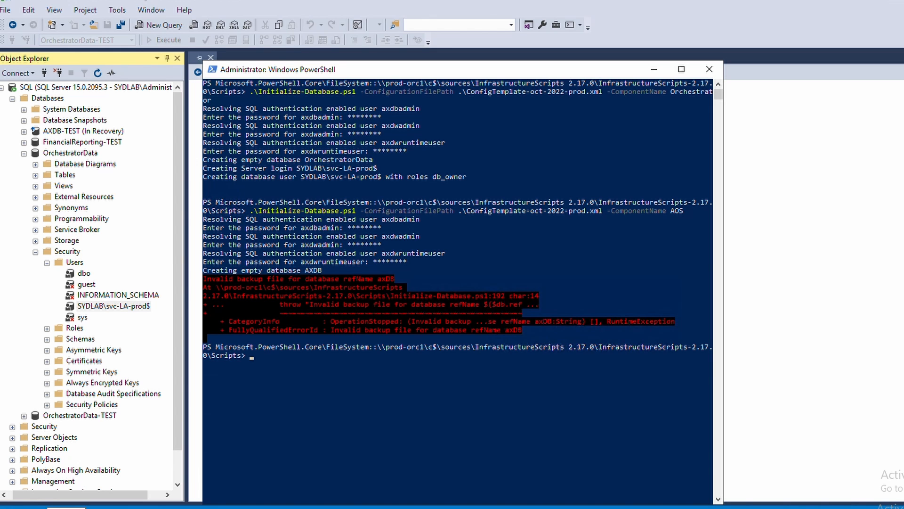
{"action": "left_click", "coordinate": [56, 500]}
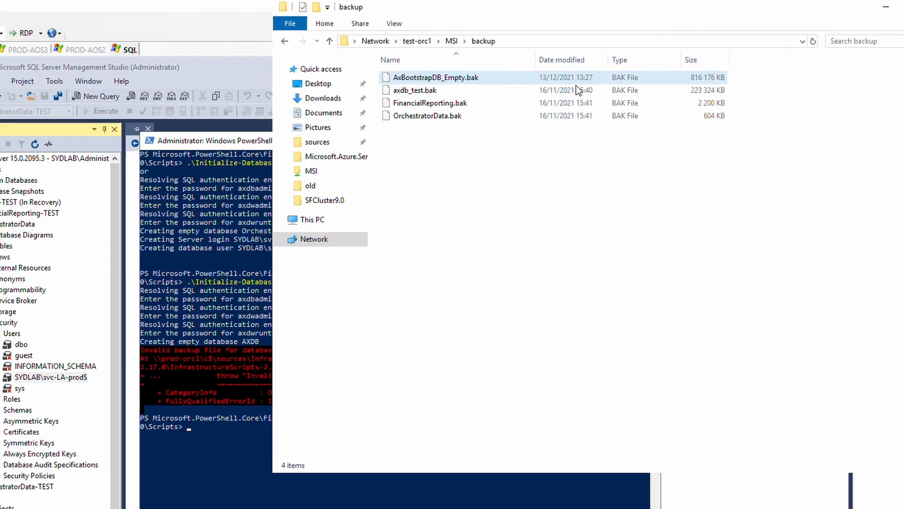
Find AxBootstrapDB_DemoData.bak under MSI\AxBootstrapDB_DemoData and copy it as a path.
{"action": "left_click", "coordinate": [466, 41]}
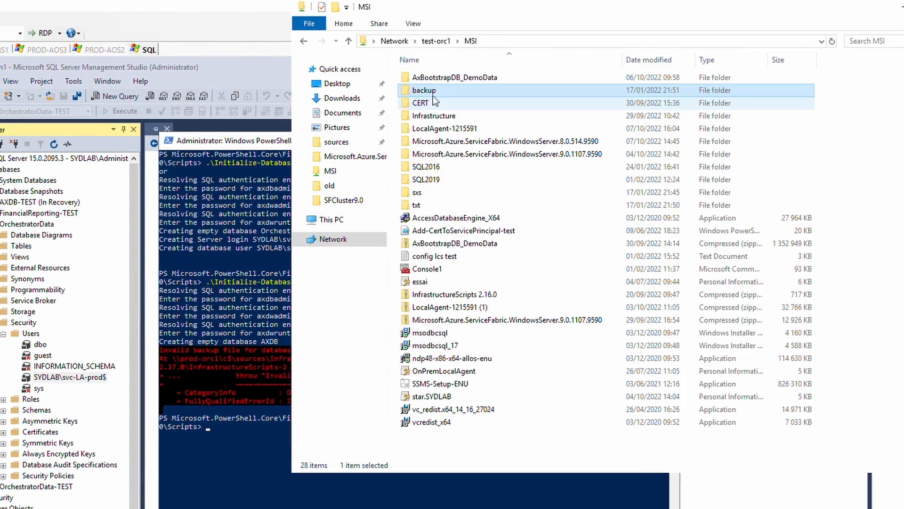
{"action": "double_click", "coordinate": [466, 78]}
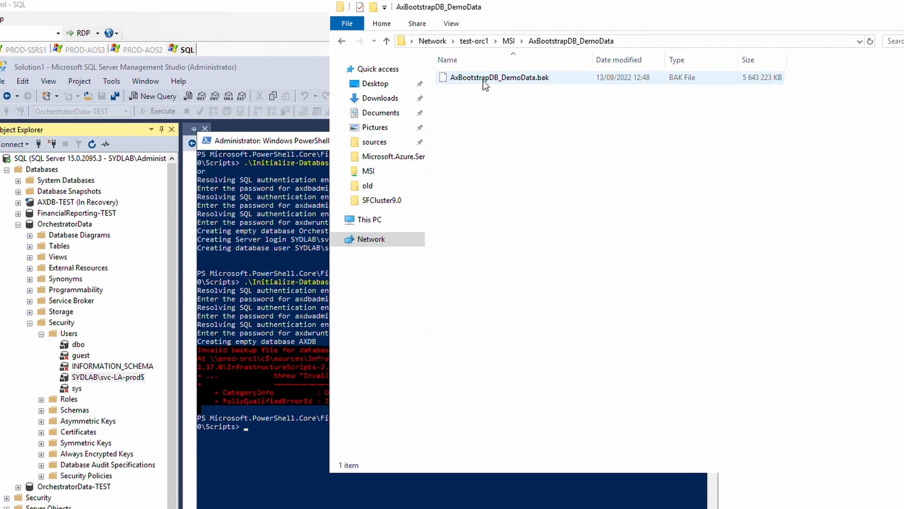
{"action": "left_click", "coordinate": [473, 79]}
{"action": "right_click", "coordinate": [476, 78]}
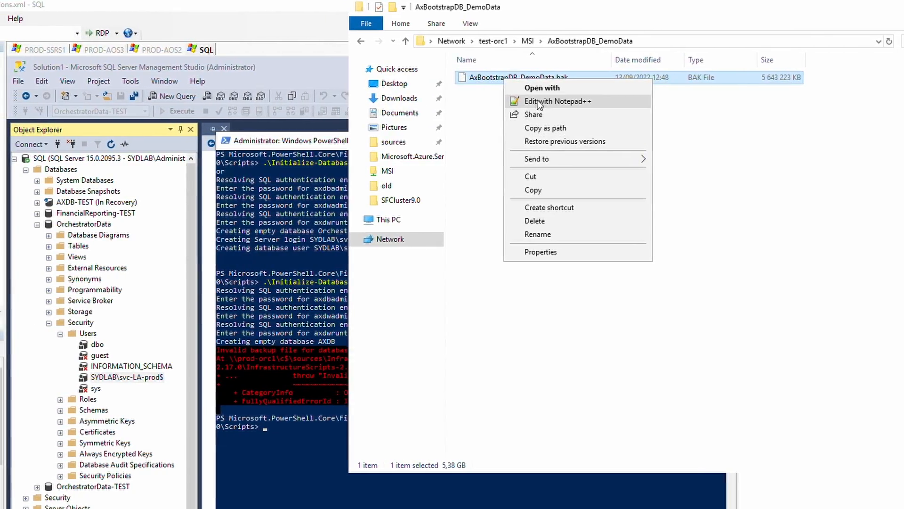
{"action": "left_click", "coordinate": [552, 128]}
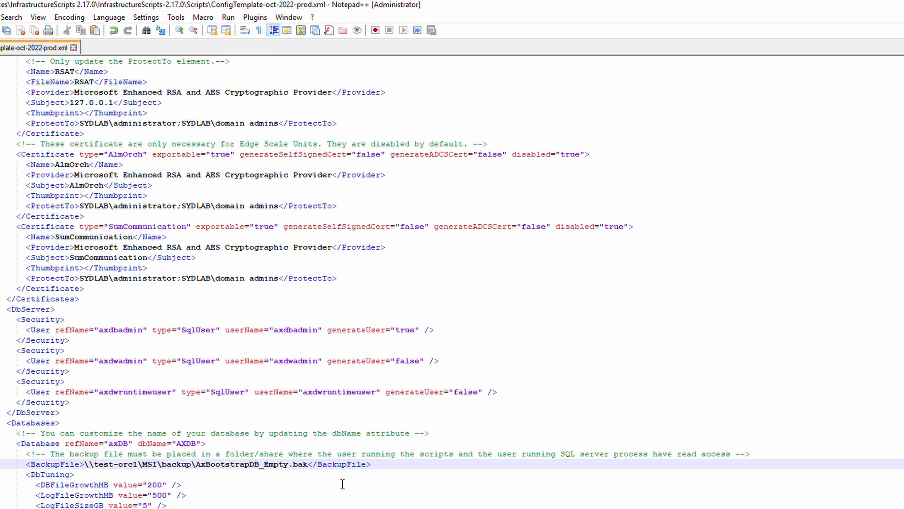
Replace the BackupFile value with \\test-orc1\MSI\AxBootstrapDB_DemoData\AxBootstrapDB_DemoData.bak, with no quotes.
{"action": "left_click_drag", "start_coordinate": [299, 466], "coordinate": [106, 470]}
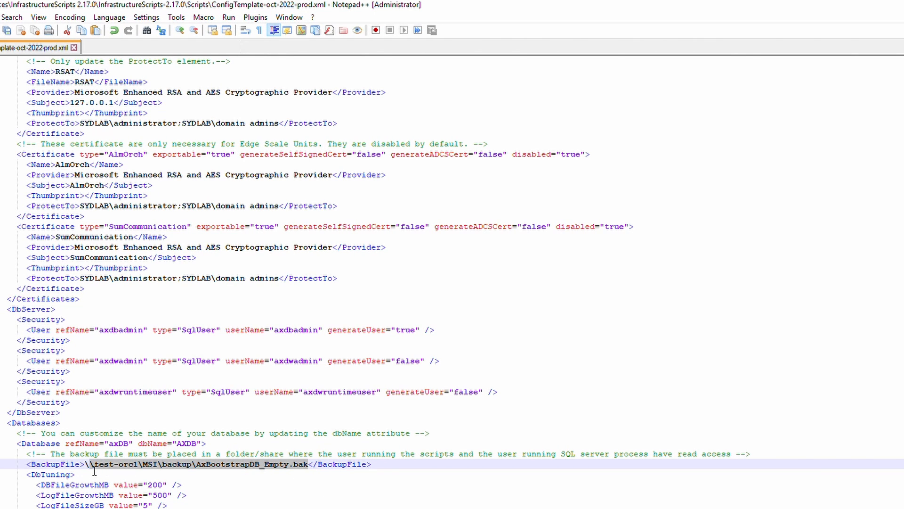
{"action": "key", "text": "ctrl+v"}
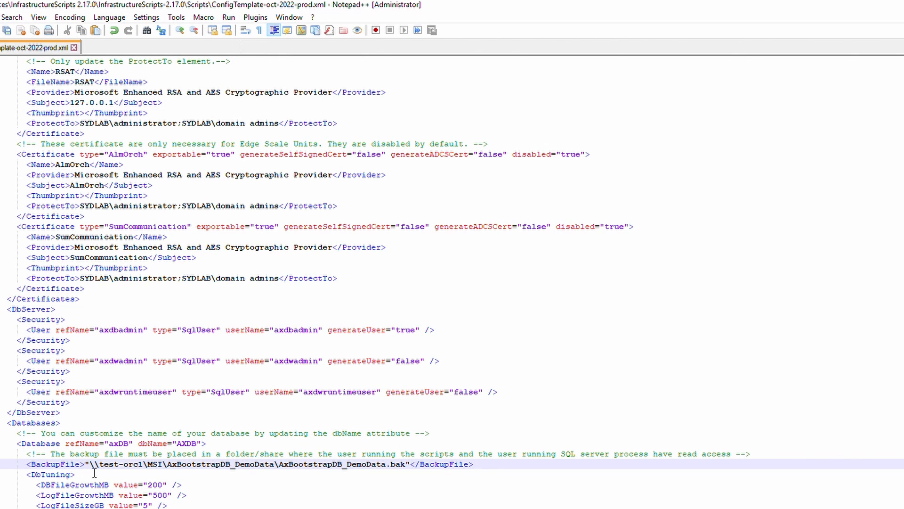
{"action": "key", "text": "BackSpace"}
{"action": "left_click", "coordinate": [85, 467]}
{"action": "key", "text": "Delete"}
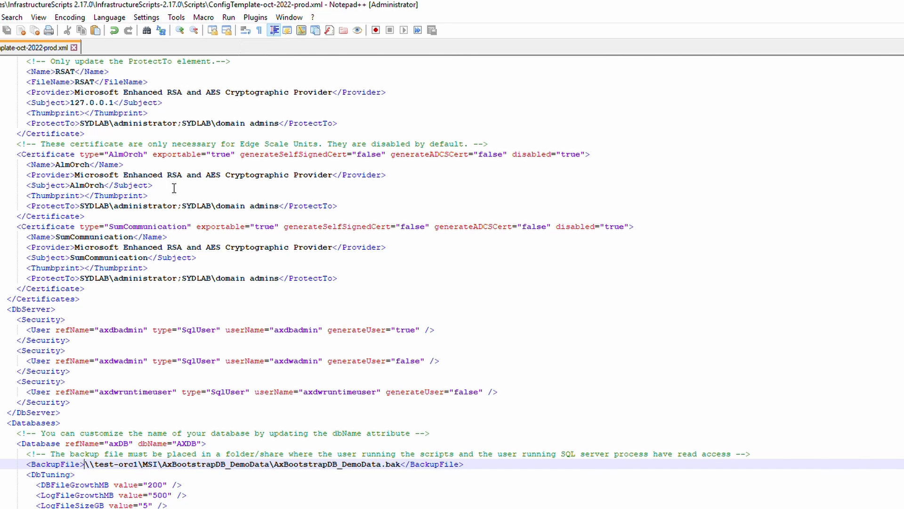
{"action": "key", "text": "alt+Tab"}
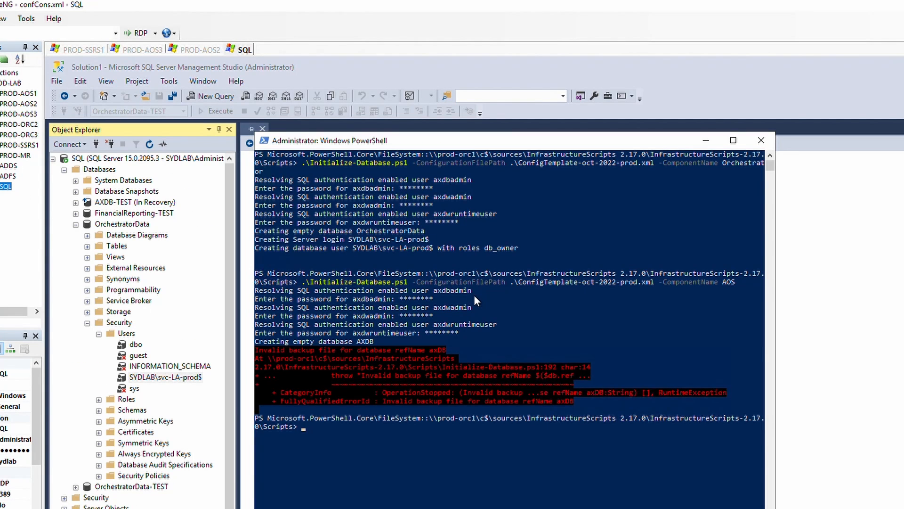
Rerun the AOS Initialize-Database command, entering the axdwadmin and axdwruntimeuser passwords.
{"action": "key", "text": "Up"}
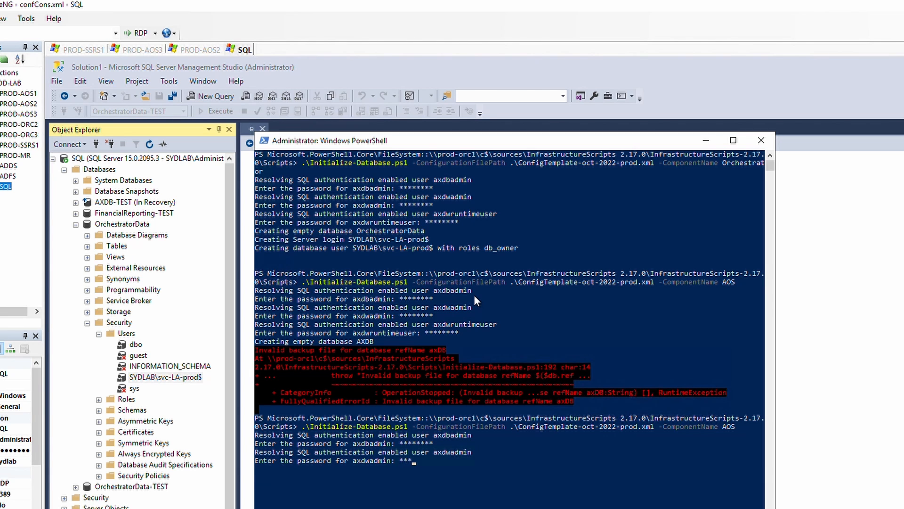
{"action": "type", "text": "*****"}
{"action": "key", "text": "Return"}
{"action": "type", "text": "****"}
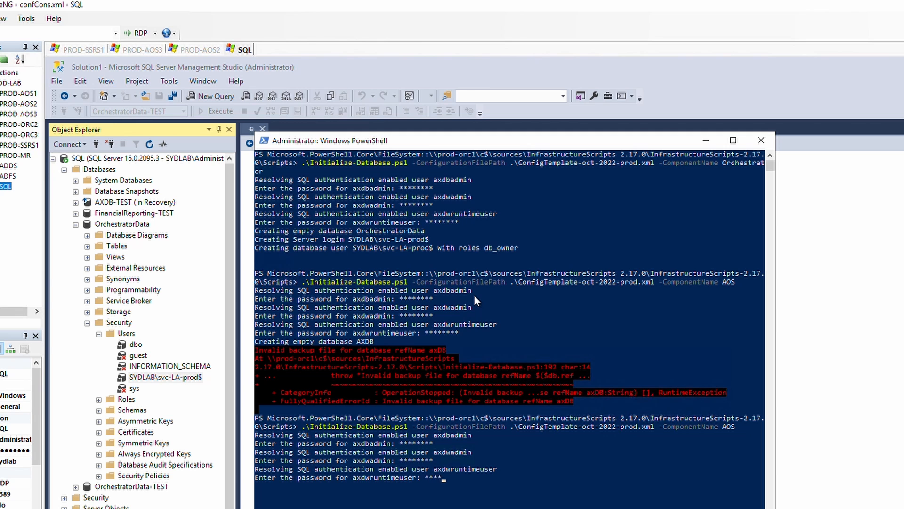
{"action": "type", "text": "****"}
{"action": "key", "text": "Return"}
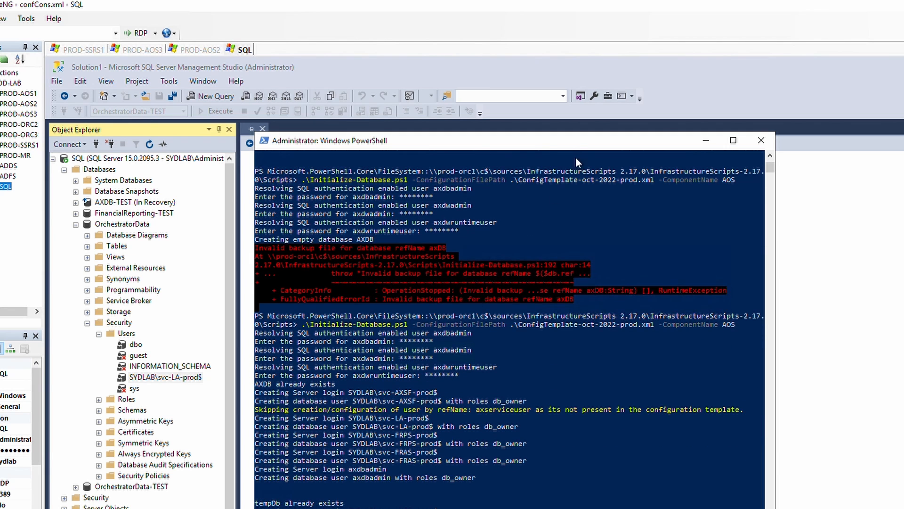
{"action": "left_click_drag", "start_coordinate": [547, 148], "coordinate": [570, 114]}
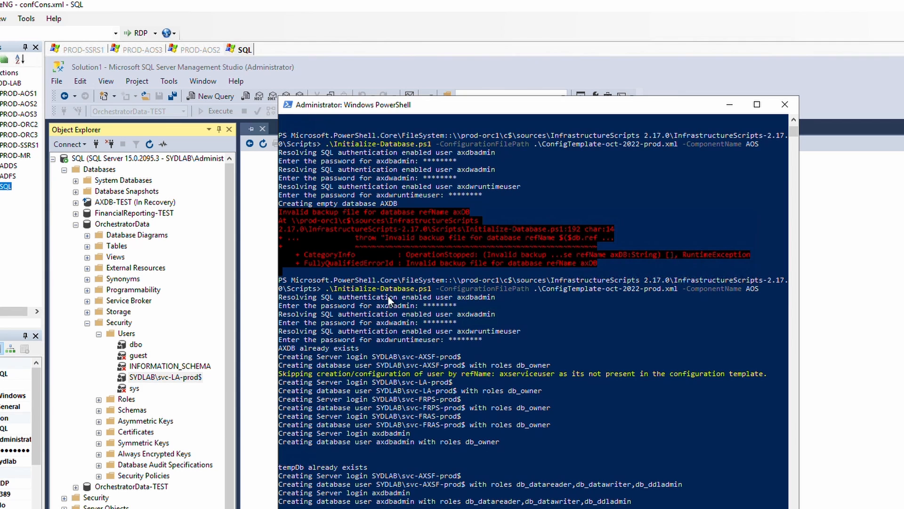
Refresh Databases and check AXDB's Security users, including SYDLAB\svc-AXSF-prod$.
{"action": "left_click", "coordinate": [99, 171]}
{"action": "key", "text": "F5"}
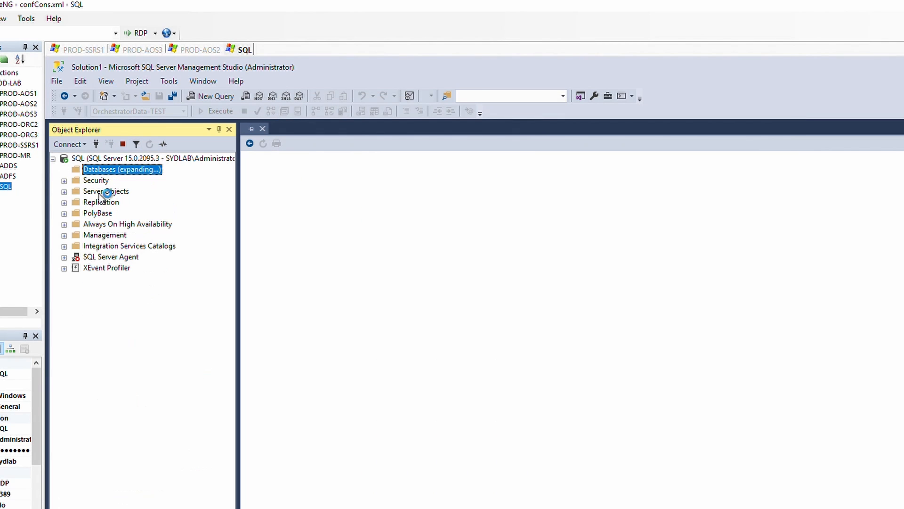
{"action": "left_click", "coordinate": [103, 203]}
{"action": "left_click", "coordinate": [75, 203]}
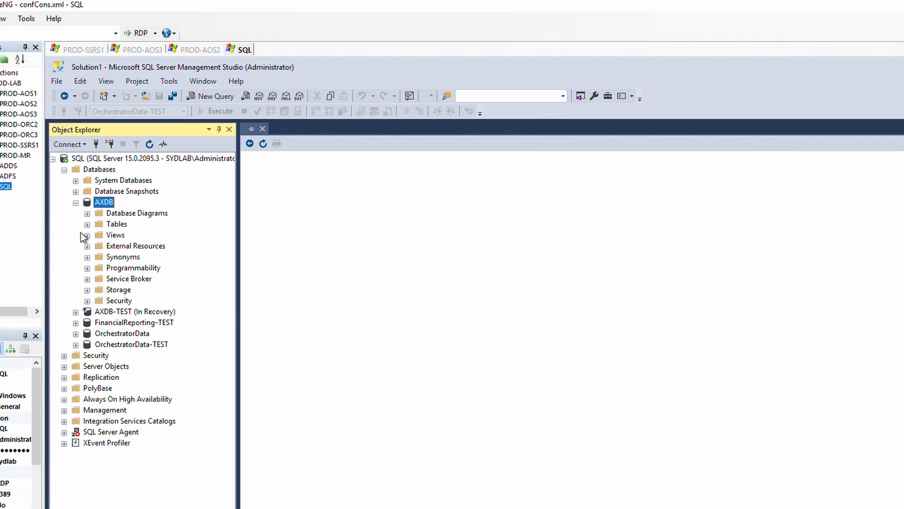
{"action": "left_click", "coordinate": [88, 301]}
{"action": "left_click", "coordinate": [100, 312]}
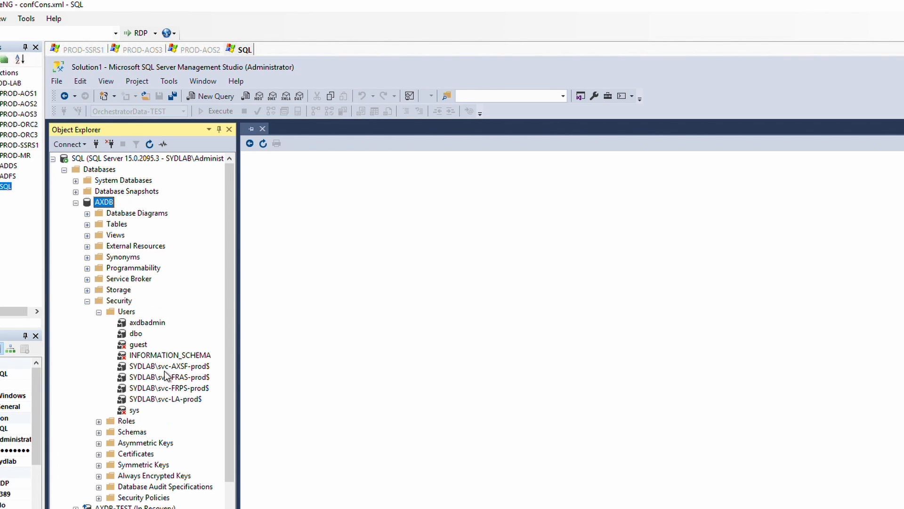
{"action": "left_click", "coordinate": [181, 369]}
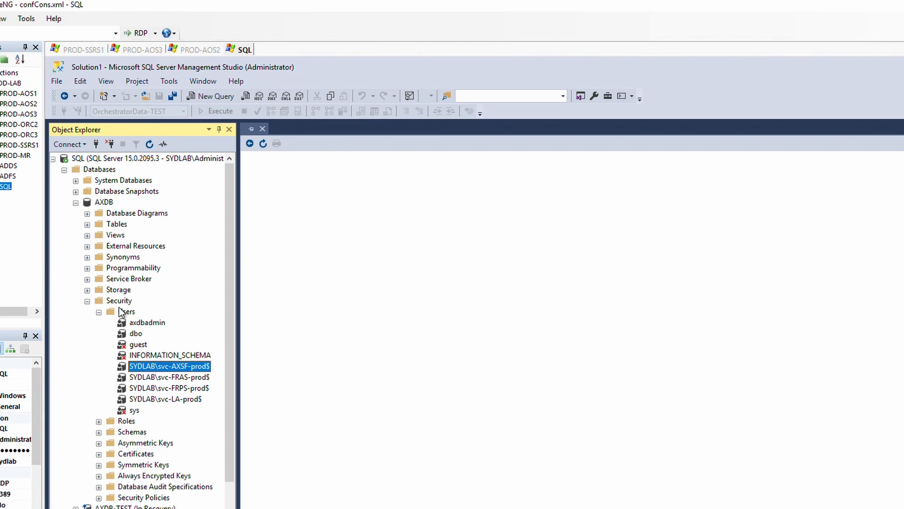
{"action": "left_click", "coordinate": [75, 202]}
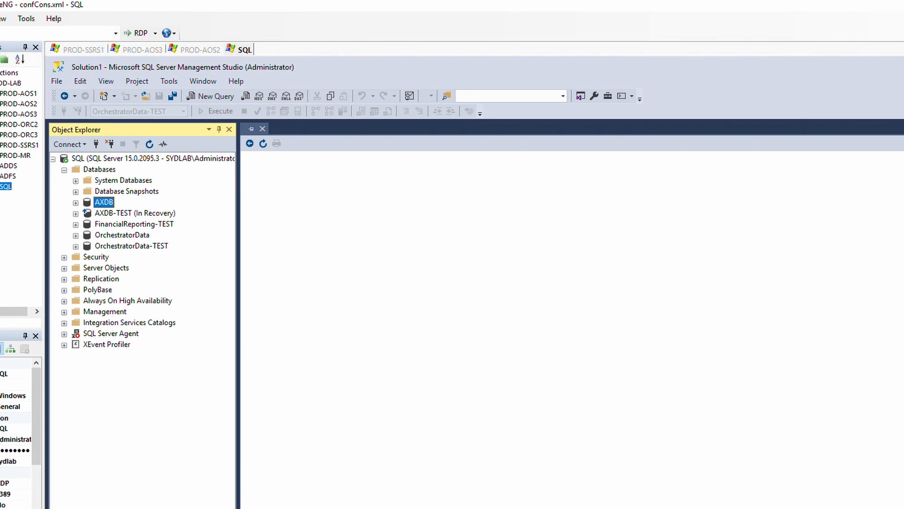
{"action": "left_click", "coordinate": [566, 508]}
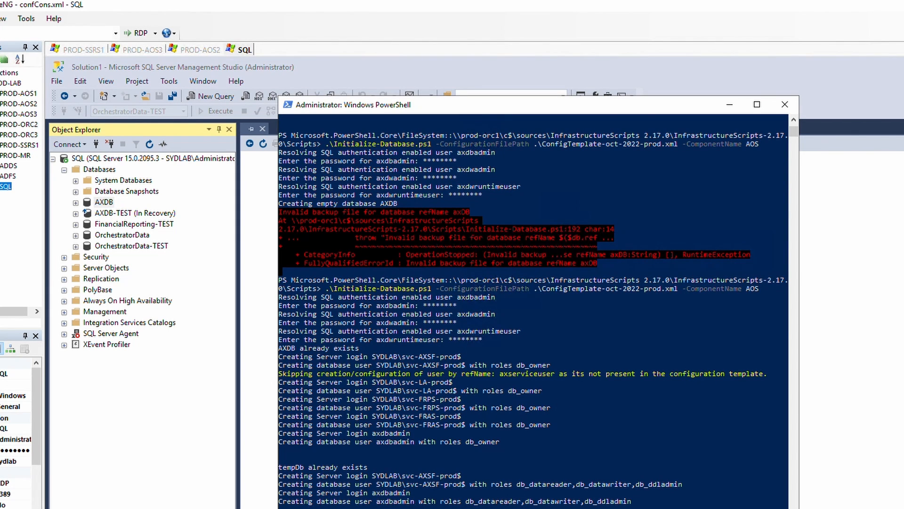
Copy the .\Configure-Database.ps1 AOS command line from the Microsoft Learn page.
{"action": "left_click", "coordinate": [509, 508]}
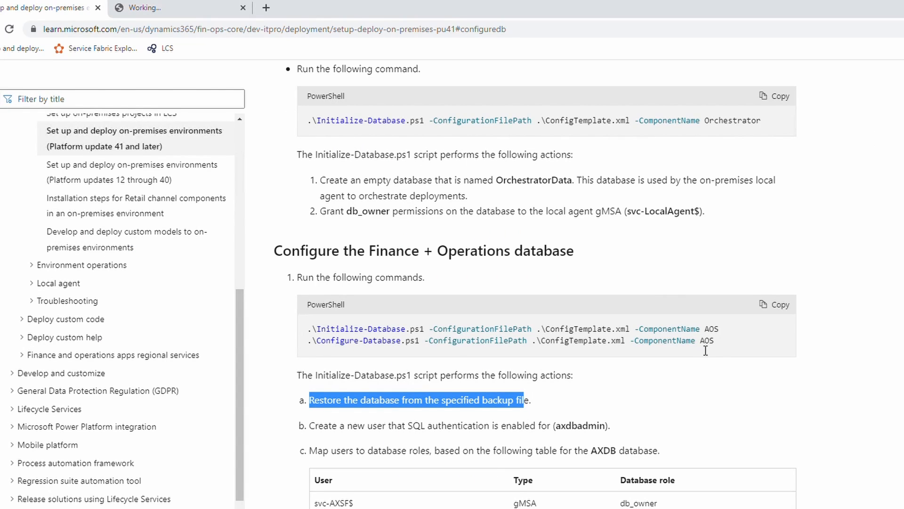
{"action": "left_click_drag", "start_coordinate": [717, 348], "coordinate": [313, 346]}
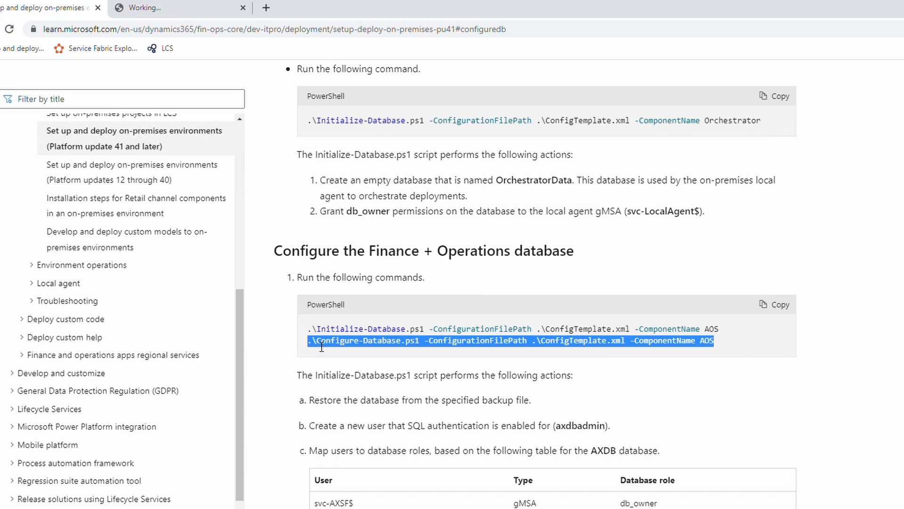
{"action": "right_click", "coordinate": [331, 349]}
{"action": "left_click", "coordinate": [332, 351]}
Paste and run Configure-Database for AOS with ConfigTemplate-oct-2022-prod.xml, then mark the tempDb-exists message.
{"action": "left_click", "coordinate": [348, 508]}
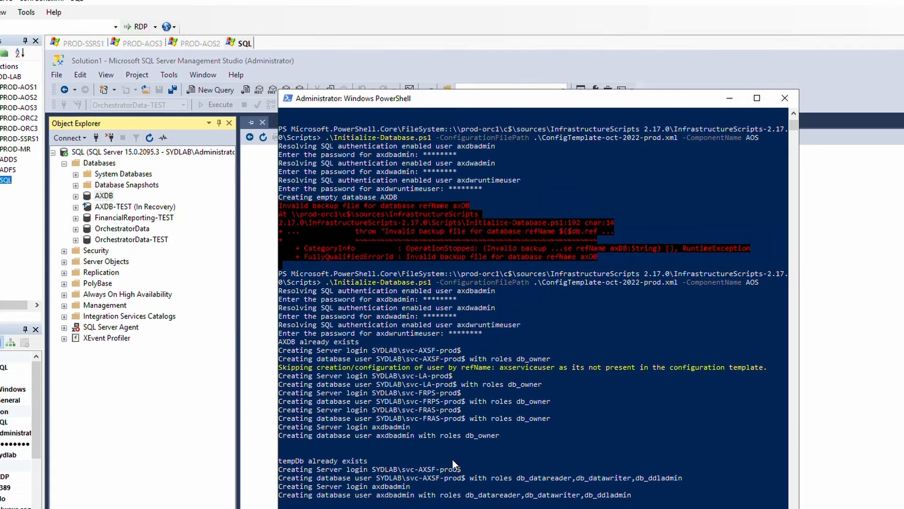
{"action": "right_click", "coordinate": [453, 457]}
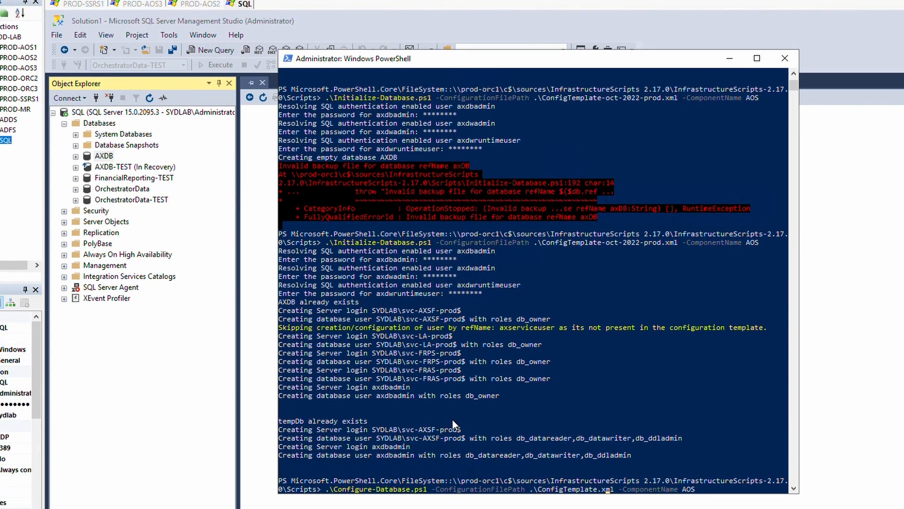
{"action": "key", "text": "Right"}
{"action": "key", "text": "Right"}
{"action": "key", "text": "BackSpace"}
{"action": "key", "text": "BackSpace"}
{"action": "key", "text": "BackSpace"}
{"action": "key", "text": "BackSpace"}
{"action": "key", "text": "Tab"}
{"action": "key", "text": "Return"}
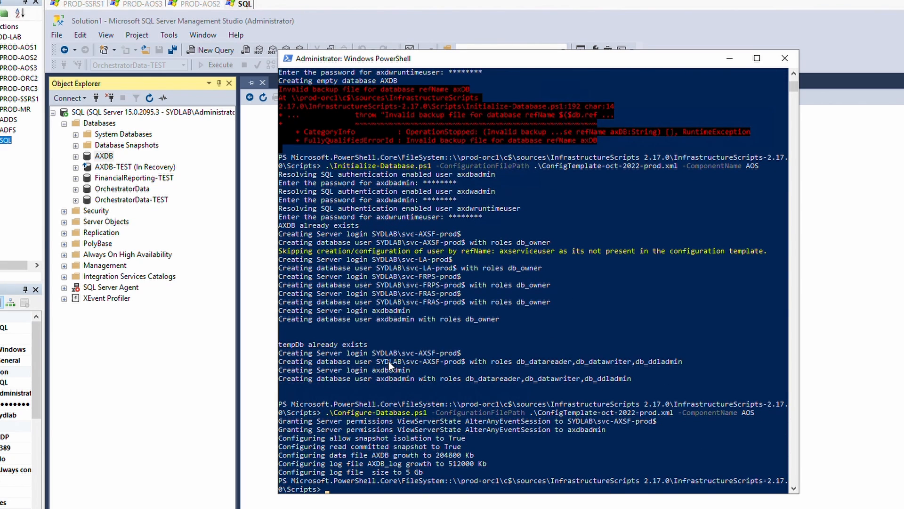
{"action": "left_click_drag", "start_coordinate": [373, 346], "coordinate": [284, 349]}
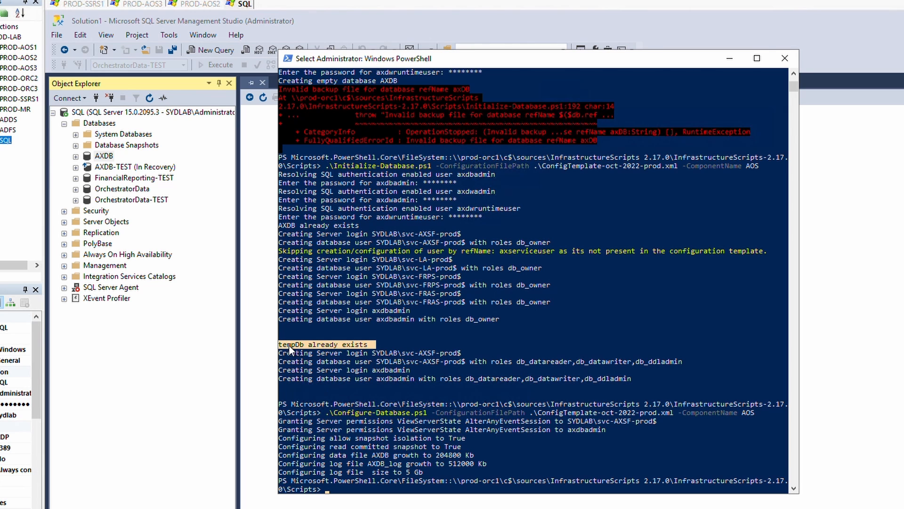
Expand System Databases > tempdb > Security > Users to check for axdbadmin.
{"action": "left_click", "coordinate": [76, 136]}
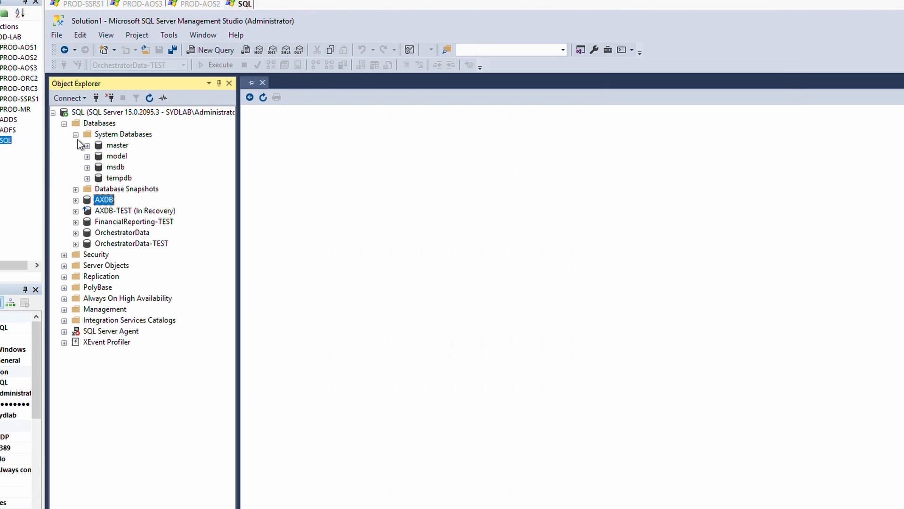
{"action": "left_click", "coordinate": [87, 179]}
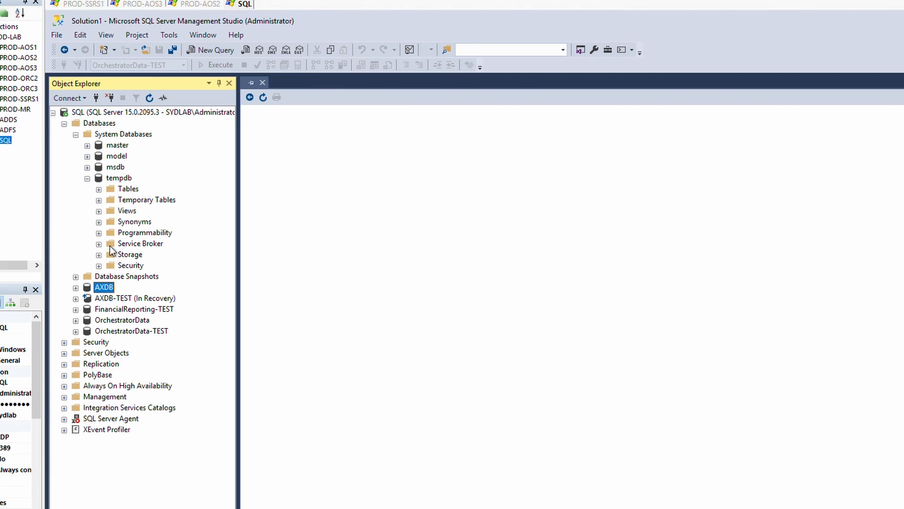
{"action": "left_click", "coordinate": [98, 266]}
{"action": "left_click", "coordinate": [110, 277]}
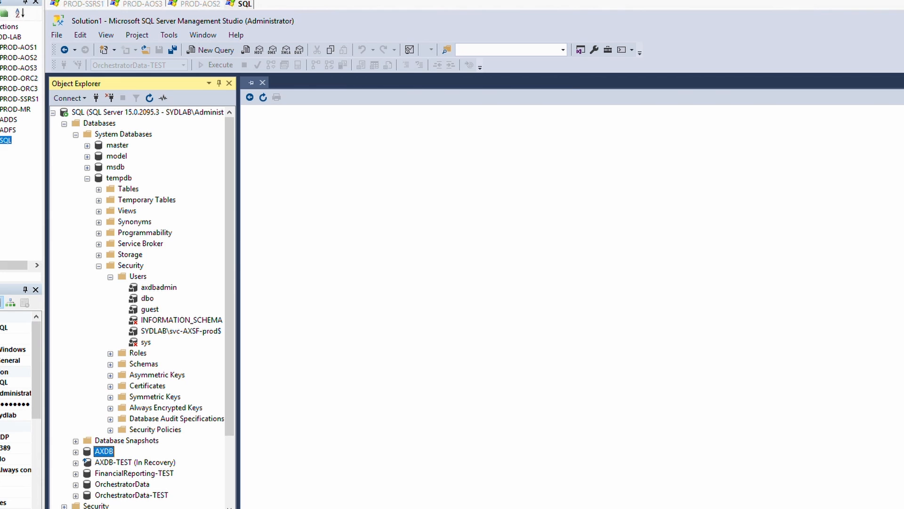
{"action": "left_click", "coordinate": [61, 508]}
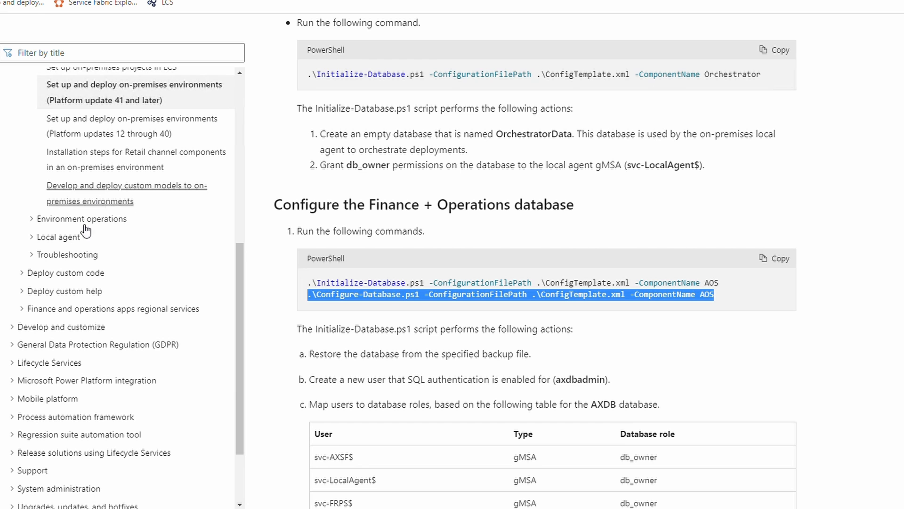
In Troubleshoot on-premises deployments, find the tempdb script adding axdbadmin and the svc-AXSF$ account.
{"action": "left_click", "coordinate": [47, 255]}
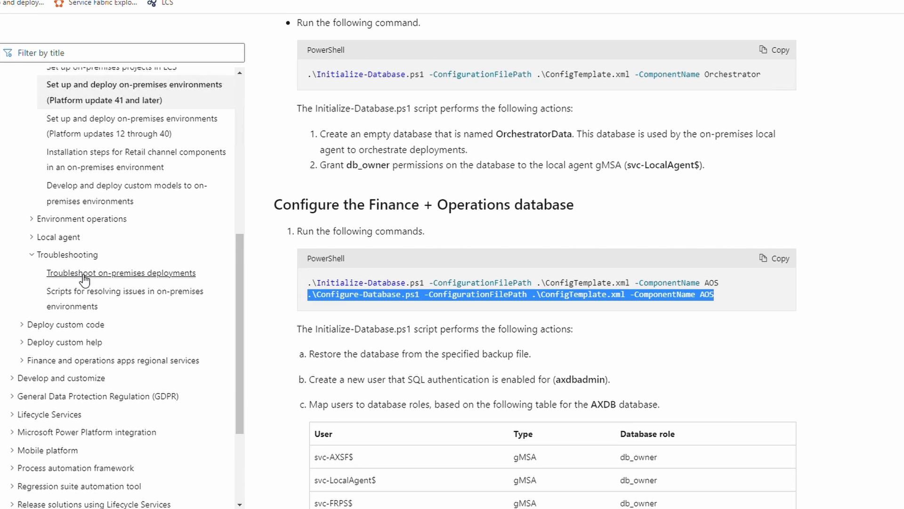
{"action": "left_click", "coordinate": [33, 255]}
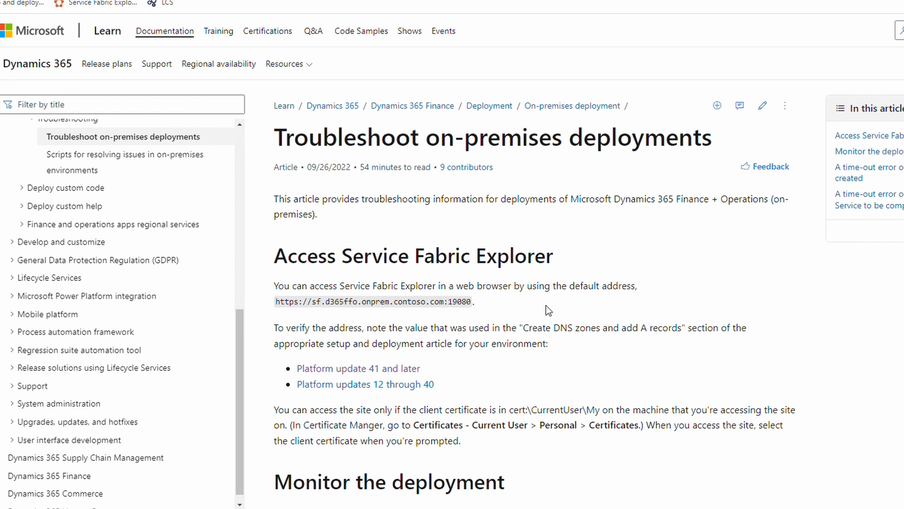
{"action": "key", "text": "ctrl+f"}
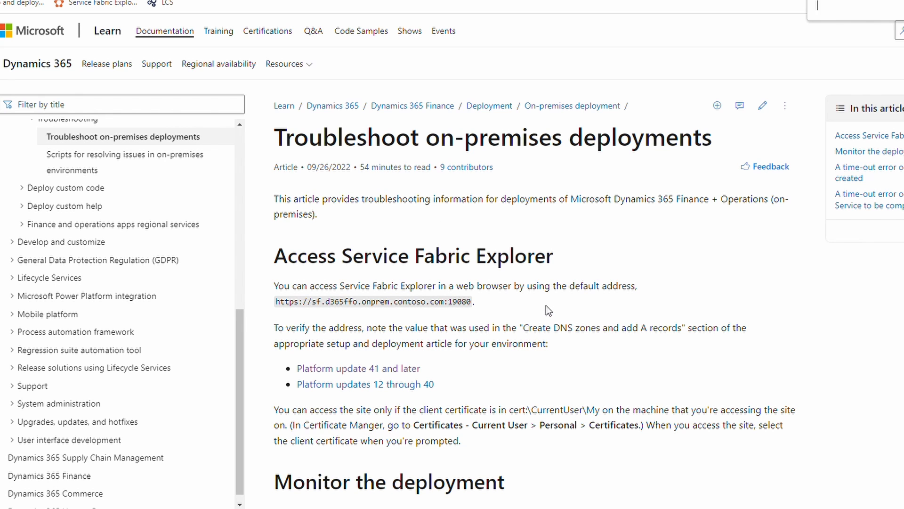
{"action": "type", "text": "tempd"}
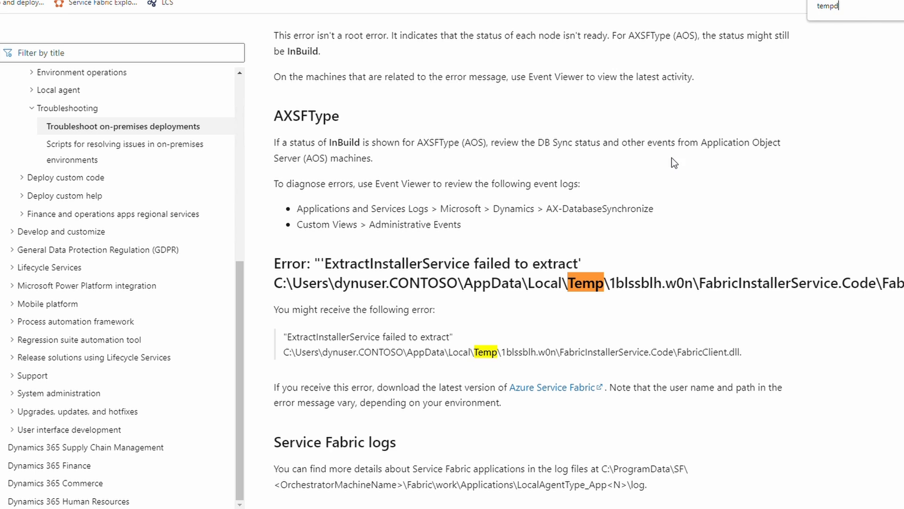
{"action": "type", "text": "b"}
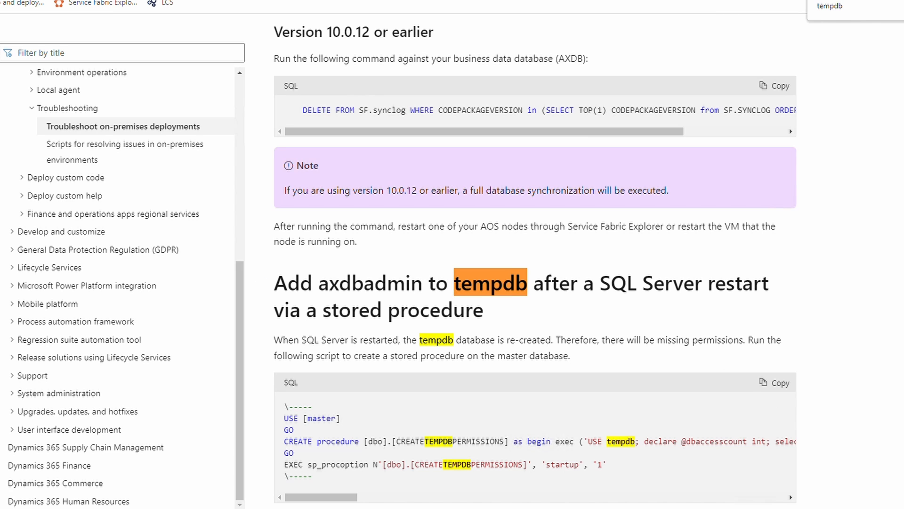
{"action": "left_click_drag", "start_coordinate": [304, 418], "coordinate": [376, 472]}
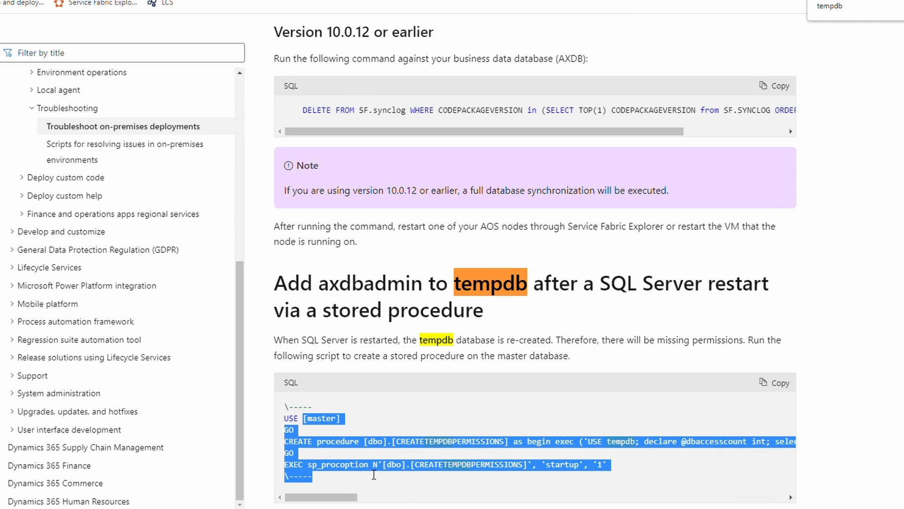
{"action": "left_click", "coordinate": [375, 475]}
{"action": "left_click_drag", "start_coordinate": [337, 500], "coordinate": [485, 498]}
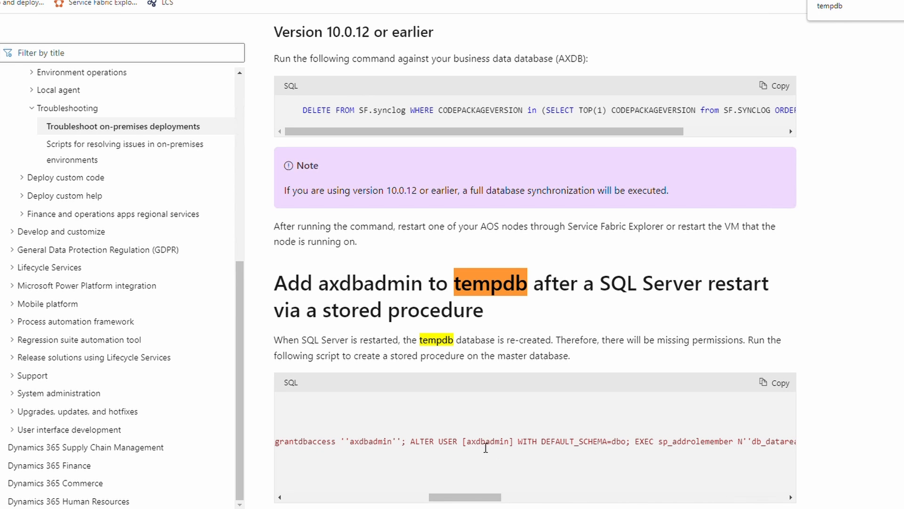
{"action": "double_click", "coordinate": [486, 443]}
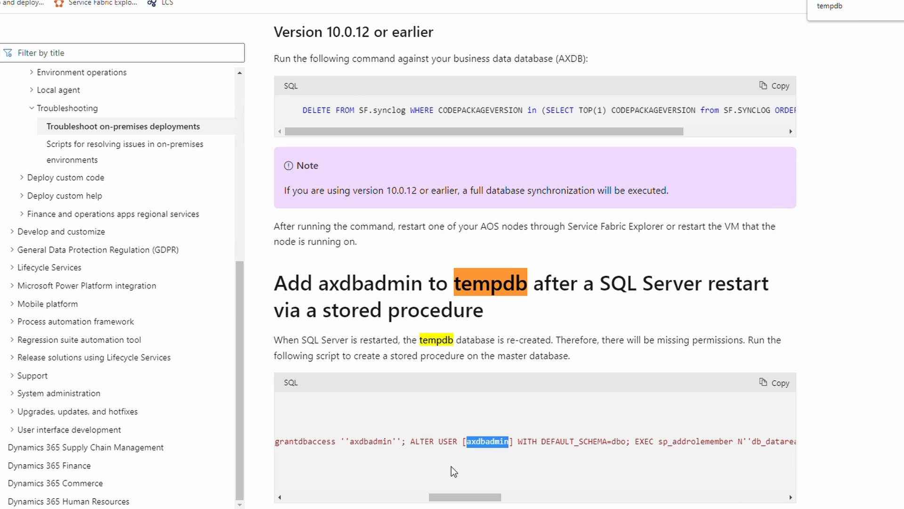
{"action": "left_click_drag", "start_coordinate": [462, 498], "coordinate": [700, 483]}
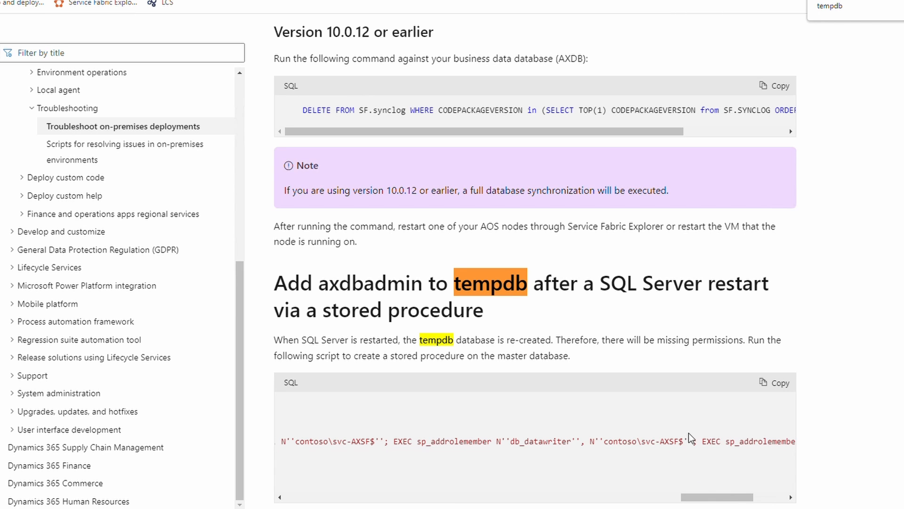
{"action": "left_click_drag", "start_coordinate": [684, 440], "coordinate": [605, 442]}
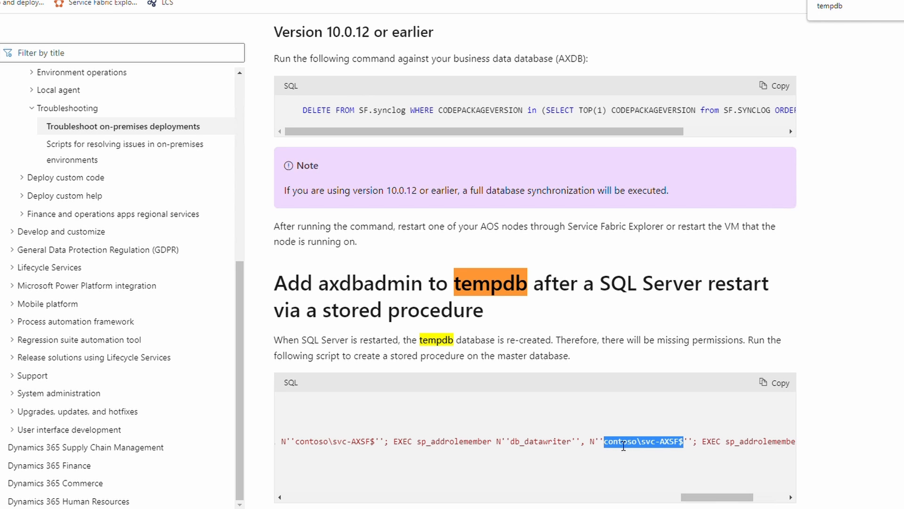
{"action": "left_click_drag", "start_coordinate": [719, 498], "coordinate": [325, 500]}
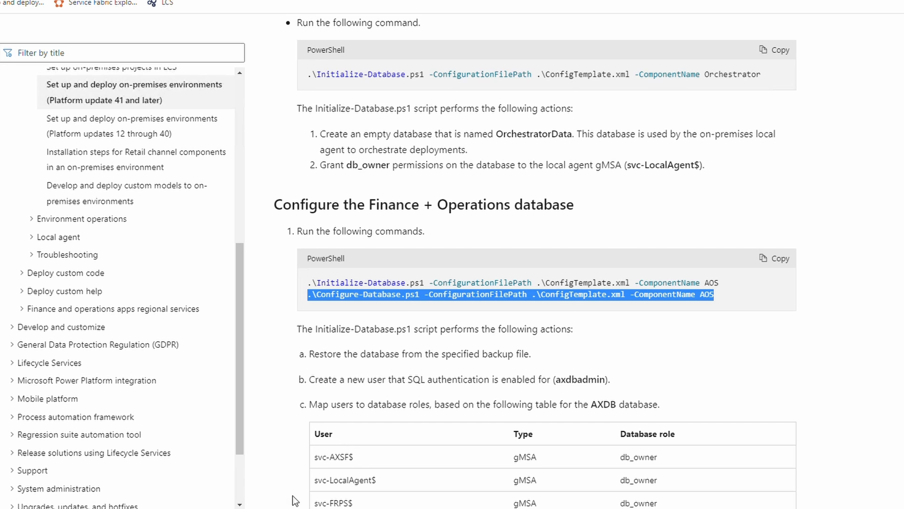
Copy the Initialize-Database -ComponentName MR command and paste it at the PowerShell prompt.
{"action": "scroll", "coordinate": [309, 336], "scroll_direction": "down", "scroll_amount": 10}
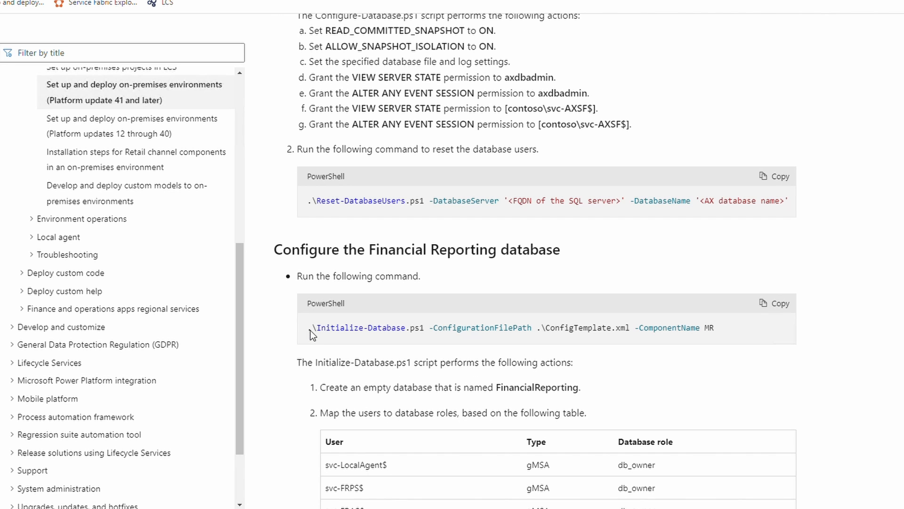
{"action": "left_click_drag", "start_coordinate": [308, 332], "coordinate": [716, 331]}
{"action": "right_click", "coordinate": [701, 331]}
{"action": "left_click", "coordinate": [725, 338]}
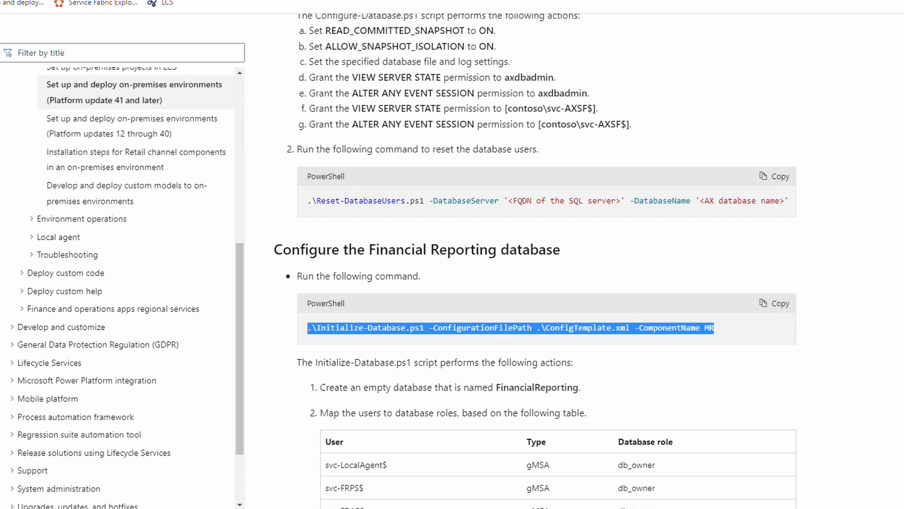
{"action": "key", "text": "alt+Tab"}
{"action": "right_click", "coordinate": [459, 420]}
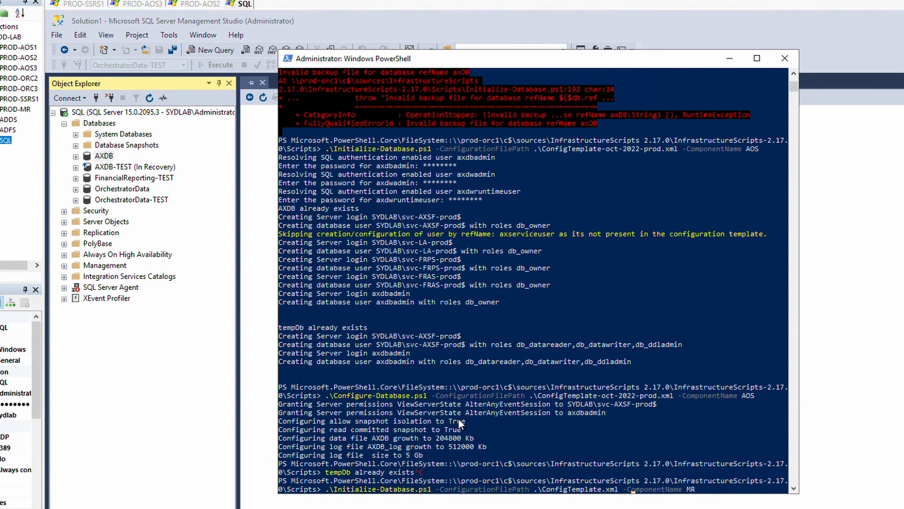
Run Initialize-Database for MR with ConfigTemplate-oct-2022-prod.xml, entering the axdwadmin and axdwruntimeuser passwords.
{"action": "key", "text": "Left"}
{"action": "key", "text": "Left"}
{"action": "key", "text": "Left"}
{"action": "key", "text": "BackSpace"}
{"action": "key", "text": "BackSpace"}
{"action": "key", "text": "BackSpace"}
{"action": "key", "text": "BackSpace"}
{"action": "key", "text": "Return"}
{"action": "key", "text": "Up"}
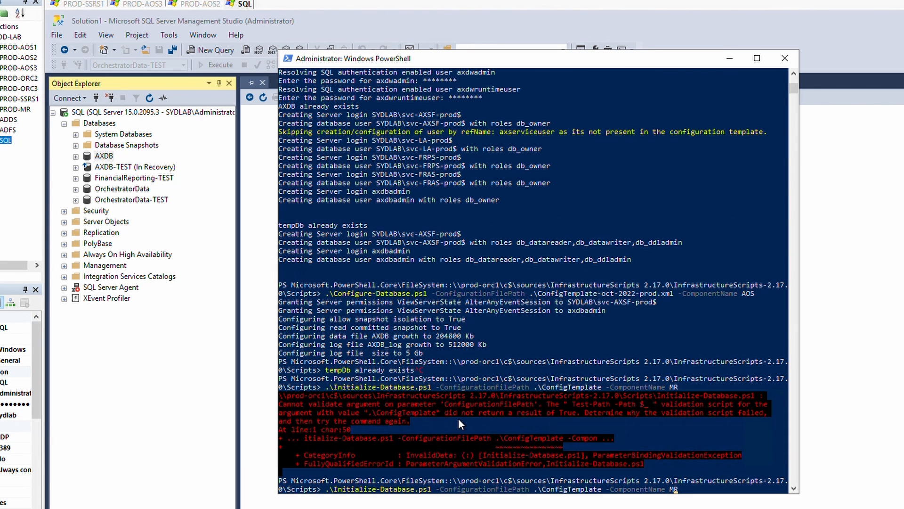
{"action": "key", "text": "Tab"}
{"action": "key", "text": "Return"}
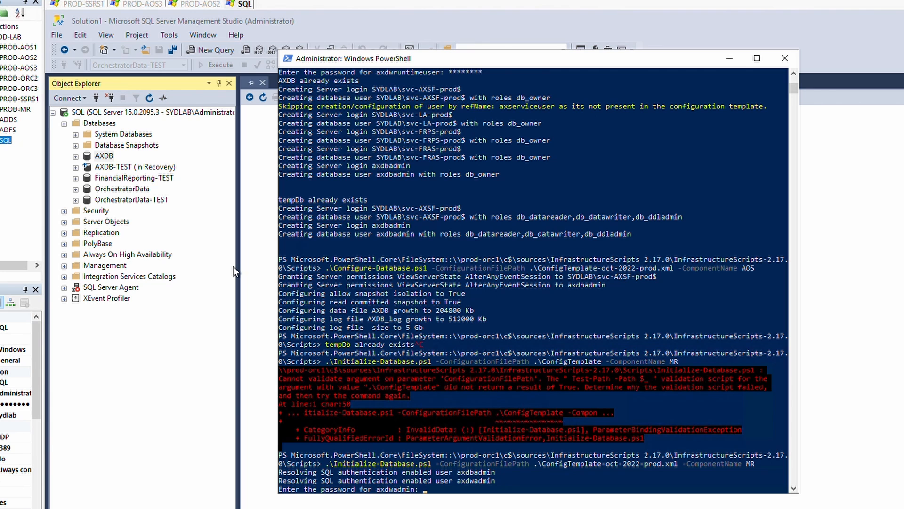
{"action": "type", "text": "********"}
{"action": "key", "text": "Return"}
{"action": "type", "text": "********"}
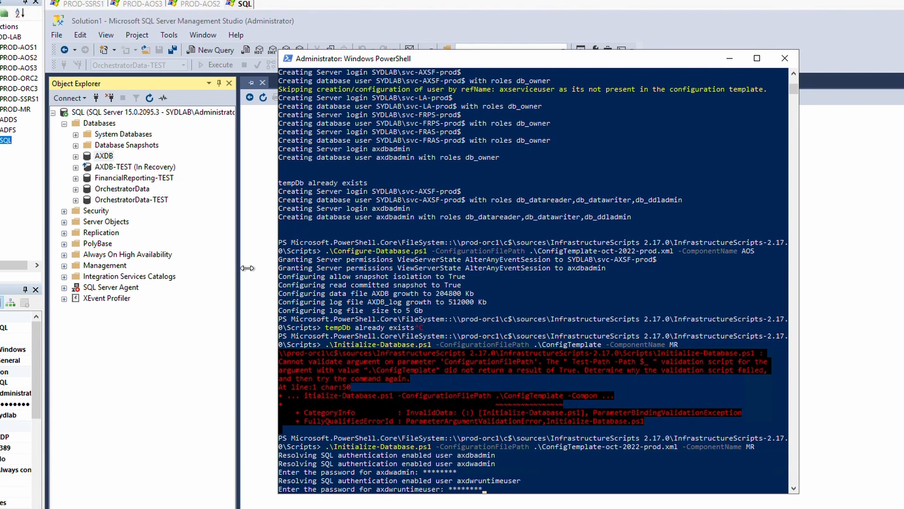
{"action": "key", "text": "Return"}
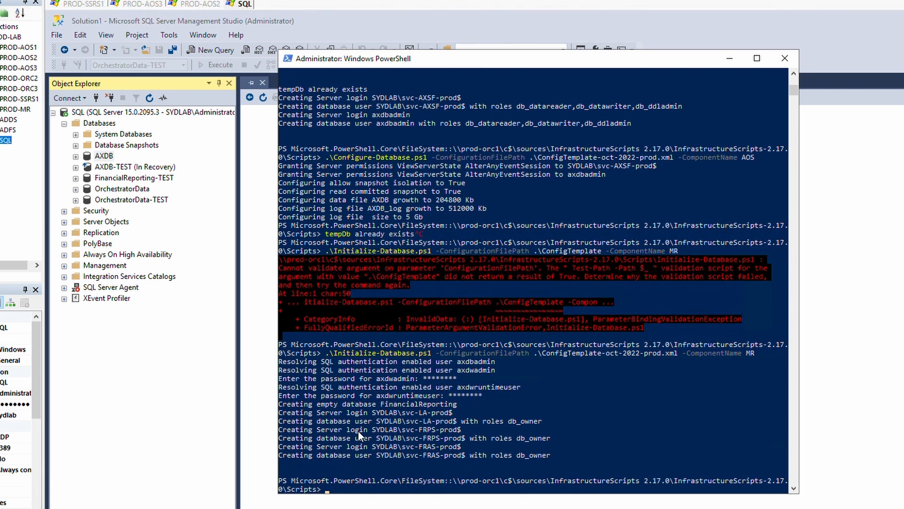
{"action": "left_click_drag", "start_coordinate": [302, 396], "coordinate": [306, 395]}
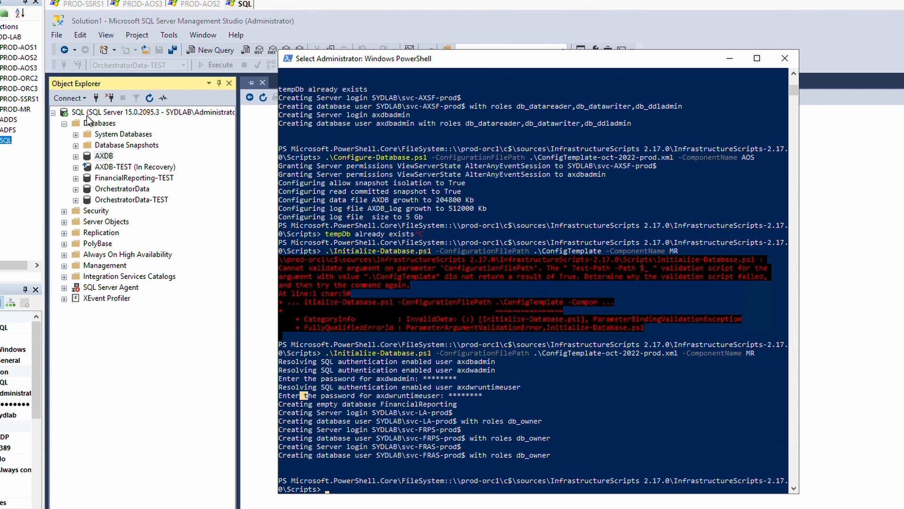
Refresh Databases and list FinancialReporting's users (svc-FRAS, svc-FRPS, svc-LA), declining diagram support.
{"action": "left_click", "coordinate": [99, 124]}
{"action": "left_click", "coordinate": [150, 98]}
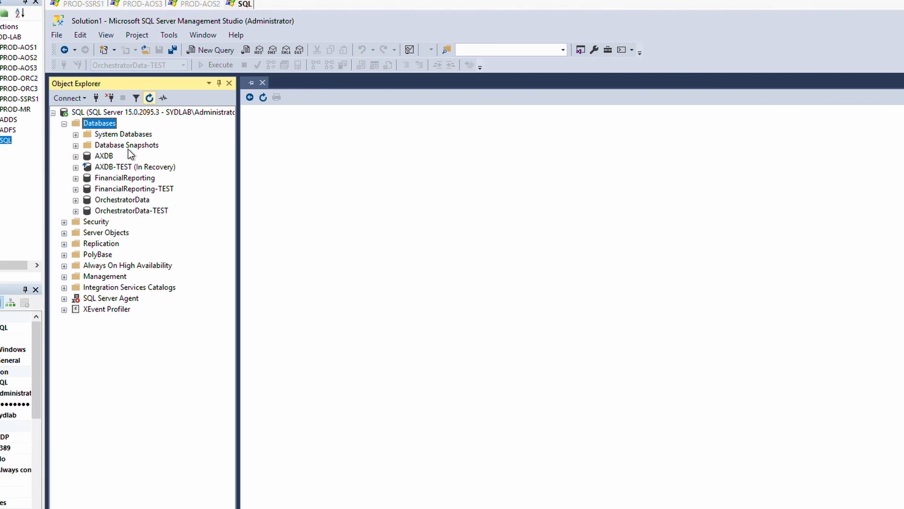
{"action": "left_click", "coordinate": [76, 178]}
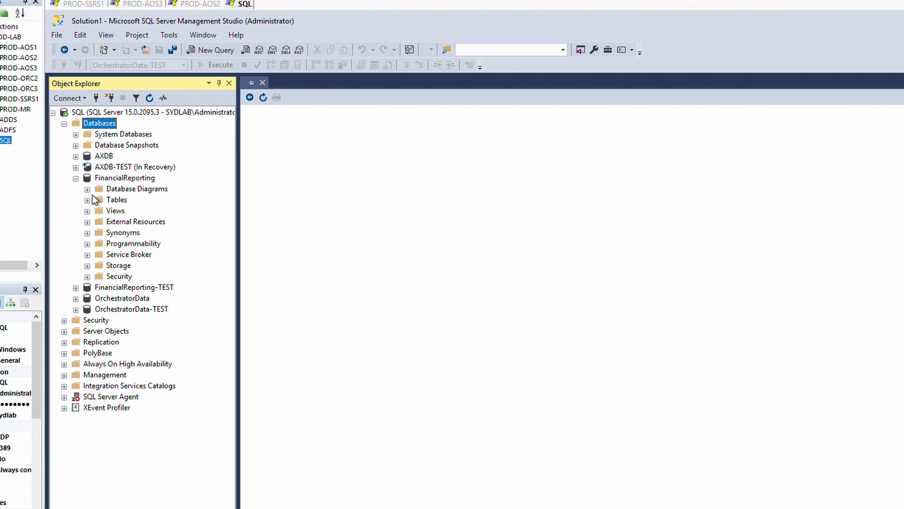
{"action": "left_click", "coordinate": [88, 190]}
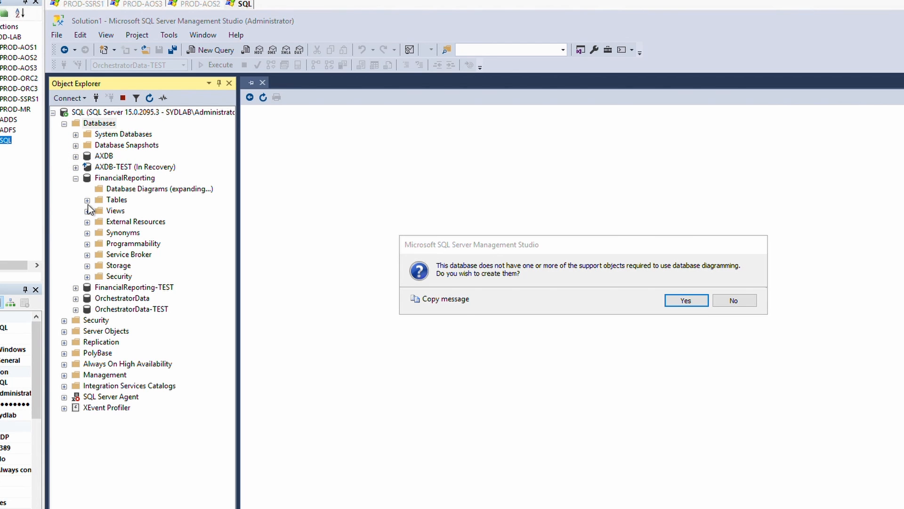
{"action": "left_click", "coordinate": [750, 305]}
{"action": "left_click", "coordinate": [87, 200]}
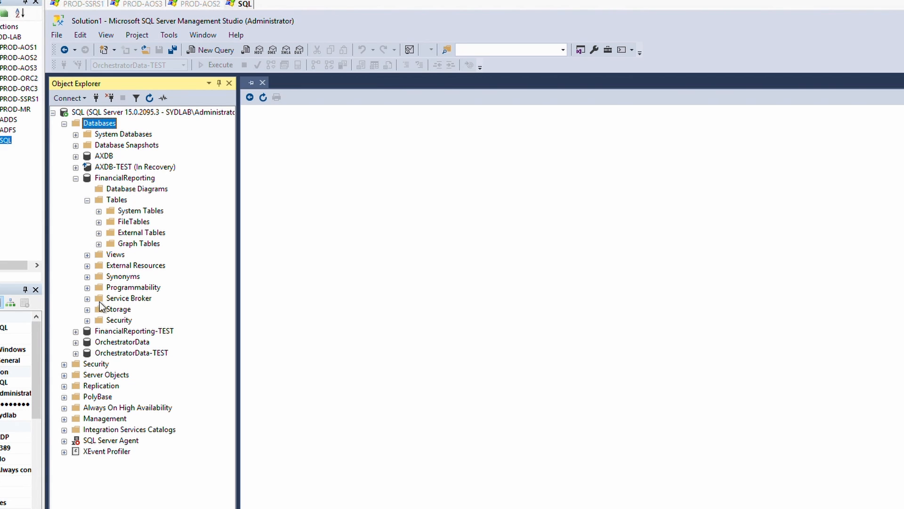
{"action": "left_click", "coordinate": [89, 202]}
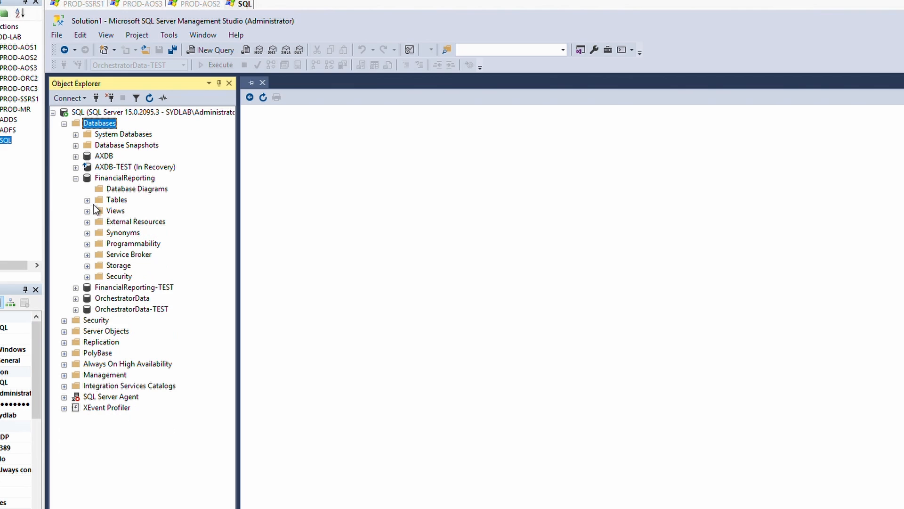
{"action": "left_click", "coordinate": [88, 277]}
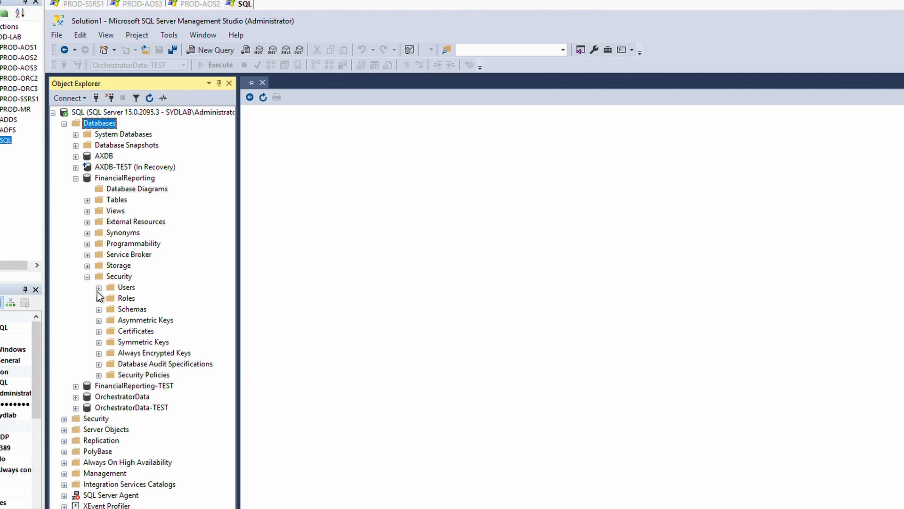
{"action": "left_click", "coordinate": [98, 288]}
{"action": "left_click", "coordinate": [187, 331]}
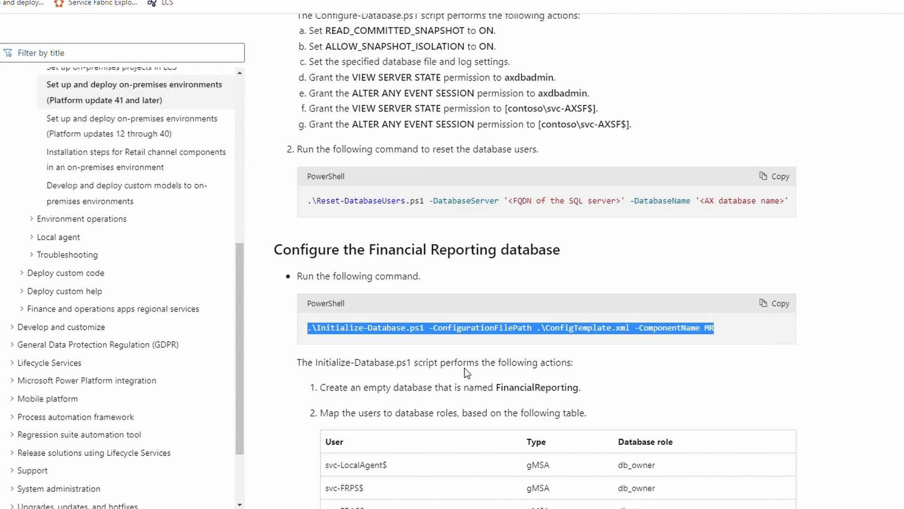
Go to the Step 18 Encrypt credentials section and review the Configure-CredentialsJson command.
{"action": "scroll", "coordinate": [464, 368], "scroll_direction": "down", "scroll_amount": 3}
{"action": "left_click_drag", "start_coordinate": [669, 322], "coordinate": [410, 276]}
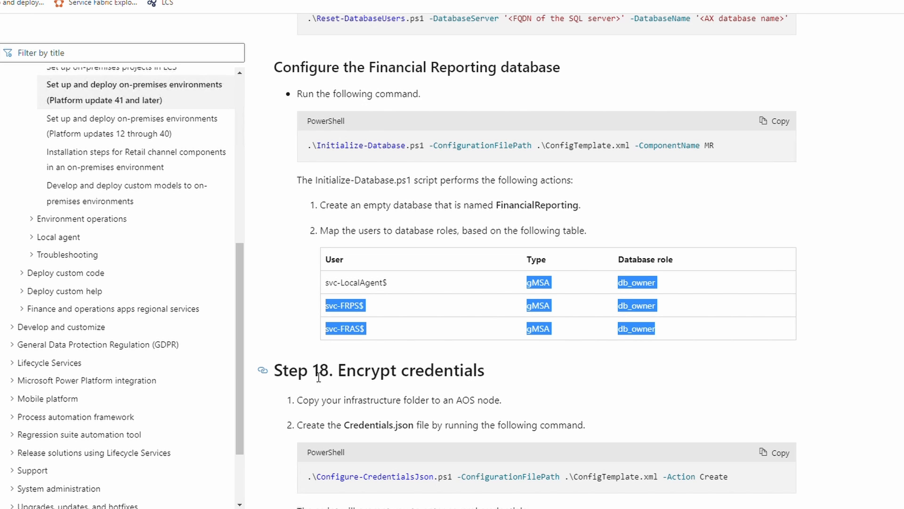
{"action": "left_click", "coordinate": [265, 373]}
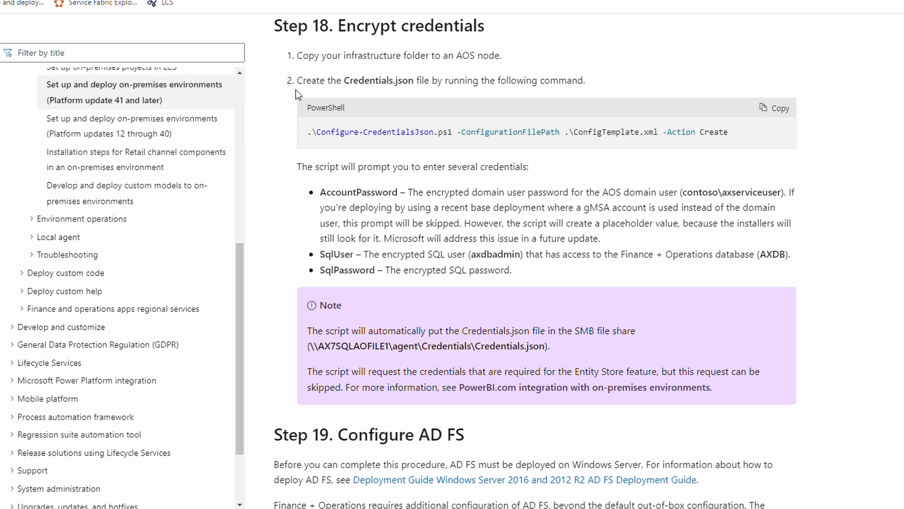
{"action": "left_click_drag", "start_coordinate": [312, 134], "coordinate": [445, 135]}
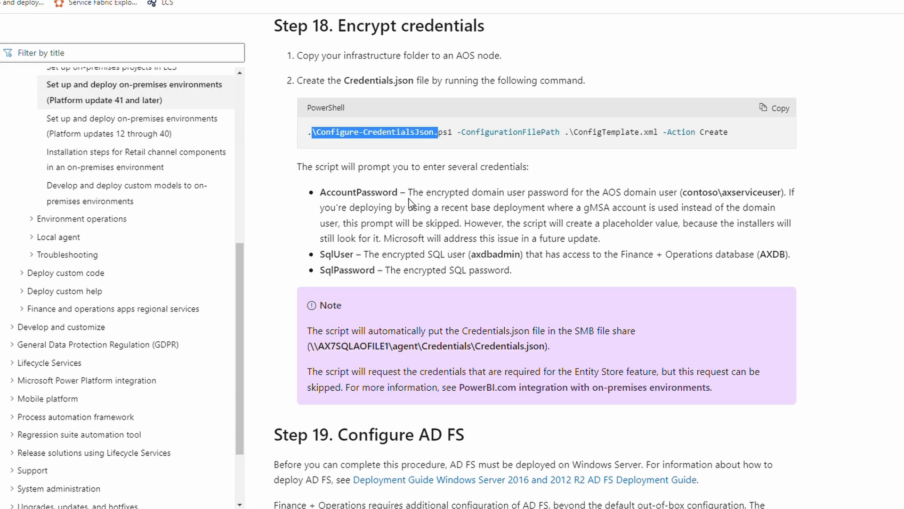
{"action": "left_click", "coordinate": [474, 176]}
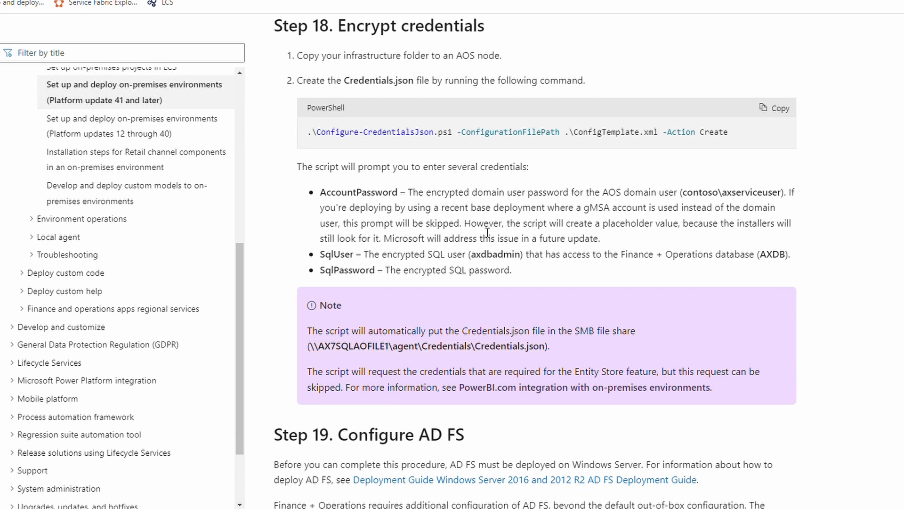
{"action": "right_click", "coordinate": [791, 124]}
{"action": "left_click", "coordinate": [637, 167]}
Copy the Credentials.json creation command and switch to the PROD-AOS1 remote session.
{"action": "double_click", "coordinate": [383, 84]}
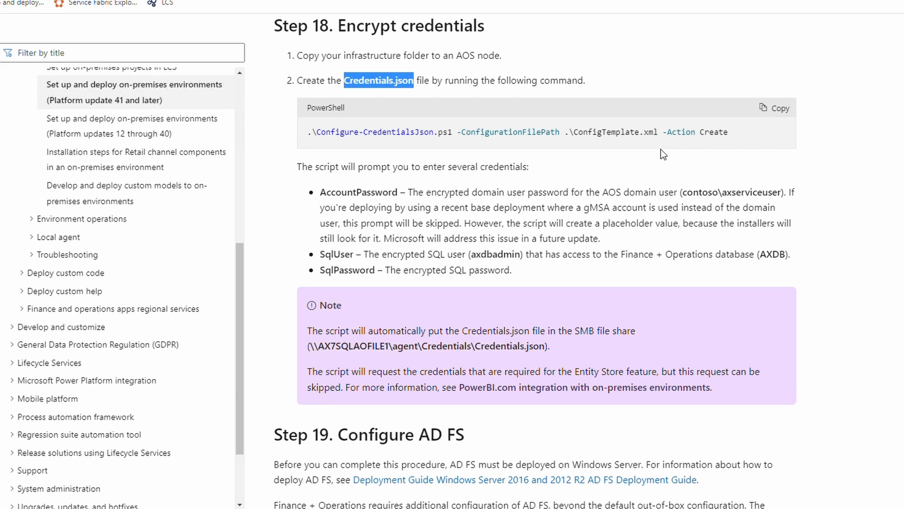
{"action": "left_click", "coordinate": [782, 109]}
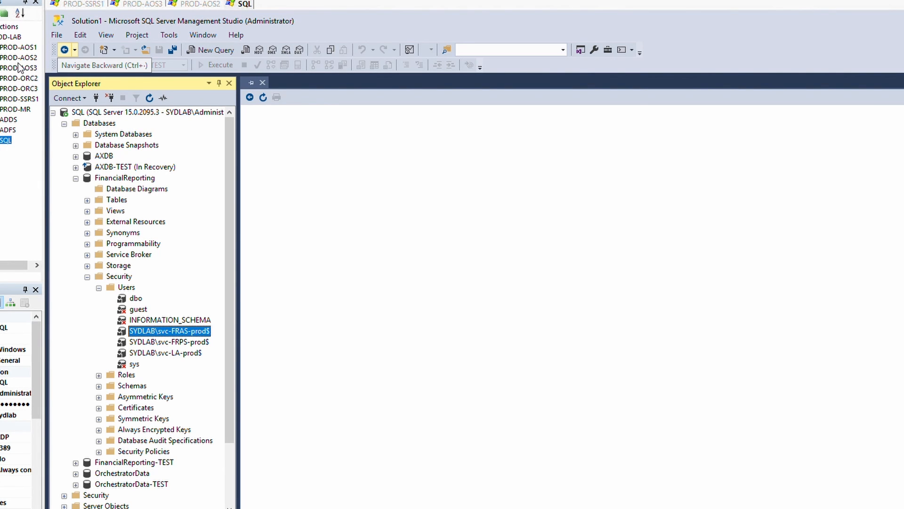
{"action": "left_click", "coordinate": [11, 48]}
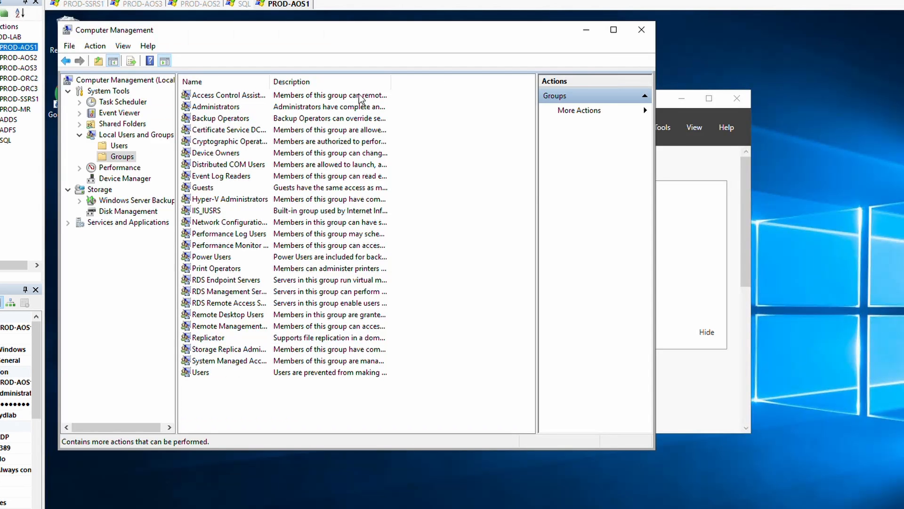
Browse \\prod-orc1\c$ to sources\InfrastructureScripts 2.17.0\InfrastructureScripts-2.17.0\Scripts in File Explorer.
{"action": "left_click", "coordinate": [587, 31]}
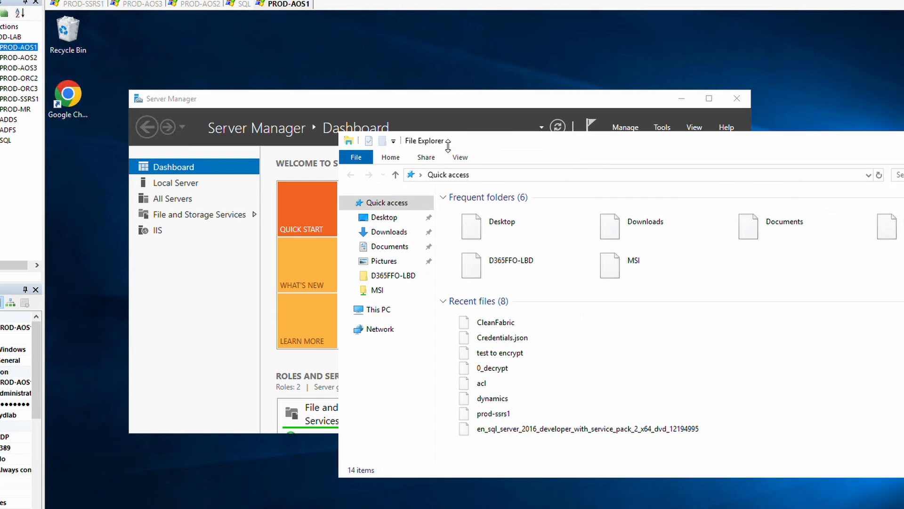
{"action": "left_click", "coordinate": [552, 178]}
{"action": "type", "text": "\\\\"}
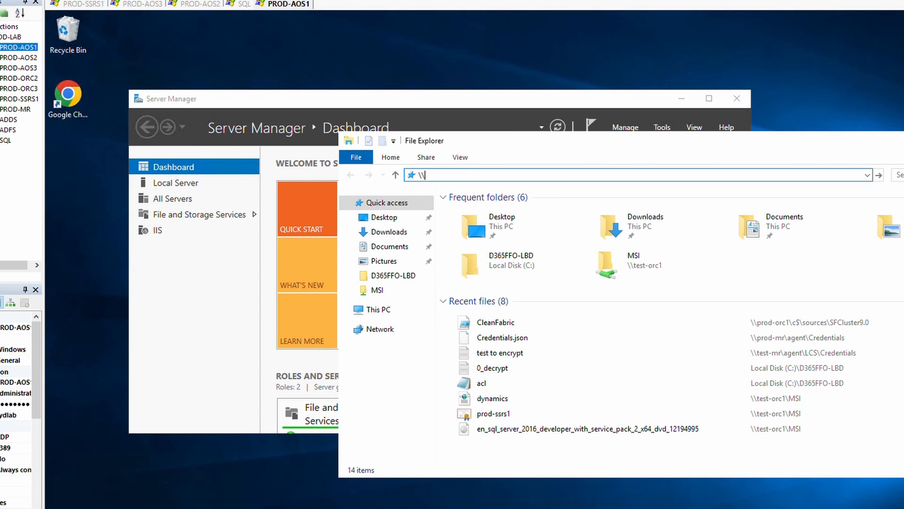
{"action": "type", "text": "pr"}
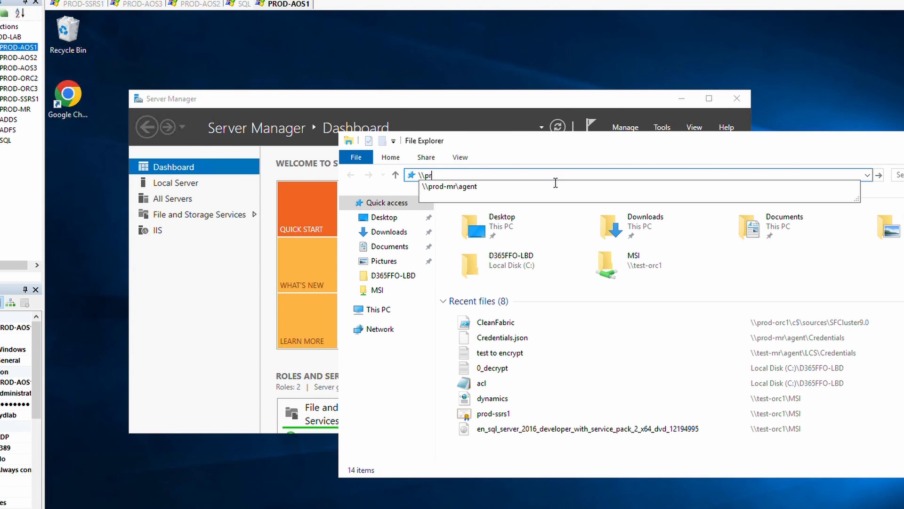
{"action": "type", "text": "od-orc1\\c$"}
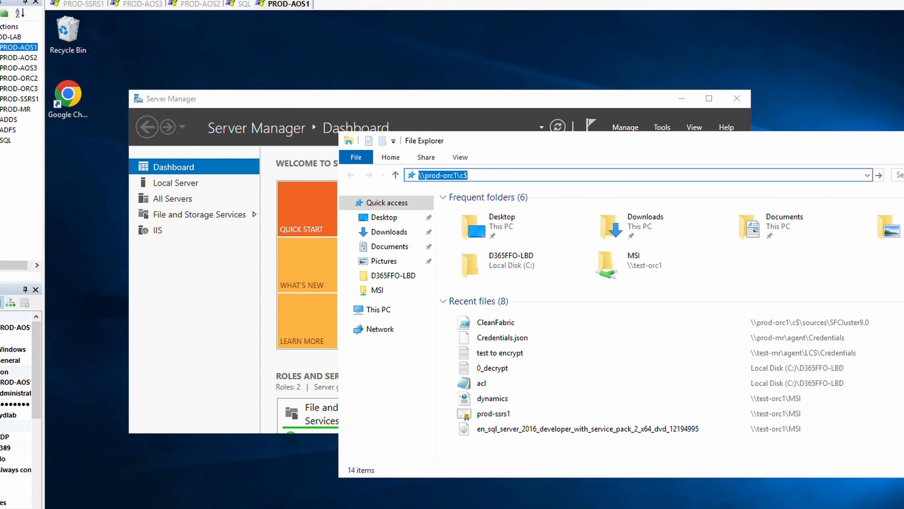
{"action": "key", "text": "Return"}
{"action": "double_click", "coordinate": [471, 288]}
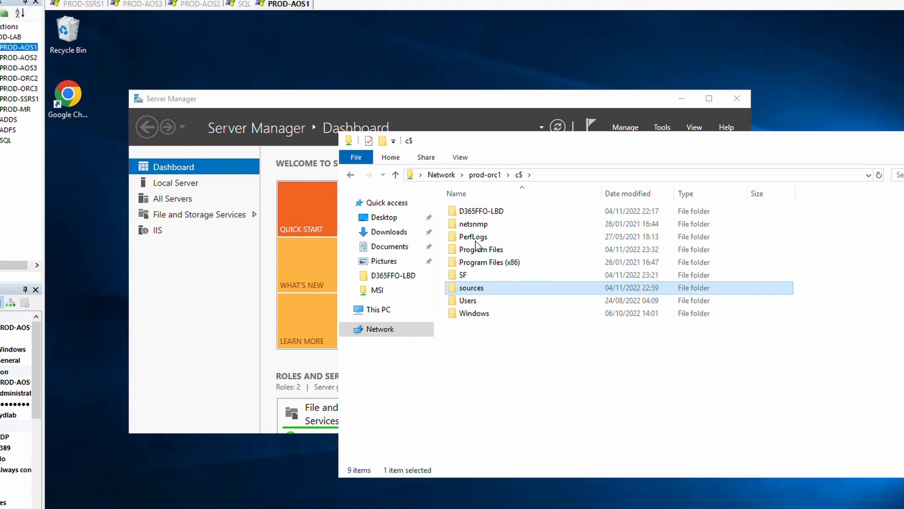
{"action": "left_click", "coordinate": [483, 213]}
{"action": "double_click", "coordinate": [483, 212]}
{"action": "double_click", "coordinate": [481, 211]}
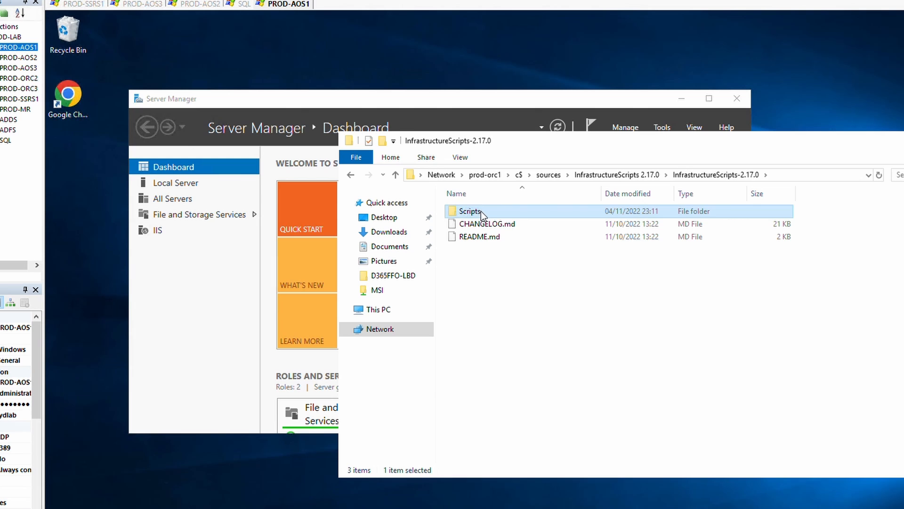
{"action": "double_click", "coordinate": [482, 211]}
Launch Windows PowerShell as administrator from the Scripts folder.
{"action": "left_click", "coordinate": [356, 158]}
{"action": "mouse_move", "coordinate": [405, 205]}
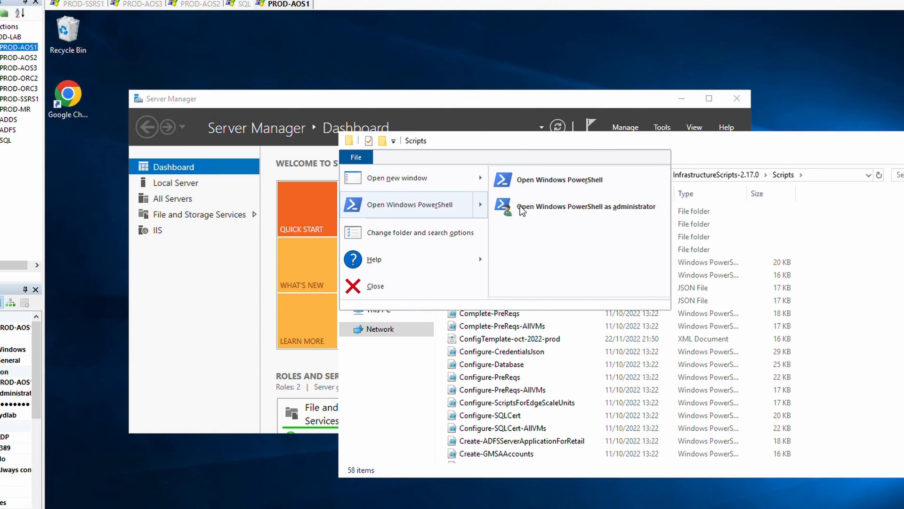
{"action": "left_click", "coordinate": [520, 205]}
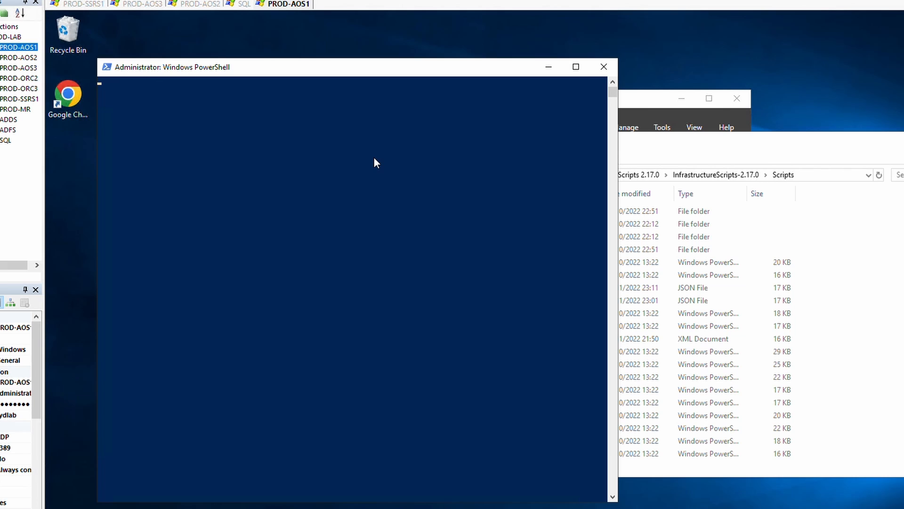
Run Configure-CredentialsJson with ConfigTemplate-oct-2022-prod.xml -Action Create; it fails on an empty agent fileshare path.
{"action": "right_click", "coordinate": [377, 83]}
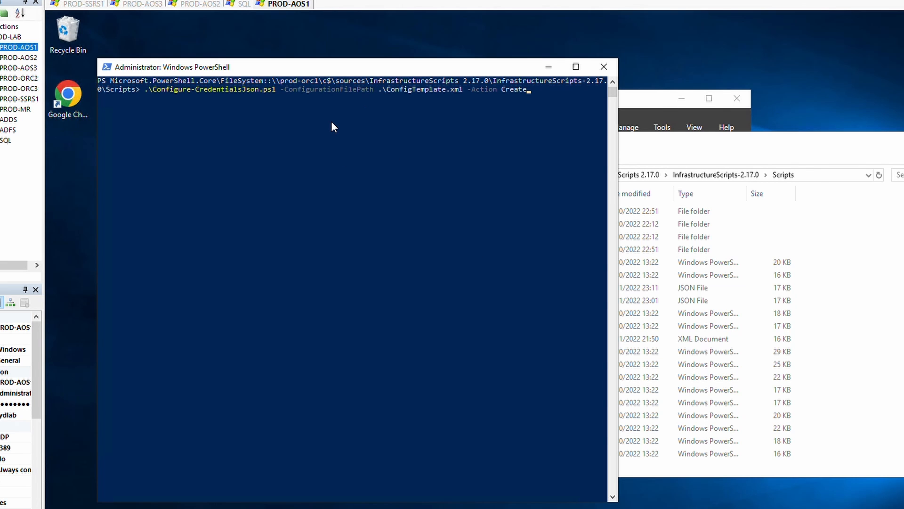
{"action": "key", "text": "Left"}
{"action": "key", "text": "Left"}
{"action": "key", "text": "Left"}
{"action": "key", "text": "Left"}
{"action": "key", "text": "BackSpace"}
{"action": "key", "text": "BackSpace"}
{"action": "key", "text": "BackSpace"}
{"action": "key", "text": "BackSpace"}
{"action": "key", "text": "Tab"}
{"action": "key", "text": "Return"}
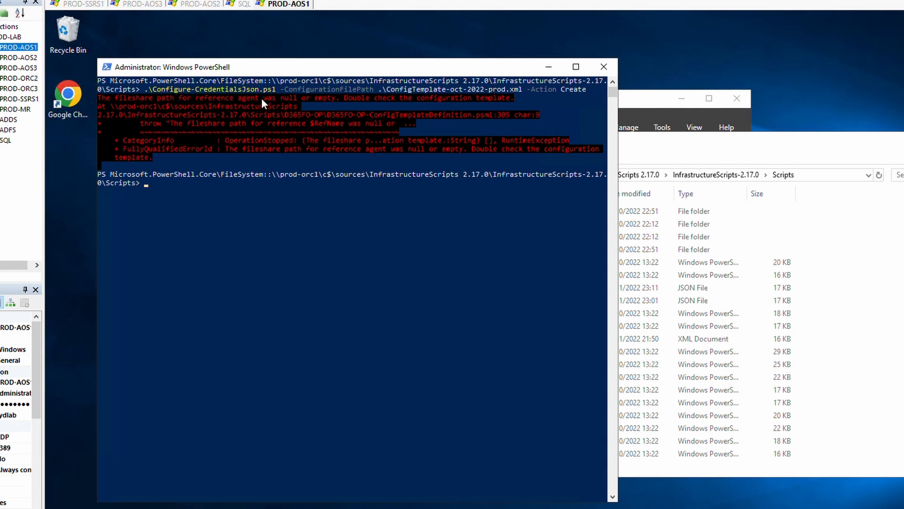
{"action": "left_click", "coordinate": [669, 176]}
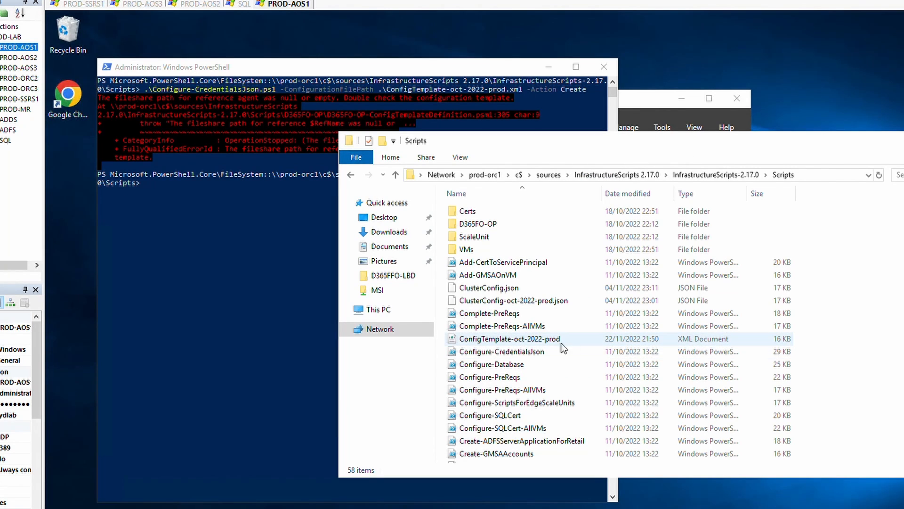
Open ConfigTemplate-oct-2022-prod.xml in Notepad++ and place the caret in the empty agent Path element.
{"action": "right_click", "coordinate": [542, 340]}
{"action": "left_click", "coordinate": [580, 378]}
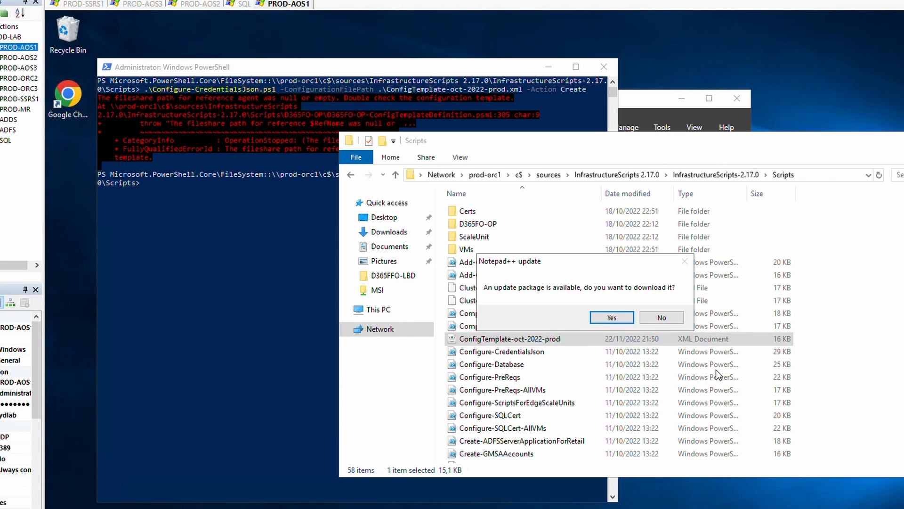
{"action": "left_click", "coordinate": [660, 318]}
{"action": "left_click_drag", "start_coordinate": [312, 19], "coordinate": [738, 69]}
{"action": "left_click", "coordinate": [727, 389]}
{"action": "scroll", "coordinate": [721, 398], "scroll_direction": "down", "scroll_amount": 18}
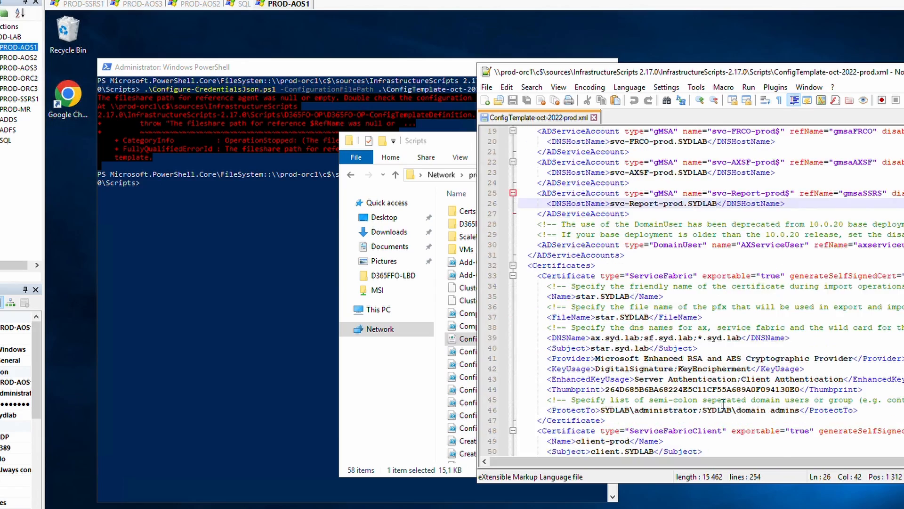
{"action": "scroll", "coordinate": [720, 400], "scroll_direction": "down", "scroll_amount": 18}
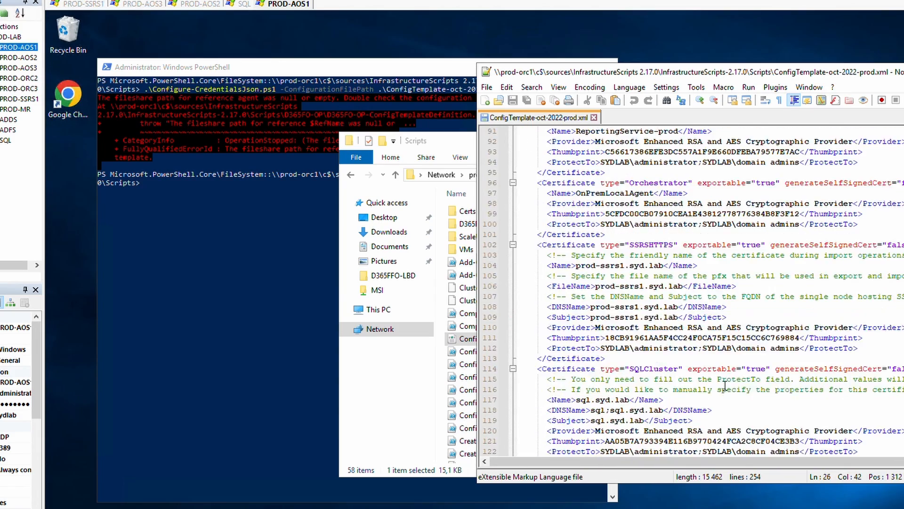
{"action": "scroll", "coordinate": [617, 356], "scroll_direction": "down", "scroll_amount": 12}
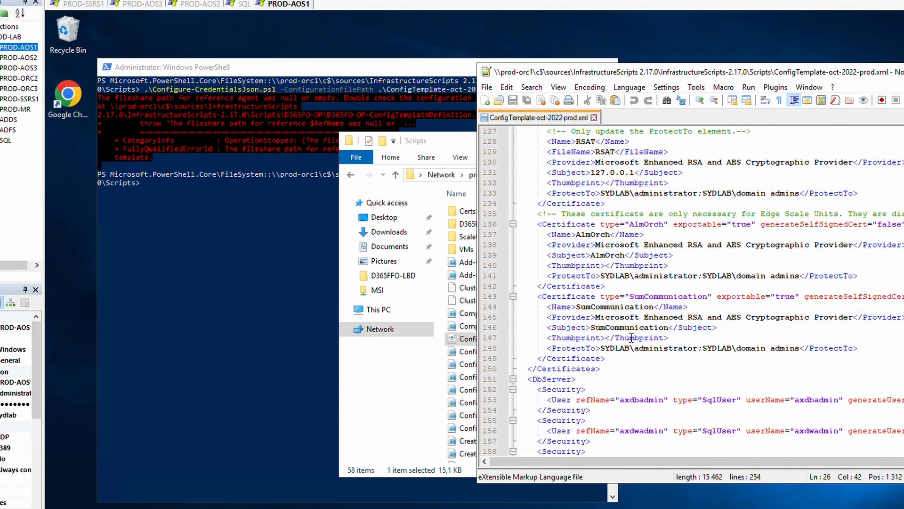
{"action": "scroll", "coordinate": [682, 355], "scroll_direction": "down", "scroll_amount": 6}
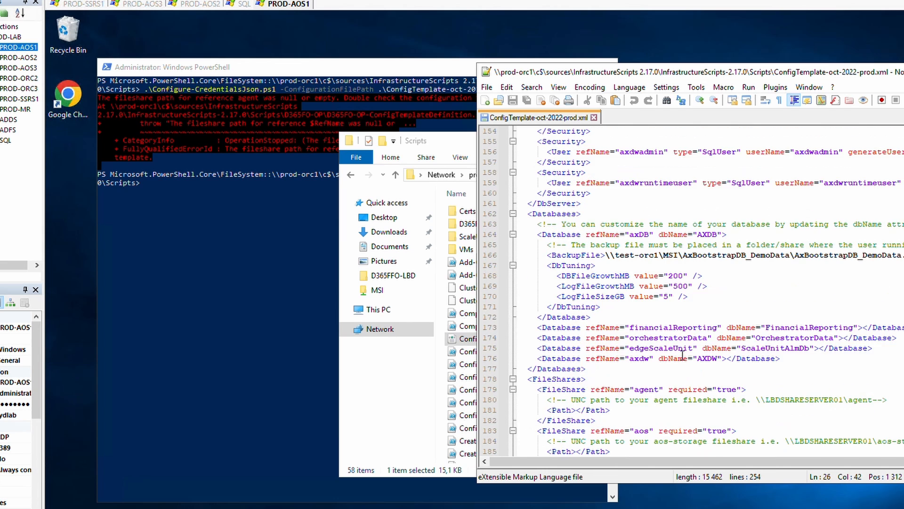
{"action": "left_click", "coordinate": [592, 310]}
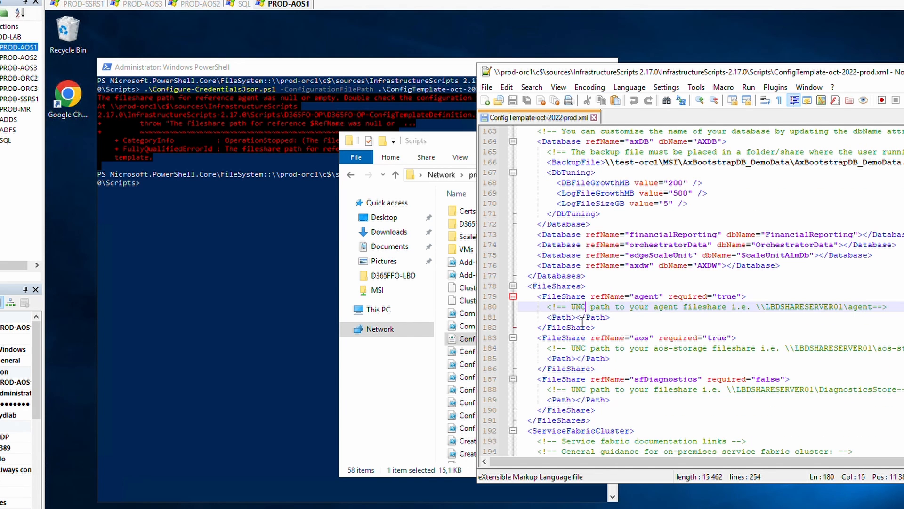
{"action": "left_click", "coordinate": [579, 319]}
Copy the \\prod-mr\agent share path from Explorer and paste it into the agent Path element.
{"action": "left_click", "coordinate": [457, 144]}
{"action": "left_click_drag", "start_coordinate": [481, 146], "coordinate": [369, 198]}
{"action": "left_click", "coordinate": [712, 231]}
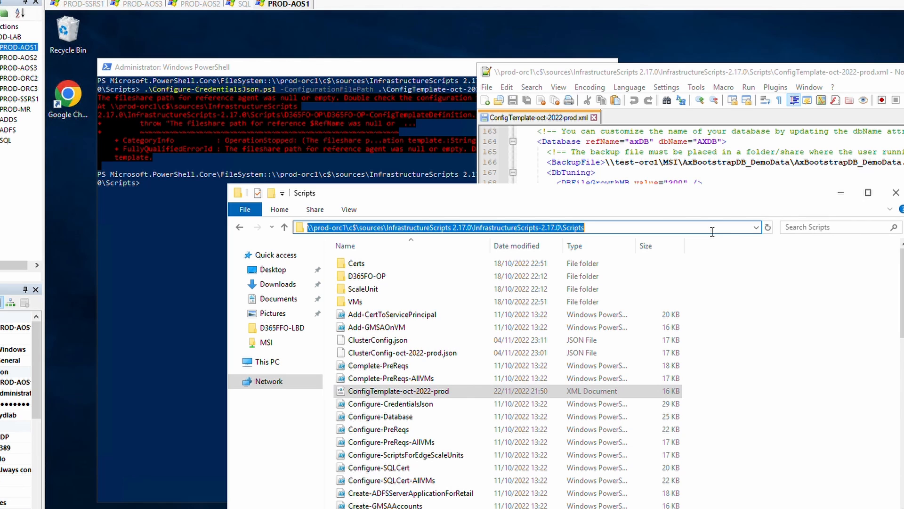
{"action": "type", "text": "\\prod"}
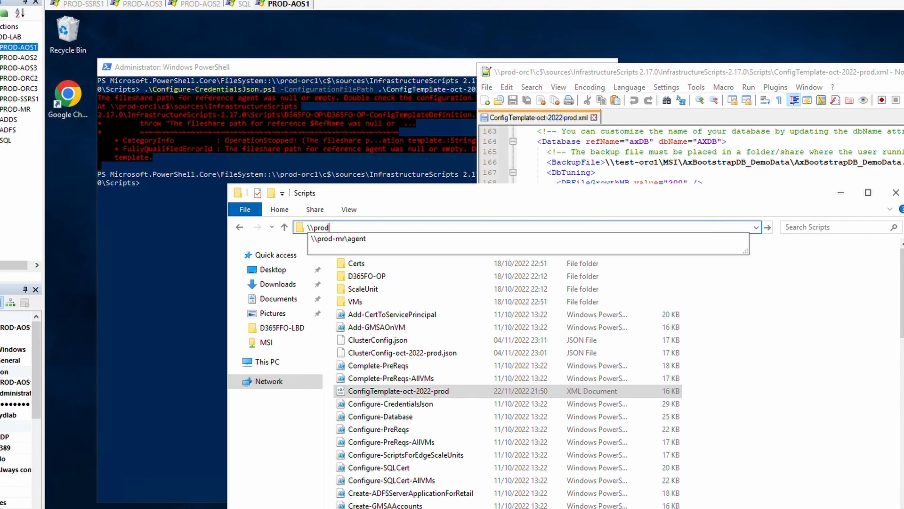
{"action": "key", "text": "Down"}
{"action": "key", "text": "Return"}
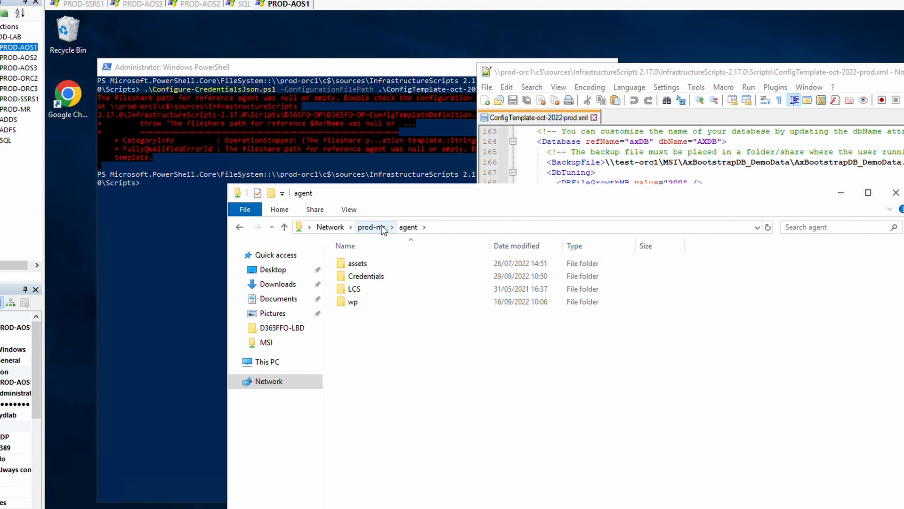
{"action": "left_click", "coordinate": [381, 227]}
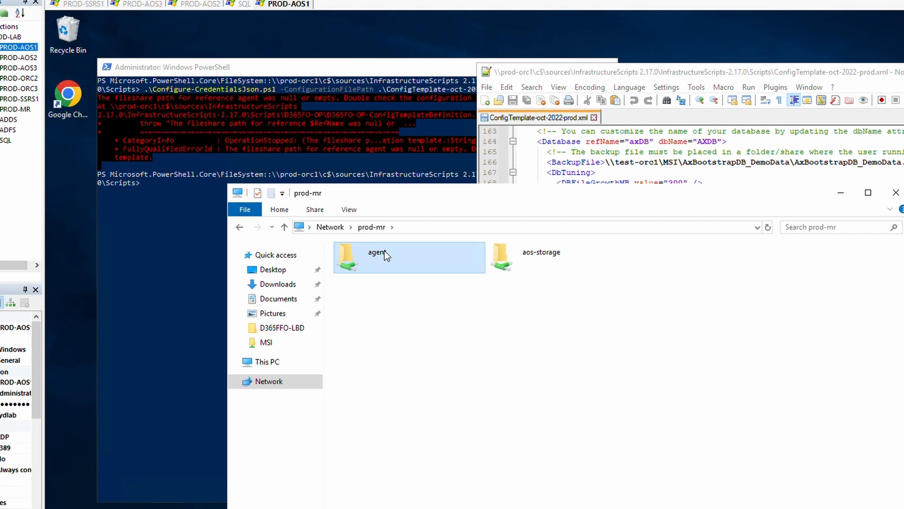
{"action": "double_click", "coordinate": [384, 252]}
{"action": "left_click", "coordinate": [469, 227]}
{"action": "key", "text": "ctrl+c"}
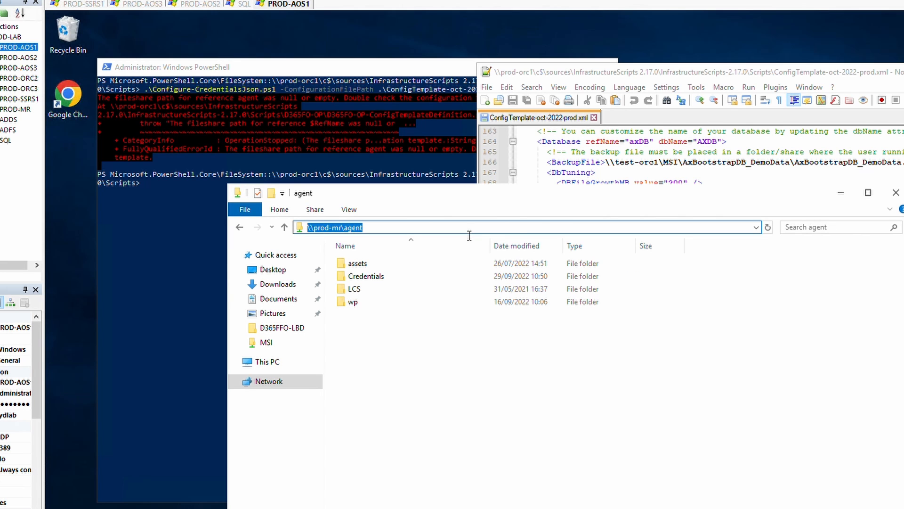
{"action": "left_click", "coordinate": [764, 75]}
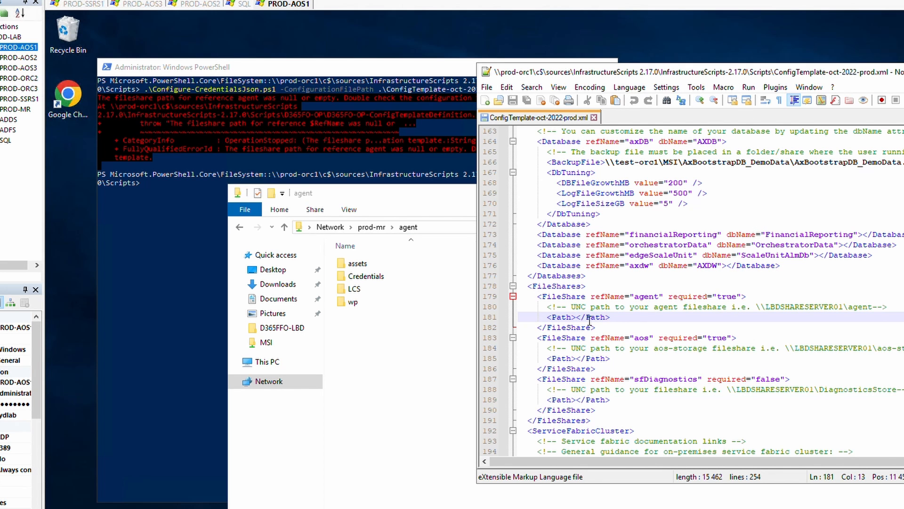
{"action": "key", "text": "ctrl+v"}
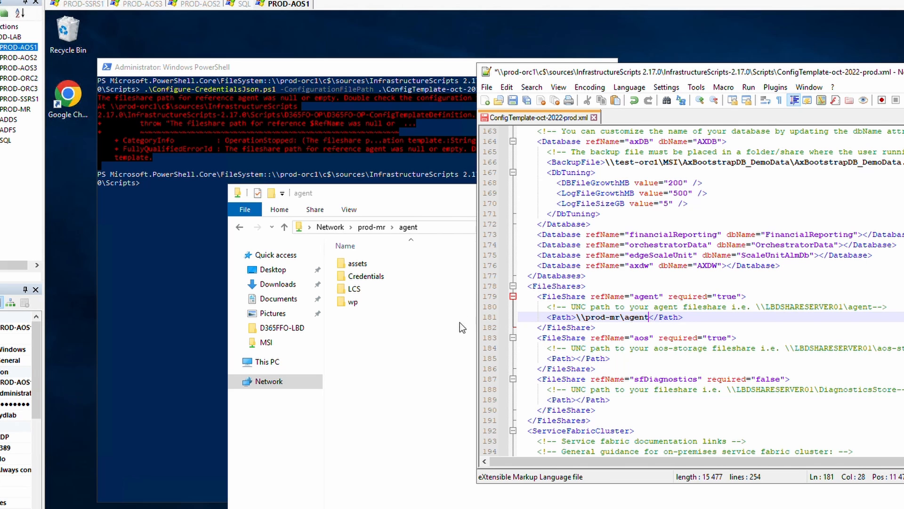
Paste the \\prod-mr\aos-storage path into the aos Path element and save the template.
{"action": "left_click", "coordinate": [372, 226]}
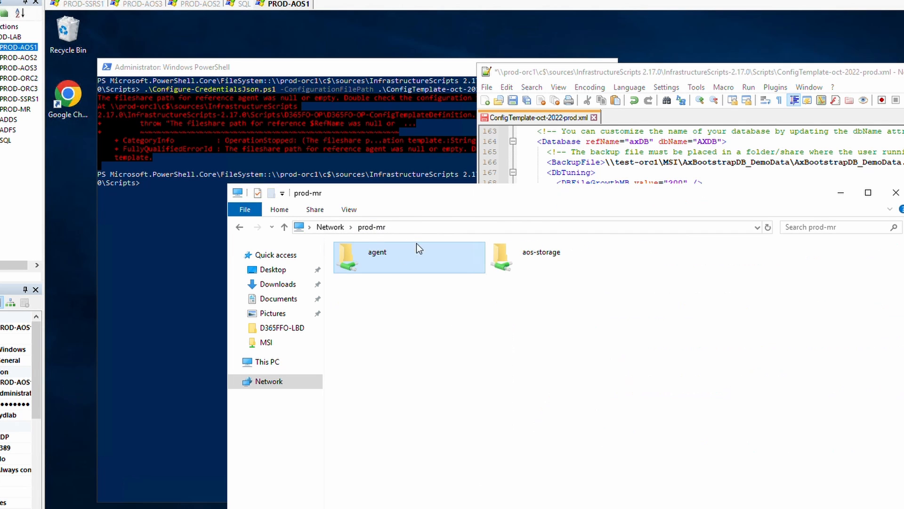
{"action": "double_click", "coordinate": [512, 251]}
{"action": "left_click", "coordinate": [523, 227]}
{"action": "key", "text": "ctrl+c"}
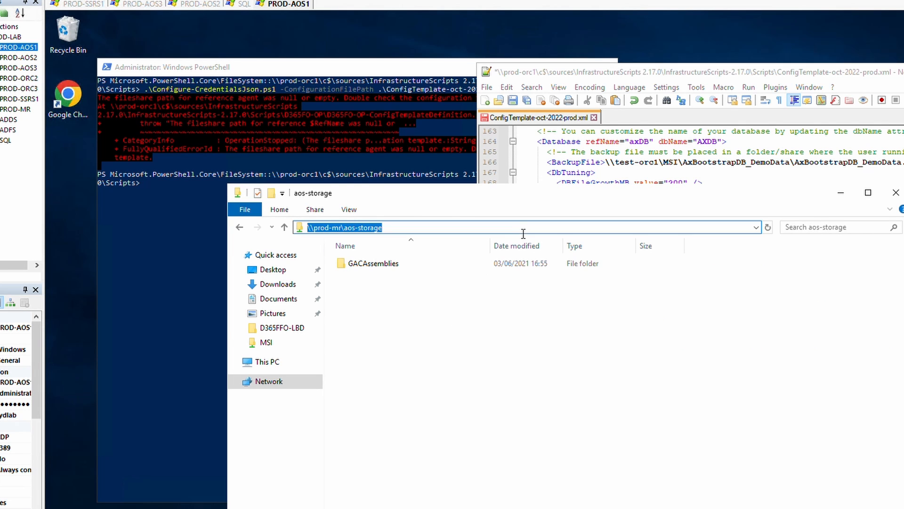
{"action": "left_click", "coordinate": [725, 76]}
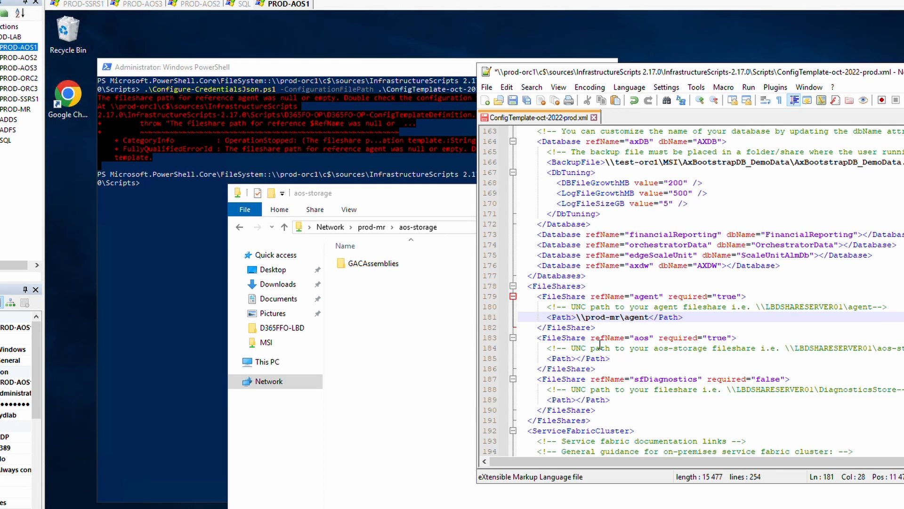
{"action": "left_click", "coordinate": [577, 359]}
{"action": "key", "text": "ctrl+v"}
{"action": "key", "text": "ctrl+s"}
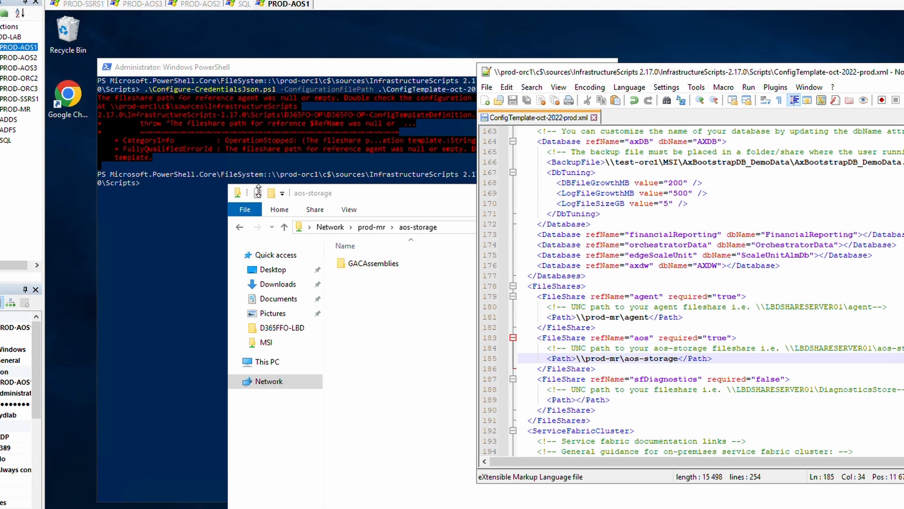
{"action": "left_click", "coordinate": [306, 168]}
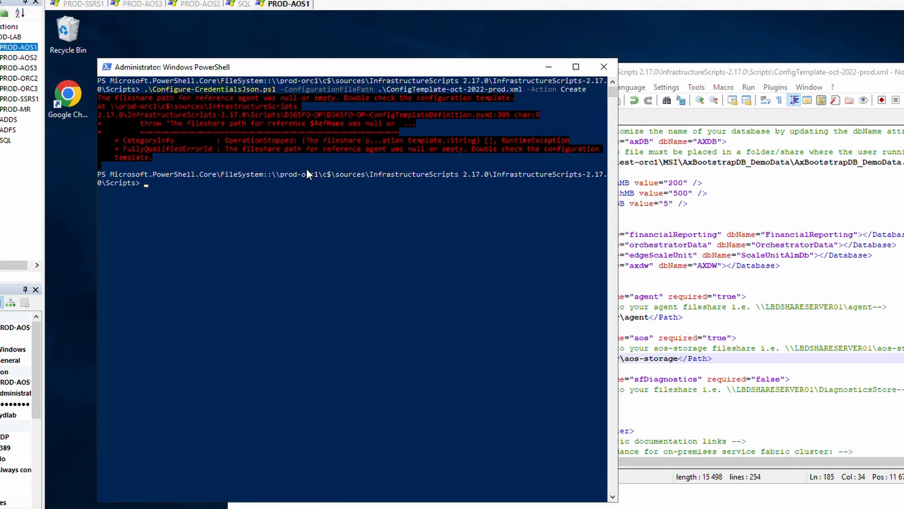
Rerun the credentials script, check the existing \\prod-mr\agent\Credentials folder, and answer Y to overwrite.
{"action": "key", "text": "Up"}
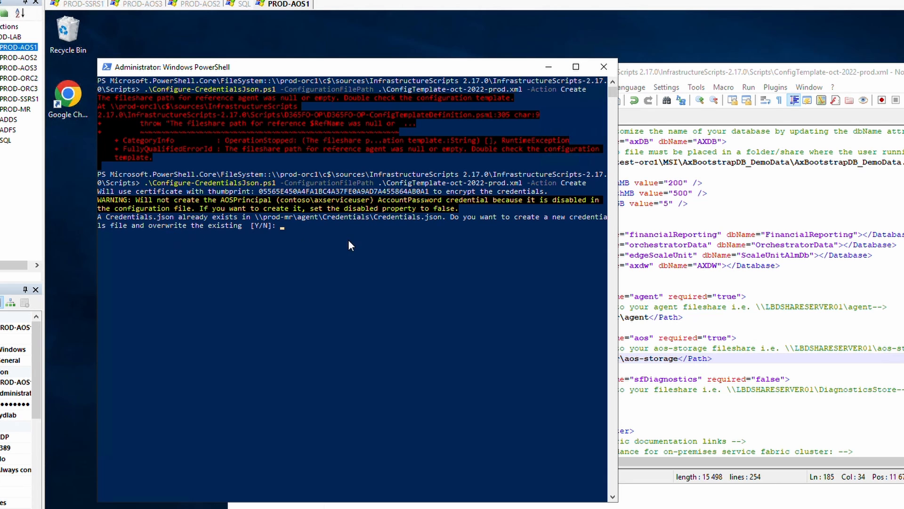
{"action": "left_click", "coordinate": [683, 495]}
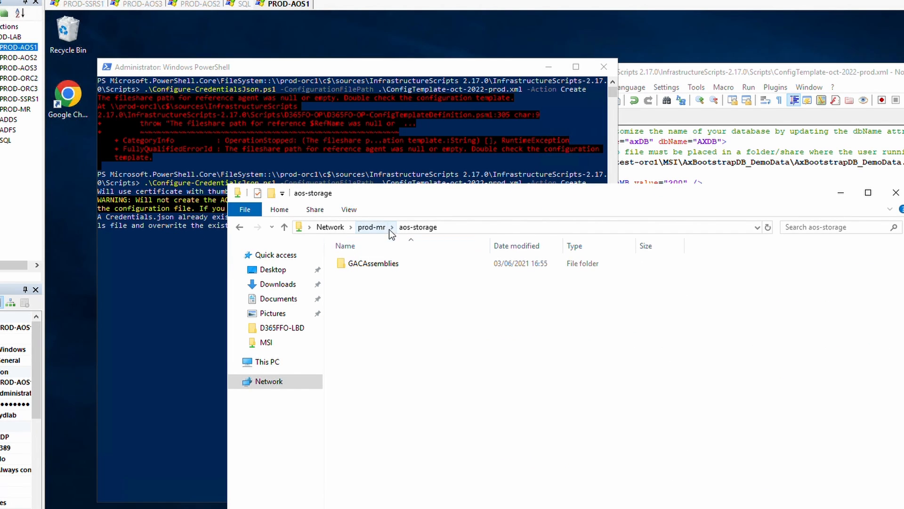
{"action": "left_click", "coordinate": [373, 227]}
{"action": "double_click", "coordinate": [366, 264]}
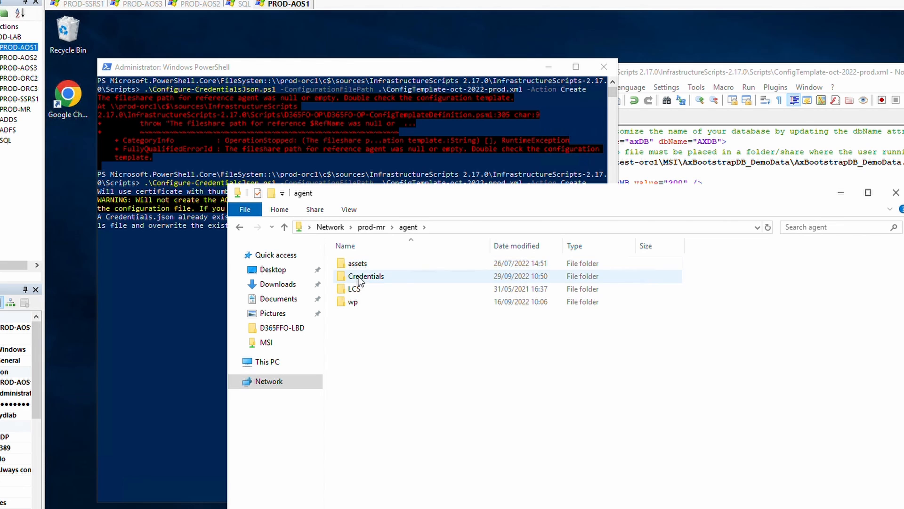
{"action": "double_click", "coordinate": [359, 277]}
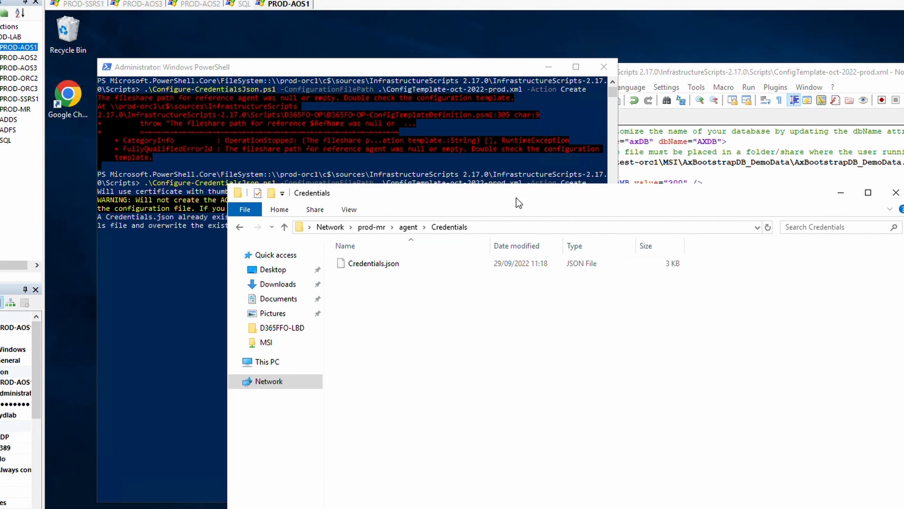
{"action": "left_click_drag", "start_coordinate": [516, 198], "coordinate": [747, 170]}
{"action": "left_click", "coordinate": [265, 220]}
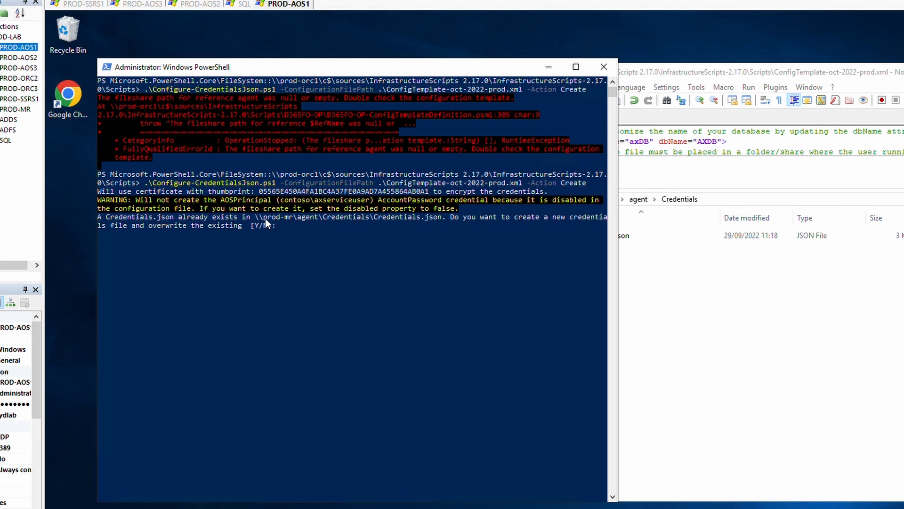
{"action": "type", "text": "Y"}
{"action": "key", "text": "Return"}
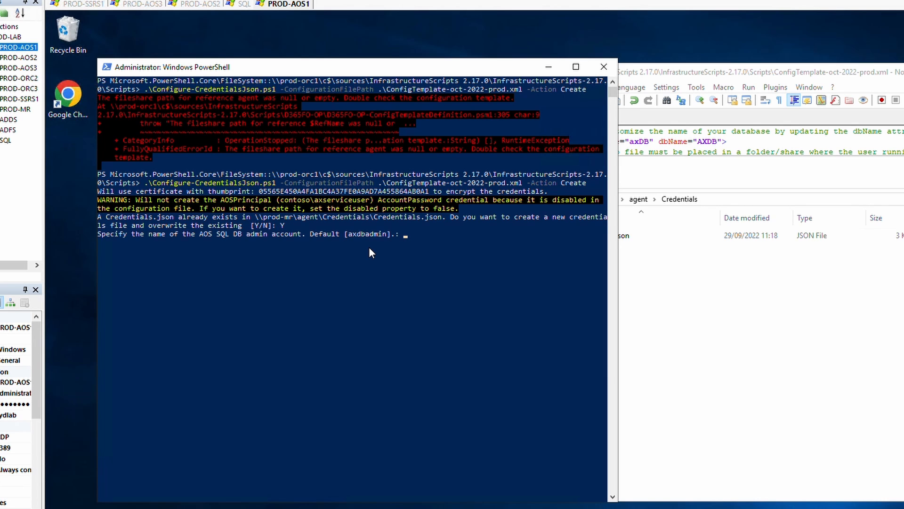
Enter the SQL admin account name and password, then answer N to skip Entity Store credentials.
{"action": "type", "text": "*******"}
{"action": "key", "text": "BackSpace"}
{"action": "key", "text": "BackSpace"}
{"action": "key", "text": "BackSpace"}
{"action": "key", "text": "BackSpace"}
{"action": "key", "text": "BackSpace"}
{"action": "key", "text": "BackSpace"}
{"action": "key", "text": "BackSpace"}
{"action": "type", "text": "*****"}
{"action": "key", "text": "BackSpace"}
{"action": "key", "text": "BackSpace"}
{"action": "key", "text": "BackSpace"}
{"action": "type", "text": "**"}
{"action": "key", "text": "BackSpace"}
{"action": "key", "text": "BackSpace"}
{"action": "key", "text": "BackSpace"}
{"action": "key", "text": "BackSpace"}
{"action": "type", "text": "*********"}
{"action": "key", "text": "Return"}
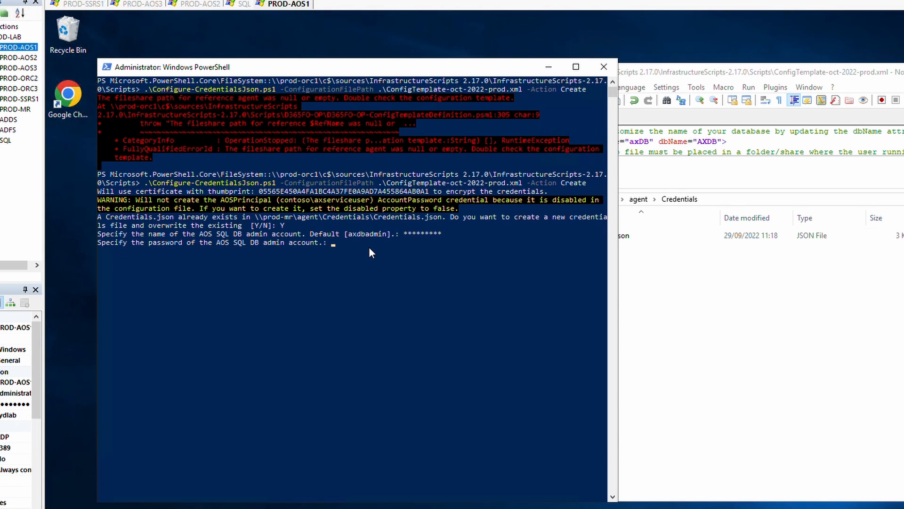
{"action": "type", "text": "***"}
{"action": "key", "text": "Return"}
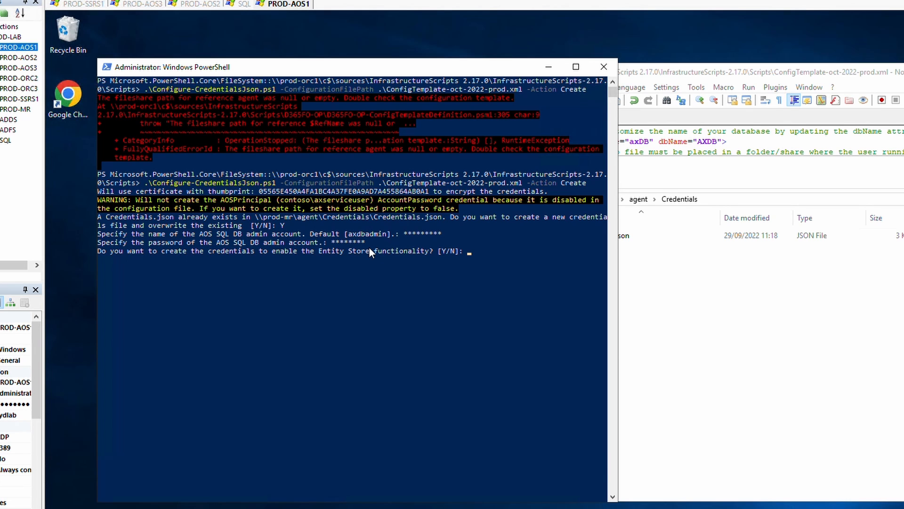
{"action": "type", "text": "N"}
{"action": "key", "text": "Return"}
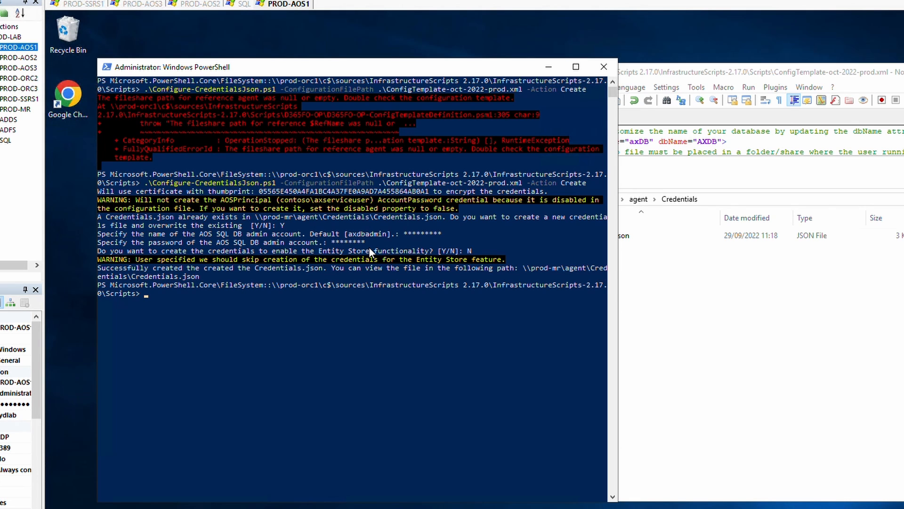
Open the new Credentials.json with Notepad++ and review its encrypted SqlUser and SqlPwd values.
{"action": "left_click", "coordinate": [818, 366]}
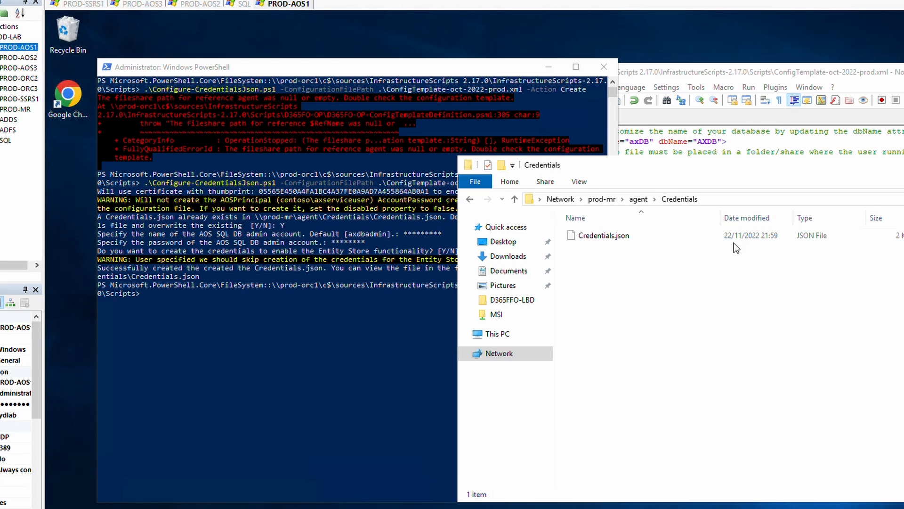
{"action": "left_click", "coordinate": [768, 235]}
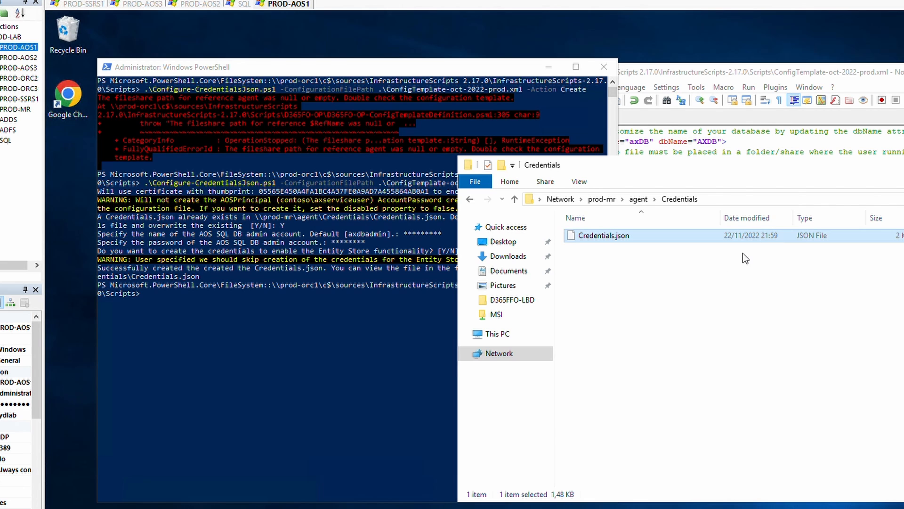
{"action": "right_click", "coordinate": [611, 235]}
{"action": "left_click", "coordinate": [648, 259]}
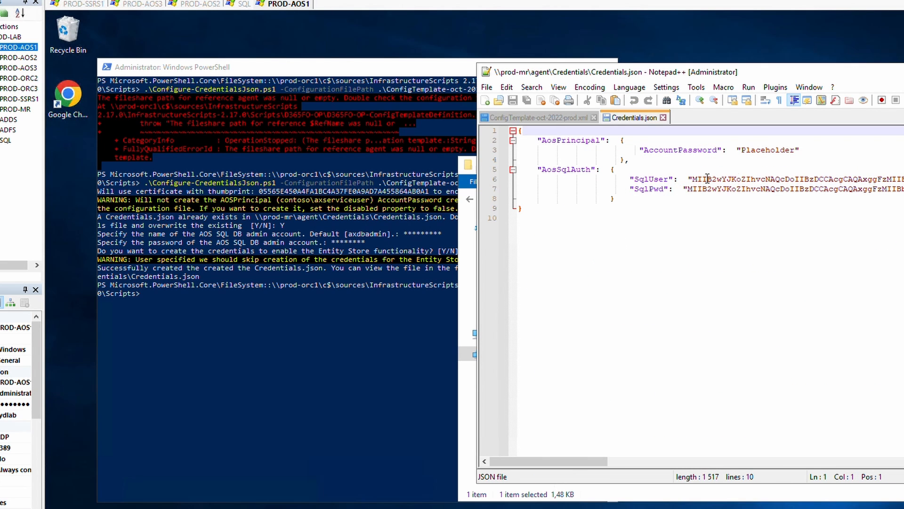
{"action": "left_click_drag", "start_coordinate": [701, 181], "coordinate": [786, 188]}
{"action": "left_click", "coordinate": [740, 187]}
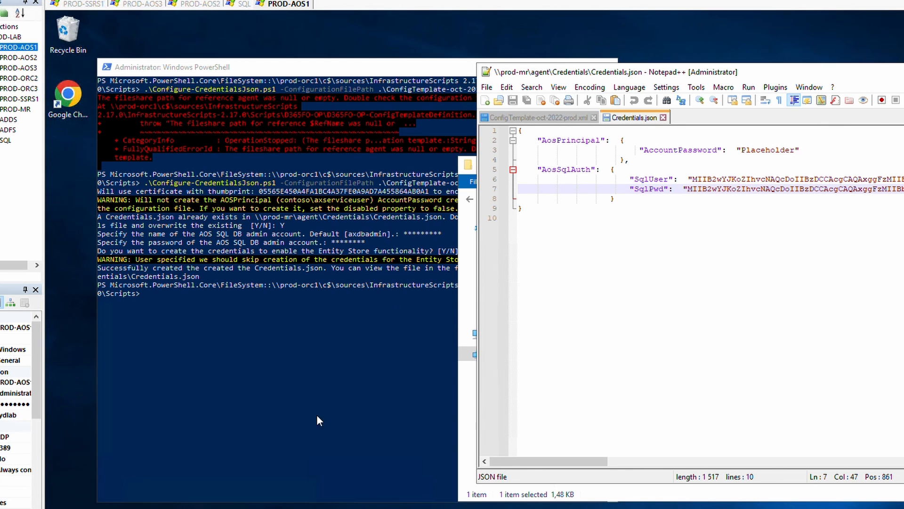
{"action": "left_click", "coordinate": [269, 360]}
Scroll the docs through Step 19 Configure AD FS to the Publish-ADFSApplicationGroup.ps1 command.
{"action": "left_click", "coordinate": [148, 508]}
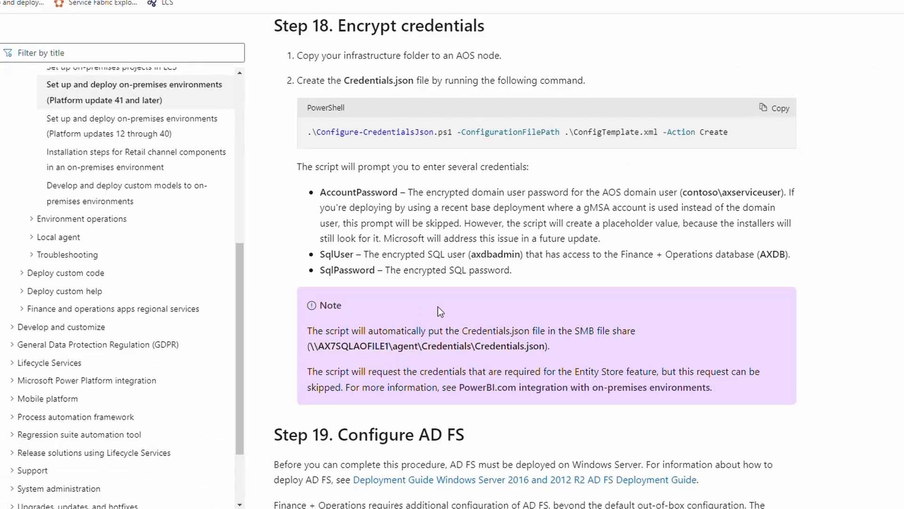
{"action": "scroll", "coordinate": [438, 307], "scroll_direction": "down", "scroll_amount": 1}
{"action": "scroll", "coordinate": [268, 376], "scroll_direction": "down", "scroll_amount": 5}
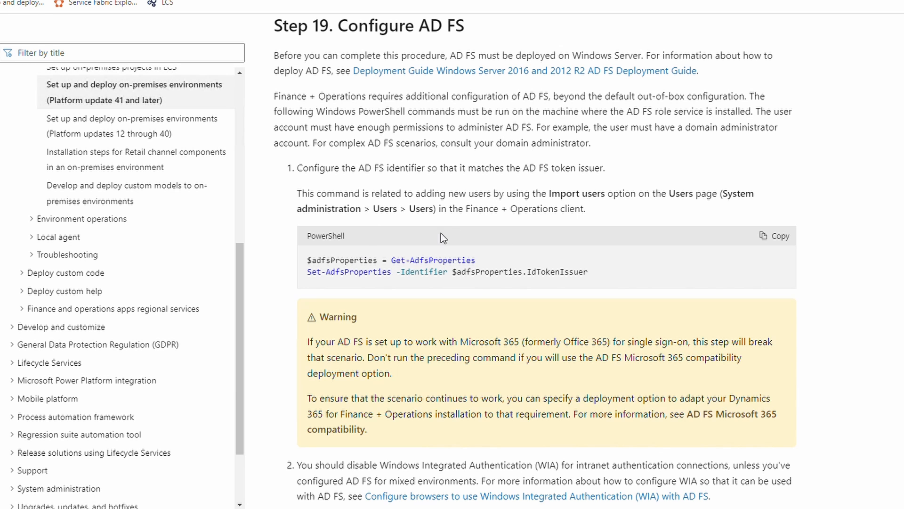
{"action": "scroll", "coordinate": [527, 225], "scroll_direction": "down", "scroll_amount": 1}
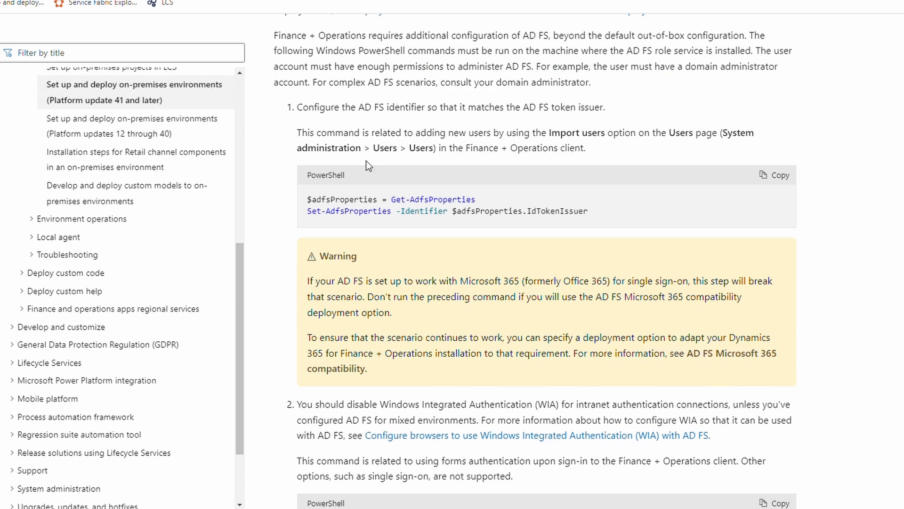
{"action": "left_click_drag", "start_coordinate": [370, 94], "coordinate": [519, 161]}
{"action": "left_click", "coordinate": [471, 174]}
{"action": "scroll", "coordinate": [521, 104], "scroll_direction": "down", "scroll_amount": 2}
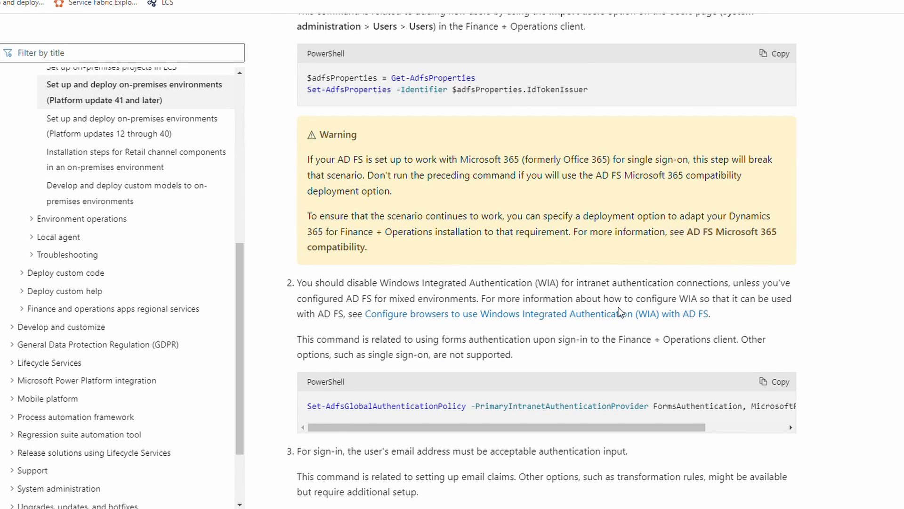
{"action": "scroll", "coordinate": [542, 238], "scroll_direction": "up", "scroll_amount": 4}
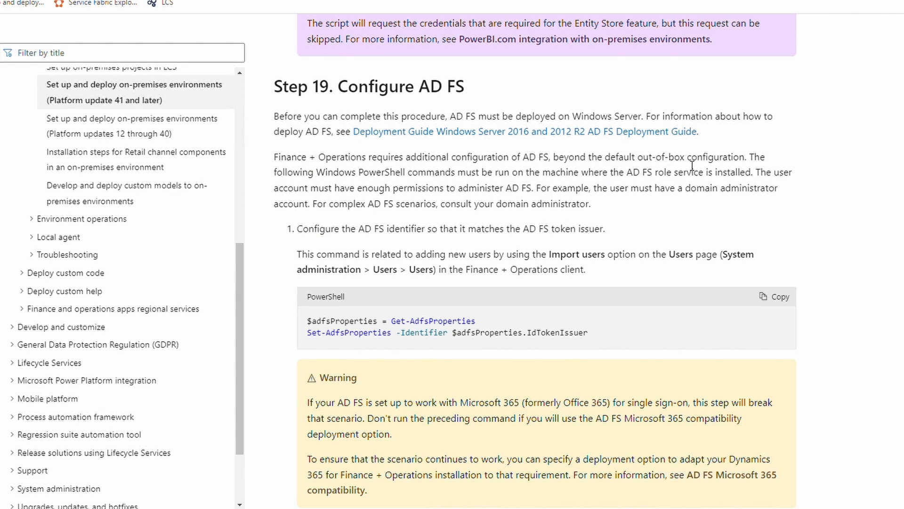
{"action": "scroll", "coordinate": [514, 214], "scroll_direction": "down", "scroll_amount": 4}
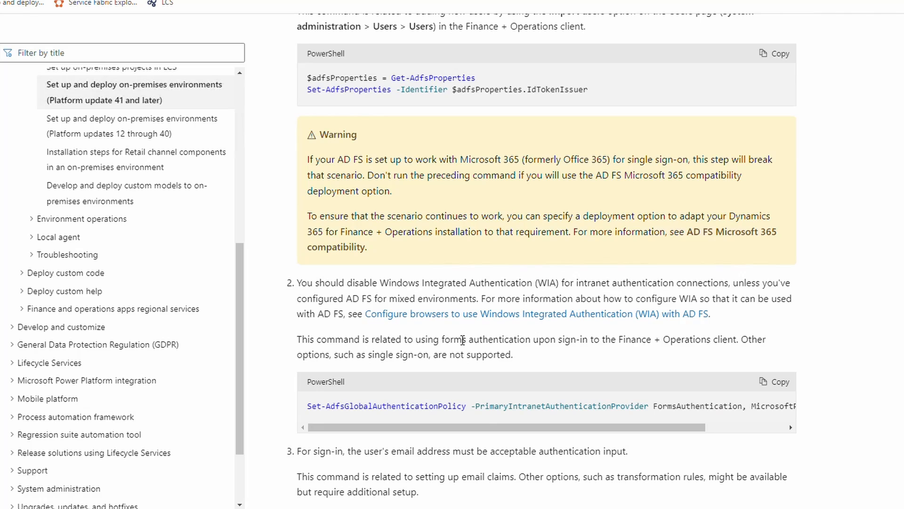
{"action": "scroll", "coordinate": [514, 363], "scroll_direction": "down", "scroll_amount": 10}
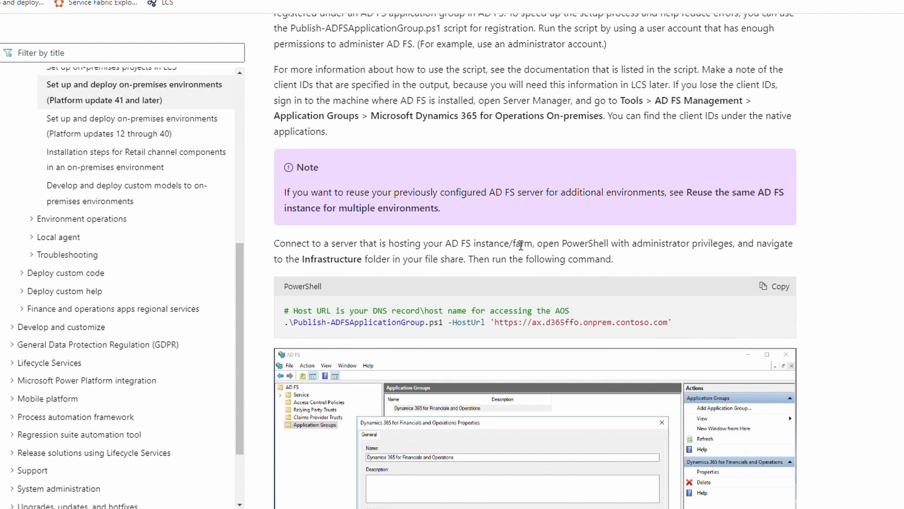
{"action": "left_click_drag", "start_coordinate": [518, 245], "coordinate": [513, 246]}
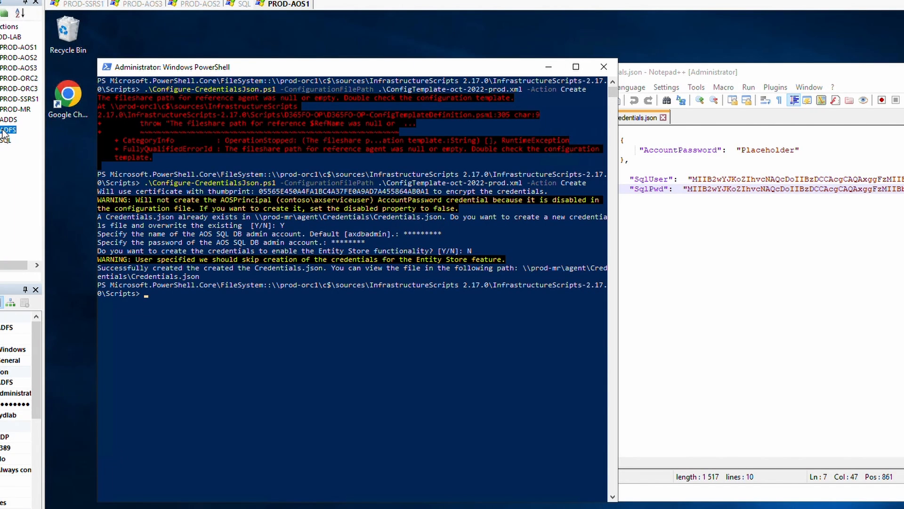
Connect to the ADFS server, select the example HostUrl in the docs, and return to the ADFS session.
{"action": "double_click", "coordinate": [6, 130]}
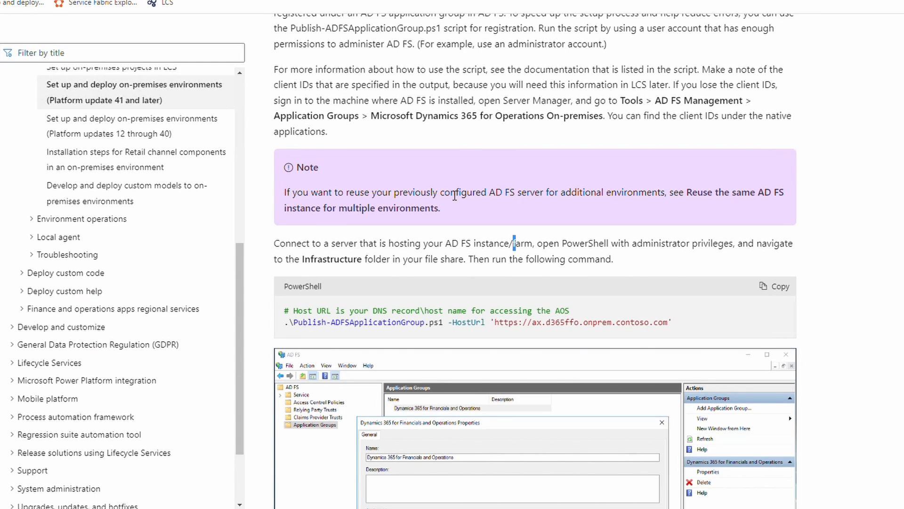
{"action": "left_click_drag", "start_coordinate": [482, 193], "coordinate": [689, 215]}
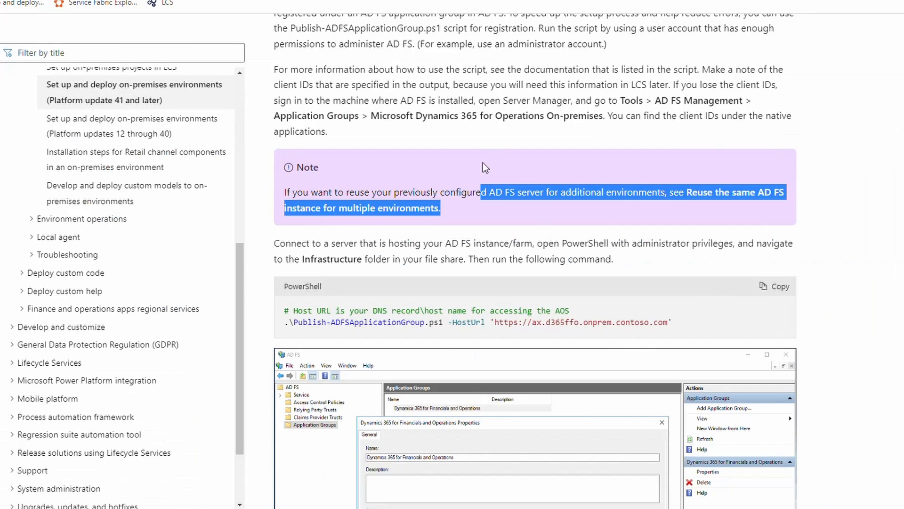
{"action": "scroll", "coordinate": [377, 187], "scroll_direction": "up", "scroll_amount": 5}
{"action": "scroll", "coordinate": [426, 268], "scroll_direction": "down", "scroll_amount": 6}
{"action": "scroll", "coordinate": [483, 320], "scroll_direction": "down", "scroll_amount": 2}
{"action": "left_click_drag", "start_coordinate": [494, 202], "coordinate": [690, 206]}
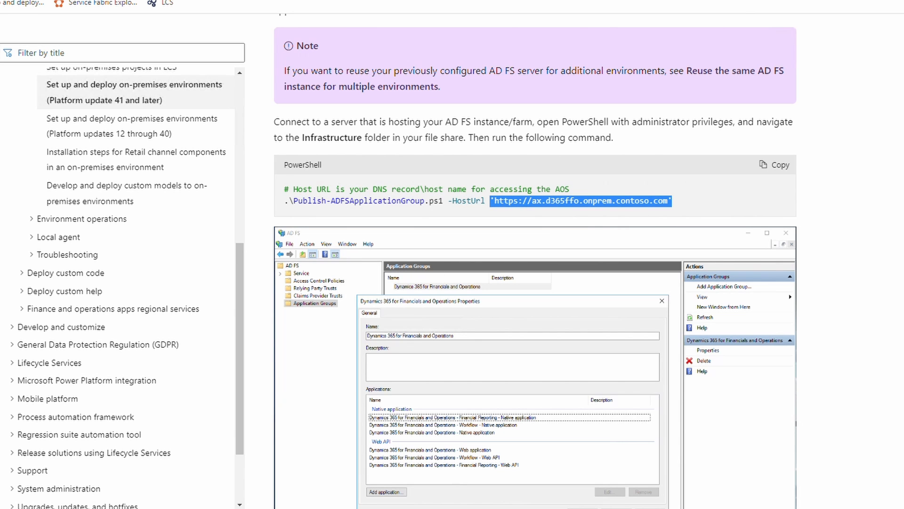
{"action": "key", "text": "alt+Tab"}
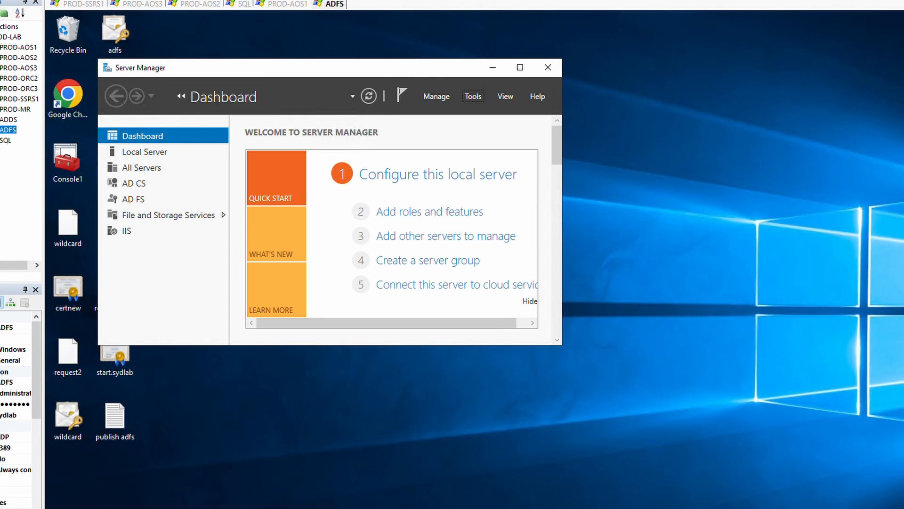
Open the Dynamics 365 for Operations application group's properties and inspect the Native application's ax-test redirect URI.
{"action": "key", "text": "alt+Tab"}
{"action": "left_click", "coordinate": [418, 112]}
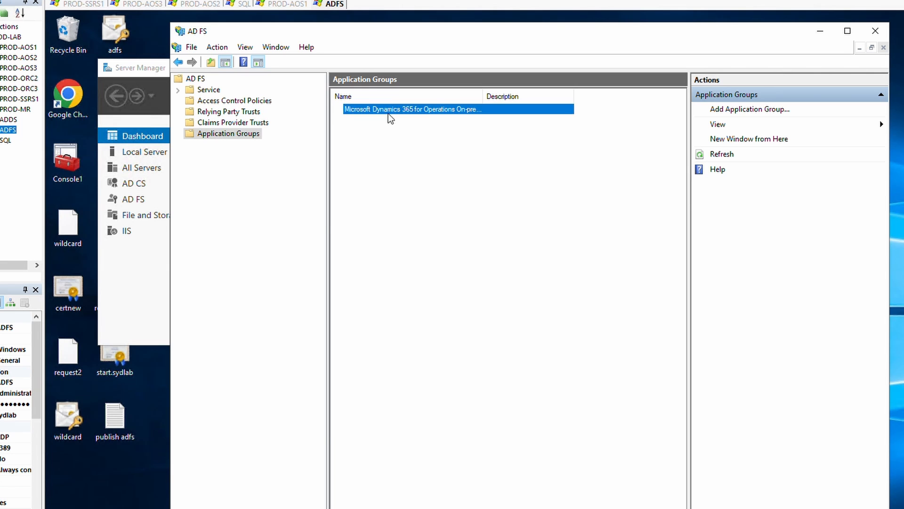
{"action": "double_click", "coordinate": [389, 115]}
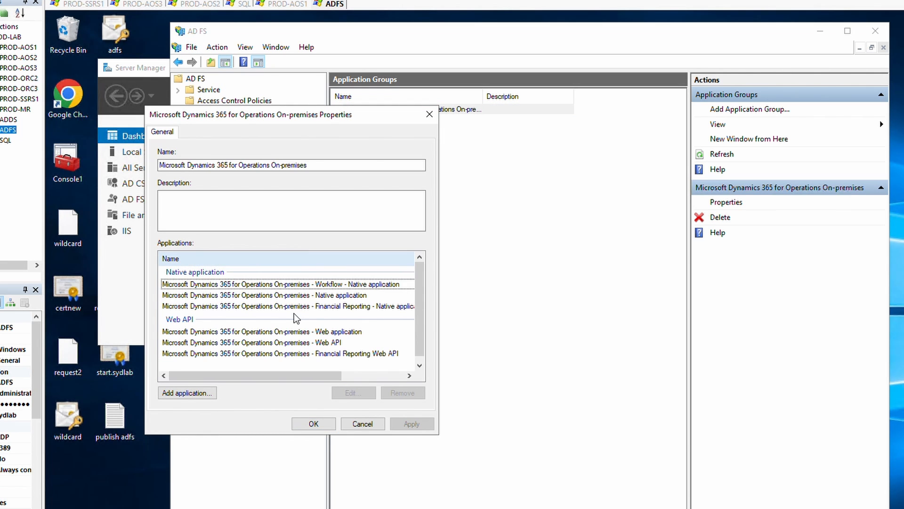
{"action": "double_click", "coordinate": [306, 296]}
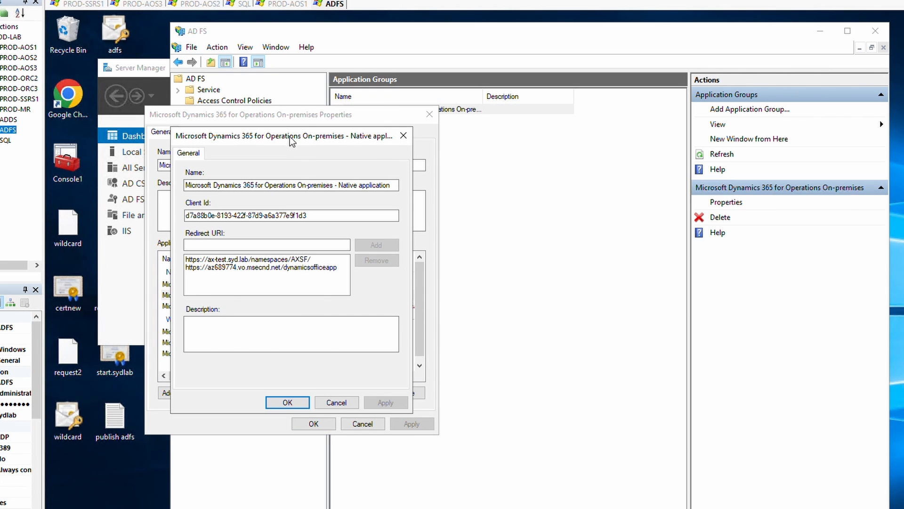
{"action": "left_click_drag", "start_coordinate": [292, 142], "coordinate": [494, 148]}
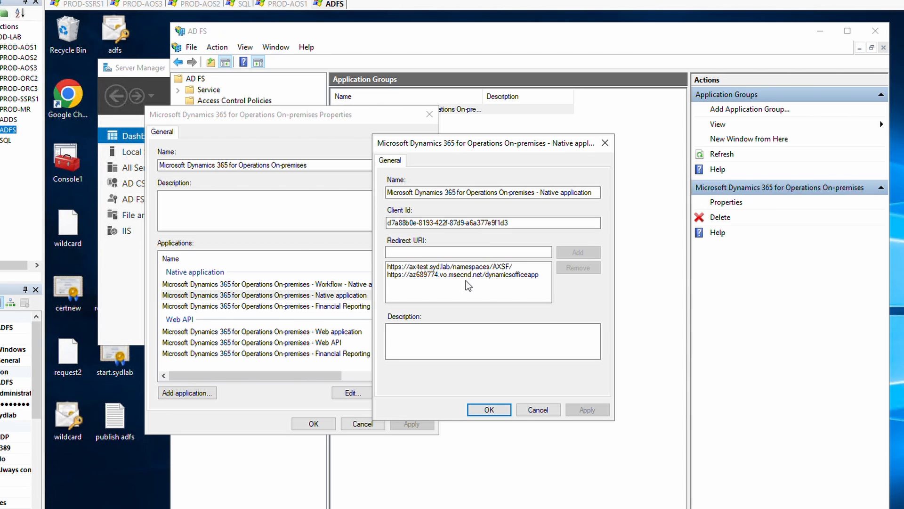
{"action": "left_click", "coordinate": [459, 267]}
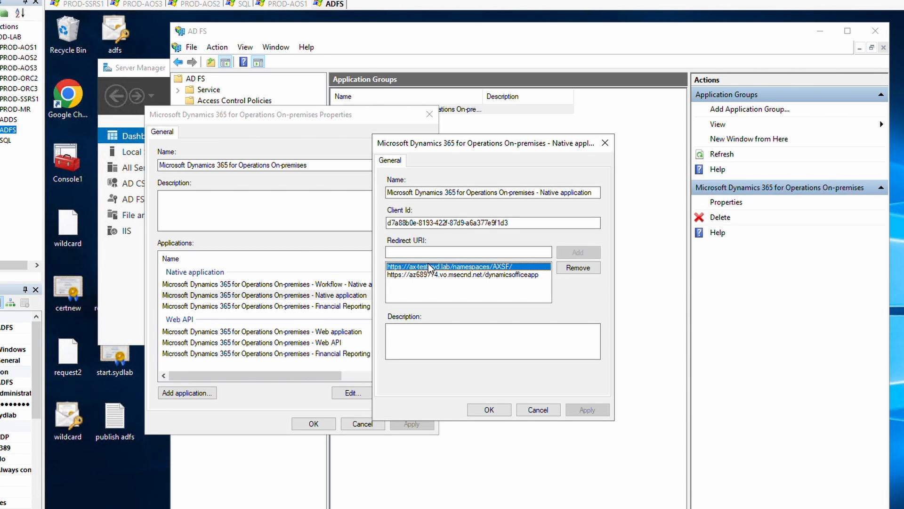
{"action": "left_click", "coordinate": [538, 409]}
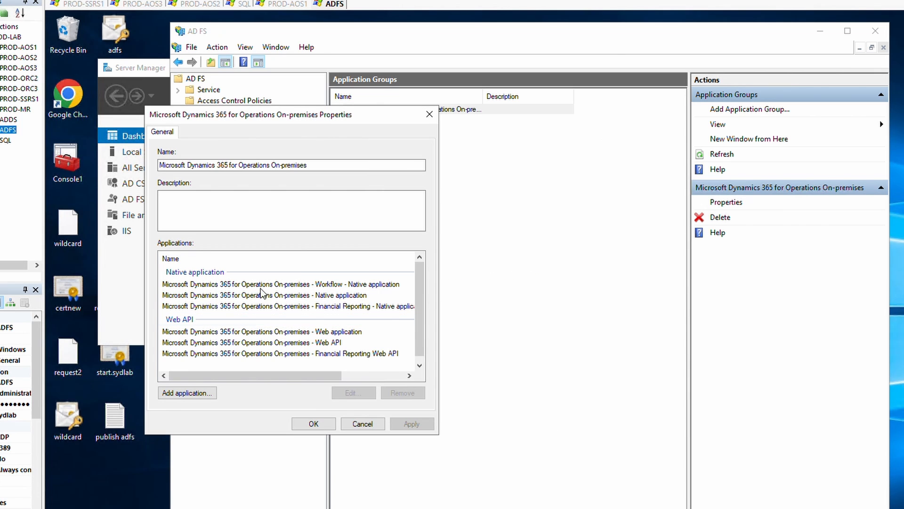
Copy the Native application's ax-test.syd.lab redirect URI into the Redirect URI box for editing.
{"action": "double_click", "coordinate": [292, 295]}
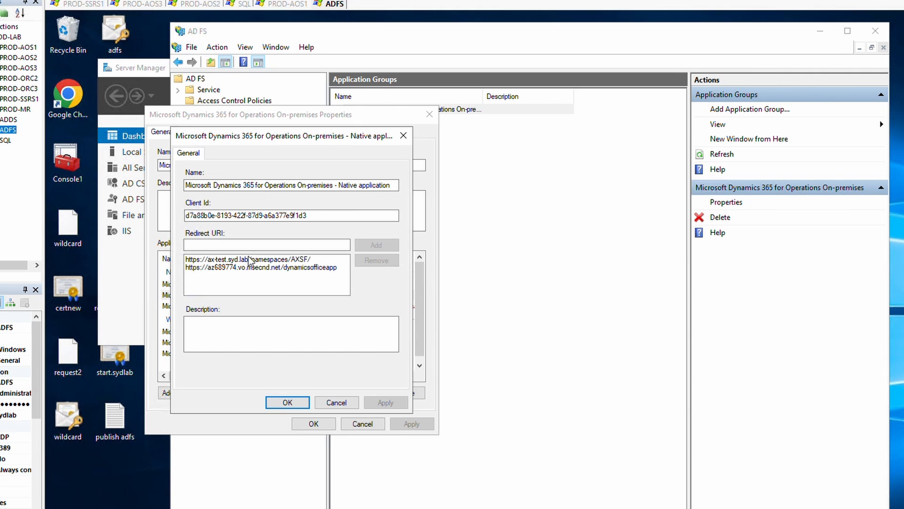
{"action": "left_click", "coordinate": [249, 260]}
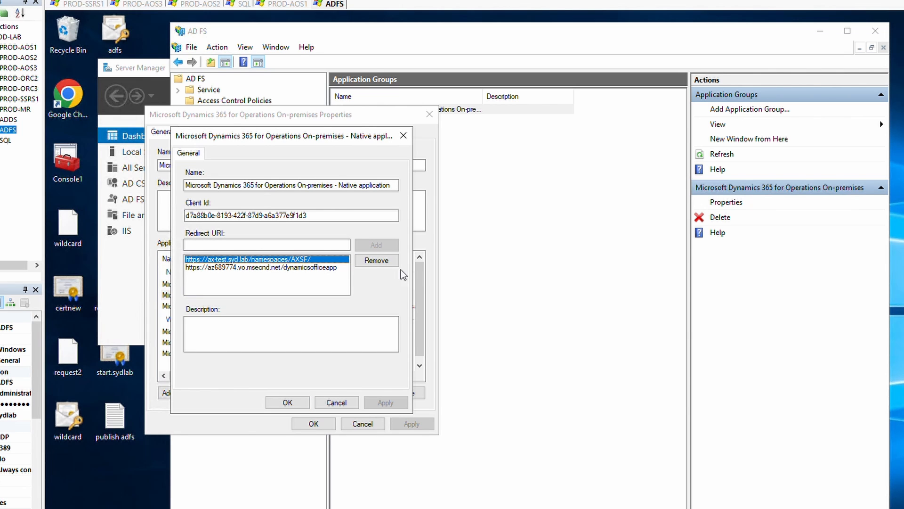
{"action": "left_click", "coordinate": [371, 262]}
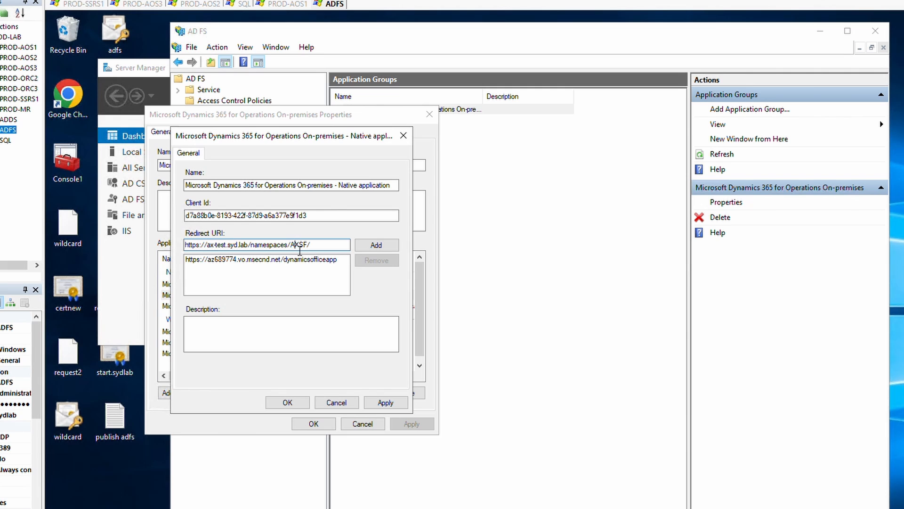
{"action": "left_click", "coordinate": [393, 246]}
{"action": "left_click", "coordinate": [284, 250]}
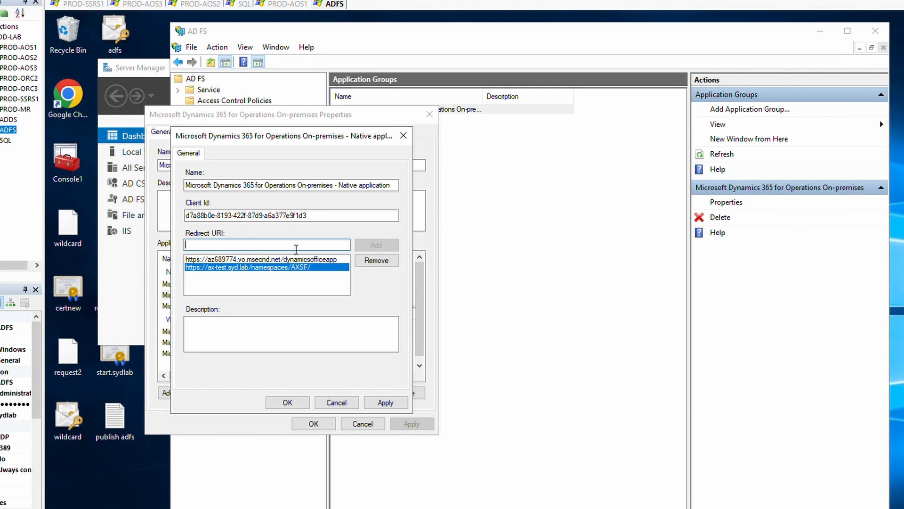
{"action": "type", "text": "\\\\prod-mr\\aos-storage"}
{"action": "key", "text": "ctrl+a"}
{"action": "key", "text": "BackSpace"}
{"action": "left_click", "coordinate": [377, 260]}
{"action": "left_click", "coordinate": [274, 245]}
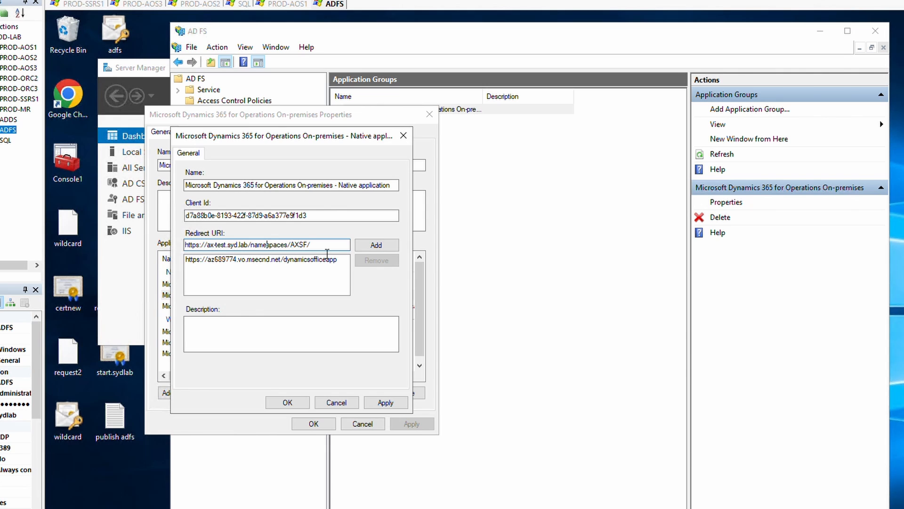
{"action": "key", "text": "ctrl+a"}
{"action": "key", "text": "ctrl+c"}
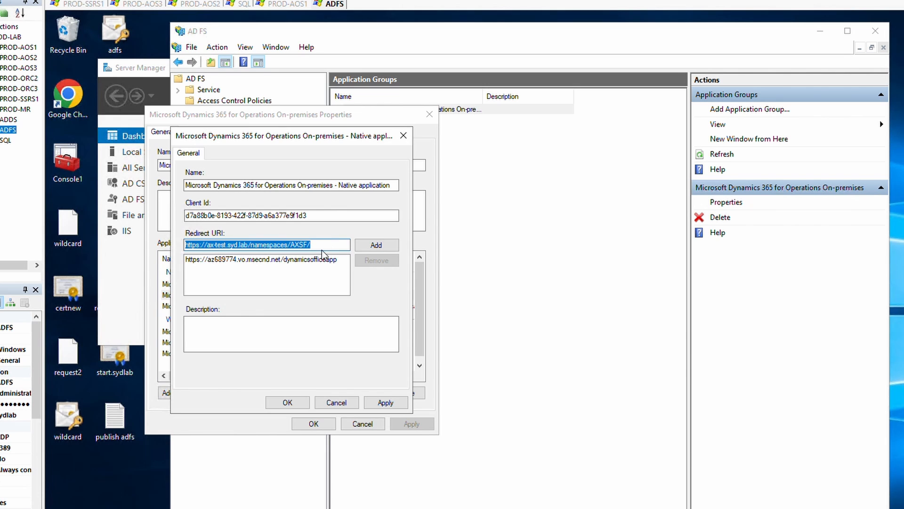
{"action": "left_click", "coordinate": [381, 248]}
Change the Native application's redirect URI host to ax.syd.lab, add it and apply.
{"action": "left_click", "coordinate": [340, 249]}
{"action": "key", "text": "ctrl+v"}
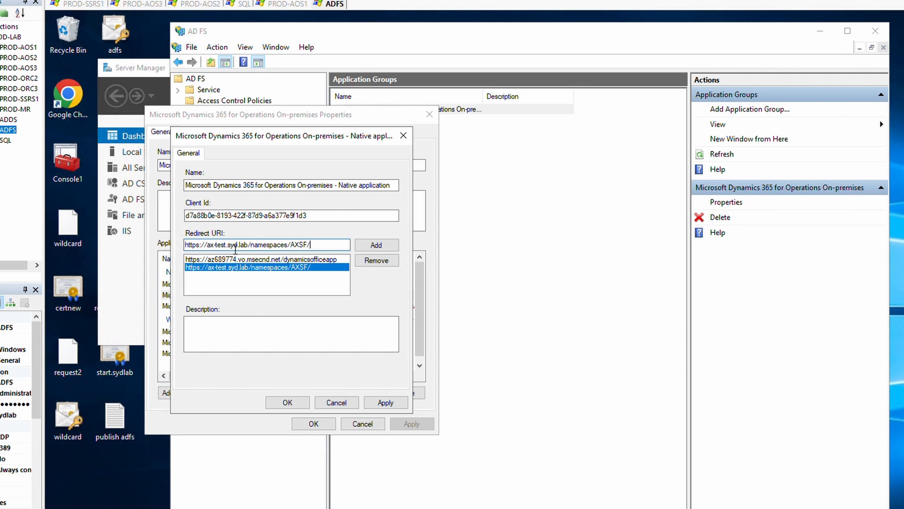
{"action": "left_click", "coordinate": [226, 248]}
{"action": "key", "text": "Delete"}
{"action": "key", "text": "Delete"}
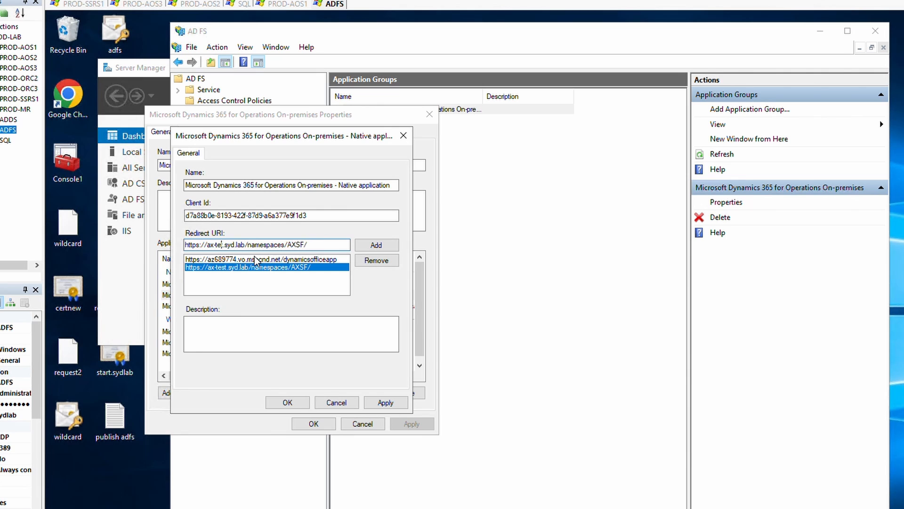
{"action": "key", "text": "BackSpace"}
{"action": "key", "text": "BackSpace"}
{"action": "key", "text": "BackSpace"}
{"action": "key", "text": "BackSpace"}
{"action": "type", "text": "."}
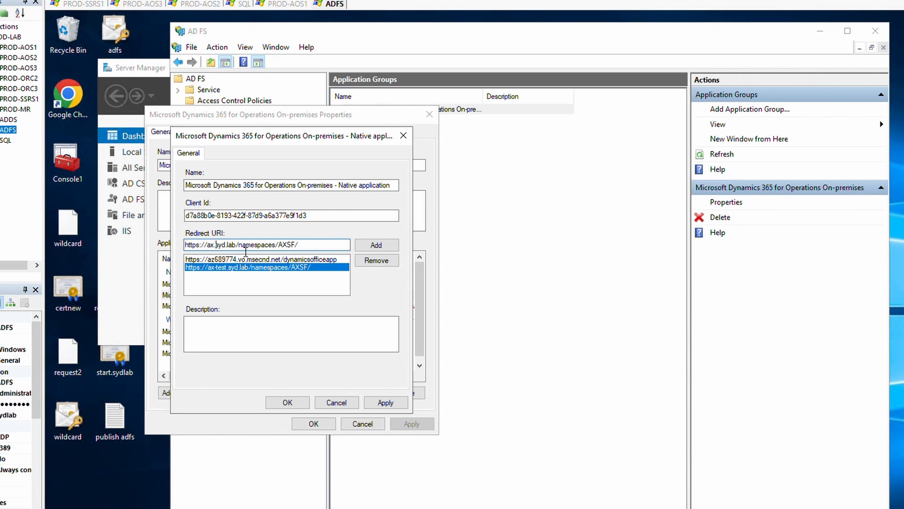
{"action": "left_click", "coordinate": [377, 245]}
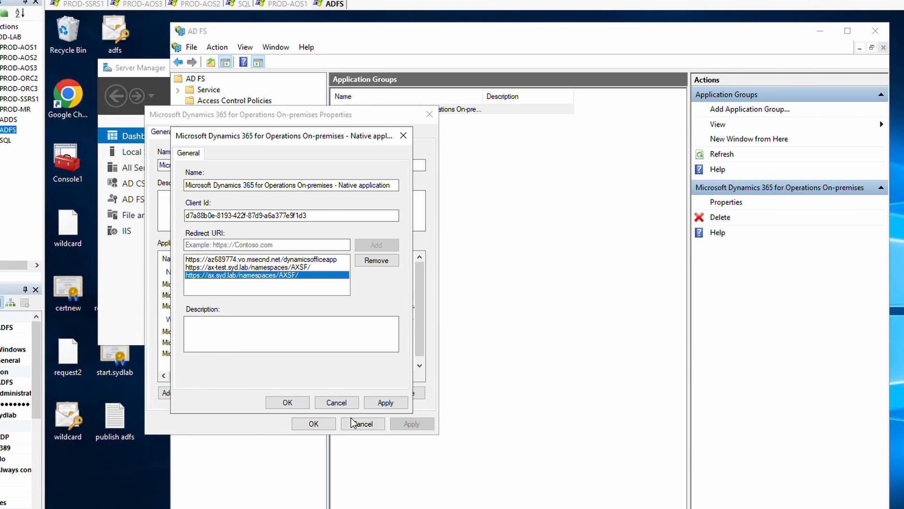
{"action": "left_click", "coordinate": [385, 402]}
{"action": "left_click", "coordinate": [287, 402]}
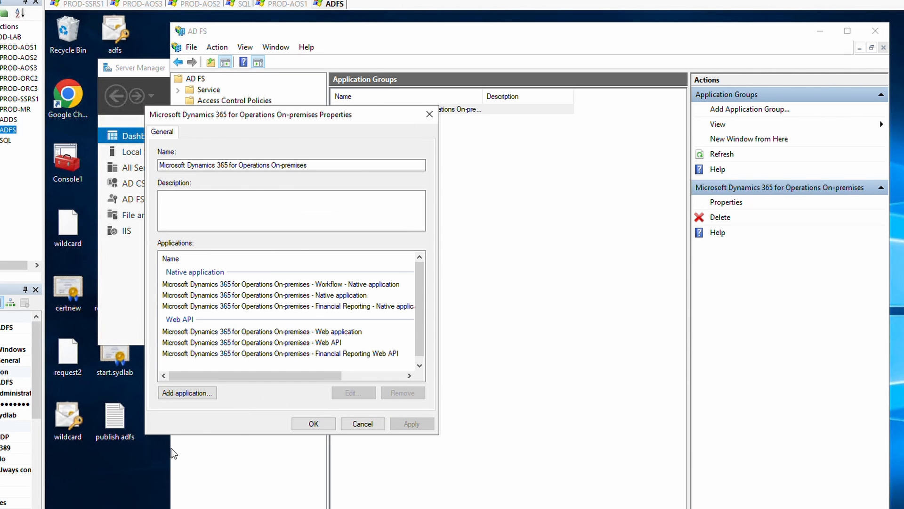
Remove '-test' from the Financial Reporting redirect URI, apply, and close both Properties dialogs.
{"action": "double_click", "coordinate": [350, 306]}
{"action": "left_click", "coordinate": [243, 259]}
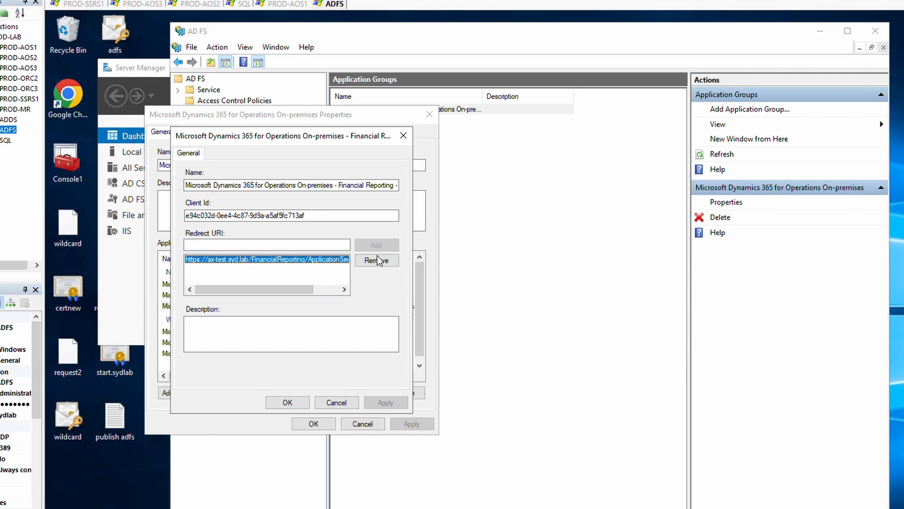
{"action": "left_click", "coordinate": [376, 260]}
{"action": "double_click", "coordinate": [300, 248]}
{"action": "key", "text": "ctrl+c"}
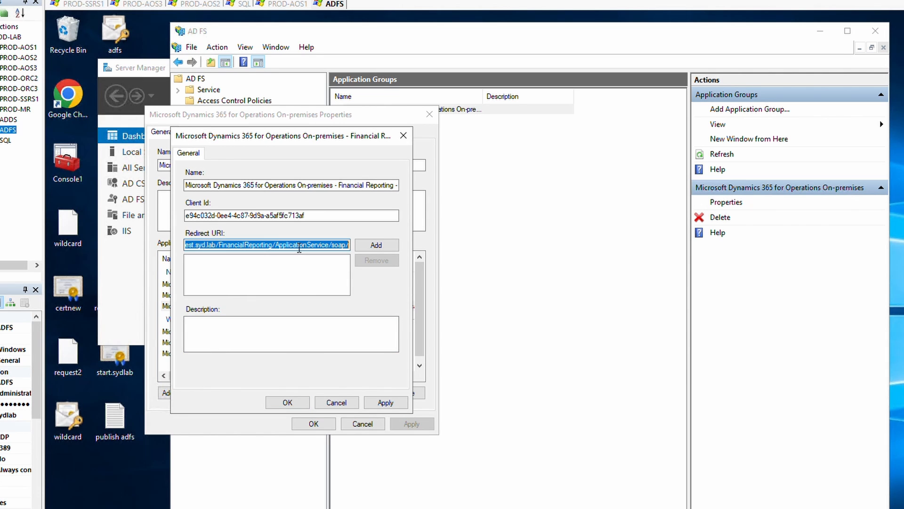
{"action": "left_click", "coordinate": [365, 249]}
{"action": "left_click", "coordinate": [304, 249]}
{"action": "key", "text": "ctrl+v"}
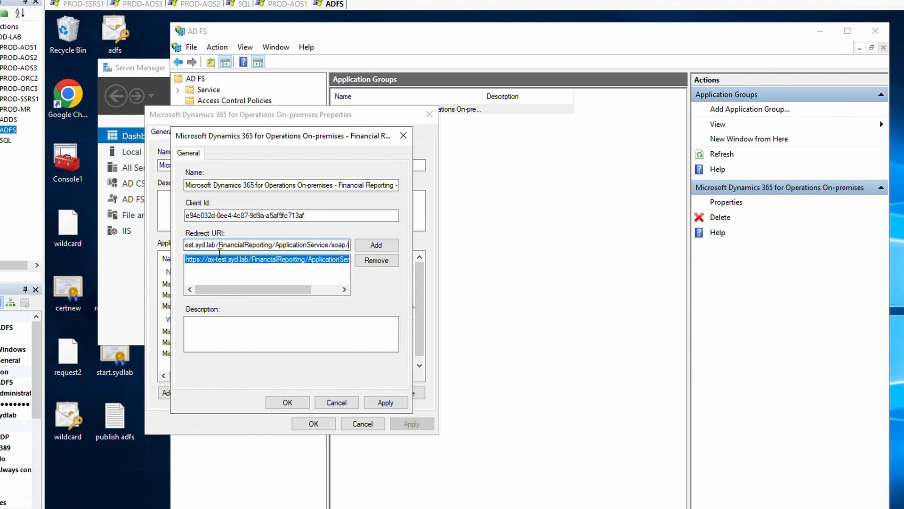
{"action": "left_click_drag", "start_coordinate": [207, 249], "coordinate": [161, 251]}
{"action": "left_click", "coordinate": [210, 250]}
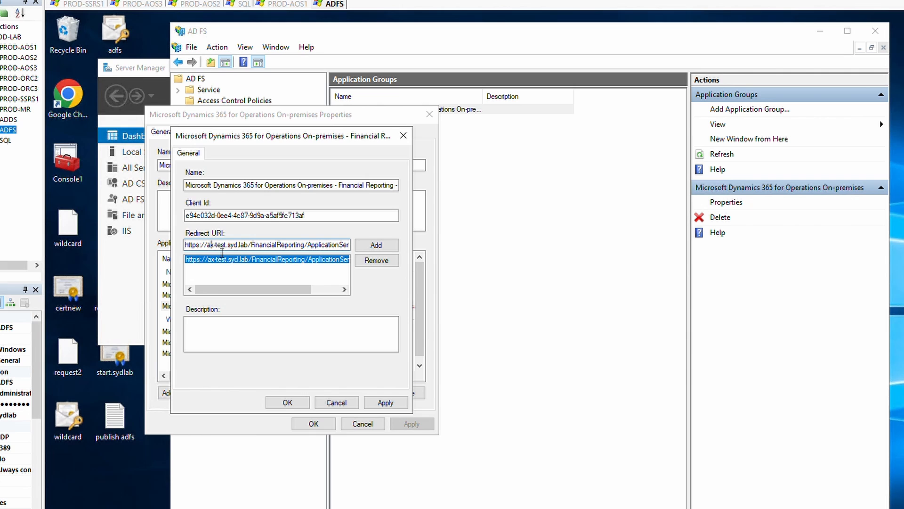
{"action": "key", "text": "Delete"}
{"action": "key", "text": "Delete"}
{"action": "key", "text": "Delete"}
{"action": "key", "text": "Delete"}
{"action": "key", "text": "Delete"}
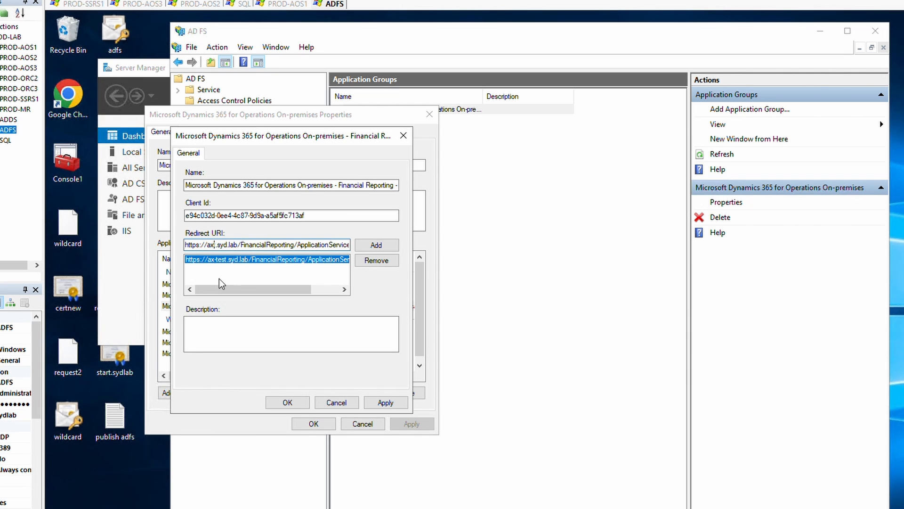
{"action": "left_click", "coordinate": [386, 403]}
{"action": "left_click", "coordinate": [287, 403]}
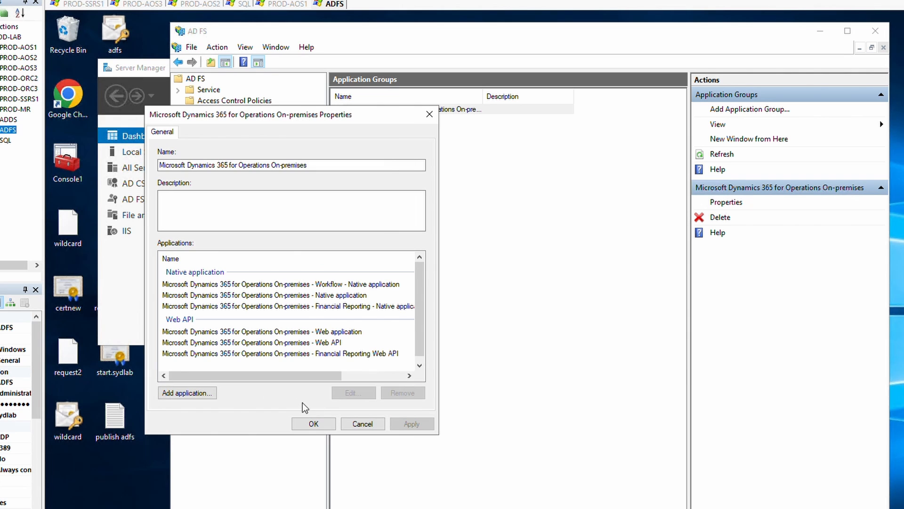
{"action": "left_click", "coordinate": [313, 424]}
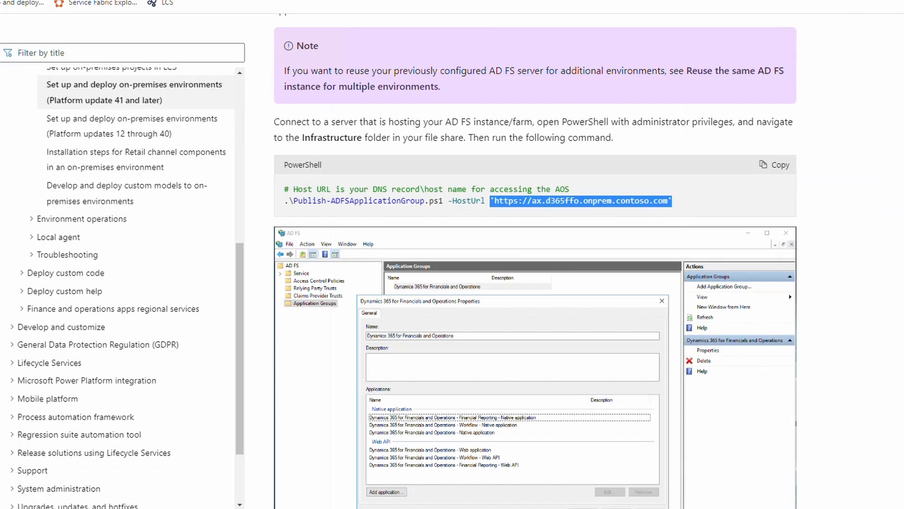
Copy the openid-configuration URL template from the verification paragraph and return to the remote server.
{"action": "scroll", "coordinate": [657, 388], "scroll_direction": "down", "scroll_amount": 9}
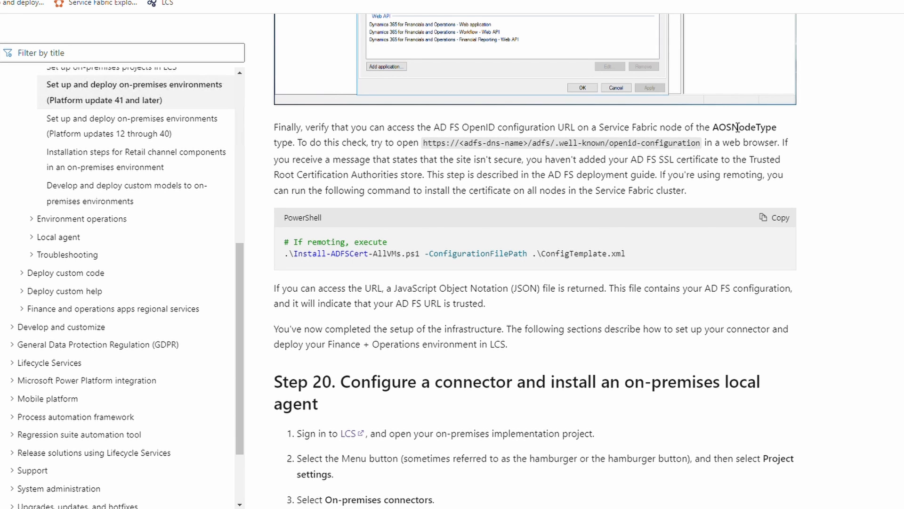
{"action": "left_click_drag", "start_coordinate": [713, 132], "coordinate": [782, 132]}
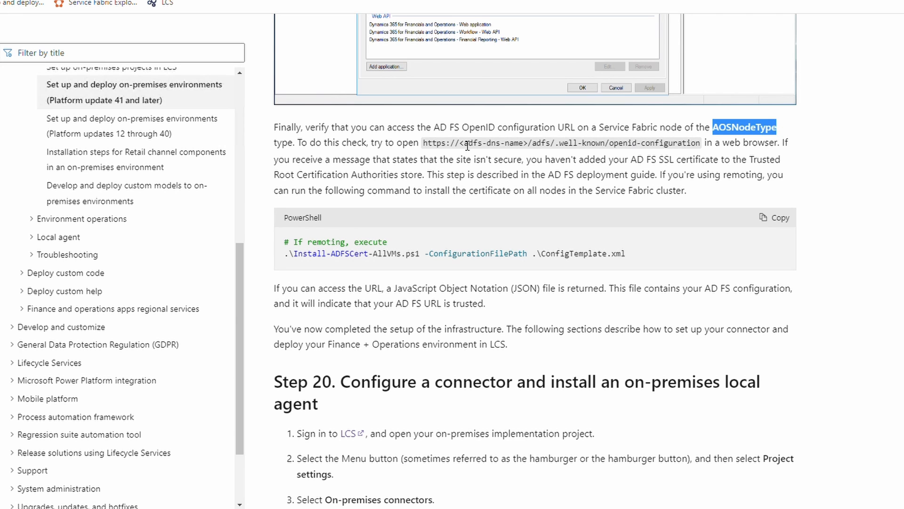
{"action": "left_click_drag", "start_coordinate": [424, 143], "coordinate": [705, 149]}
{"action": "key", "text": "ctrl+c"}
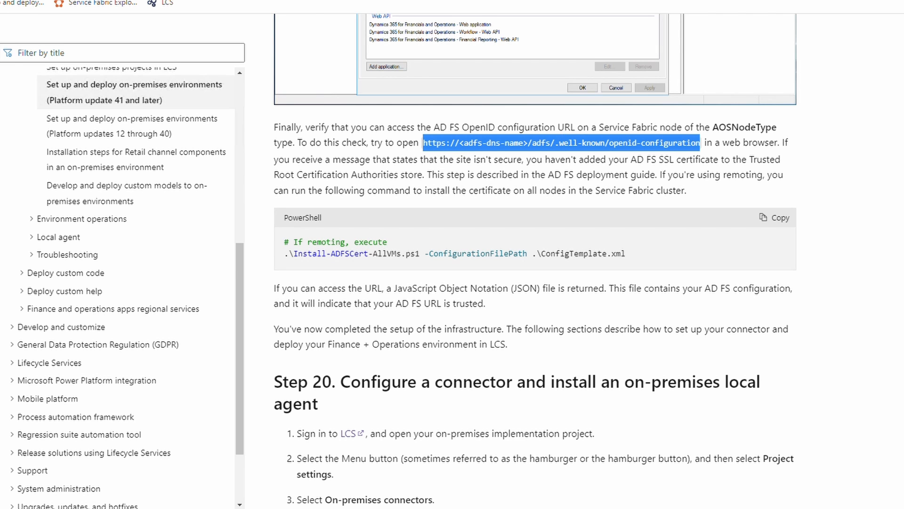
{"action": "key", "text": "alt+Tab"}
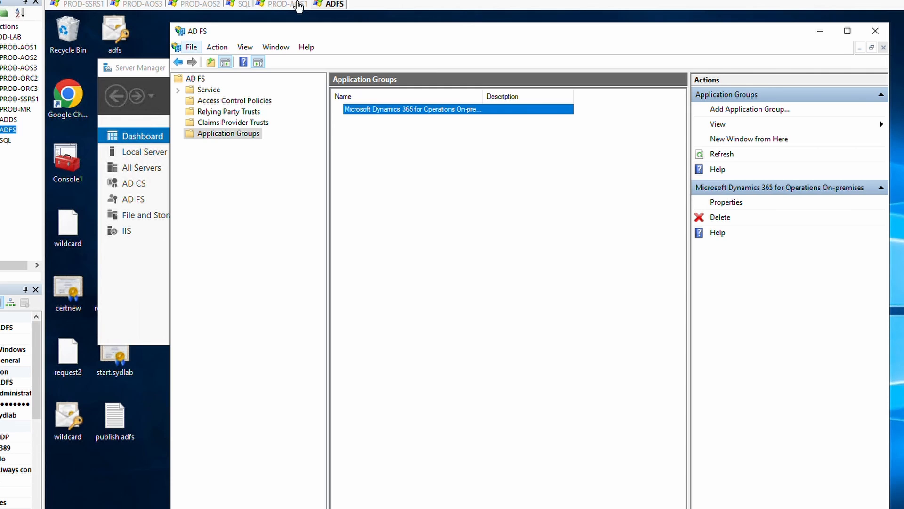
In Chrome on PROD-AOS1, load the OpenID configuration URL with adfs.syd.lab as the host.
{"action": "left_click", "coordinate": [297, 5]}
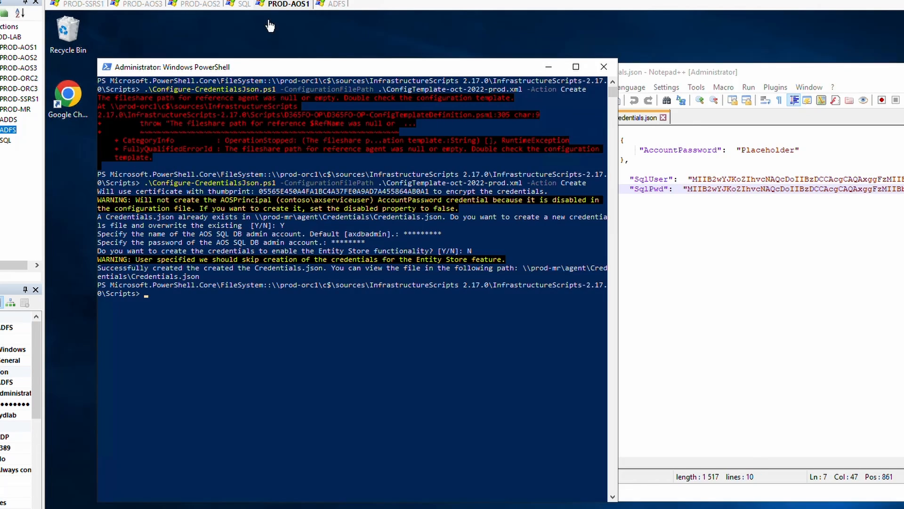
{"action": "double_click", "coordinate": [67, 106]}
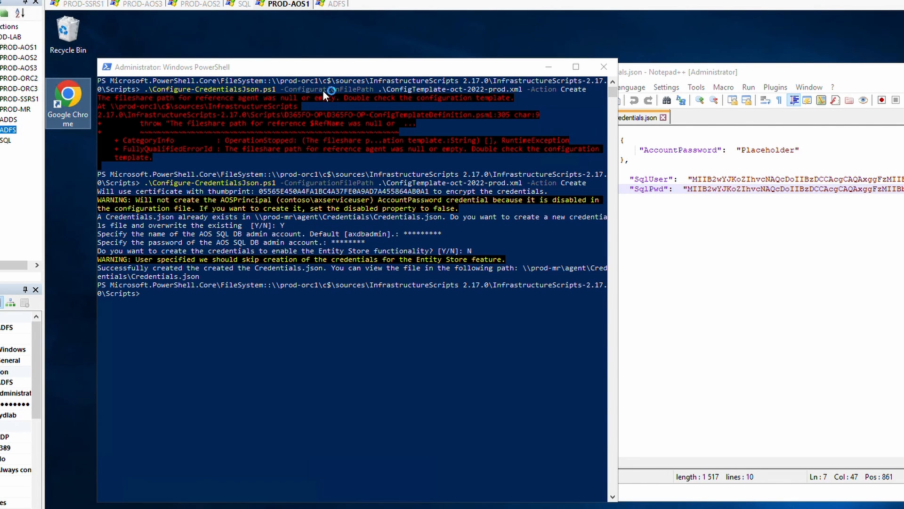
{"action": "key", "text": "ctrl+v"}
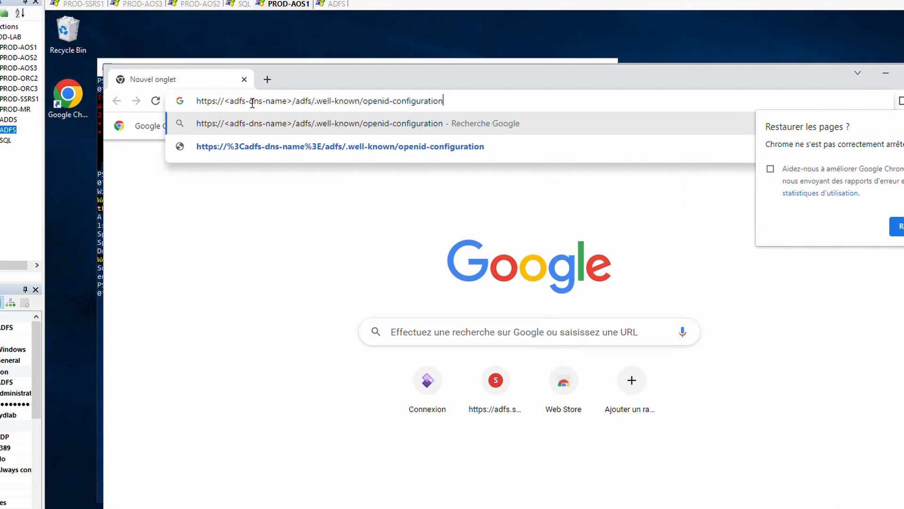
{"action": "left_click_drag", "start_coordinate": [293, 101], "coordinate": [230, 106]}
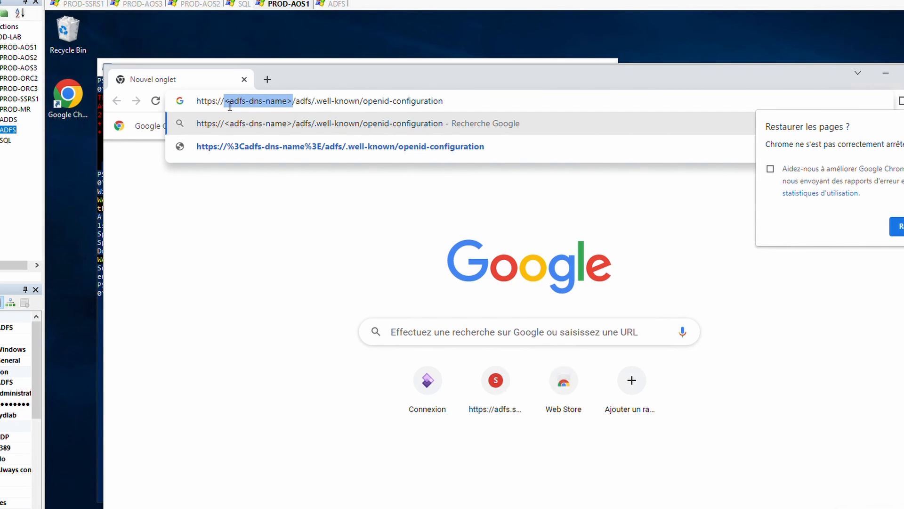
{"action": "type", "text": "adfs.sy"}
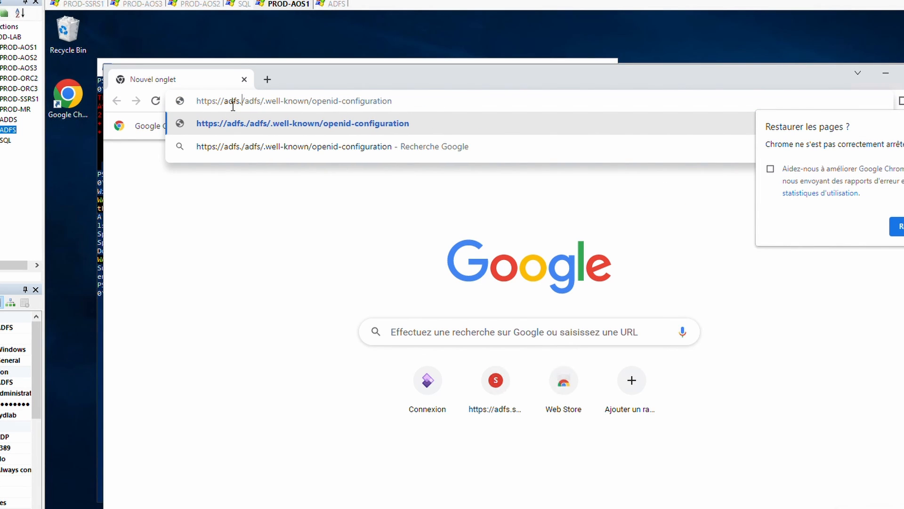
{"action": "type", "text": "d.lab"}
{"action": "key", "text": "Return"}
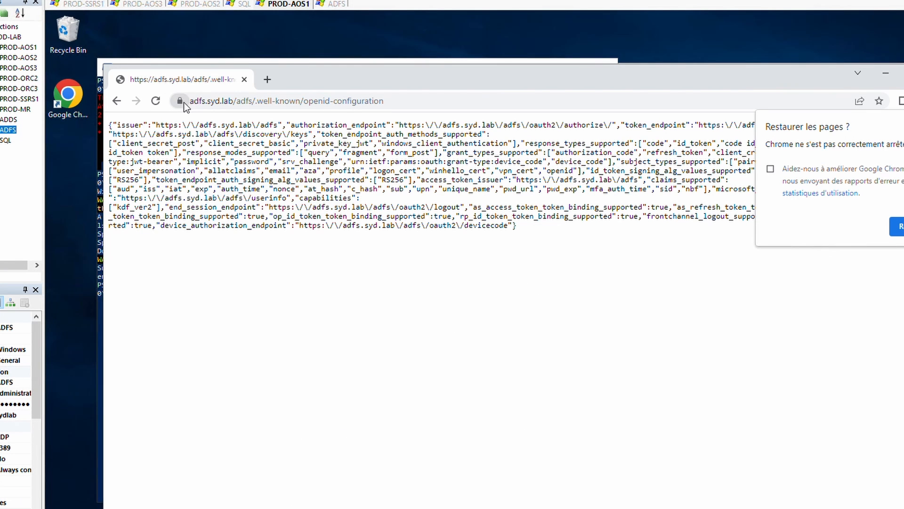
Check the site's SYD-ADFS-CA certificate and its validity dates.
{"action": "left_click", "coordinate": [183, 102]}
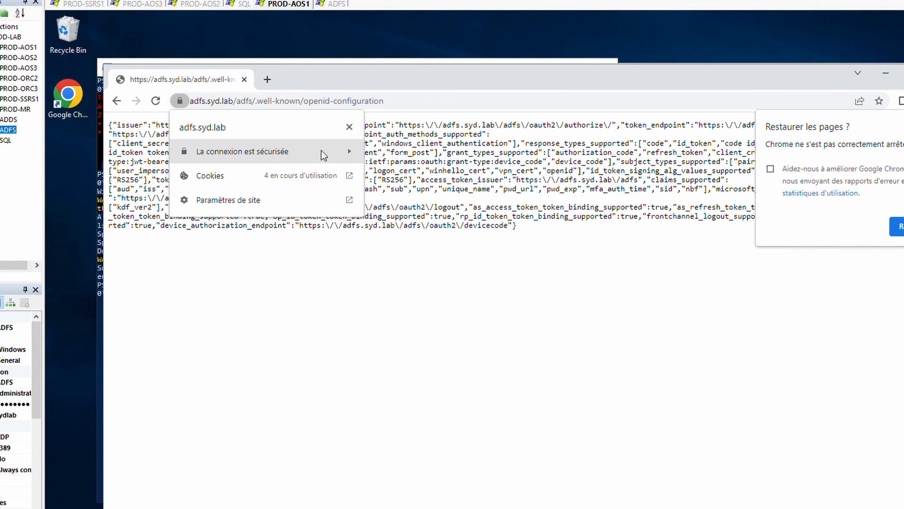
{"action": "left_click", "coordinate": [348, 153]}
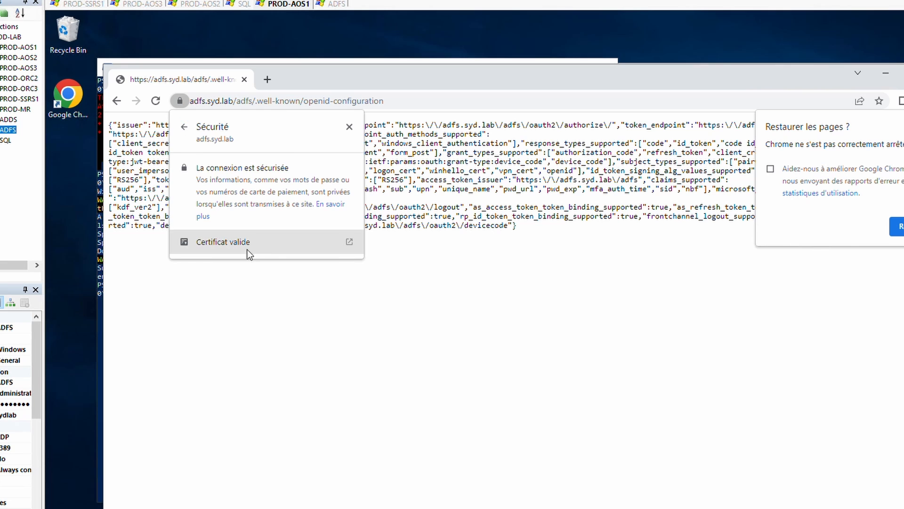
{"action": "left_click", "coordinate": [247, 251]}
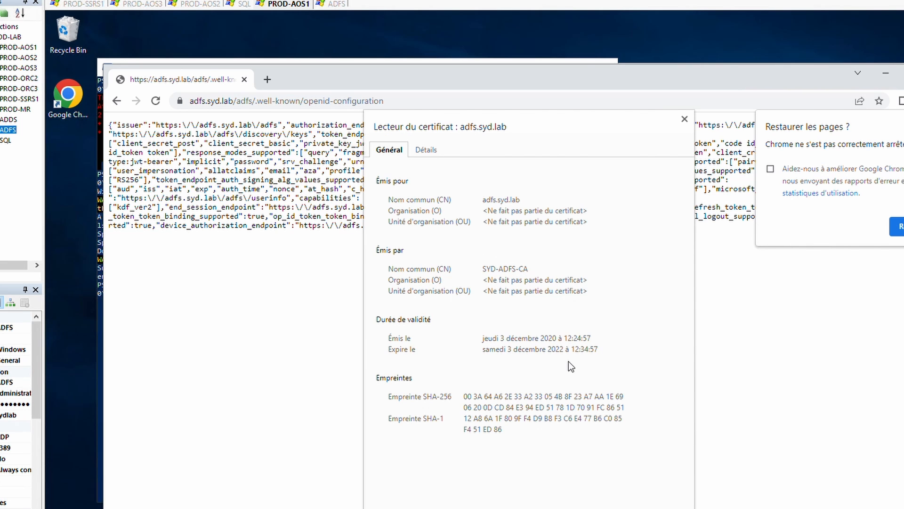
{"action": "left_click_drag", "start_coordinate": [504, 344], "coordinate": [577, 364]}
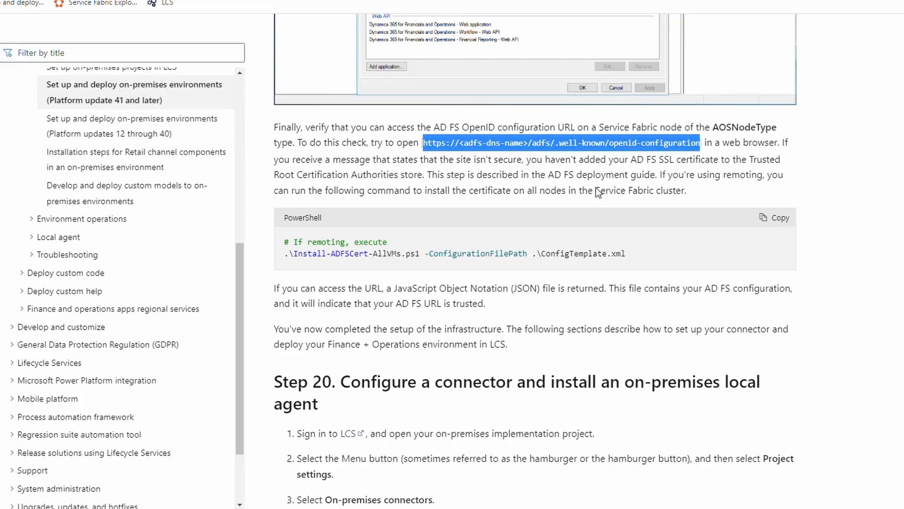
Scroll Microsoft Learn down to the Step 20 connector and local agent instructions.
{"action": "scroll", "coordinate": [476, 274], "scroll_direction": "down", "scroll_amount": 3}
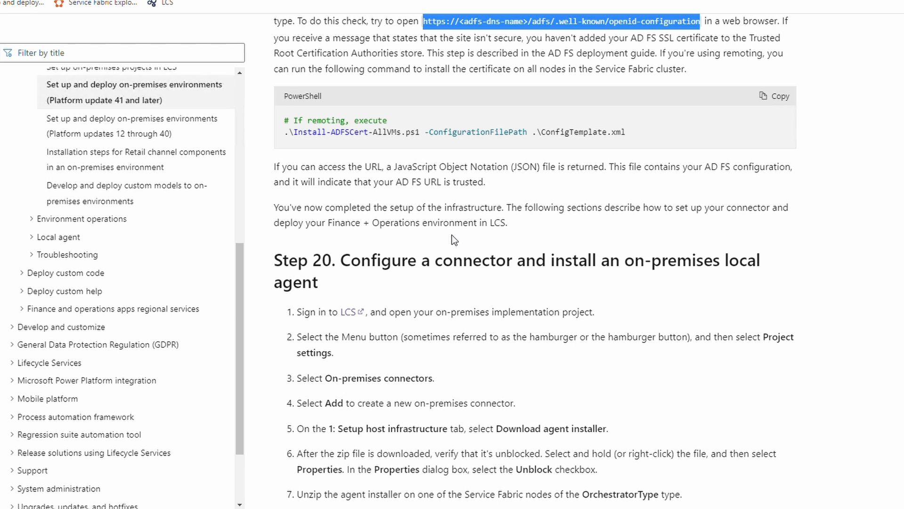
{"action": "left_click", "coordinate": [464, 227]}
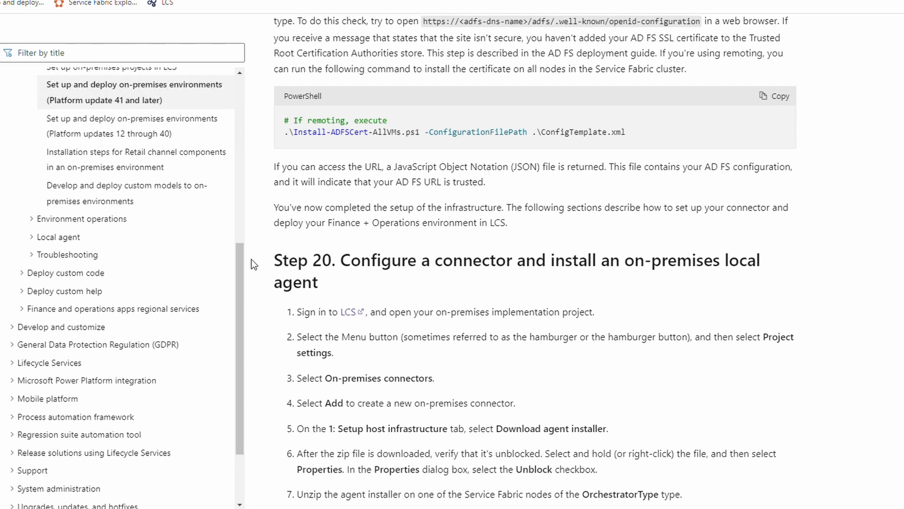
{"action": "scroll", "coordinate": [266, 261], "scroll_direction": "down", "scroll_amount": 5}
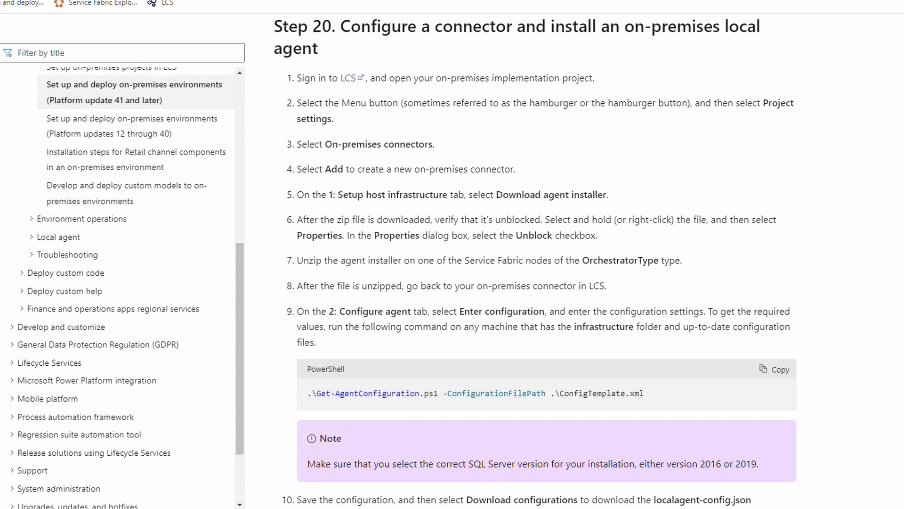
Follow the Step 20 LCS link to open the On-premises implementation project in Lifecycle Services.
{"action": "left_click", "coordinate": [349, 78]}
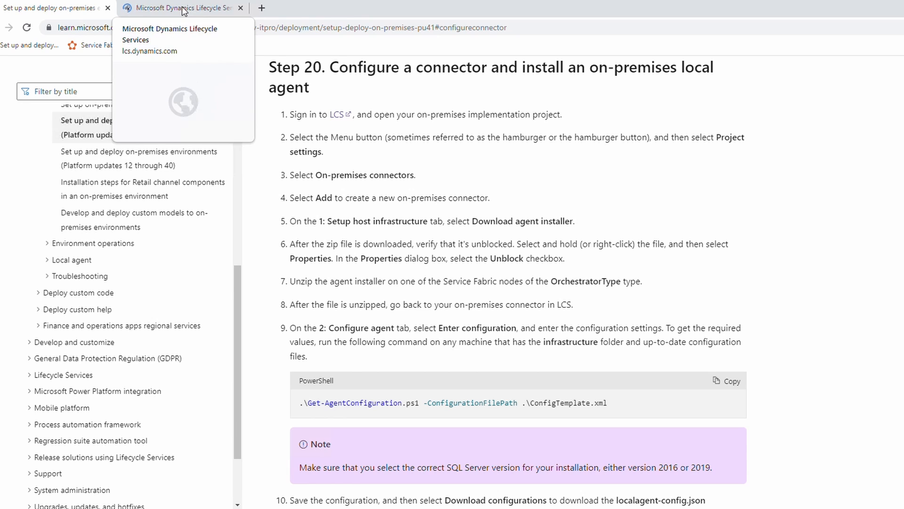
{"action": "left_click", "coordinate": [183, 11]}
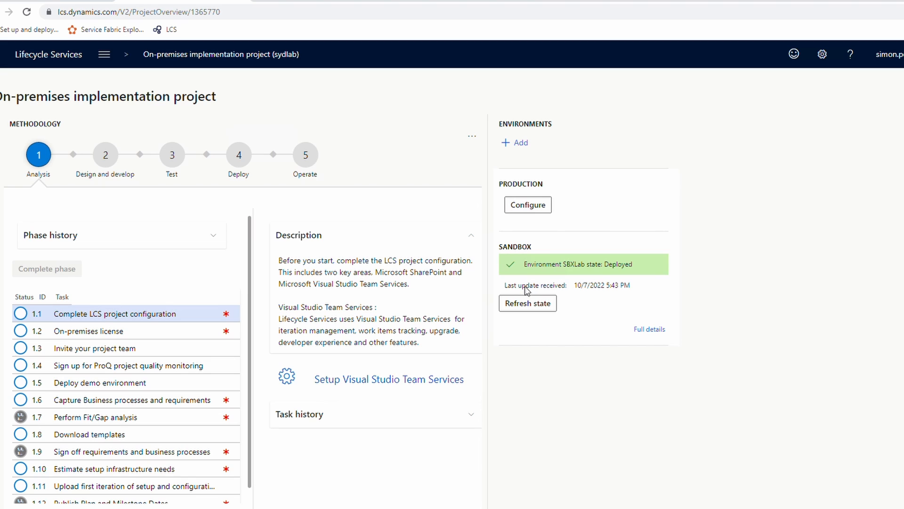
Add on-premises connector PRODlab with both agreements ticked, and download its agent installer.
{"action": "left_click", "coordinate": [114, 58]}
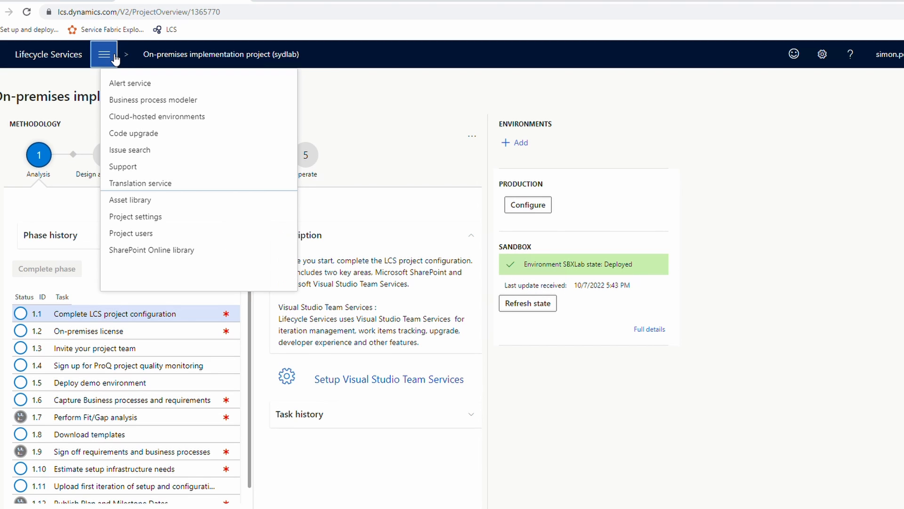
{"action": "left_click", "coordinate": [138, 218]}
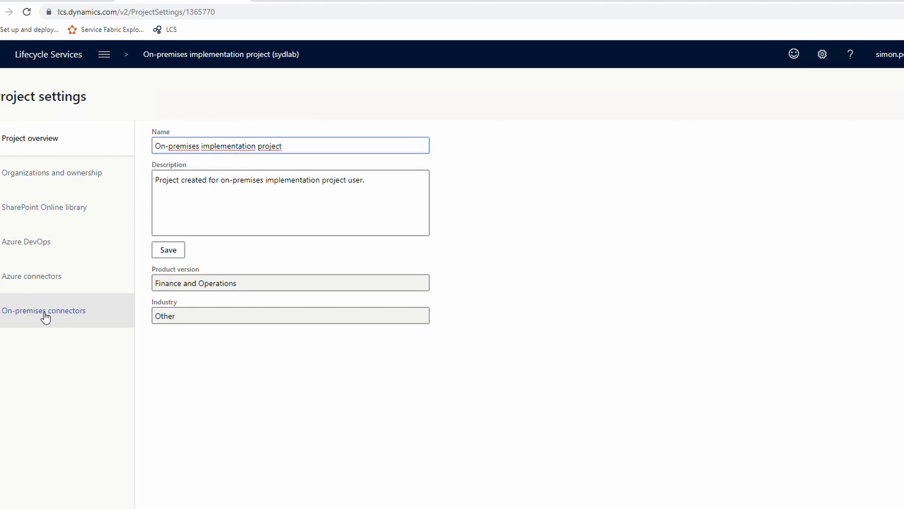
{"action": "left_click", "coordinate": [44, 315]}
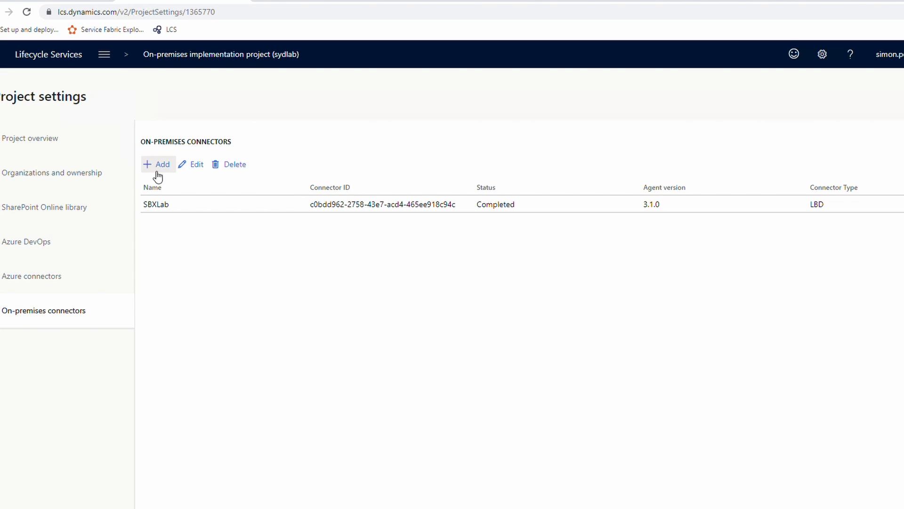
{"action": "left_click", "coordinate": [165, 167]}
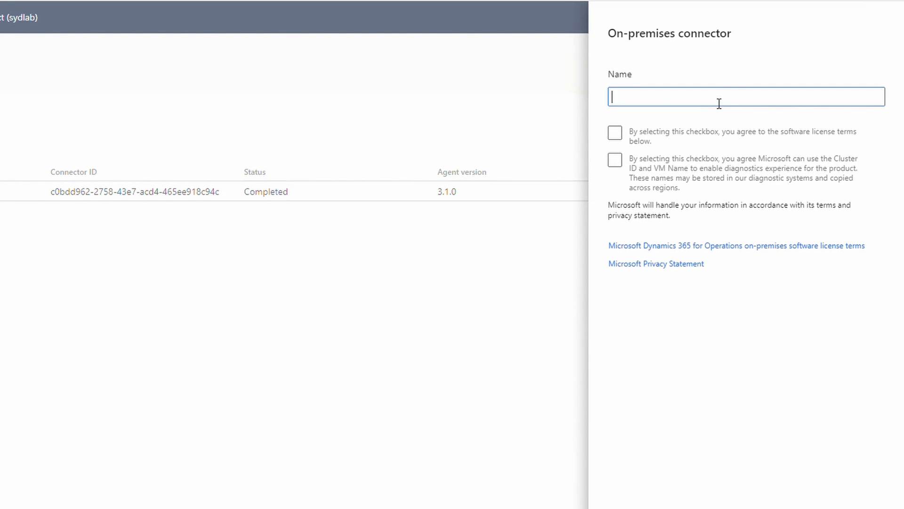
{"action": "type", "text": "PRODlab"}
{"action": "left_click", "coordinate": [621, 160]}
{"action": "left_click", "coordinate": [615, 132]}
{"action": "left_click", "coordinate": [617, 160]}
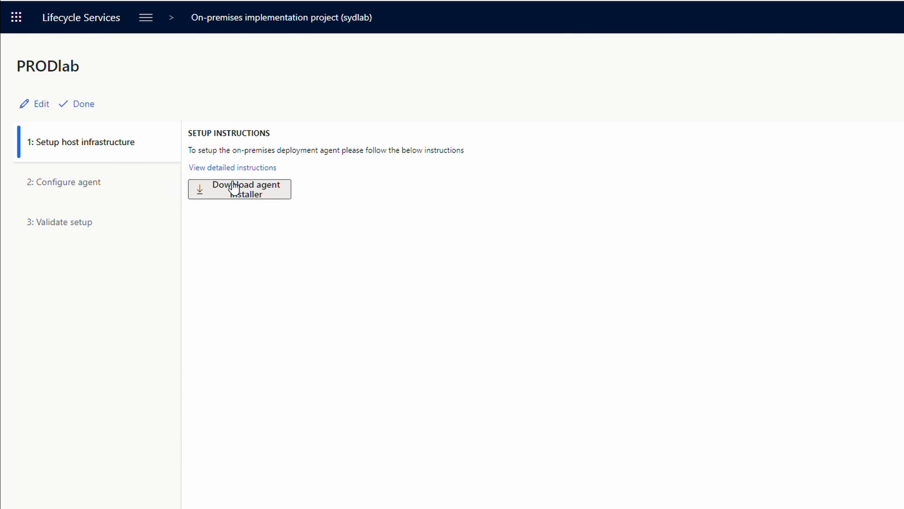
{"action": "left_click", "coordinate": [256, 196]}
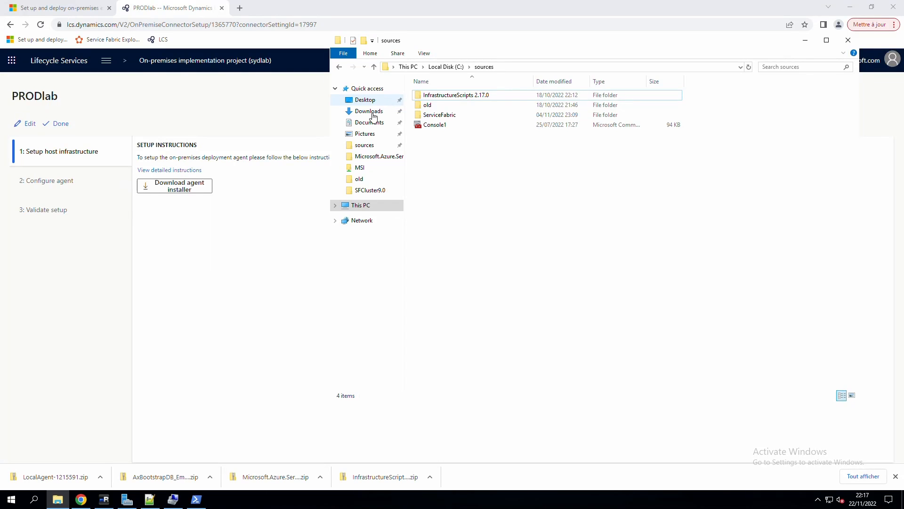
{"action": "left_click", "coordinate": [367, 107]}
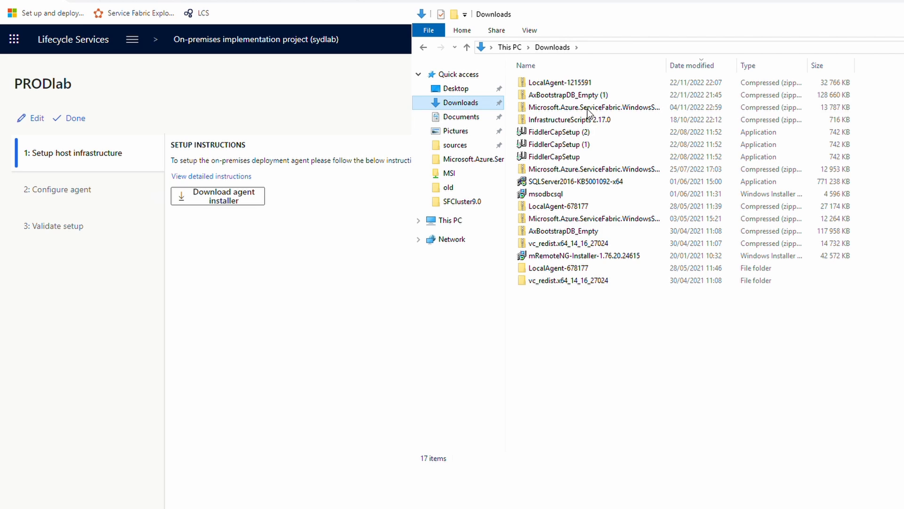
Unblock the downloaded LocalAgent-1215591 zip in its file properties.
{"action": "right_click", "coordinate": [571, 82]}
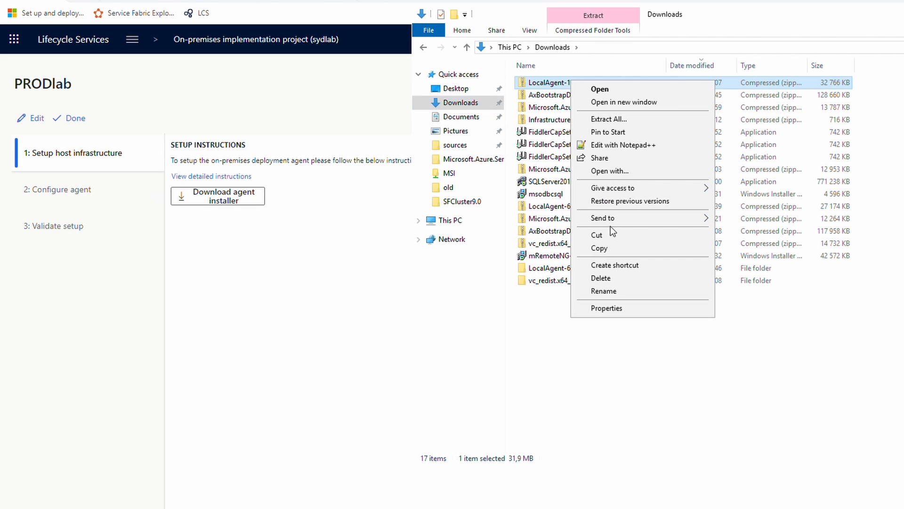
{"action": "left_click", "coordinate": [618, 307]}
{"action": "left_click", "coordinate": [735, 323]}
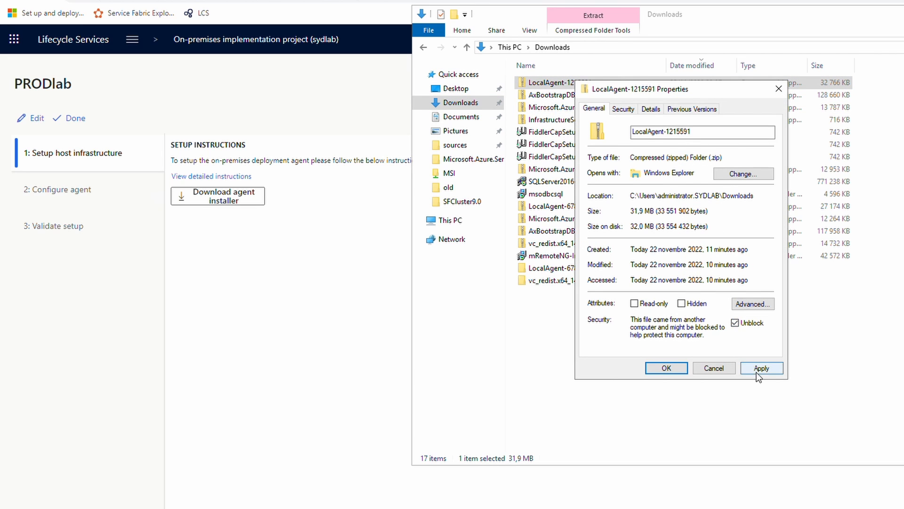
{"action": "left_click", "coordinate": [756, 368]}
{"action": "left_click", "coordinate": [666, 367]}
Extract the whole zip into the sources folder and open the LocalAgent-1215591 folder.
{"action": "right_click", "coordinate": [558, 82]}
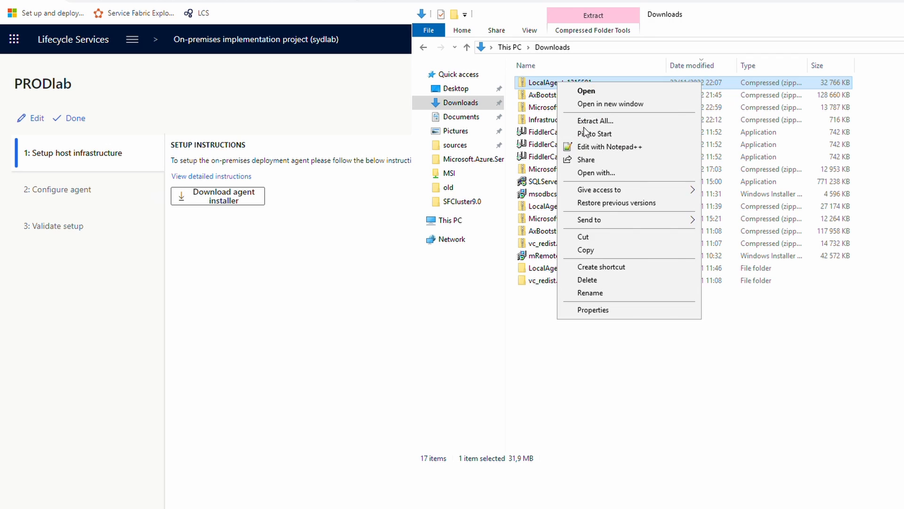
{"action": "left_click", "coordinate": [595, 121]}
{"action": "left_click", "coordinate": [712, 227]}
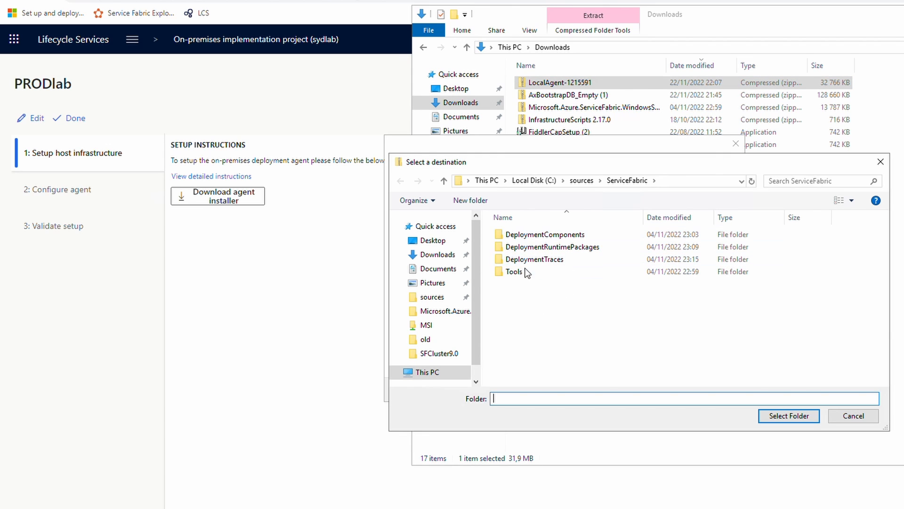
{"action": "left_click", "coordinate": [582, 181]}
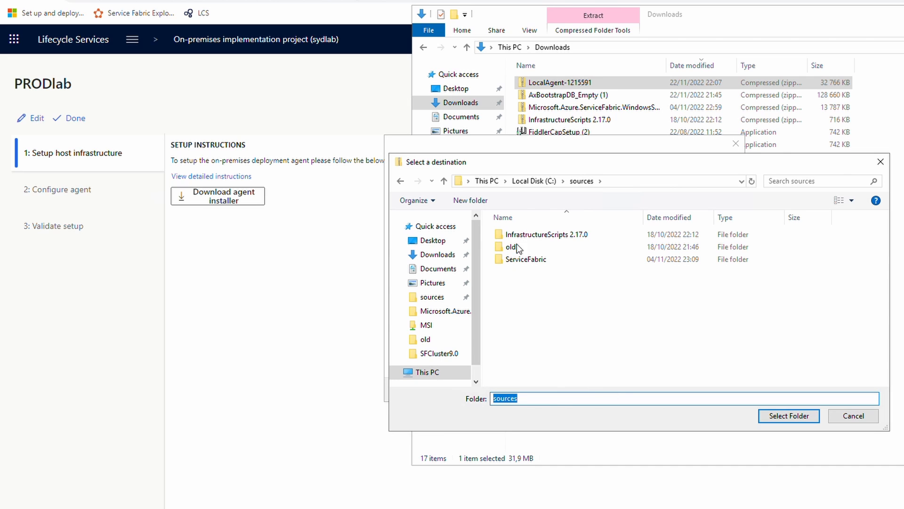
{"action": "left_click", "coordinate": [536, 305]}
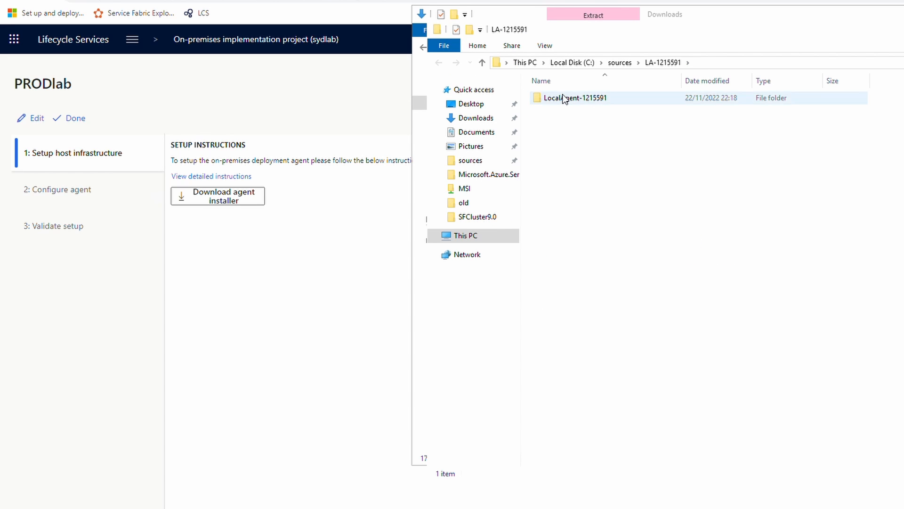
{"action": "double_click", "coordinate": [565, 98]}
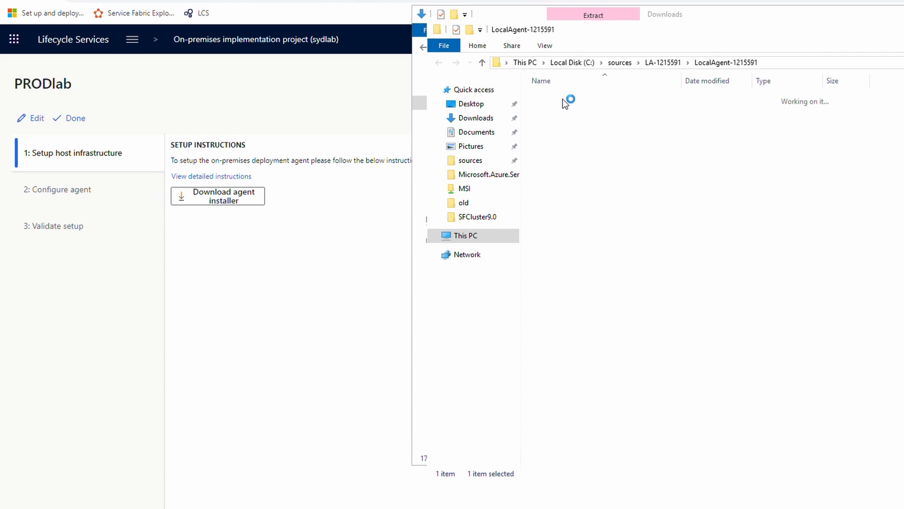
Open PRODlab's Configure agent form and copy the docs' Get-AgentConfiguration command.
{"action": "left_click", "coordinate": [66, 193]}
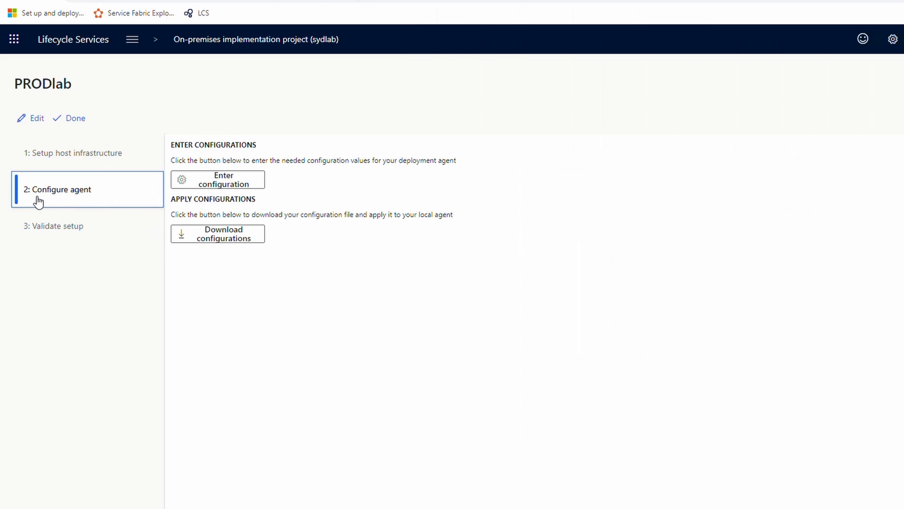
{"action": "left_click", "coordinate": [216, 184]}
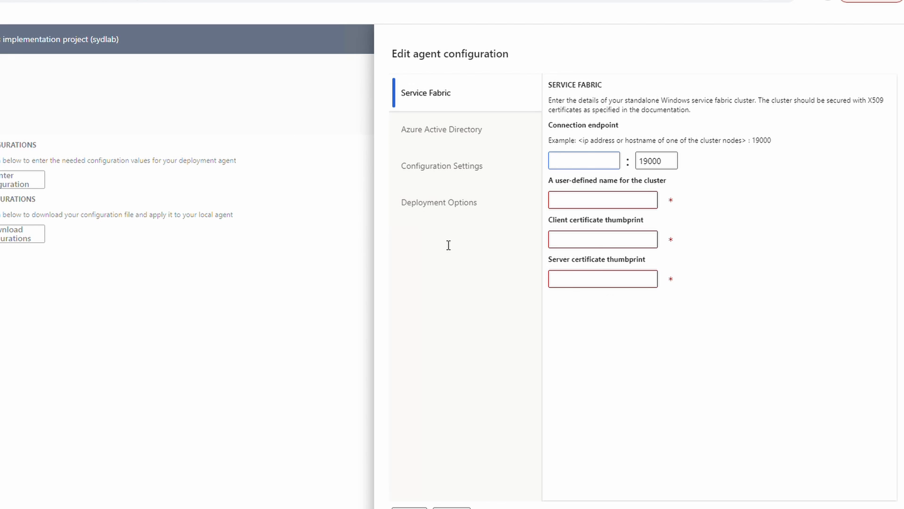
{"action": "key", "text": "ctrl+Tab"}
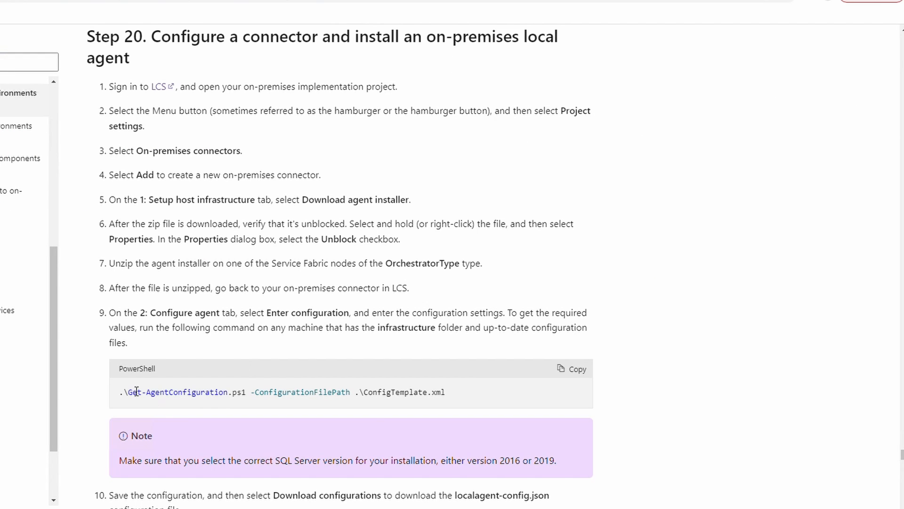
{"action": "left_click_drag", "start_coordinate": [422, 394], "coordinate": [120, 386]}
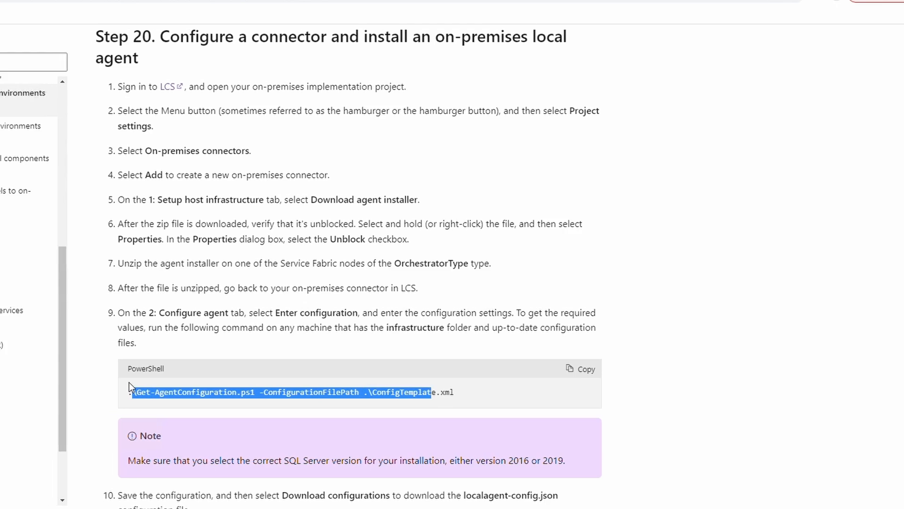
{"action": "right_click", "coordinate": [142, 390]}
{"action": "left_click", "coordinate": [174, 401]}
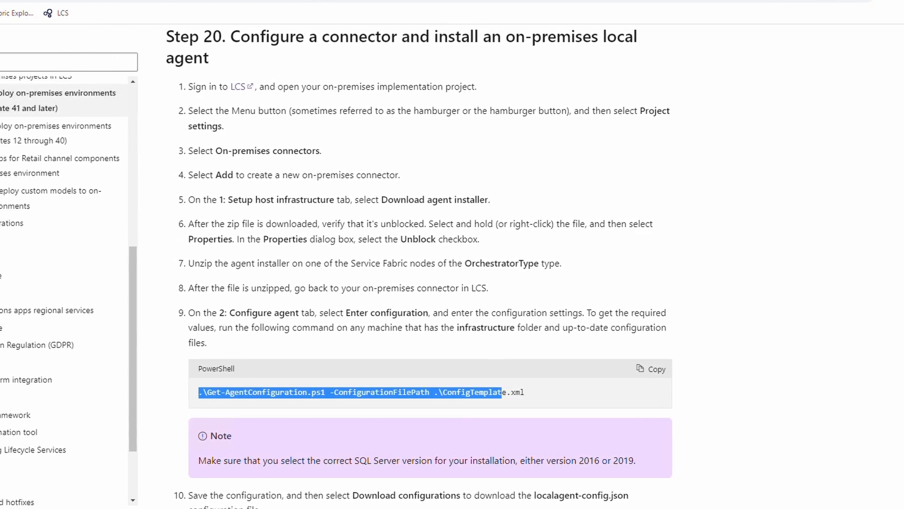
{"action": "key", "text": "alt+Tab"}
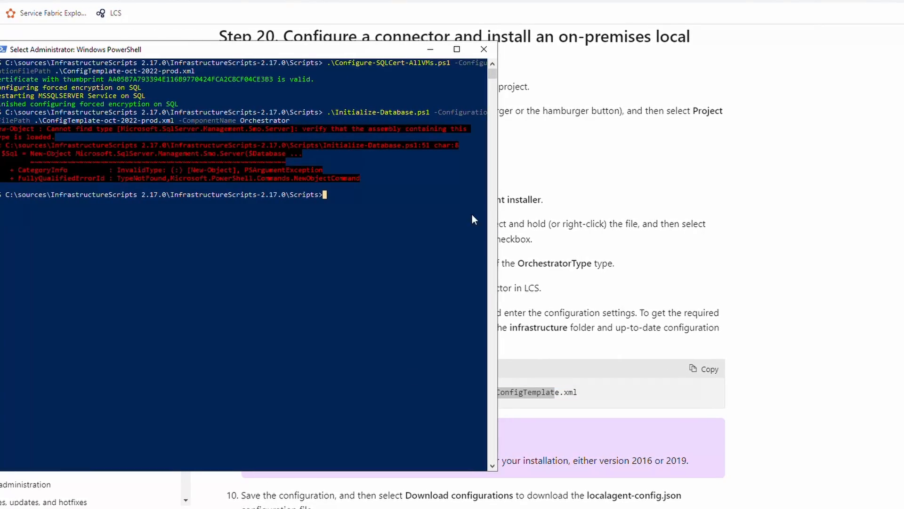
Run Get-AgentConfiguration on ConfigTemplate-oct-2022-prod.xml and copy the client certificate thumbprint.
{"action": "right_click", "coordinate": [405, 216]}
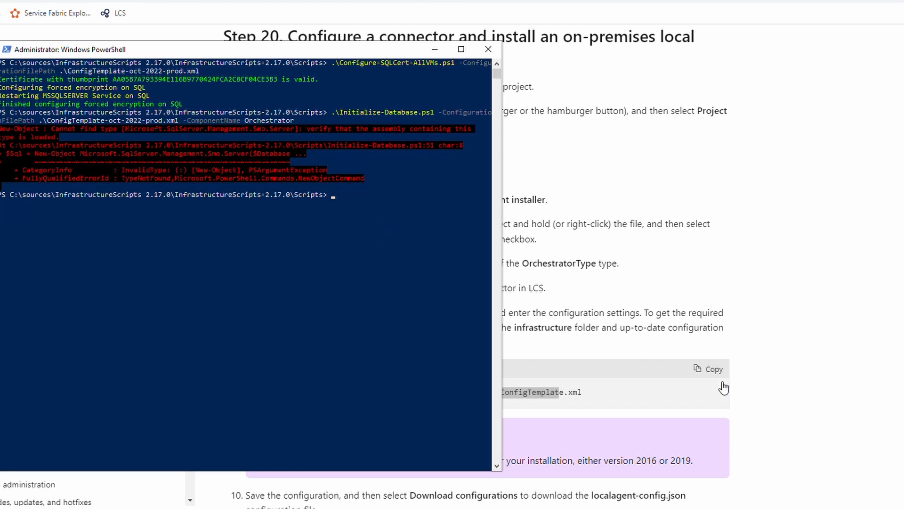
{"action": "left_click", "coordinate": [710, 368]}
{"action": "key", "text": "alt+Tab"}
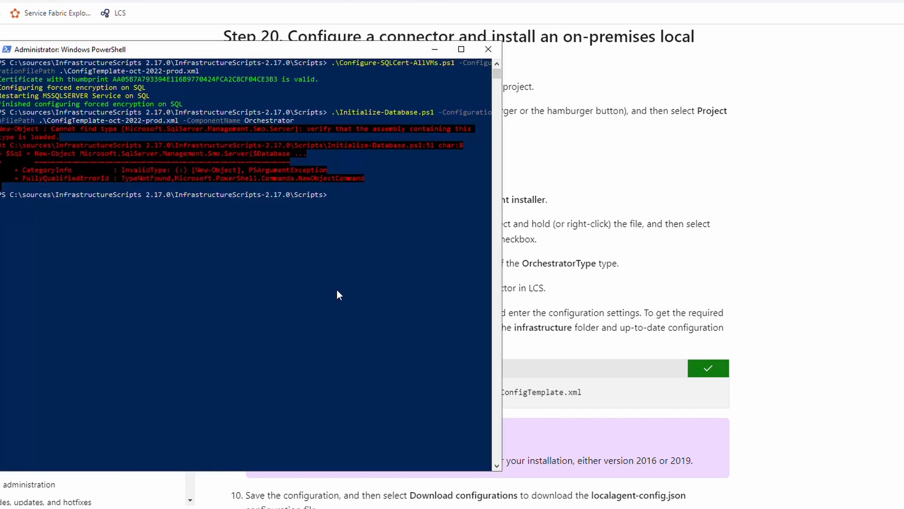
{"action": "right_click", "coordinate": [365, 264]}
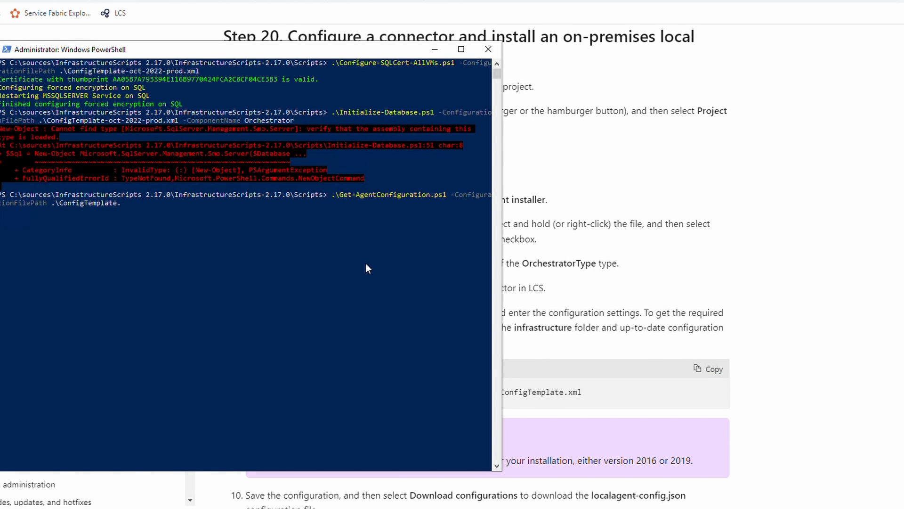
{"action": "key", "text": "Tab"}
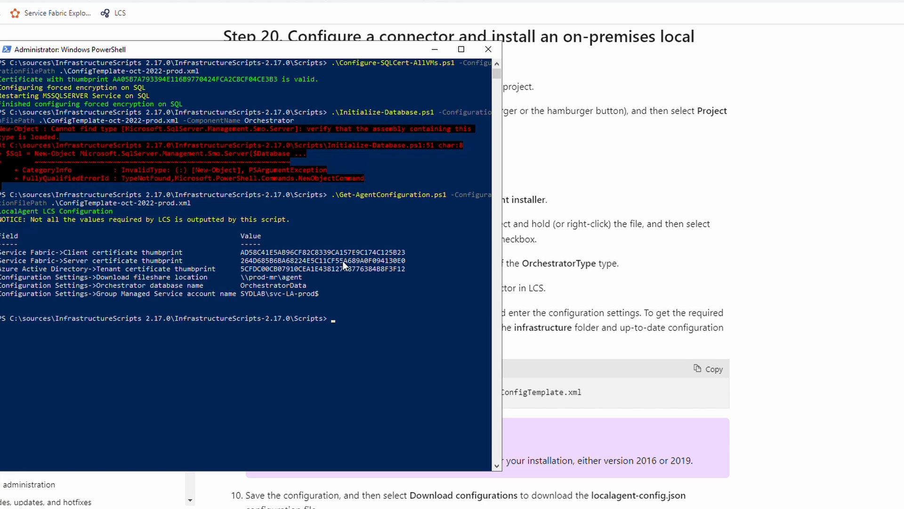
{"action": "double_click", "coordinate": [403, 250]}
{"action": "right_click", "coordinate": [382, 253]}
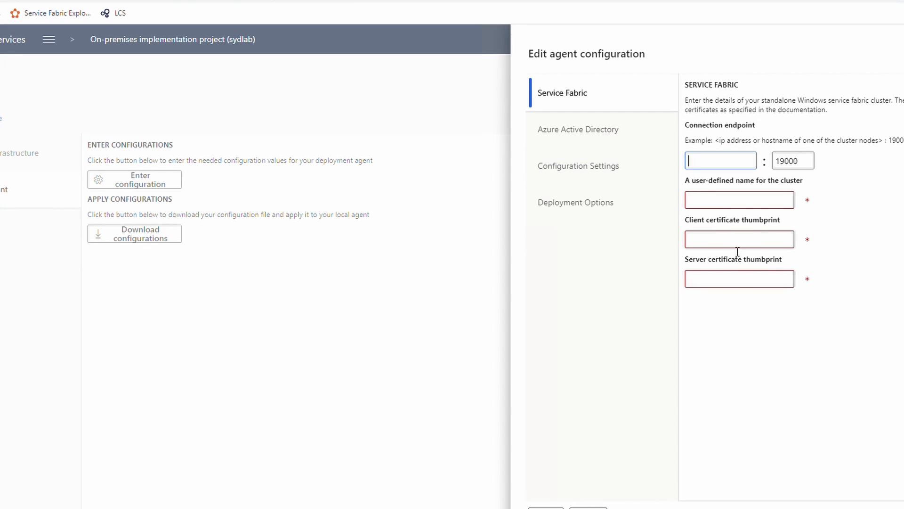
Paste the client certificate thumbprint and set the connection endpoint to 10.10.10.121 from ipconfig.
{"action": "left_click", "coordinate": [738, 241]}
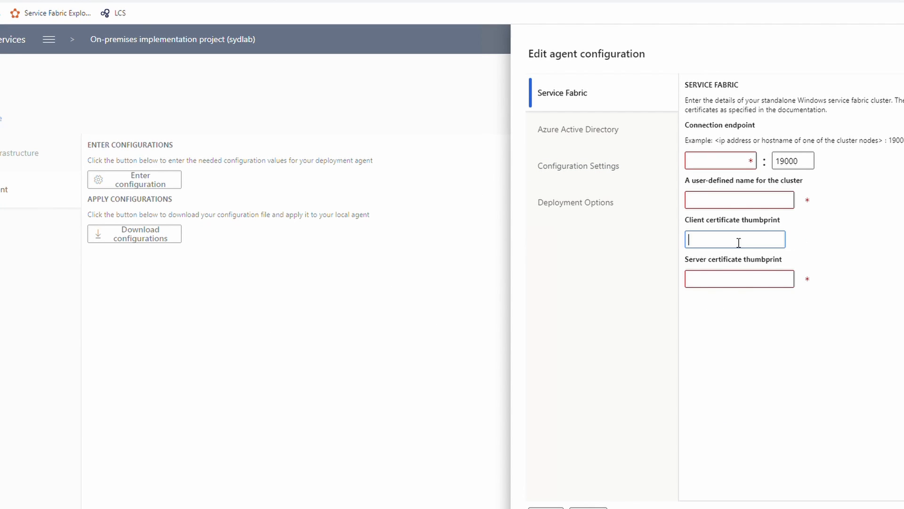
{"action": "key", "text": "ctrl+v"}
{"action": "left_click", "coordinate": [717, 166]}
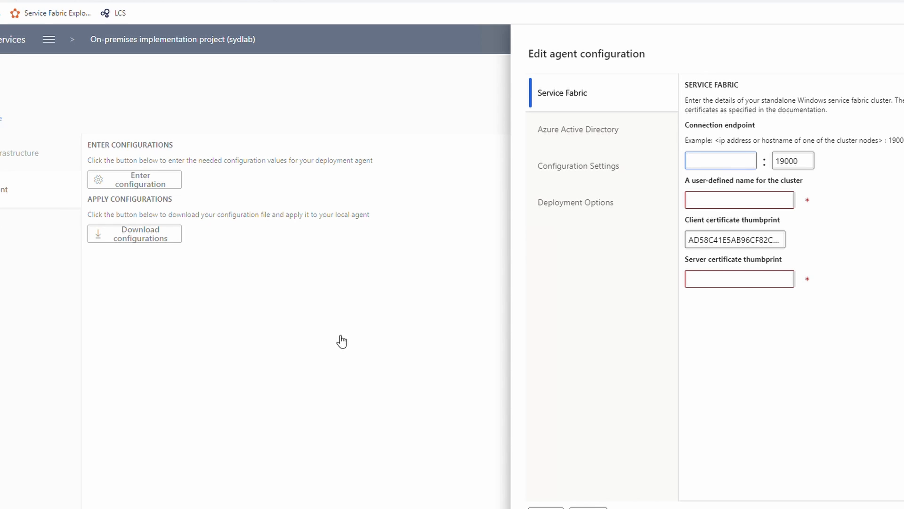
{"action": "key", "text": "alt+Tab"}
{"action": "left_click", "coordinate": [281, 346]}
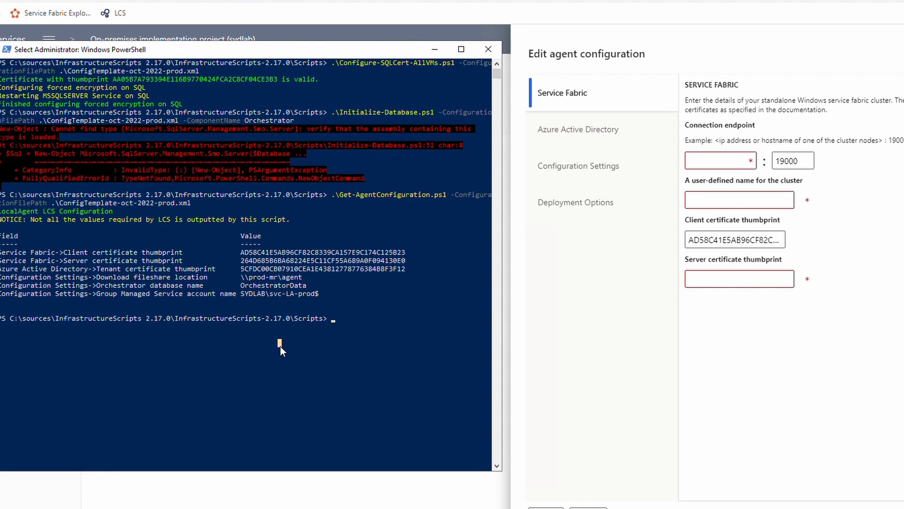
{"action": "type", "text": "ipconfig"}
{"action": "key", "text": "Return"}
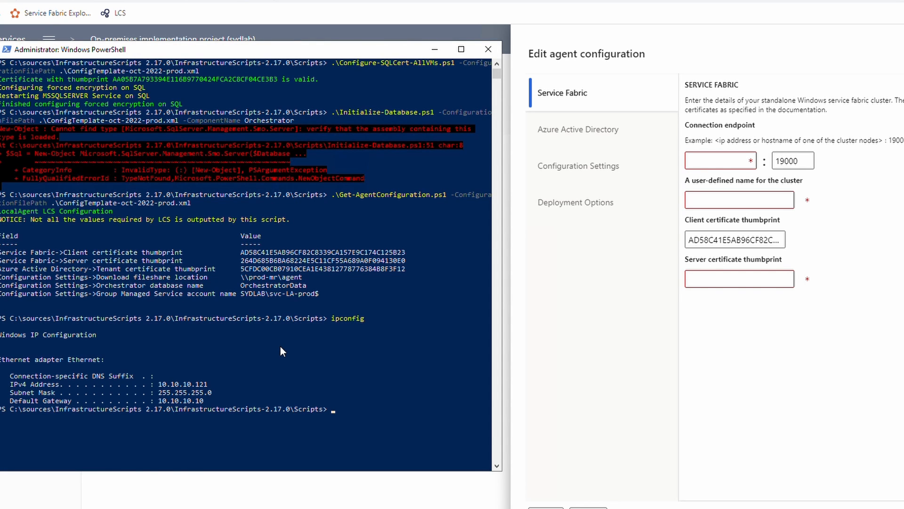
{"action": "left_click_drag", "start_coordinate": [208, 383], "coordinate": [158, 385]}
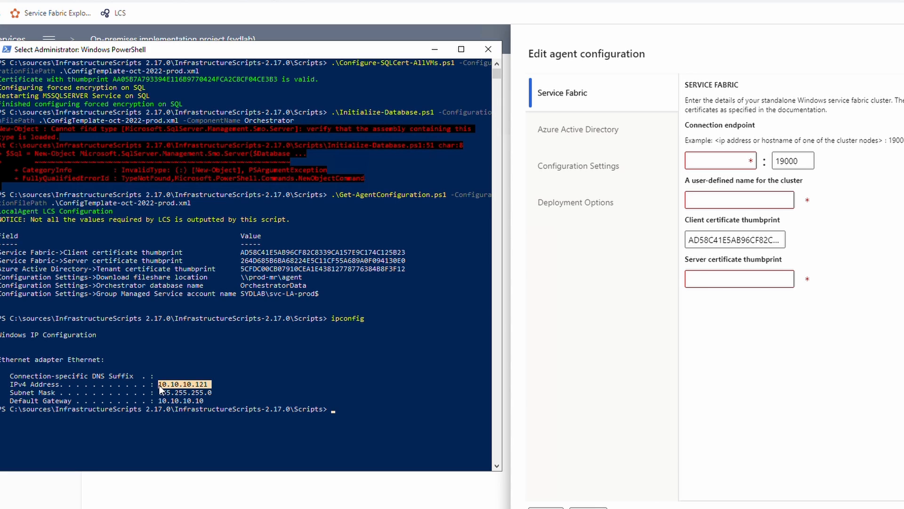
{"action": "right_click", "coordinate": [159, 385]}
{"action": "left_click", "coordinate": [699, 146]}
{"action": "left_click", "coordinate": [707, 161]}
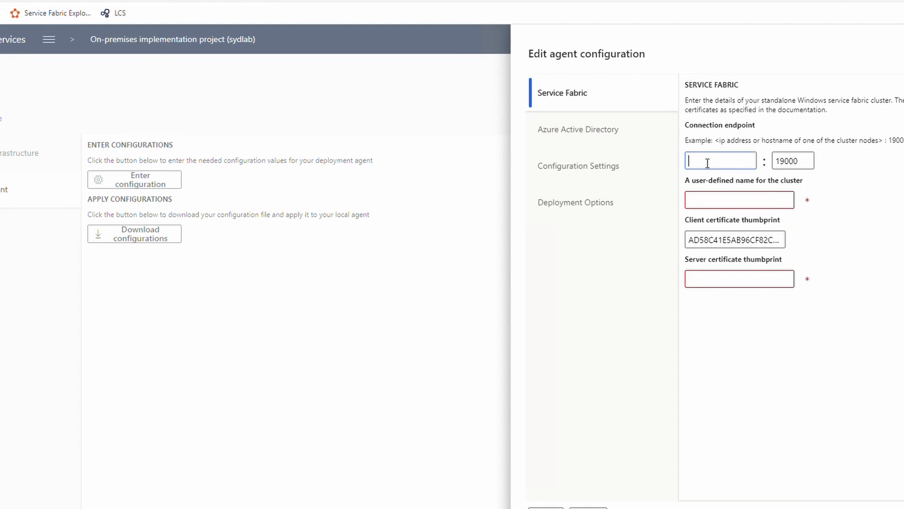
{"action": "key", "text": "ctrl+v"}
Enter cluster name Dynamics365Operations-PROD, copied from the ClusterConfig-oct-2022-prod JSON file.
{"action": "left_click", "coordinate": [615, 200]}
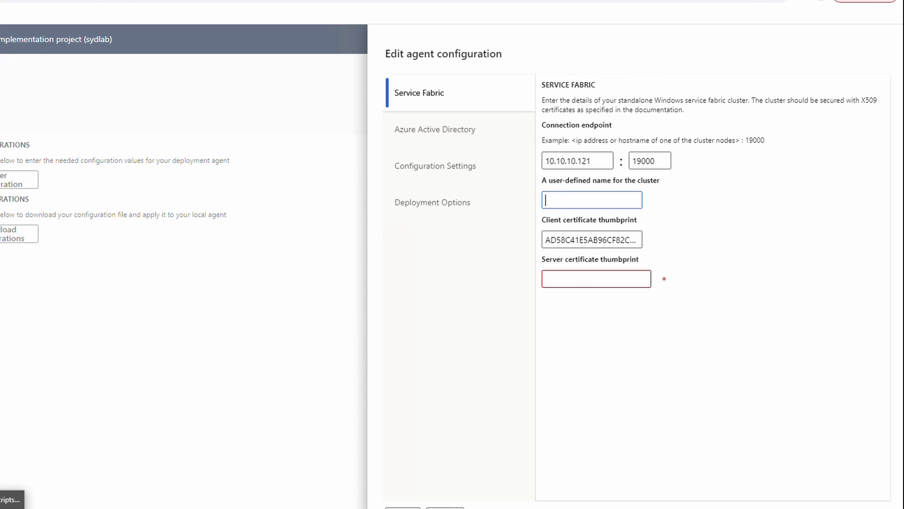
{"action": "key", "text": "alt+Tab"}
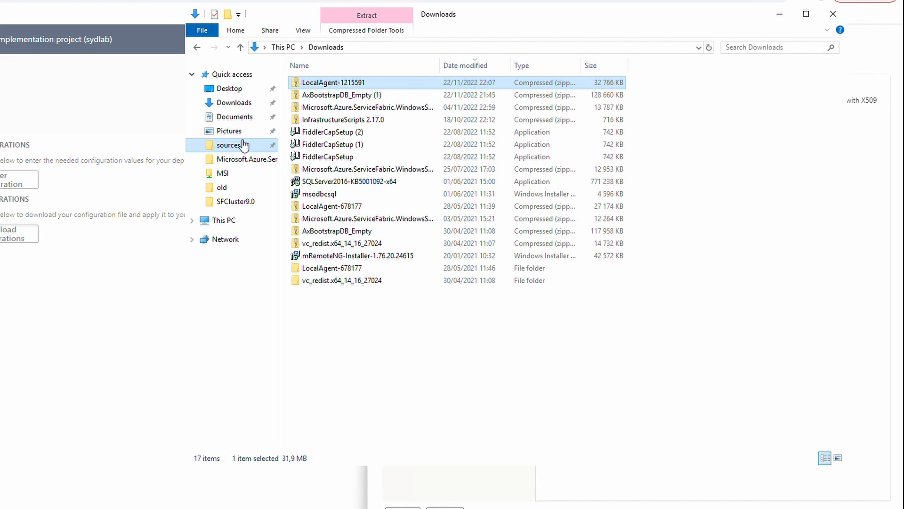
{"action": "left_click", "coordinate": [244, 145]}
{"action": "left_click", "coordinate": [323, 122]}
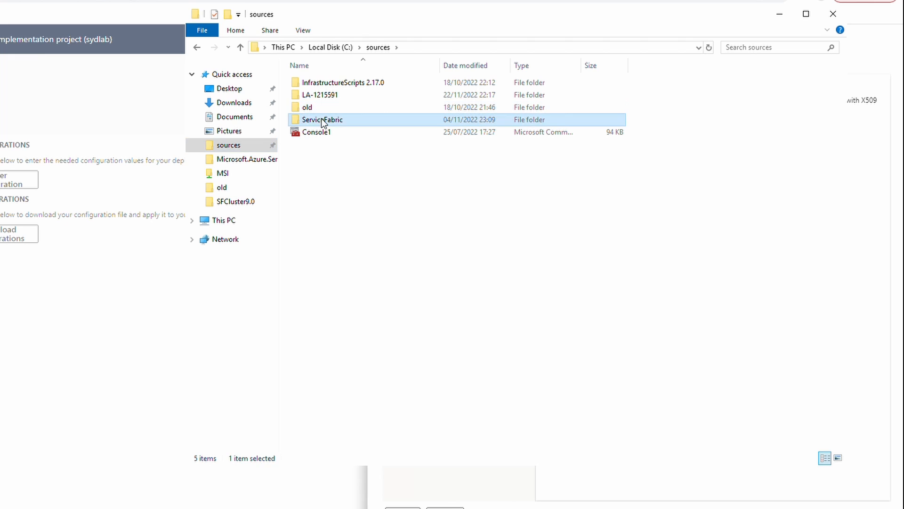
{"action": "double_click", "coordinate": [323, 121]}
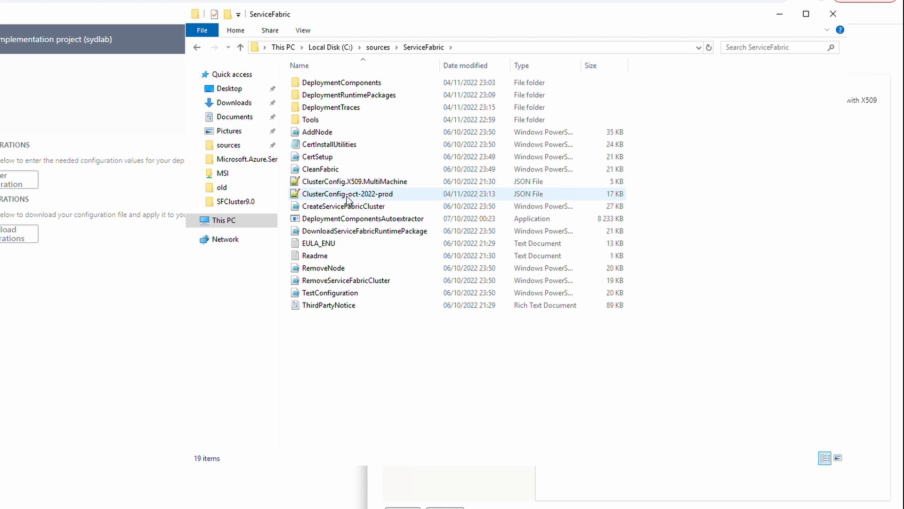
{"action": "double_click", "coordinate": [348, 199]}
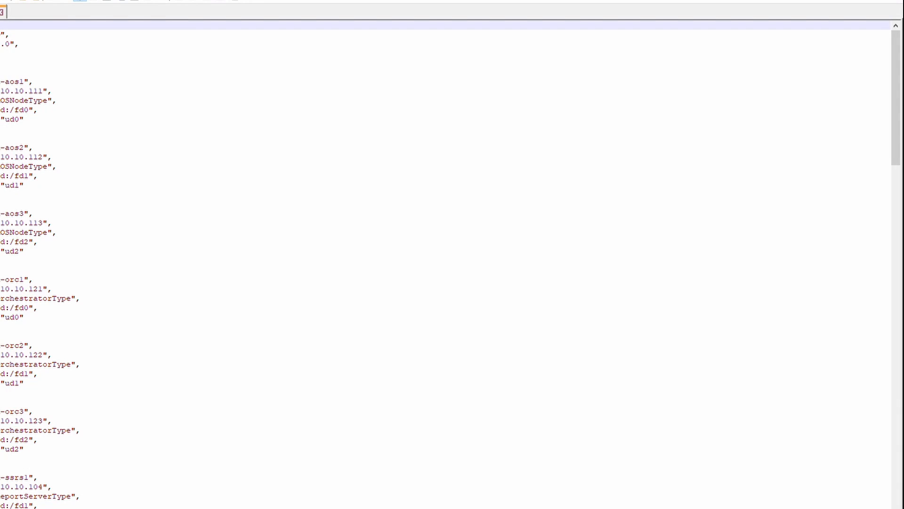
{"action": "left_click_drag", "start_coordinate": [97, 34], "coordinate": [226, 36]}
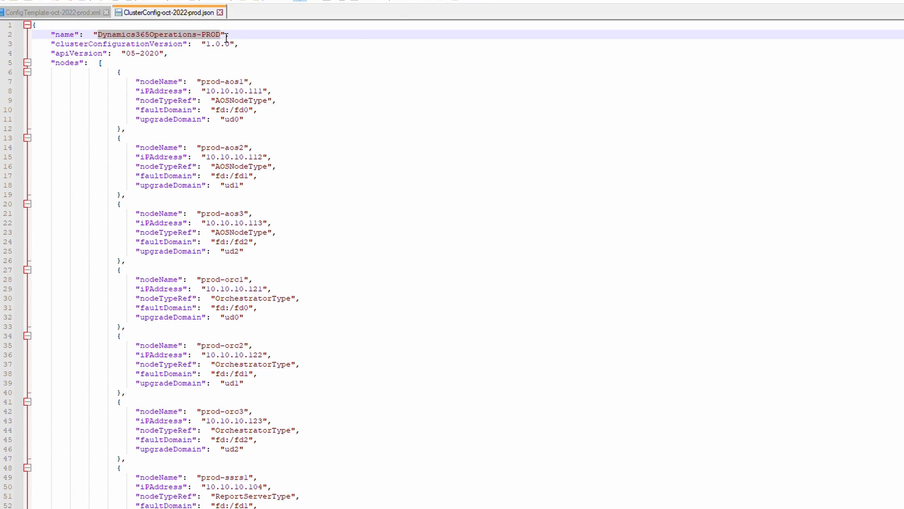
{"action": "right_click", "coordinate": [226, 37]}
{"action": "left_click", "coordinate": [254, 52]}
{"action": "key", "text": "alt+Tab"}
{"action": "left_click", "coordinate": [805, 203]}
{"action": "key", "text": "ctrl+v"}
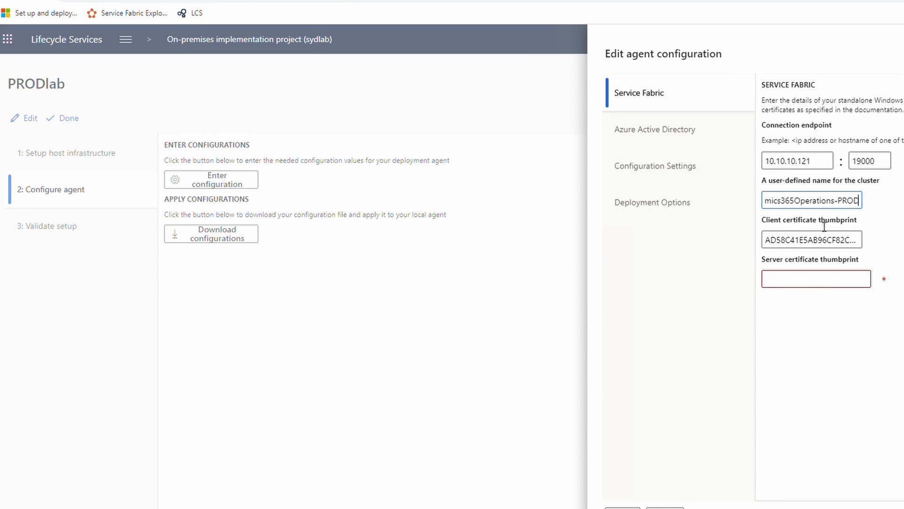
Fill in the server certificate thumbprint copied from the PowerShell output.
{"action": "left_click", "coordinate": [812, 281]}
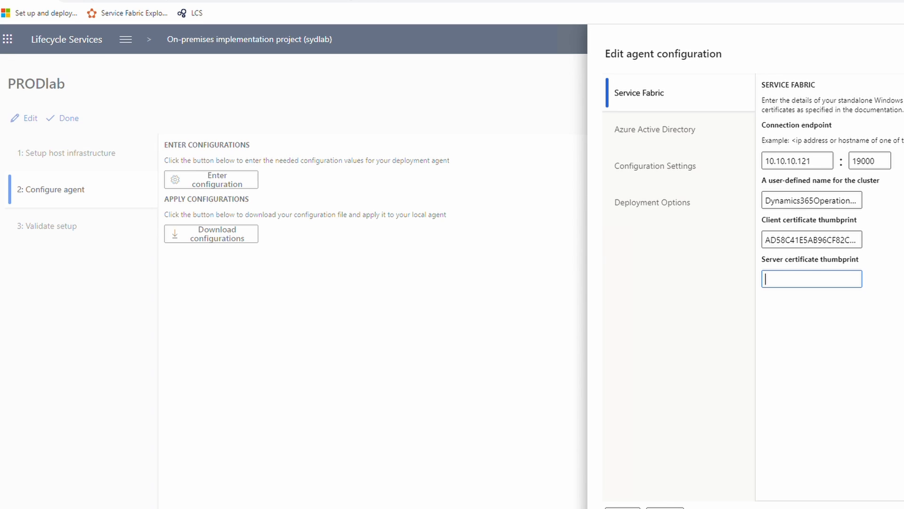
{"action": "key", "text": "alt+Tab"}
{"action": "double_click", "coordinate": [364, 258]}
{"action": "key", "text": "ctrl+c"}
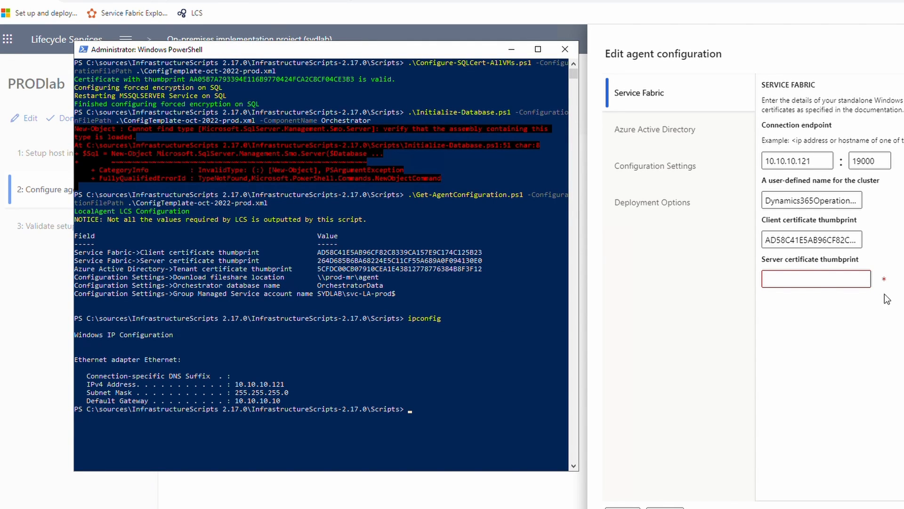
{"action": "left_click", "coordinate": [810, 281]}
{"action": "key", "text": "ctrl+v"}
Paste the tenant service principal certificate thumbprint into the Azure Active Directory tab.
{"action": "left_click", "coordinate": [670, 136]}
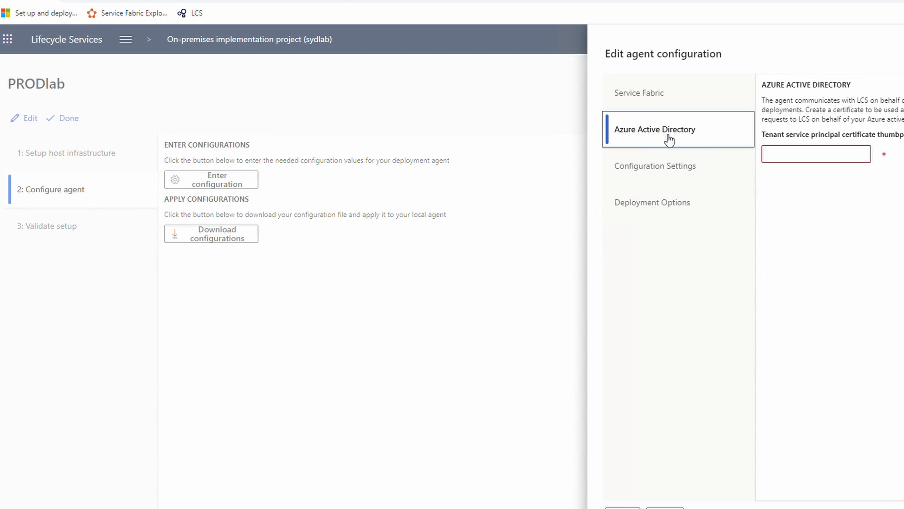
{"action": "left_click", "coordinate": [821, 159]}
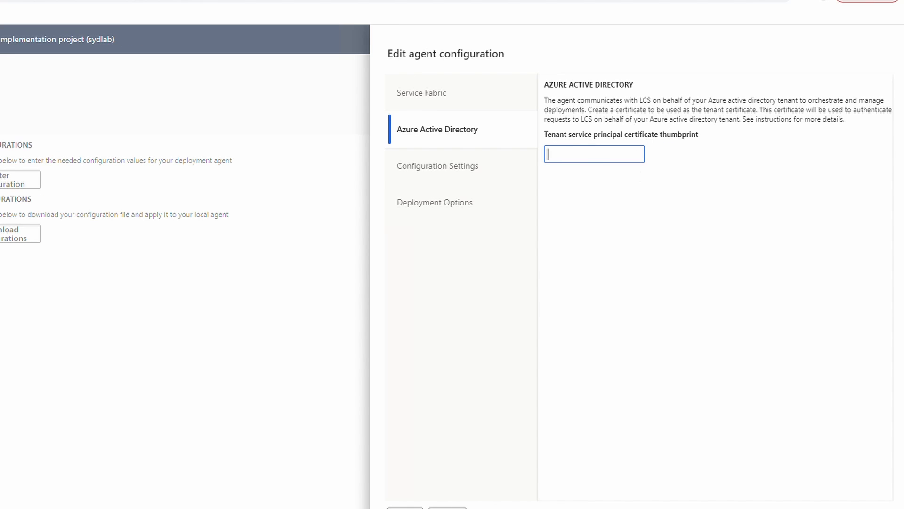
{"action": "key", "text": "alt+Tab"}
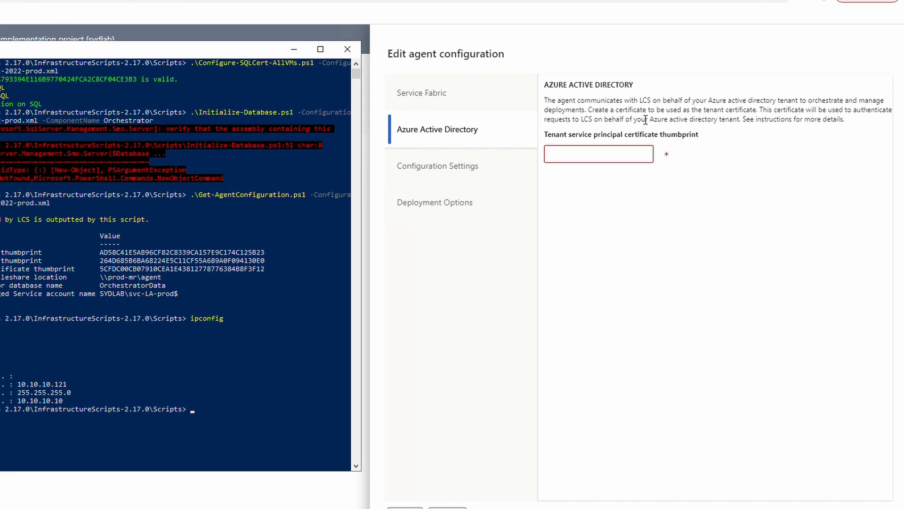
{"action": "left_click", "coordinate": [603, 151]}
{"action": "key", "text": "ctrl+v"}
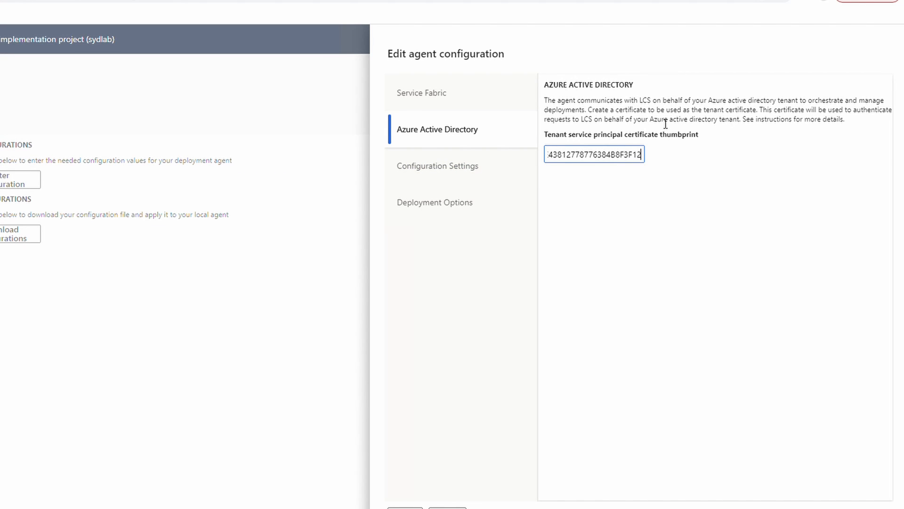
{"action": "left_click_drag", "start_coordinate": [709, 102], "coordinate": [758, 102]}
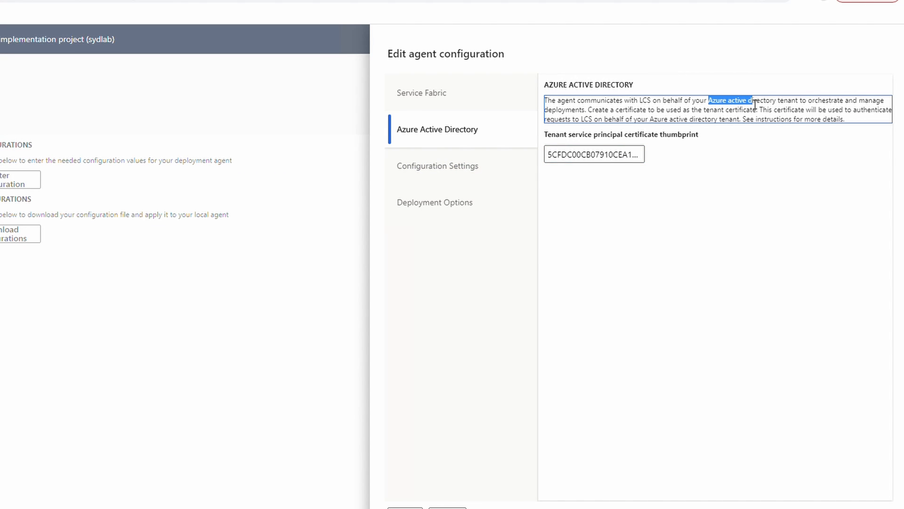
Set the download fileshare to \\prod-mr\aos-storage, copied from the ConfigTemplate XML.
{"action": "left_click", "coordinate": [469, 172]}
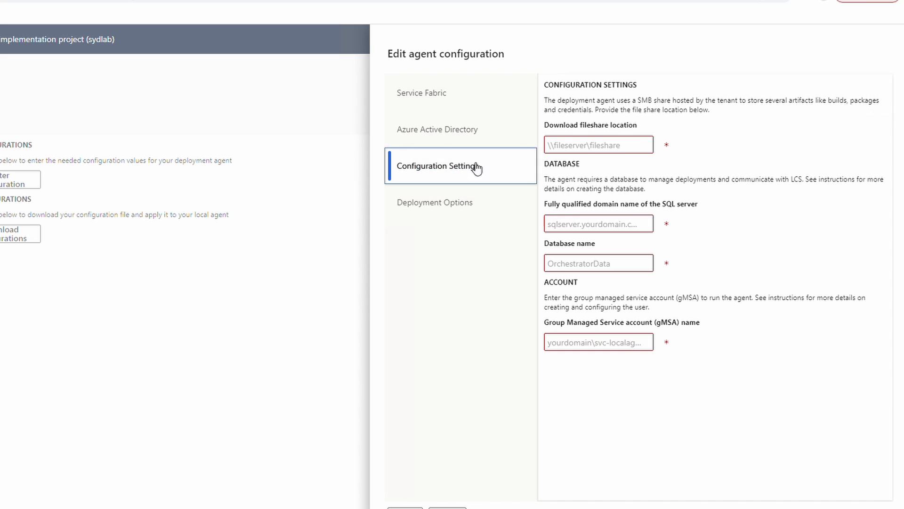
{"action": "left_click", "coordinate": [598, 151]}
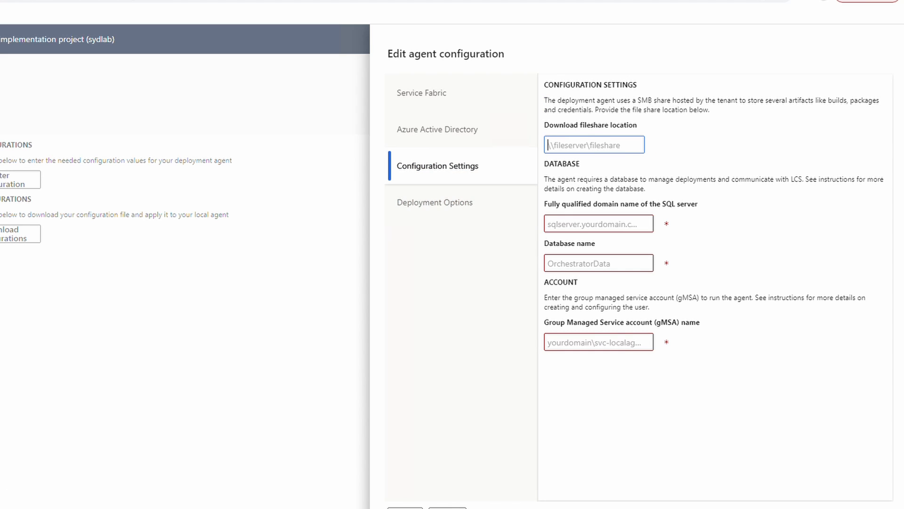
{"action": "left_click", "coordinate": [5, 508]}
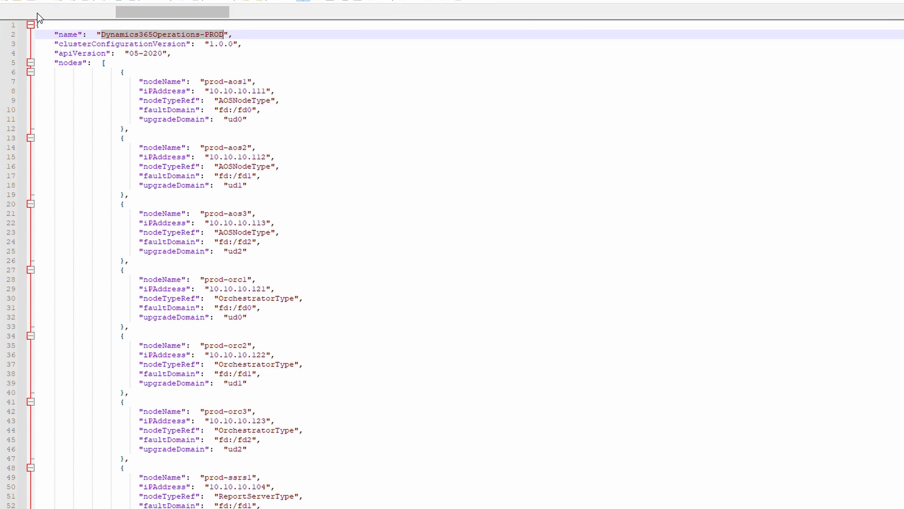
{"action": "left_click", "coordinate": [37, 13]}
{"action": "scroll", "coordinate": [154, 273], "scroll_direction": "down", "scroll_amount": 11}
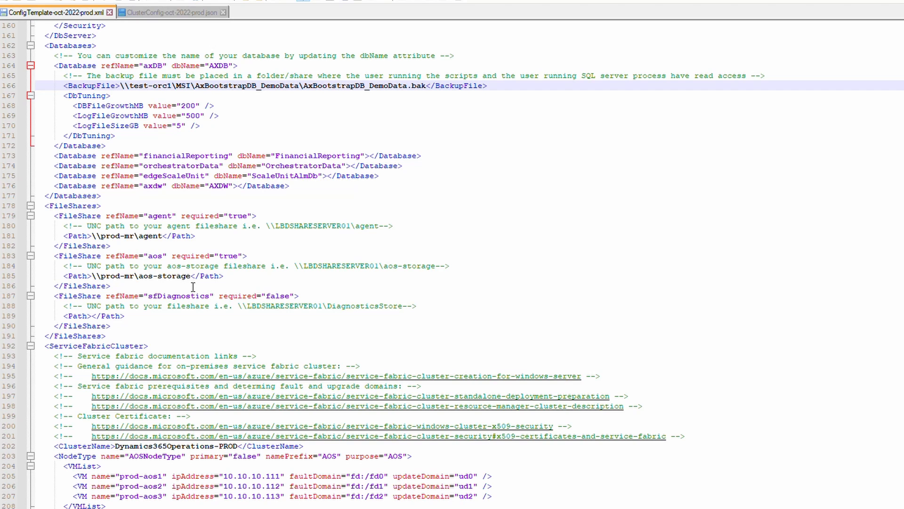
{"action": "left_click_drag", "start_coordinate": [191, 276], "coordinate": [92, 276]}
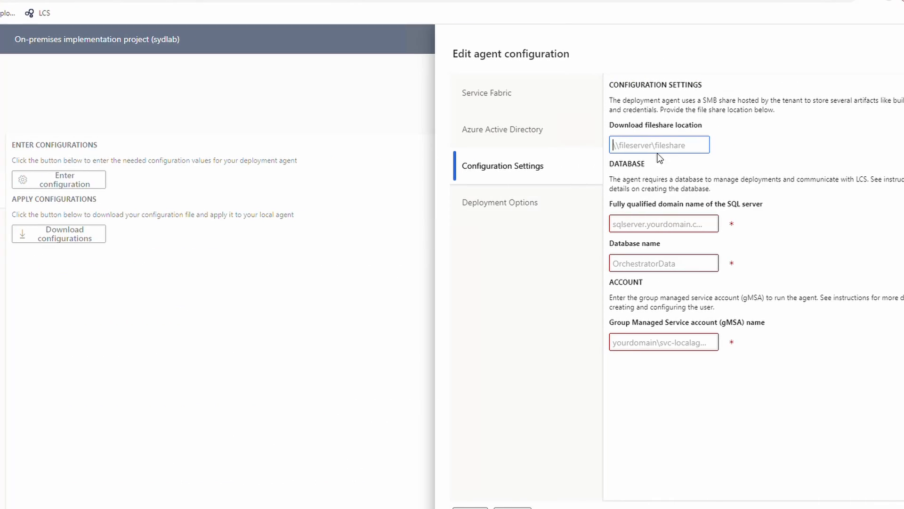
{"action": "left_click", "coordinate": [658, 145]}
{"action": "key", "text": "ctrl+v"}
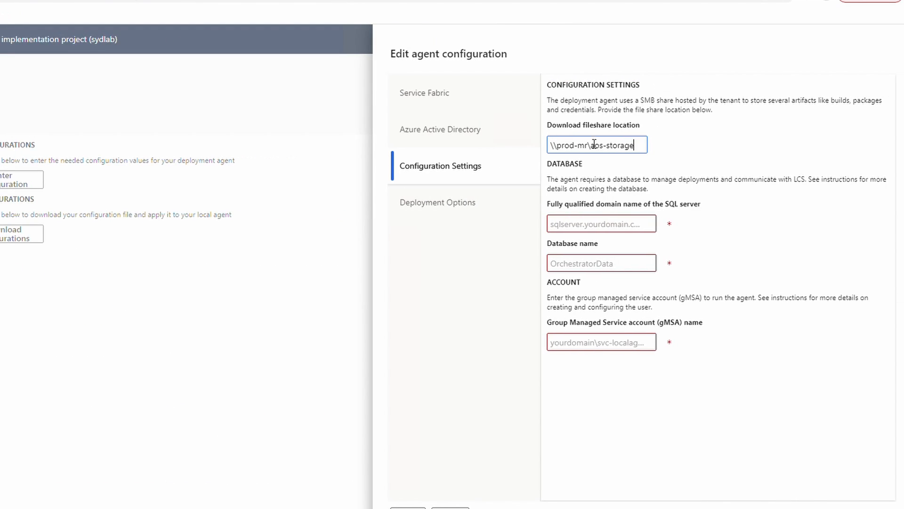
Enter SQL server sql.syd.lab and database name OrchestratorData.
{"action": "left_click", "coordinate": [602, 231]}
{"action": "type", "text": "sql"}
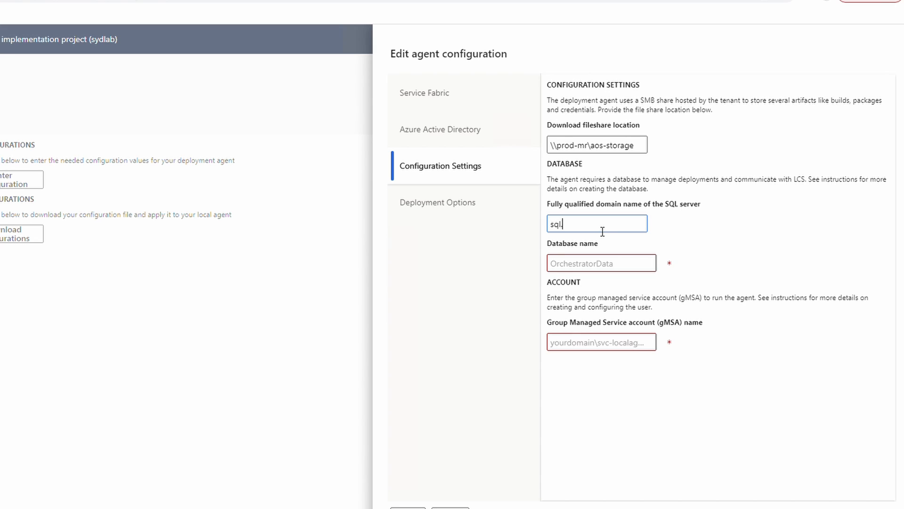
{"action": "type", "text": ".syd.lab"}
{"action": "key", "text": "Tab"}
{"action": "type", "text": "O"}
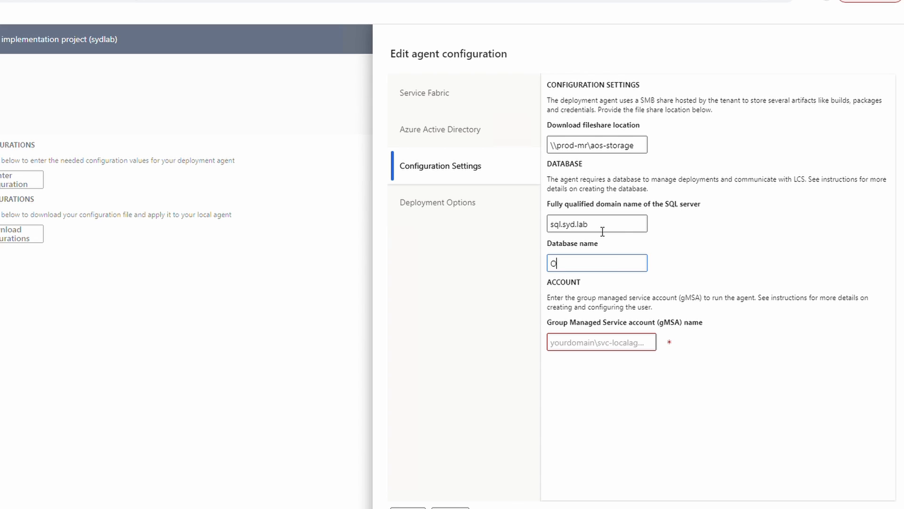
{"action": "type", "text": "rchestratorData"}
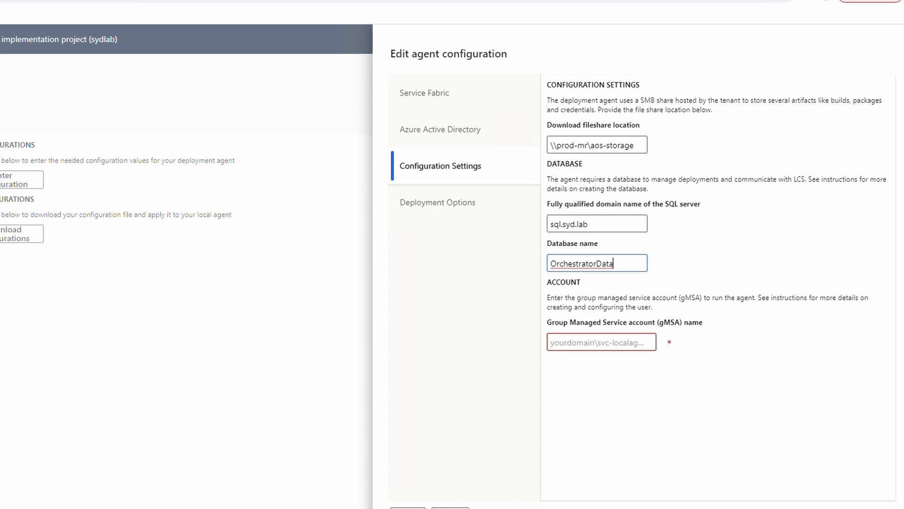
{"action": "key", "text": "ctrl+a"}
Paste the gMSA service account name copied from the PowerShell output.
{"action": "key", "text": "alt+Tab"}
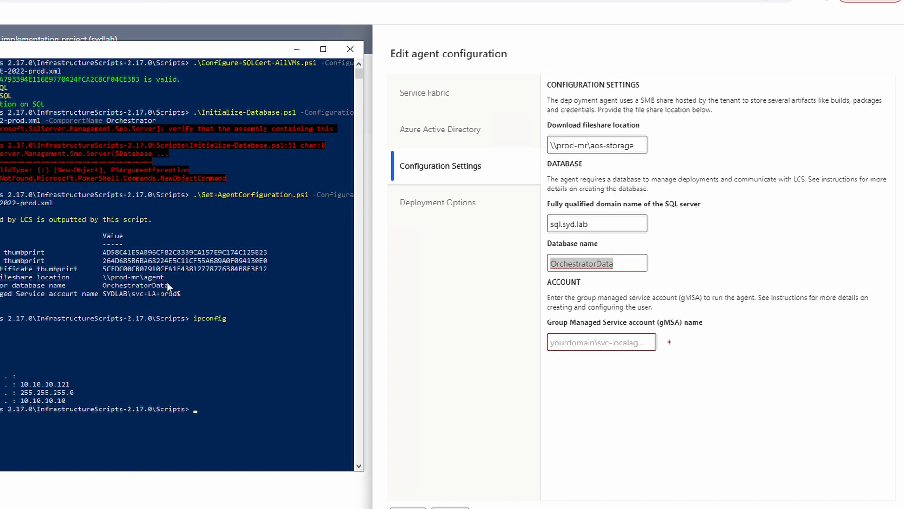
{"action": "left_click_drag", "start_coordinate": [111, 293], "coordinate": [105, 293]}
{"action": "key", "text": "ctrl+c"}
{"action": "left_click", "coordinate": [622, 350]}
{"action": "key", "text": "ctrl+v"}
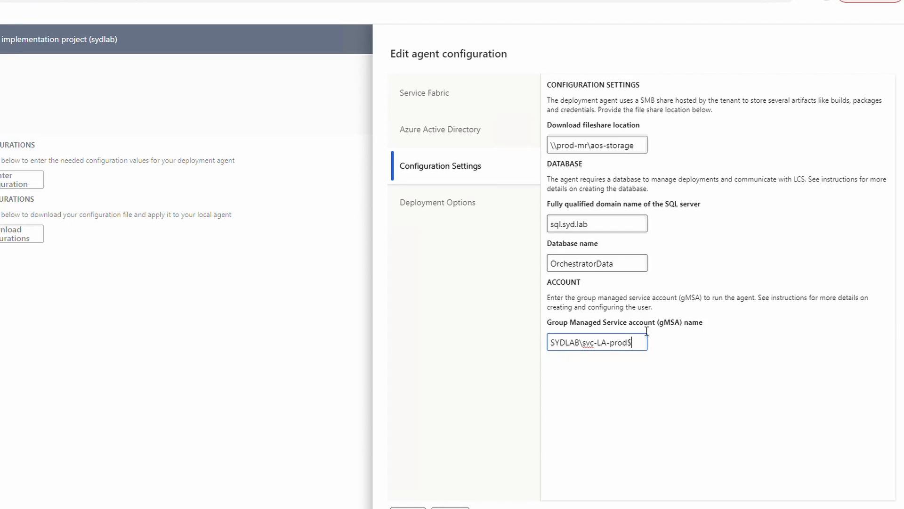
{"action": "left_click", "coordinate": [425, 213]}
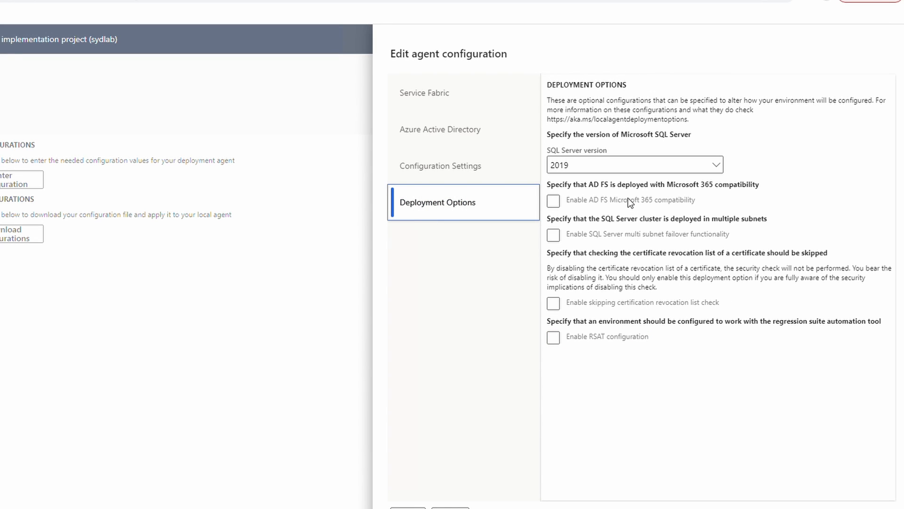
Keep SQL Server 2019 with AD FS compatibility unchecked, then download PRODlab's configuration file.
{"action": "left_click", "coordinate": [622, 166]}
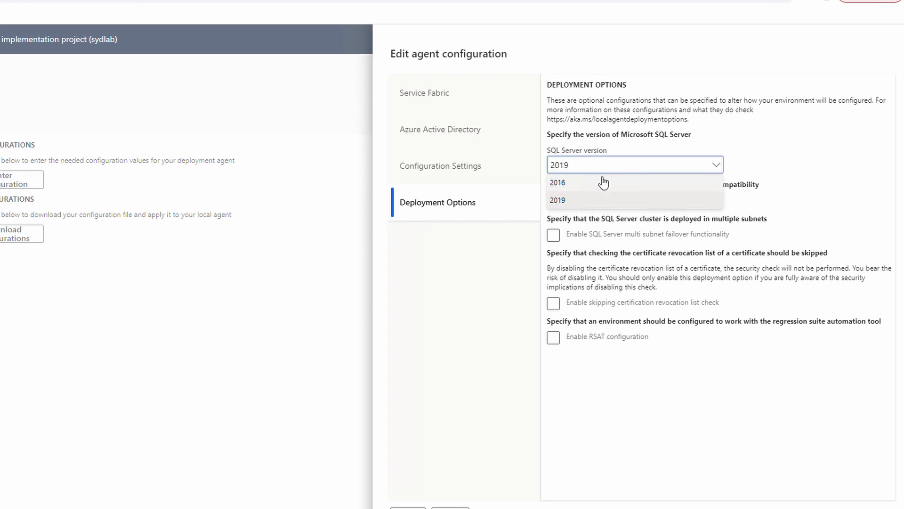
{"action": "left_click", "coordinate": [583, 200]}
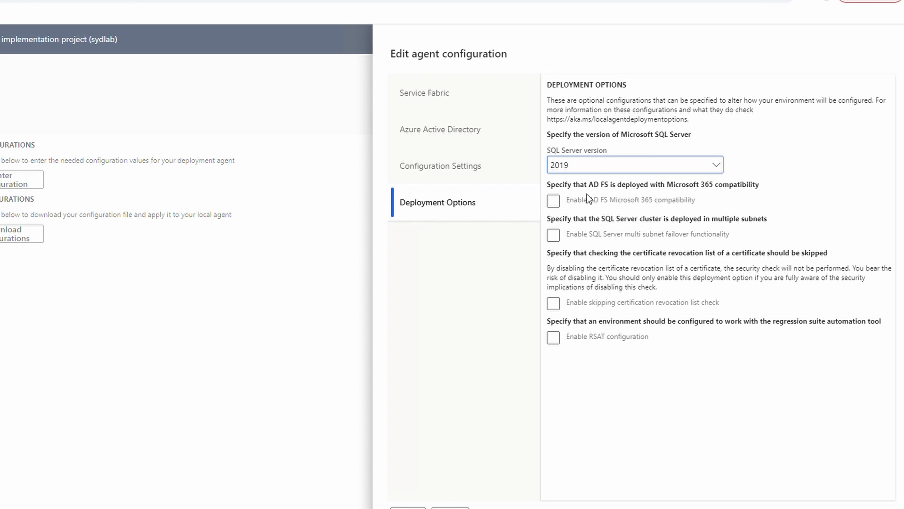
{"action": "left_click", "coordinate": [554, 202]}
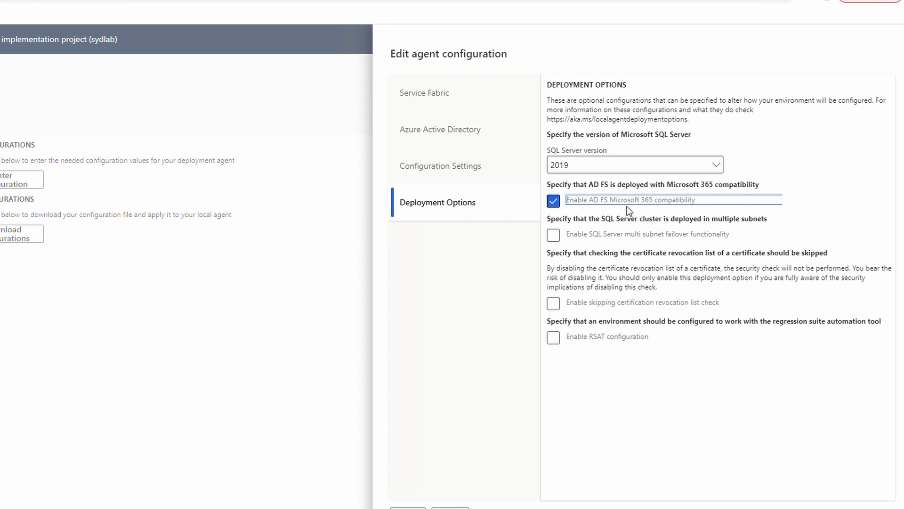
{"action": "left_click", "coordinate": [557, 205]}
{"action": "left_click", "coordinate": [407, 508]}
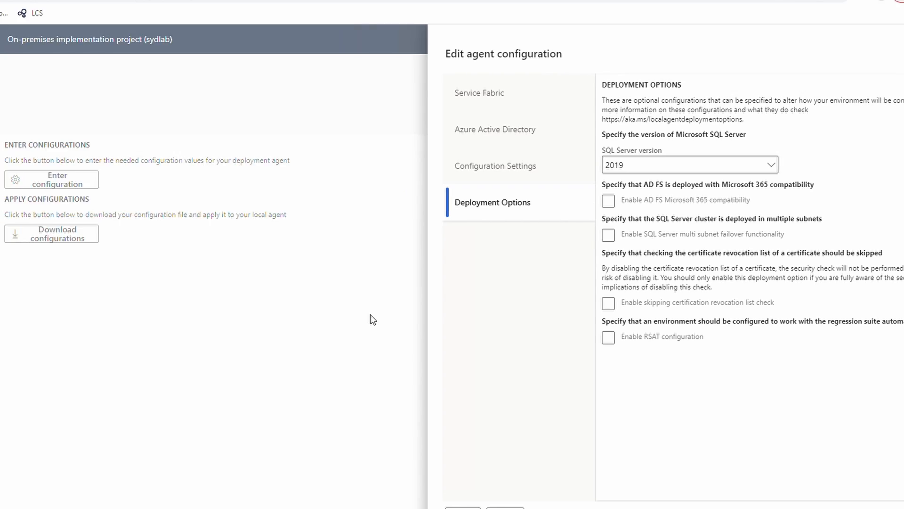
{"action": "left_click", "coordinate": [222, 240]}
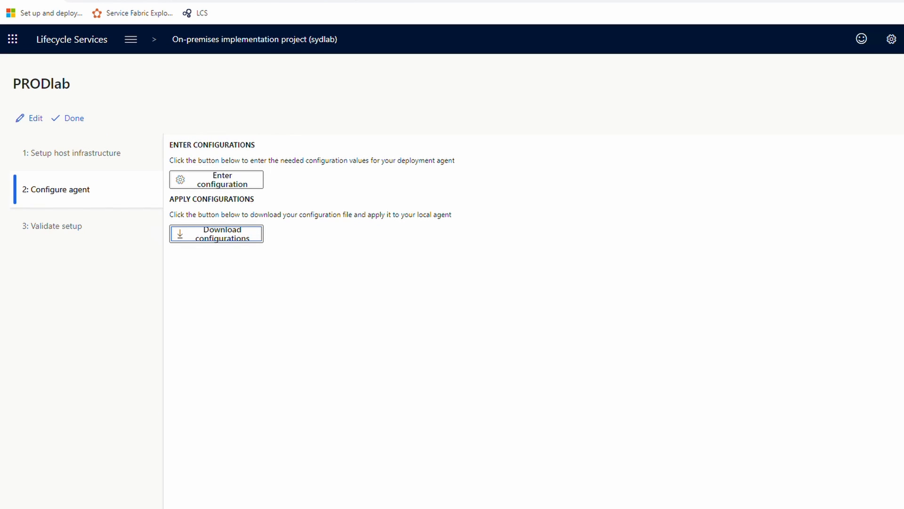
In Downloads, append _nov2022_prod to the localagent-config file name.
{"action": "left_click", "coordinate": [87, 505]}
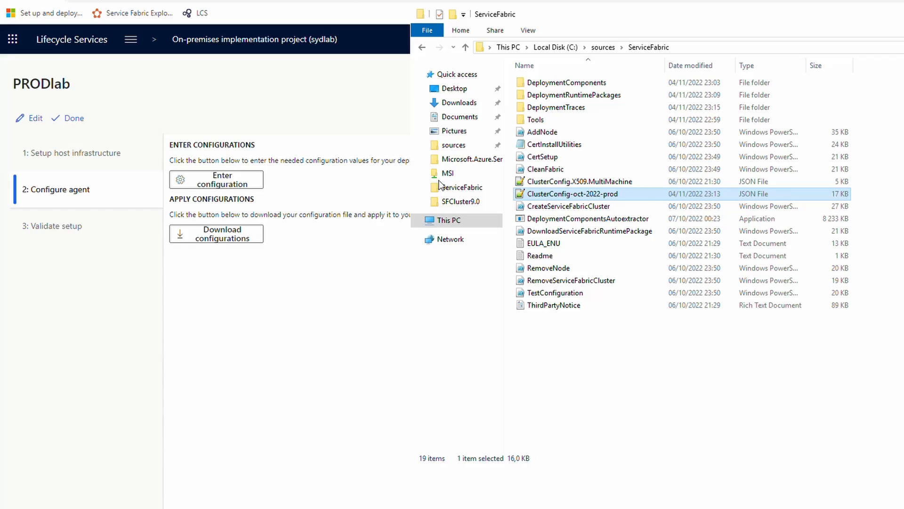
{"action": "left_click", "coordinate": [456, 103]}
{"action": "right_click", "coordinate": [556, 85]}
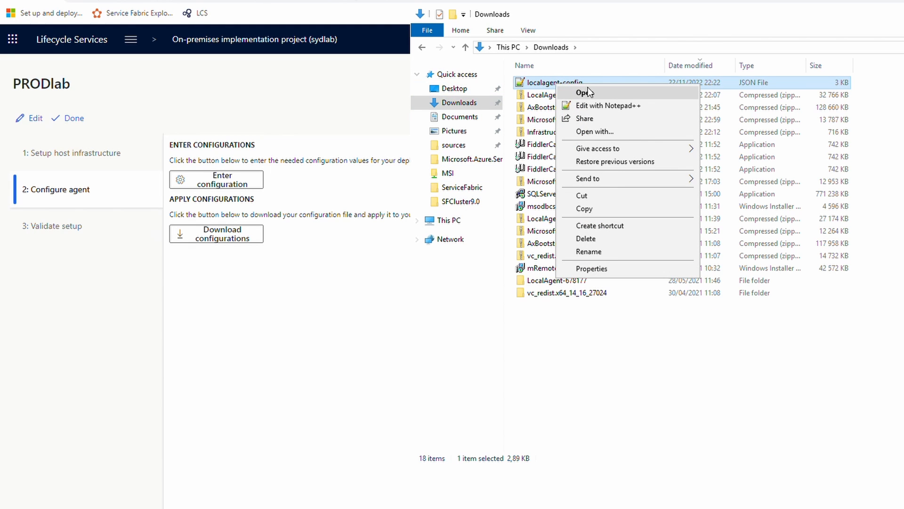
{"action": "left_click", "coordinate": [575, 81]}
{"action": "left_click", "coordinate": [590, 86]}
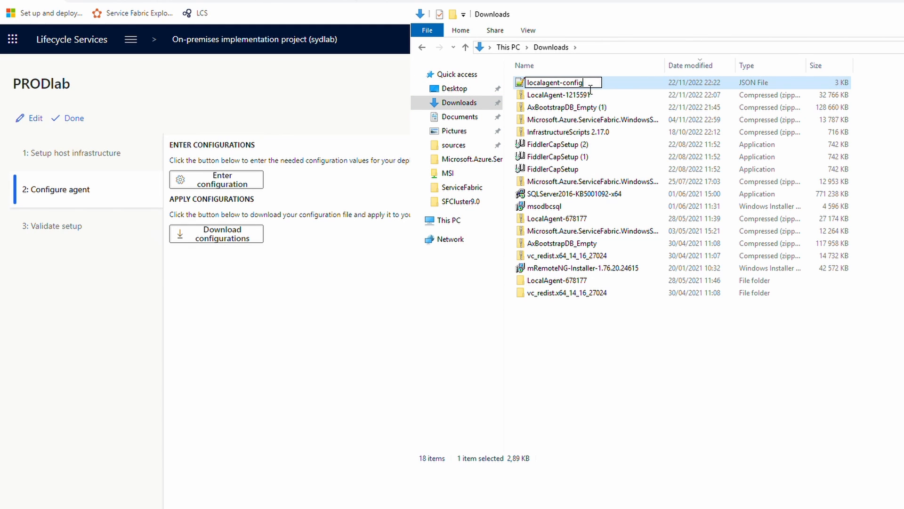
{"action": "type", "text": "_prodno"}
{"action": "key", "text": "BackSpace"}
{"action": "key", "text": "BackSpace"}
{"action": "type", "text": "nov2022"}
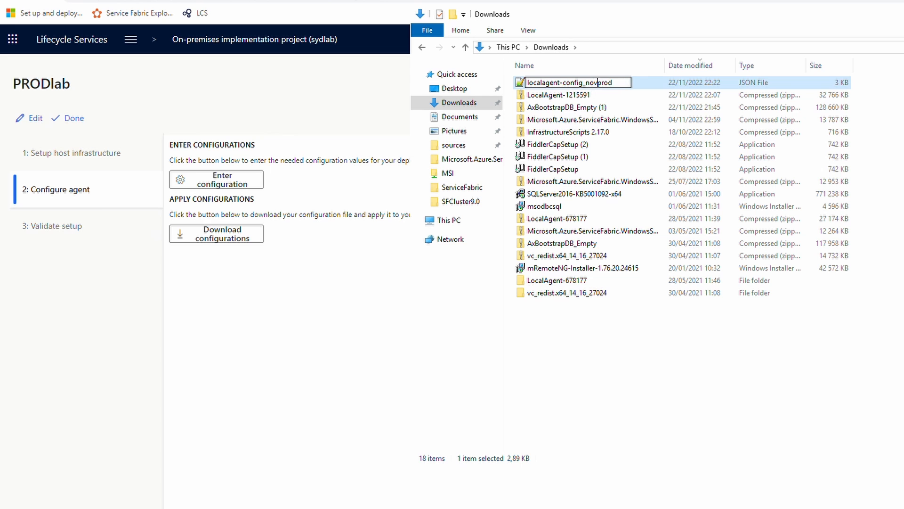
{"action": "type", "text": "_"}
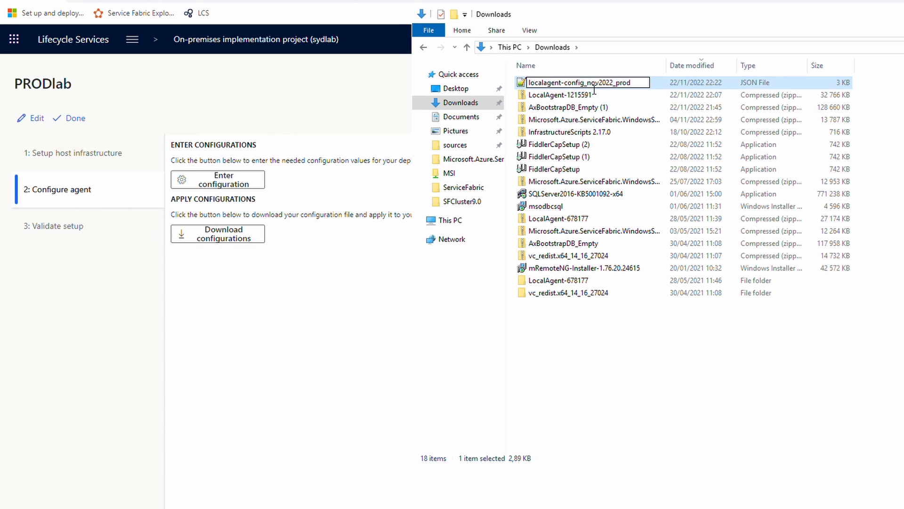
{"action": "key", "text": "Return"}
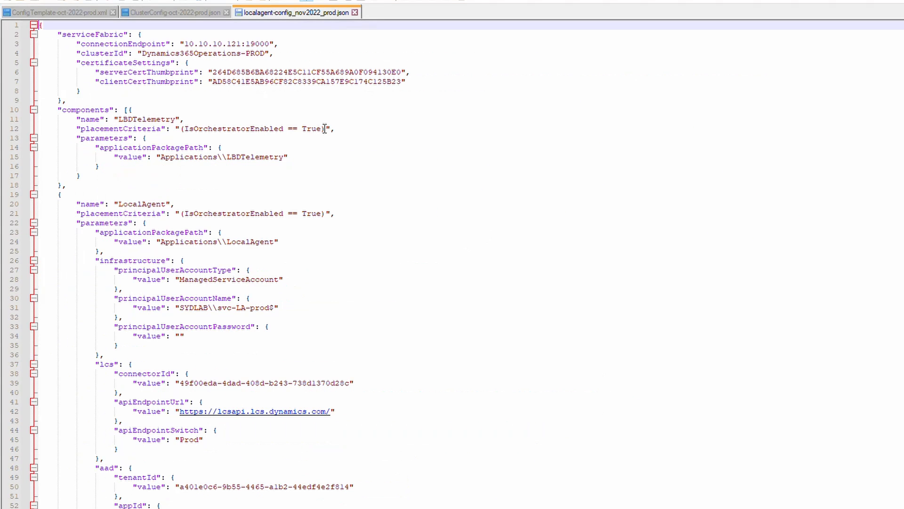
Review the localagent-config_nov2022_prod.json settings, including endpoint 10.10.10.121:19000, then close the file.
{"action": "left_click_drag", "start_coordinate": [185, 44], "coordinate": [274, 44]}
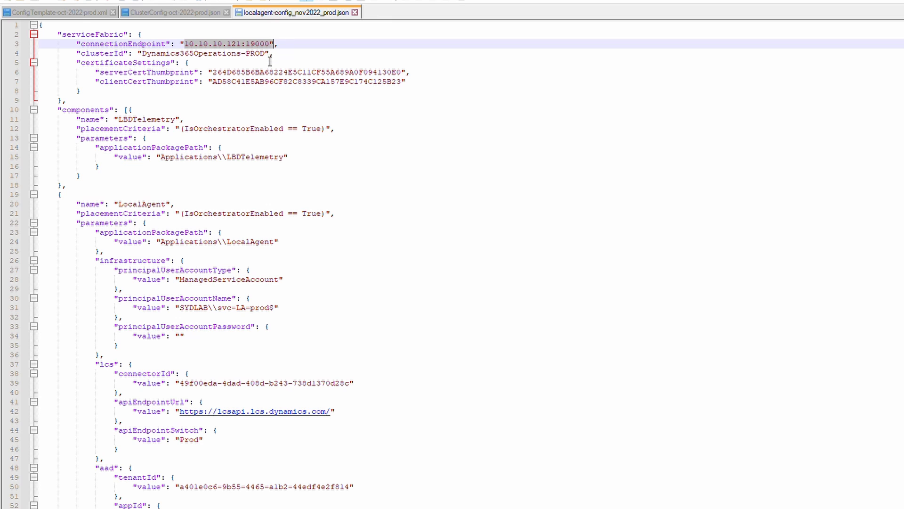
{"action": "scroll", "coordinate": [295, 194], "scroll_direction": "down", "scroll_amount": 6}
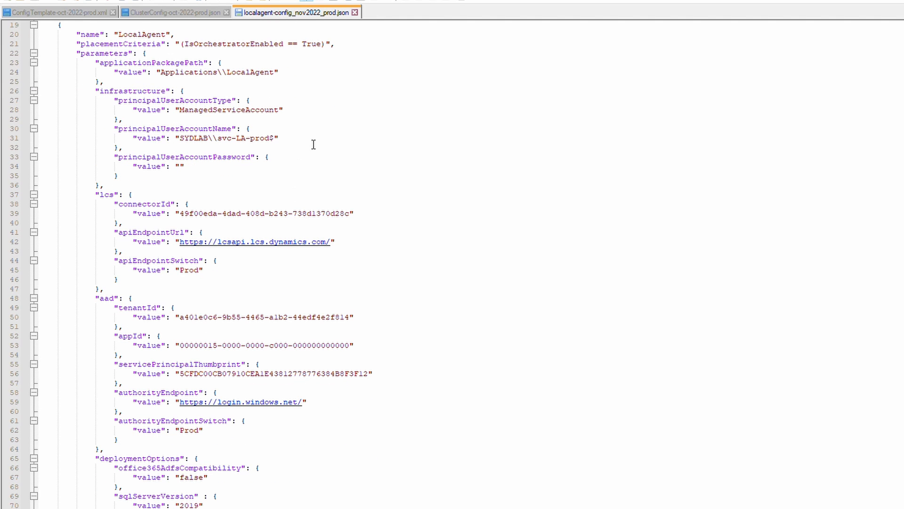
{"action": "scroll", "coordinate": [312, 155], "scroll_direction": "down", "scroll_amount": 5}
{"action": "scroll", "coordinate": [312, 154], "scroll_direction": "down", "scroll_amount": 17}
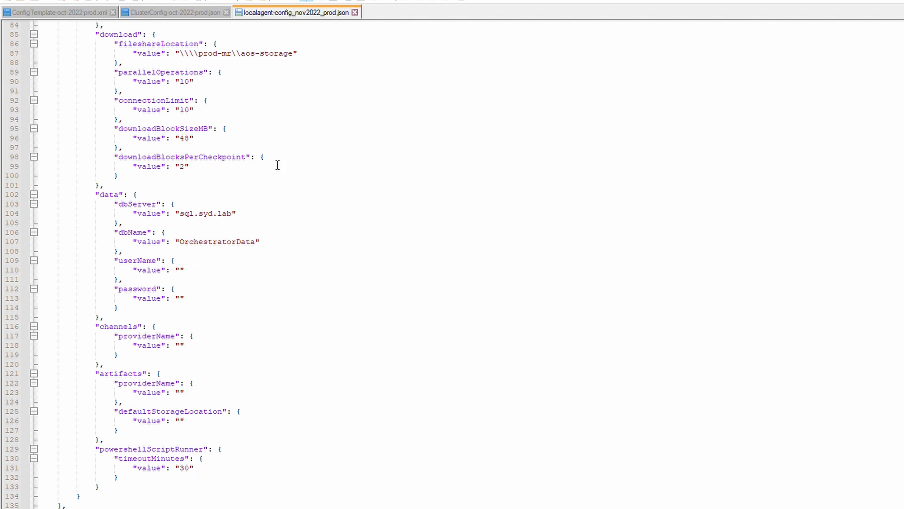
{"action": "scroll", "coordinate": [268, 132], "scroll_direction": "up", "scroll_amount": 7}
{"action": "left_click", "coordinate": [354, 12]}
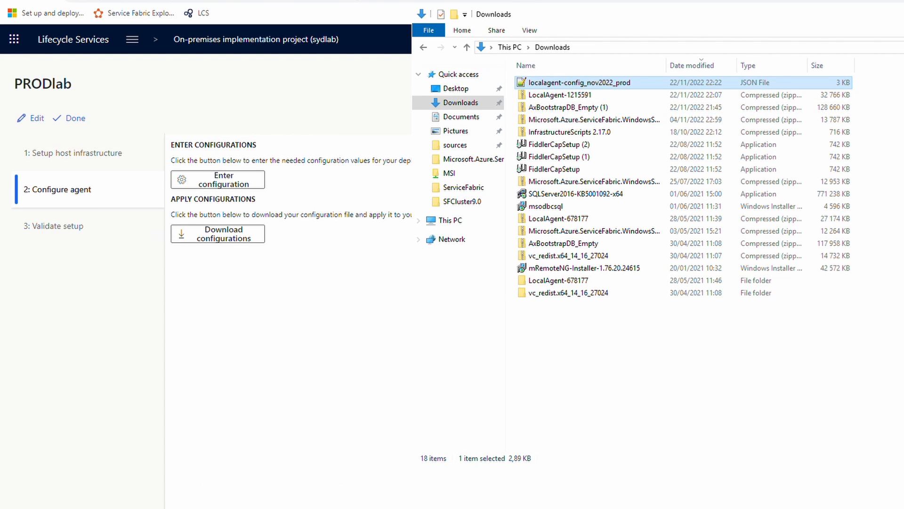
Paste localagent-config_nov2022_prod.json into the LocalAgent-1215591 folder window.
{"action": "left_click", "coordinate": [108, 507]}
{"action": "left_click", "coordinate": [148, 502]}
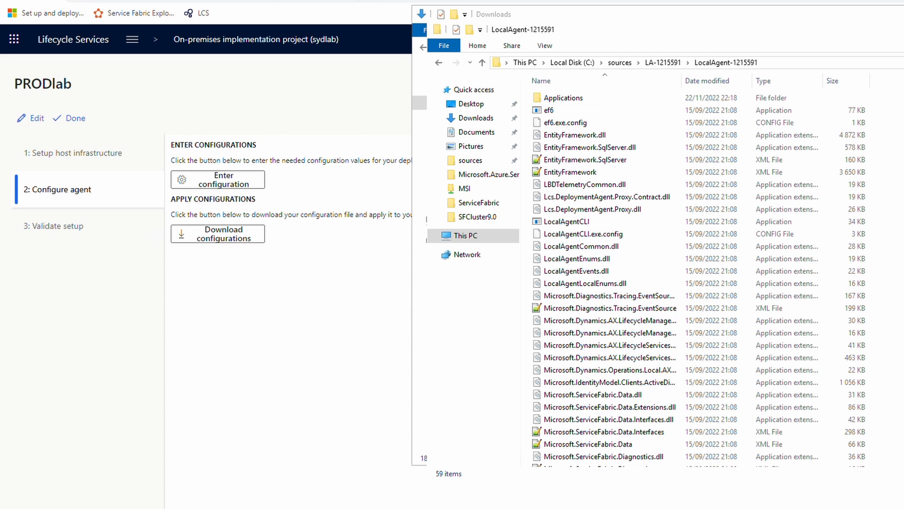
{"action": "key", "text": "ctrl+v"}
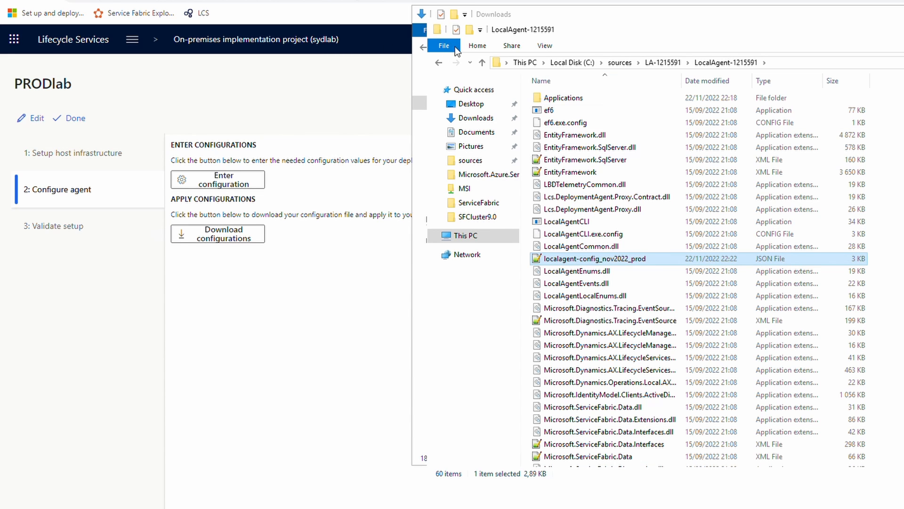
Open Windows PowerShell from the LocalAgent-1215591 folder's File menu.
{"action": "left_click", "coordinate": [452, 46]}
{"action": "mouse_move", "coordinate": [505, 90]}
{"action": "left_click", "coordinate": [621, 95]}
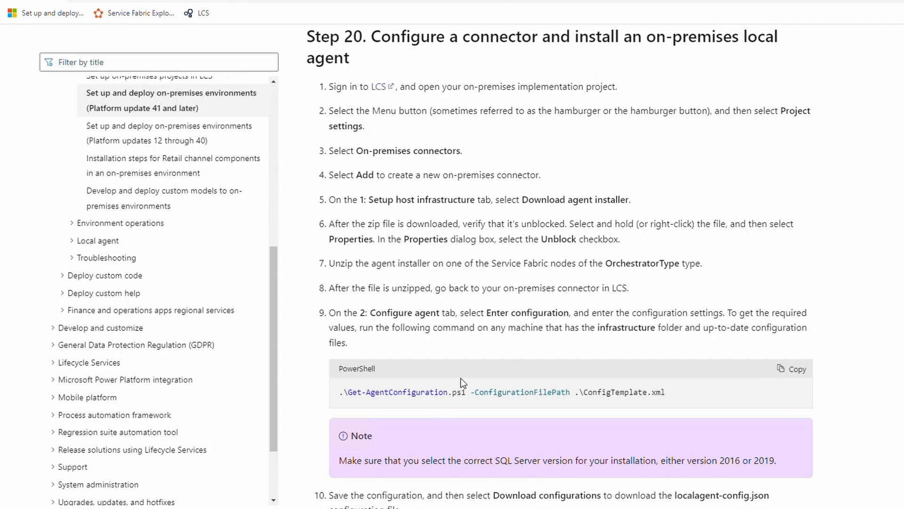
Scroll the docs to step 13, highlighting the LocalAgentCLI.exe Install command and 'Command Prompt'.
{"action": "scroll", "coordinate": [460, 377], "scroll_direction": "down", "scroll_amount": 6}
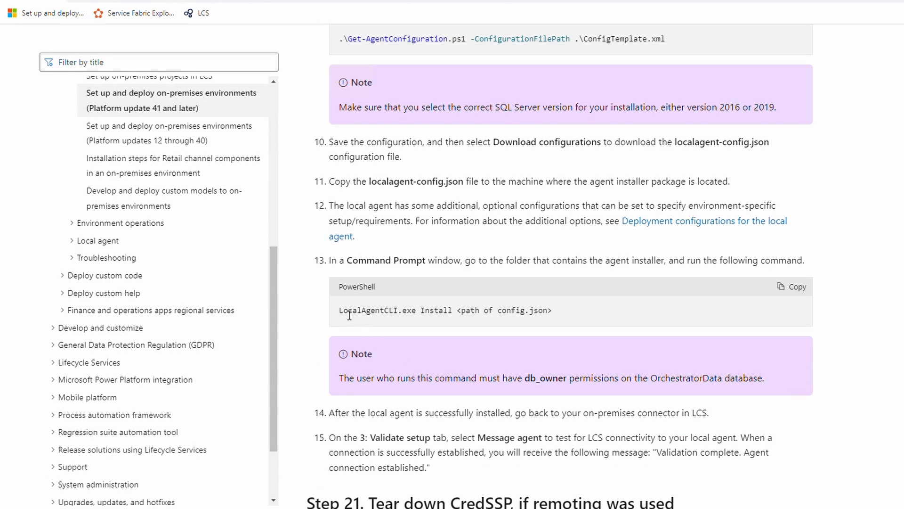
{"action": "left_click_drag", "start_coordinate": [340, 313], "coordinate": [529, 316]}
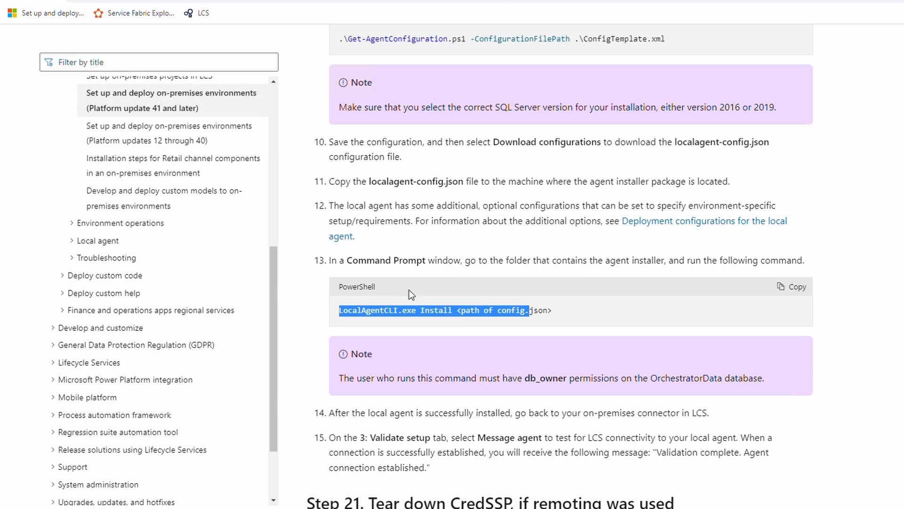
{"action": "left_click", "coordinate": [352, 266]}
{"action": "left_click_drag", "start_coordinate": [350, 267], "coordinate": [433, 266]}
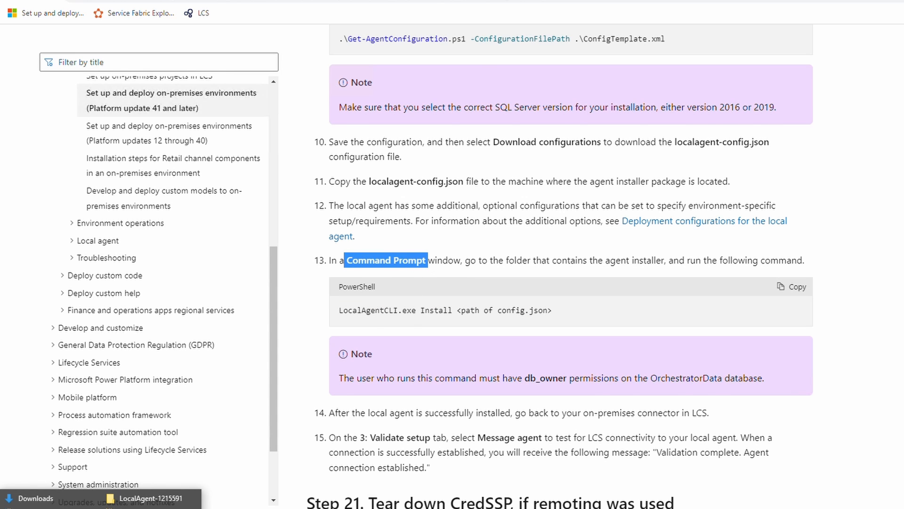
Select the LocalAgent-1215591 folder's full path in File Explorer's address bar.
{"action": "left_click", "coordinate": [151, 498]}
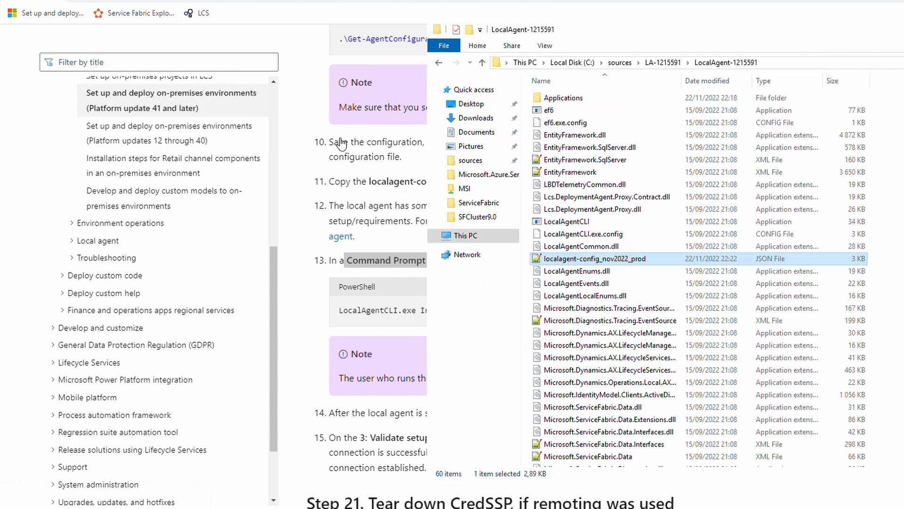
{"action": "left_click", "coordinate": [822, 66]}
{"action": "key", "text": "ctrl+c"}
{"action": "key", "text": "super"}
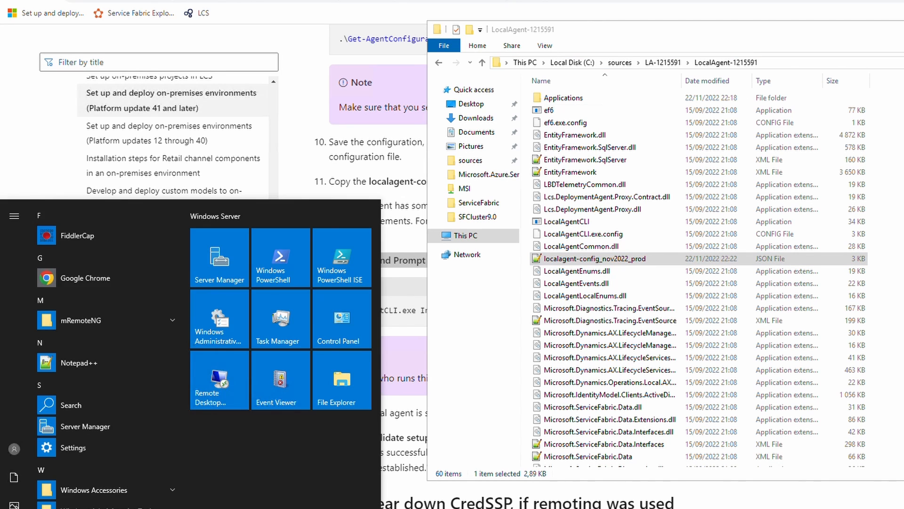
Open Command Prompt as administrator and change directory to the LocalAgent-1215591 folder.
{"action": "type", "text": "cmd"}
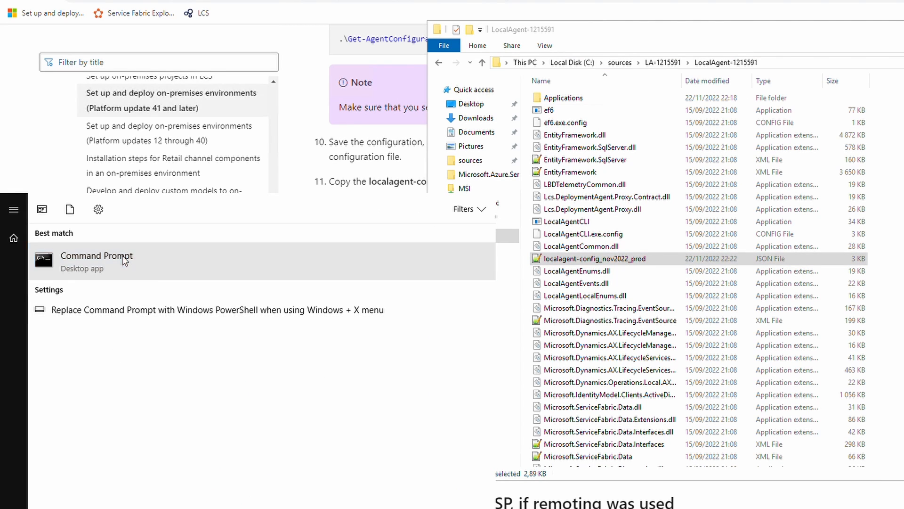
{"action": "right_click", "coordinate": [123, 256]}
{"action": "left_click", "coordinate": [180, 270]}
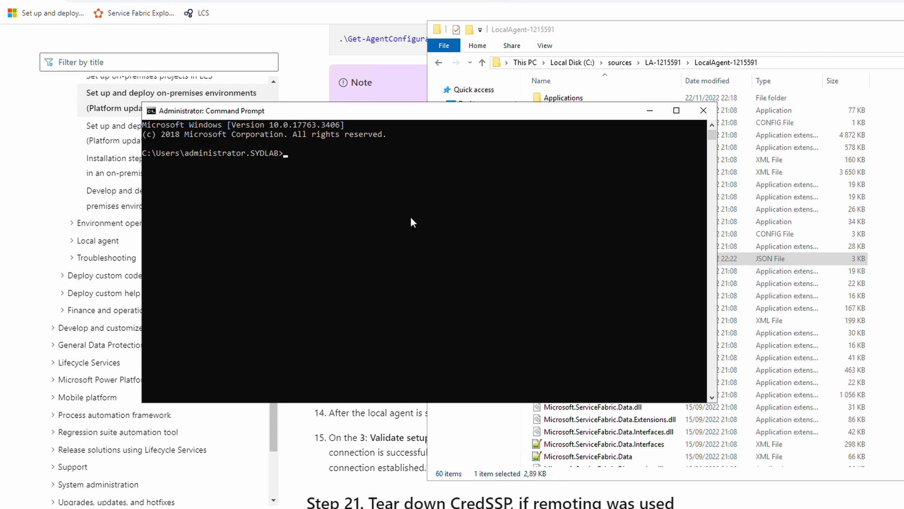
{"action": "type", "text": "cd"}
{"action": "key", "text": "ctrl+v"}
{"action": "key", "text": "Return"}
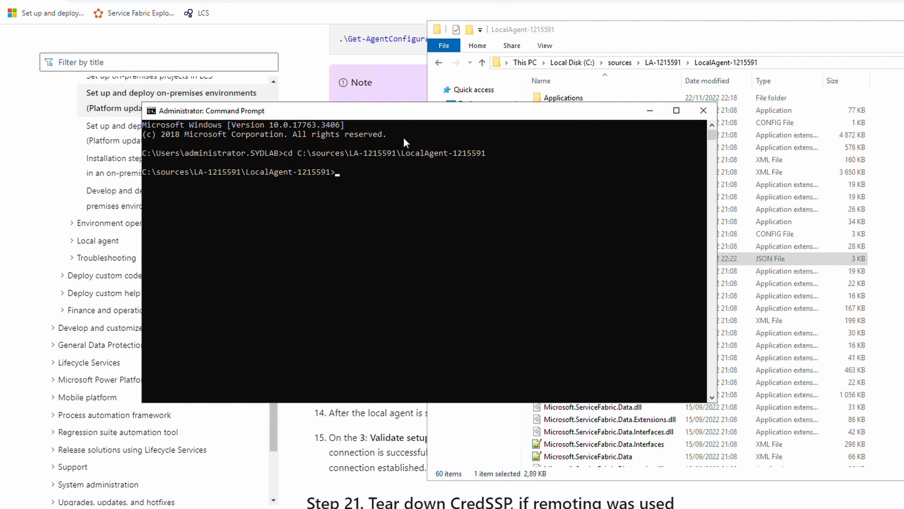
Run LocalAgentCLI.exe install localagent-config_nov2022_prod.json and watch the install output.
{"action": "left_click_drag", "start_coordinate": [400, 109], "coordinate": [437, 369]}
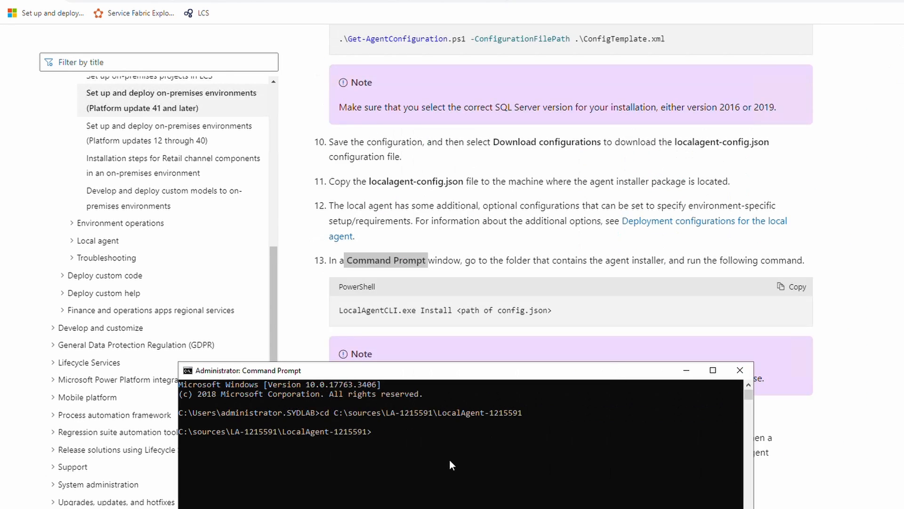
{"action": "left_click", "coordinate": [450, 459]}
{"action": "type", "text": "LocalAgentCLI.exe install "}
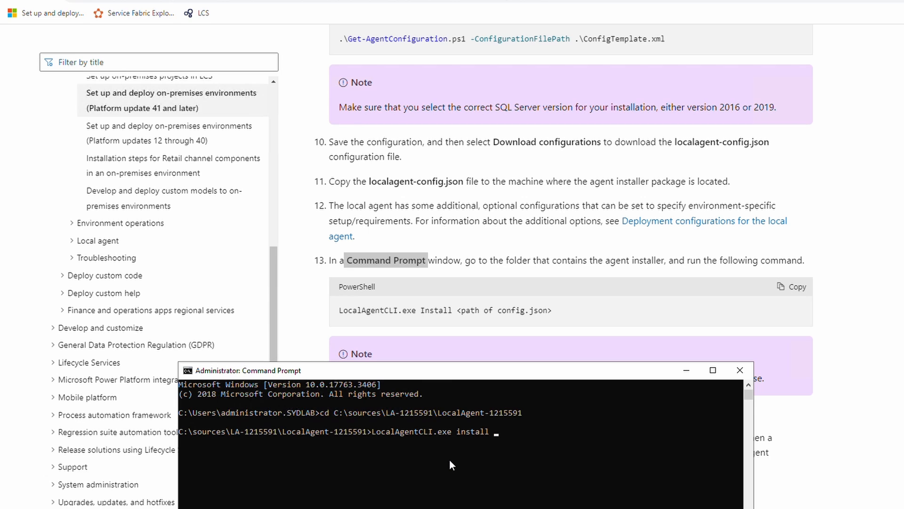
{"action": "type", "text": "L"}
{"action": "key", "text": "Tab"}
{"action": "key", "text": "Tab"}
{"action": "key", "text": "Tab"}
{"action": "key", "text": "Tab"}
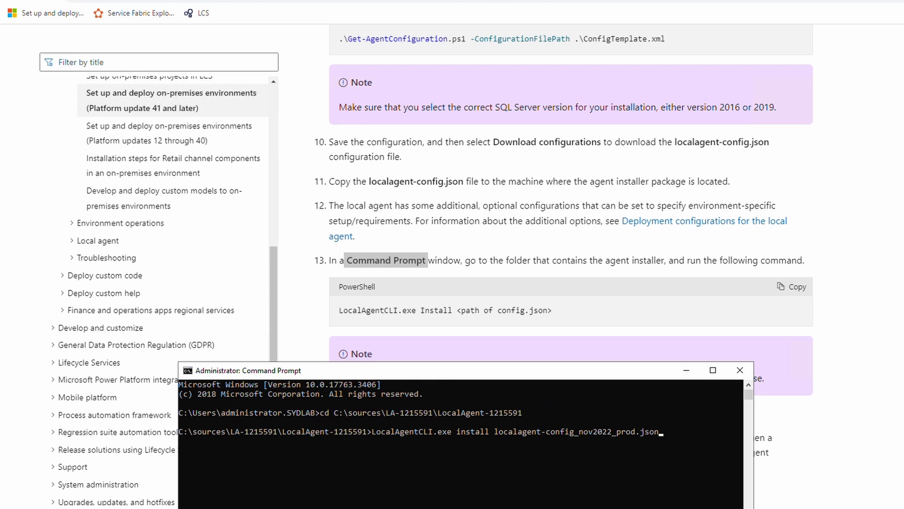
{"action": "left_click_drag", "start_coordinate": [461, 375], "coordinate": [562, 442]}
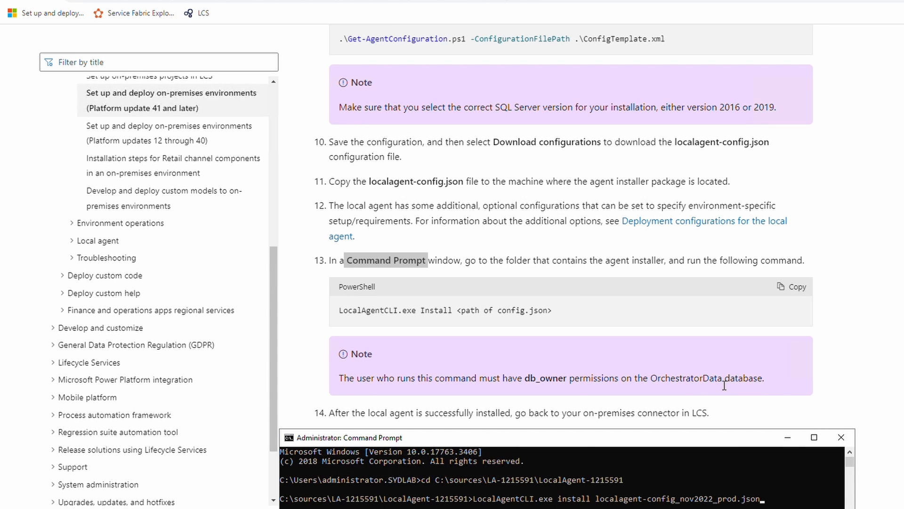
{"action": "left_click", "coordinate": [771, 505]}
{"action": "key", "text": "Return"}
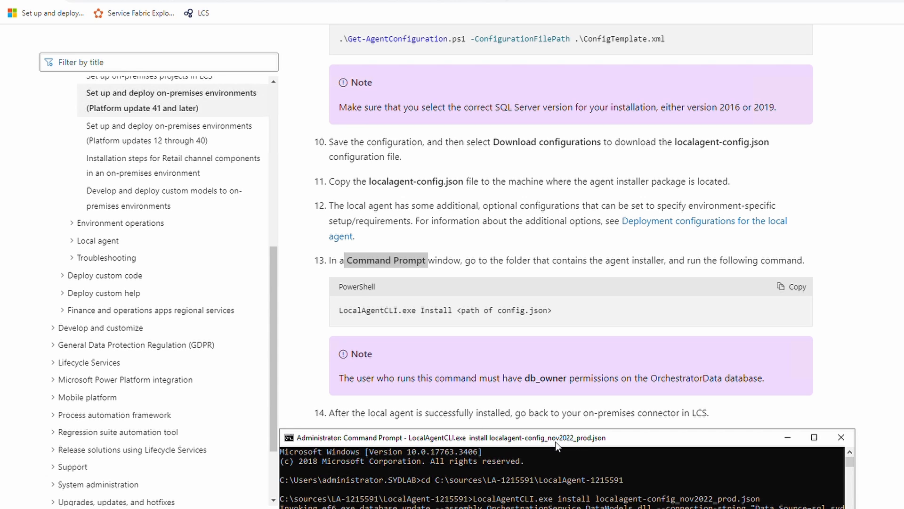
{"action": "left_click_drag", "start_coordinate": [600, 441], "coordinate": [602, 390]}
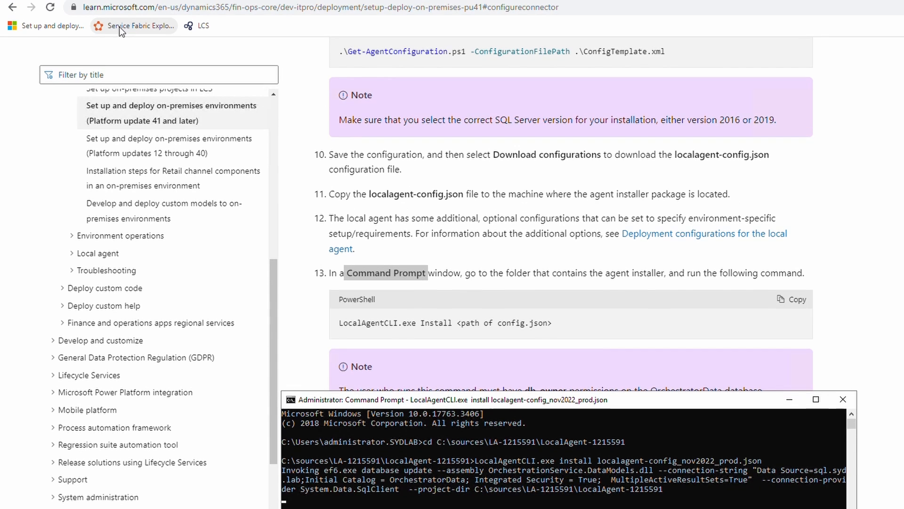
Open Service Fabric Explorer in a new tab and expand Applications and Nodes.
{"action": "middle_click", "coordinate": [120, 14]}
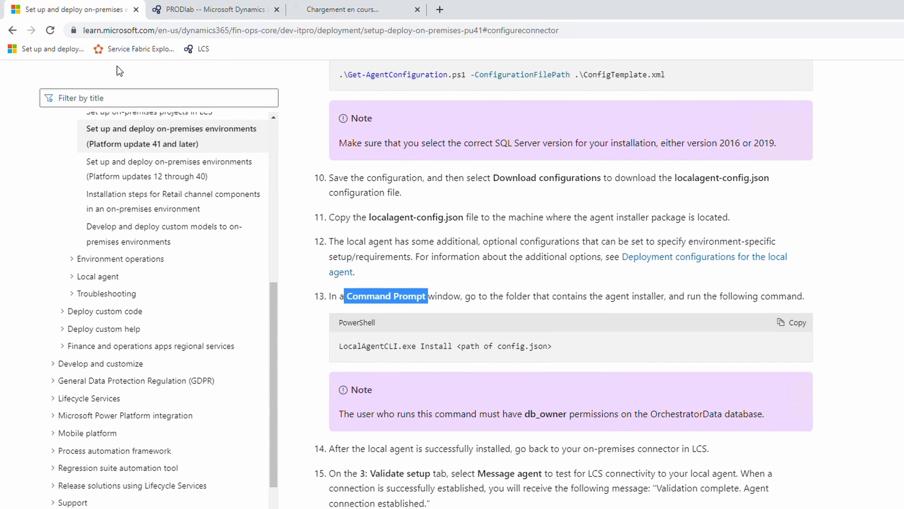
{"action": "left_click", "coordinate": [346, 15]}
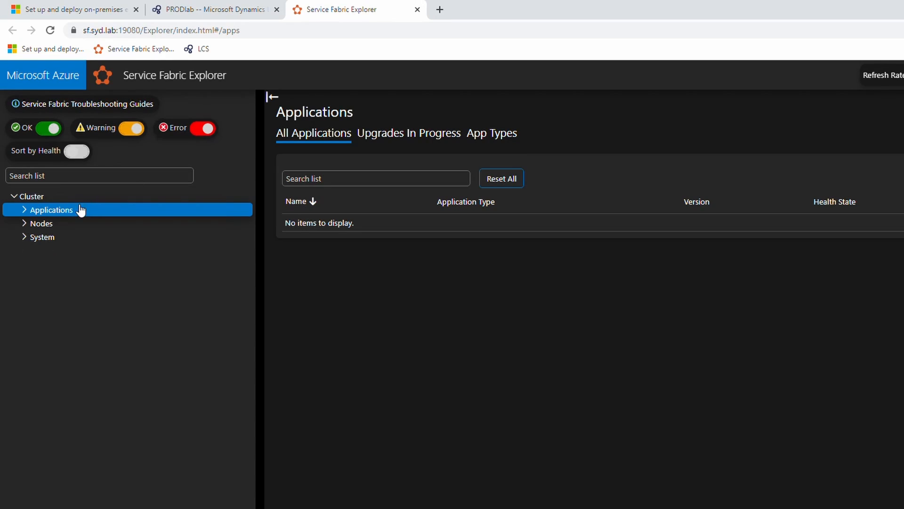
{"action": "left_click", "coordinate": [24, 209]}
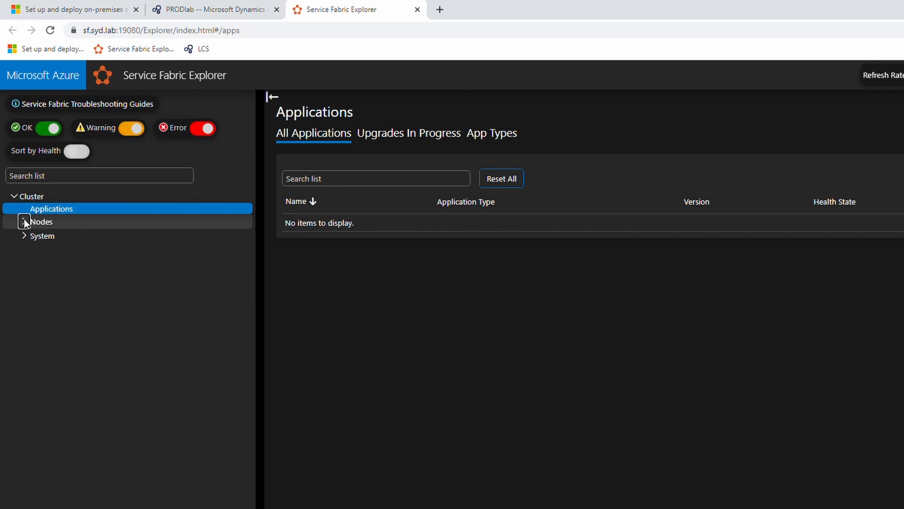
{"action": "left_click", "coordinate": [24, 222]}
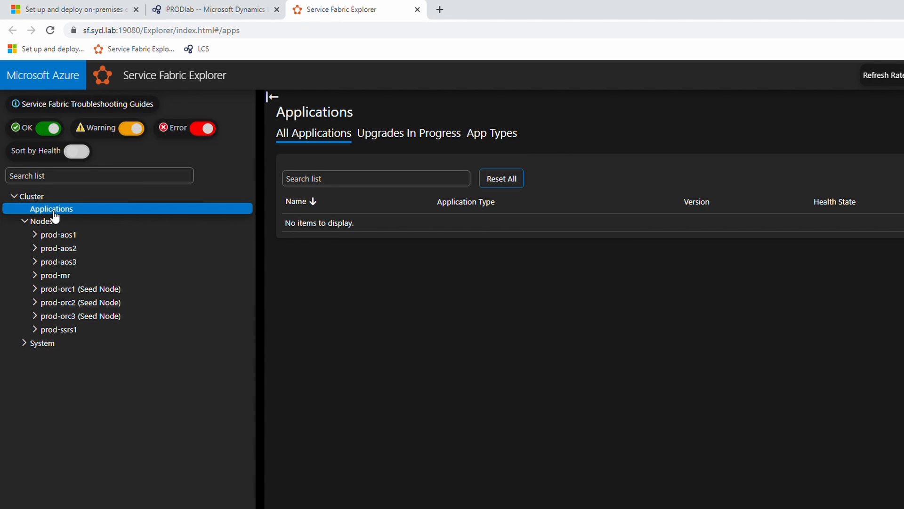
{"action": "left_click", "coordinate": [541, 508]}
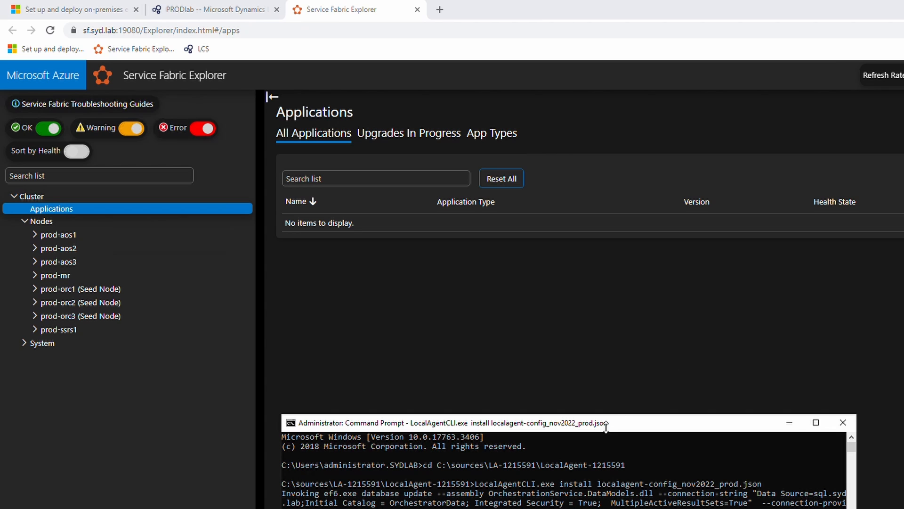
{"action": "left_click_drag", "start_coordinate": [601, 427], "coordinate": [649, 226]}
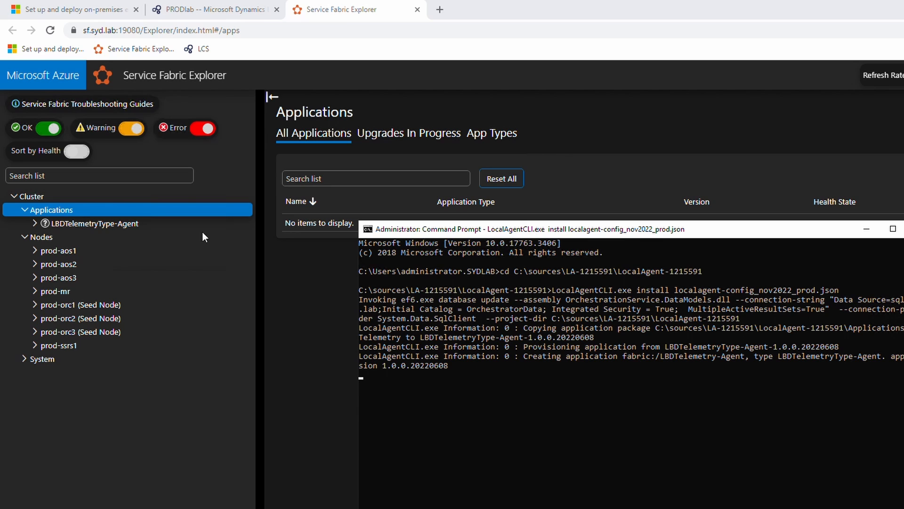
Expand nodes prod-orc1, prod-orc2 and prod-orc3 to see their deployed applications.
{"action": "left_click", "coordinate": [35, 305]}
{"action": "left_click", "coordinate": [36, 334]}
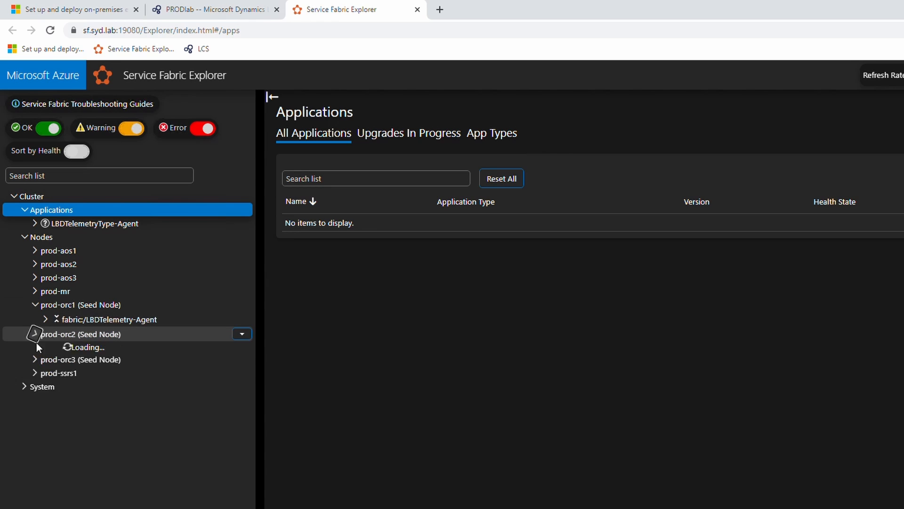
{"action": "left_click", "coordinate": [36, 362]}
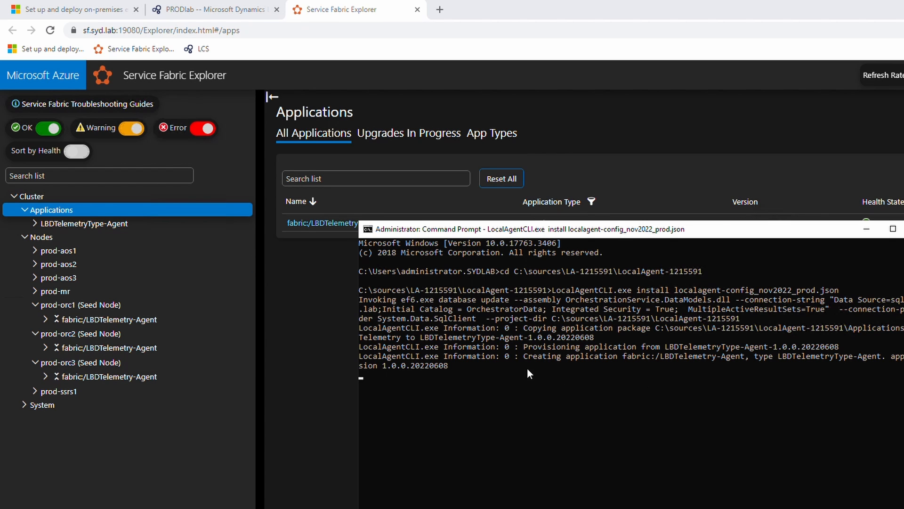
{"action": "left_click", "coordinate": [618, 391]}
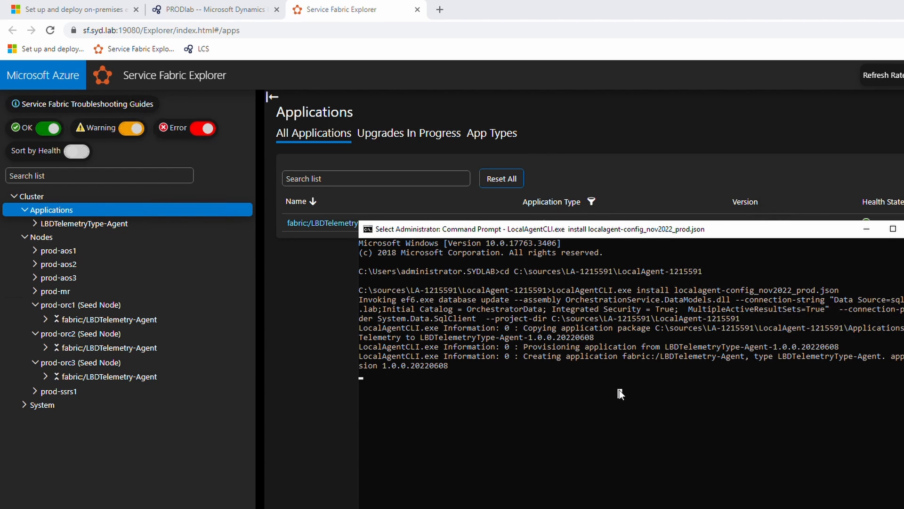
{"action": "right_click", "coordinate": [619, 390]}
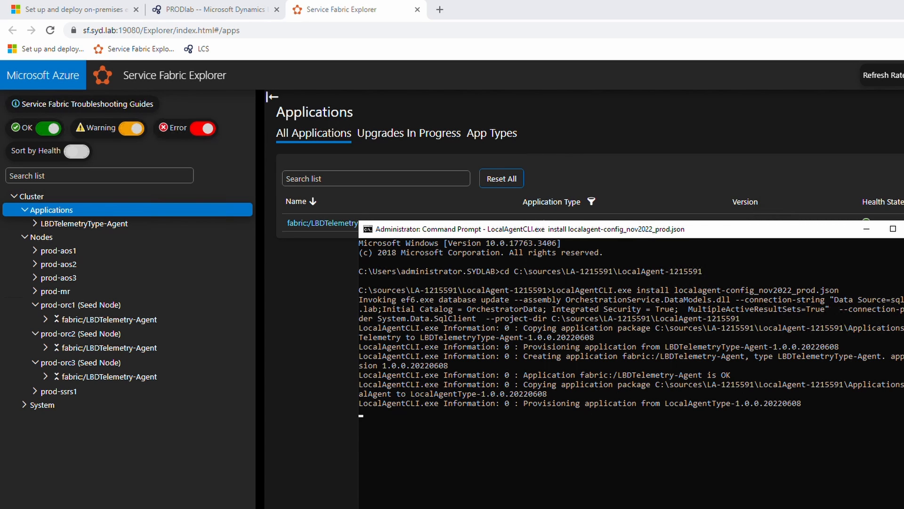
Refresh Applications and prod-orc1 until LocalAgent and LBDTelemetry-Agent show OK and Ready.
{"action": "left_click", "coordinate": [332, 351]}
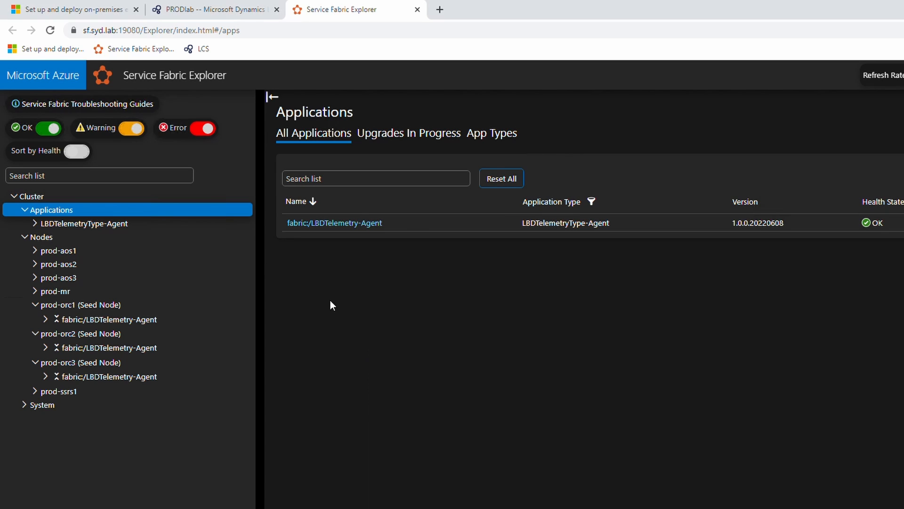
{"action": "left_click", "coordinate": [24, 211]}
{"action": "left_click", "coordinate": [24, 210]}
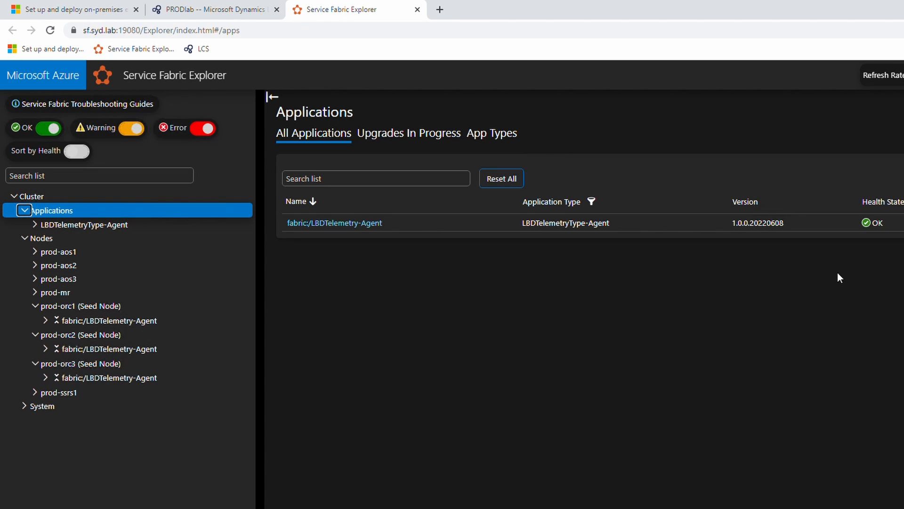
{"action": "left_click", "coordinate": [36, 316]}
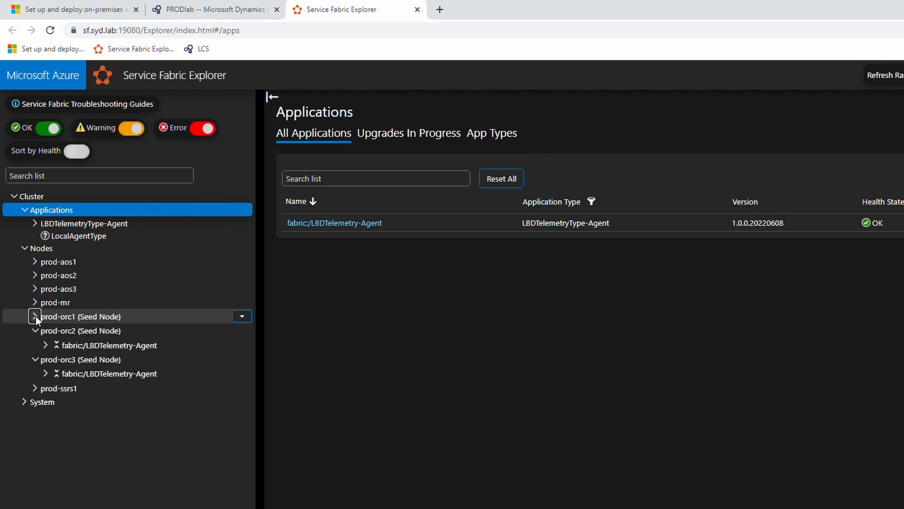
{"action": "left_click", "coordinate": [36, 316]}
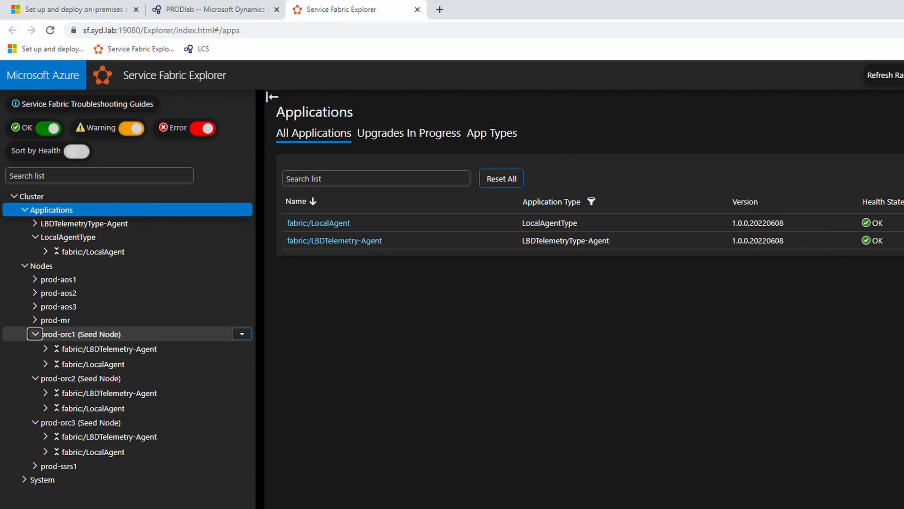
{"action": "key", "text": "alt+Tab"}
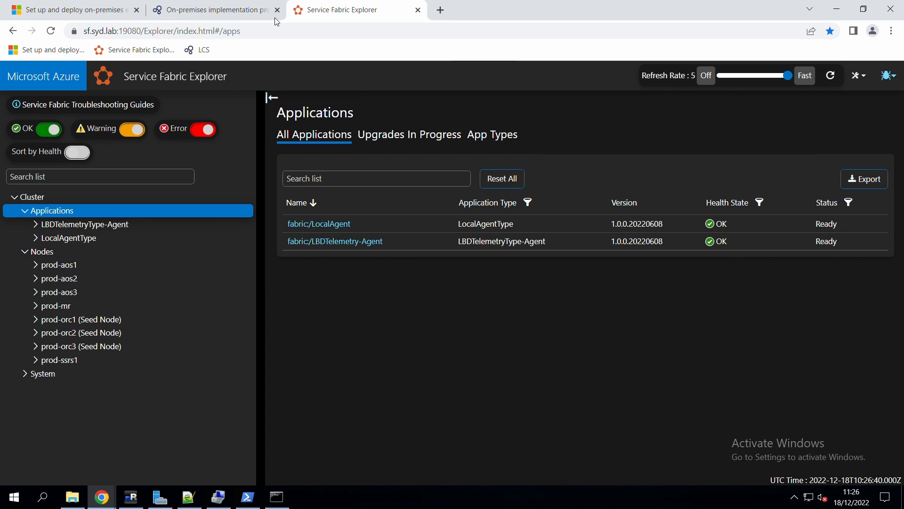
Start configuring Production, decline the missing-connector prompt, and go to Project settings.
{"action": "left_click", "coordinate": [219, 11]}
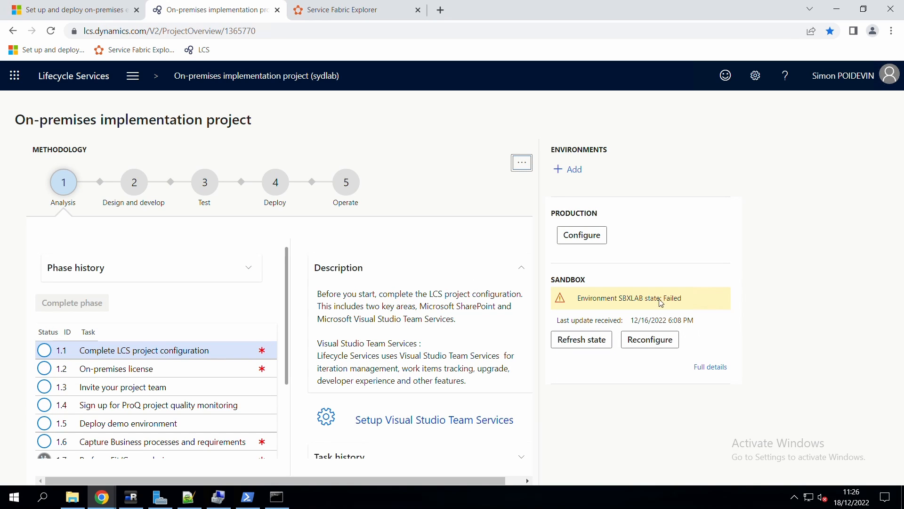
{"action": "left_click", "coordinate": [583, 238]}
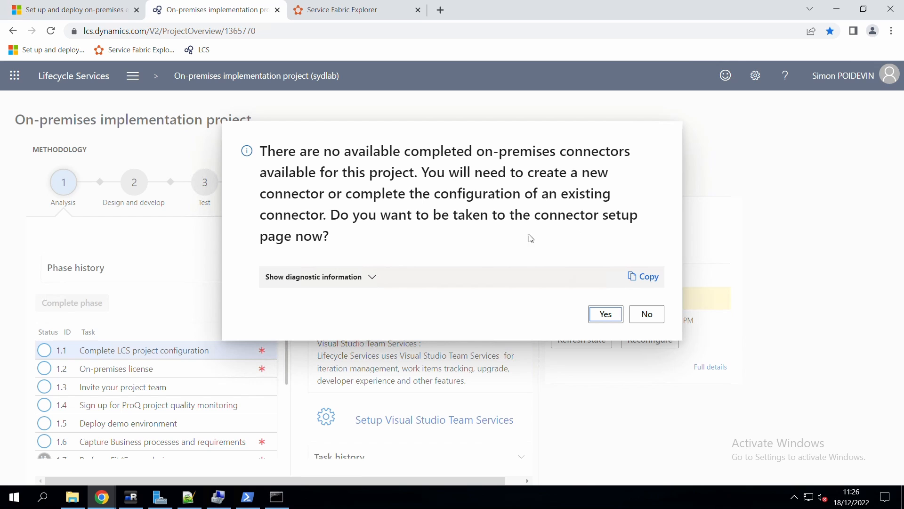
{"action": "left_click_drag", "start_coordinate": [278, 159], "coordinate": [495, 239]}
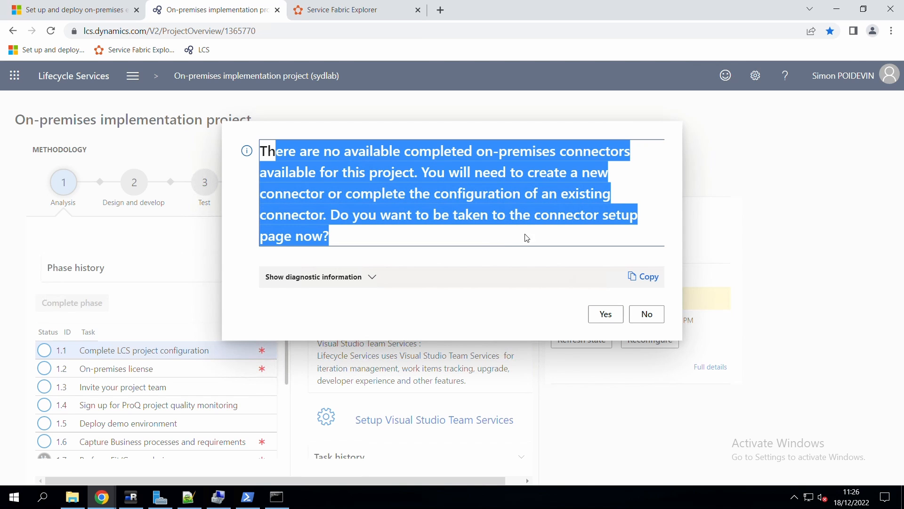
{"action": "left_click", "coordinate": [646, 314]}
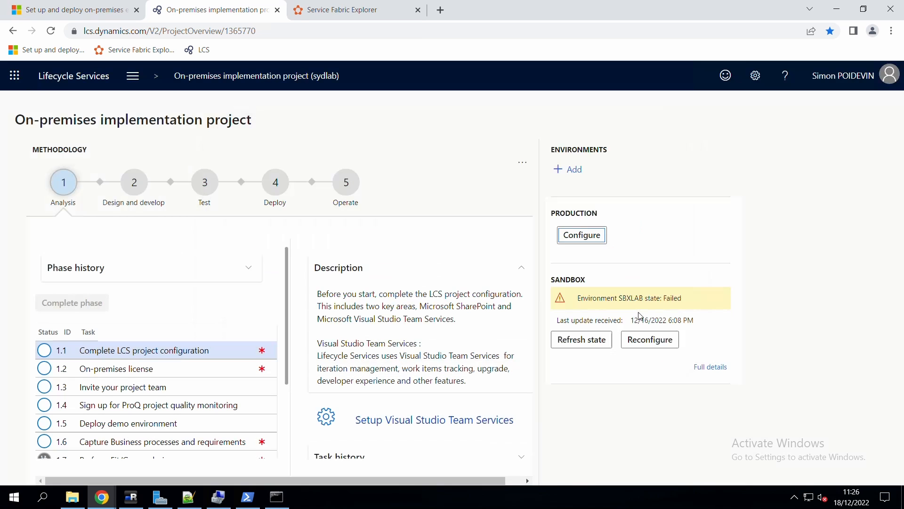
{"action": "left_click", "coordinate": [130, 86]}
{"action": "left_click", "coordinate": [167, 252]}
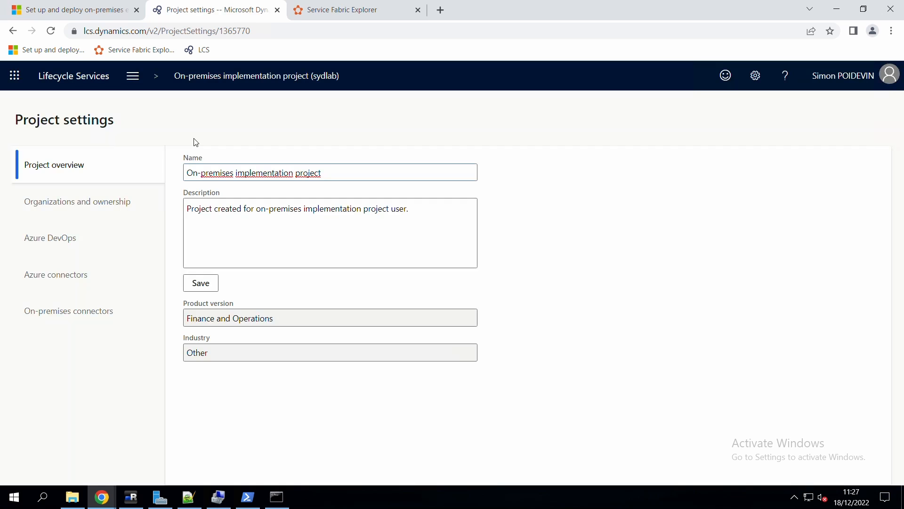
Edit the PRODlab on-premises connector and message the agent from 3: Validate setup.
{"action": "left_click", "coordinate": [67, 312]}
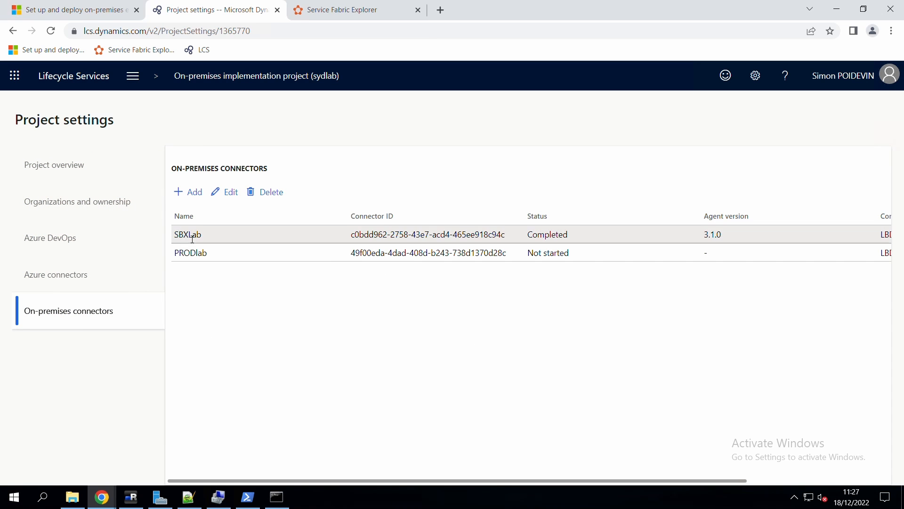
{"action": "left_click", "coordinate": [211, 262]}
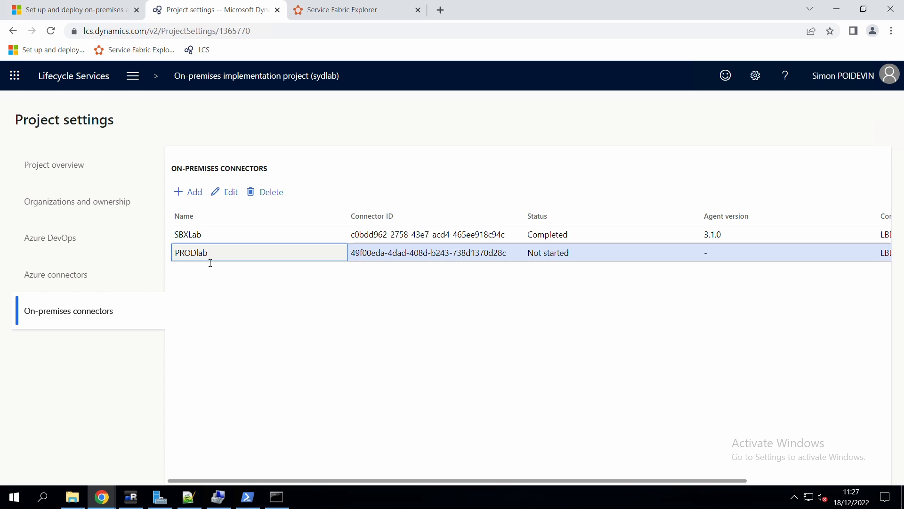
{"action": "left_click", "coordinate": [232, 190]}
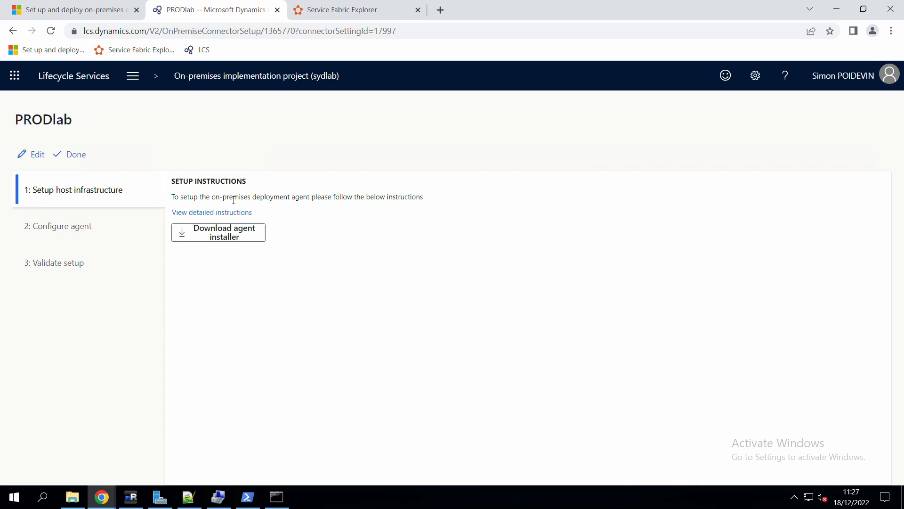
{"action": "left_click", "coordinate": [65, 266]}
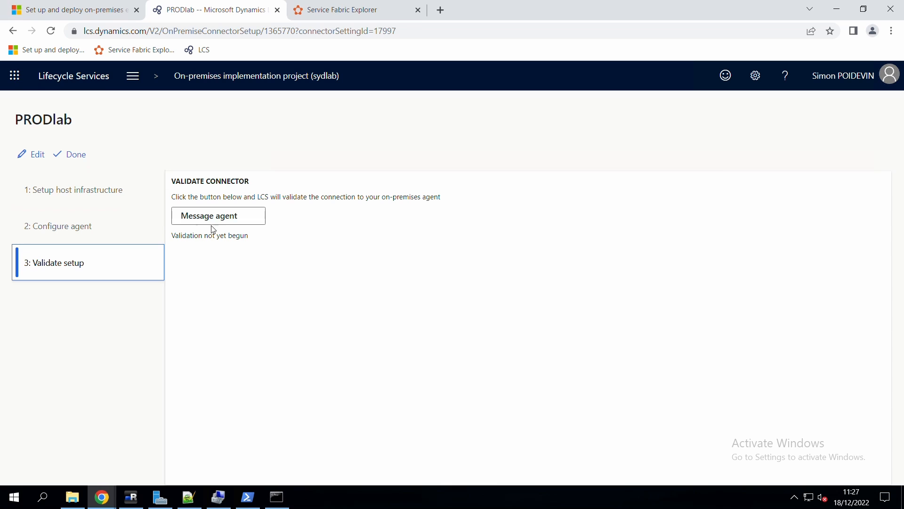
{"action": "left_click", "coordinate": [221, 220]}
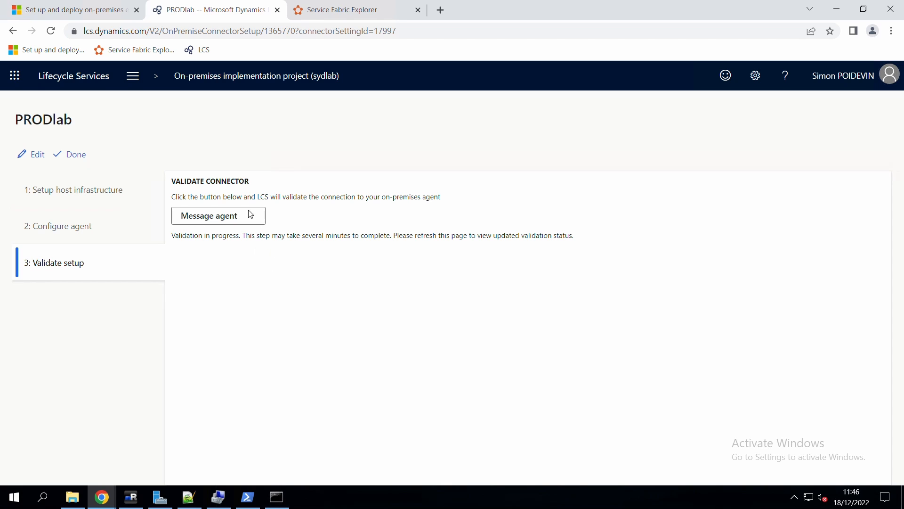
Locate the LocalAgent BridgeService primary replica on prod-orc2, then connect to PROD-ORC2 in mRemoteNG.
{"action": "left_click", "coordinate": [344, 12]}
{"action": "left_click", "coordinate": [36, 239]}
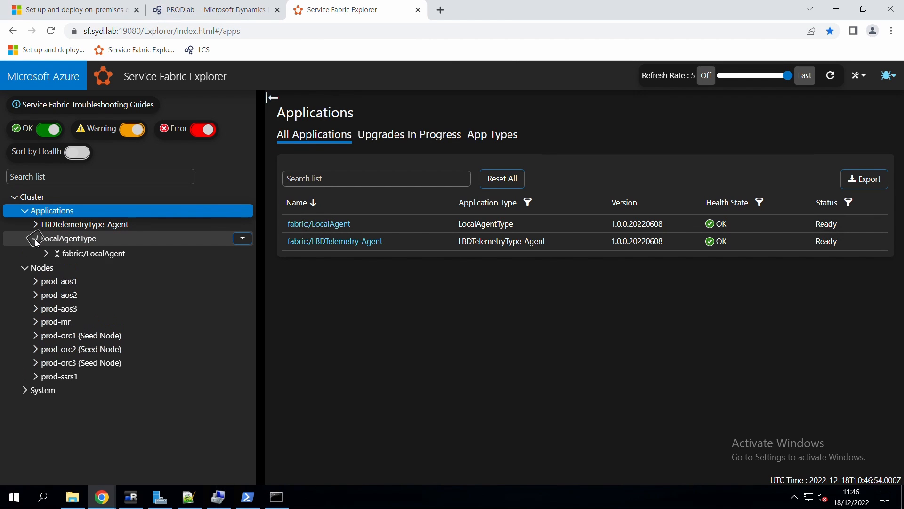
{"action": "left_click", "coordinate": [61, 253]}
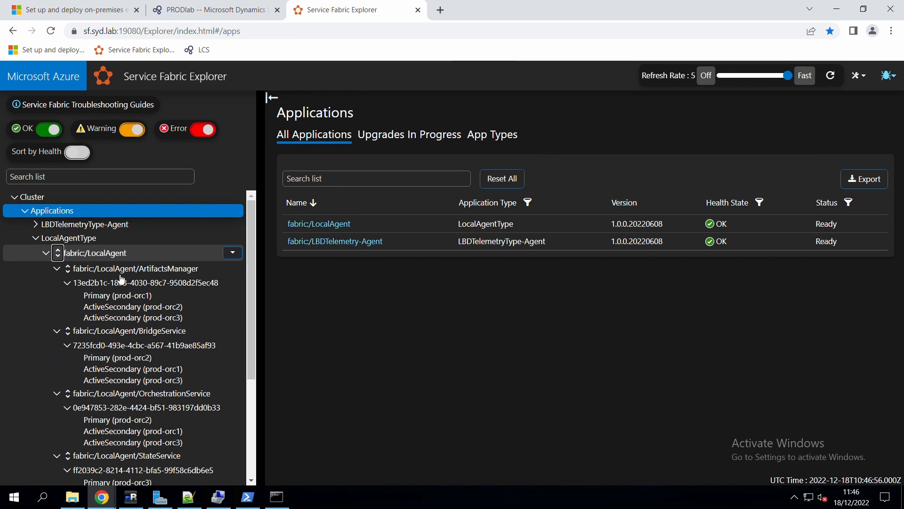
{"action": "left_click", "coordinate": [128, 363]}
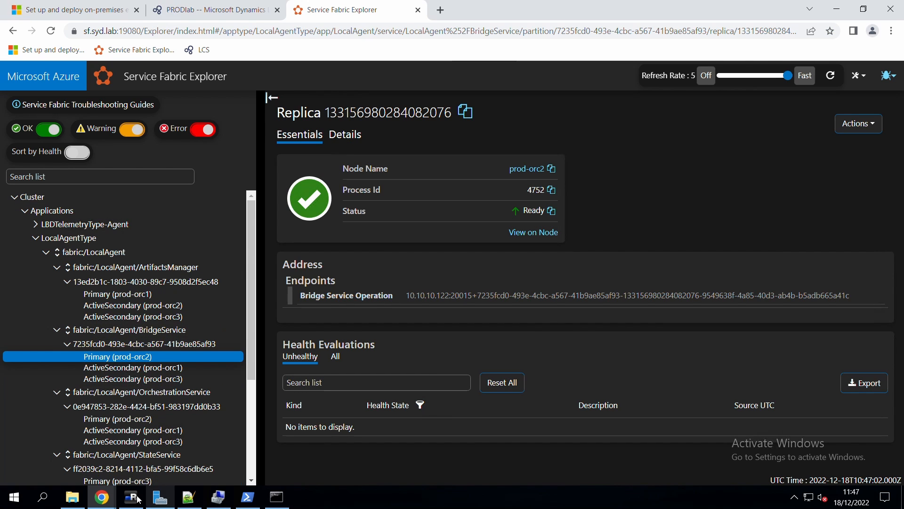
{"action": "key", "text": "alt+Tab"}
{"action": "double_click", "coordinate": [78, 121]}
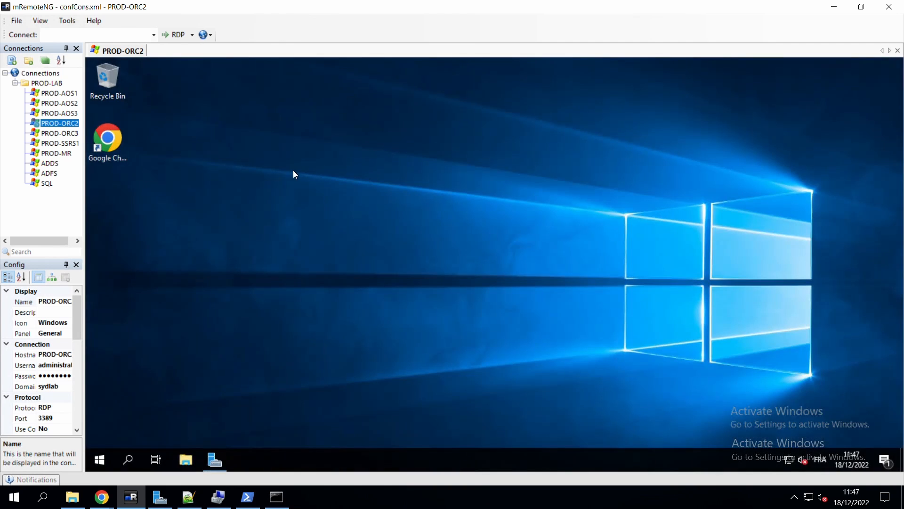
Launch Event Viewer on PROD-ORC2 and open Custom Views > Dynamics.
{"action": "right_click", "coordinate": [99, 460]}
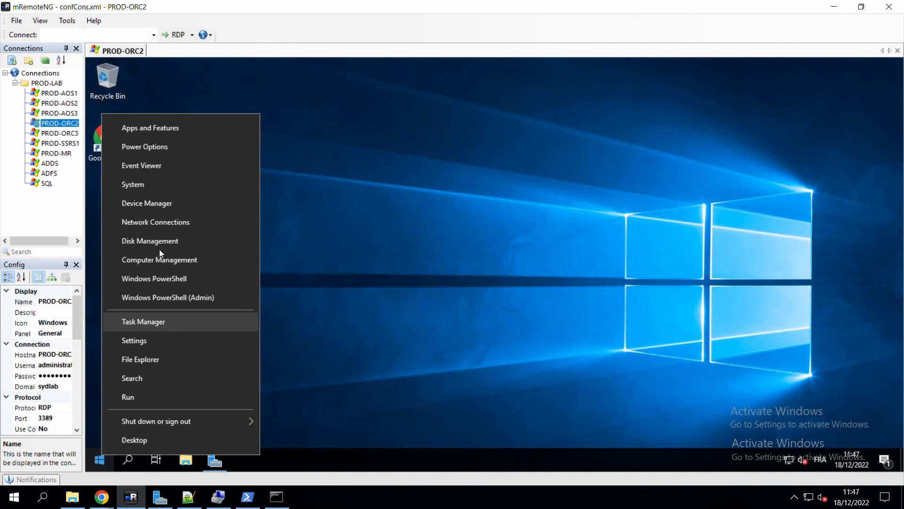
{"action": "left_click", "coordinate": [149, 165]}
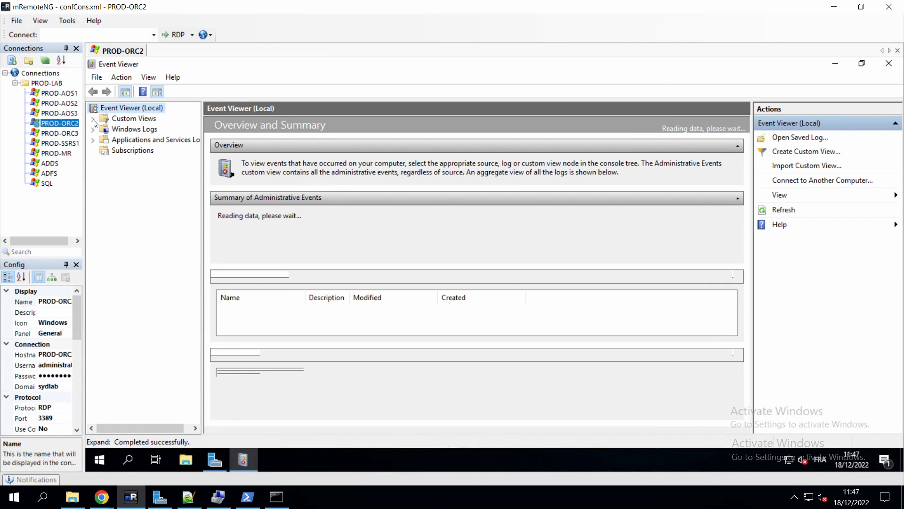
{"action": "left_click", "coordinate": [93, 118]}
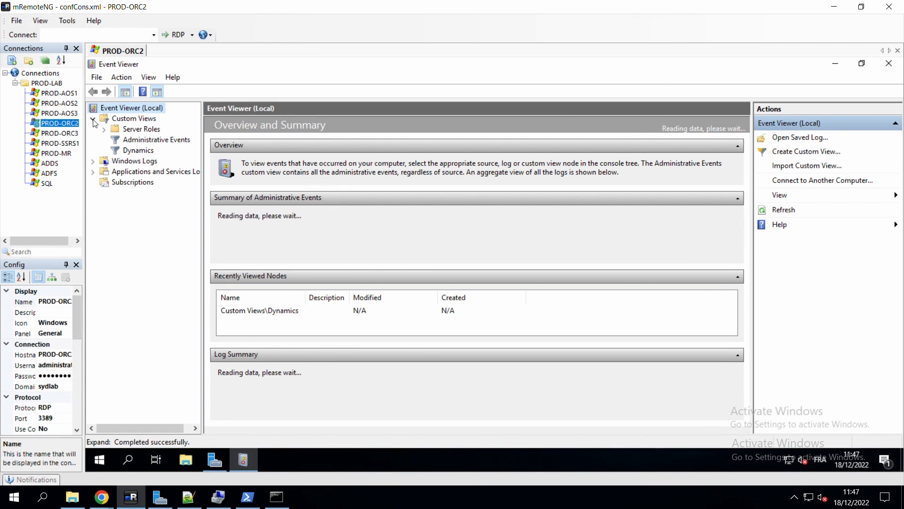
{"action": "left_click", "coordinate": [138, 150]}
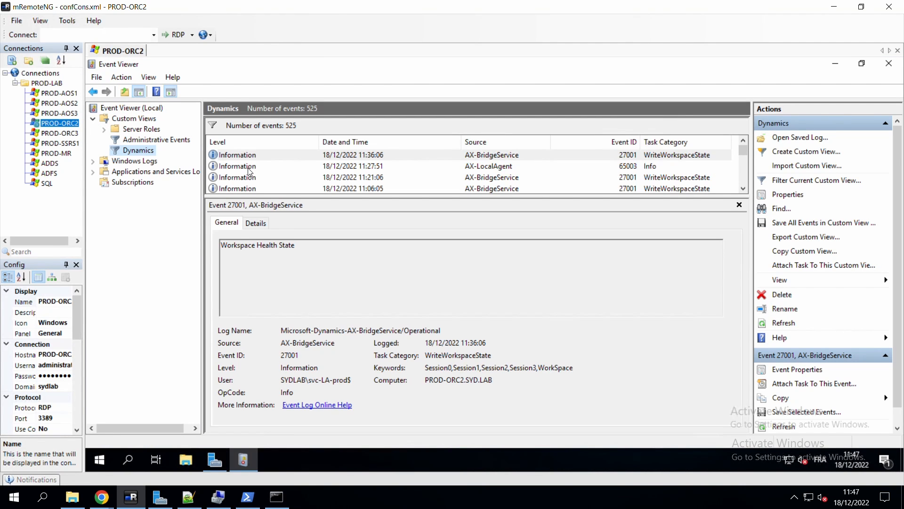
Show the details of AX-LocalAgent event 65003, 'Responding to ping from LCS'.
{"action": "left_click", "coordinate": [243, 168]}
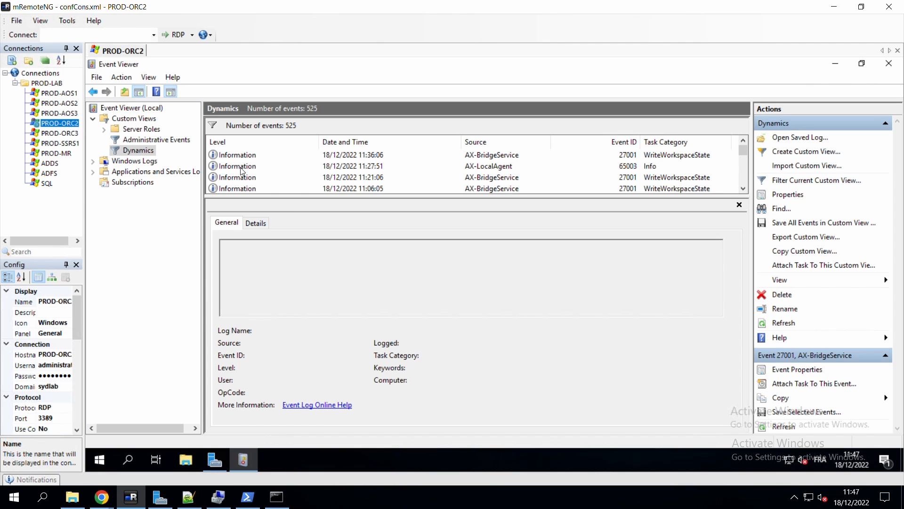
{"action": "left_click", "coordinate": [497, 168]}
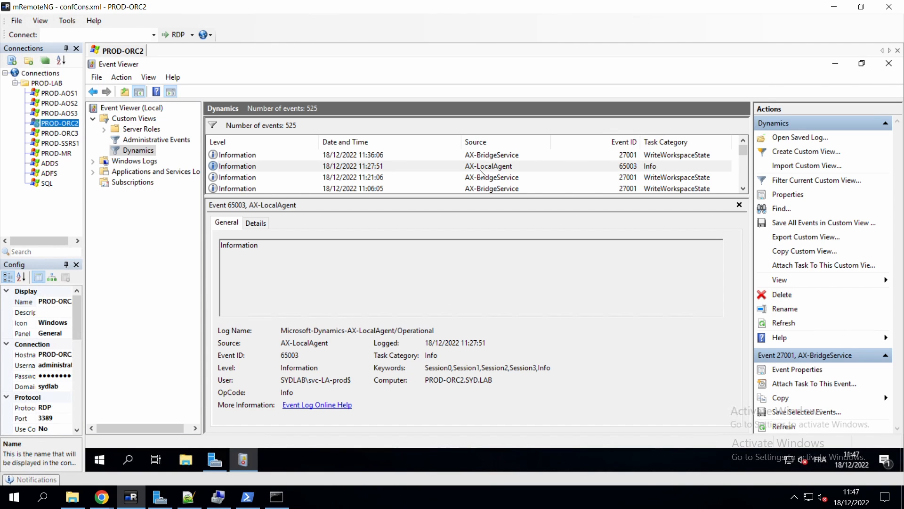
{"action": "left_click", "coordinate": [256, 224]}
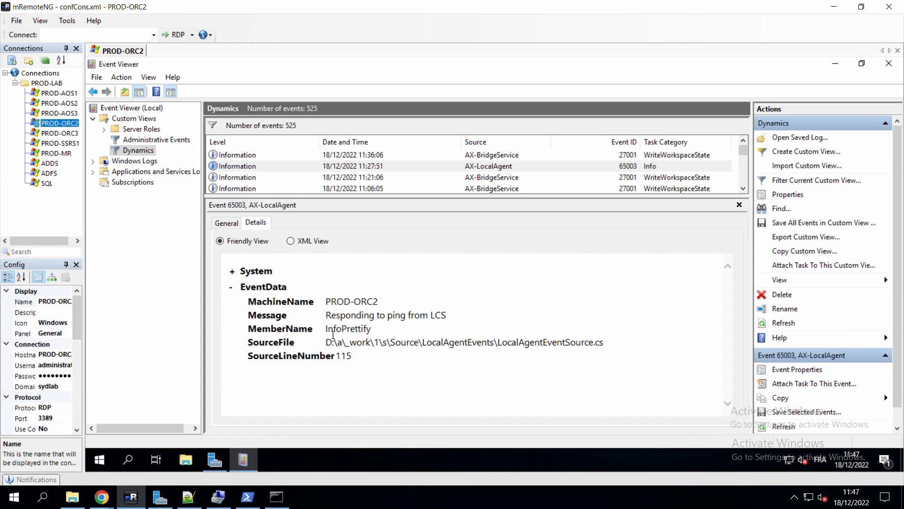
{"action": "left_click_drag", "start_coordinate": [326, 316], "coordinate": [451, 317]}
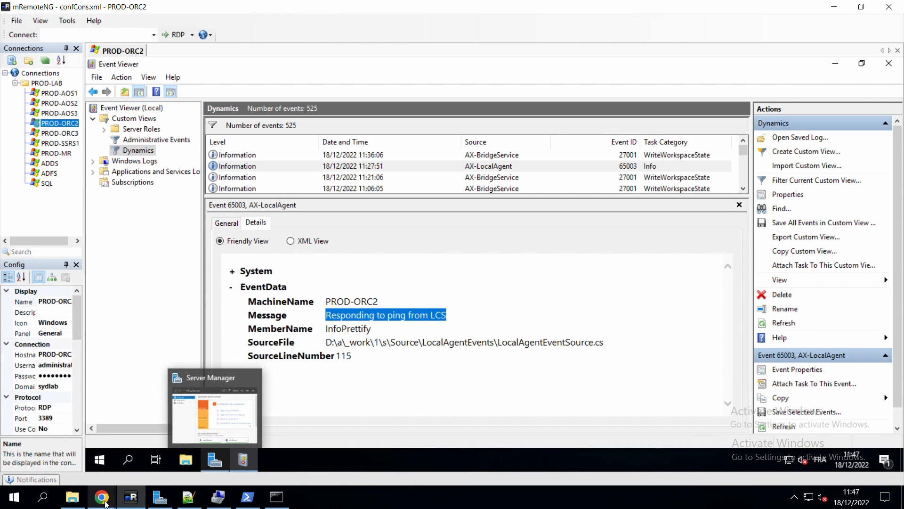
{"action": "mouse_move", "coordinate": [106, 502]}
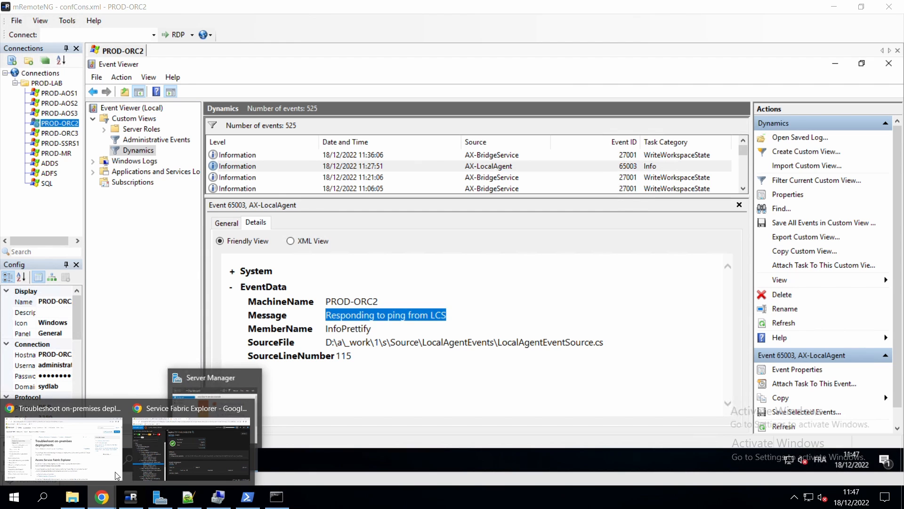
Reload the PRODlab connector page in LCS to update its validation status.
{"action": "left_click", "coordinate": [141, 464]}
{"action": "left_click", "coordinate": [222, 8]}
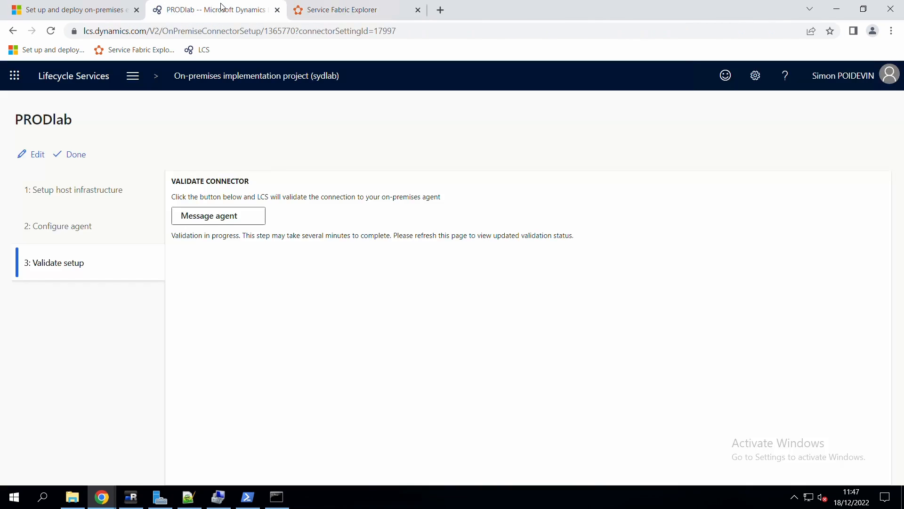
{"action": "left_click_drag", "start_coordinate": [476, 236], "coordinate": [378, 235]}
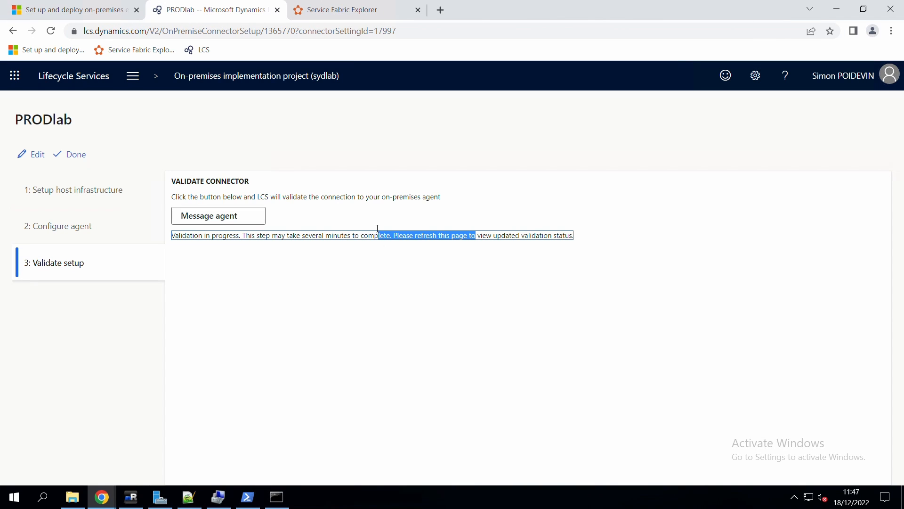
{"action": "left_click", "coordinate": [57, 33]}
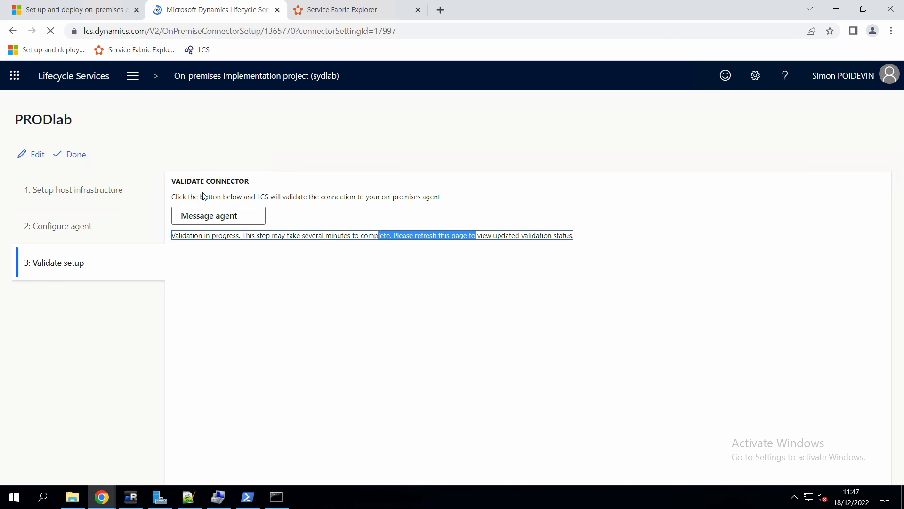
Confirm 3: Validate setup reads 'Validation complete. Agent connection established.', then return to the docs.
{"action": "left_click", "coordinate": [63, 272]}
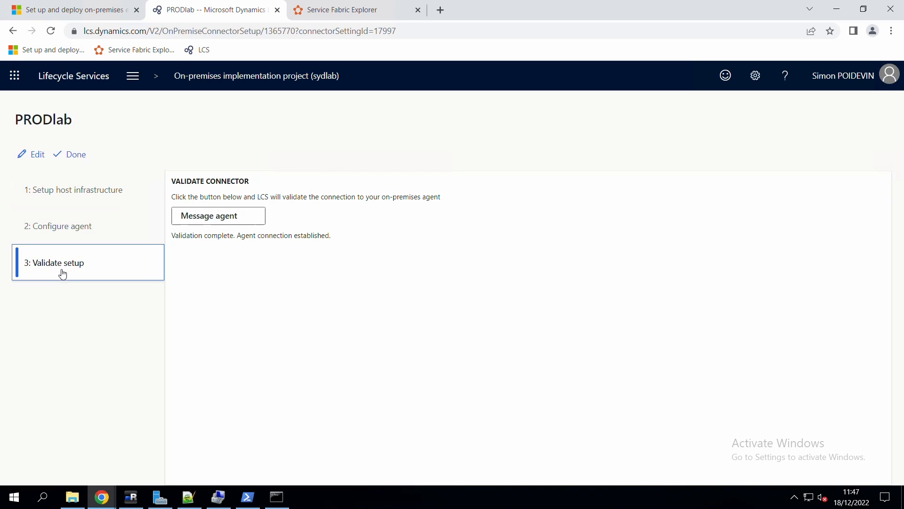
{"action": "left_click_drag", "start_coordinate": [173, 235], "coordinate": [339, 243]}
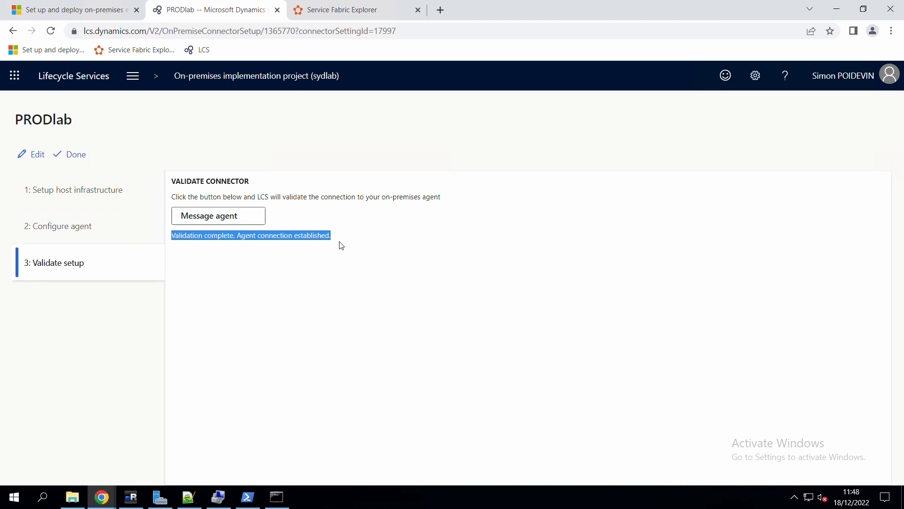
{"action": "left_click", "coordinate": [312, 238]}
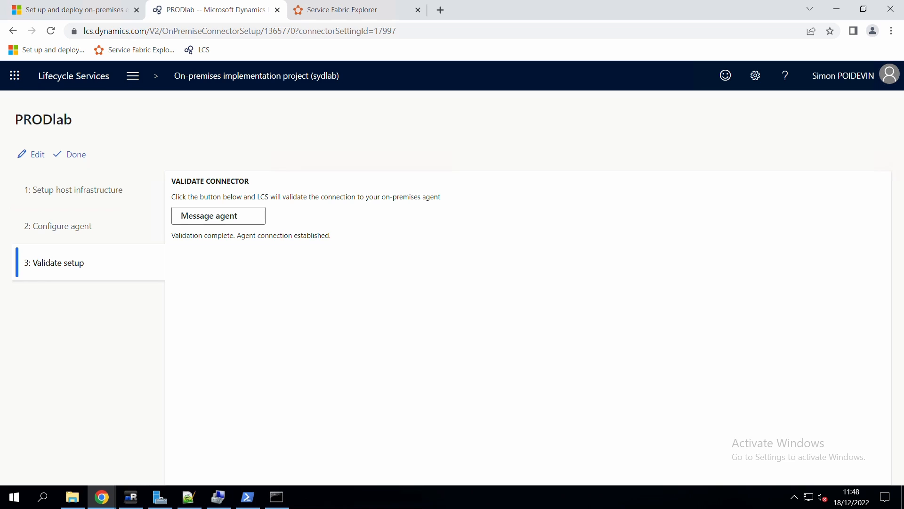
{"action": "left_click", "coordinate": [100, 15]}
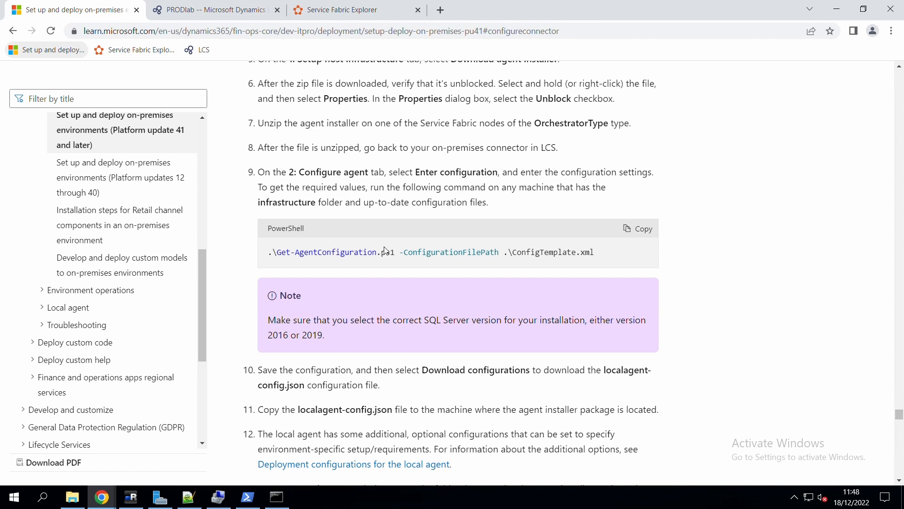
Go to Step 21 'Tear down CredSSP' and copy its Disable-CredSSP-AllVMs.ps1 command line.
{"action": "scroll", "coordinate": [395, 231], "scroll_direction": "down", "scroll_amount": 6}
{"action": "right_click", "coordinate": [397, 232]}
{"action": "left_click", "coordinate": [354, 201]}
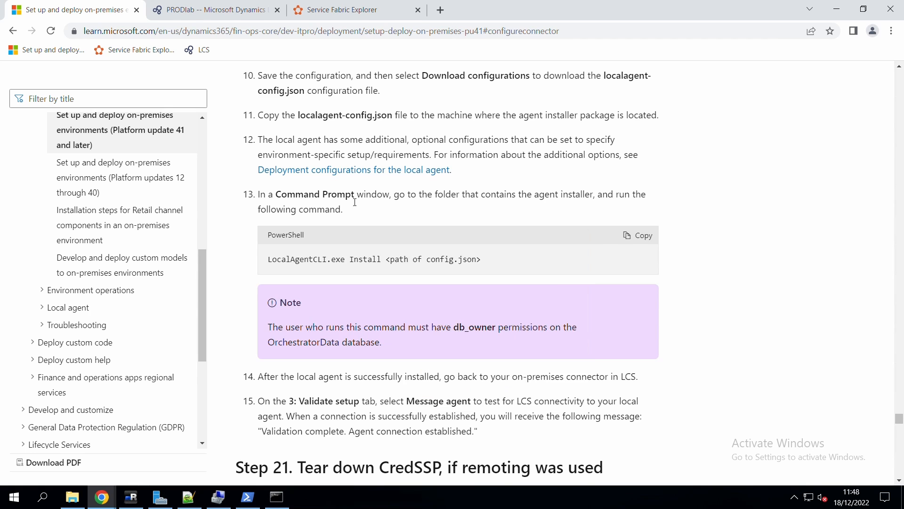
{"action": "scroll", "coordinate": [364, 157], "scroll_direction": "down", "scroll_amount": 6}
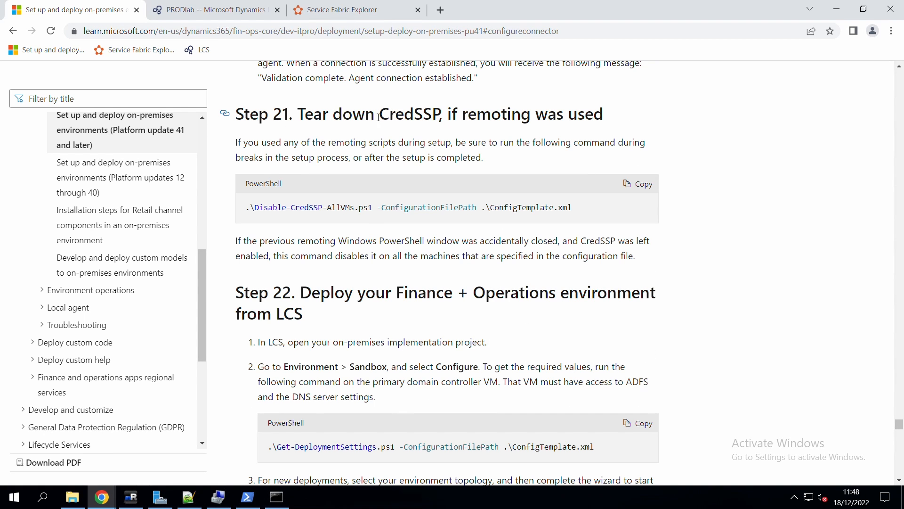
{"action": "left_click", "coordinate": [225, 114]}
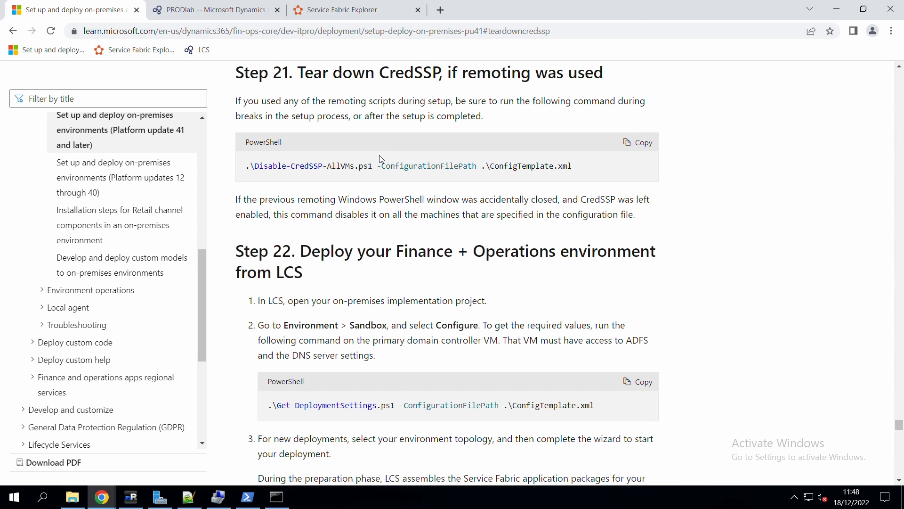
{"action": "left_click_drag", "start_coordinate": [536, 168], "coordinate": [210, 179]}
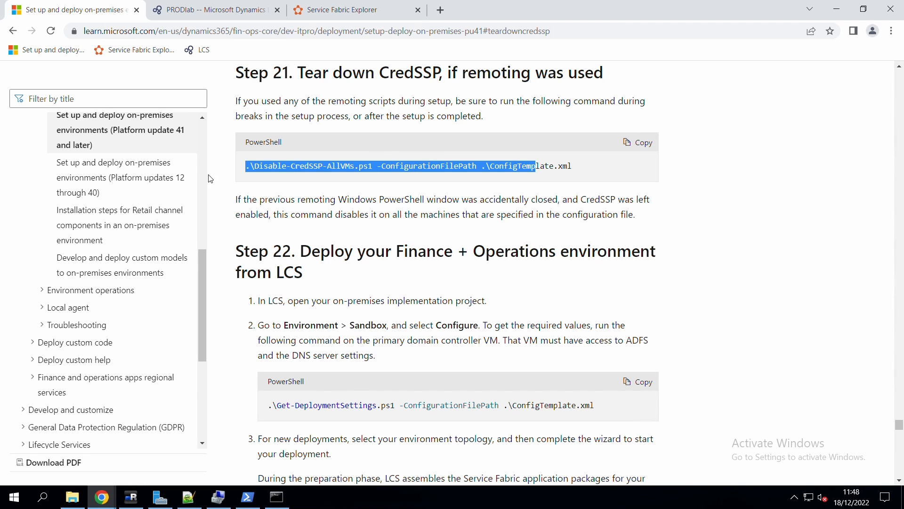
{"action": "right_click", "coordinate": [262, 164]}
{"action": "left_click", "coordinate": [282, 173]}
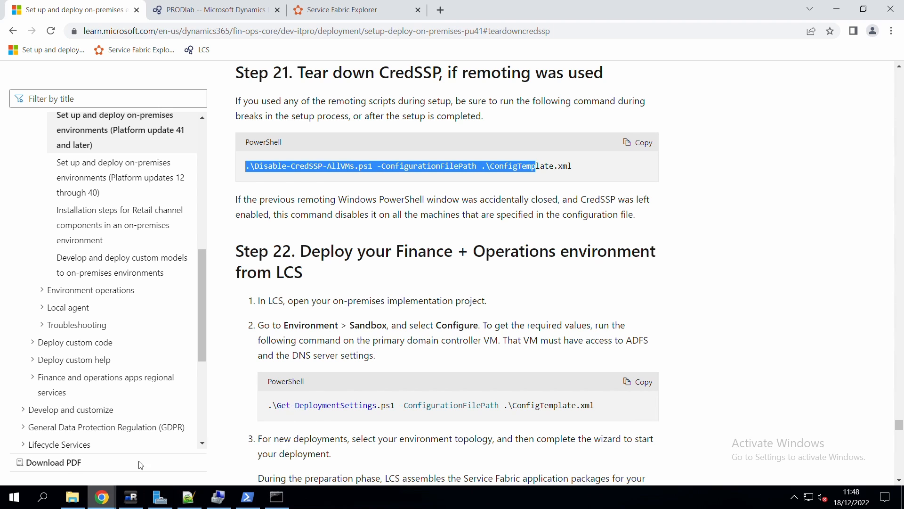
Run Disable-CredSSP-AllVMs.ps1 in admin PowerShell against ConfigTemplate-oct-2022-prod.xml.
{"action": "left_click", "coordinate": [247, 495]}
{"action": "left_click", "coordinate": [259, 461]}
{"action": "left_click", "coordinate": [246, 491]}
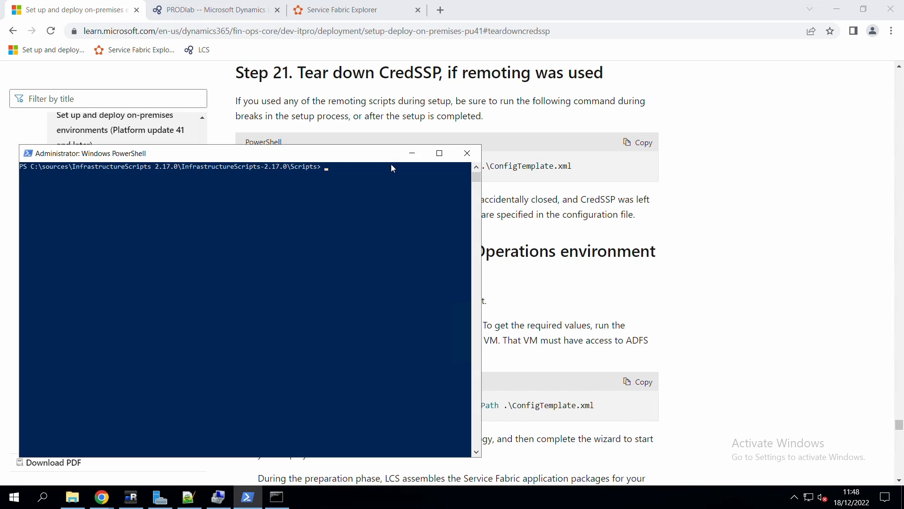
{"action": "key", "text": "ctrl+v"}
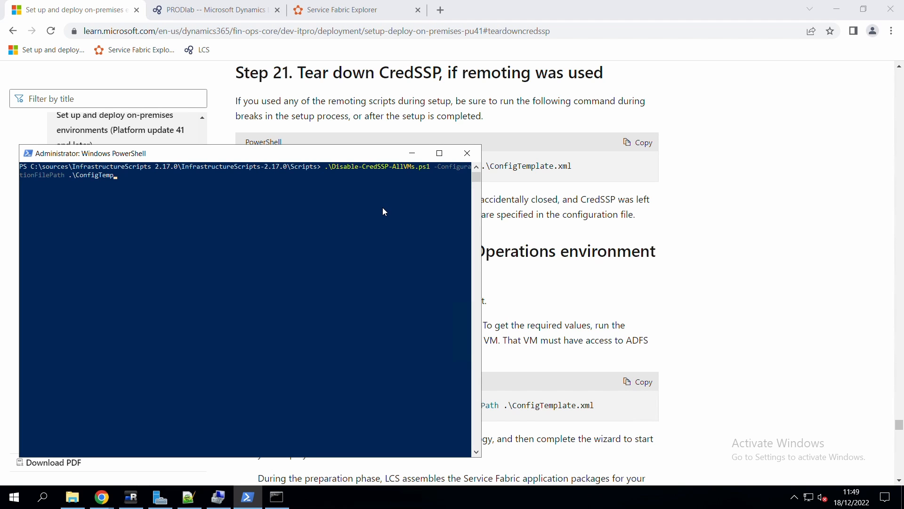
{"action": "key", "text": "Tab"}
{"action": "key", "text": "Return"}
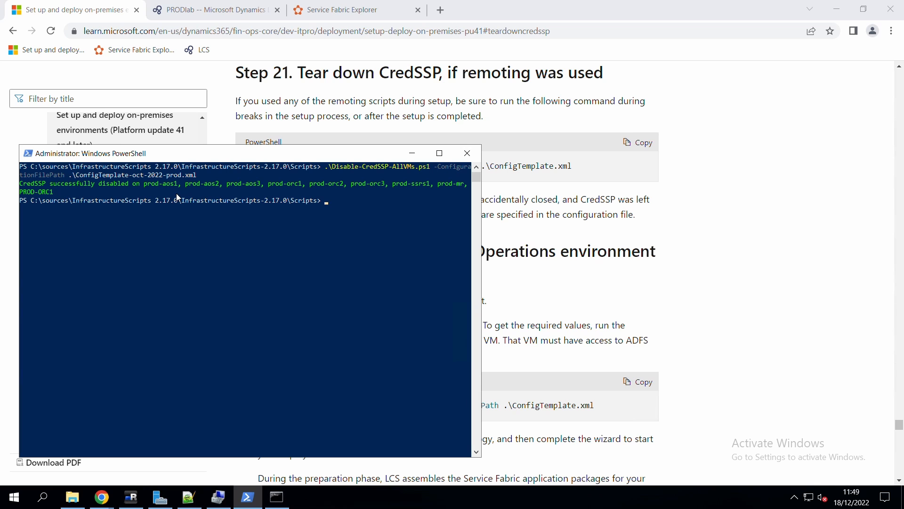
Bring up Step 22 on deploying from LCS and open the LocalAgent-1215591 folder.
{"action": "left_click", "coordinate": [549, 349]}
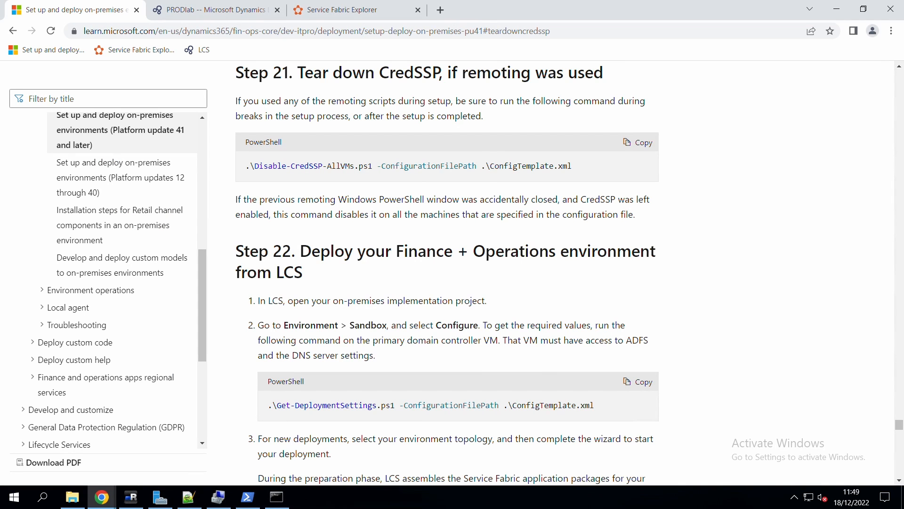
{"action": "left_click", "coordinate": [227, 253]}
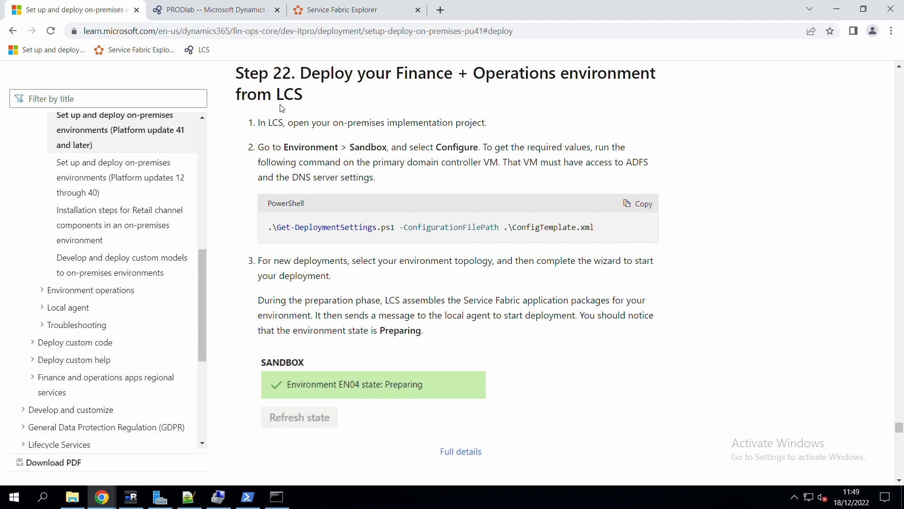
{"action": "left_click", "coordinate": [72, 497]}
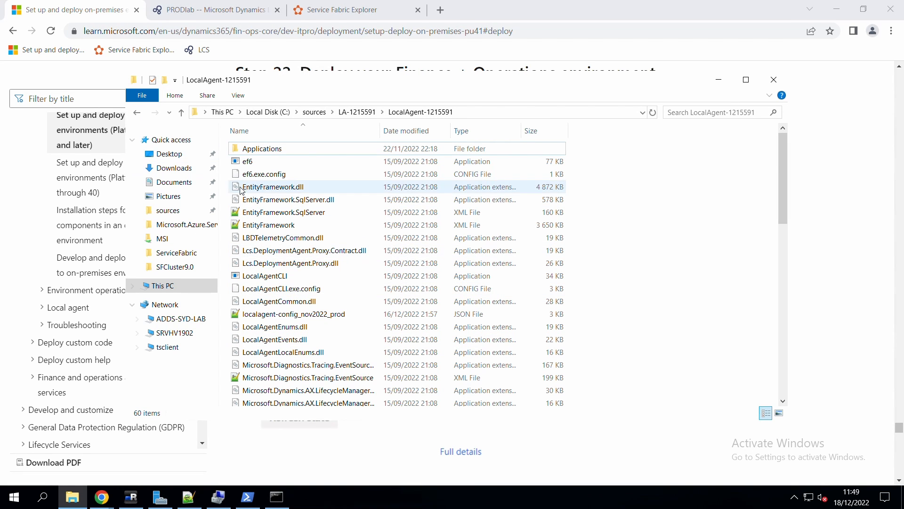
Open the deployment checklist text file from the sources folder and review its items.
{"action": "left_click", "coordinate": [315, 112]}
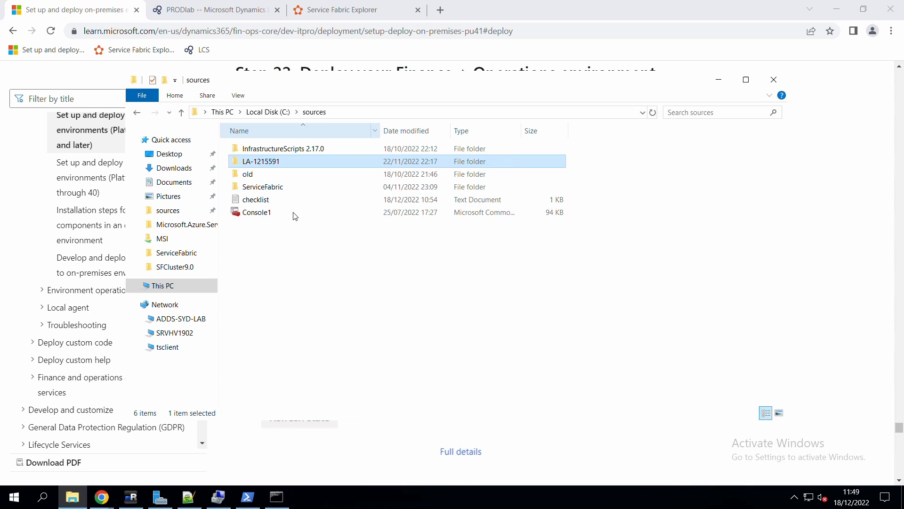
{"action": "double_click", "coordinate": [266, 206]}
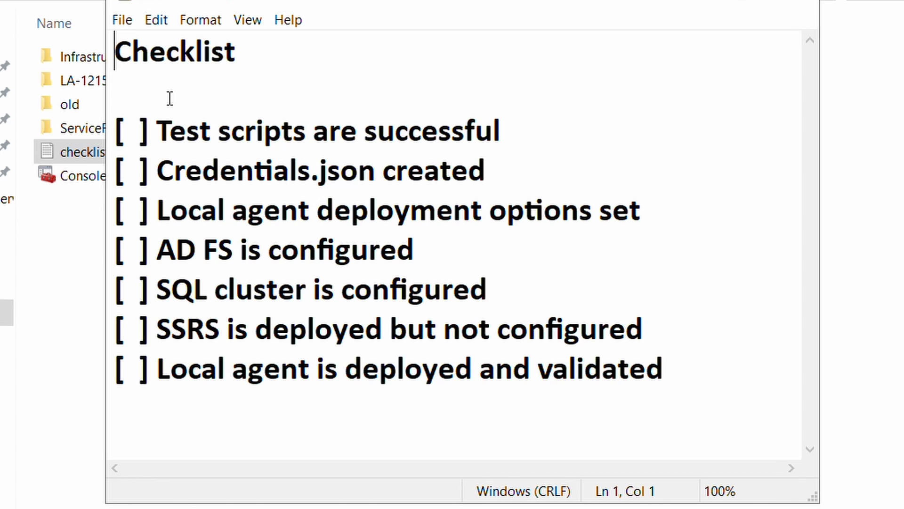
{"action": "left_click_drag", "start_coordinate": [157, 131], "coordinate": [693, 395]}
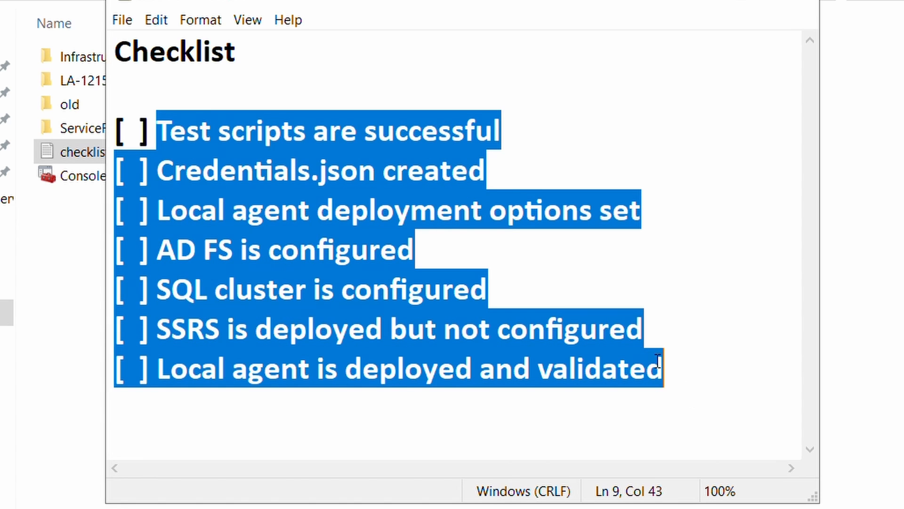
{"action": "left_click", "coordinate": [559, 349]}
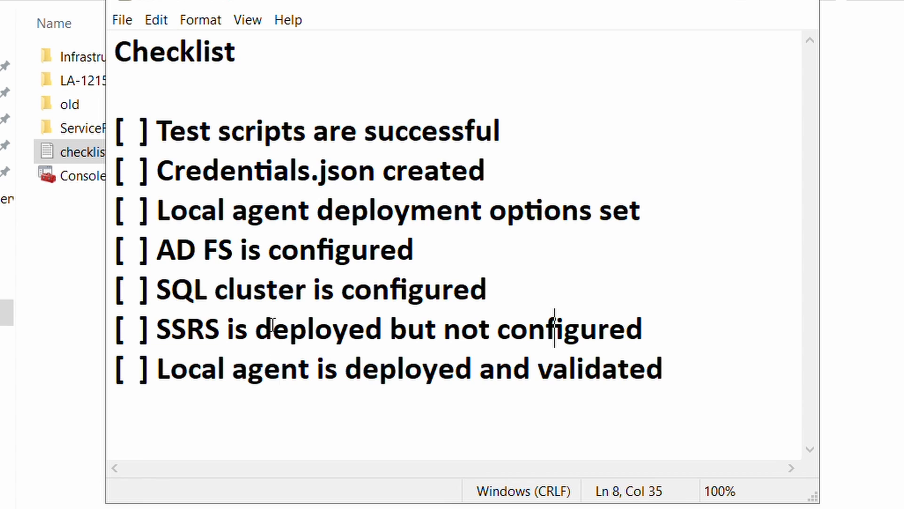
Reload the LCS On-premises implementation project page.
{"action": "right_click", "coordinate": [277, 269]}
{"action": "left_click", "coordinate": [255, 285]}
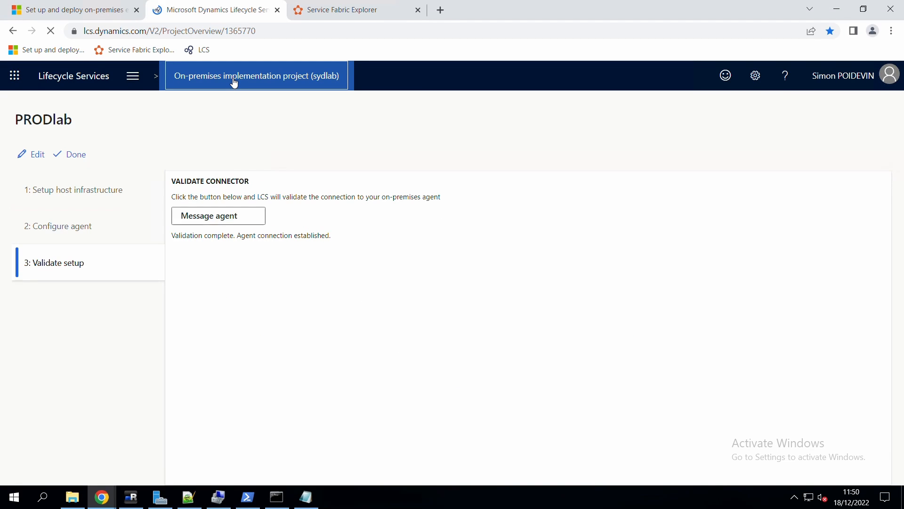
{"action": "left_click", "coordinate": [234, 83]}
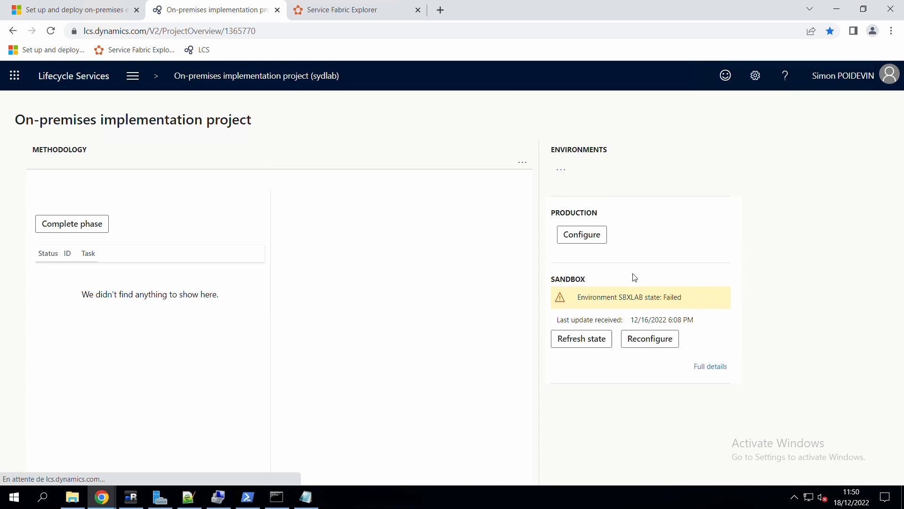
Start configuring Production with application version 10.0.29 and continue to the topology step.
{"action": "left_click", "coordinate": [589, 239]}
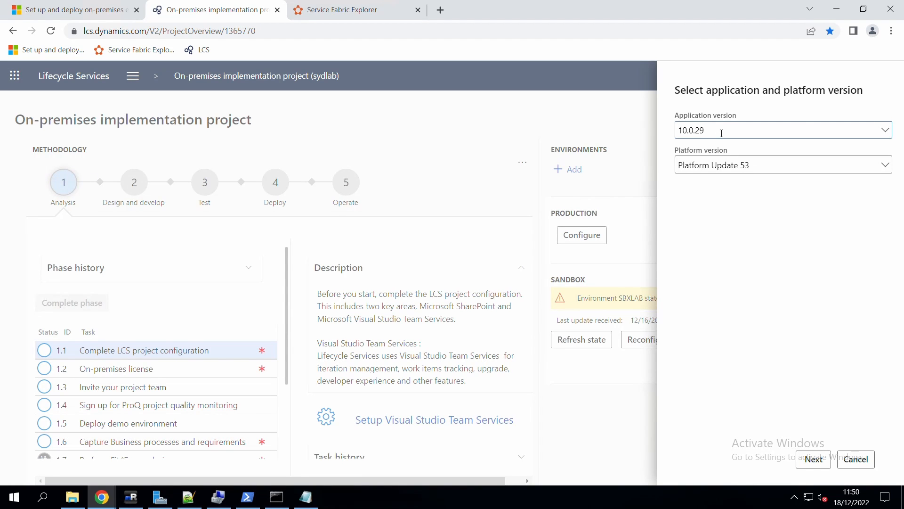
{"action": "left_click", "coordinate": [762, 132]}
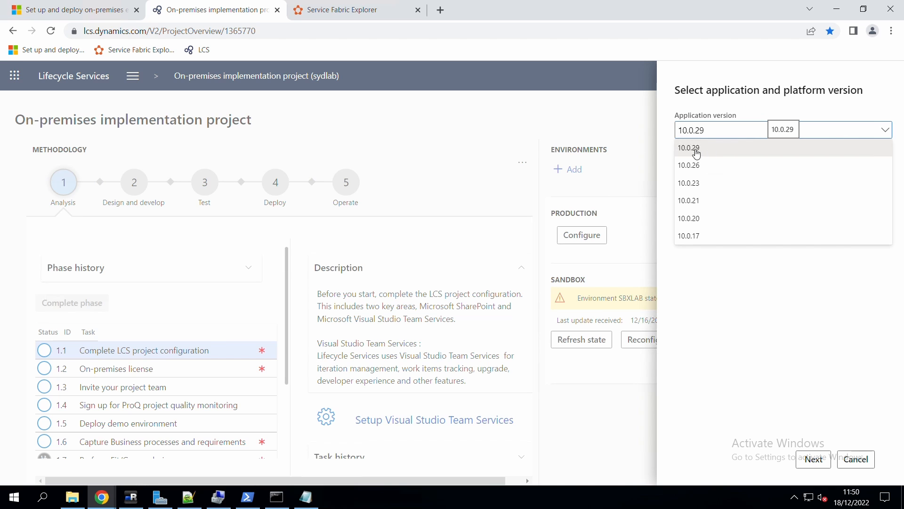
{"action": "left_click", "coordinate": [696, 152]}
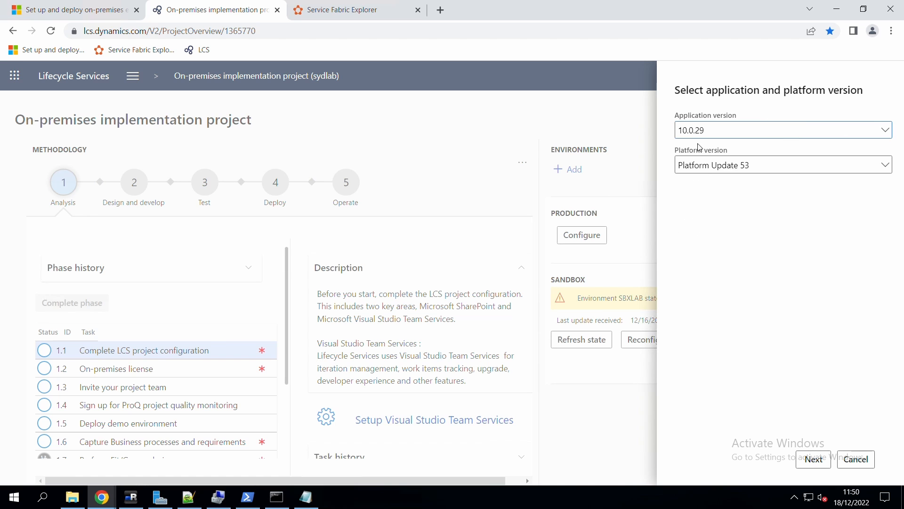
{"action": "left_click", "coordinate": [813, 460]}
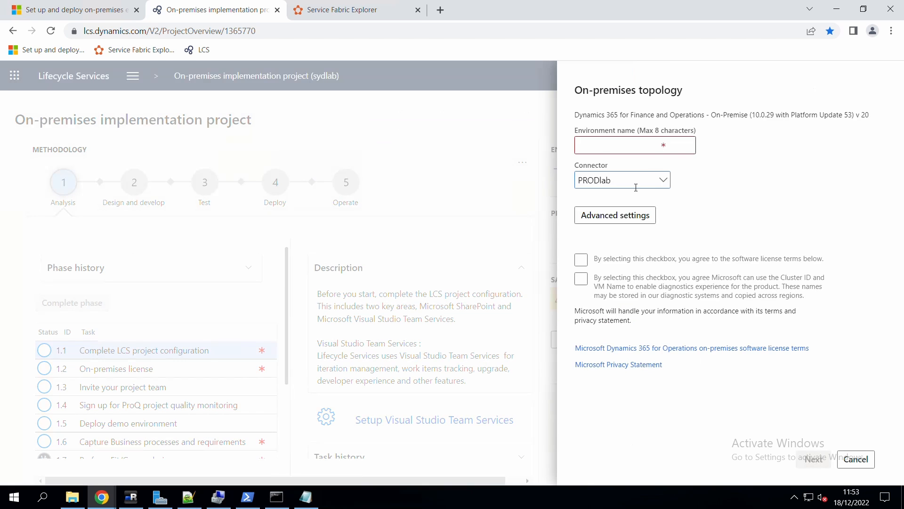
Choose connector PRODlab and name the environment PRODLAB.
{"action": "left_click", "coordinate": [636, 184]}
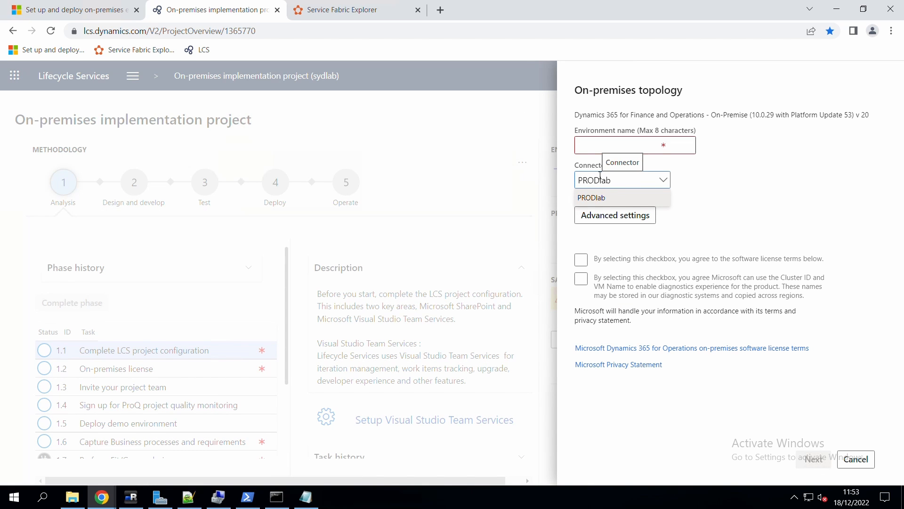
{"action": "left_click", "coordinate": [608, 148]}
{"action": "left_click", "coordinate": [607, 147]}
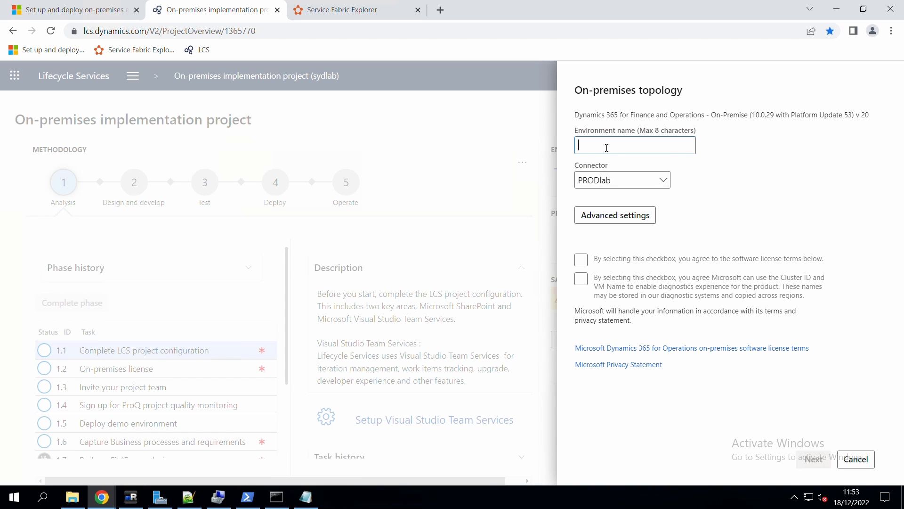
{"action": "type", "text": "PRODLAB"}
Copy the Get-DeploymentSettings command from the setup documentation.
{"action": "left_click", "coordinate": [96, 10]}
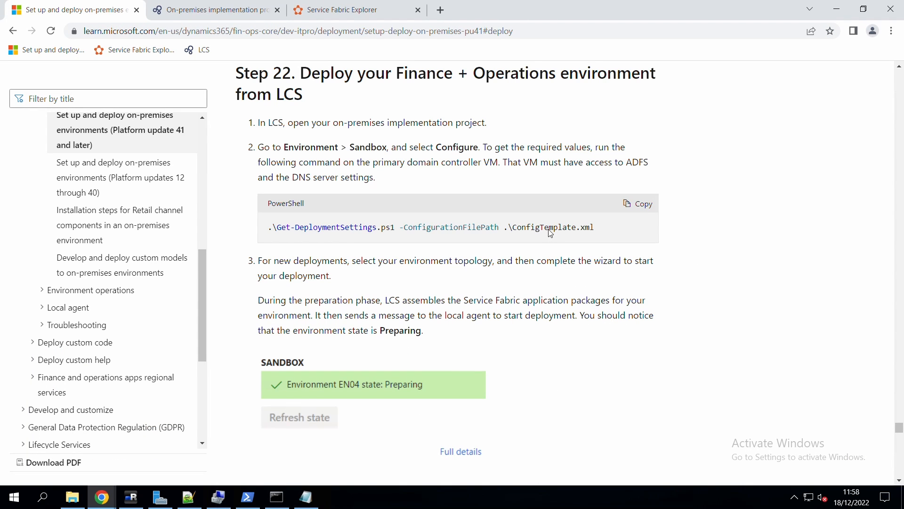
{"action": "left_click_drag", "start_coordinate": [545, 227], "coordinate": [227, 226]}
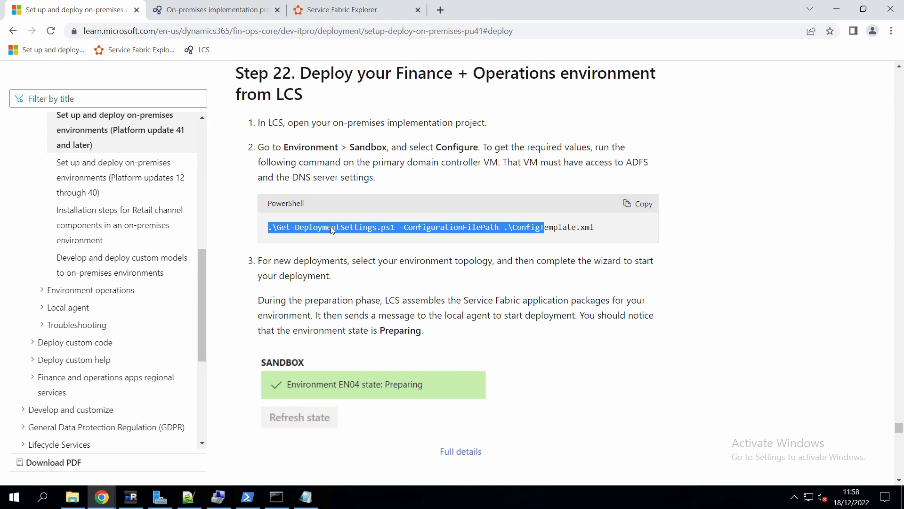
{"action": "right_click", "coordinate": [343, 228]}
{"action": "left_click", "coordinate": [362, 234]}
On the ADFS server, run Get-DeploymentSettings.ps1 against ConfigTemplate-oct-2022-prod.xml in admin PowerShell.
{"action": "left_click", "coordinate": [131, 497]}
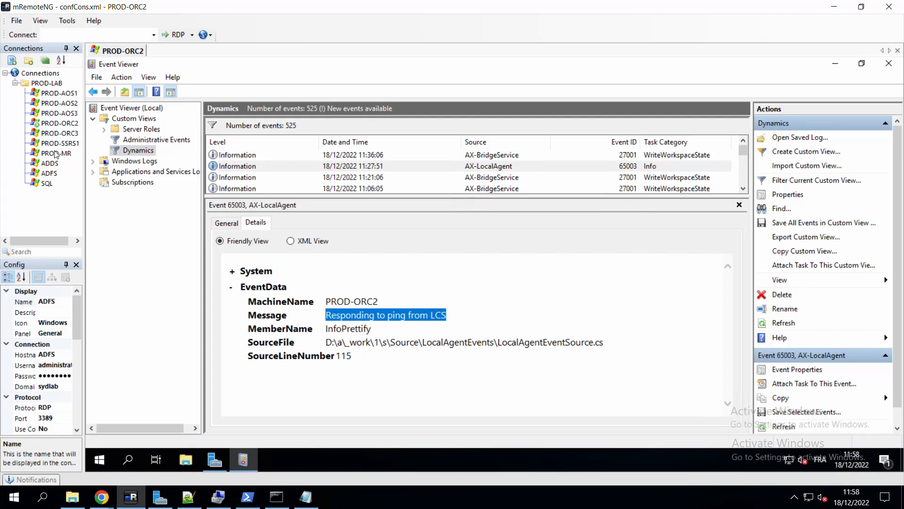
{"action": "left_click", "coordinate": [49, 173]}
{"action": "double_click", "coordinate": [49, 173]}
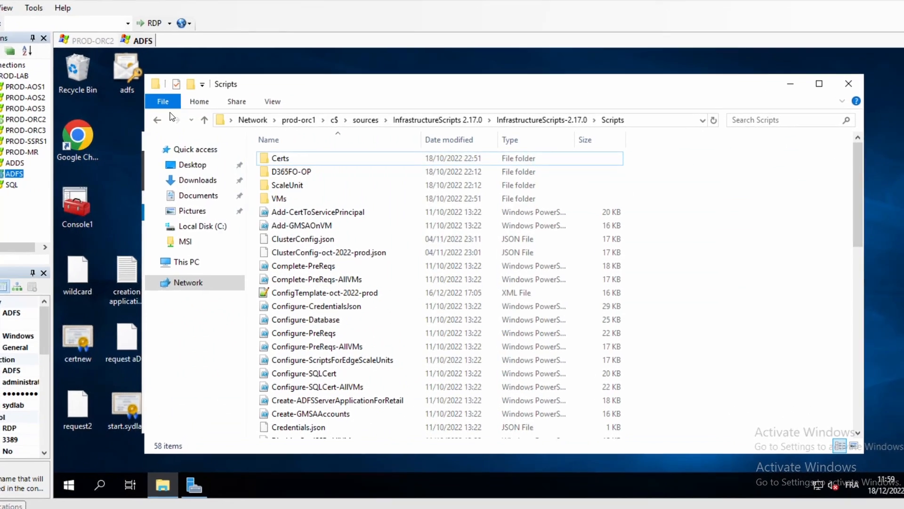
{"action": "left_click", "coordinate": [185, 107]}
{"action": "mouse_move", "coordinate": [227, 152]}
{"action": "left_click", "coordinate": [332, 144]}
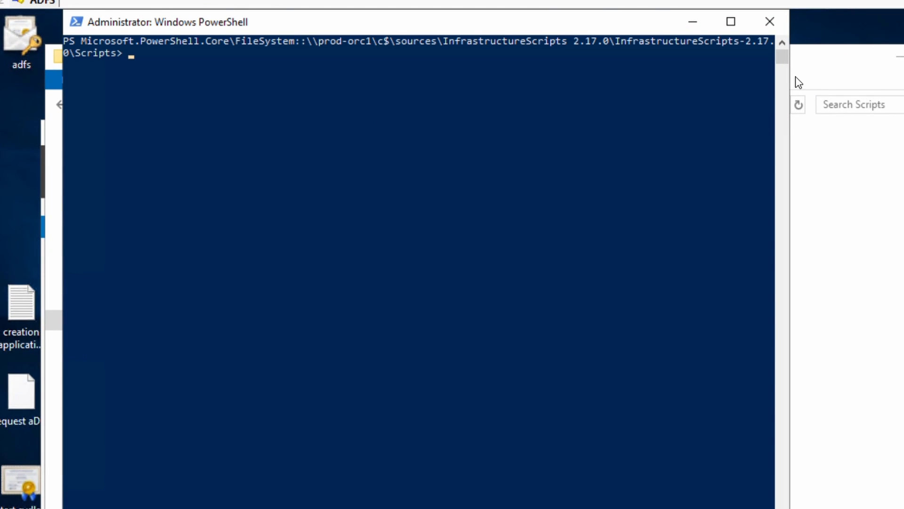
{"action": "type", "text": ".\\Get-DeploymentSettings.ps1 -ConfigurationFilePath .\\ConfigT"}
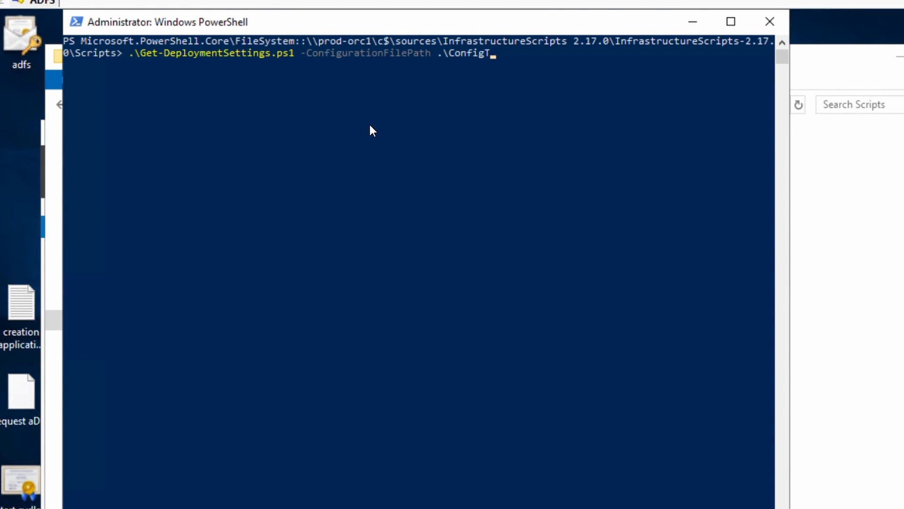
{"action": "key", "text": "Tab"}
{"action": "key", "text": "Return"}
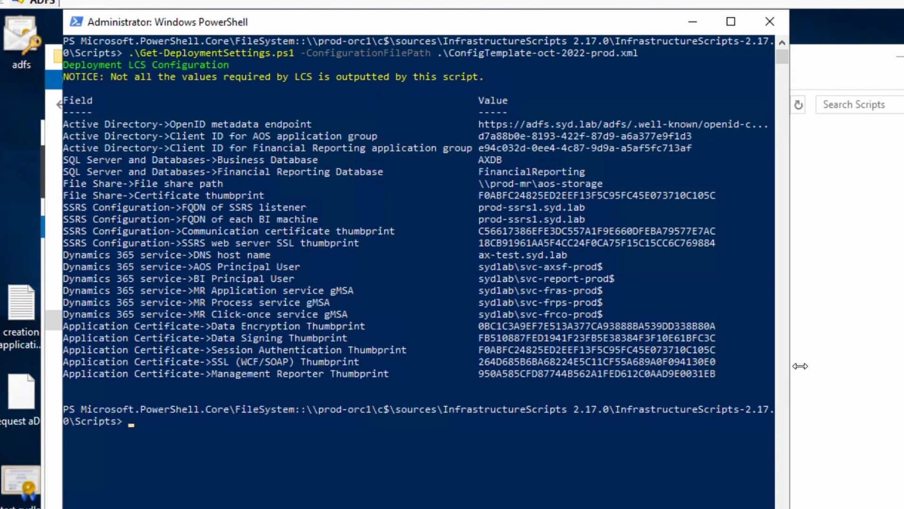
Clear the console, rerun the script in a wider window and copy the settings table.
{"action": "left_click_drag", "start_coordinate": [800, 366], "coordinate": [884, 347]}
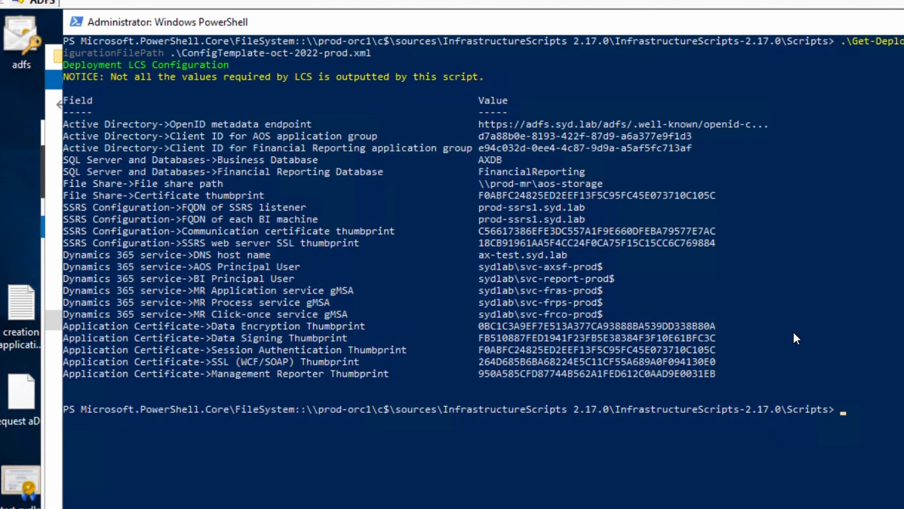
{"action": "key", "text": "Up"}
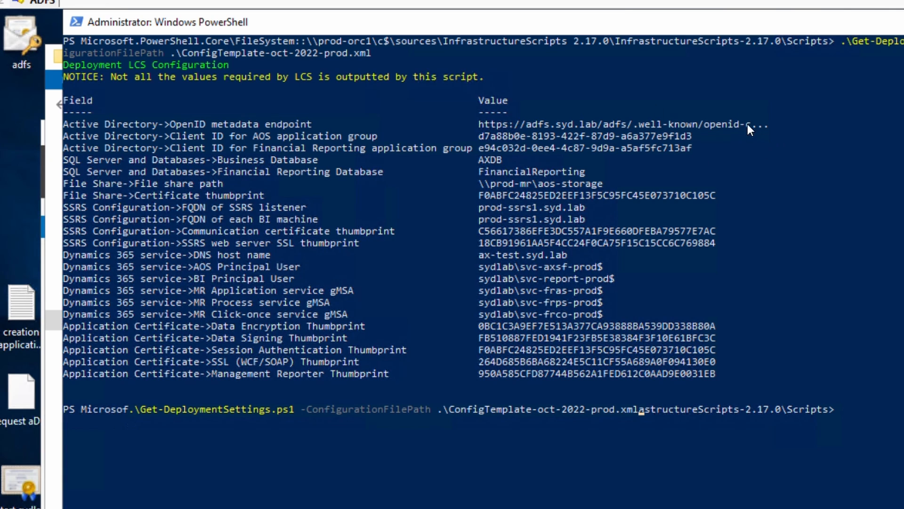
{"action": "left_click", "coordinate": [709, 403]}
{"action": "key", "text": "Escape"}
{"action": "type", "text": "clear"}
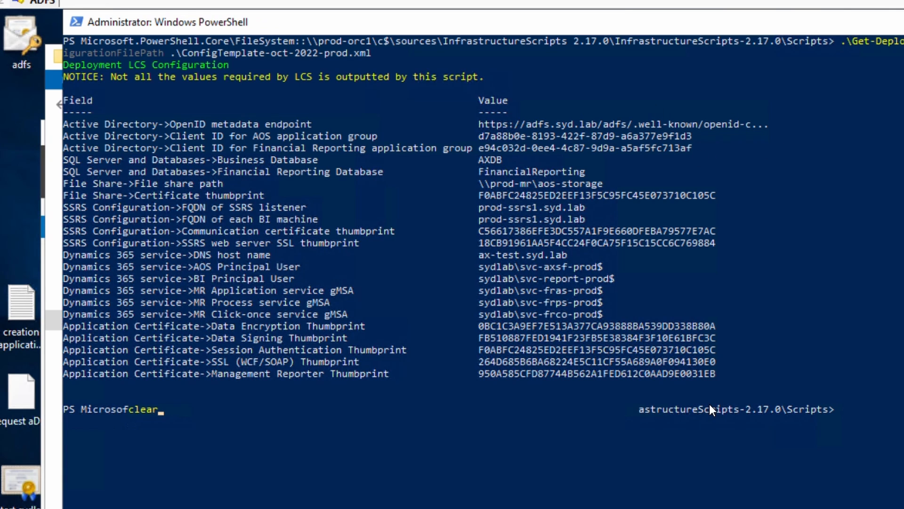
{"action": "key", "text": "Up"}
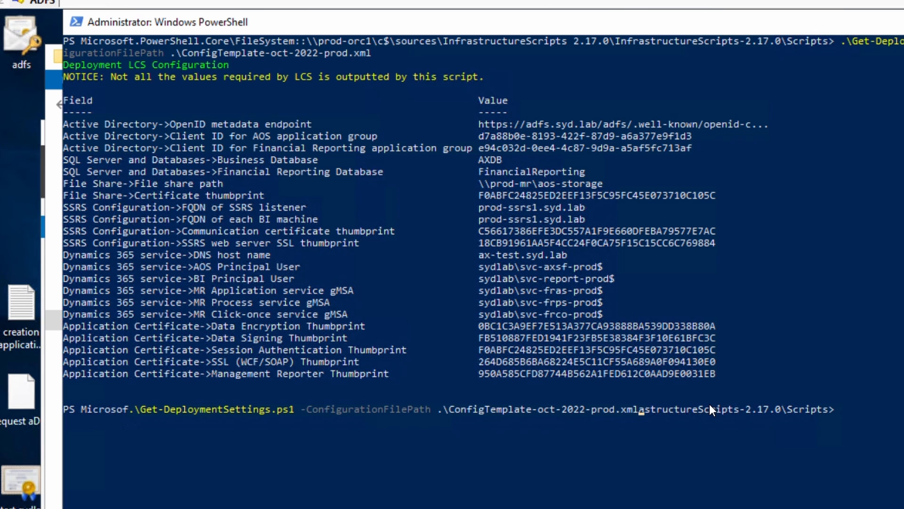
{"action": "key", "text": "Return"}
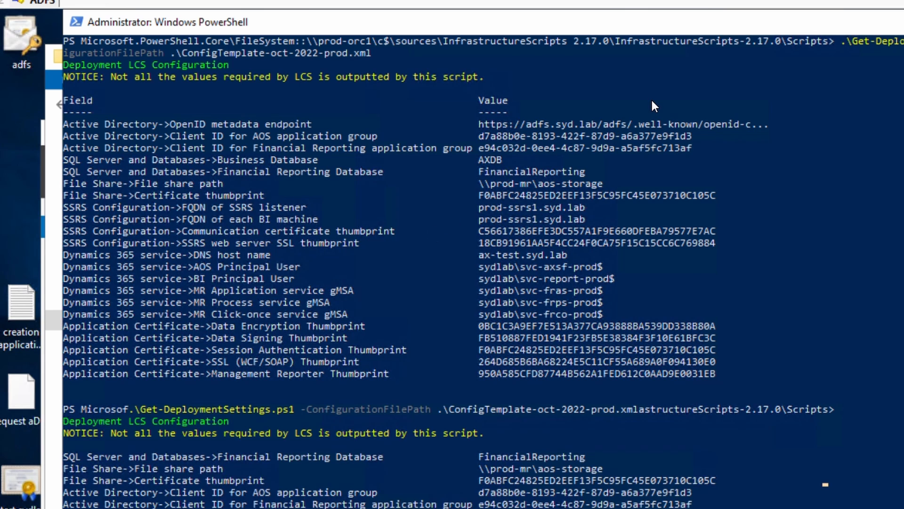
{"action": "left_click_drag", "start_coordinate": [857, 414], "coordinate": [179, 219]}
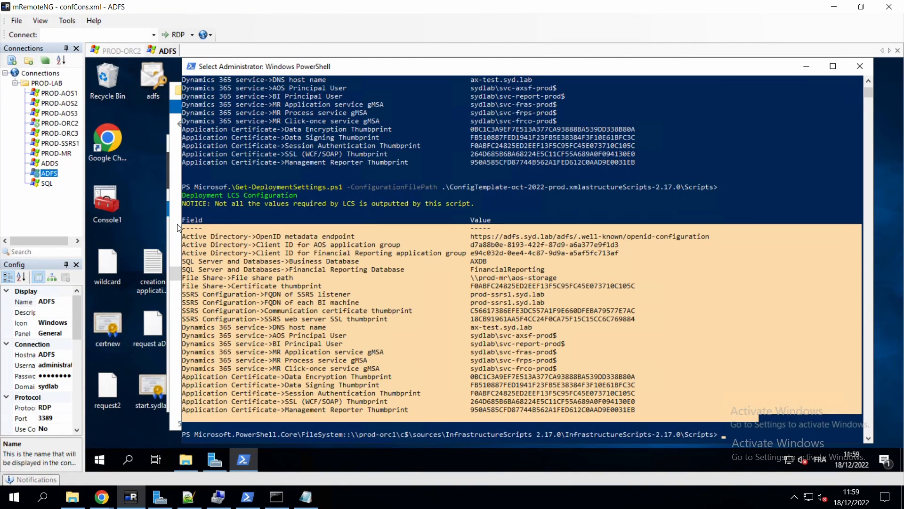
{"action": "right_click", "coordinate": [245, 236]}
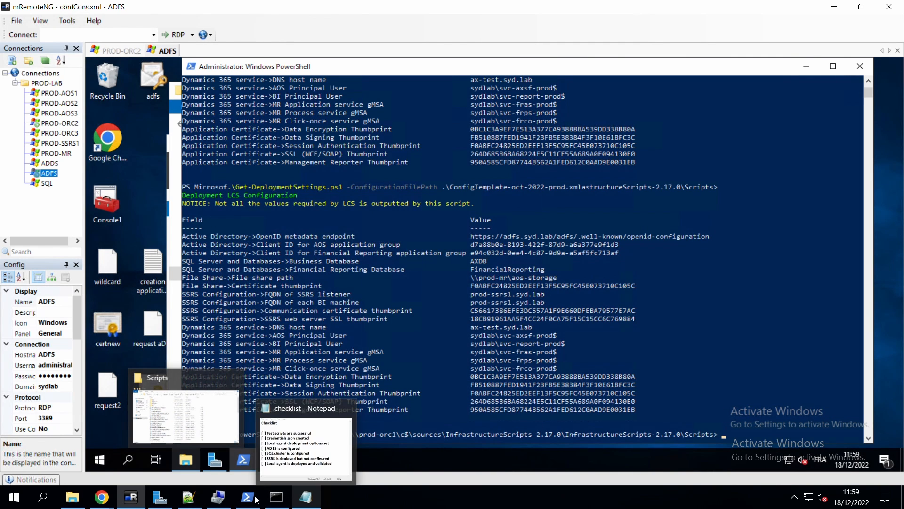
Paste the deployment settings table into a new Notepad++ tab, then return to LCS settings.
{"action": "left_click", "coordinate": [188, 500]}
{"action": "key", "text": "ctrl+n"}
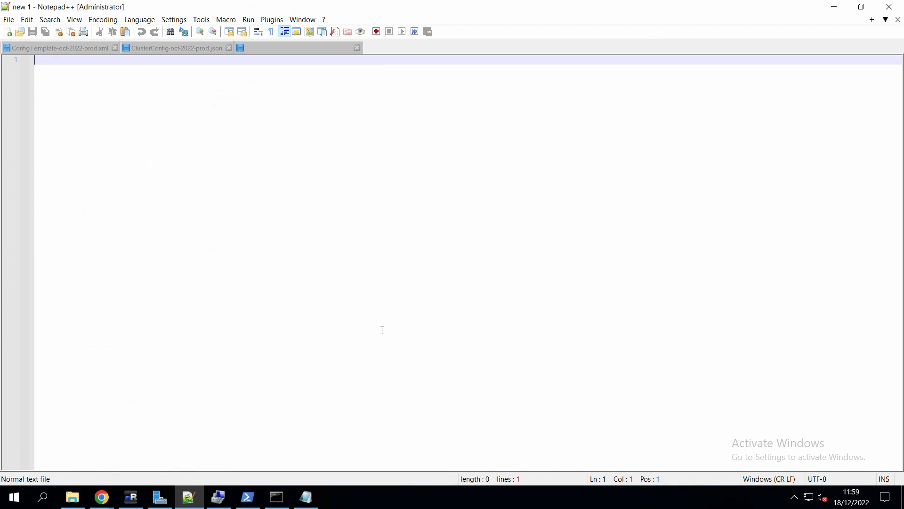
{"action": "key", "text": "ctrl+v"}
{"action": "double_click", "coordinate": [428, 267]}
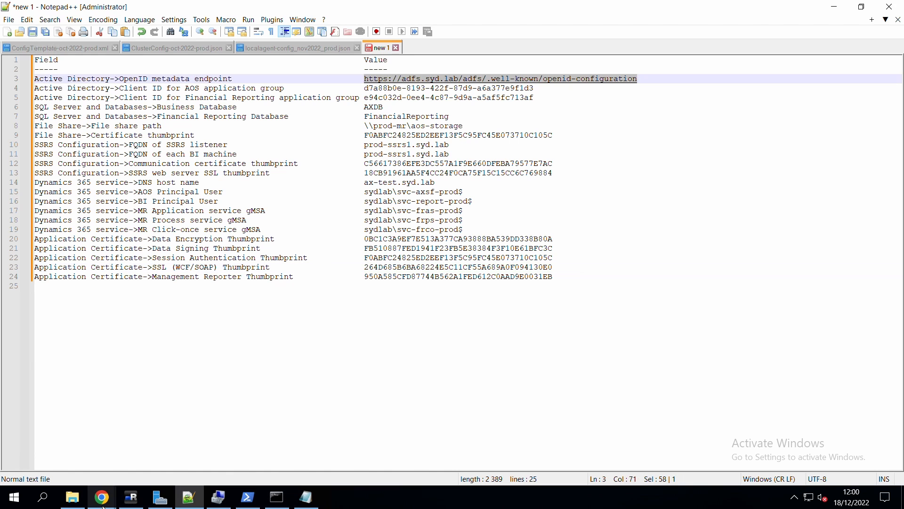
{"action": "left_click", "coordinate": [96, 500]}
{"action": "left_click", "coordinate": [162, 466]}
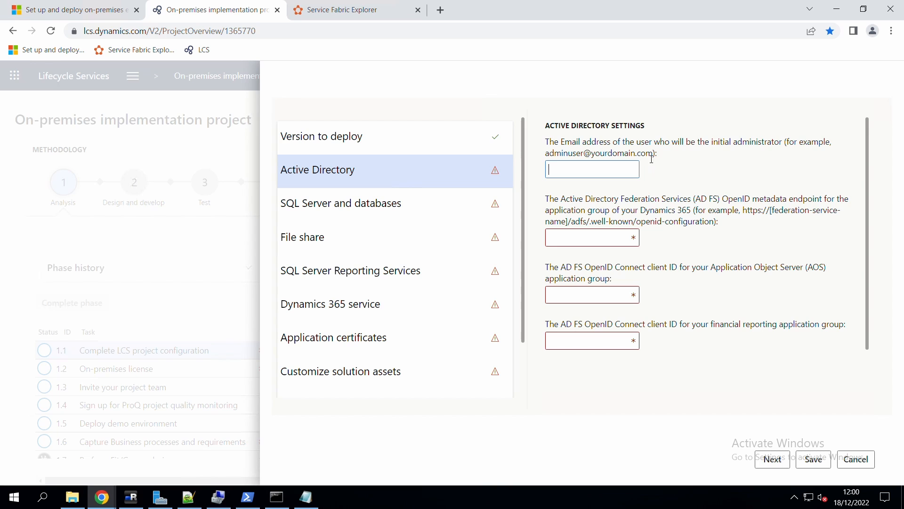
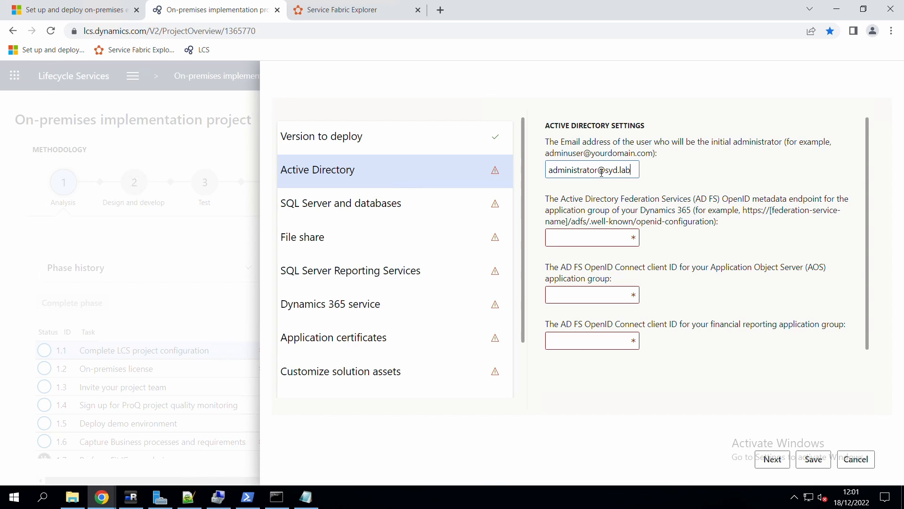
Enter the administrator e-mail address and paste the AD FS OpenID metadata endpoint URL.
{"action": "left_click", "coordinate": [585, 239]}
{"action": "key", "text": "ctrl+v"}
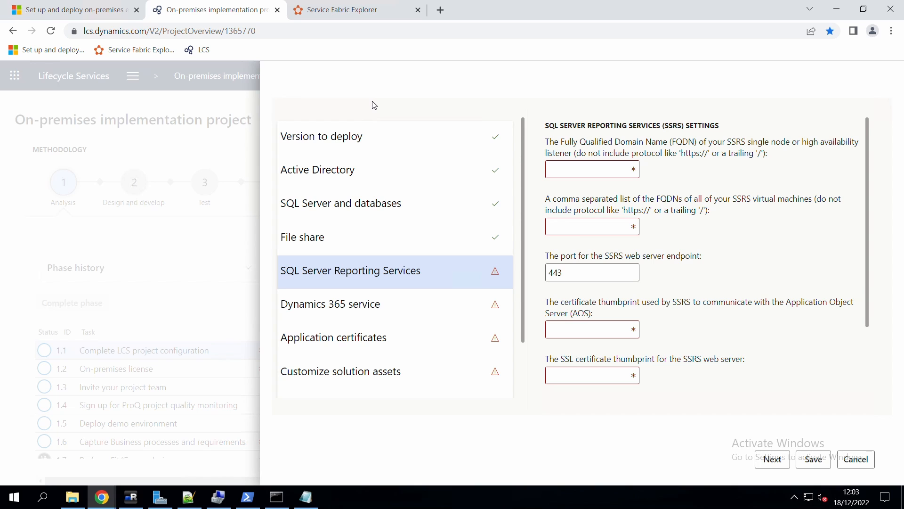
Fill the SSRS listener FQDN with prod-ssrs1.syd.lab copied from Notepad++.
{"action": "left_click", "coordinate": [581, 162]}
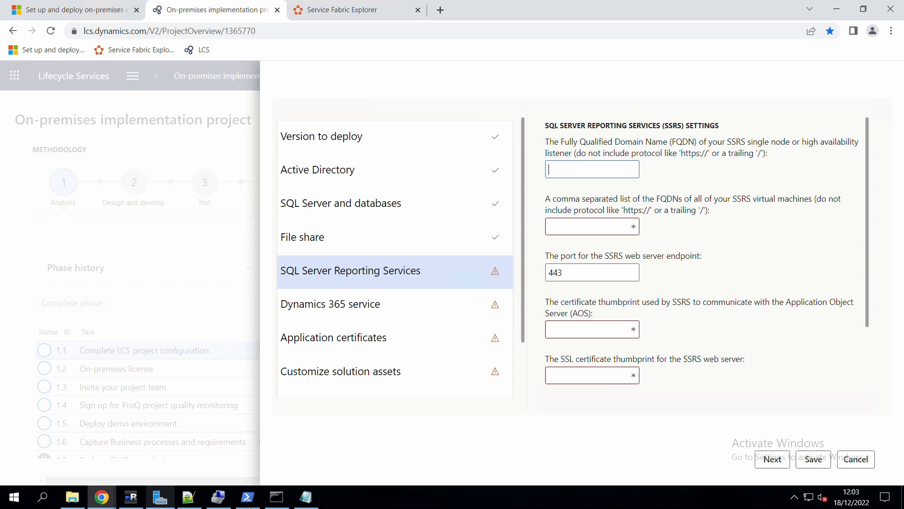
{"action": "left_click", "coordinate": [308, 498]}
{"action": "left_click", "coordinate": [189, 497]}
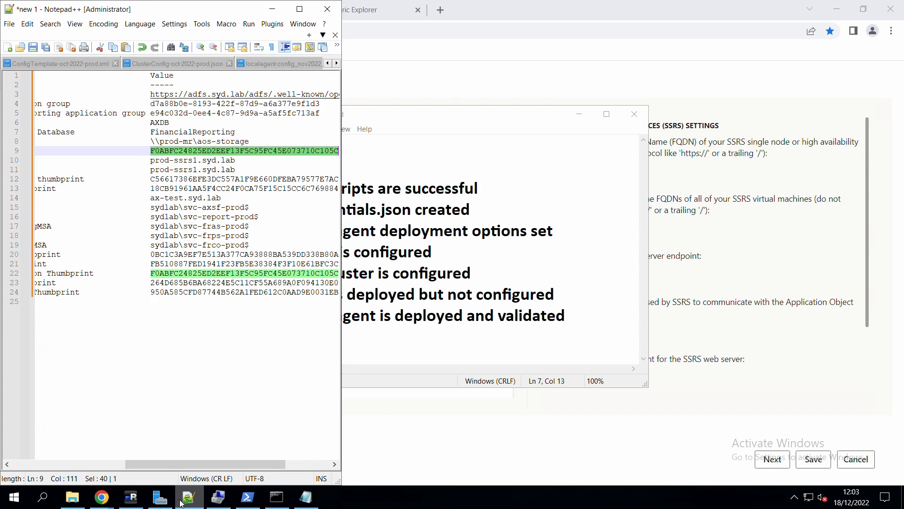
{"action": "left_click_drag", "start_coordinate": [236, 161], "coordinate": [151, 160]}
{"action": "key", "text": "ctrl+c"}
{"action": "left_click", "coordinate": [699, 188]}
{"action": "left_click", "coordinate": [608, 170]}
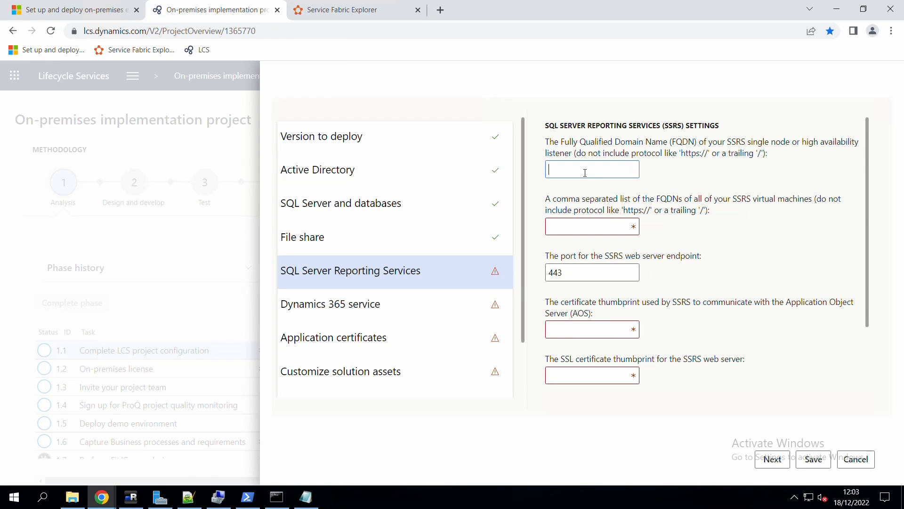
{"action": "key", "text": "ctrl+v"}
Add prod-ssrs1.syd.lab to the SSRS machines list and keep port 443.
{"action": "left_click", "coordinate": [579, 233]}
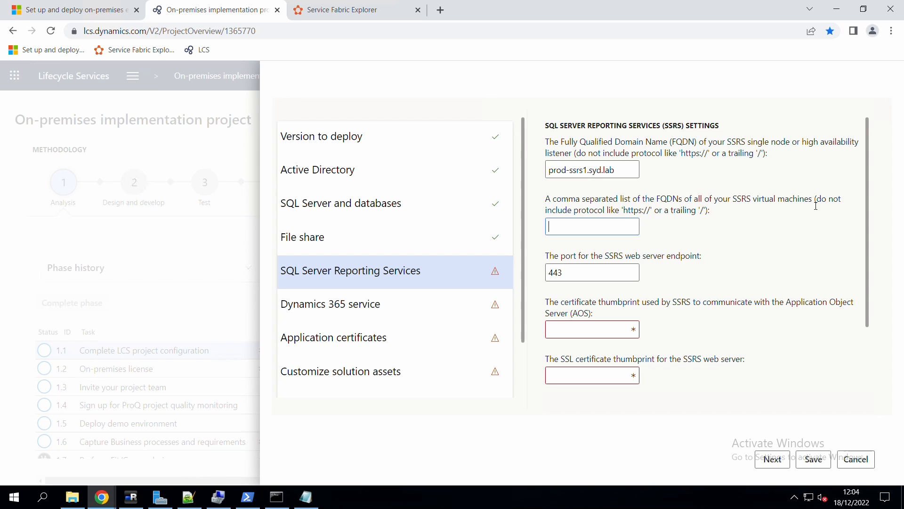
{"action": "left_click_drag", "start_coordinate": [816, 206], "coordinate": [680, 217]}
{"action": "left_click", "coordinate": [592, 231]}
{"action": "key", "text": "ctrl+v"}
{"action": "left_click", "coordinate": [571, 278]}
{"action": "left_click_drag", "start_coordinate": [571, 278], "coordinate": [545, 281]}
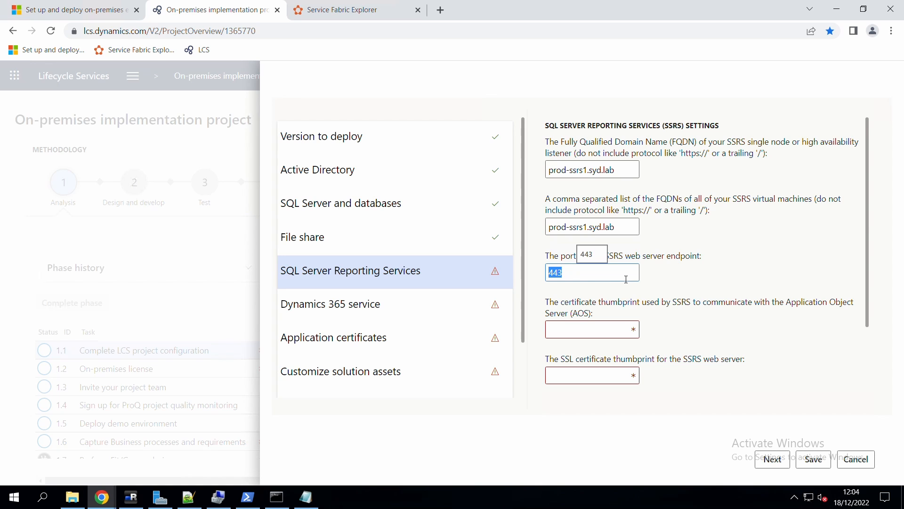
{"action": "left_click", "coordinate": [627, 280]}
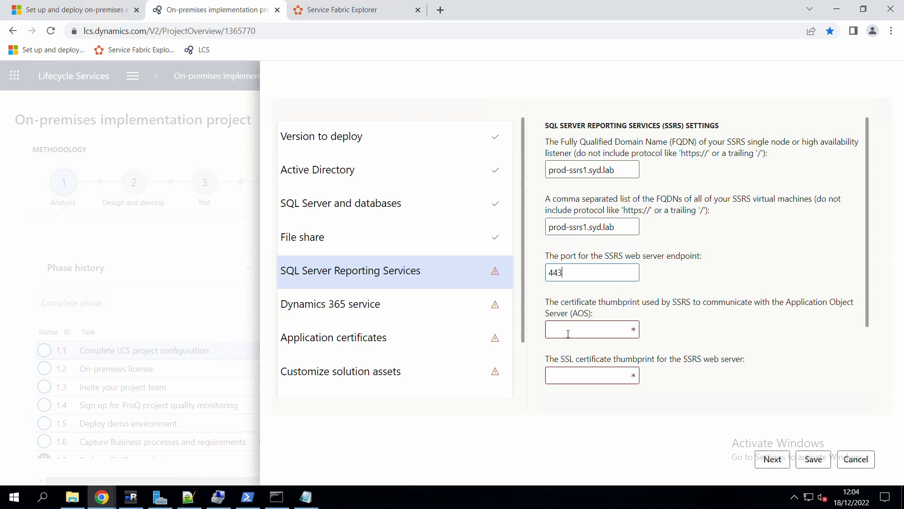
Paste the AOS communication and SSRS SSL thumbprints from Notepad++ lines 12 and 13.
{"action": "key", "text": "Tab"}
{"action": "left_click", "coordinate": [189, 497]}
{"action": "double_click", "coordinate": [284, 180]}
{"action": "key", "text": "ctrl+c"}
{"action": "key", "text": "alt+Tab"}
{"action": "key", "text": "ctrl+v"}
{"action": "key", "text": "ctrl+a"}
{"action": "left_click", "coordinate": [188, 497]}
{"action": "double_click", "coordinate": [245, 188]}
{"action": "key", "text": "ctrl+c"}
{"action": "left_click", "coordinate": [595, 377]}
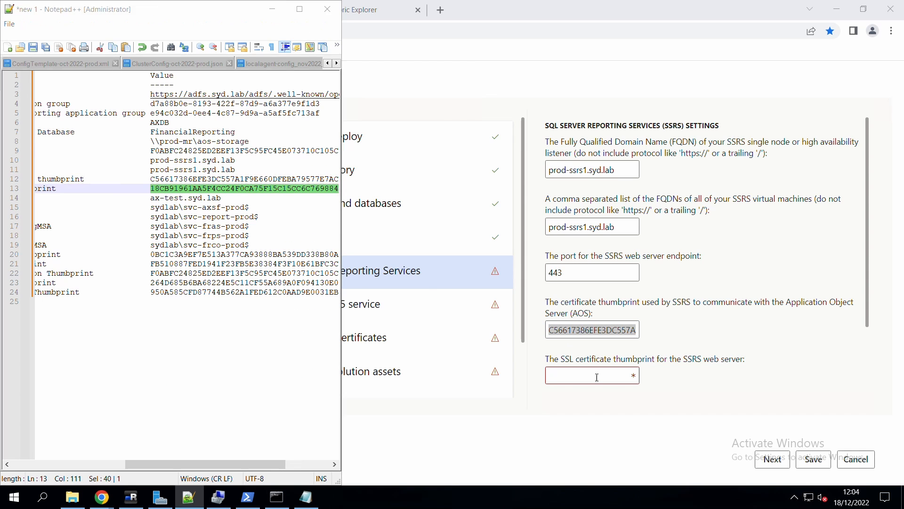
{"action": "key", "text": "ctrl+v"}
{"action": "left_click", "coordinate": [386, 301]}
Set the DNS host name to ax-prod.syd.lab by pasting and editing ax-test.syd.lab.
{"action": "left_click", "coordinate": [188, 497]}
{"action": "triple_click", "coordinate": [181, 199]}
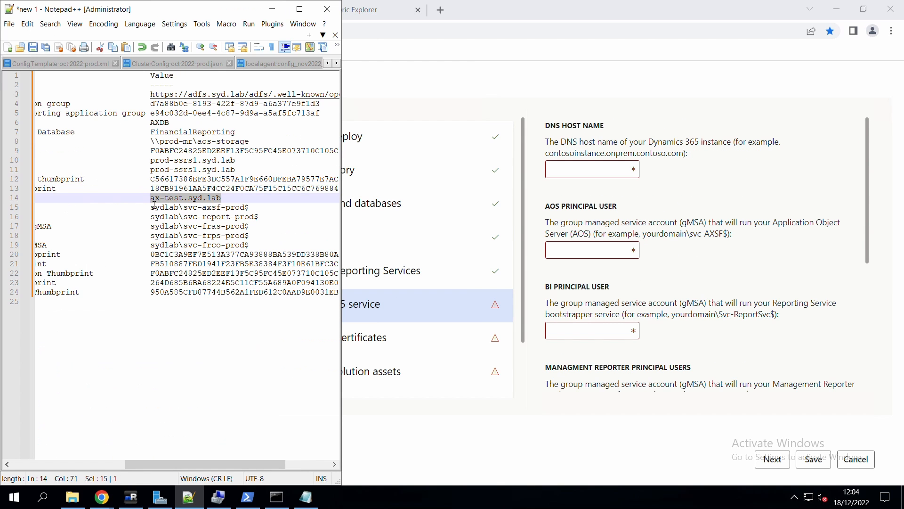
{"action": "key", "text": "ctrl+c"}
{"action": "key", "text": "alt+Tab"}
{"action": "key", "text": "ctrl+v"}
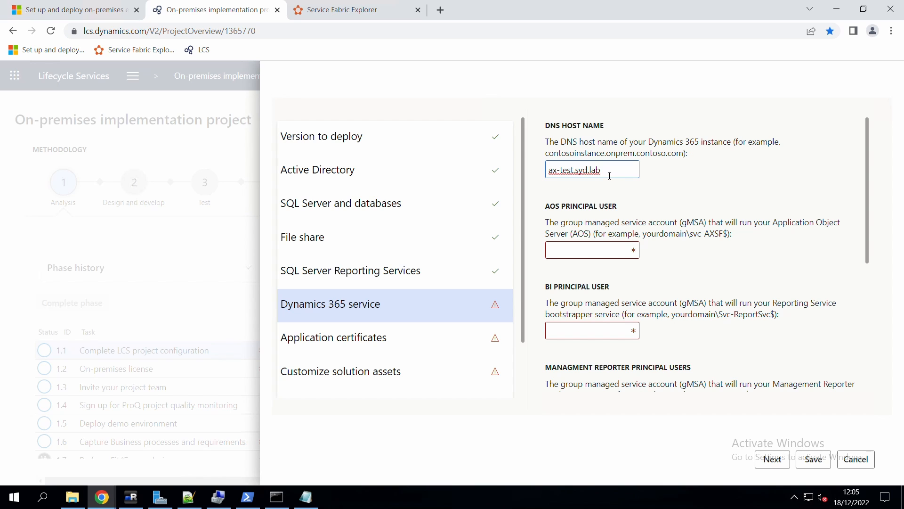
{"action": "left_click_drag", "start_coordinate": [576, 172], "coordinate": [564, 173]}
{"action": "key", "text": "BackSpace"}
{"action": "key", "text": "BackSpace"}
{"action": "type", "text": "prod."}
Fill the AOS principal user with the AOS gMSA account from line 15.
{"action": "left_click", "coordinate": [579, 251]}
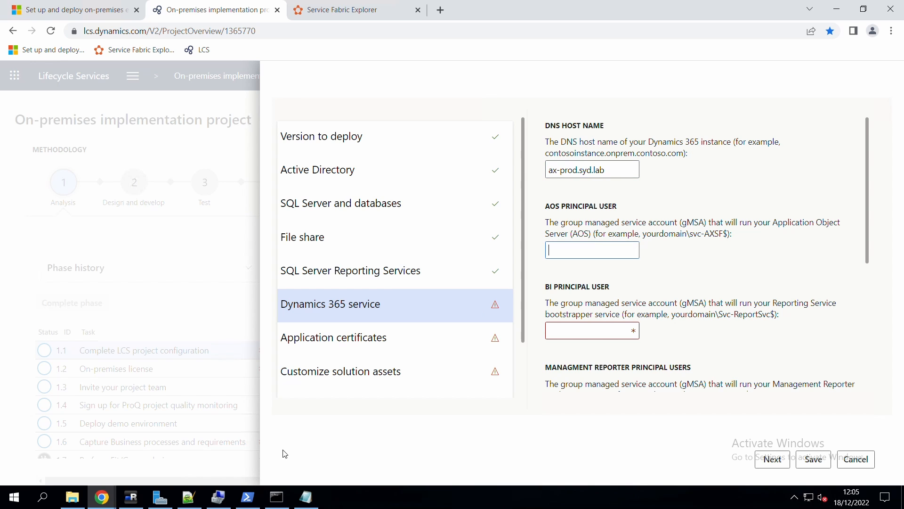
{"action": "left_click", "coordinate": [189, 497]}
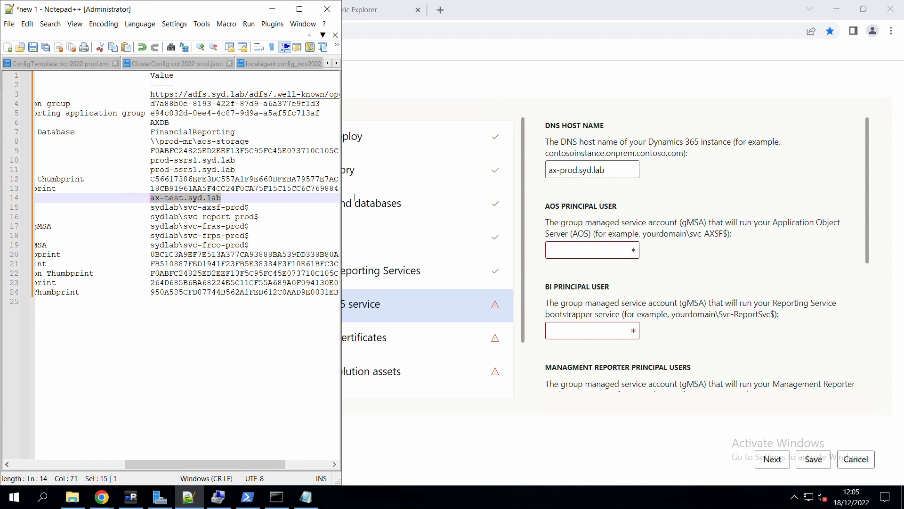
{"action": "left_click_drag", "start_coordinate": [250, 208], "coordinate": [154, 214]}
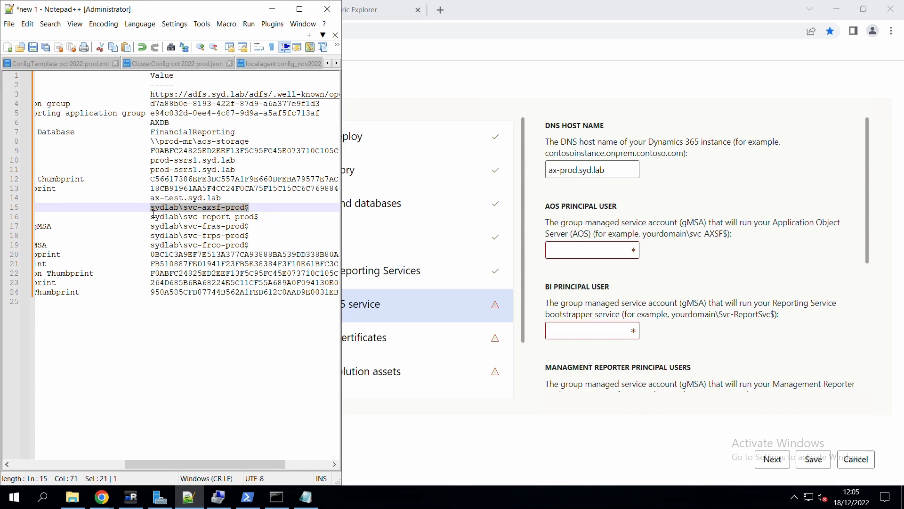
{"action": "left_click", "coordinate": [575, 251]}
{"action": "key", "text": "ctrl+v"}
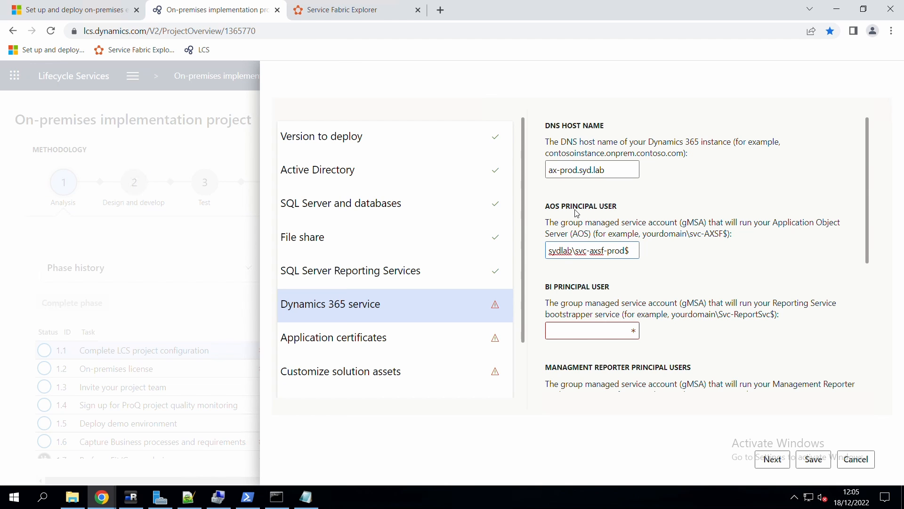
Fill the BI reporting and Management Reporter application gMSA accounts from lines 16-17.
{"action": "left_click", "coordinate": [604, 332]}
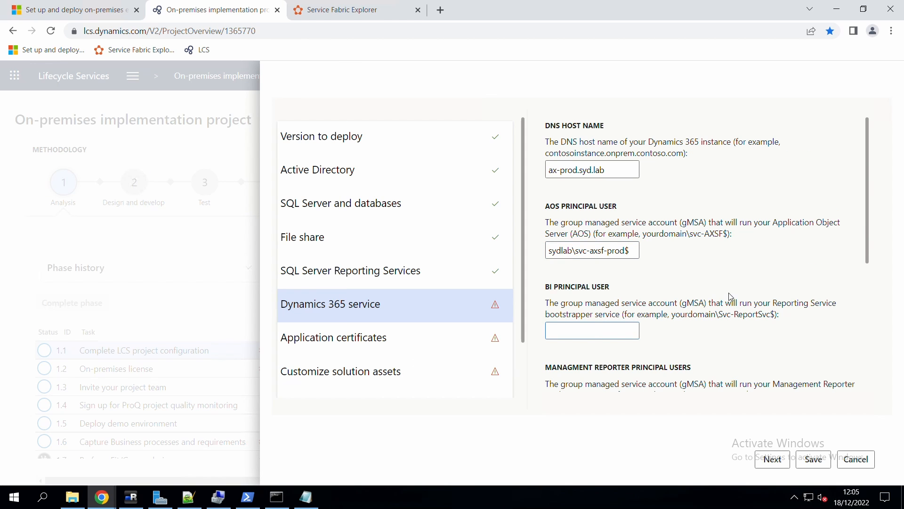
{"action": "scroll", "coordinate": [730, 296], "scroll_direction": "down", "scroll_amount": 3}
{"action": "key", "text": "alt+Tab"}
{"action": "left_click_drag", "start_coordinate": [259, 216], "coordinate": [150, 217]}
{"action": "key", "text": "ctrl+c"}
{"action": "key", "text": "alt+Tab"}
{"action": "key", "text": "ctrl+v"}
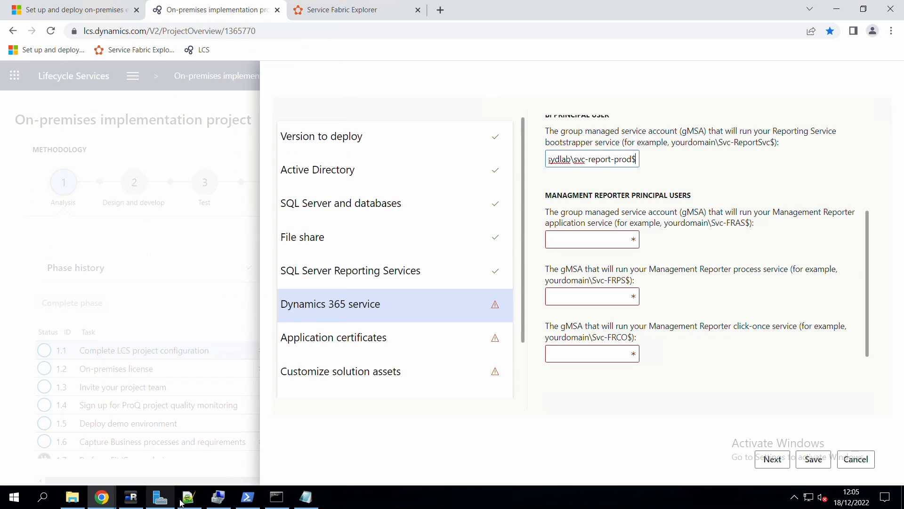
{"action": "key", "text": "alt+Tab"}
{"action": "left_click_drag", "start_coordinate": [249, 226], "coordinate": [151, 226]}
{"action": "key", "text": "ctrl+c"}
{"action": "left_click", "coordinate": [587, 246]}
{"action": "key", "text": "ctrl+v"}
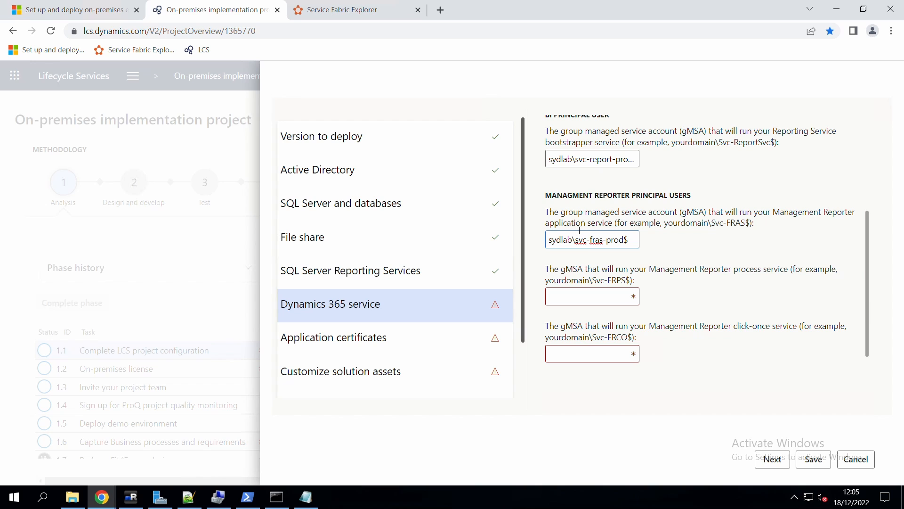
Fill the Management Reporter process and click-once gMSA accounts from lines 18-19.
{"action": "left_click", "coordinate": [196, 503]}
{"action": "left_click_drag", "start_coordinate": [255, 240], "coordinate": [154, 238]}
{"action": "left_click", "coordinate": [588, 302]}
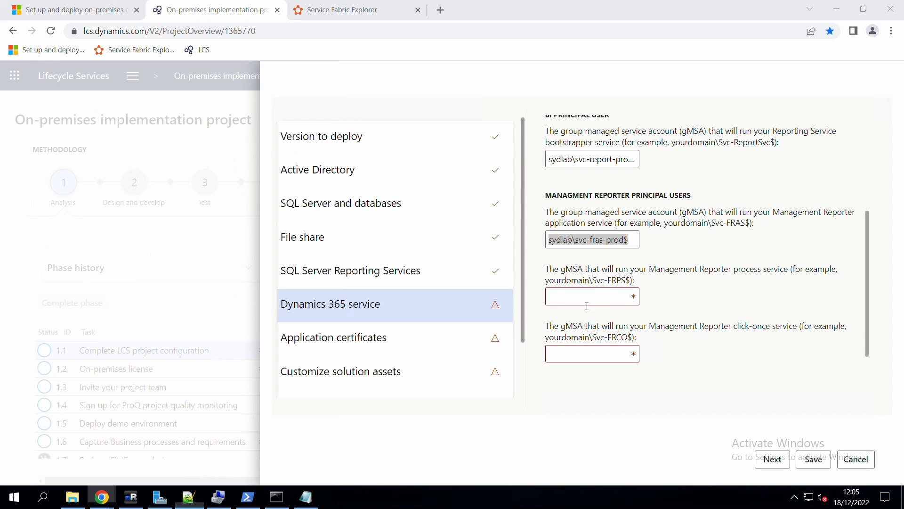
{"action": "key", "text": "ctrl+v"}
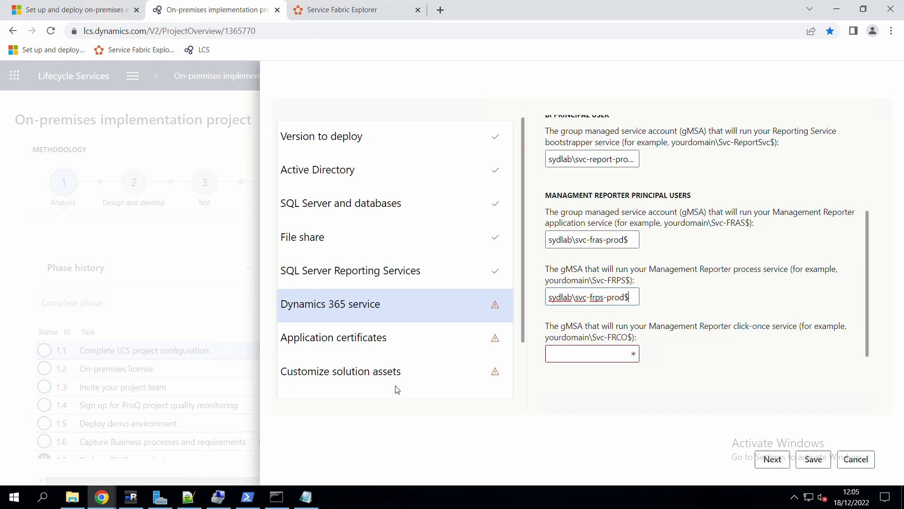
{"action": "left_click", "coordinate": [189, 497]}
{"action": "left_click_drag", "start_coordinate": [254, 248], "coordinate": [154, 248]}
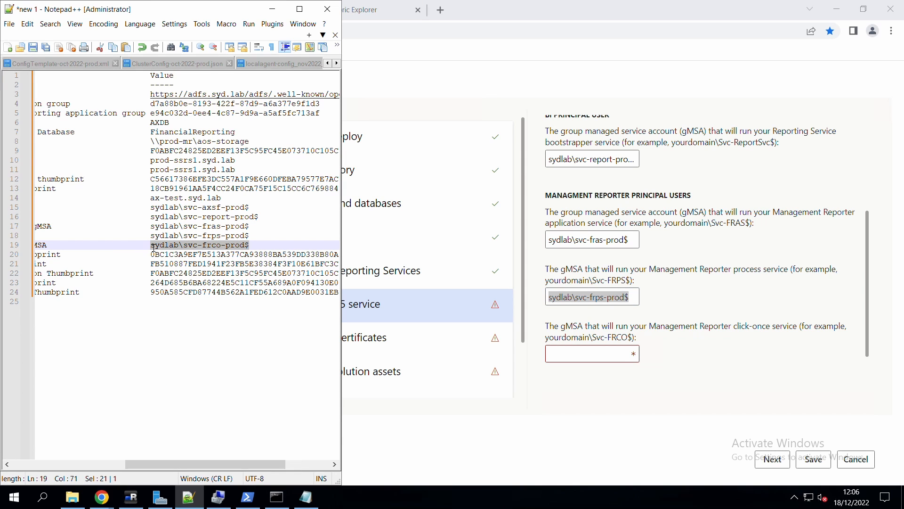
{"action": "key", "text": "ctrl+c"}
{"action": "left_click", "coordinate": [569, 353]}
{"action": "key", "text": "ctrl+v"}
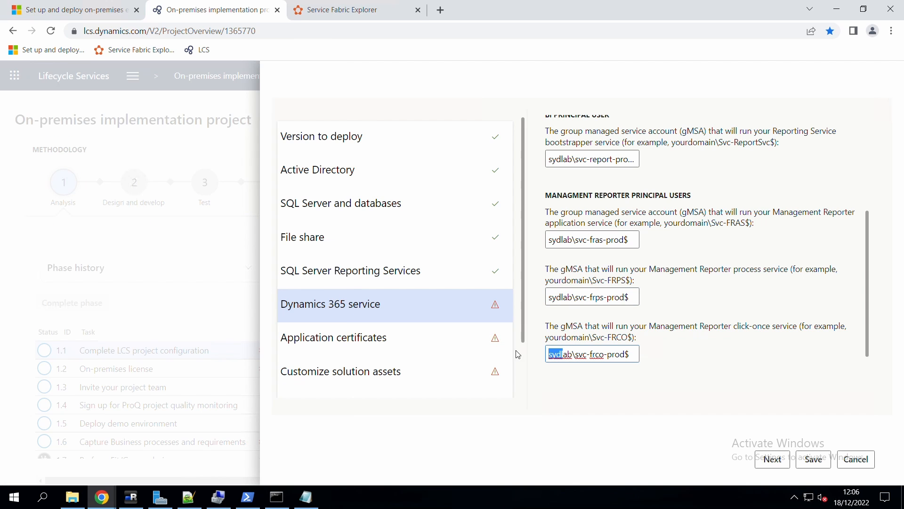
Advance to Application certificates and paste the line 20 and 21 thumbprints into the first fields.
{"action": "left_click", "coordinate": [376, 331]}
{"action": "key", "text": "alt+Tab"}
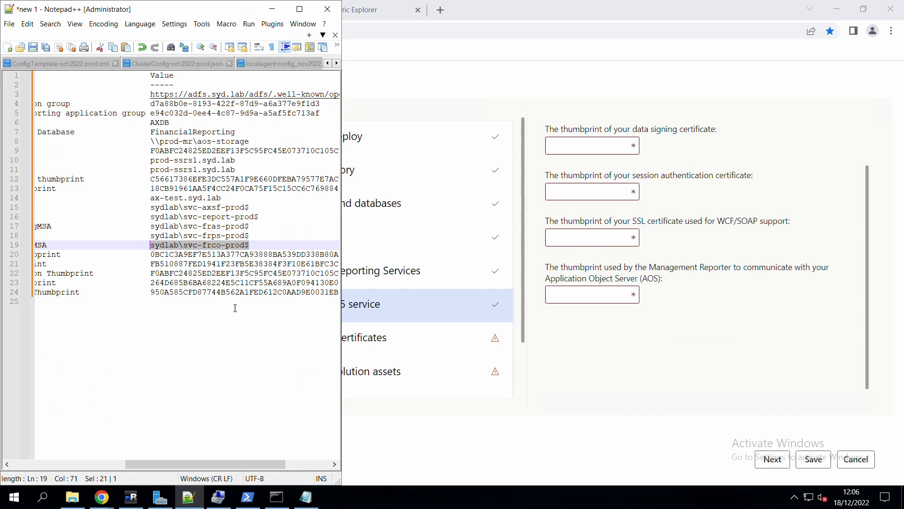
{"action": "left_click", "coordinate": [231, 256]}
{"action": "double_click", "coordinate": [242, 259]}
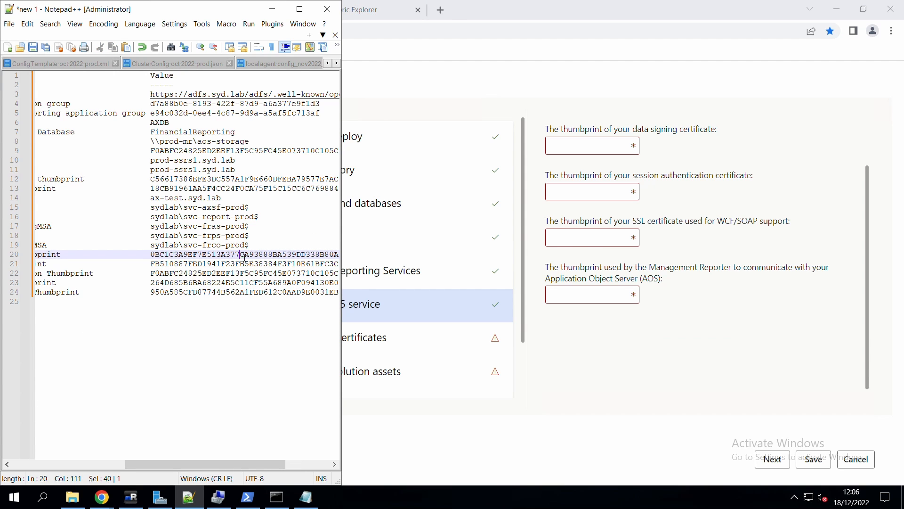
{"action": "left_click", "coordinate": [621, 152]}
{"action": "key", "text": "ctrl+v"}
{"action": "left_click", "coordinate": [603, 191]}
{"action": "key", "text": "alt+Tab"}
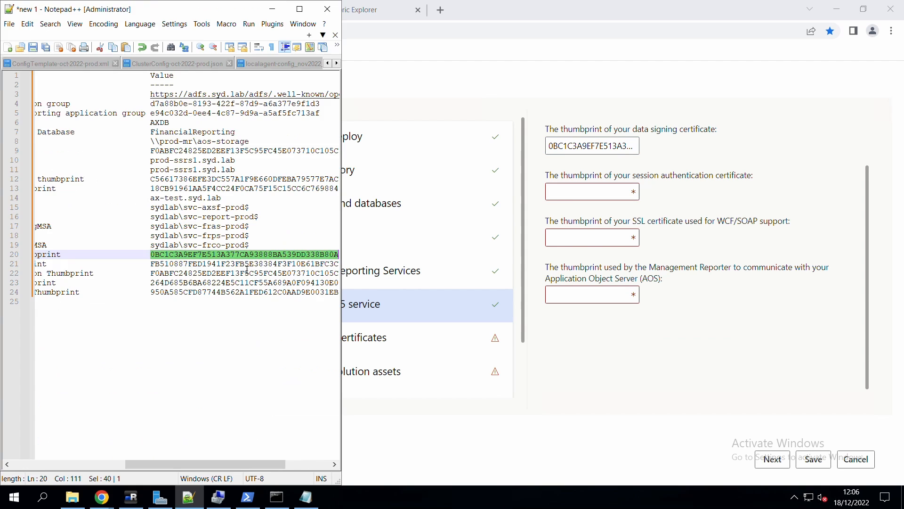
{"action": "double_click", "coordinate": [246, 265]}
{"action": "key", "text": "alt+Tab"}
{"action": "key", "text": "ctrl+v"}
{"action": "left_click", "coordinate": [598, 237]}
{"action": "key", "text": "alt+Tab"}
{"action": "double_click", "coordinate": [212, 284]}
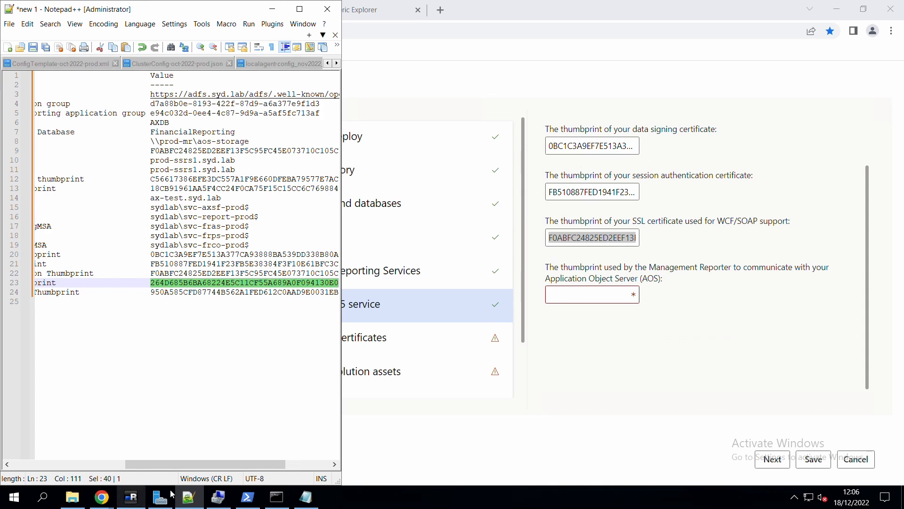
{"action": "left_click_drag", "start_coordinate": [175, 464], "coordinate": [86, 456]}
{"action": "scroll", "coordinate": [648, 206], "scroll_direction": "up", "scroll_amount": 2}
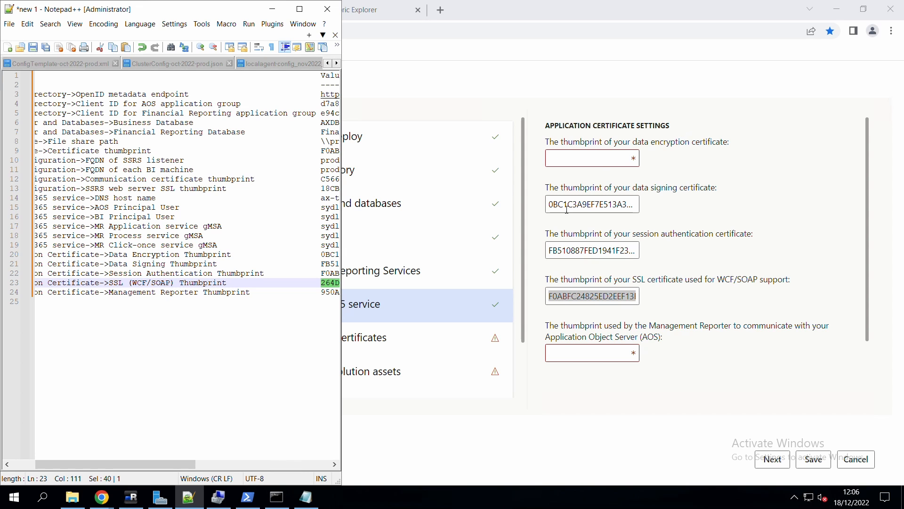
Replace the data encryption, data signing and session authentication thumbprints with the values from Notepad++.
{"action": "left_click", "coordinate": [605, 161]}
{"action": "left_click", "coordinate": [189, 497]}
{"action": "double_click", "coordinate": [330, 254]}
{"action": "key", "text": "ctrl+v"}
{"action": "left_click", "coordinate": [336, 263]}
{"action": "double_click", "coordinate": [212, 264]}
{"action": "left_click_drag", "start_coordinate": [633, 205], "coordinate": [527, 235]}
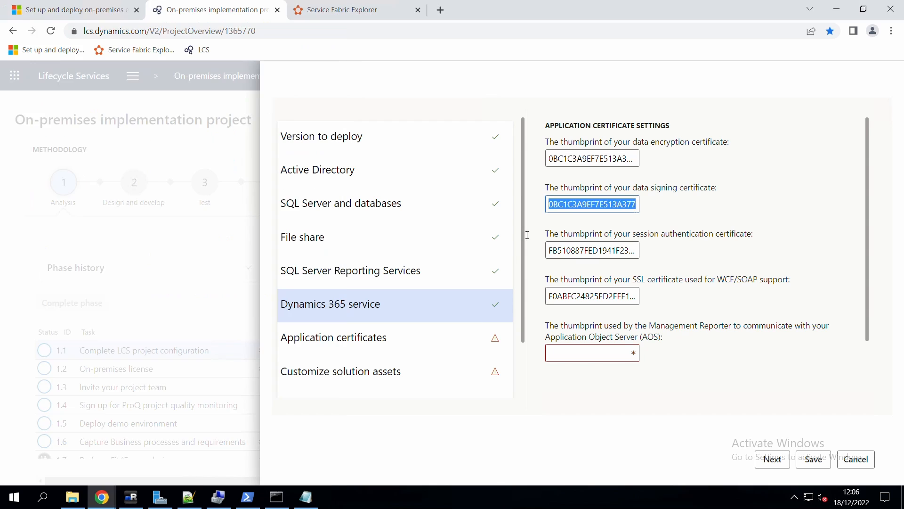
{"action": "key", "text": "ctrl+v"}
{"action": "left_click", "coordinate": [189, 497]}
{"action": "double_click", "coordinate": [203, 273]}
{"action": "left_click_drag", "start_coordinate": [633, 251], "coordinate": [529, 263]}
{"action": "key", "text": "ctrl+v"}
Fill the SSL and Management Reporter thumbprints, then continue through solution assets to entity store settings.
{"action": "left_click", "coordinate": [189, 497]}
{"action": "double_click", "coordinate": [205, 283]}
{"action": "left_click_drag", "start_coordinate": [633, 297], "coordinate": [528, 306]}
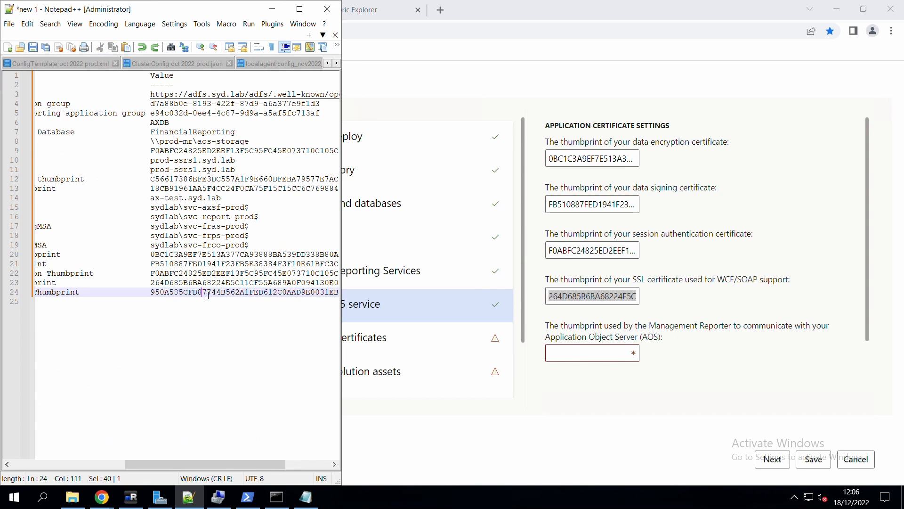
{"action": "left_click", "coordinate": [589, 354]}
{"action": "key", "text": "ctrl+v"}
{"action": "left_click", "coordinate": [382, 380]}
{"action": "left_click", "coordinate": [344, 347]}
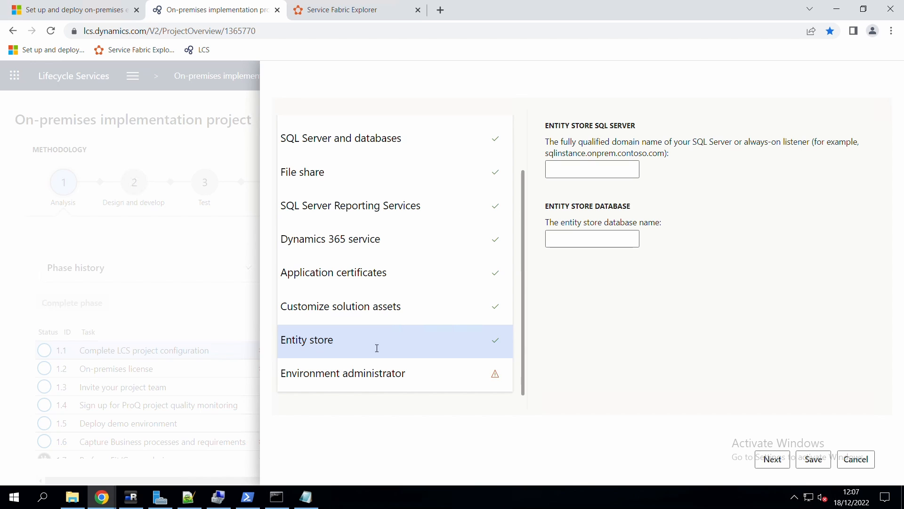
Save the advanced settings, accept both license terms, and confirm deploying PRODLAB.
{"action": "left_click", "coordinate": [391, 383]}
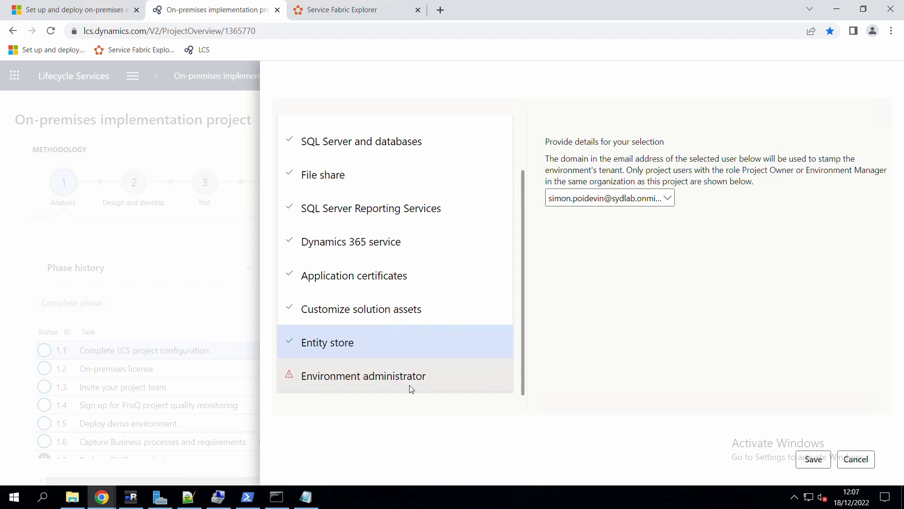
{"action": "left_click", "coordinate": [813, 460]}
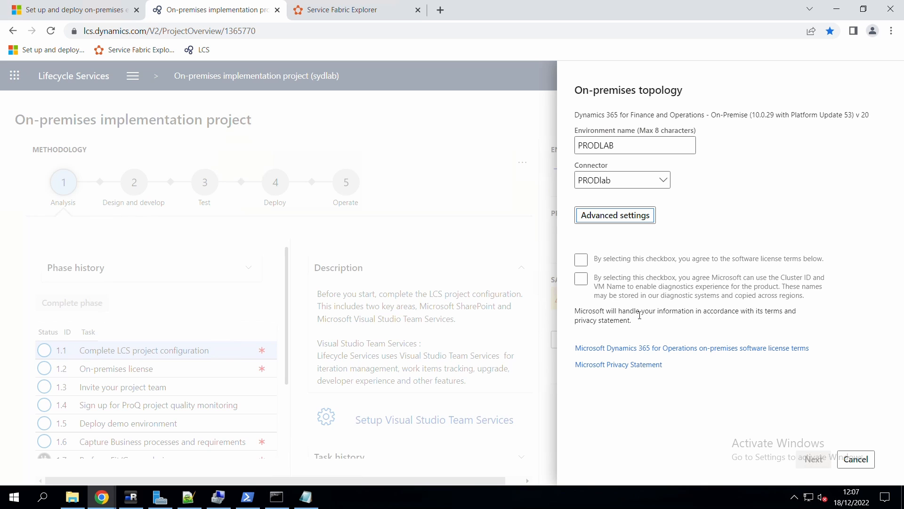
{"action": "left_click", "coordinate": [582, 260]}
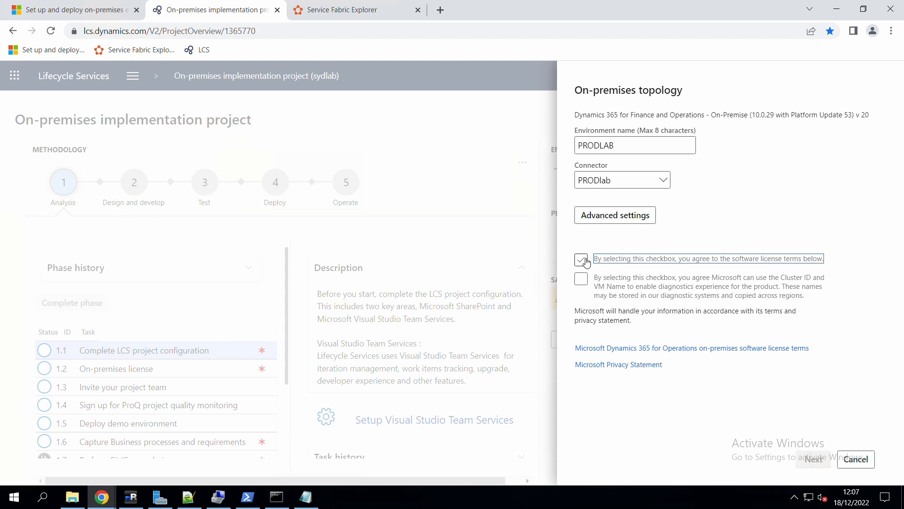
{"action": "left_click", "coordinate": [584, 281]}
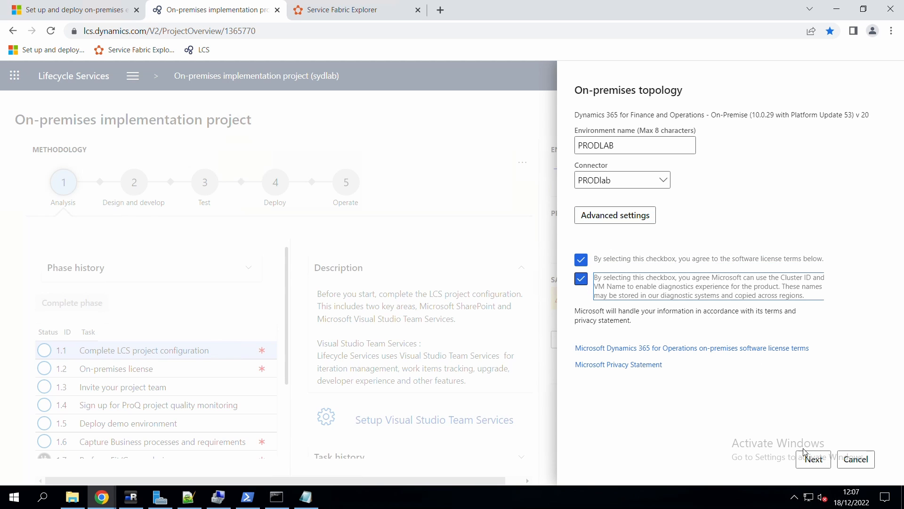
{"action": "left_click", "coordinate": [813, 459]}
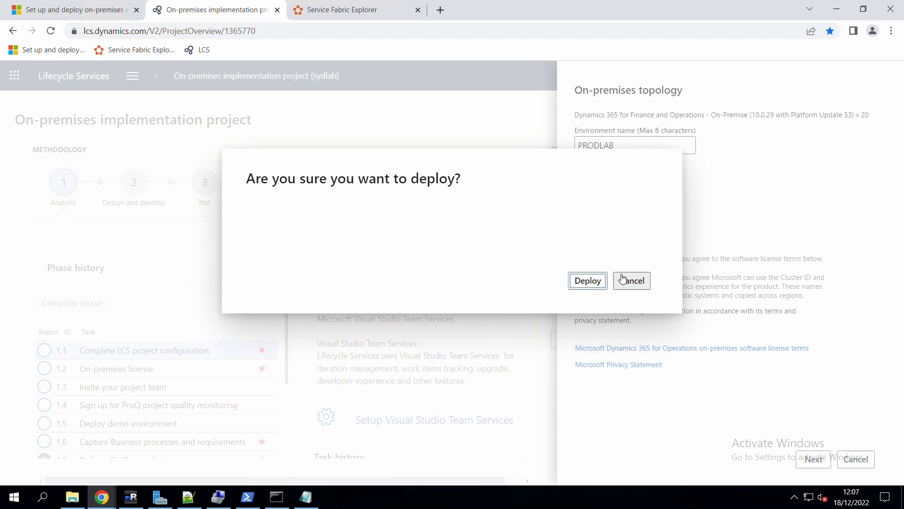
{"action": "left_click", "coordinate": [584, 282]}
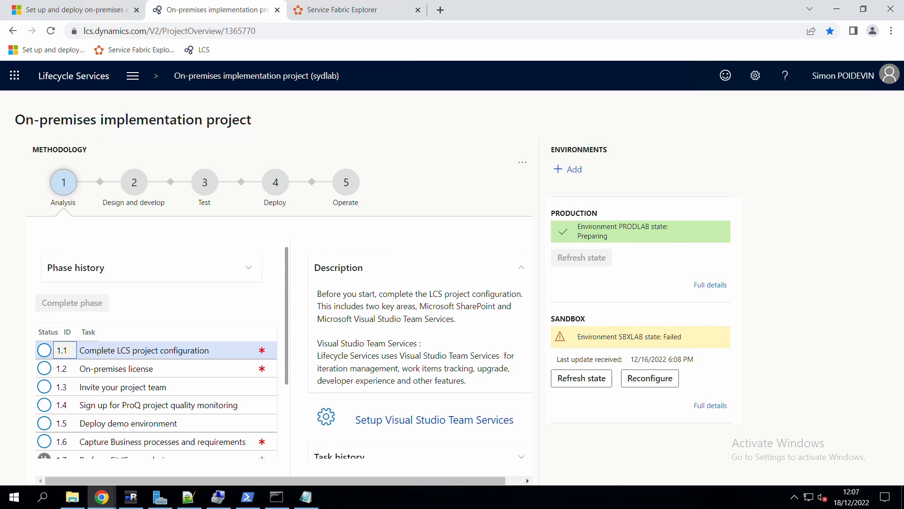
With PRODLAB shown as Preparing, switch to the Service Fabric Explorer browser tab.
{"action": "left_click", "coordinate": [330, 13]}
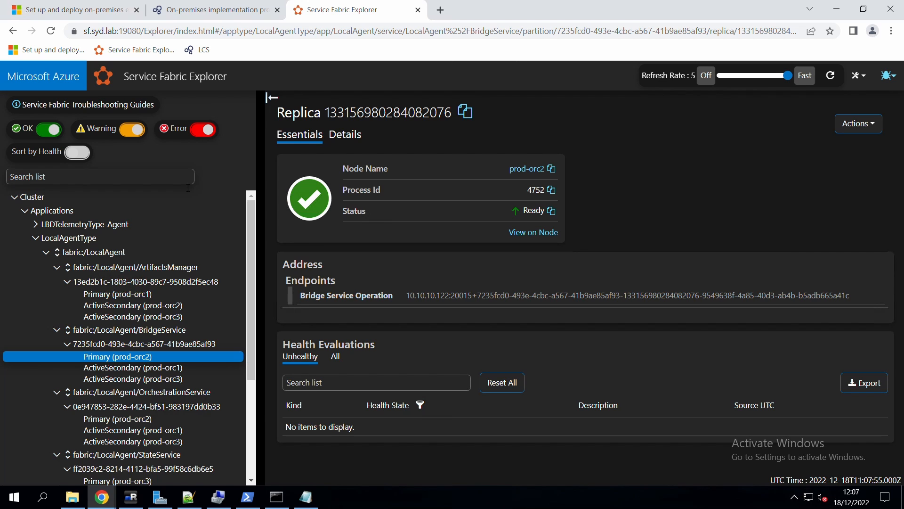
Collapse BridgeService and ArtifactsManager, show the OrchestrationService primary replica on prod-orc2, then return to the docs.
{"action": "left_click", "coordinate": [56, 331]}
{"action": "left_click", "coordinate": [57, 267]}
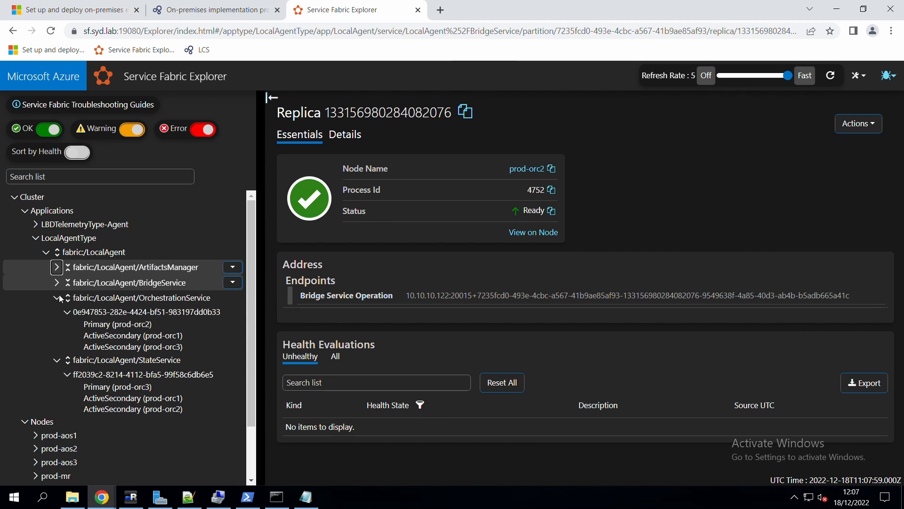
{"action": "left_click", "coordinate": [134, 304]}
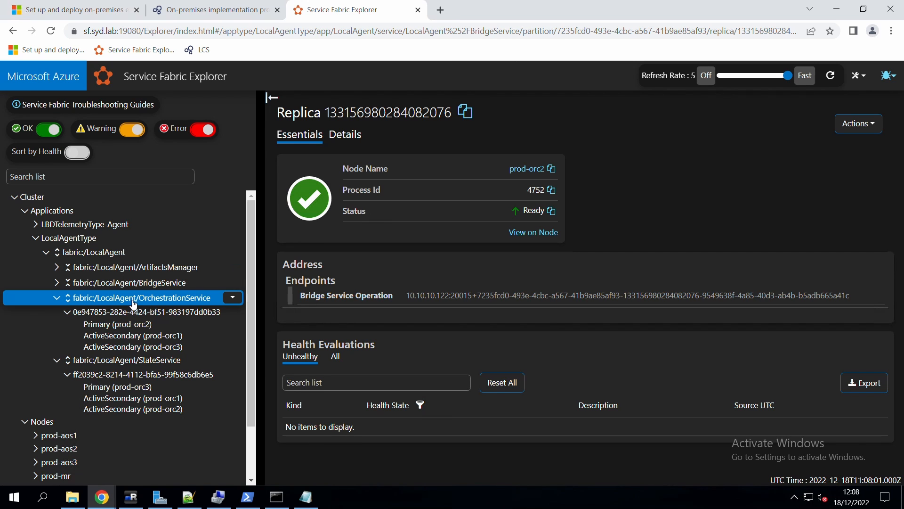
{"action": "left_click", "coordinate": [144, 325]}
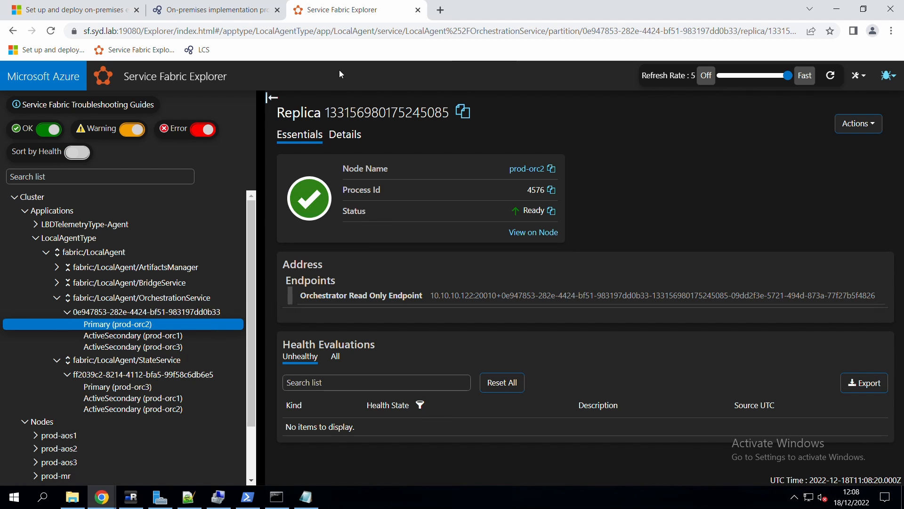
{"action": "left_click", "coordinate": [99, 14]}
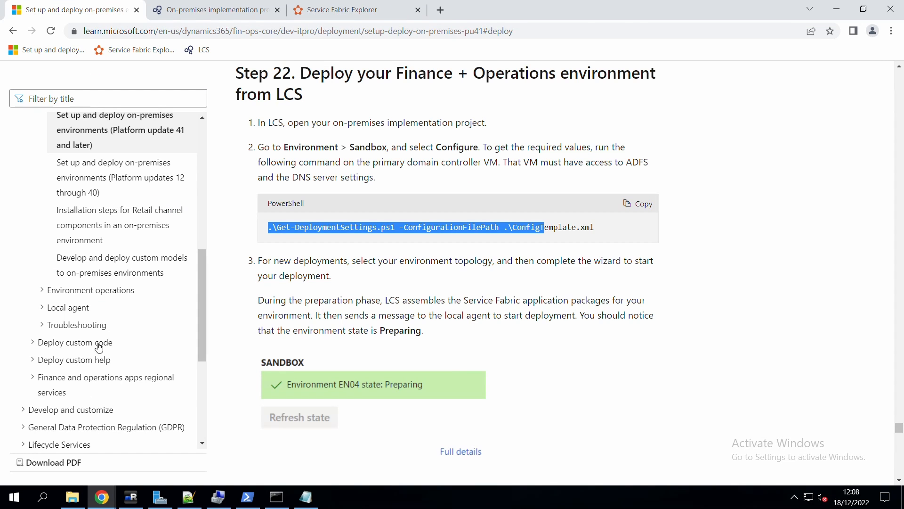
Open the Troubleshoot on-premises deployments article from the Troubleshooting section.
{"action": "scroll", "coordinate": [118, 320], "scroll_direction": "down", "scroll_amount": 3}
{"action": "scroll", "coordinate": [96, 336], "scroll_direction": "up", "scroll_amount": 1}
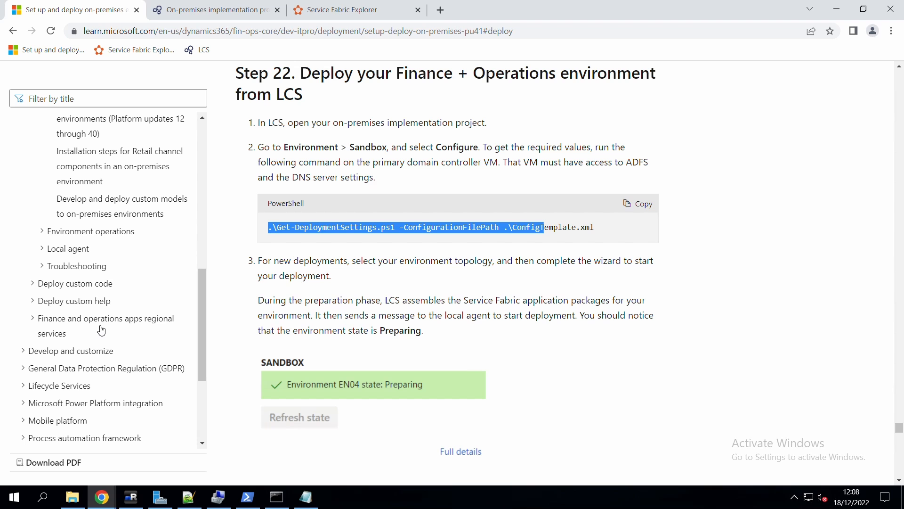
{"action": "left_click", "coordinate": [86, 267]}
{"action": "left_click", "coordinate": [86, 291]}
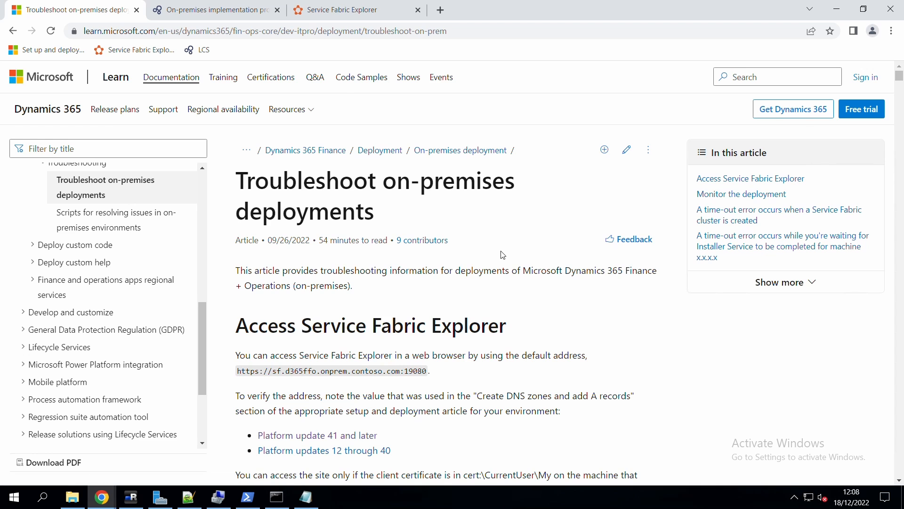
Find the orchestrator event log steps, mark the Applications and Services Logs path, and switch to mRemoteNG.
{"action": "scroll", "coordinate": [504, 251], "scroll_direction": "down", "scroll_amount": 1}
{"action": "scroll", "coordinate": [503, 246], "scroll_direction": "down", "scroll_amount": 3}
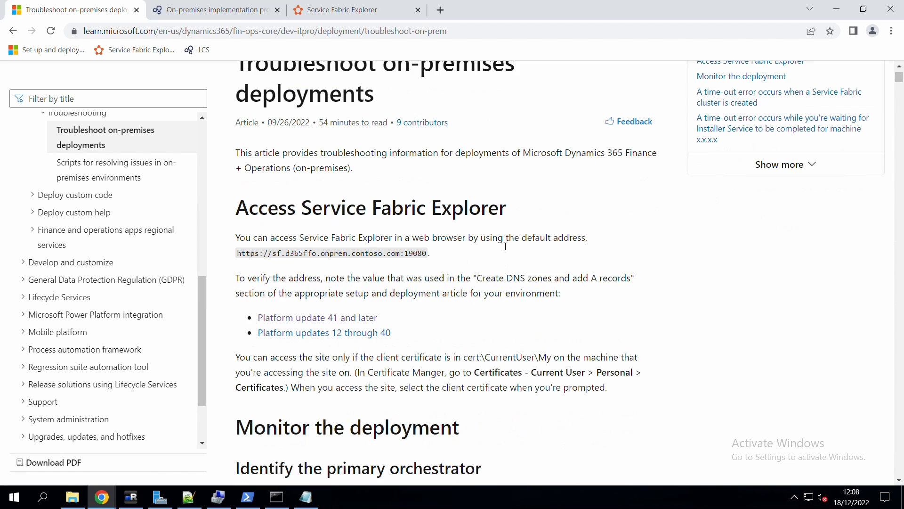
{"action": "scroll", "coordinate": [506, 245], "scroll_direction": "down", "scroll_amount": 1}
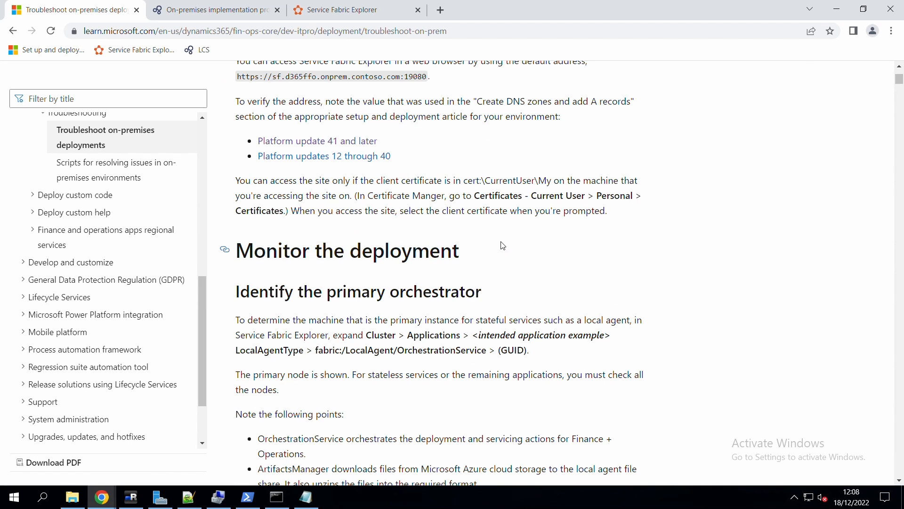
{"action": "scroll", "coordinate": [490, 248], "scroll_direction": "down", "scroll_amount": 2}
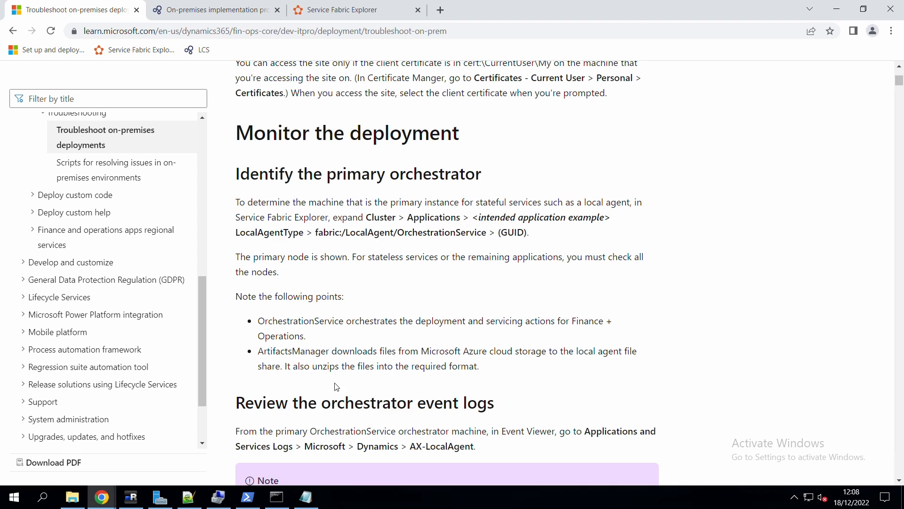
{"action": "scroll", "coordinate": [337, 384], "scroll_direction": "down", "scroll_amount": 3}
{"action": "left_click_drag", "start_coordinate": [592, 259], "coordinate": [299, 275]}
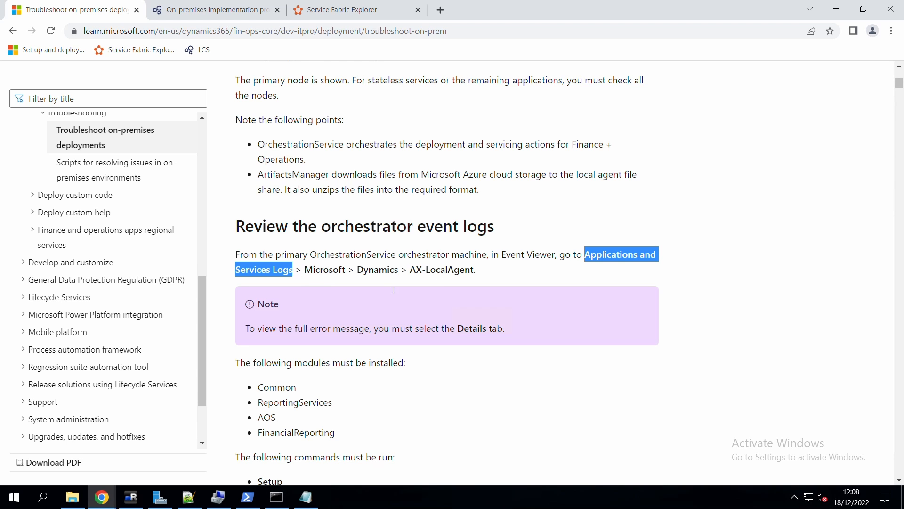
{"action": "left_click", "coordinate": [131, 497]}
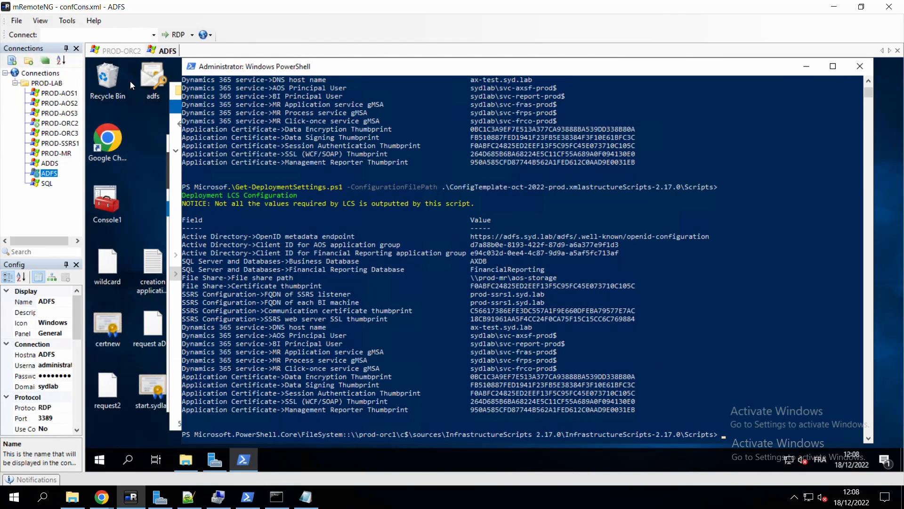
On PROD-ORC2, create an Event Viewer custom view of the Dynamics logs and enlarge the event list.
{"action": "left_click", "coordinate": [121, 50]}
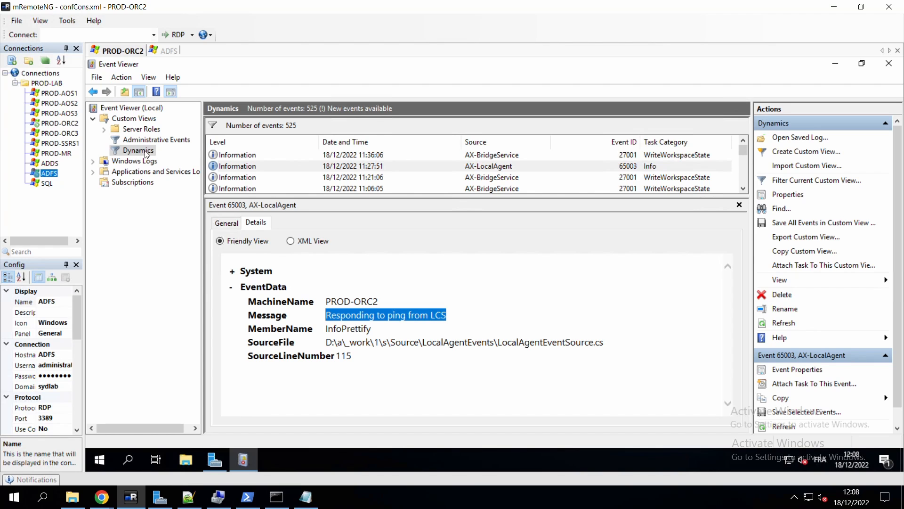
{"action": "right_click", "coordinate": [135, 121]}
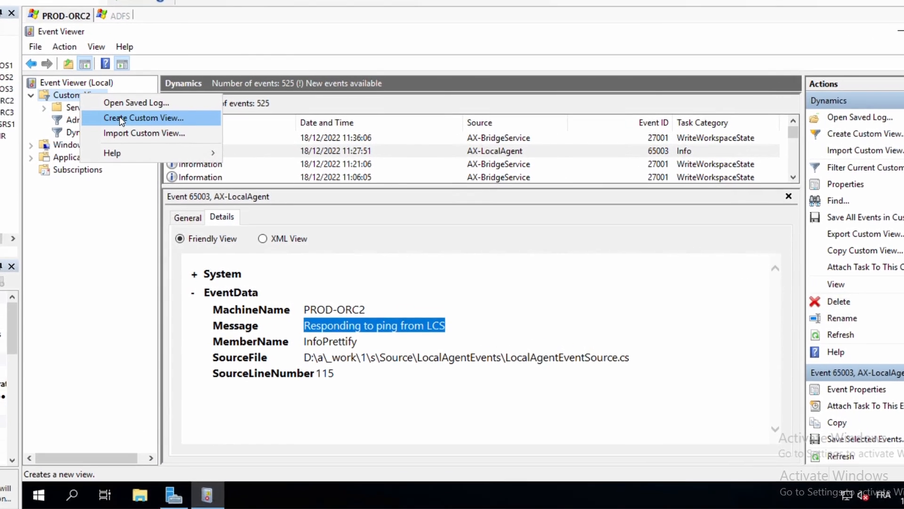
{"action": "left_click", "coordinate": [176, 144]}
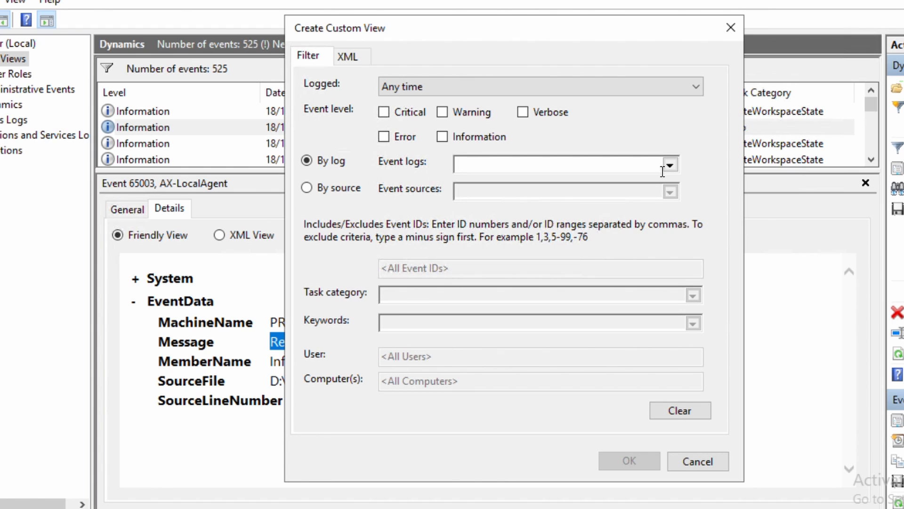
{"action": "left_click", "coordinate": [670, 165]}
{"action": "left_click", "coordinate": [463, 194]}
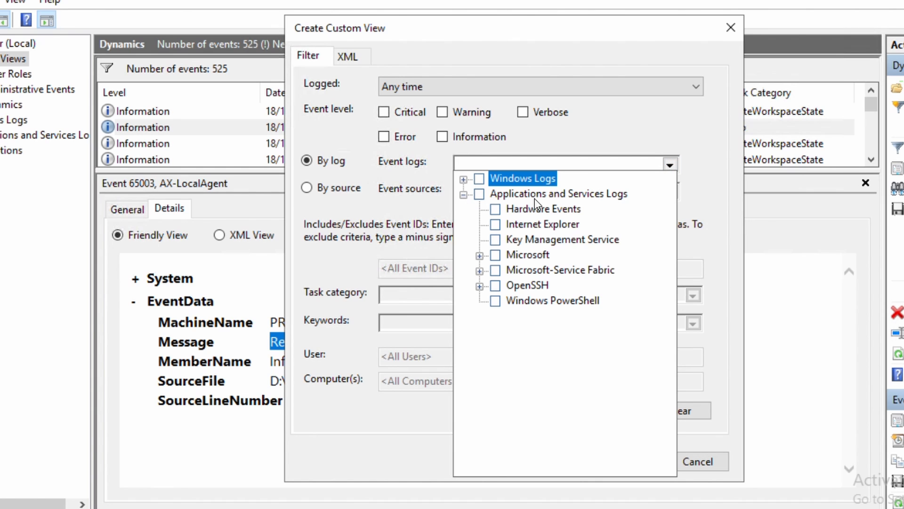
{"action": "left_click", "coordinate": [480, 256]}
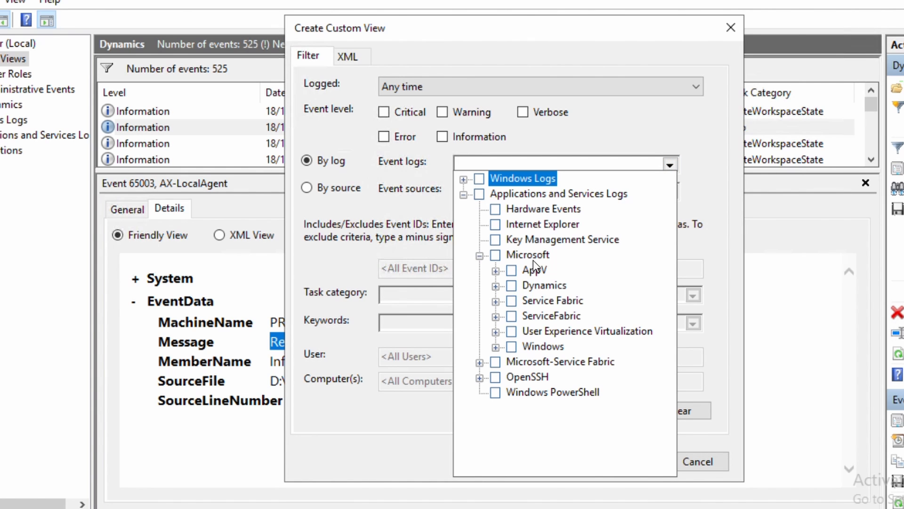
{"action": "left_click", "coordinate": [515, 286]}
{"action": "left_click", "coordinate": [417, 247]}
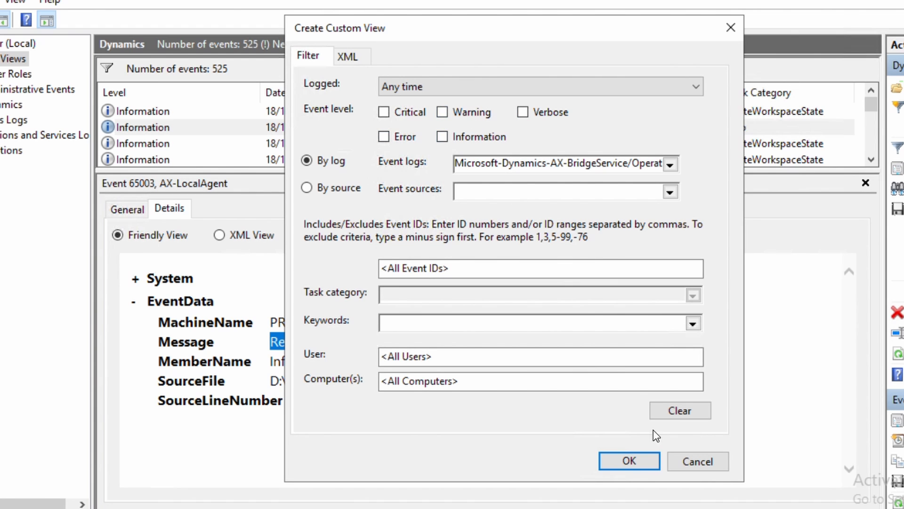
{"action": "left_click", "coordinate": [697, 463]}
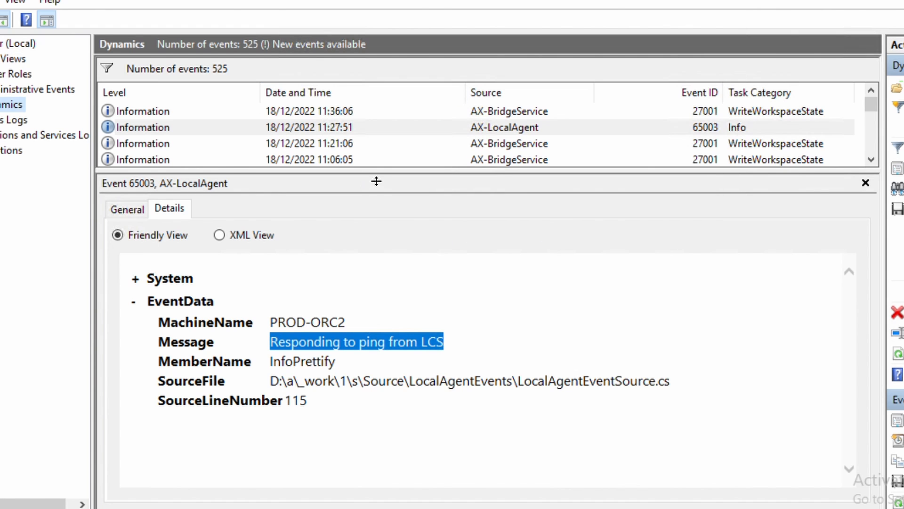
{"action": "left_click_drag", "start_coordinate": [377, 181], "coordinate": [377, 272]}
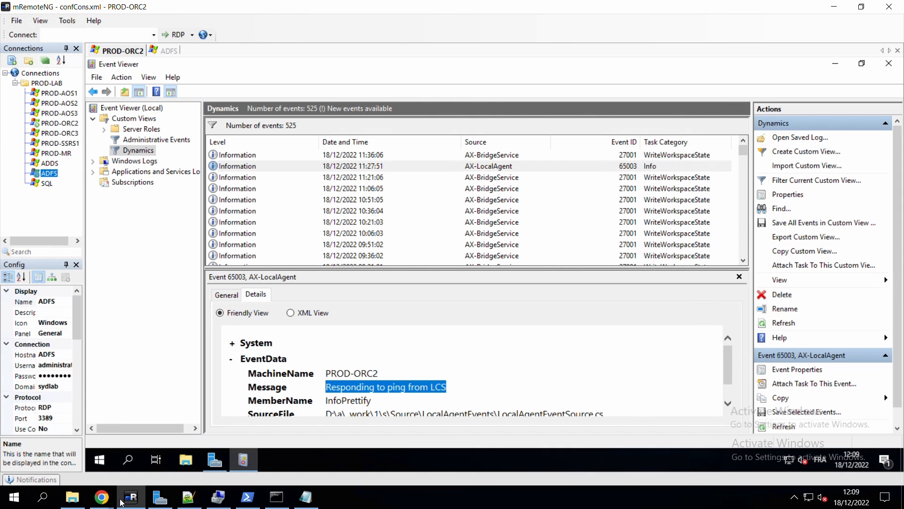
Back in Chrome, open the Platform update 41 and later setup article under Set up and deploy on-premises environments.
{"action": "mouse_move", "coordinate": [102, 496]}
{"action": "left_click", "coordinate": [75, 453]}
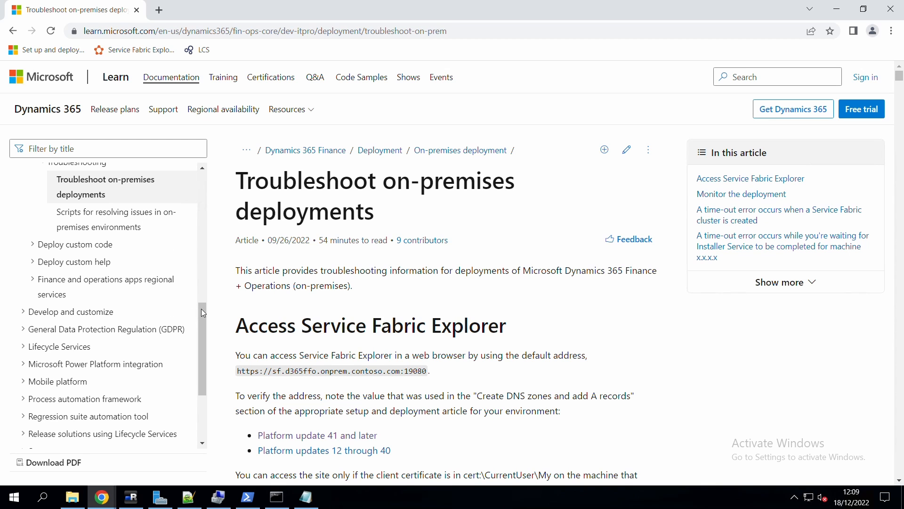
{"action": "scroll", "coordinate": [204, 252], "scroll_direction": "up", "scroll_amount": 5}
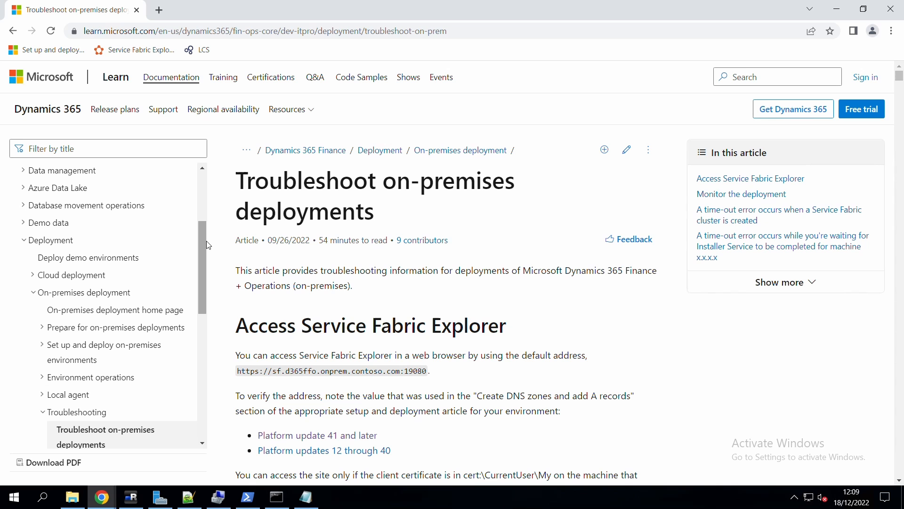
{"action": "left_click", "coordinate": [107, 352]}
{"action": "left_click", "coordinate": [137, 410]}
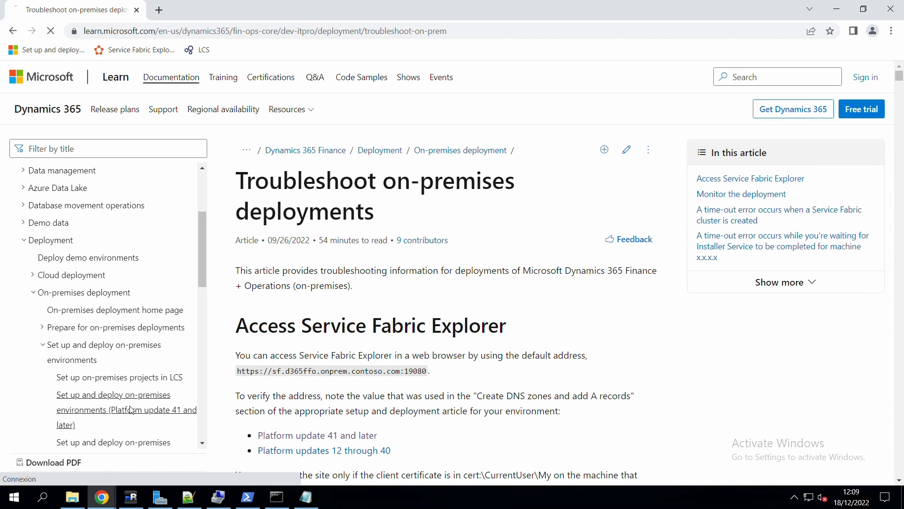
{"action": "left_click_drag", "start_coordinate": [241, 340], "coordinate": [419, 355]}
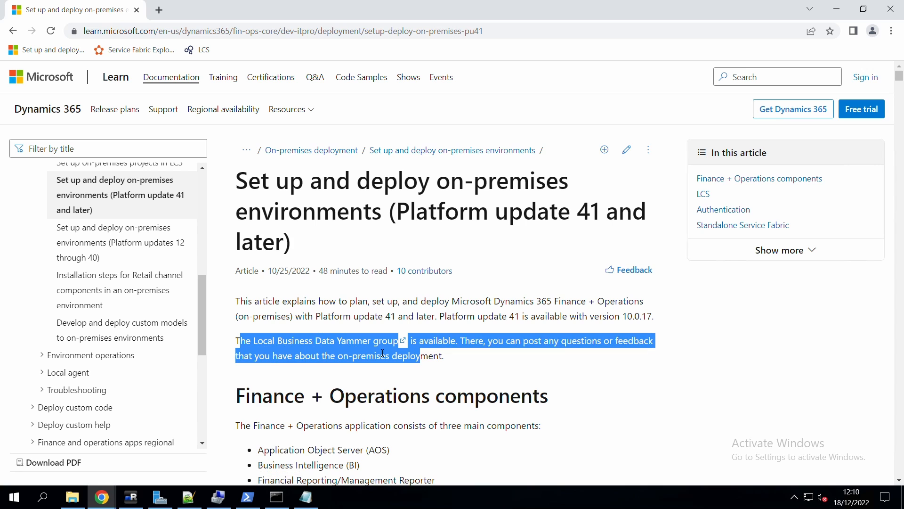
{"action": "left_click", "coordinate": [261, 344]}
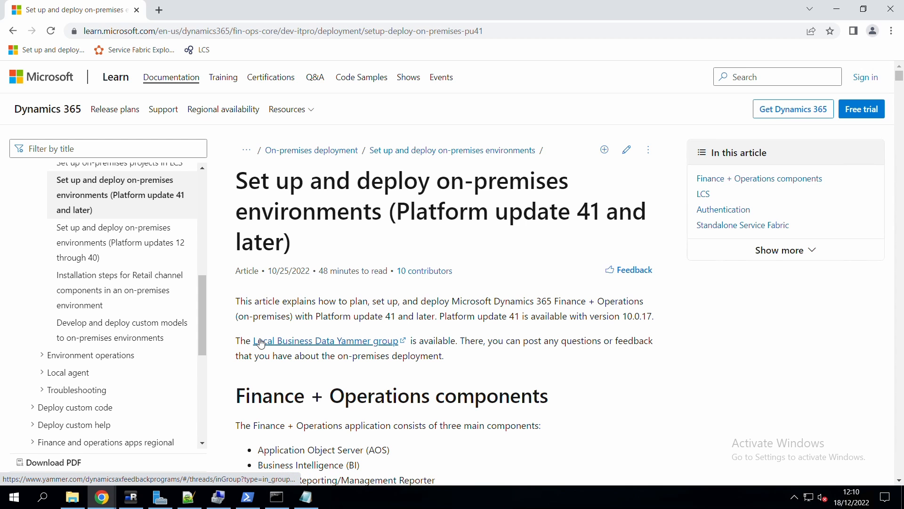